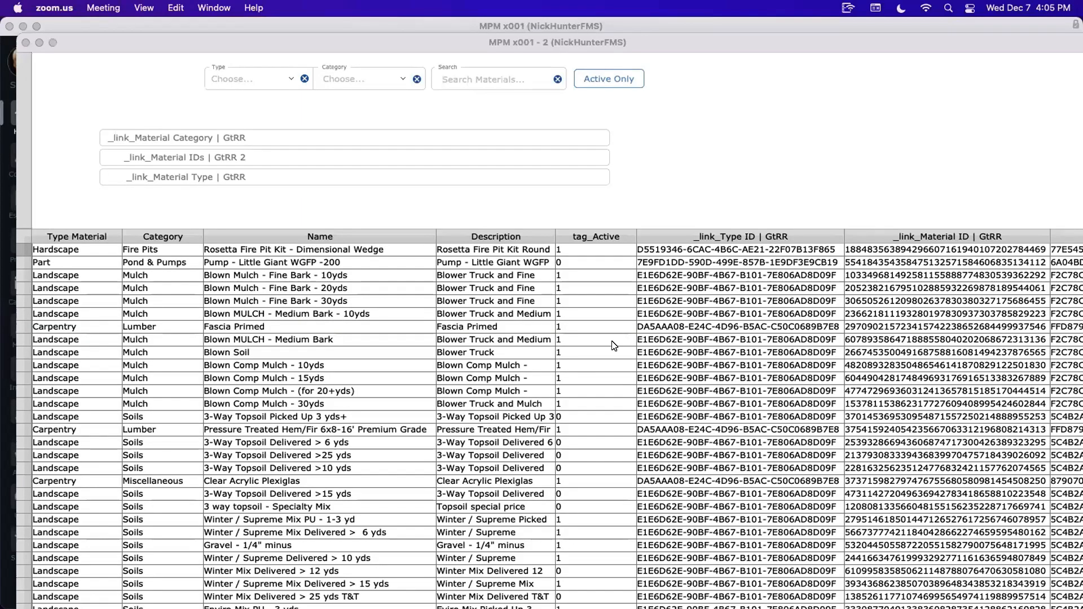
# Open the field definitions of the MAT_Material table and select the three listOf_ summary fields.
pyautogui.click(614, 345)
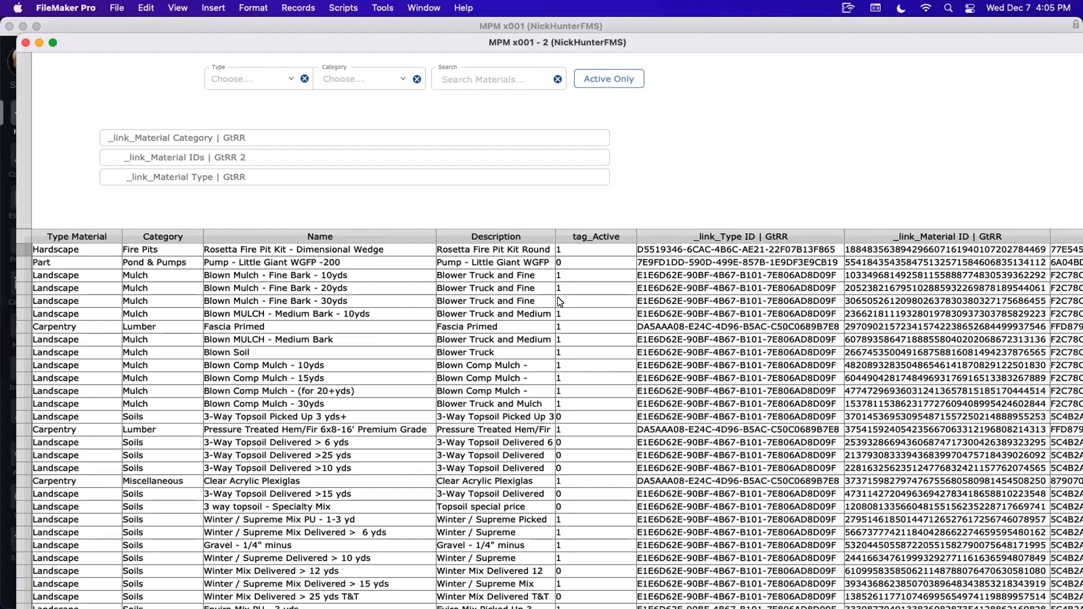
pyautogui.press('super+shift+d')
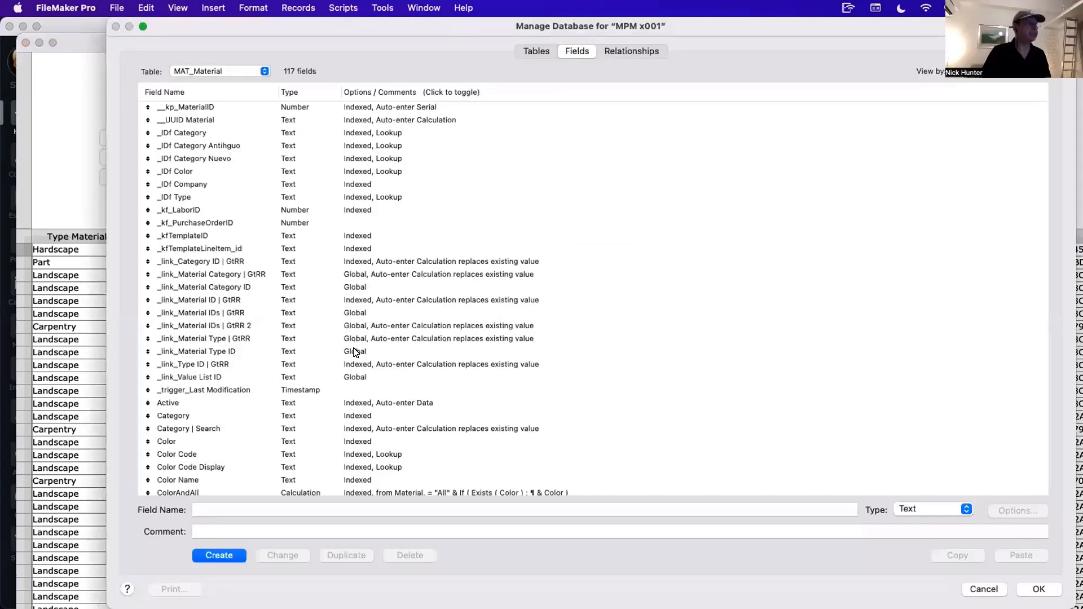
pyautogui.click(355, 351)
pyautogui.write('listOf_Material ID')
pyautogui.scroll(-3, 355, 355)
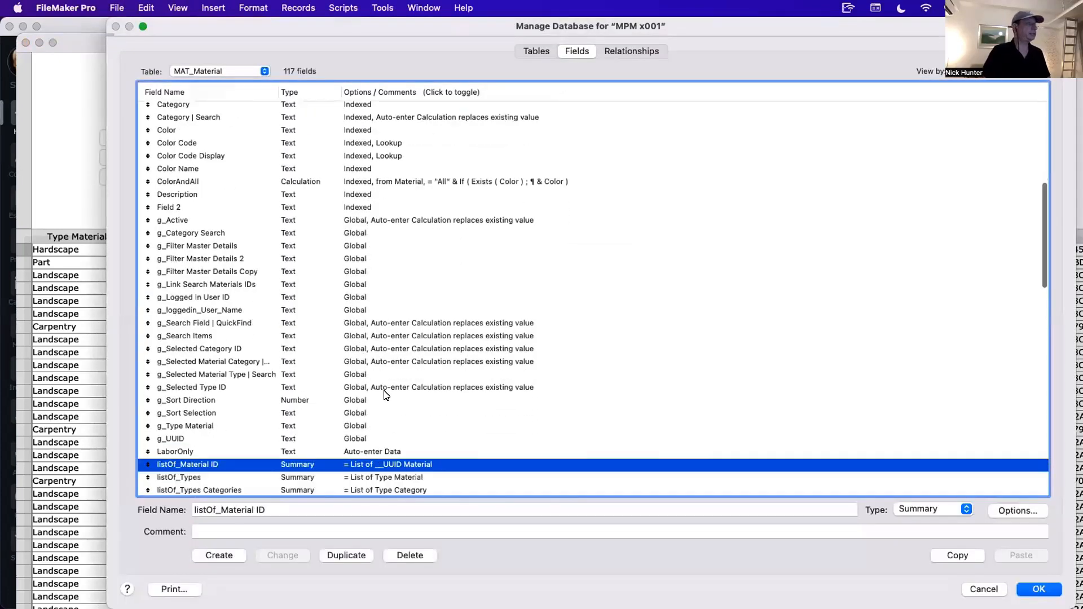
pyautogui.keyDown('shift'); pyautogui.click(188, 430); pyautogui.keyUp('shift')
pyautogui.keyDown('shift'); pyautogui.click(195, 441); pyautogui.keyUp('shift')
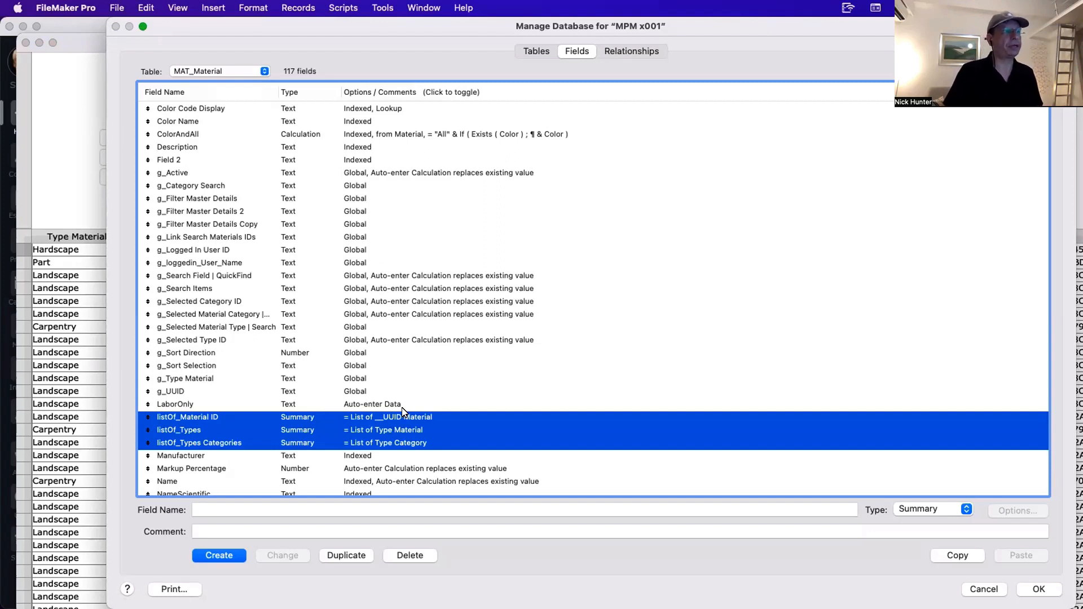
# Review the definition of the listOf_Material ID summary field, then close the field definitions.
pyautogui.click(414, 458)
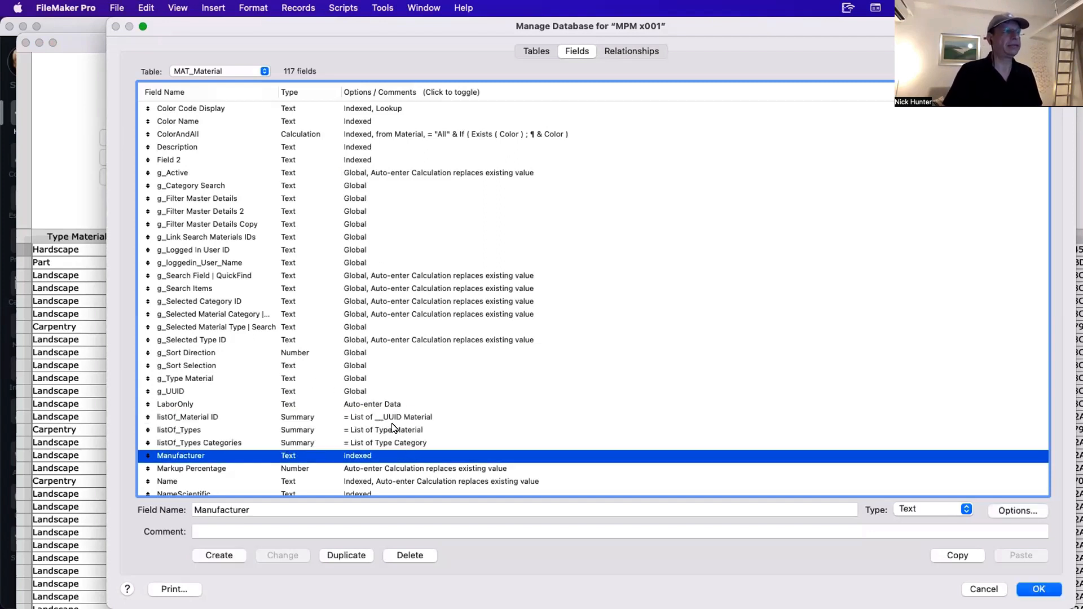
pyautogui.click(391, 417)
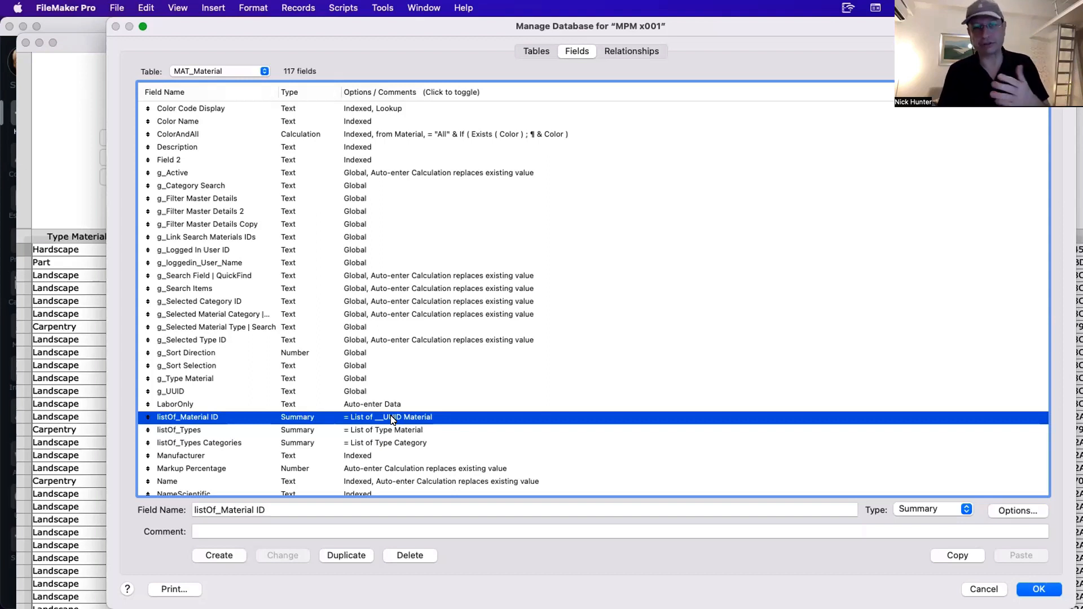
pyautogui.scroll(1, 384, 419)
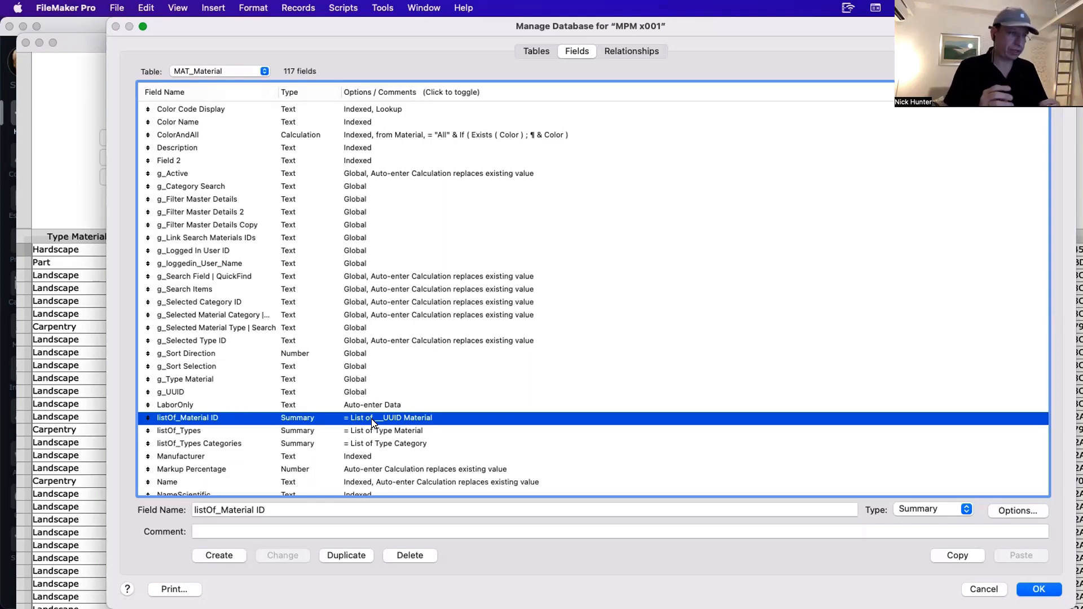
pyautogui.press('Escape')
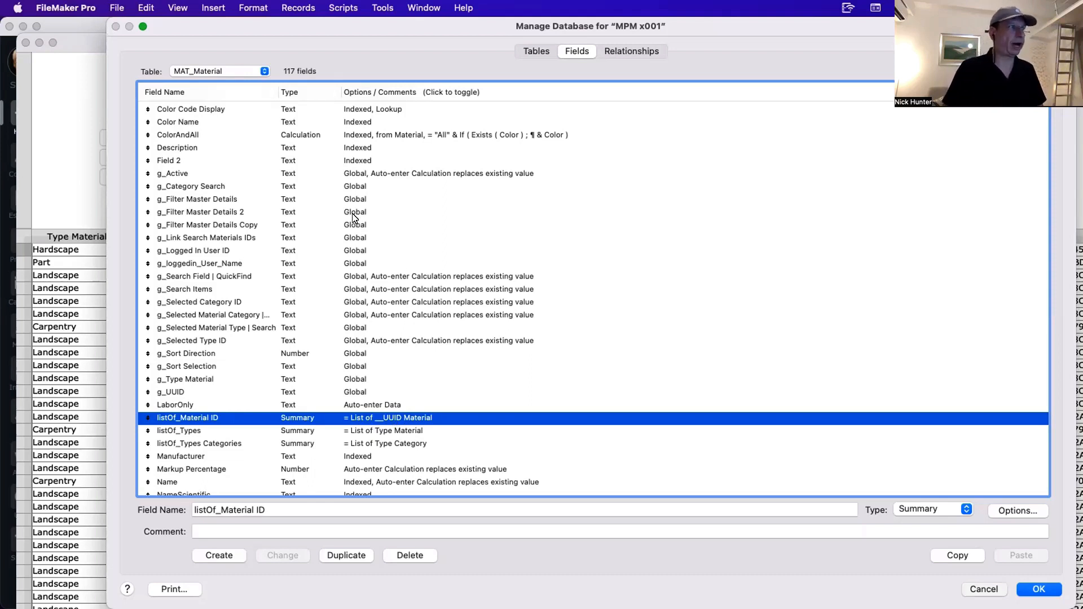
pyautogui.scroll(-3, 361, 251)
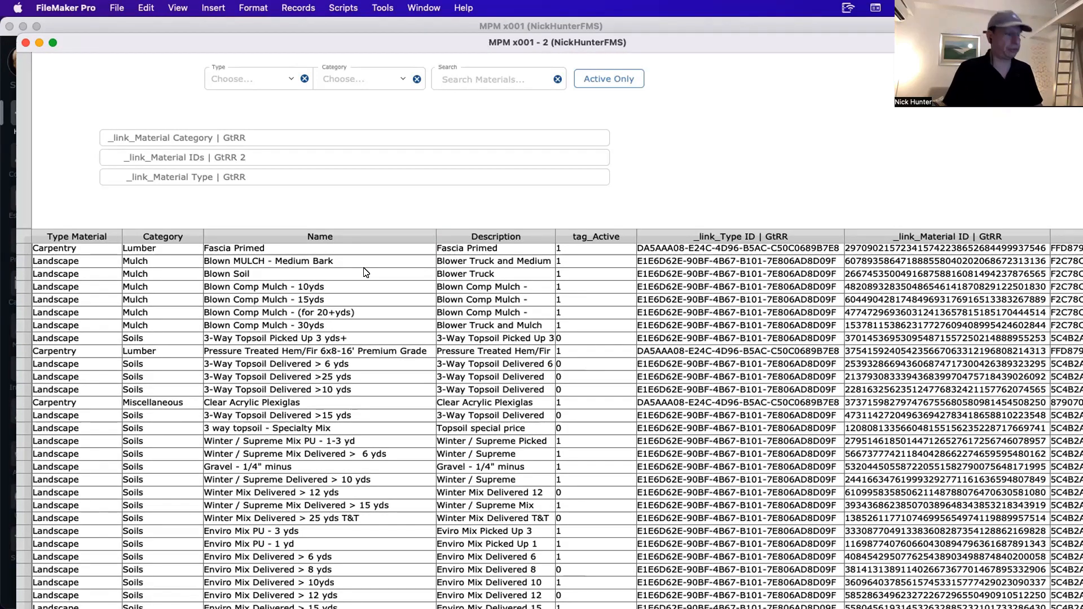
# Return the Materials Search layout to Browse mode, save the layout change, and hide every column in its table view.
pyautogui.press('super+l')
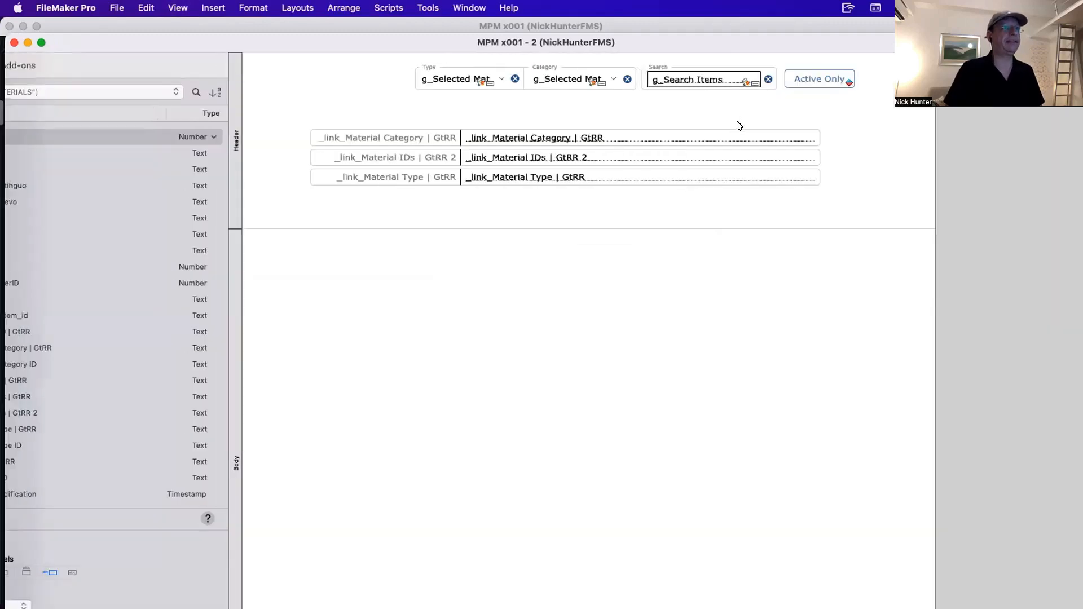
pyautogui.press('super+b')
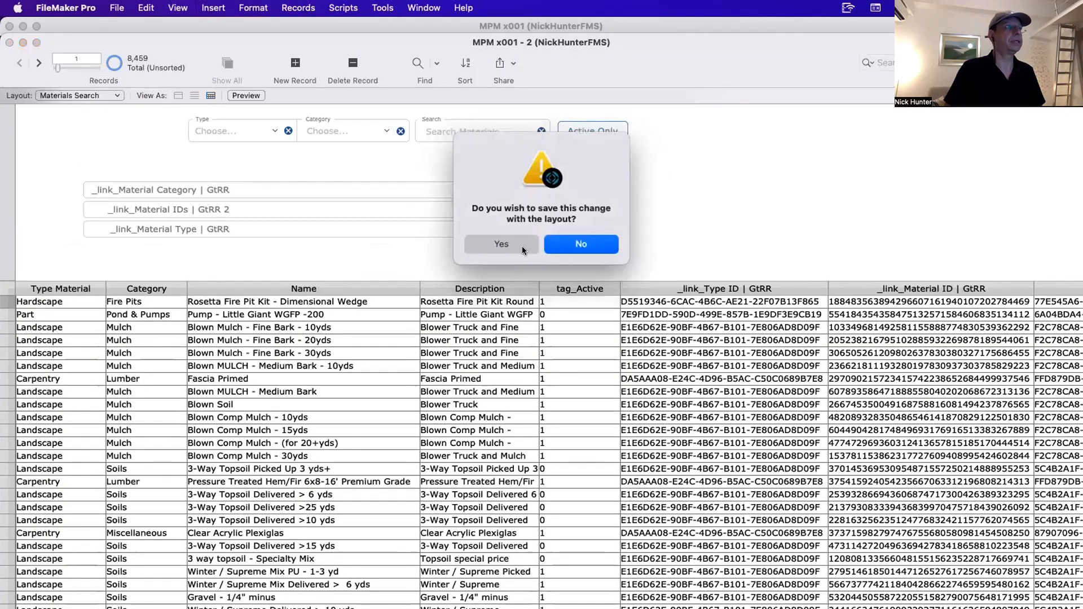
pyautogui.click(514, 246)
pyautogui.press('super+a')
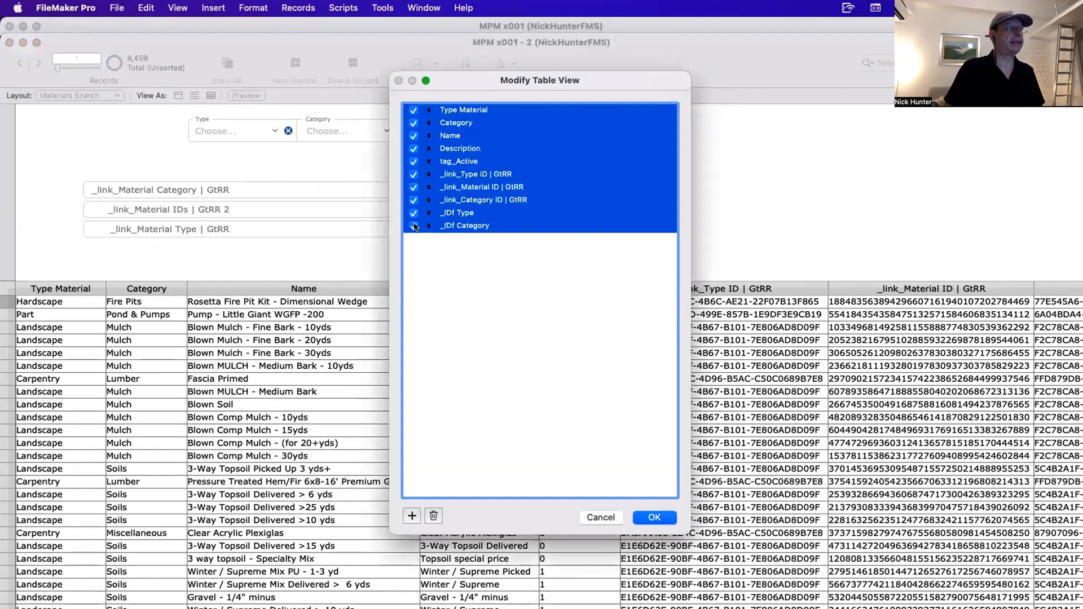
pyautogui.press('space')
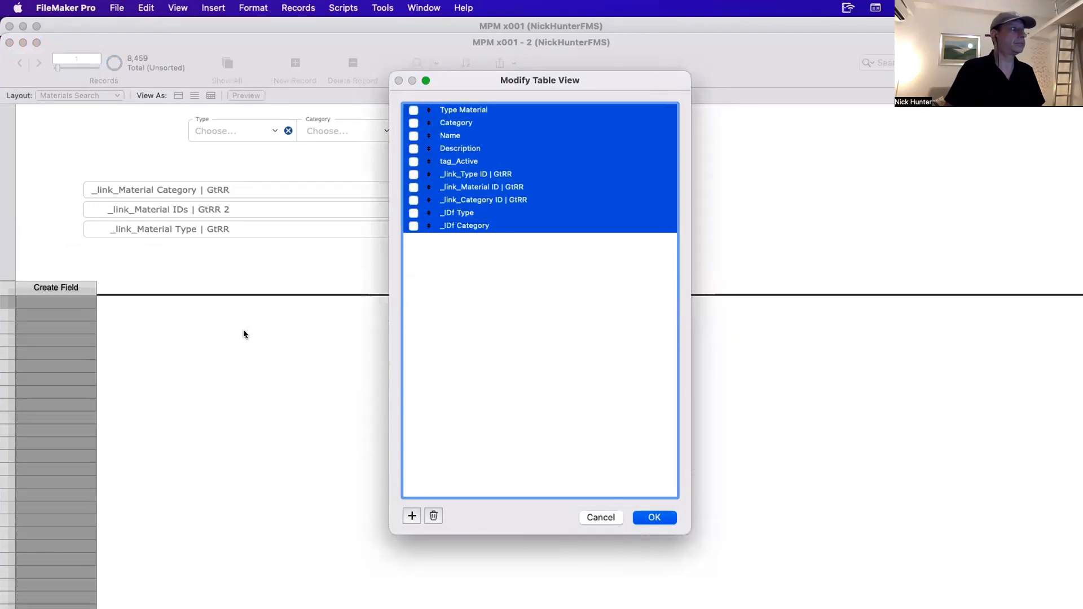
pyautogui.click(653, 516)
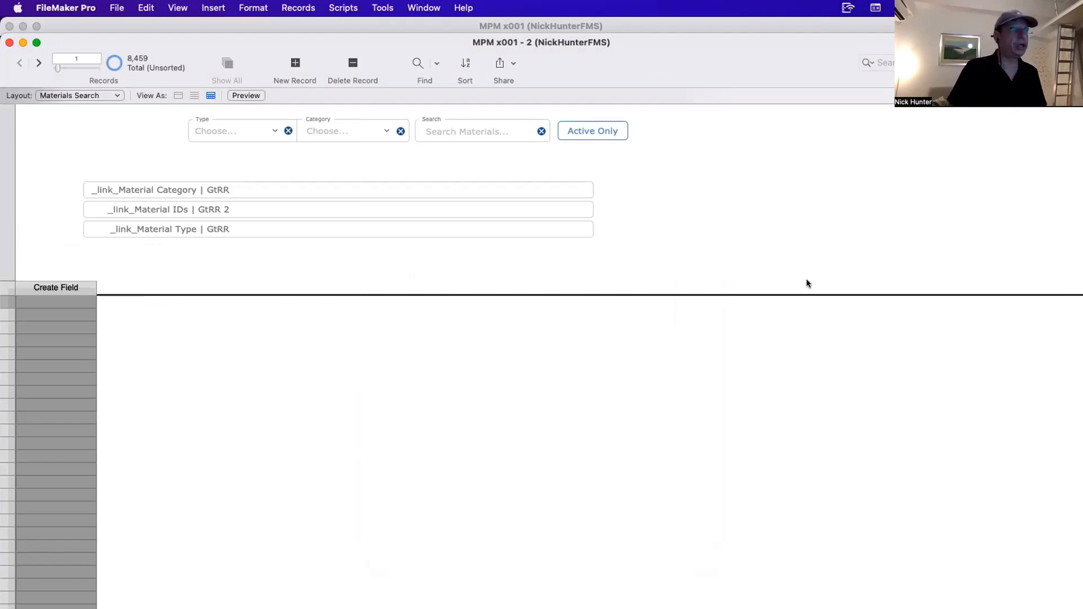
# Modify the table view to show only the Type Material, Category and Name columns.
pyautogui.click(983, 95)
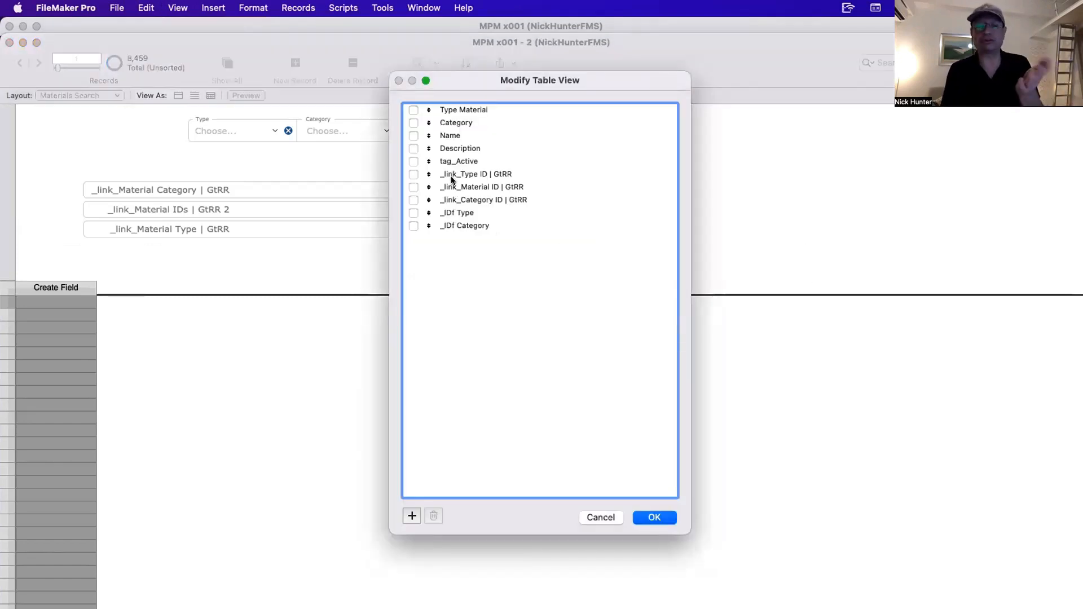
pyautogui.click(413, 111)
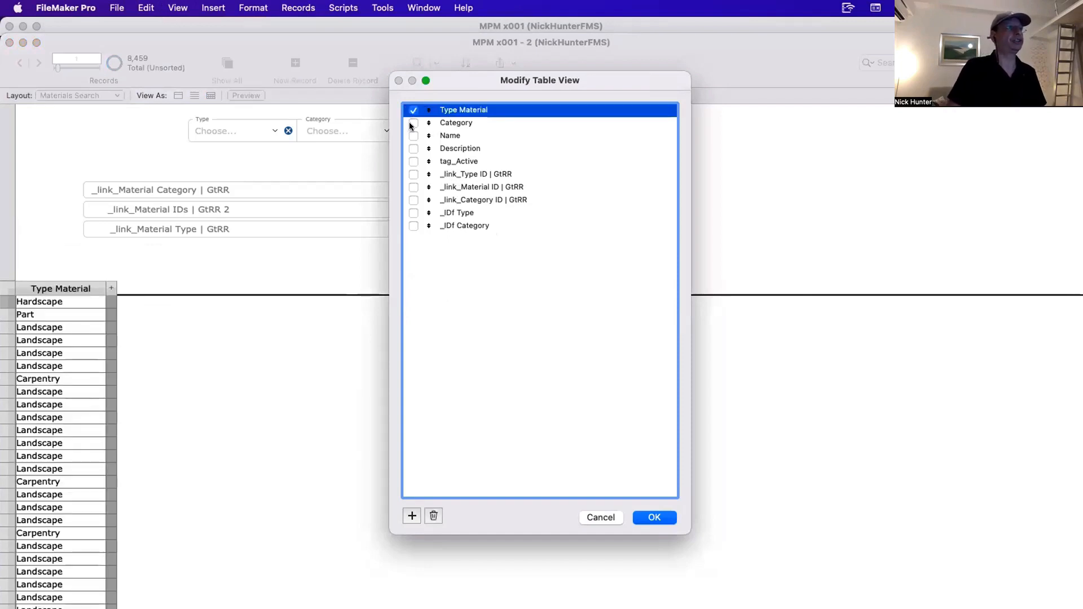
pyautogui.click(414, 123)
pyautogui.click(413, 136)
pyautogui.click(416, 151)
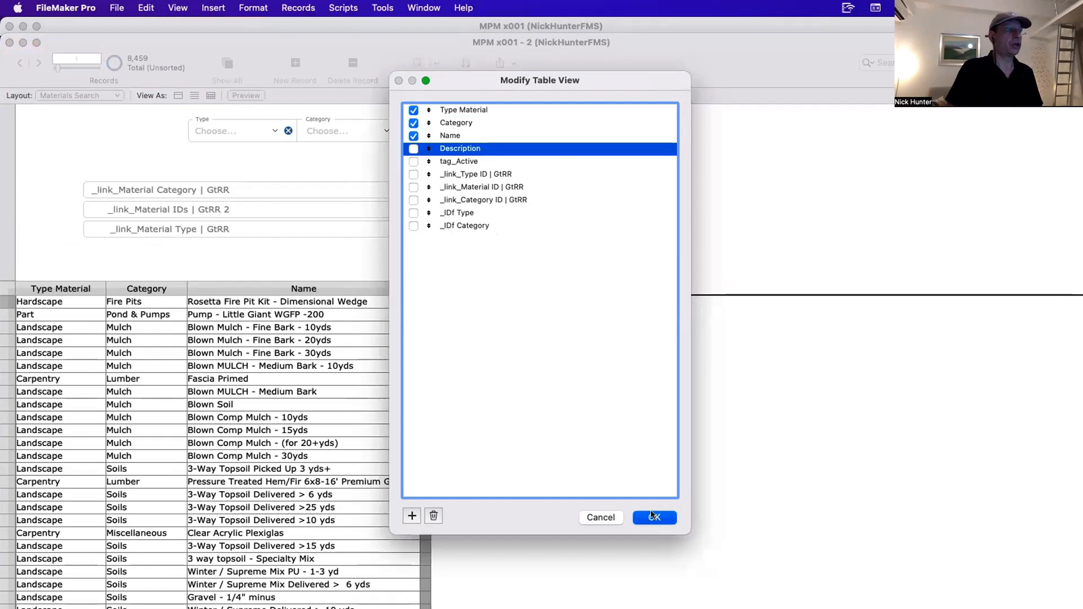
pyautogui.click(652, 515)
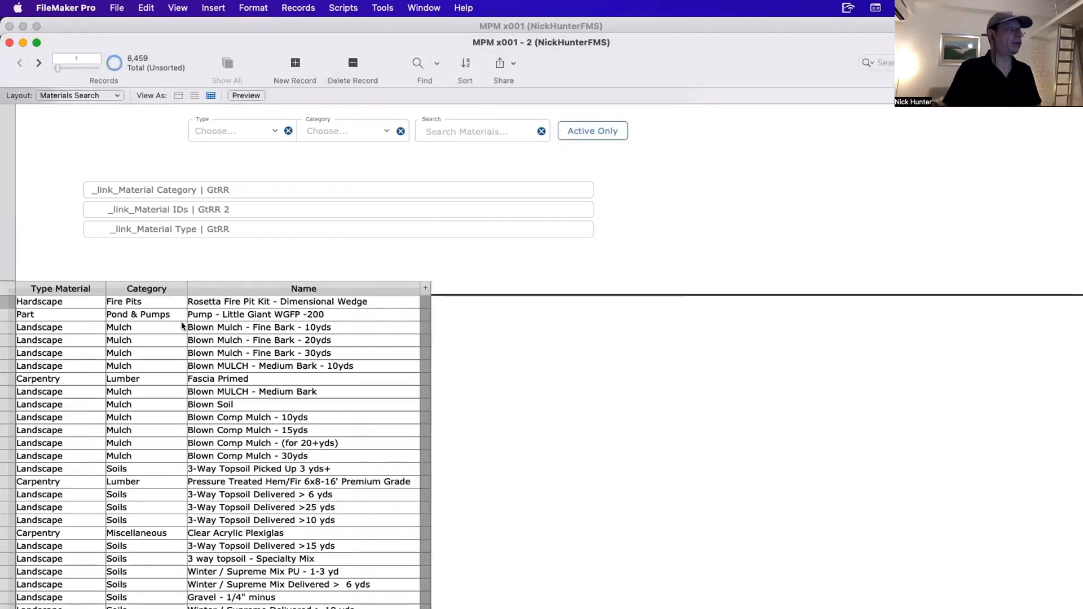
# Check the Category field in the MAT_Material field definitions, then close the definitions without changes.
pyautogui.press('super+shift+d')
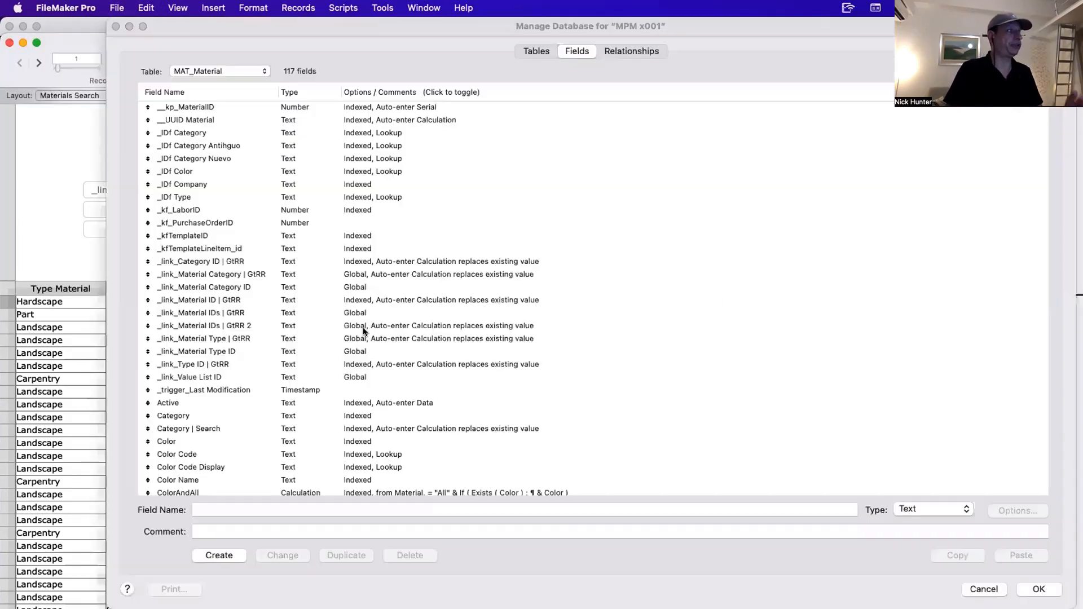
pyautogui.click(299, 418)
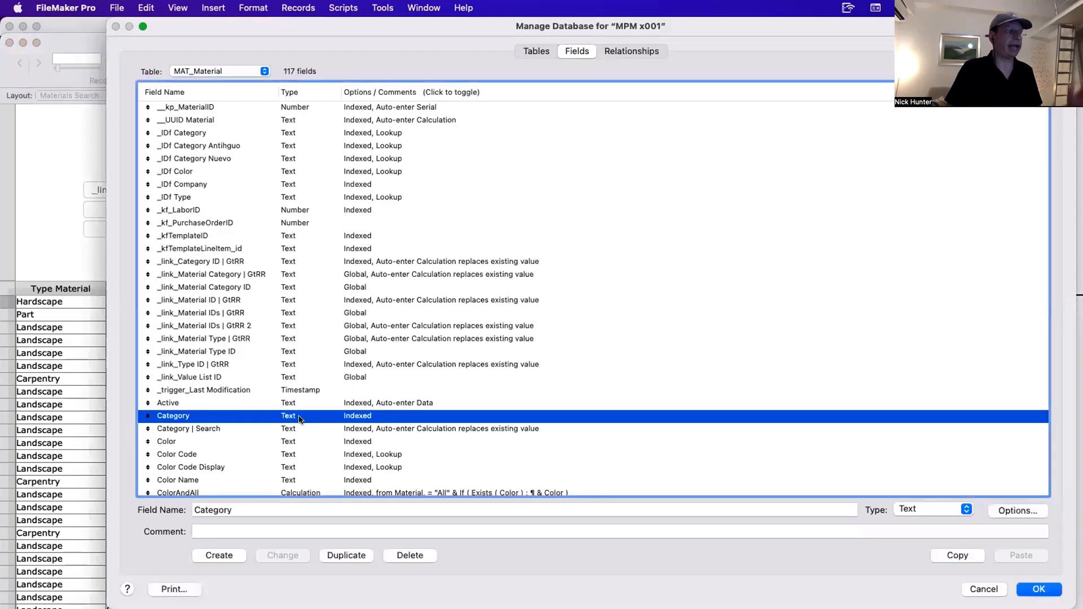
pyautogui.press('Escape')
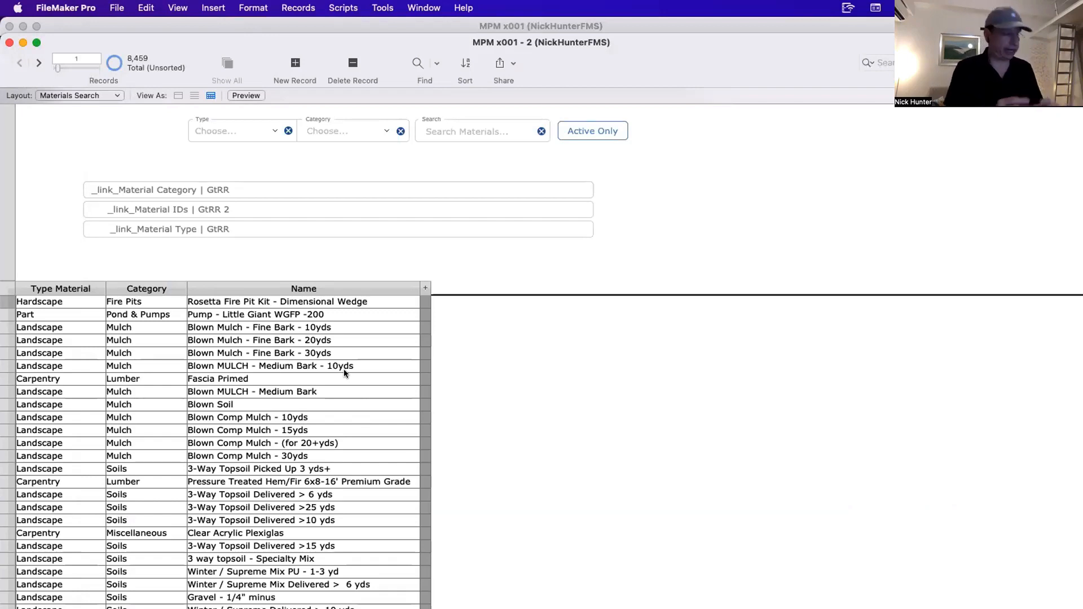
# Open the script workspace and review the Go to Layout, Perform Quick Find and Exit Script steps of the PSoS Search Items script.
pyautogui.press('super+shift+s')
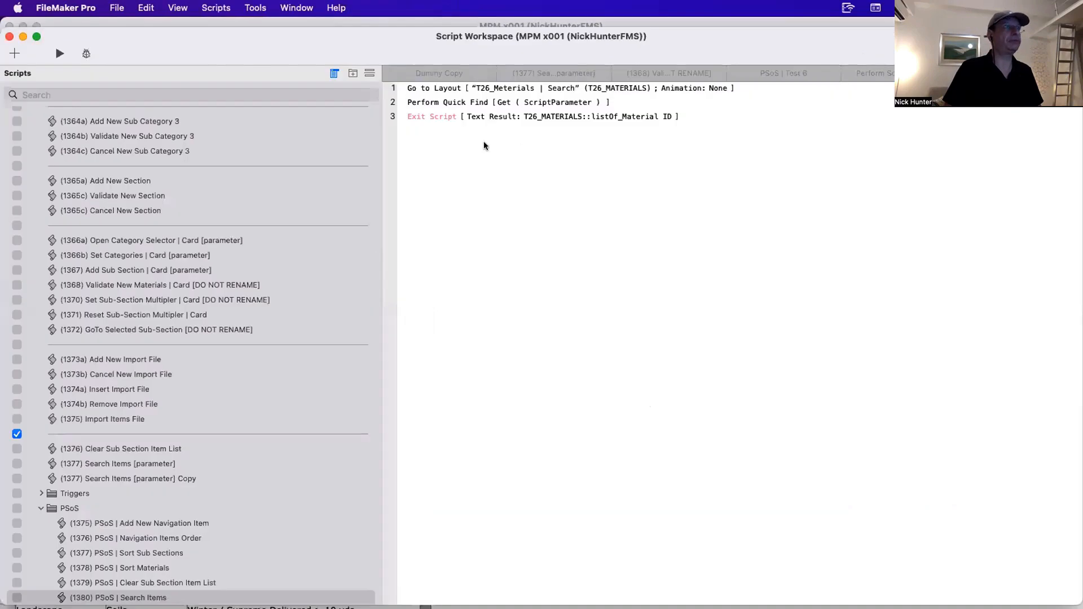
pyautogui.click(438, 88)
pyautogui.click(440, 104)
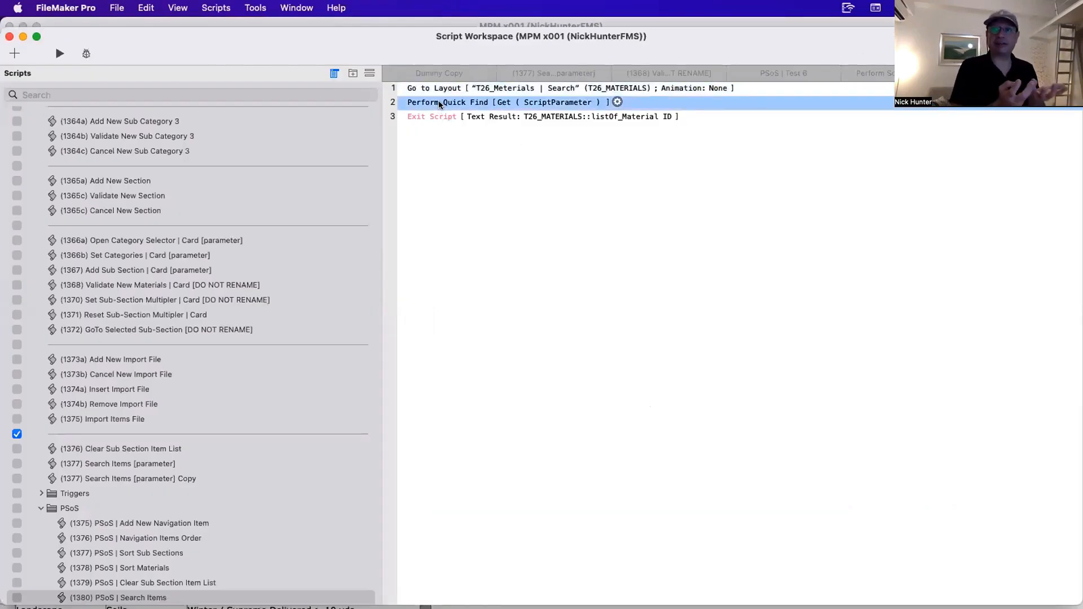
pyautogui.click(442, 118)
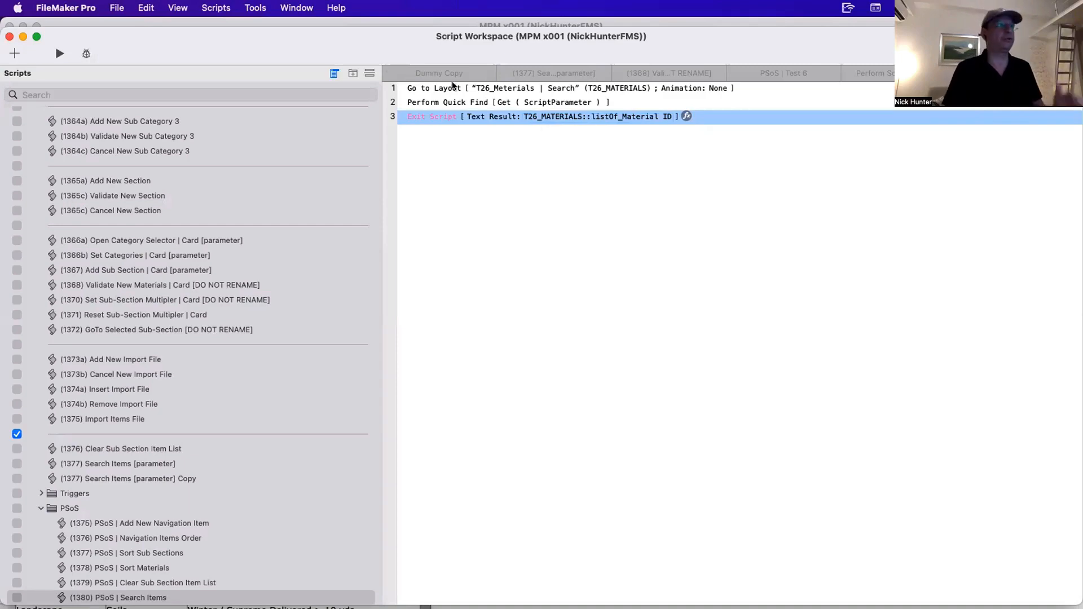
# Move the script workspace and the Materials Search window down so both stay in view, with the script in front.
pyautogui.moveTo(401, 49); pyautogui.dragTo(615, 249)
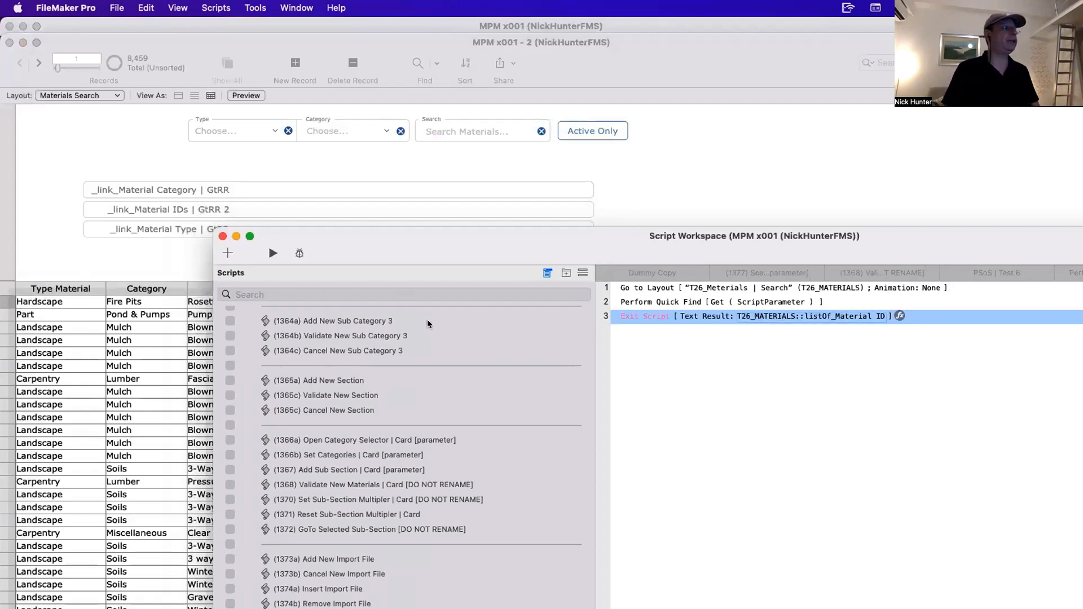
pyautogui.click(135, 264)
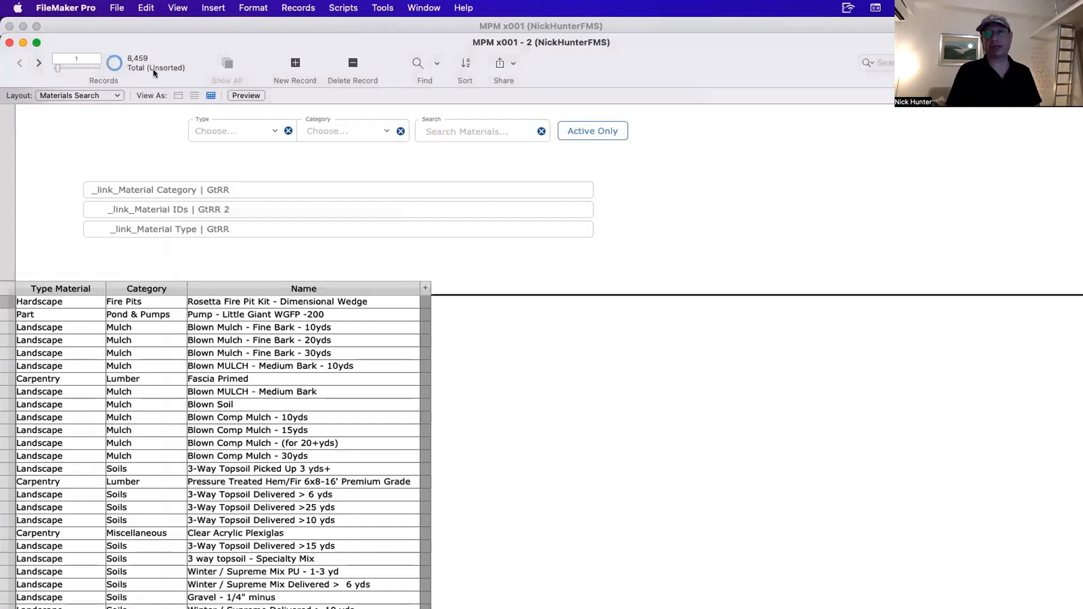
pyautogui.moveTo(690, 44); pyautogui.dragTo(701, 314)
pyautogui.click(699, 261)
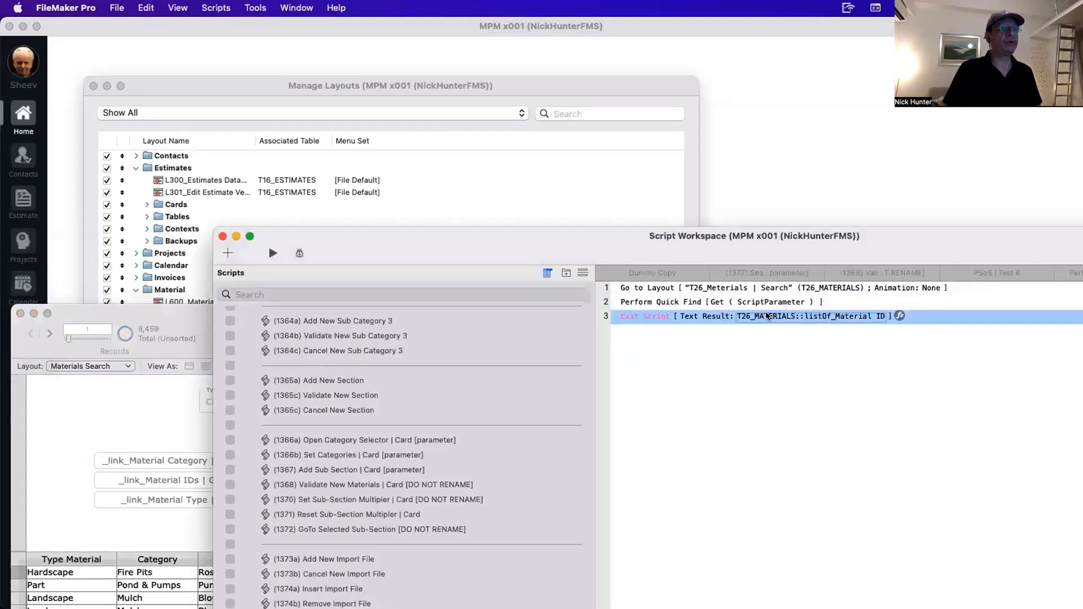
# Examine the Perform Quick Find parameter and the listOf_Material ID result returned by the Exit Script step.
pyautogui.click(658, 302)
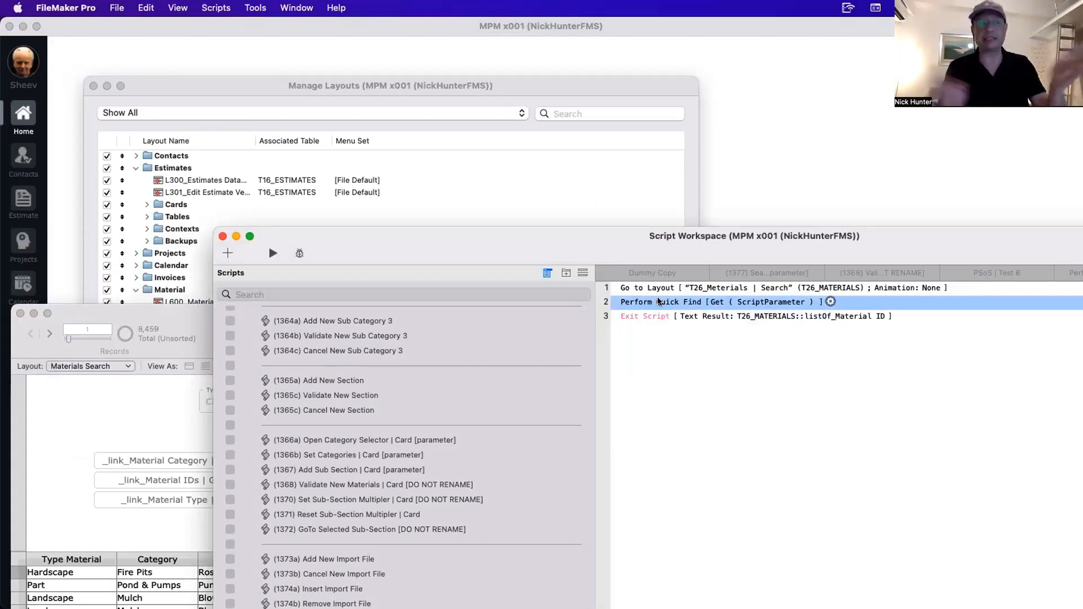
pyautogui.click(768, 320)
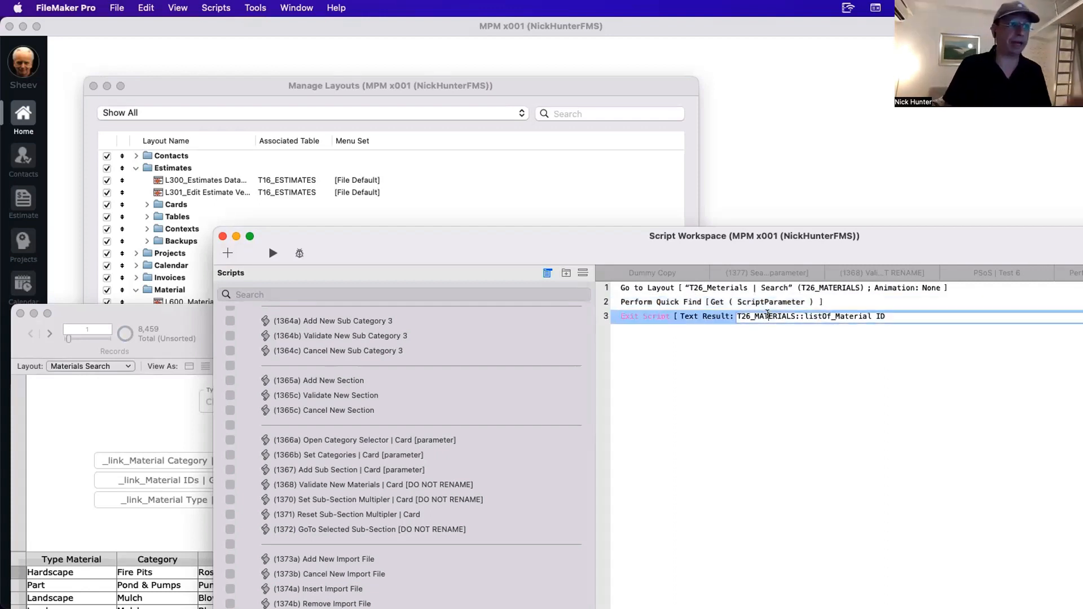
pyautogui.click(730, 305)
pyautogui.press('Escape')
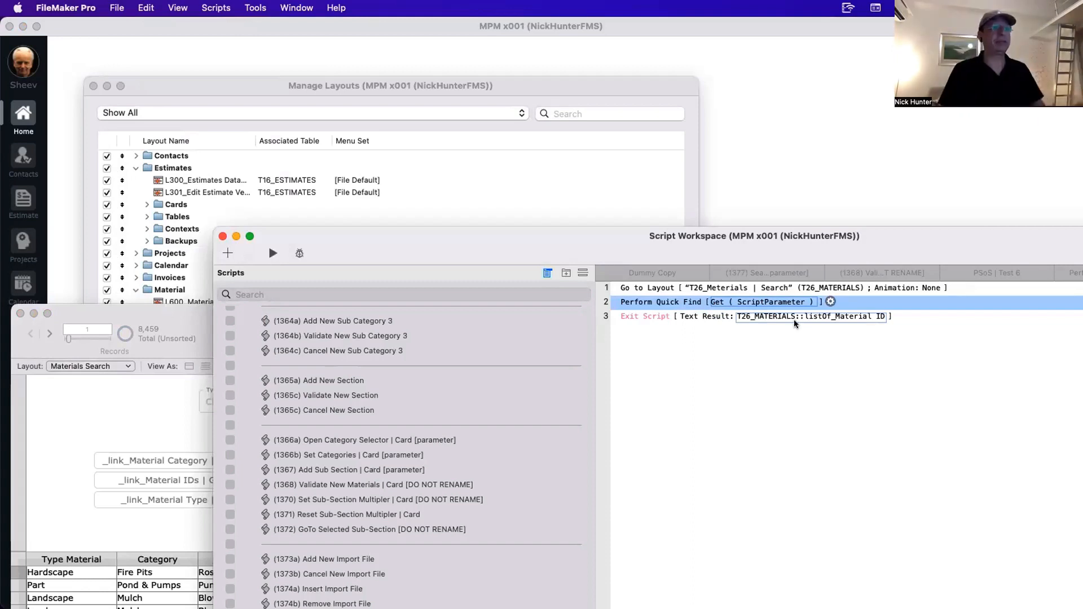
pyautogui.click(648, 315)
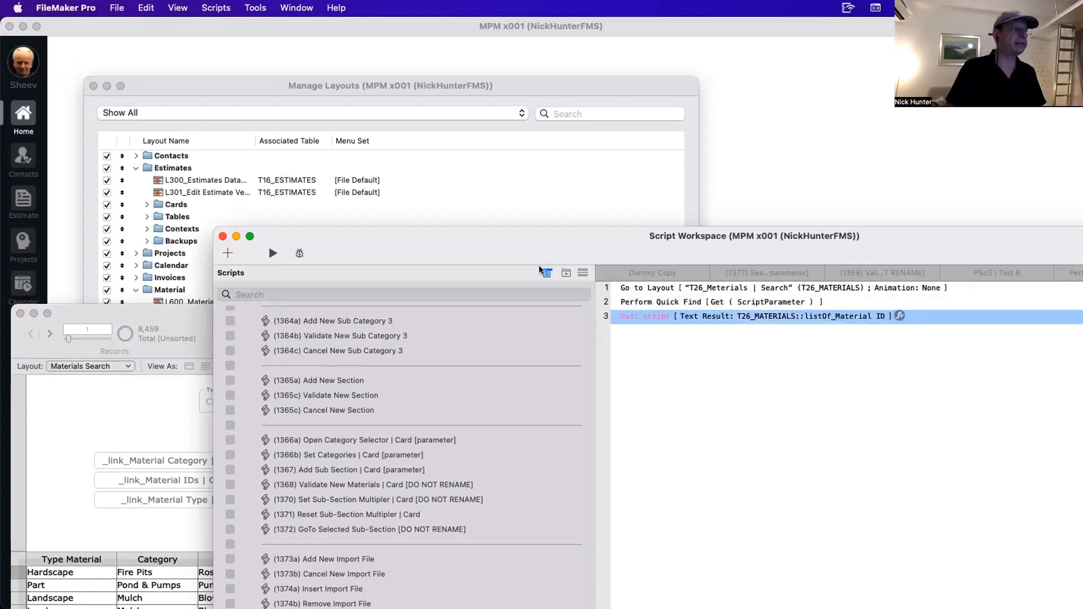
# Show the List function's field syntax in a new Data Viewer watch expression, then discard the expression and return to the script.
pyautogui.click(255, 7)
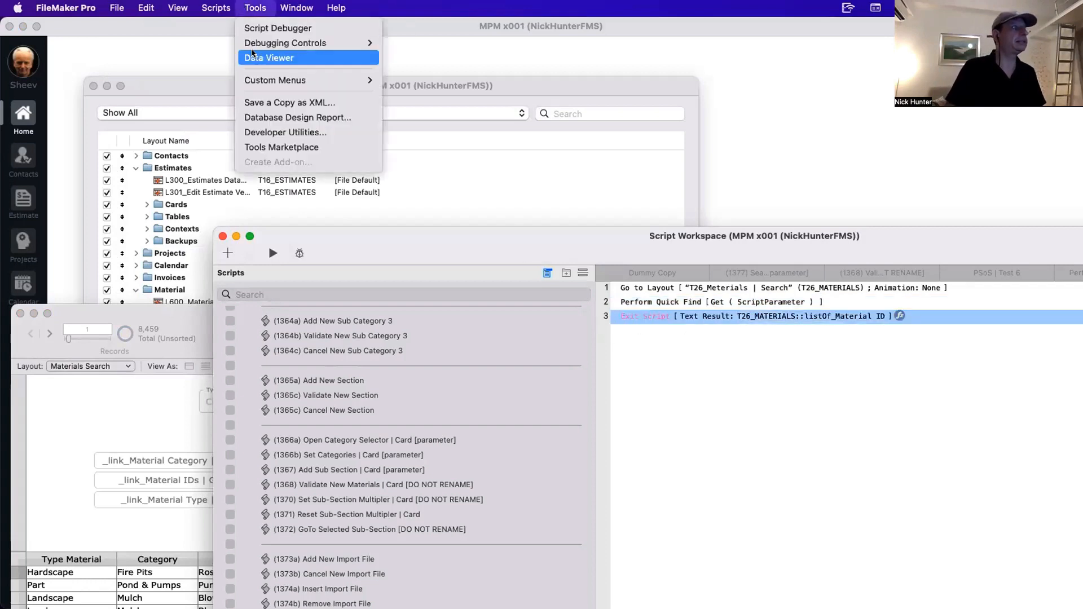
pyautogui.click(262, 57)
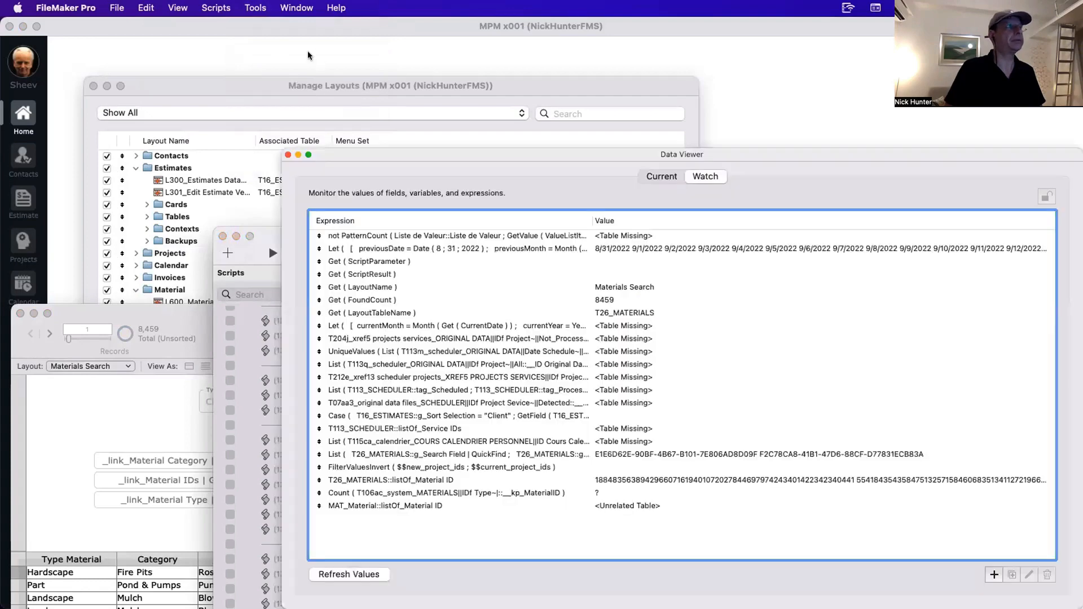
pyautogui.click(994, 575)
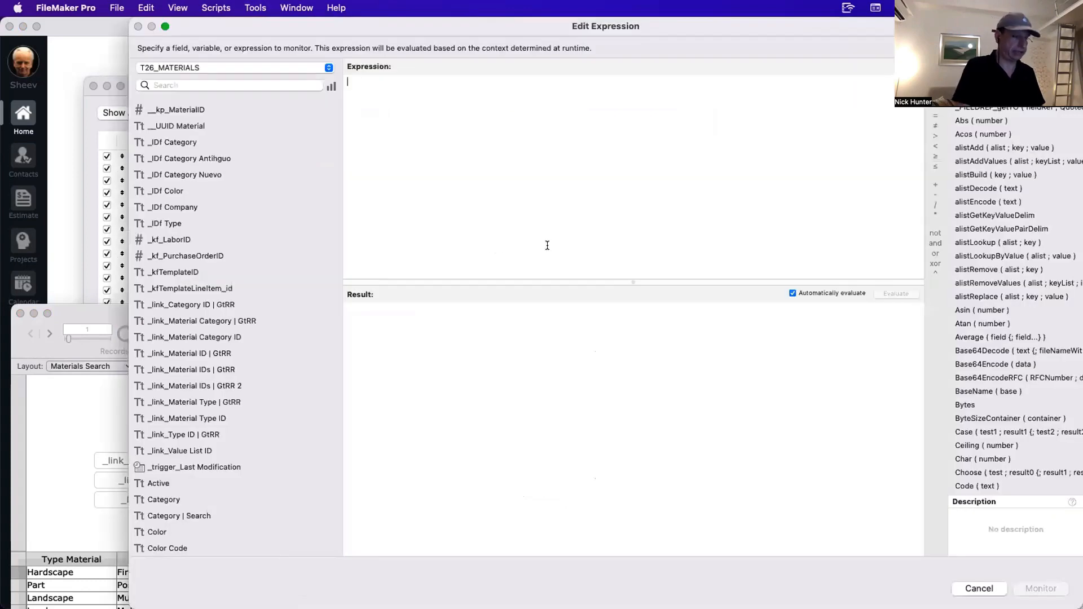
pyautogui.write('list')
pyautogui.press('Return')
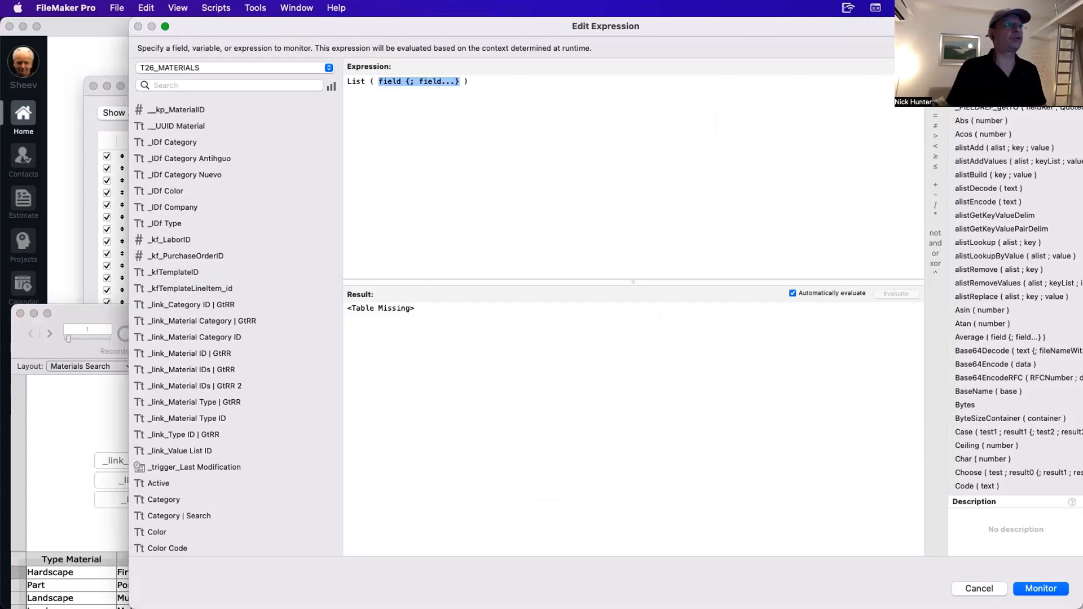
pyautogui.press('Escape')
pyautogui.click(679, 377)
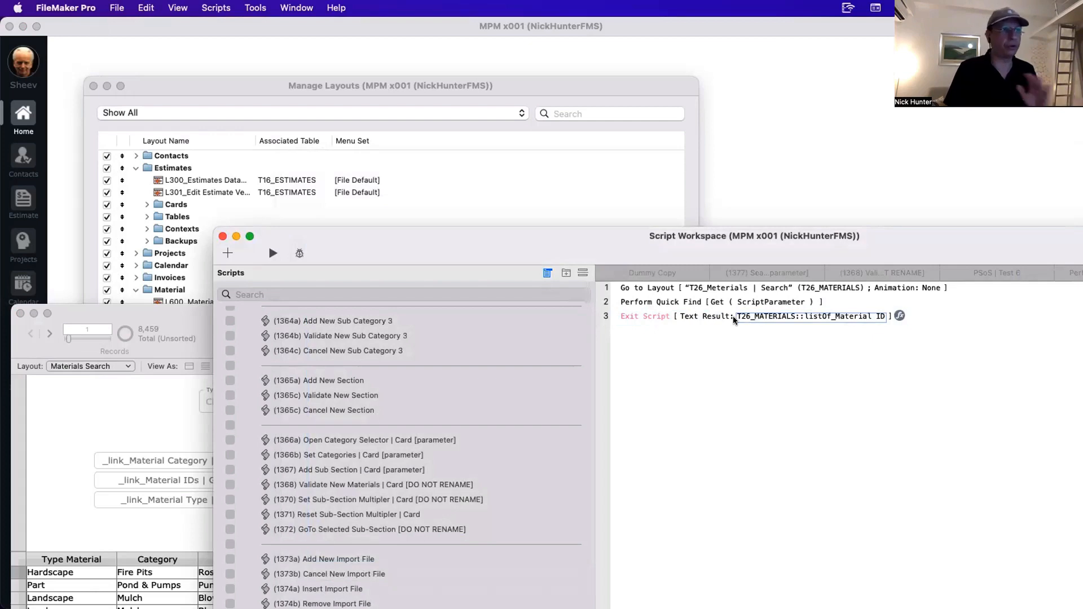
# Compare the Perform Quick Find and Exit Script steps with a List ( field {; field...} ) expression in the Data Viewer, without keeping the expression.
pyautogui.click(638, 303)
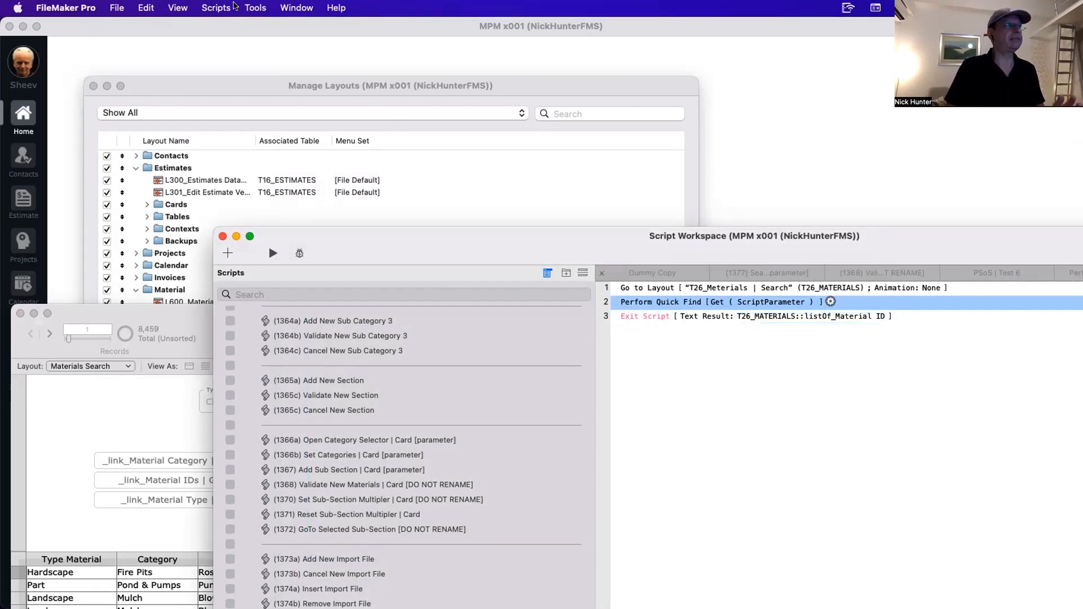
pyautogui.click(247, 7)
pyautogui.click(634, 337)
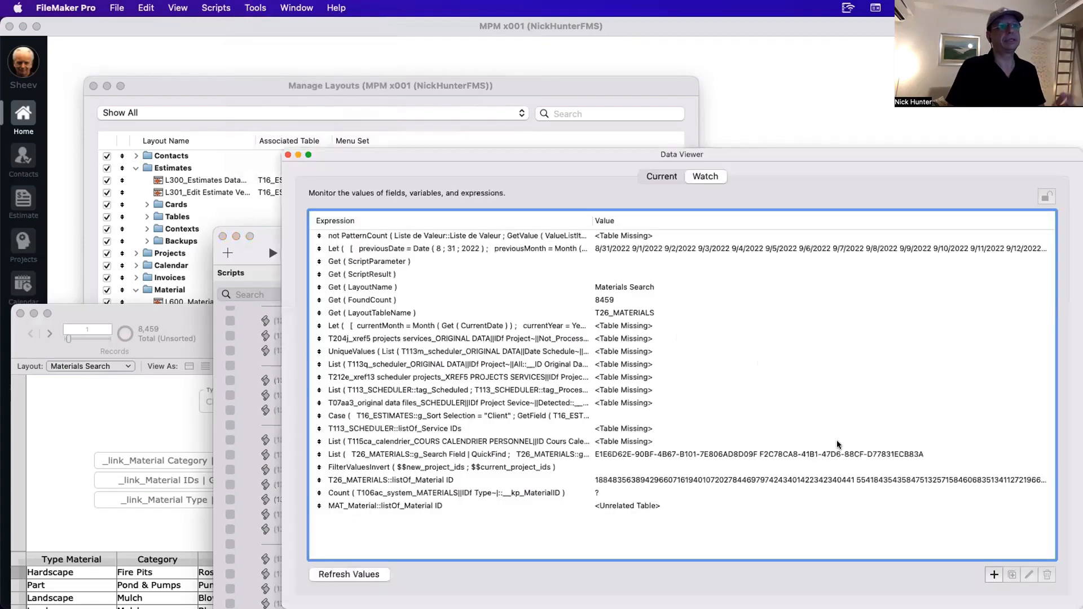
pyautogui.click(991, 572)
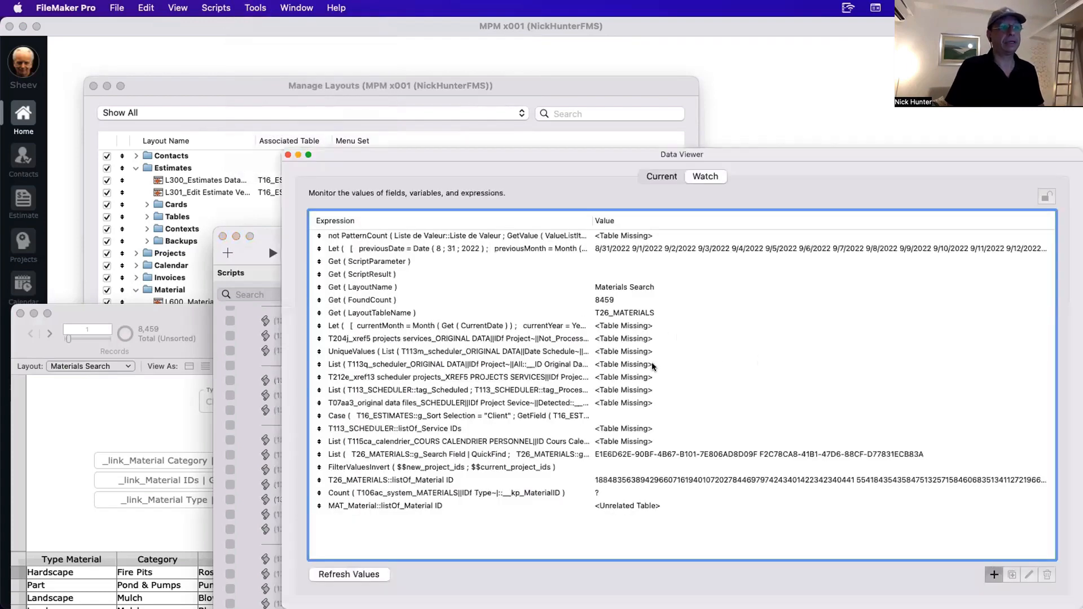
pyautogui.write('List ( field {; field...} )')
pyautogui.press('Return')
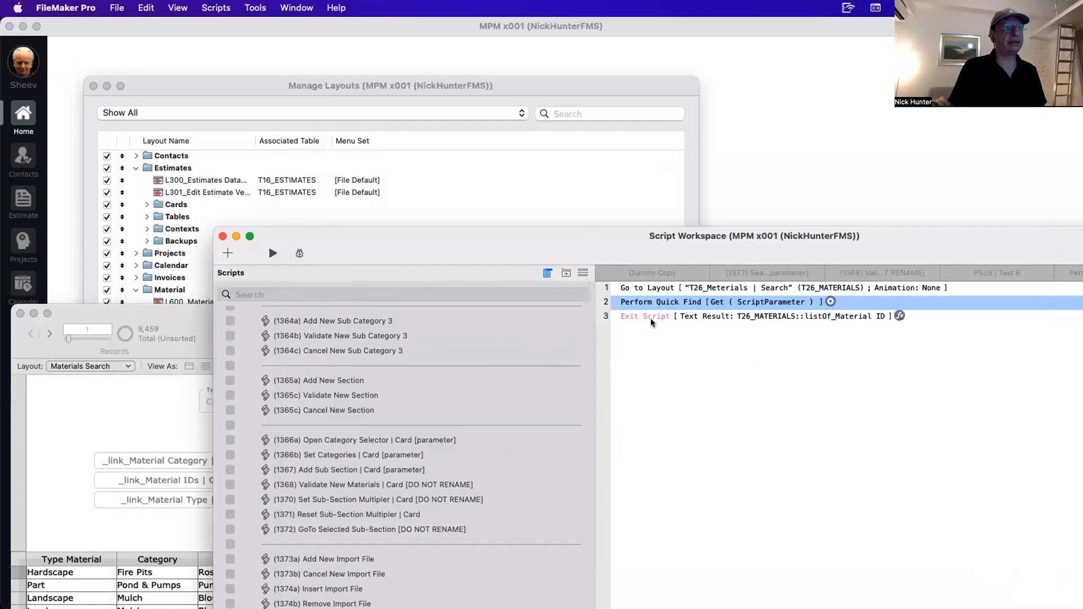
pyautogui.click(651, 317)
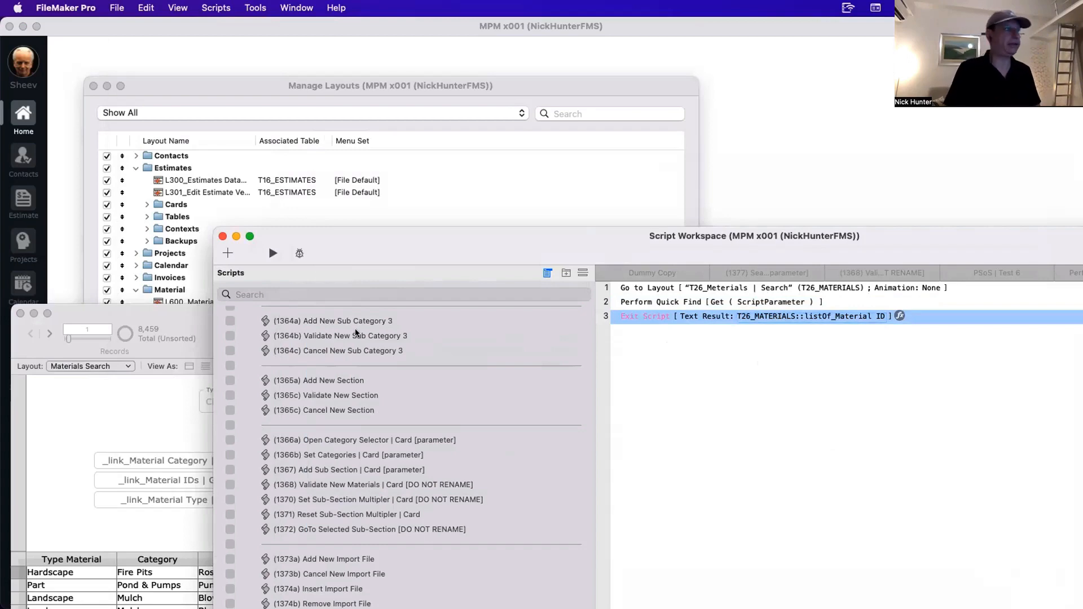
# Bring the Materials Search window forward, then close it along with the Manage Layouts and main MPM x001 windows.
pyautogui.click(169, 521)
pyautogui.moveTo(322, 309); pyautogui.dragTo(397, 167)
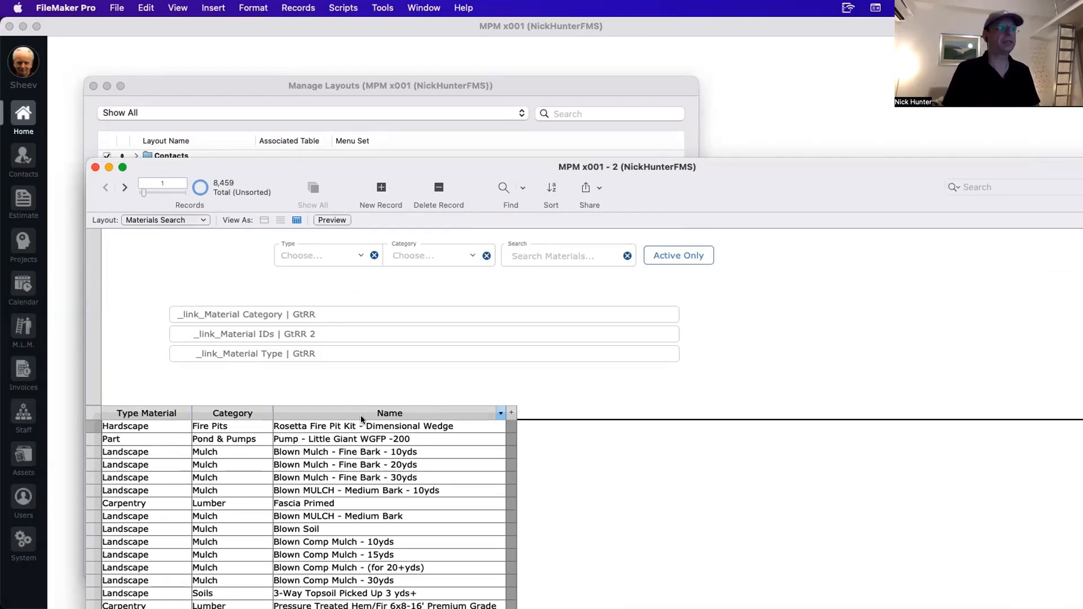
pyautogui.click(95, 168)
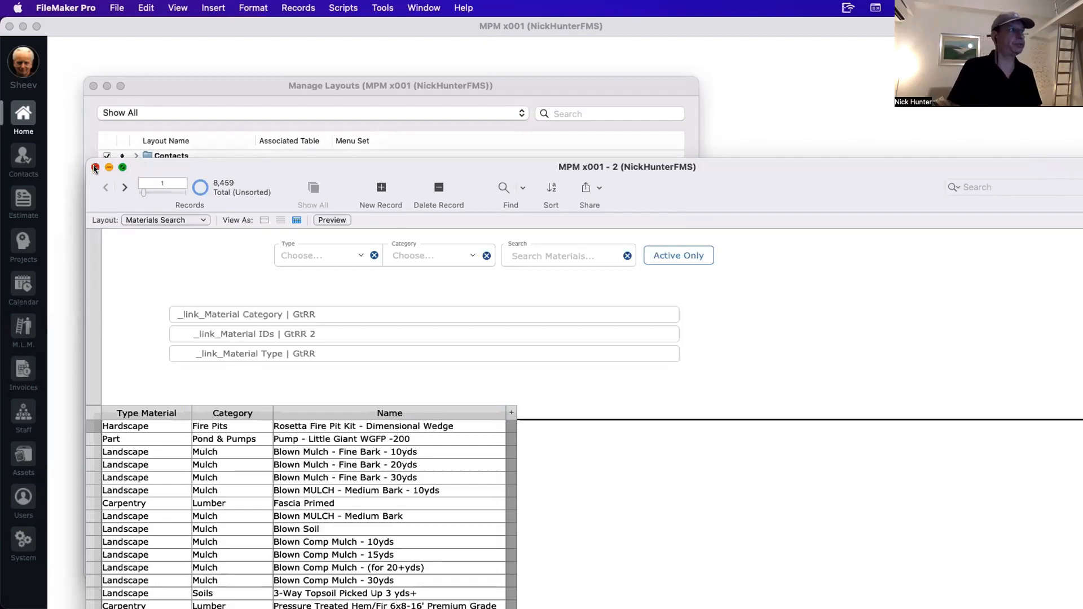
pyautogui.click(94, 87)
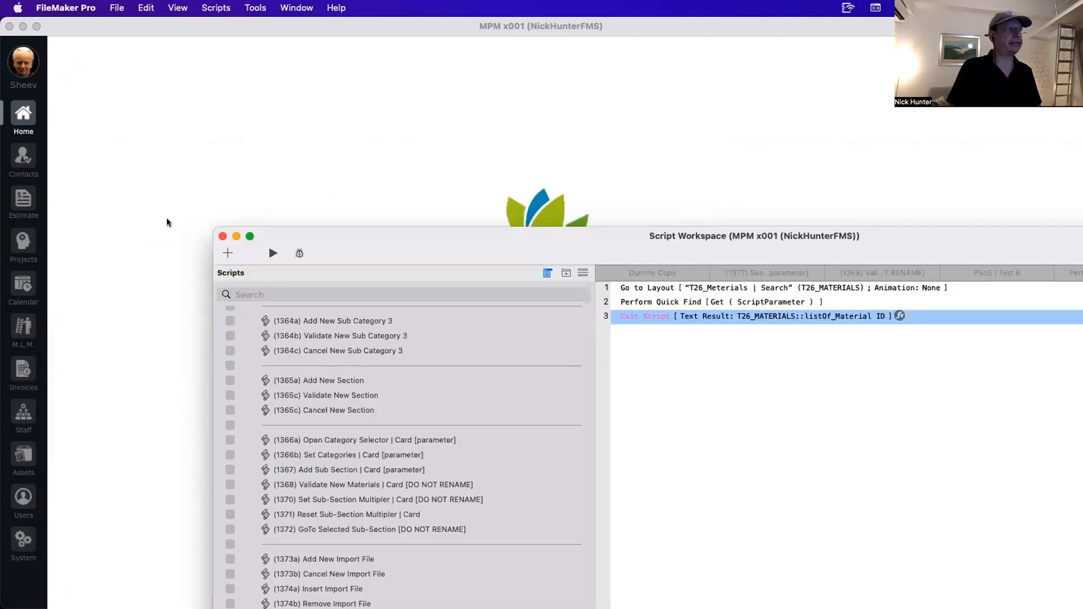
pyautogui.click(10, 27)
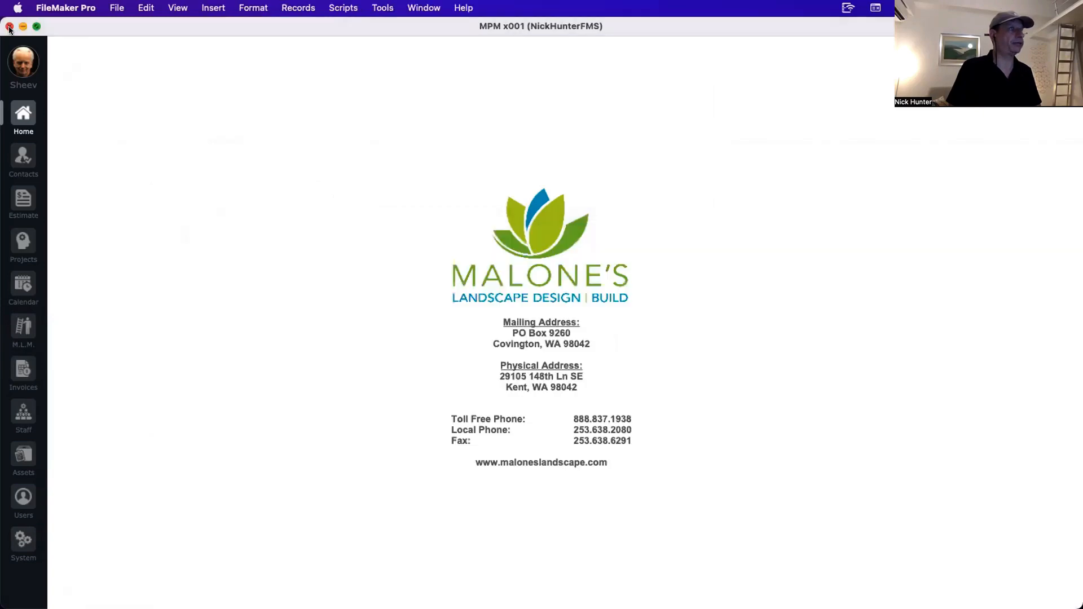
# Switch to the FM_Starting_Point_22 MASTER x6 file and select the text Rich in the Accounts search field.
pyautogui.moveTo(110, 26)
pyautogui.mouseDown()
pyautogui.moveTo(256, 147)
pyautogui.moveTo(90, 20)
pyautogui.mouseUp()
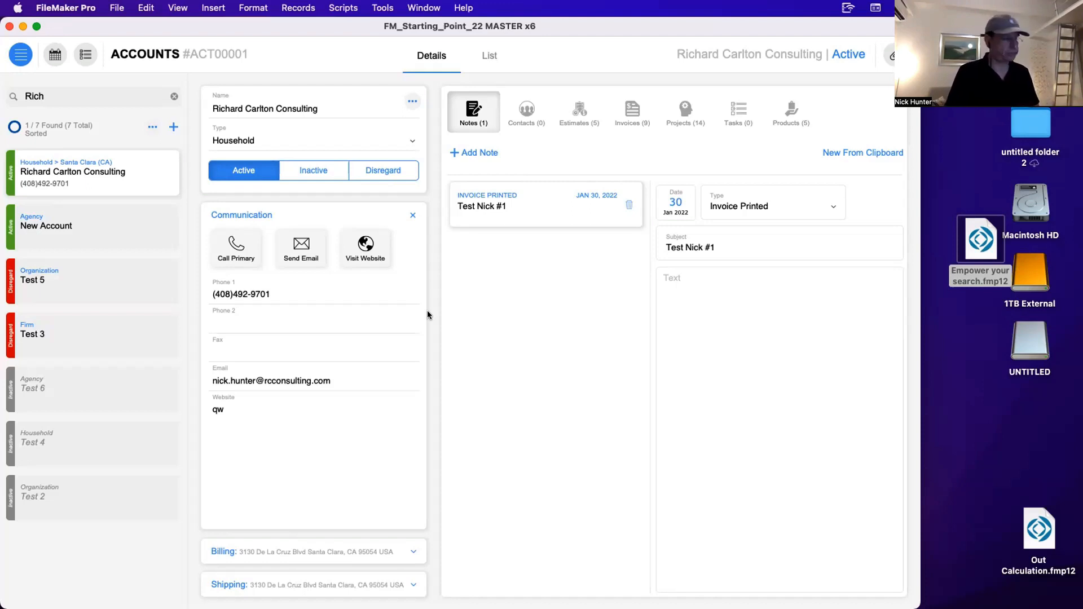
pyautogui.click(163, 7)
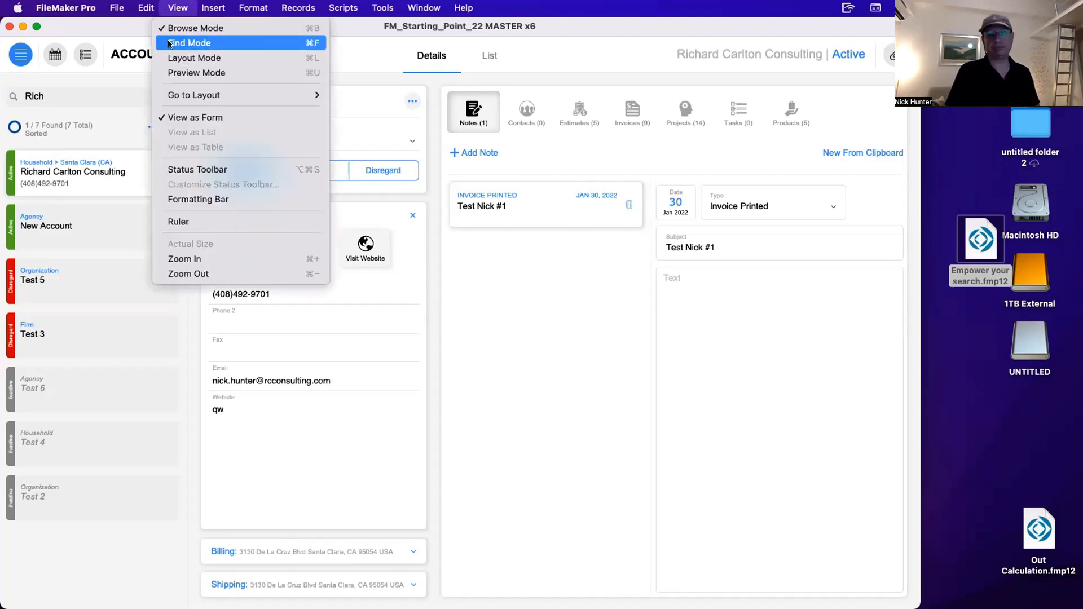
pyautogui.click(527, 379)
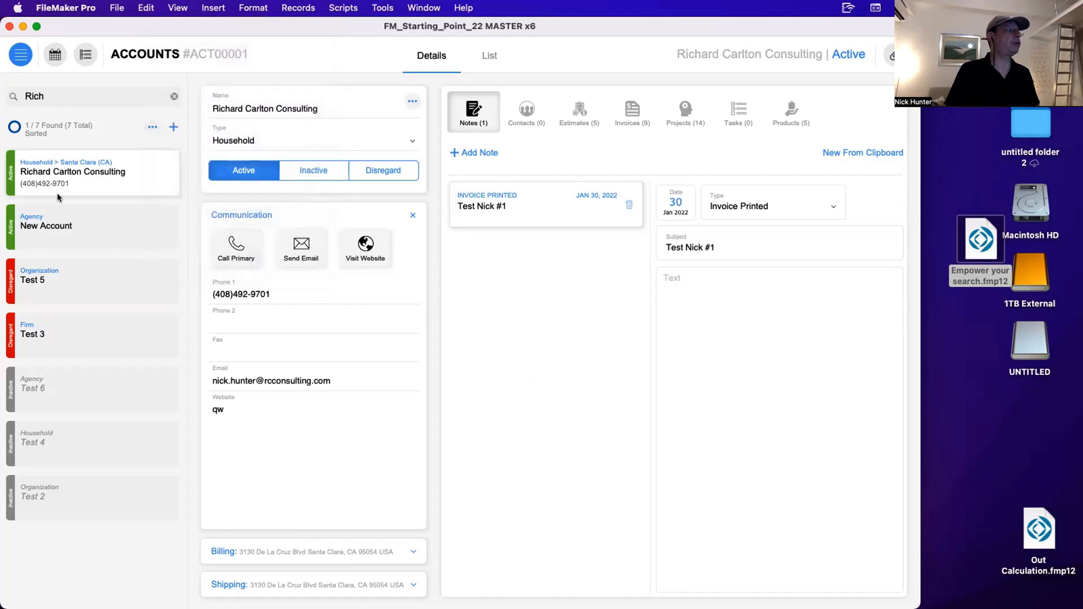
pyautogui.click(83, 97)
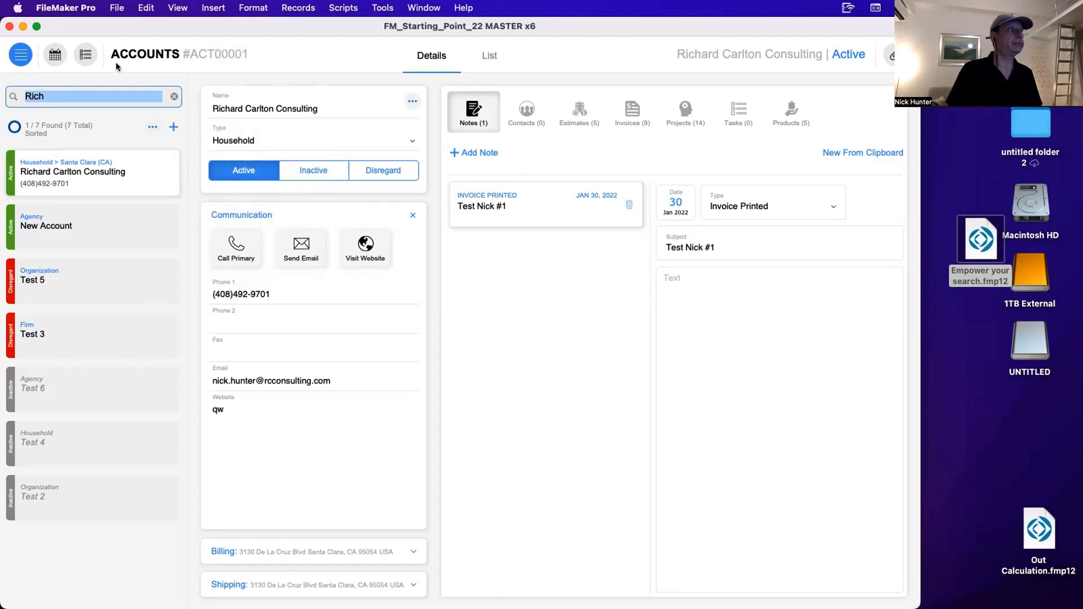
# Enter Find mode on the Accounts details layout and activate the Phone 2 search field.
pyautogui.click(145, 7)
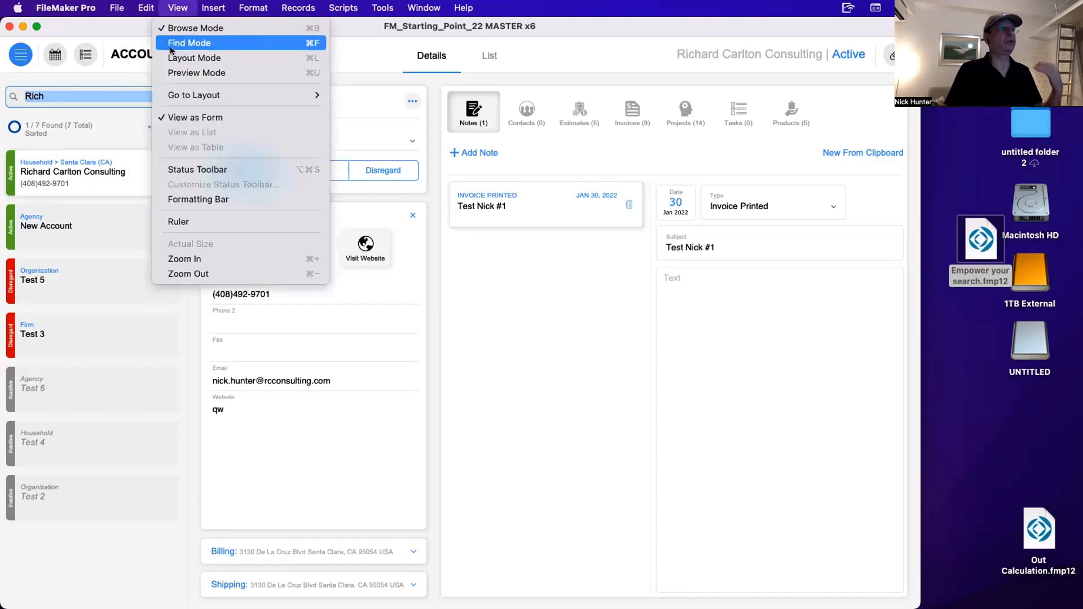
pyautogui.click(170, 43)
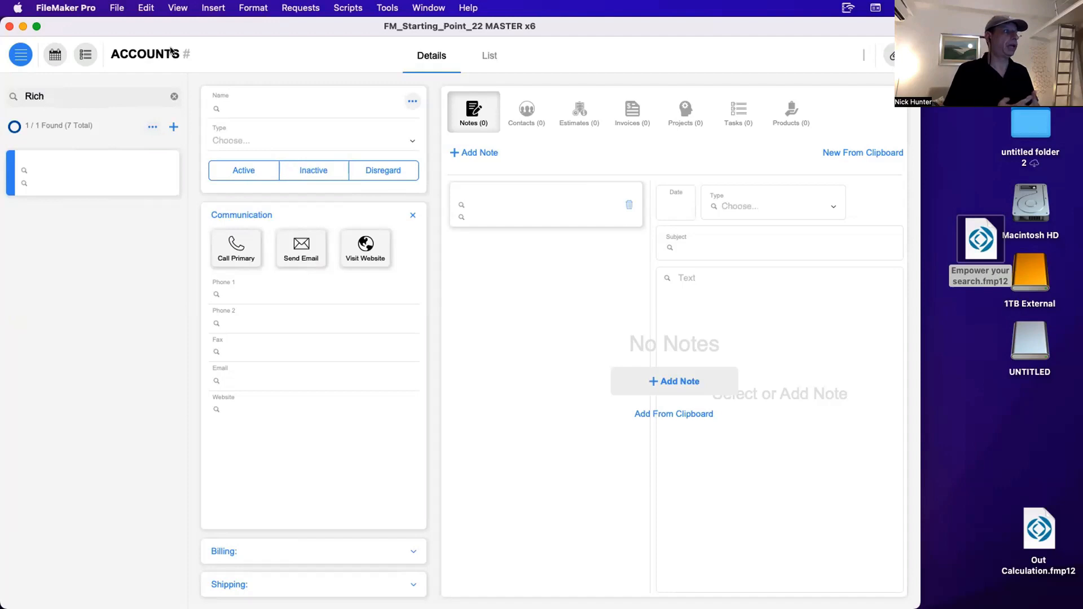
pyautogui.click(225, 327)
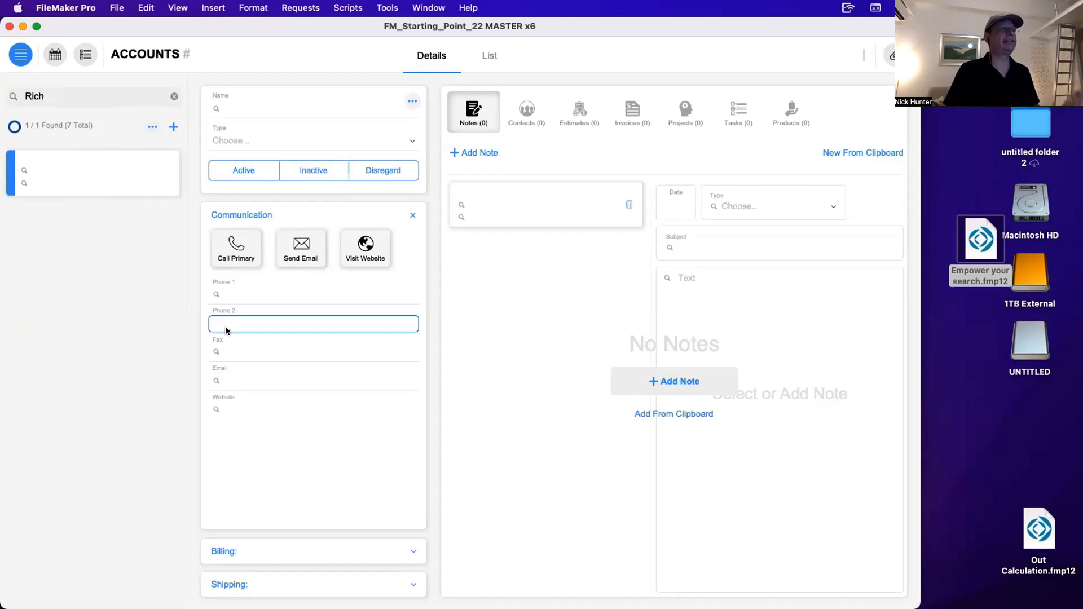
# Check the account's related Contacts, Estimates and Invoices sections for searchable fields, then return to Notes.
pyautogui.click(522, 113)
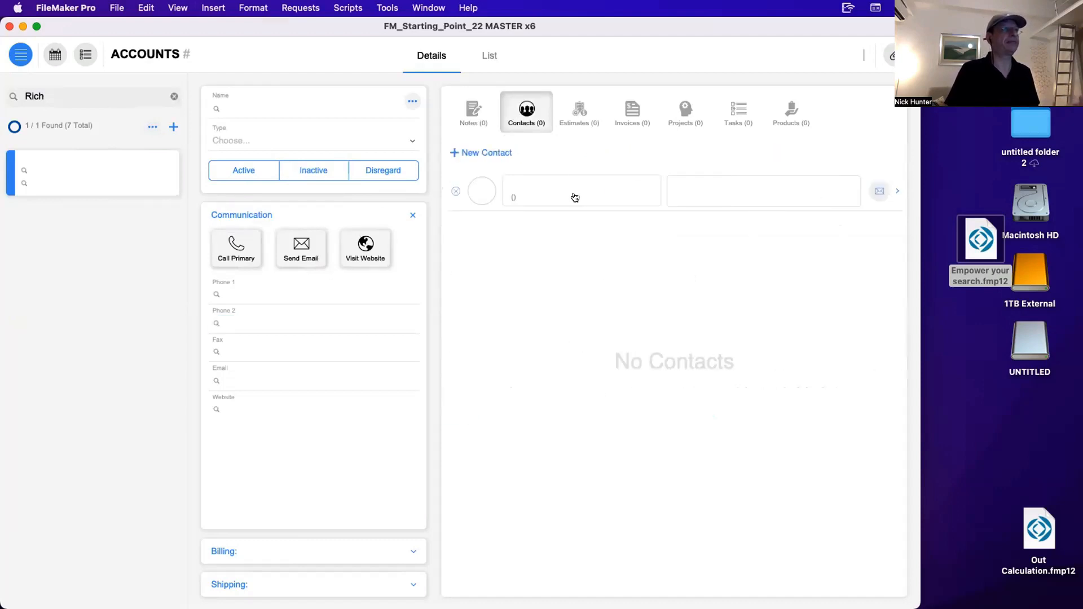
pyautogui.click(578, 112)
pyautogui.click(620, 107)
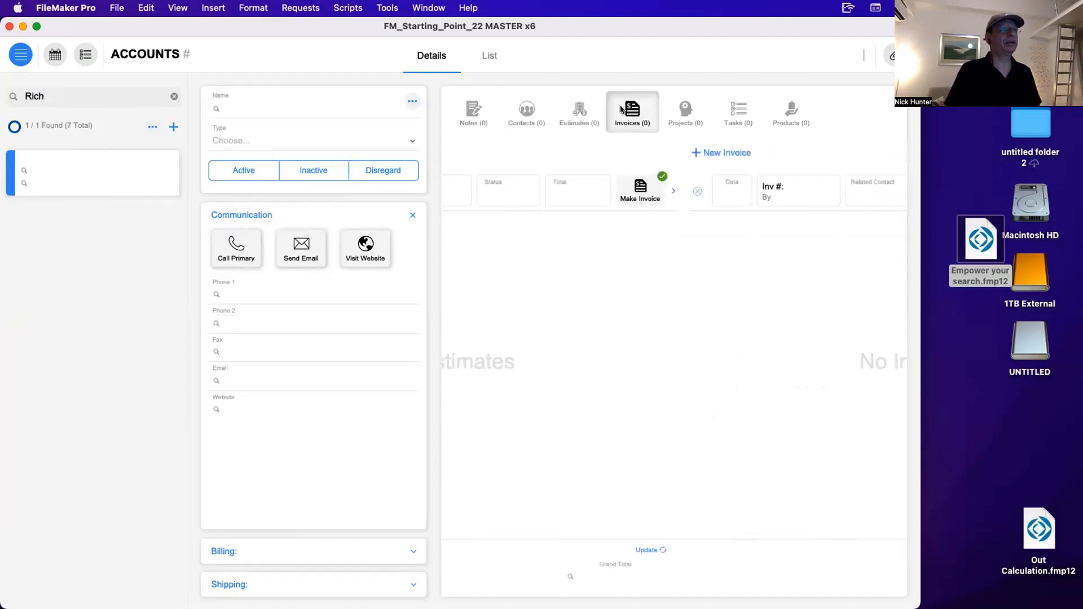
pyautogui.click(472, 112)
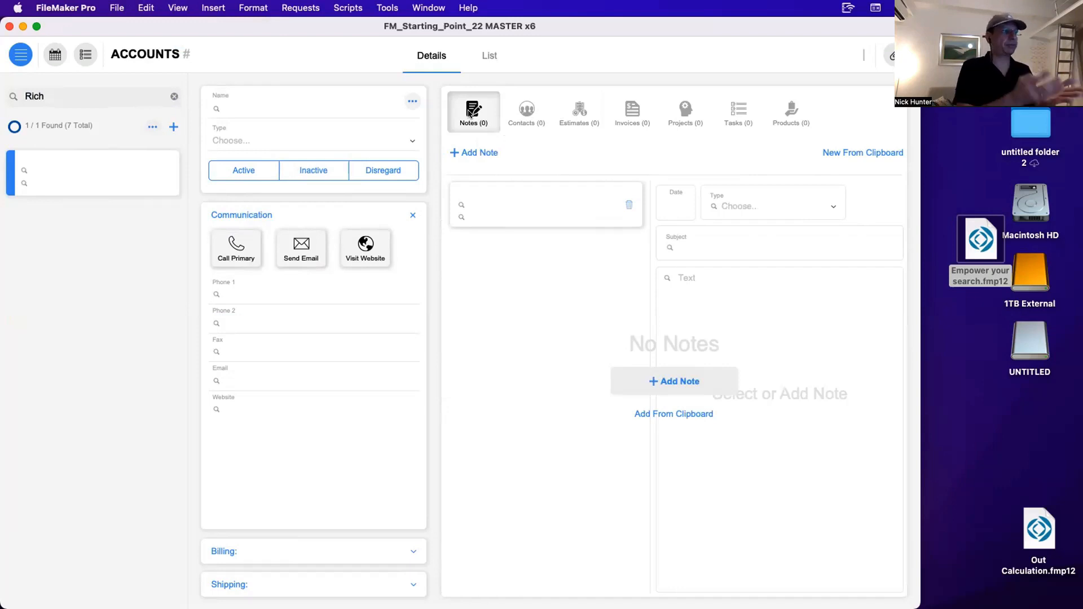
# Expand the Billing address section and examine the searchable fields in the Notes list row.
pyautogui.click(391, 542)
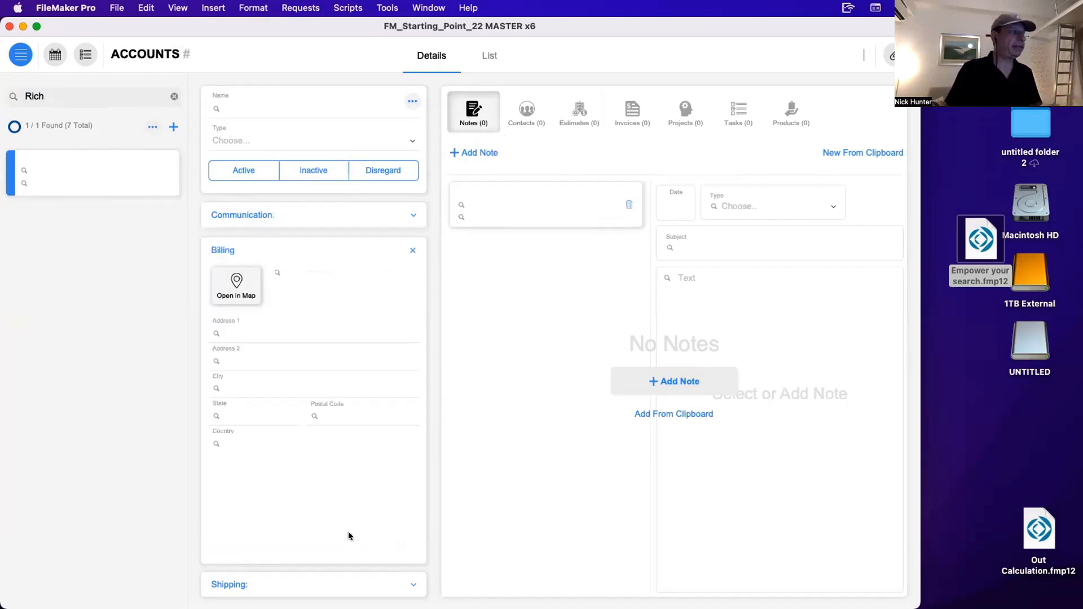
pyautogui.click(352, 418)
pyautogui.click(489, 218)
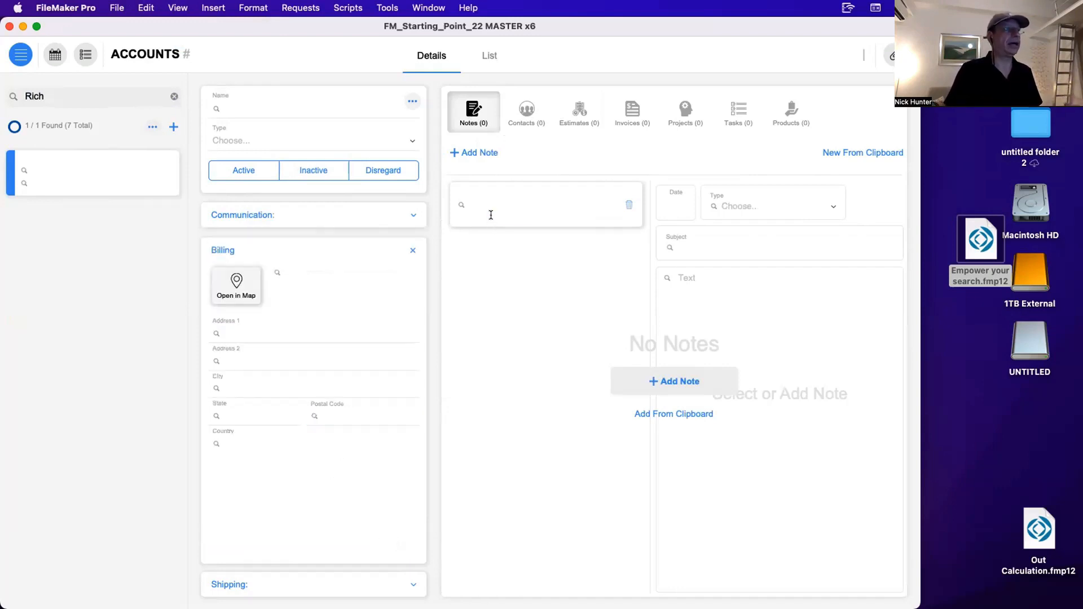
pyautogui.click(490, 202)
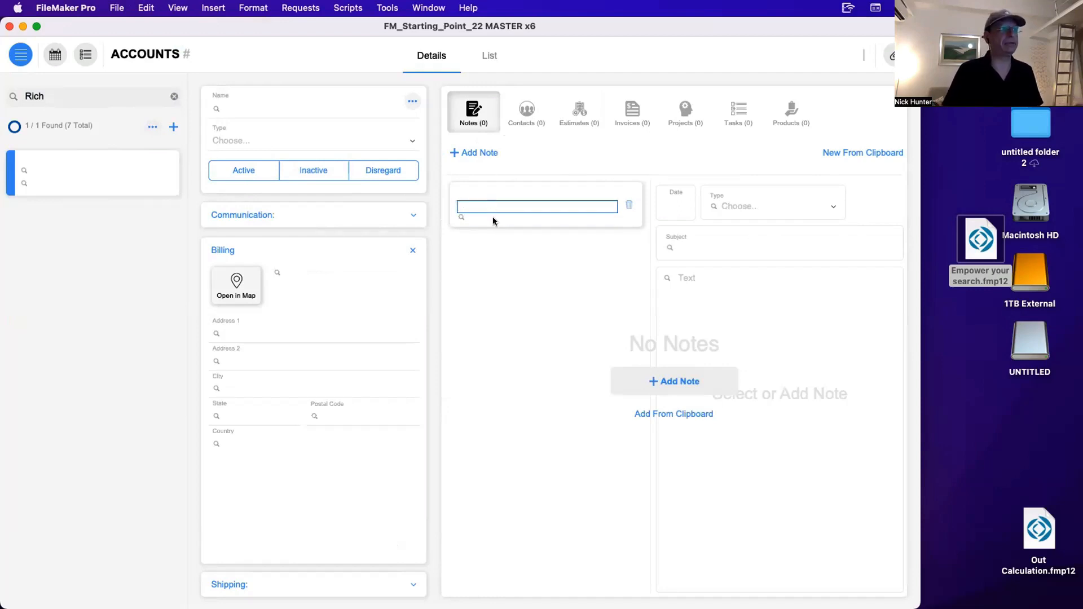
pyautogui.click(493, 218)
pyautogui.click(495, 207)
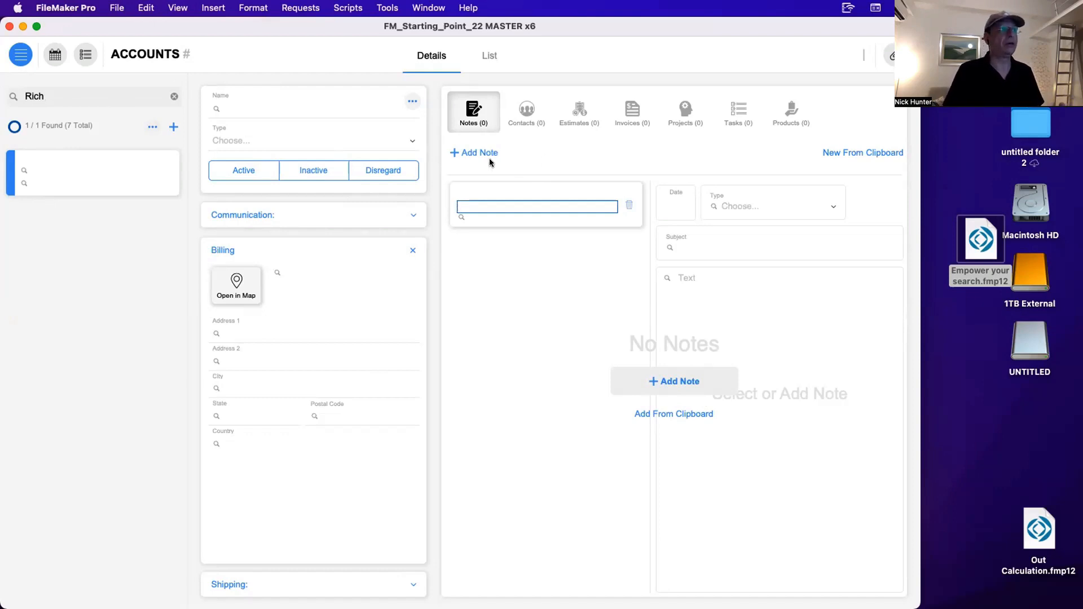
# Compare the Find mode fields of Estimates, Notes and Contacts, then activate the billing Address 1 search field.
pyautogui.click(578, 111)
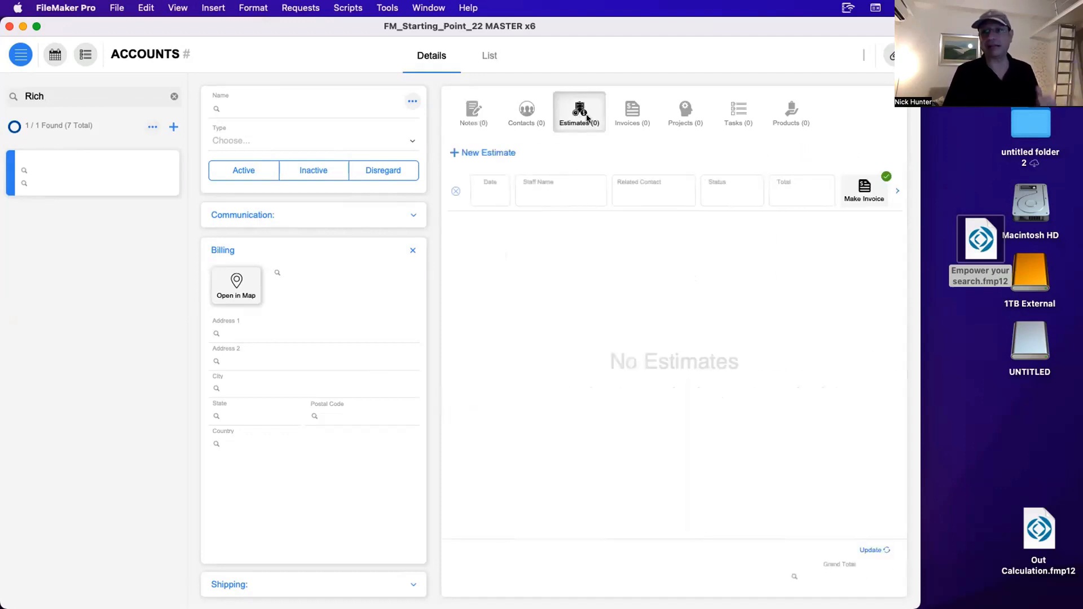
pyautogui.click(481, 120)
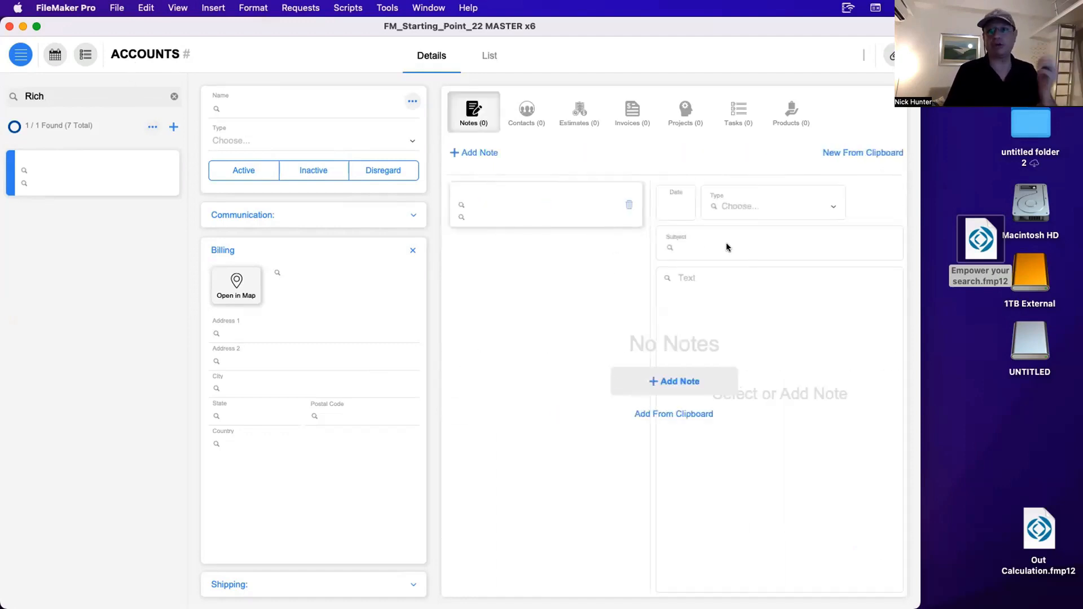
pyautogui.click(510, 105)
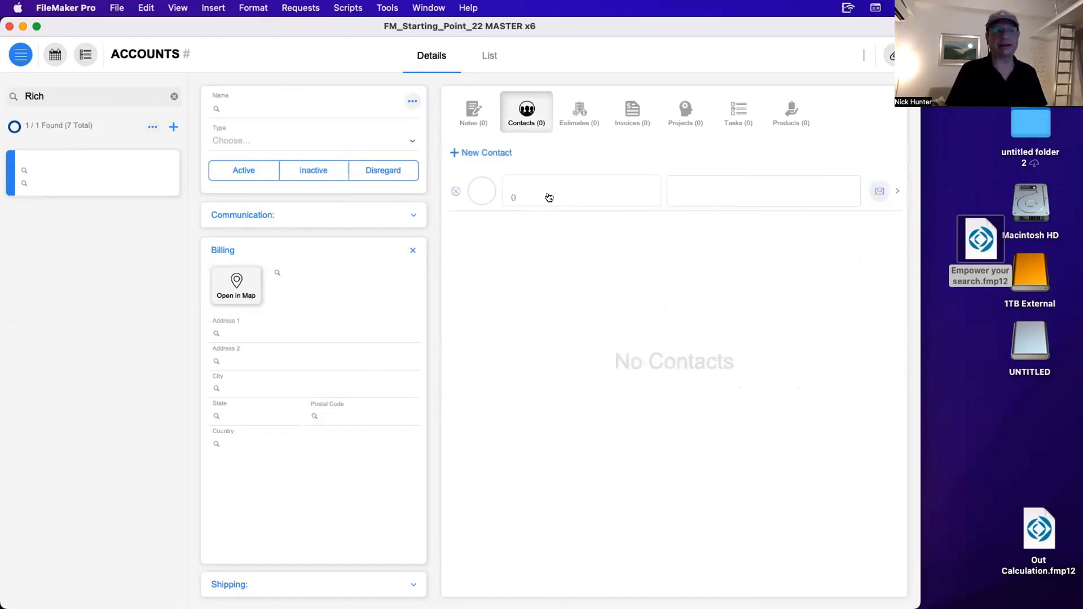
pyautogui.click(251, 329)
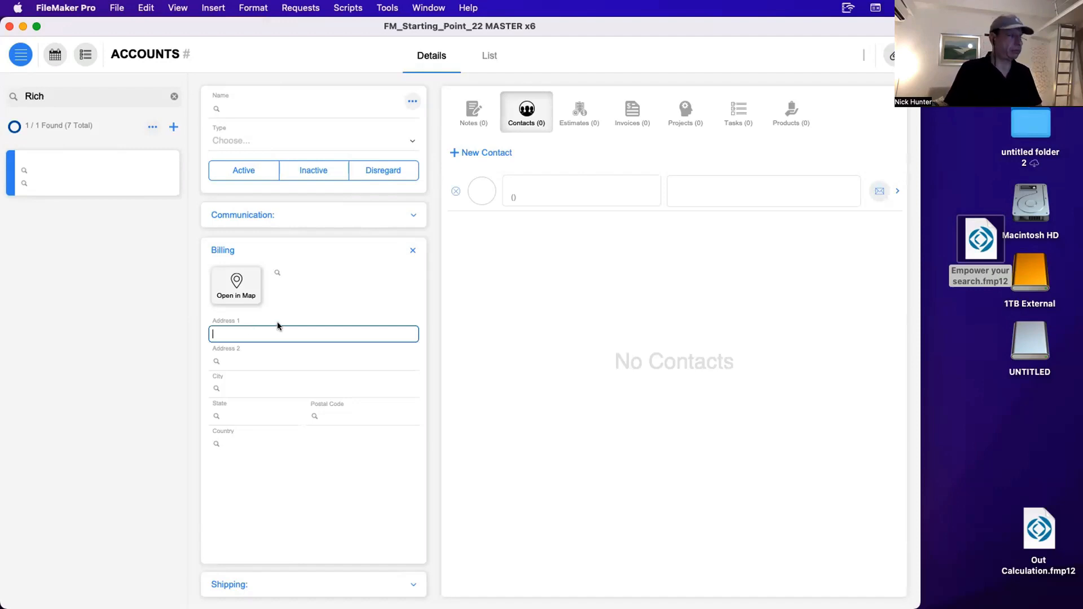
# Show the status toolbar in Find mode and examine its Include and Omit options and the list of find operators.
pyautogui.press('super+alt+s')
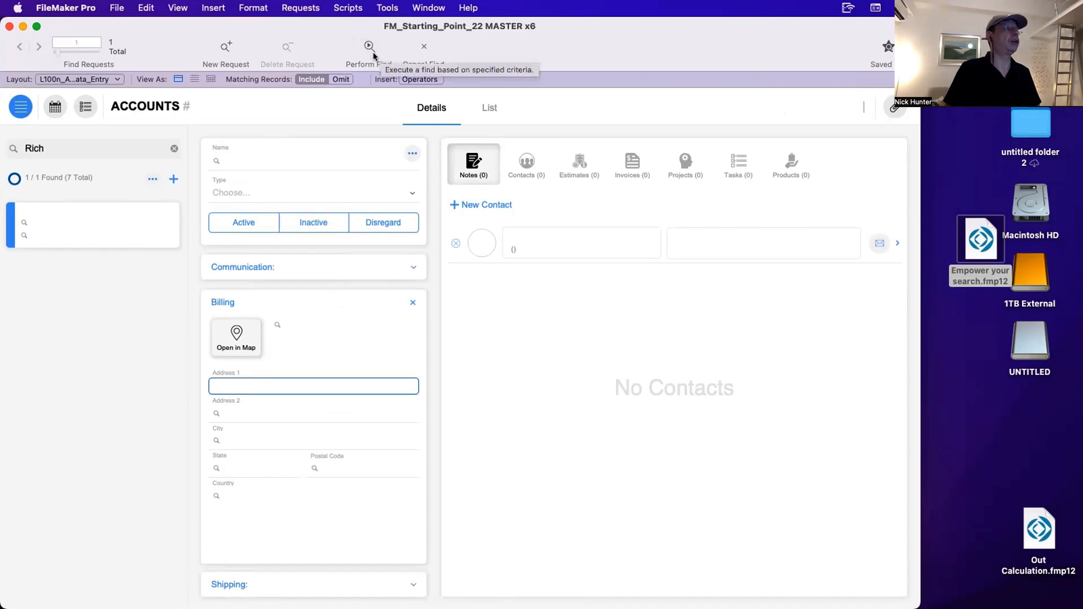
pyautogui.click(344, 82)
pyautogui.click(319, 81)
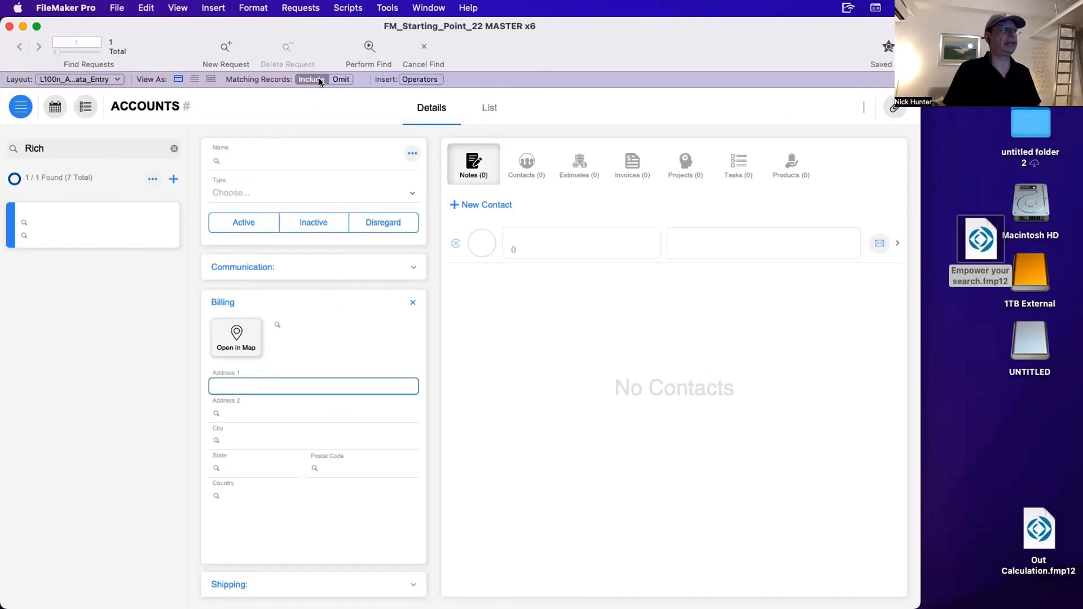
pyautogui.click(419, 80)
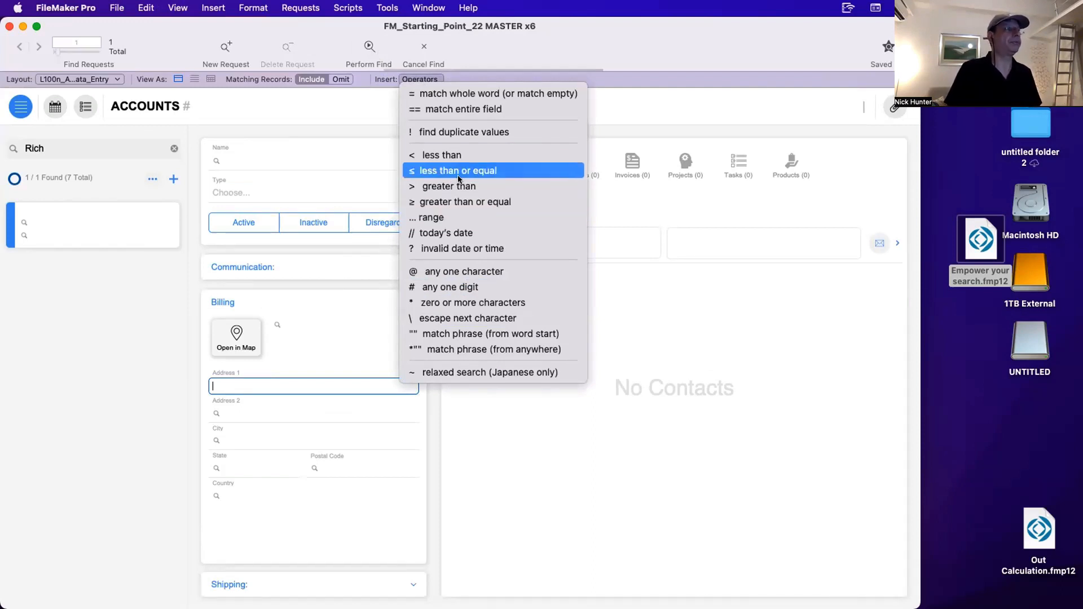
# Switch the Accounts layout from Find mode to Layout mode and widen the visible layout area by adjusting the Fields pane and window.
pyautogui.click(452, 132)
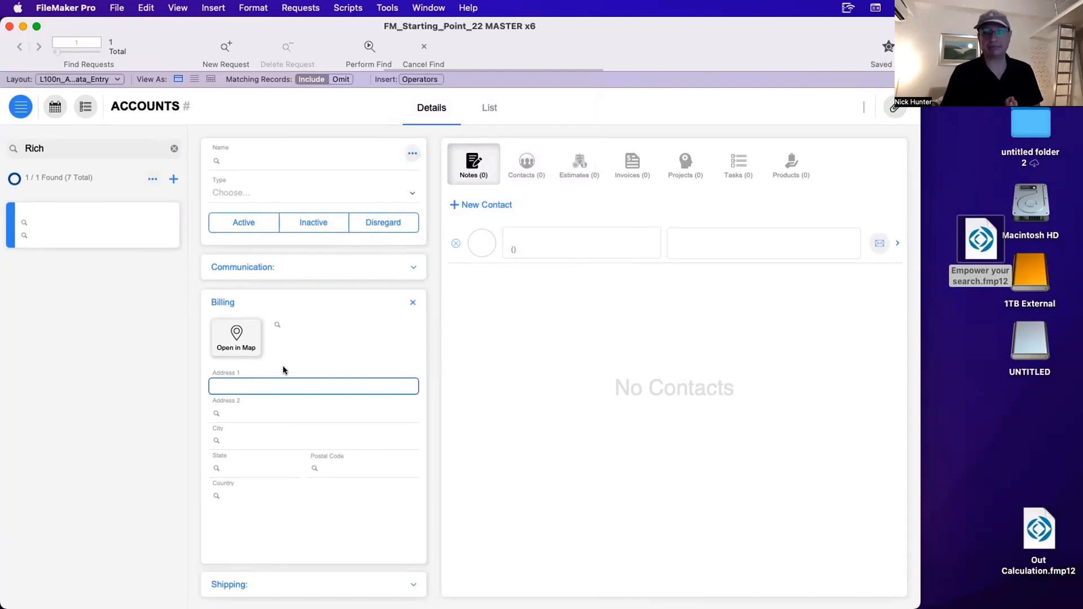
pyautogui.click(63, 148)
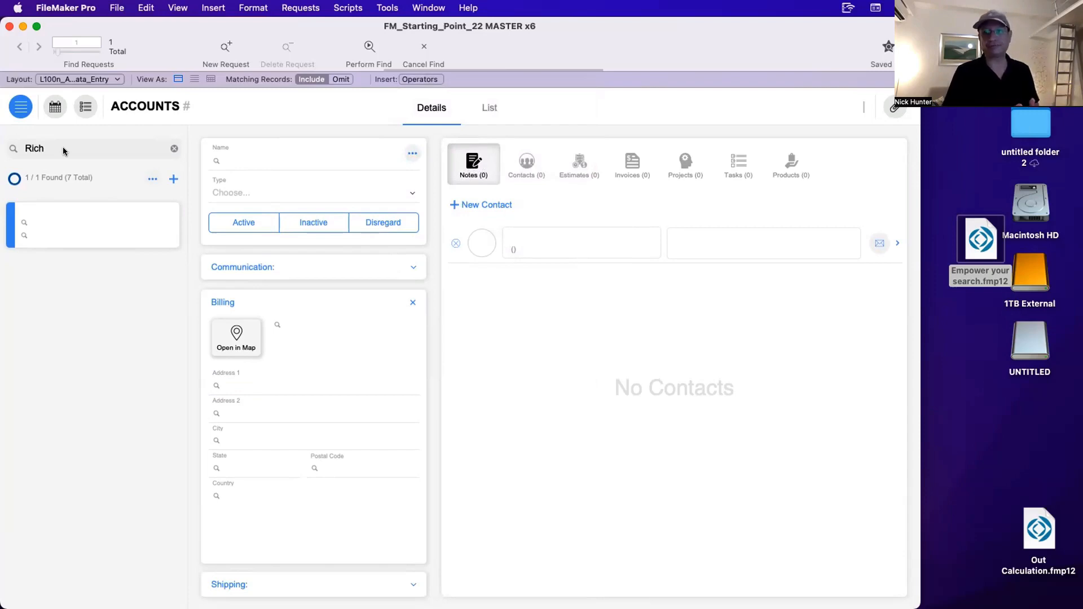
pyautogui.press('super+l')
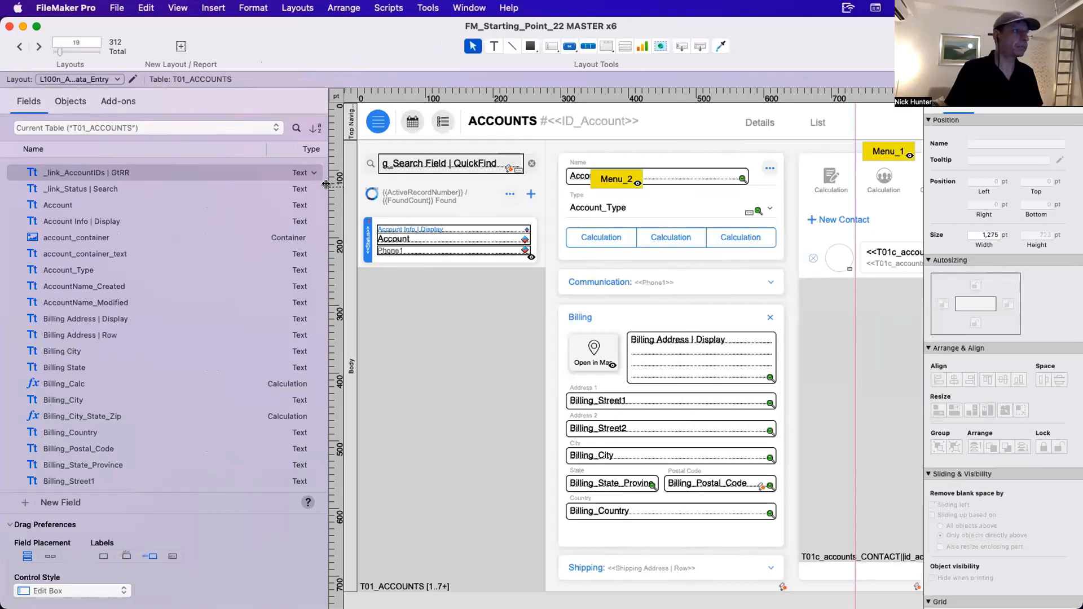
pyautogui.moveTo(329, 187); pyautogui.dragTo(162, 189)
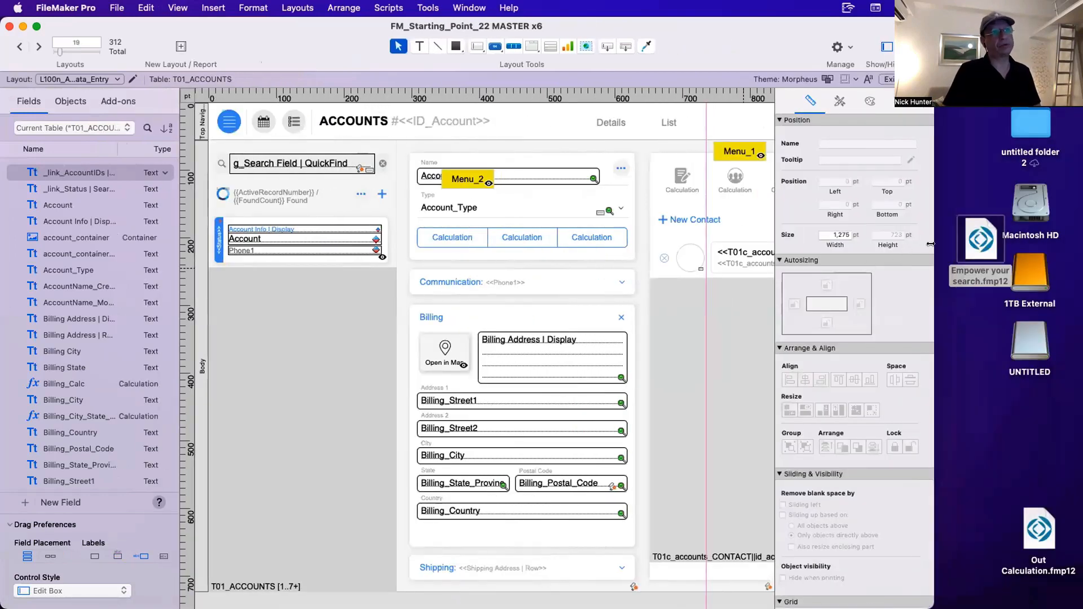
pyautogui.moveTo(931, 244); pyautogui.dragTo(1067, 243)
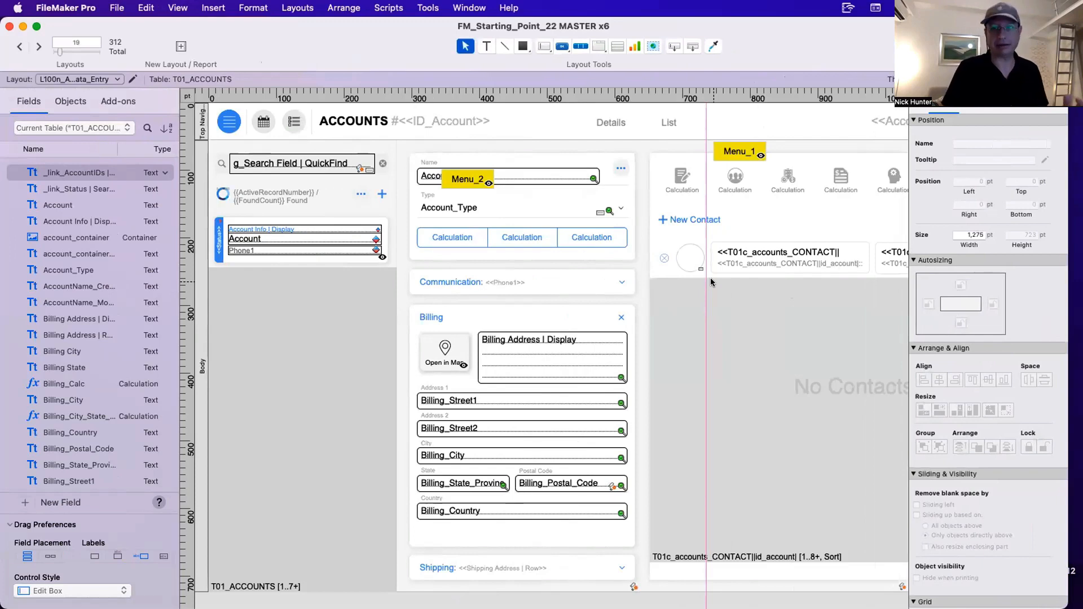
# Create a computer form layout named Account Find Mode from T01_ACCOUNTS below the L102n accounts layout, and open it.
pyautogui.press('shift+super+l')
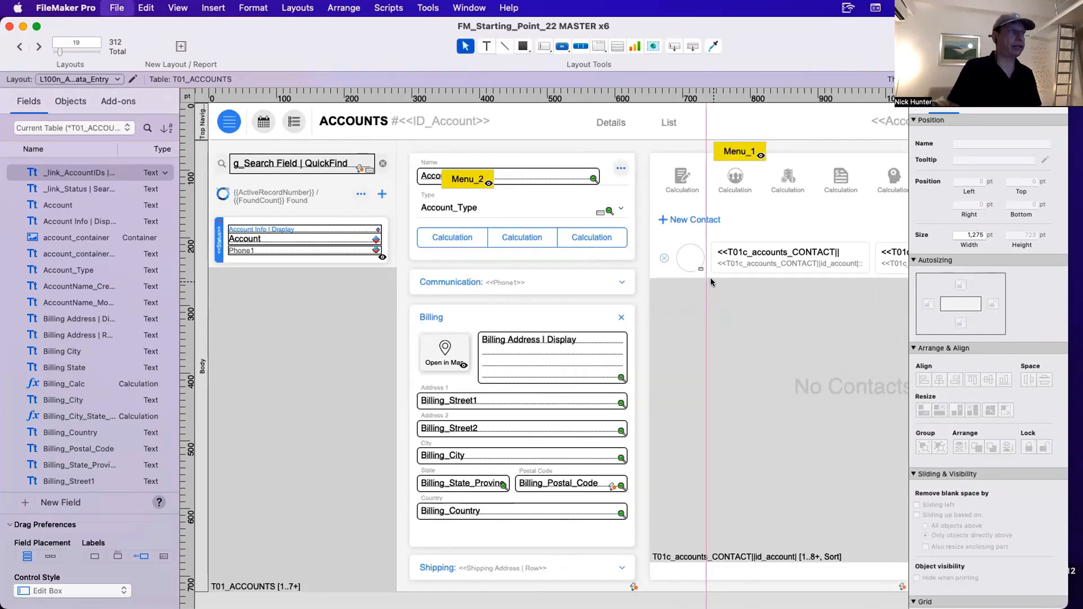
pyautogui.click(191, 449)
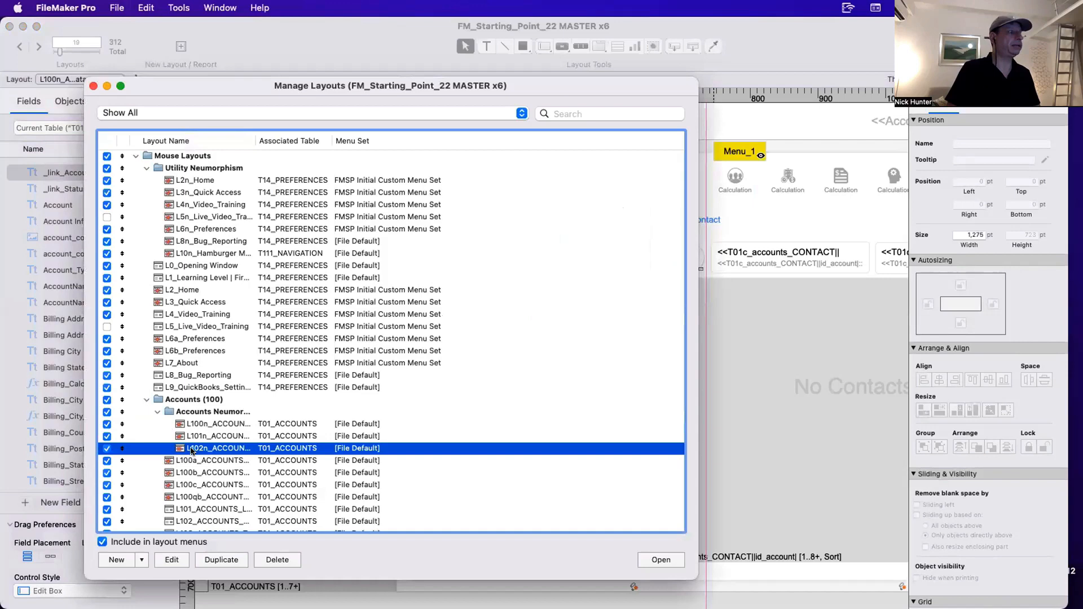
pyautogui.click(119, 560)
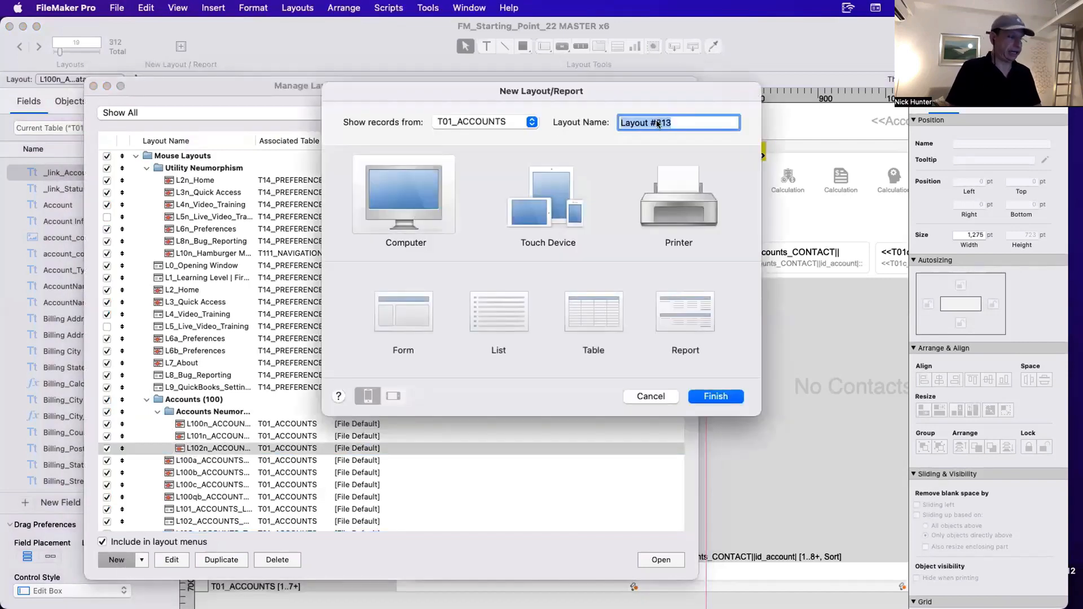
pyautogui.write('Account find Mode')
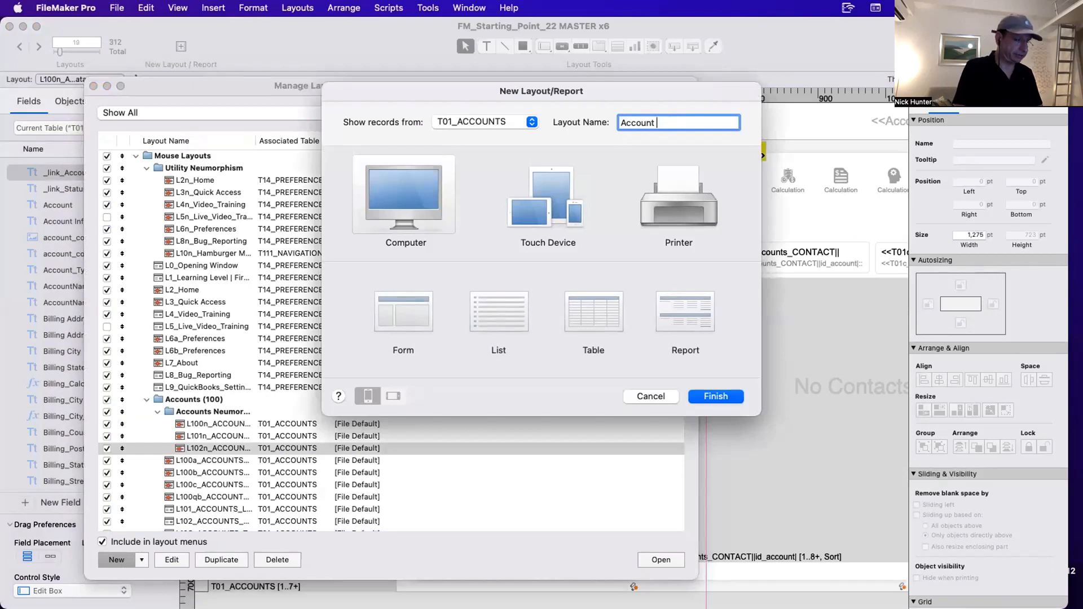
pyautogui.doubleClick(661, 122)
pyautogui.write('Find')
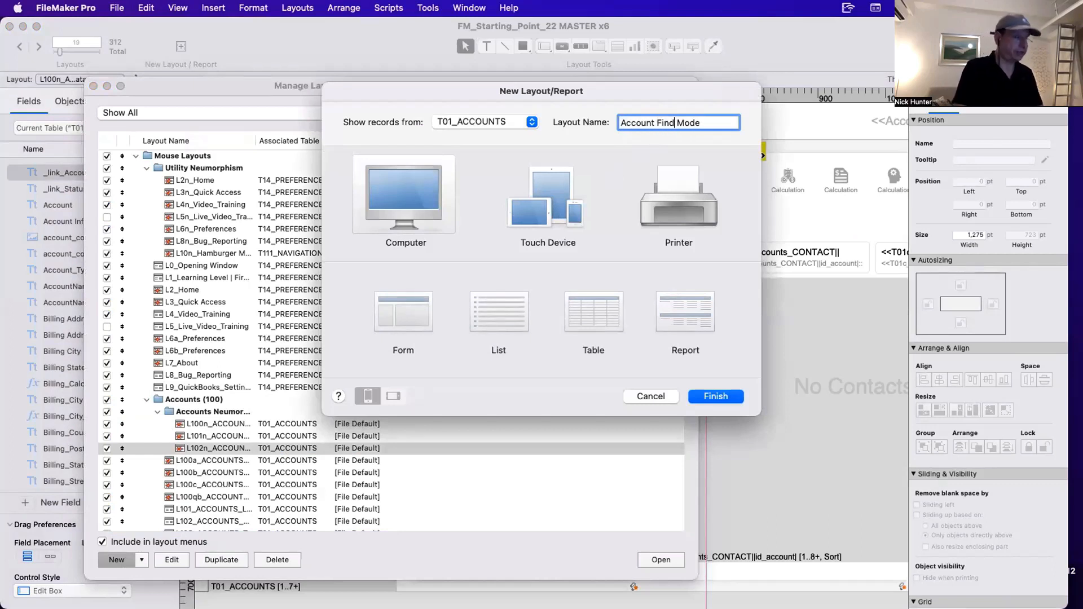
pyautogui.click(417, 322)
pyautogui.click(724, 396)
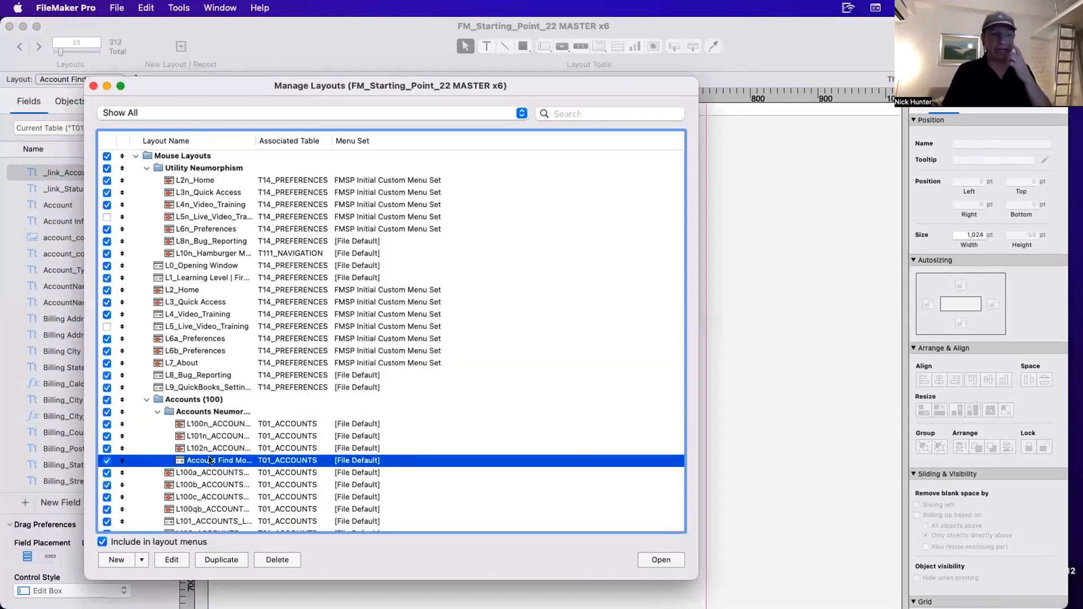
pyautogui.click(648, 560)
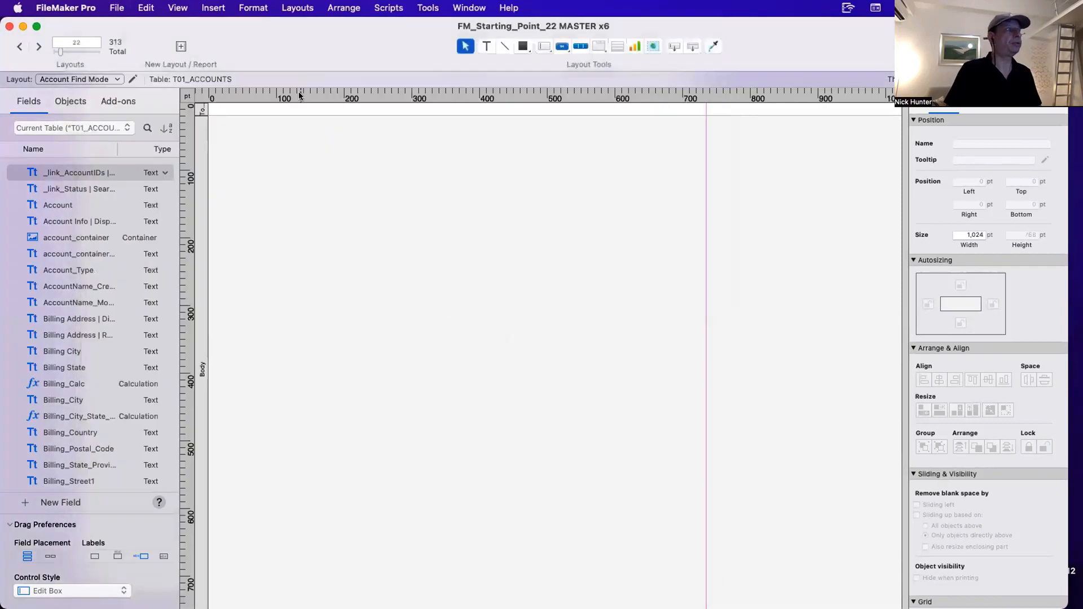
# Move the Account Find Mode window aside and open the L100n accounts data entry layout in a second window.
pyautogui.moveTo(294, 31); pyautogui.dragTo(482, 344)
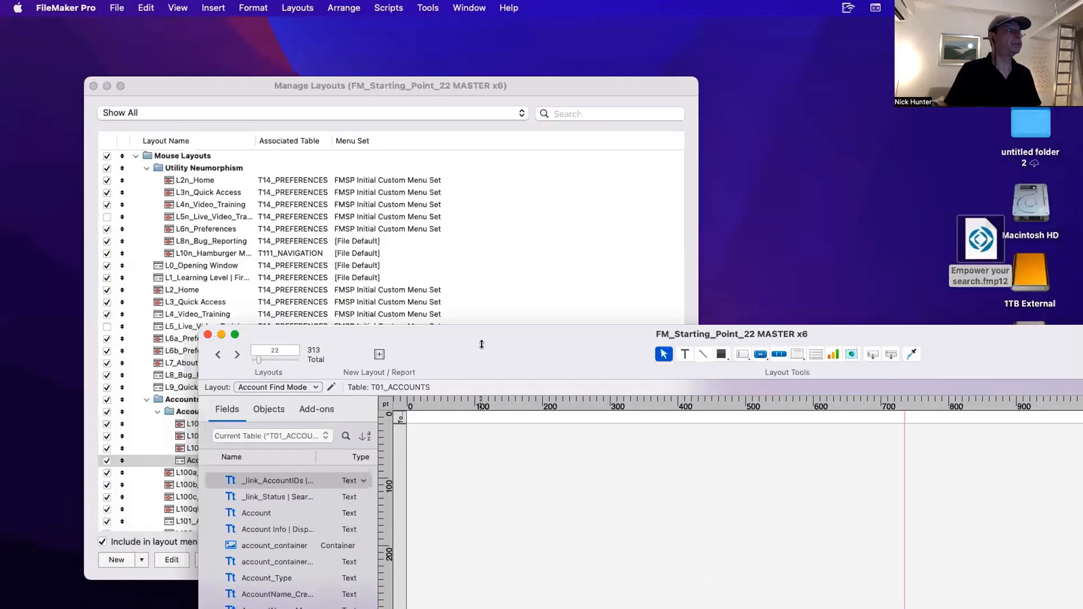
pyautogui.click(287, 196)
pyautogui.click(246, 424)
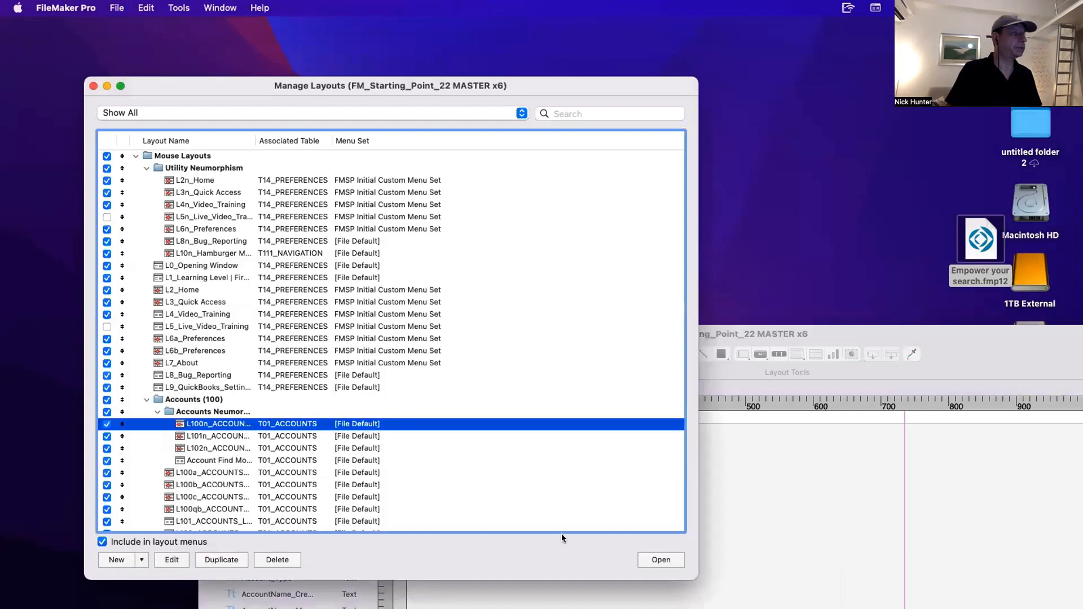
pyautogui.click(659, 560)
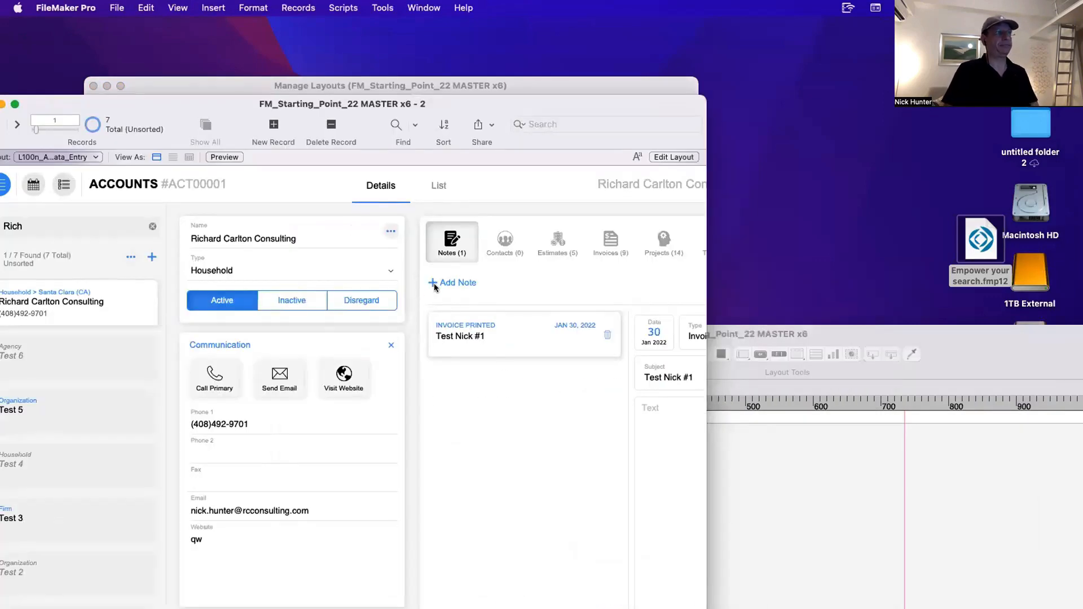
pyautogui.moveTo(268, 102); pyautogui.dragTo(280, 90)
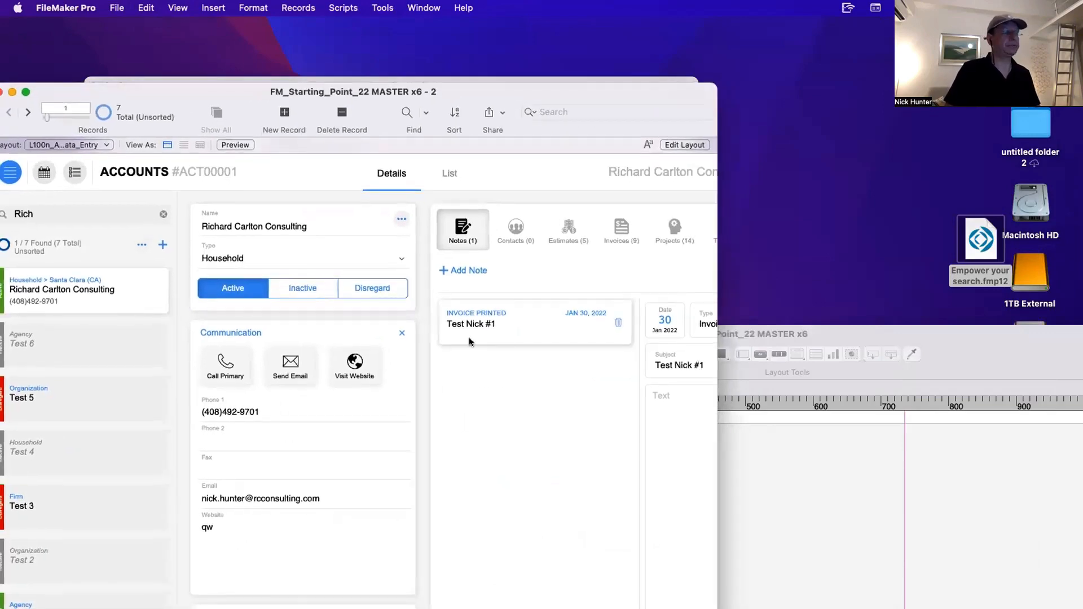
# Shrink the Account Find Mode layout to about 460 pt wide and its body to about 420 pt high.
pyautogui.click(768, 437)
pyautogui.moveTo(681, 337); pyautogui.dragTo(587, 155)
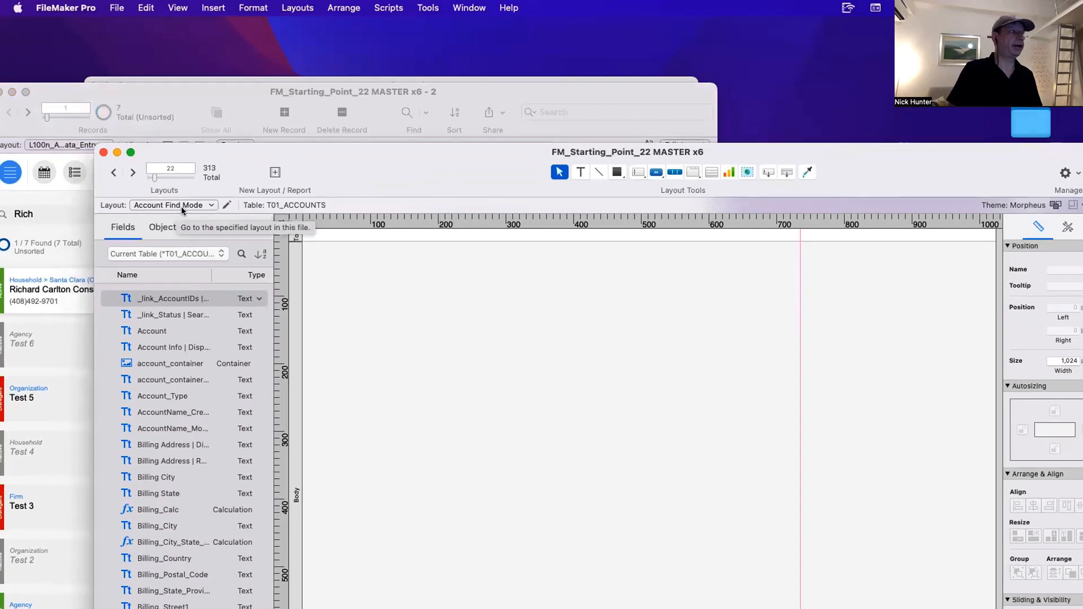
pyautogui.moveTo(395, 165); pyautogui.dragTo(407, 119)
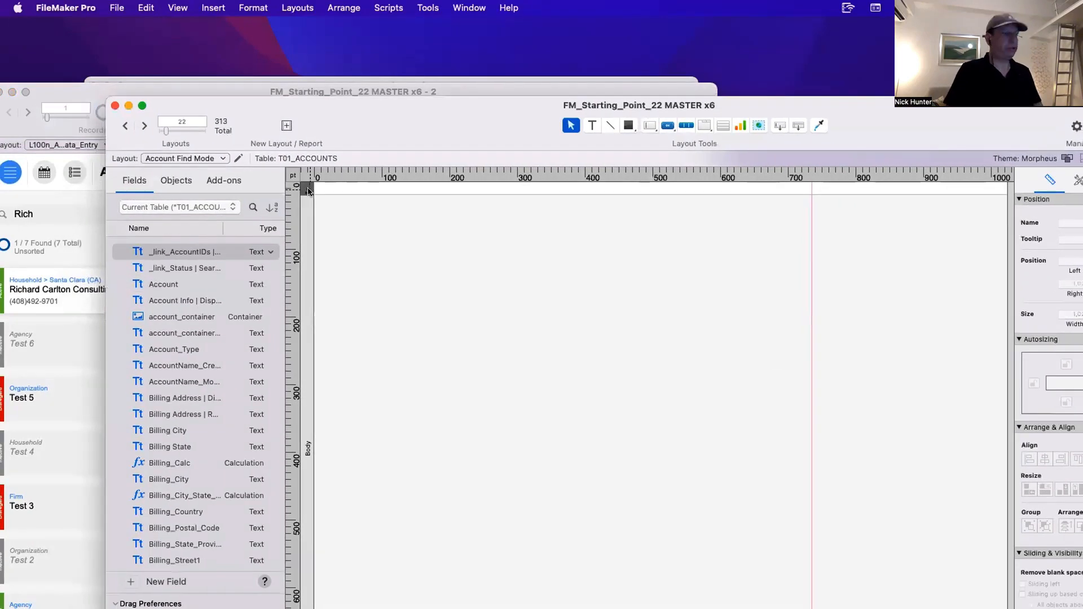
pyautogui.scroll(-5, 363, 316)
pyautogui.hscroll(5, 641, 459)
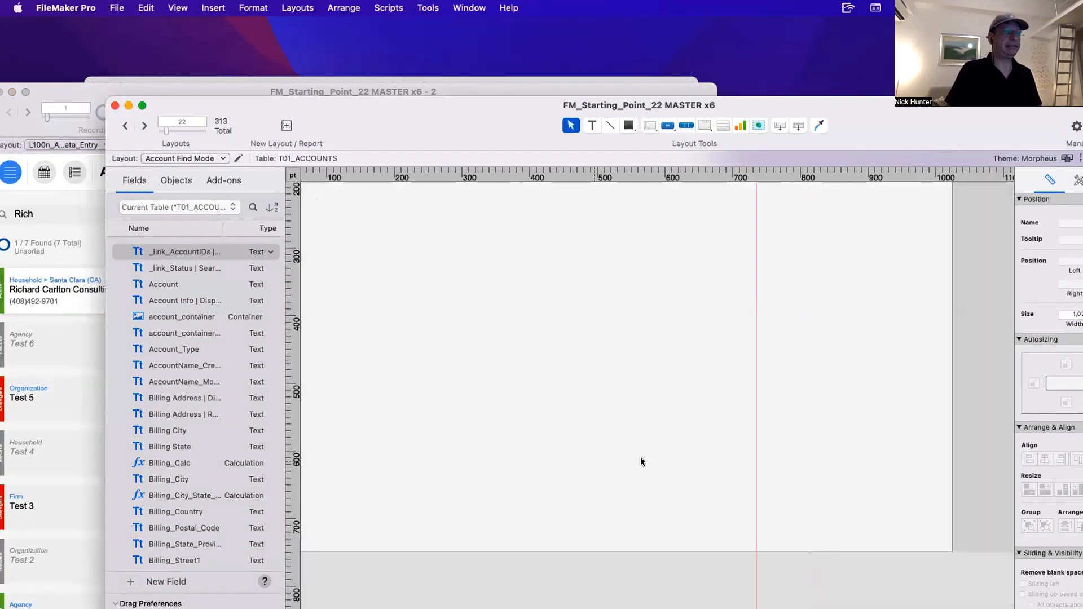
pyautogui.moveTo(791, 376); pyautogui.dragTo(411, 380)
pyautogui.hscroll(-5, 451, 379)
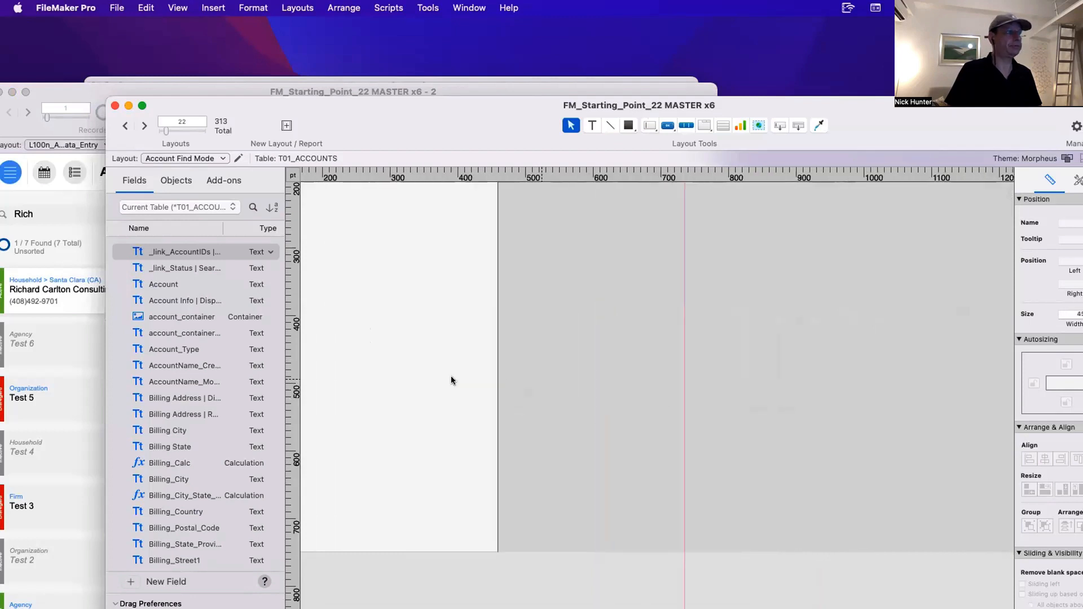
pyautogui.moveTo(455, 551); pyautogui.dragTo(466, 486)
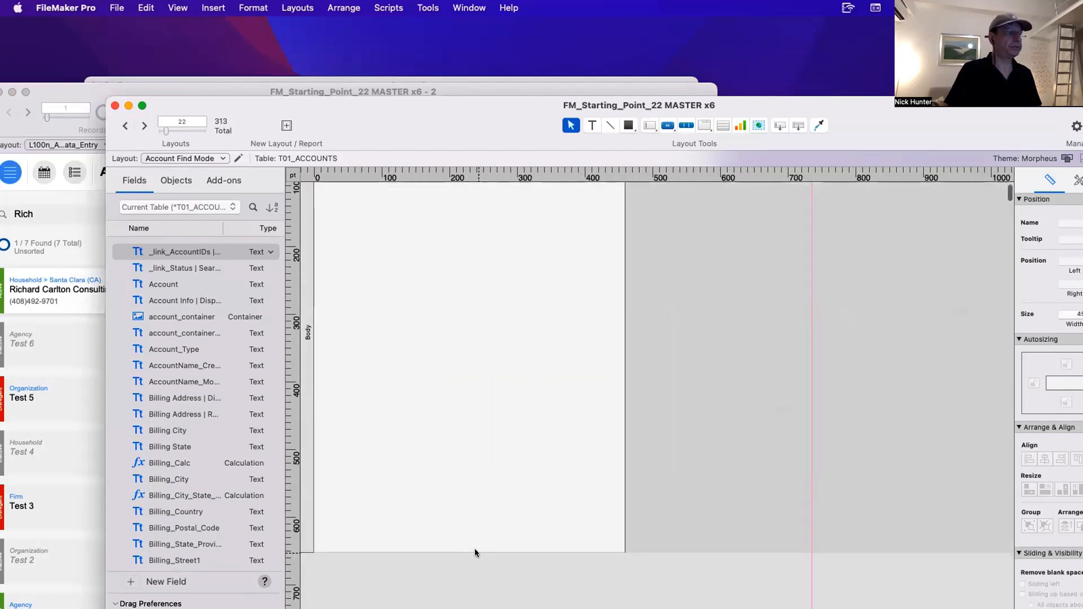
pyautogui.moveTo(475, 552); pyautogui.dragTo(503, 400)
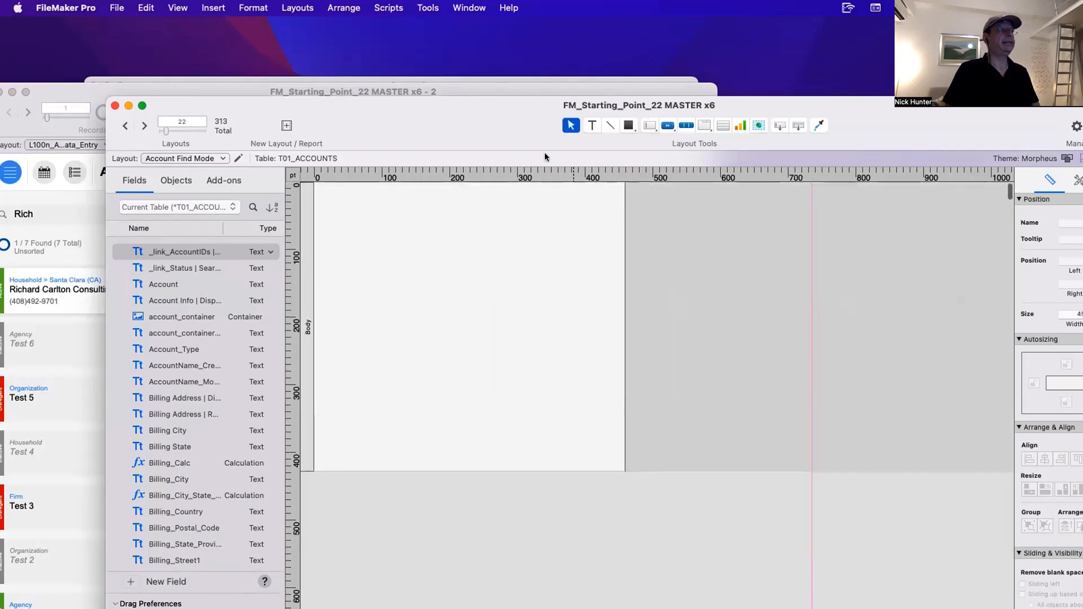
# Position the Account Find Mode window beside the L100n accounts window and switch the latter to Layout mode.
pyautogui.moveTo(520, 127); pyautogui.dragTo(702, 177)
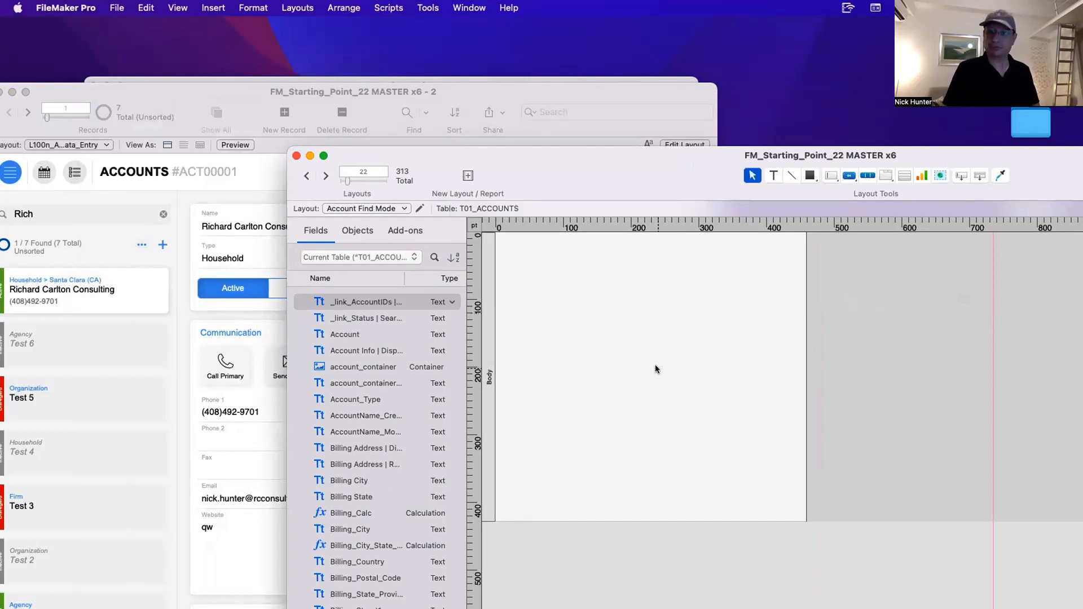
pyautogui.click(276, 322)
pyautogui.press('super+l')
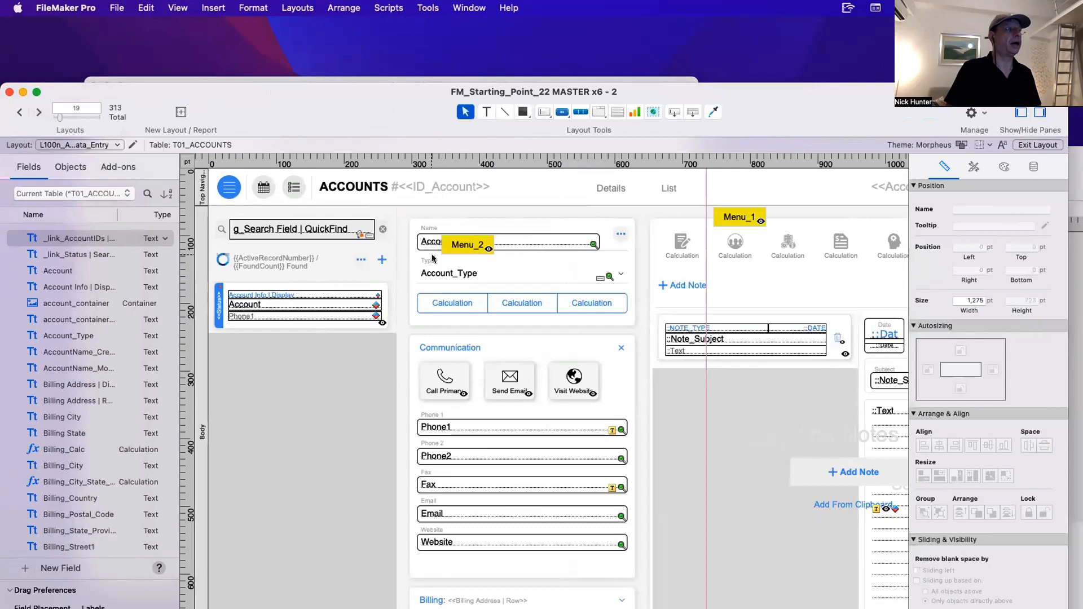
# Copy the Account and Account_Type fields with their Name and Type labels into the upper-left corner of the Account Find Mode body.
pyautogui.click(423, 239)
pyautogui.keyDown('shift'); pyautogui.click(426, 230); pyautogui.keyUp('shift')
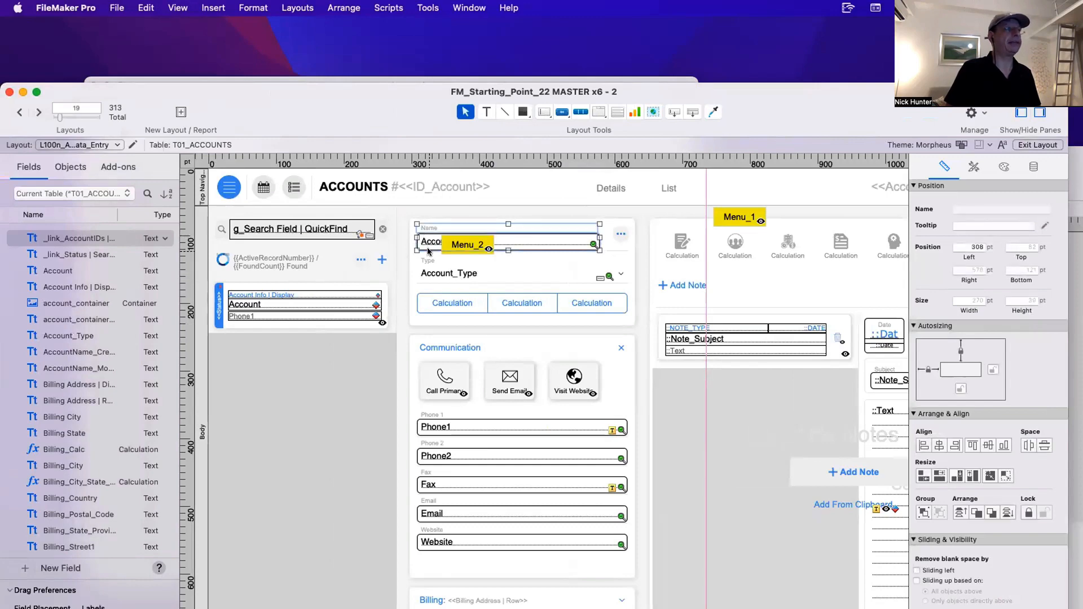
pyautogui.keyDown('shift'); pyautogui.click(427, 251); pyautogui.keyUp('shift')
pyautogui.keyDown('shift'); pyautogui.click(427, 260); pyautogui.keyUp('shift')
pyautogui.keyDown('shift'); pyautogui.click(429, 274); pyautogui.keyUp('shift')
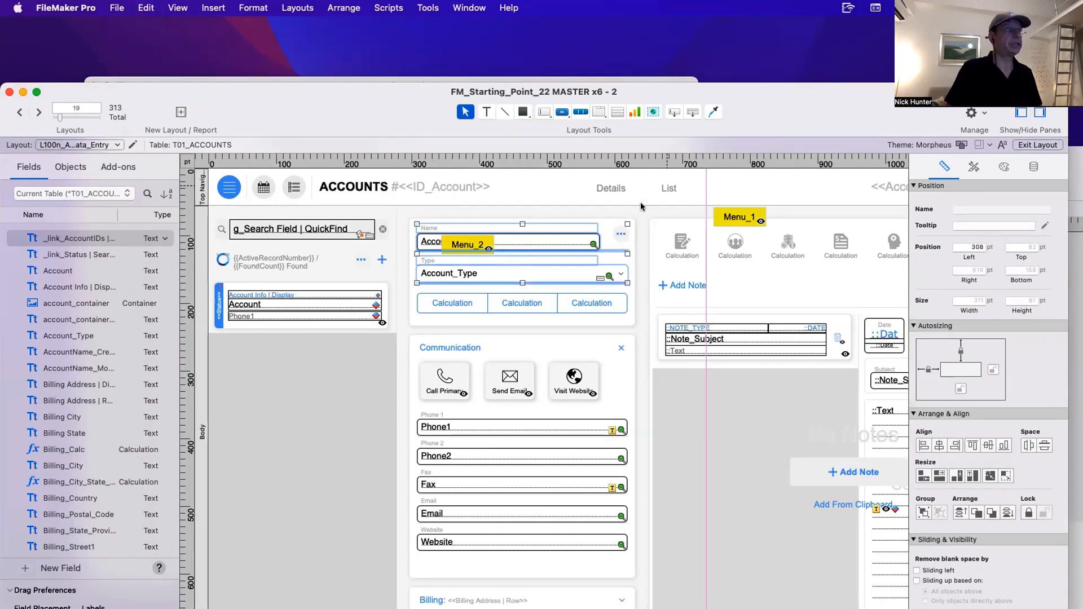
pyautogui.moveTo(752, 119); pyautogui.dragTo(582, 353)
pyautogui.click(640, 307)
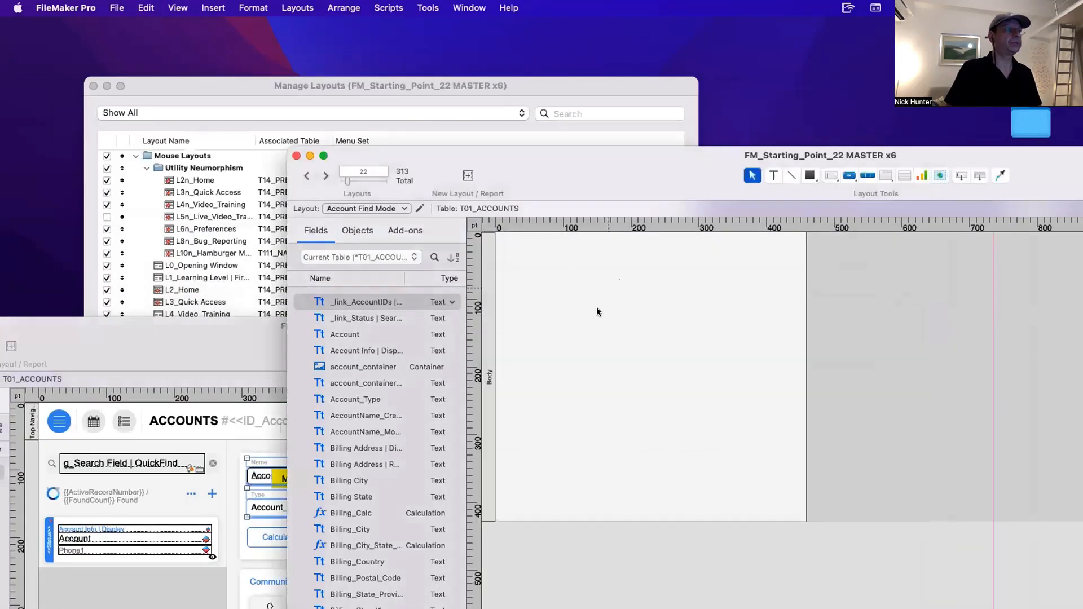
pyautogui.press('super+v')
pyautogui.moveTo(592, 305); pyautogui.dragTo(586, 298)
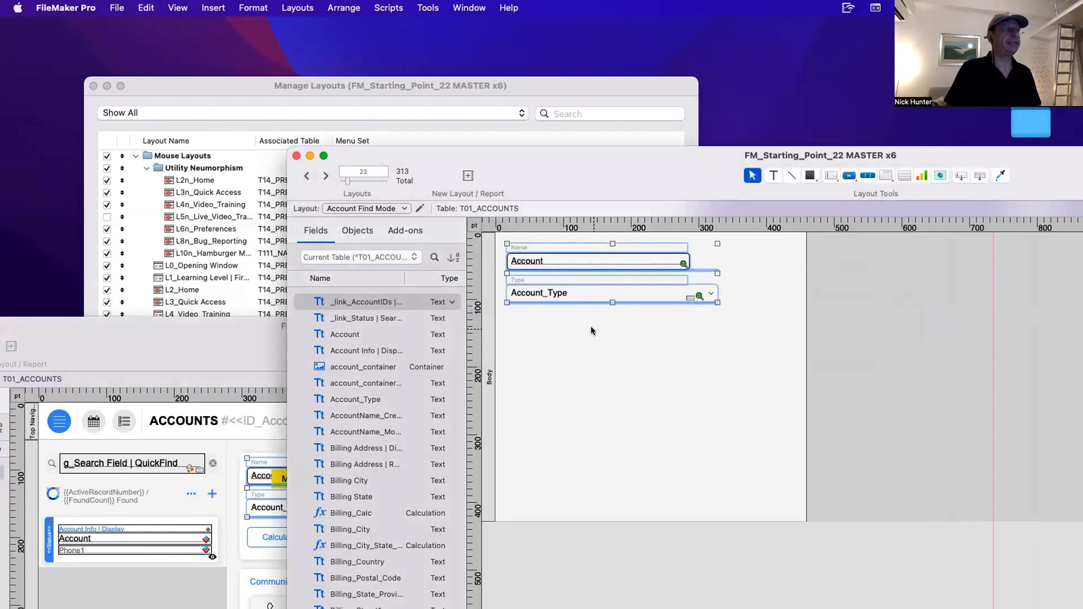
# Narrow the Account_Type field and the line beneath it to 270 pt, matching the Account field above.
pyautogui.click(591, 328)
pyautogui.click(636, 295)
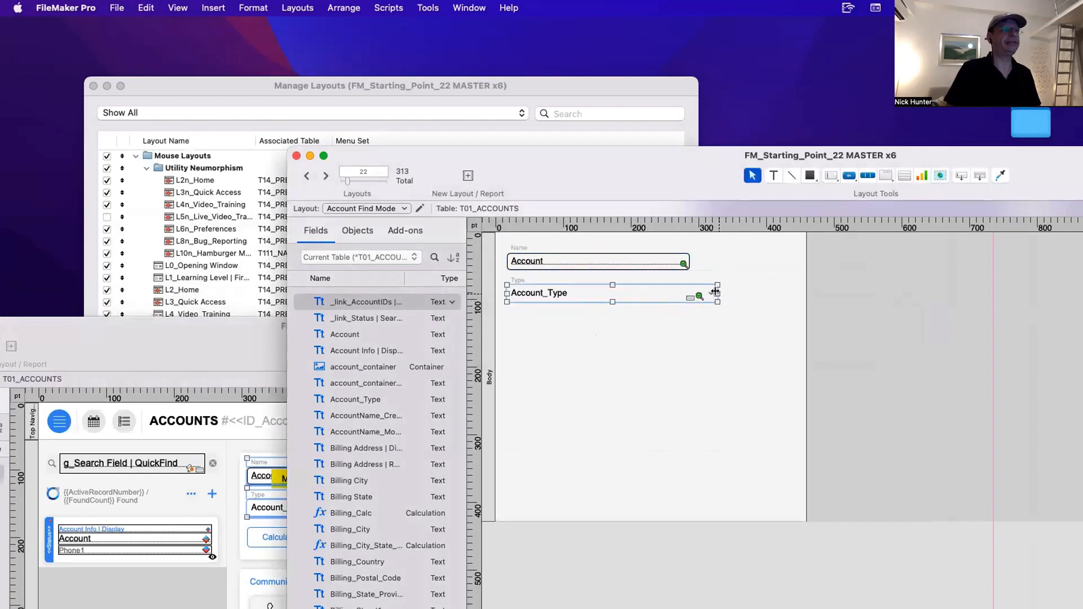
pyautogui.moveTo(717, 285); pyautogui.dragTo(686, 303)
pyautogui.click(698, 312)
pyautogui.click(707, 313)
pyautogui.click(696, 303)
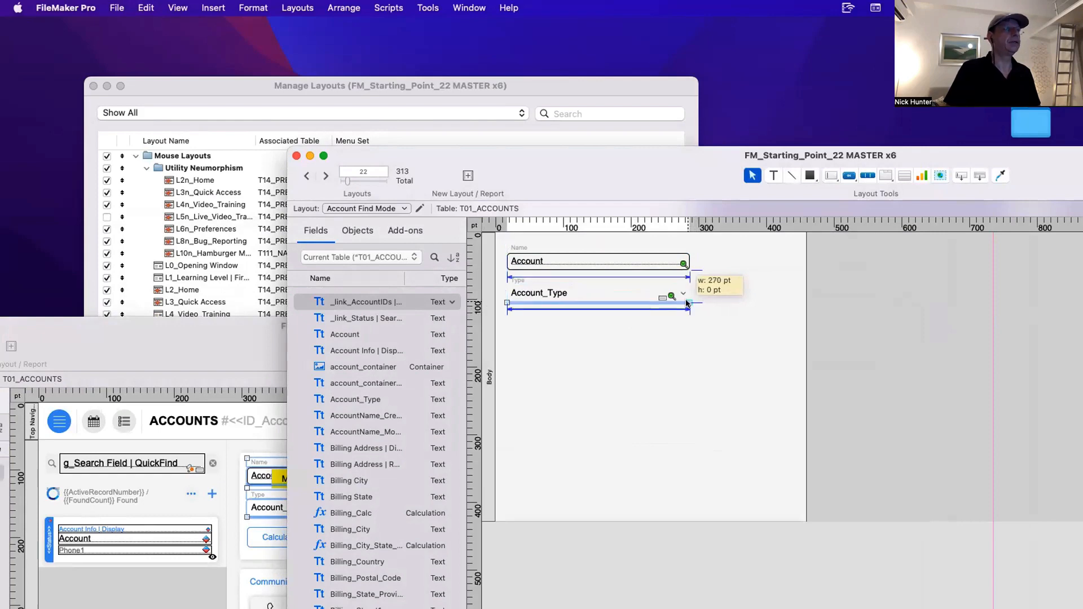
pyautogui.click(610, 337)
pyautogui.moveTo(158, 330); pyautogui.dragTo(191, 194)
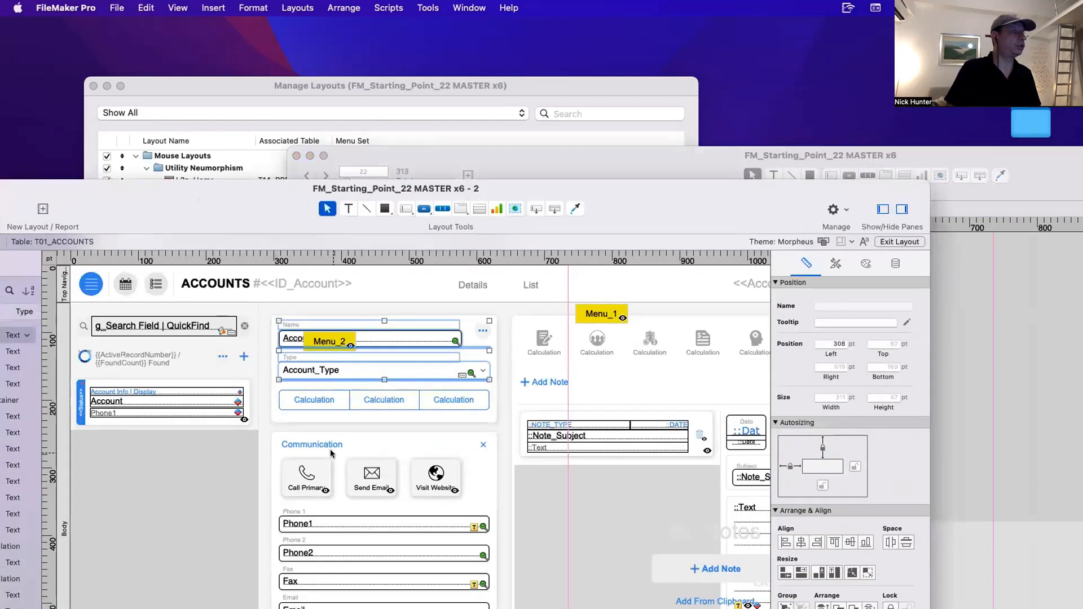
pyautogui.scroll(-3, 284, 524)
pyautogui.click(291, 449)
pyautogui.keyDown('shift'); pyautogui.click(290, 440); pyautogui.keyUp('shift')
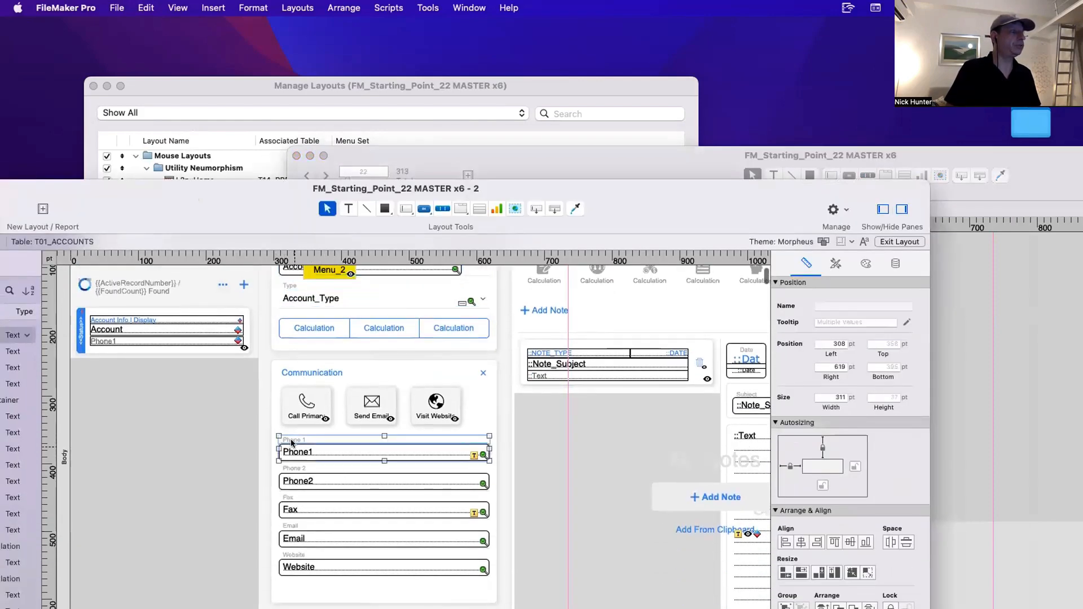
pyautogui.keyDown('shift'); pyautogui.click(291, 467); pyautogui.keyUp('shift')
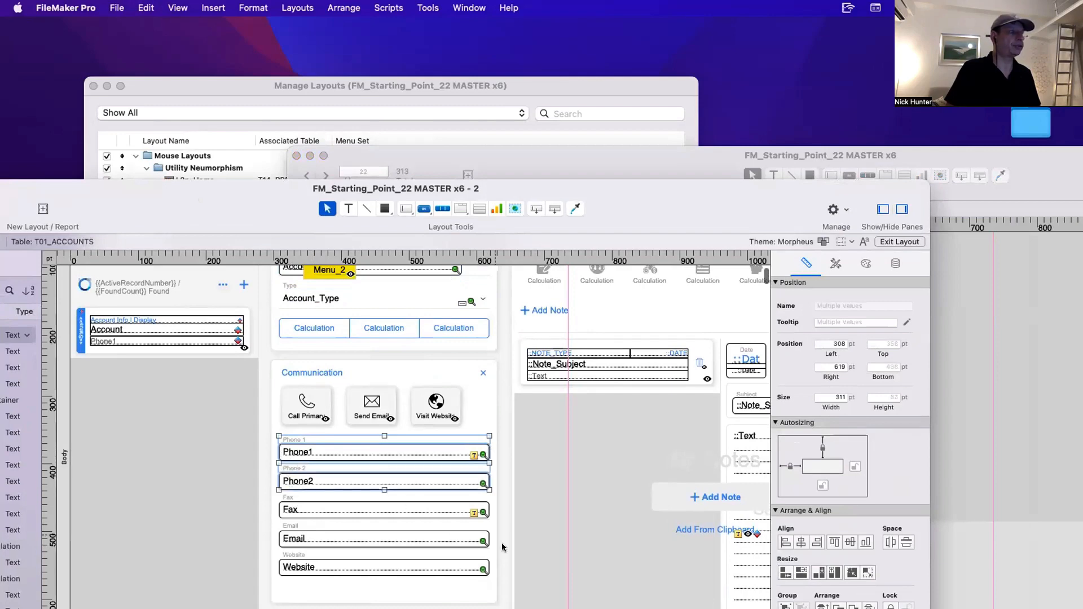
pyautogui.click(503, 550)
pyautogui.scroll(-1, 504, 555)
pyautogui.moveTo(504, 580); pyautogui.dragTo(245, 427)
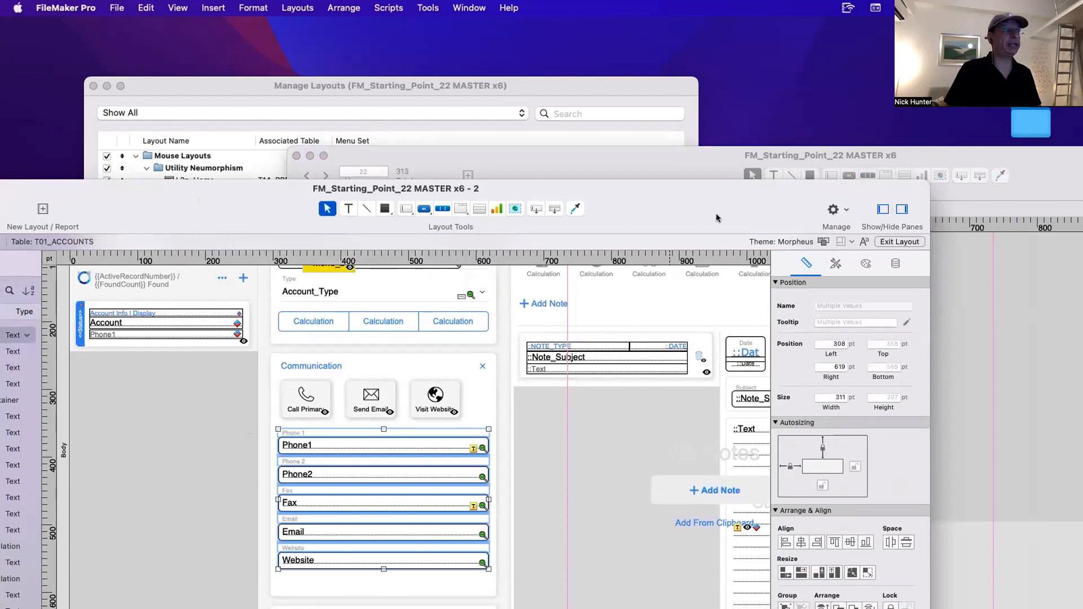
pyautogui.moveTo(714, 188); pyautogui.dragTo(711, 464)
pyautogui.click(616, 338)
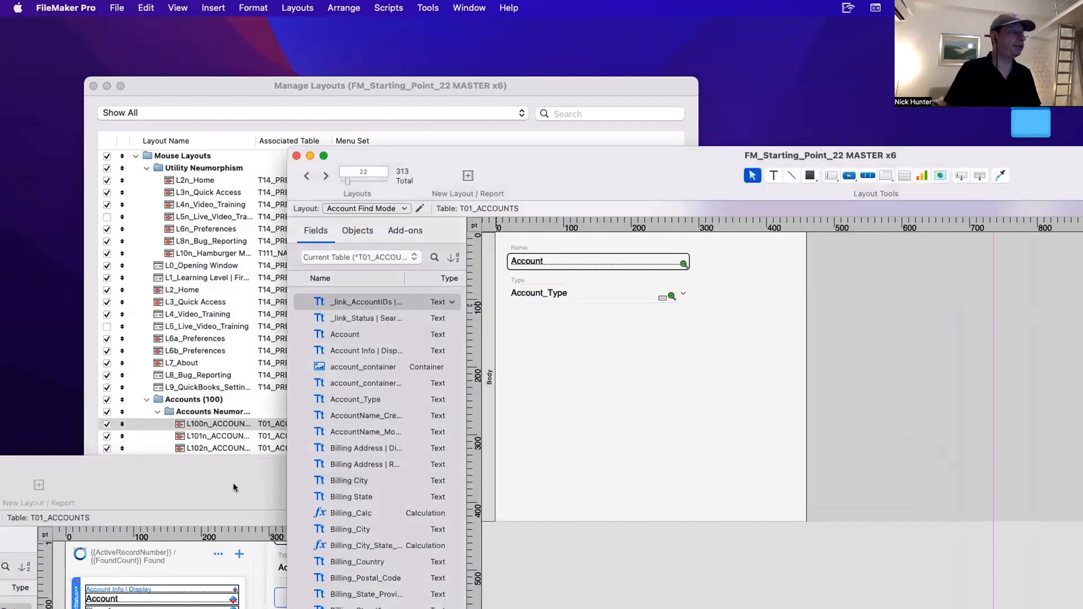
# Copy the white background panel from the L100n accounts layout into Account Find Mode's upper-left corner, behind the Account and Account_Type fields.
pyautogui.moveTo(262, 468); pyautogui.dragTo(322, 243)
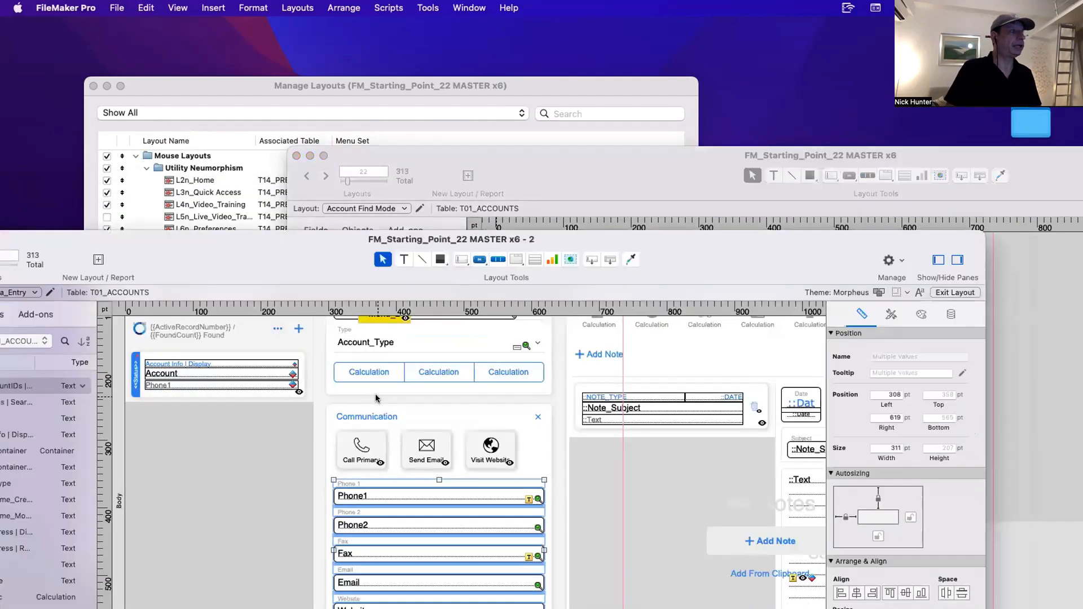
pyautogui.click(448, 393)
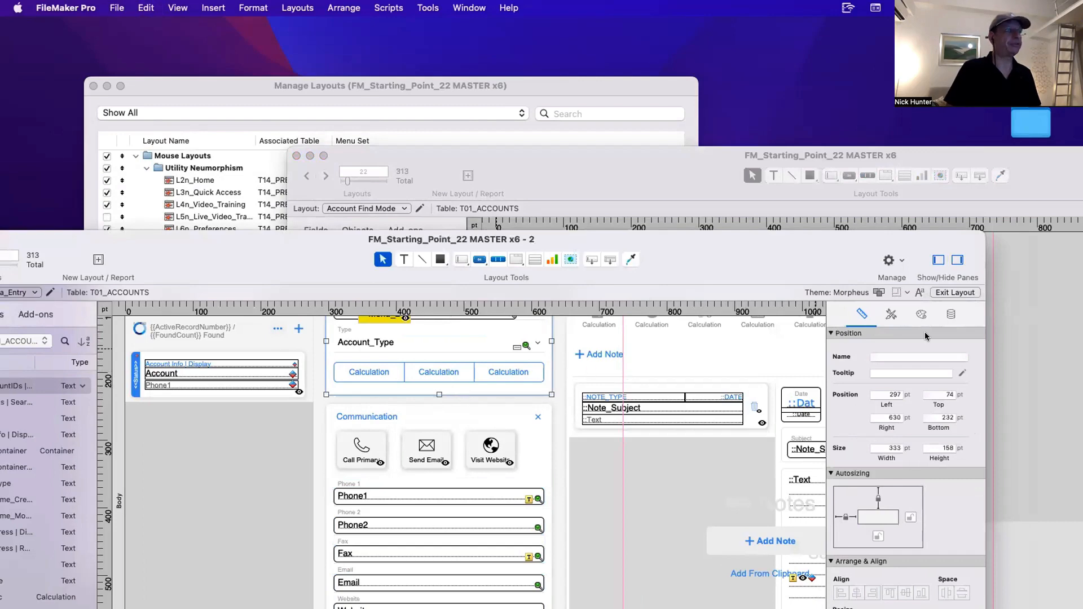
pyautogui.click(1008, 332)
pyautogui.press('super+v')
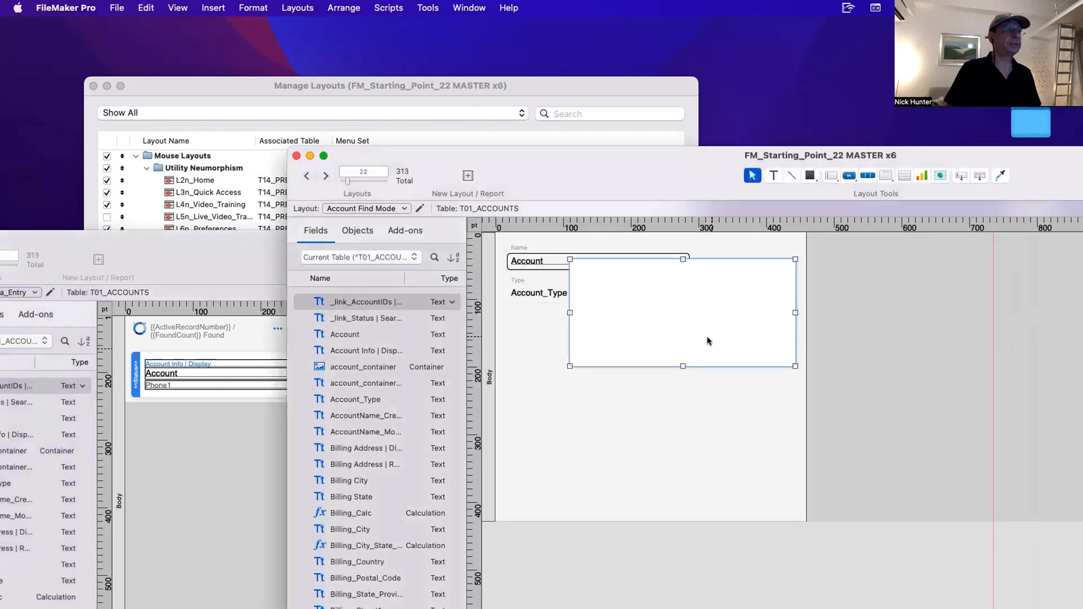
pyautogui.moveTo(706, 336); pyautogui.dragTo(643, 311)
pyautogui.click(340, 7)
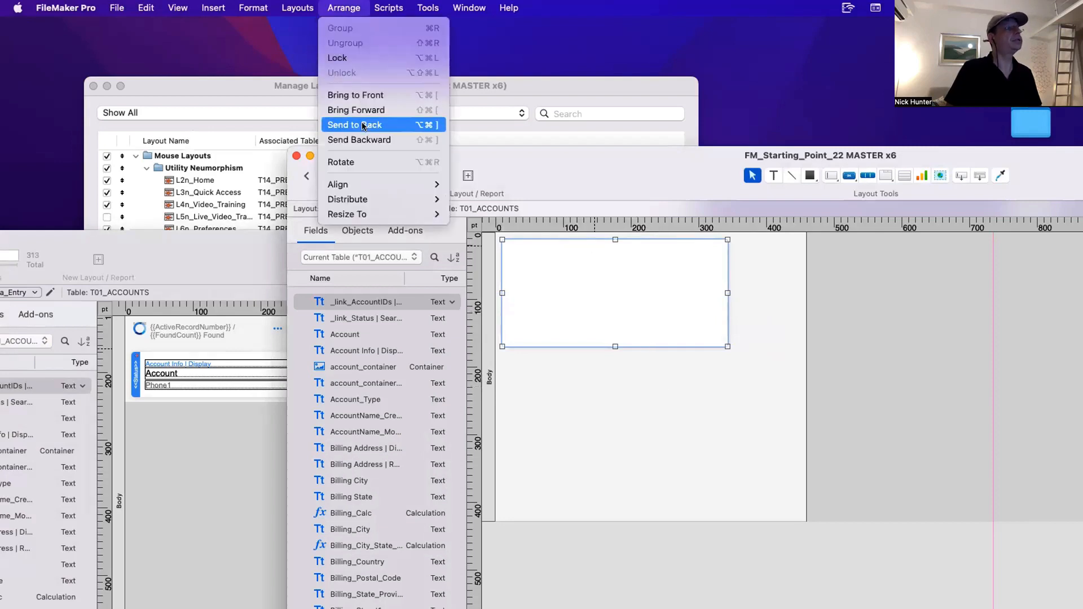
pyautogui.click(395, 125)
# Nudge the Account and Account_Type fields into place on the white panel and narrow the panel to 284 pt.
pyautogui.moveTo(765, 337); pyautogui.dragTo(525, 263)
pyautogui.click(705, 279)
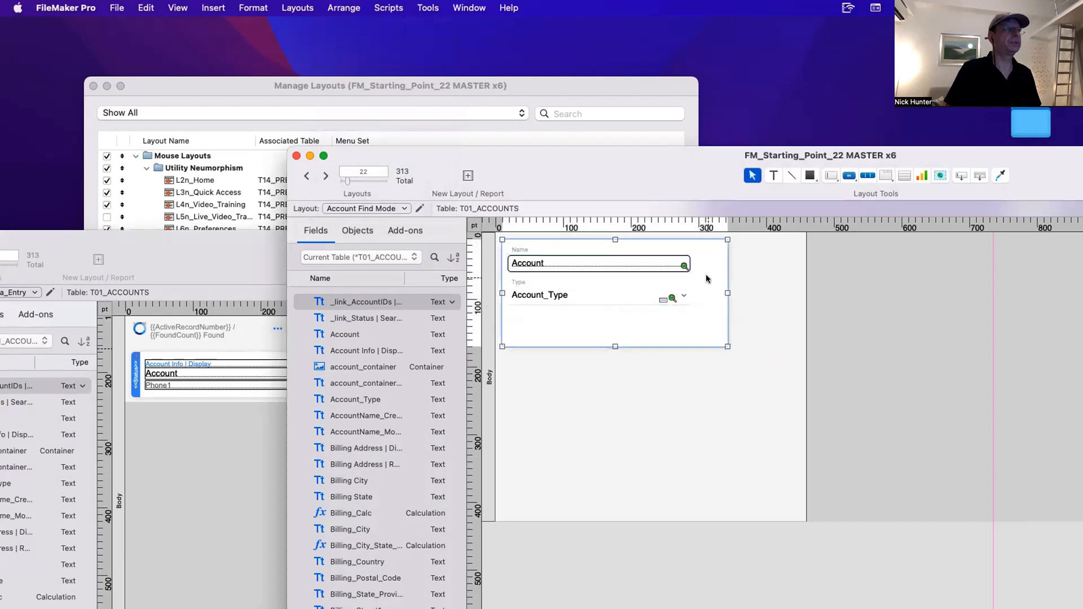
pyautogui.moveTo(728, 293); pyautogui.dragTo(698, 294)
pyautogui.click(742, 353)
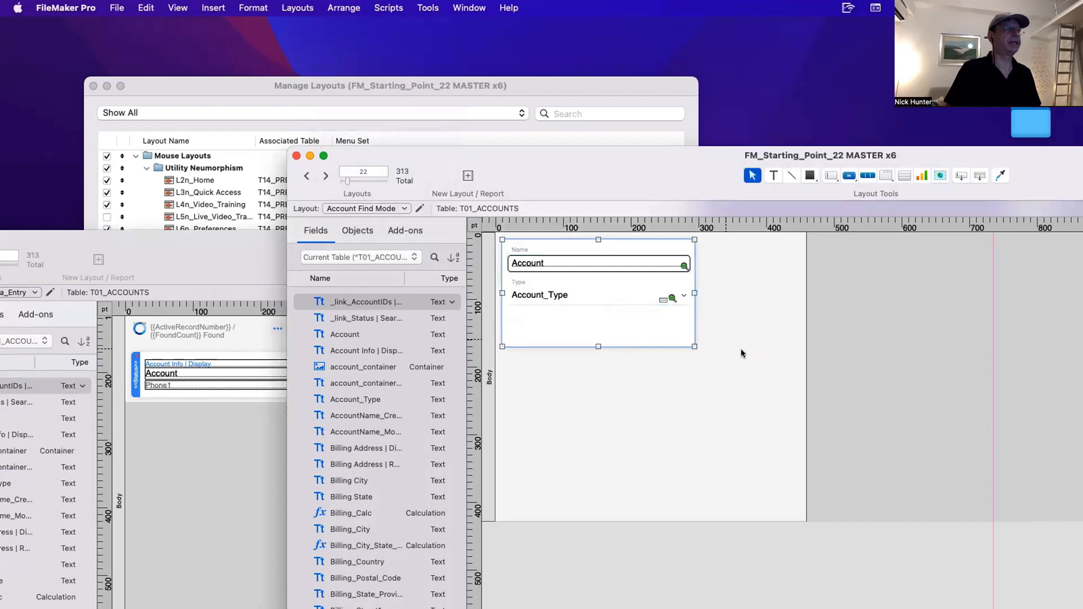
# Shorten the white panel to end just below the Account_Type field, and duplicate it directly underneath.
pyautogui.moveTo(494, 152); pyautogui.dragTo(287, 42)
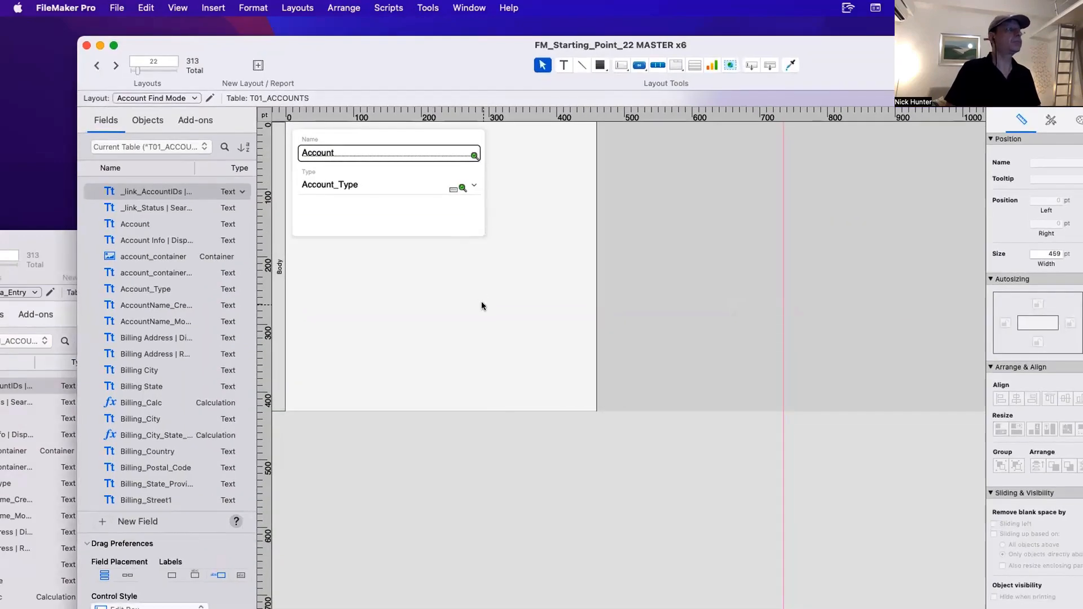
pyautogui.click(387, 235)
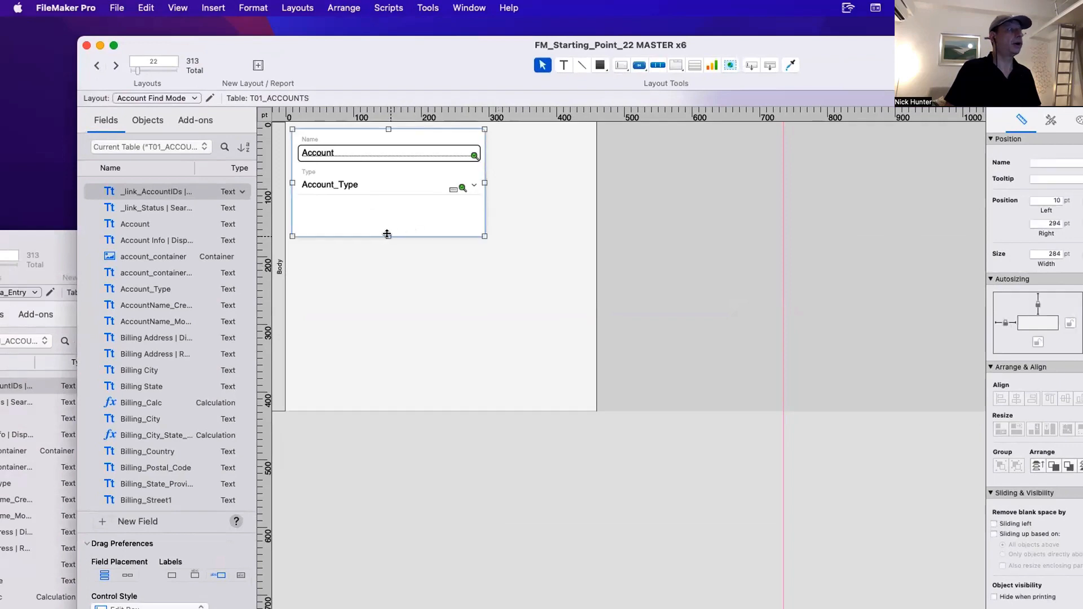
pyautogui.moveTo(387, 236); pyautogui.dragTo(387, 198)
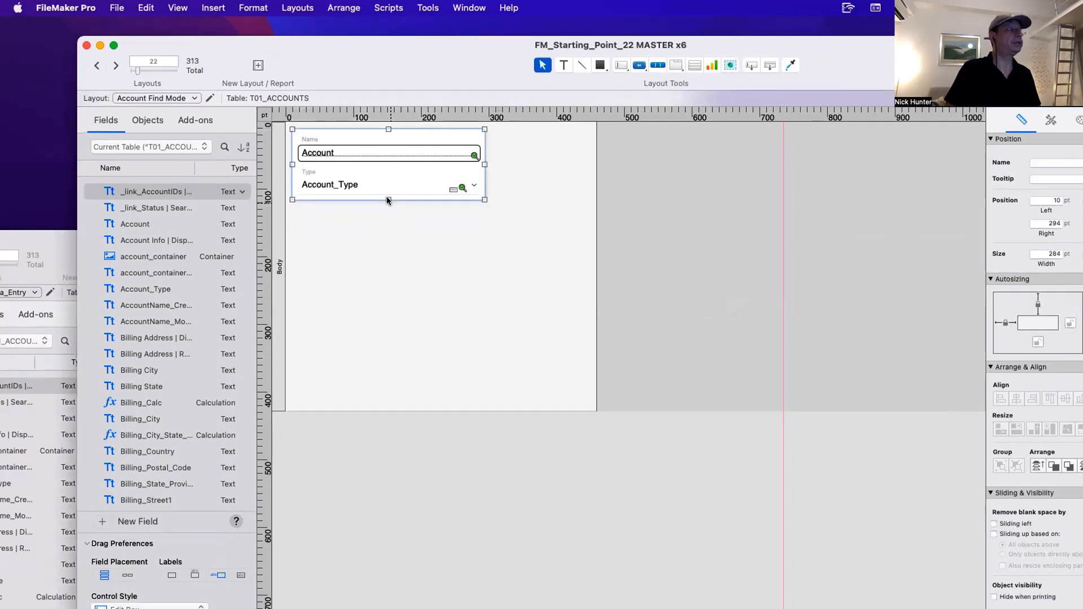
pyautogui.moveTo(477, 199); pyautogui.dragTo(428, 235)
pyautogui.click(689, 266)
pyautogui.press('super+v')
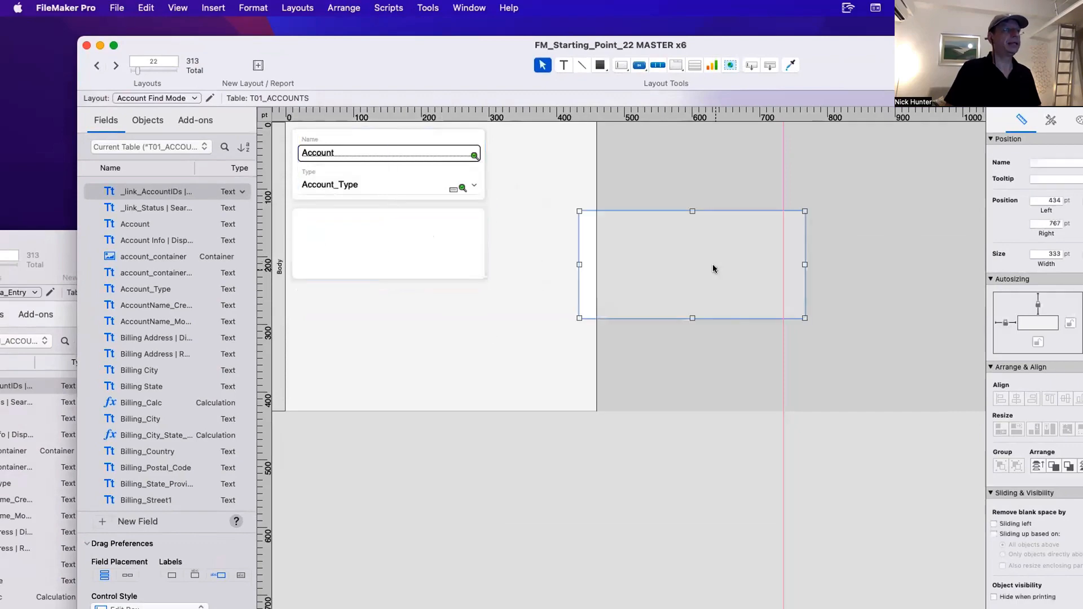
pyautogui.press('Delete')
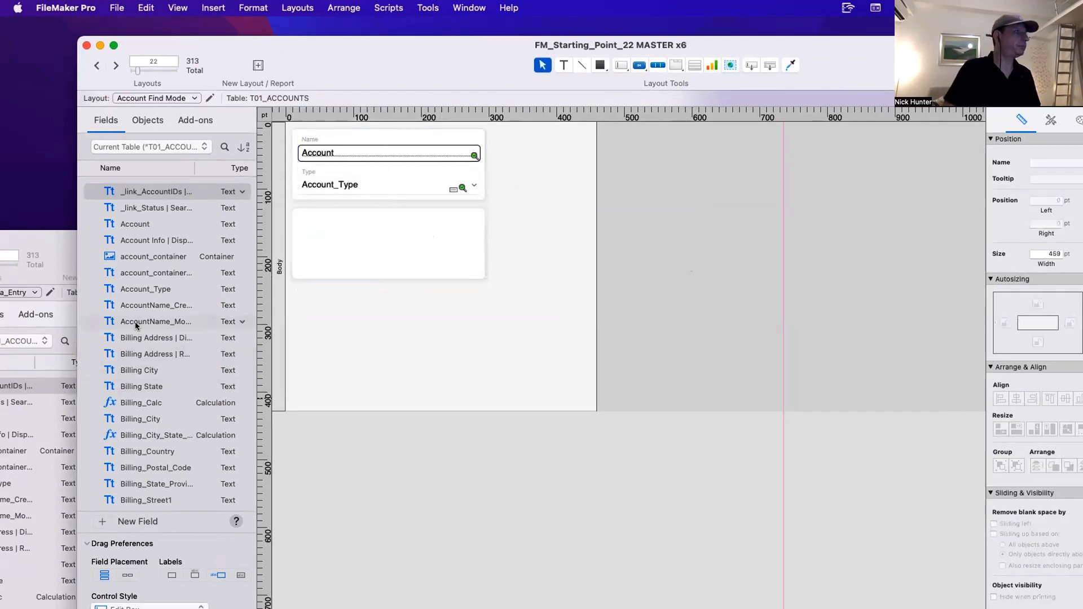
# Copy the Phone1, Phone2, Fax, Email and Website fields with their labels into Account Find Mode, and lengthen the lower white panel for them.
pyautogui.click(58, 245)
pyautogui.scroll(-5, 354, 538)
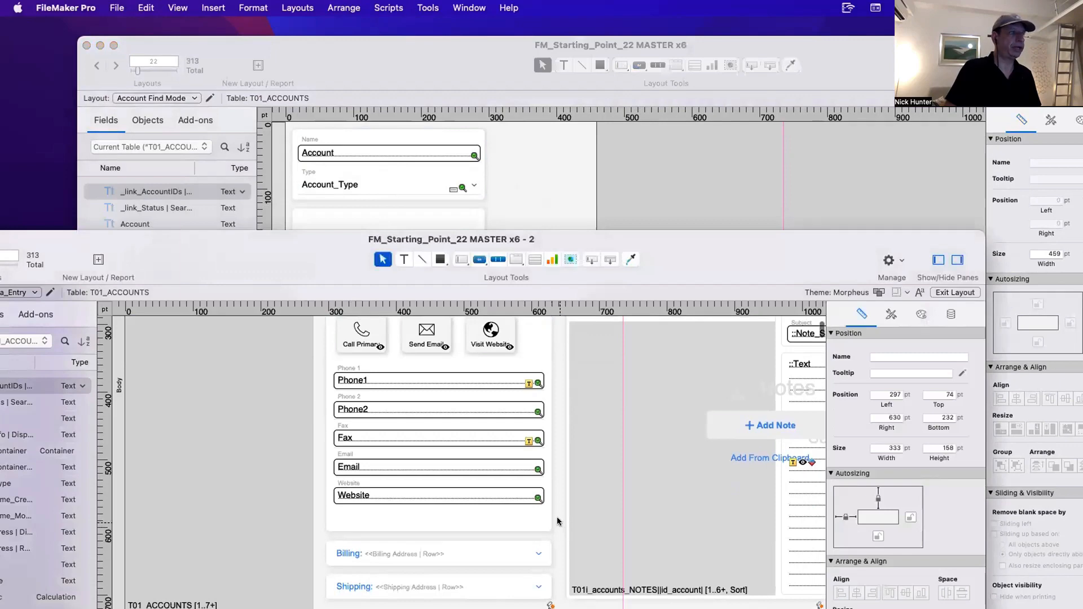
pyautogui.moveTo(557, 521); pyautogui.dragTo(308, 357)
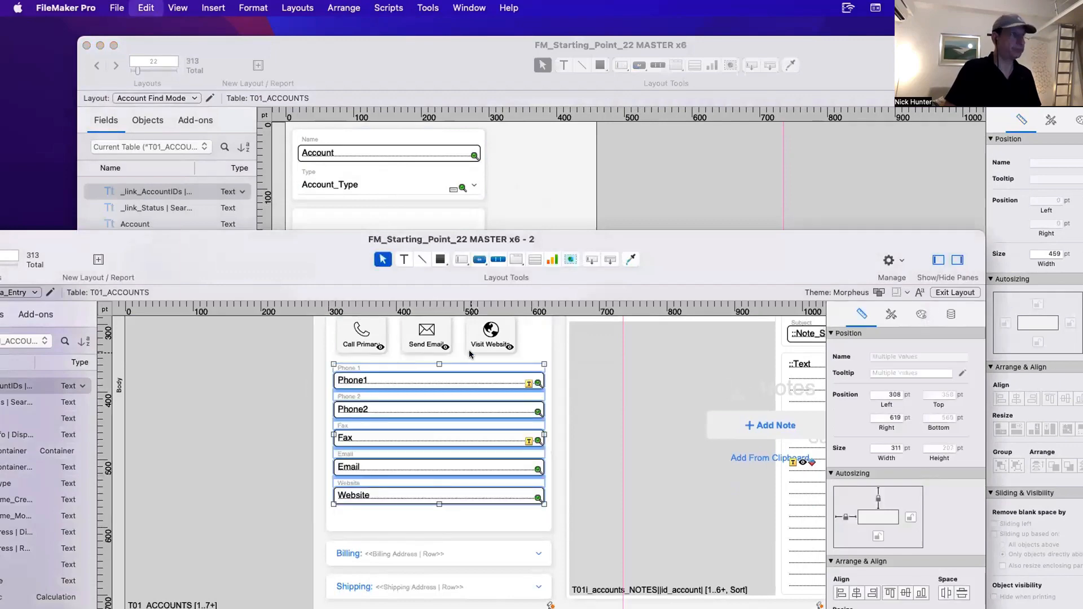
pyautogui.click(600, 178)
pyautogui.click(455, 266)
pyautogui.moveTo(389, 278); pyautogui.dragTo(389, 341)
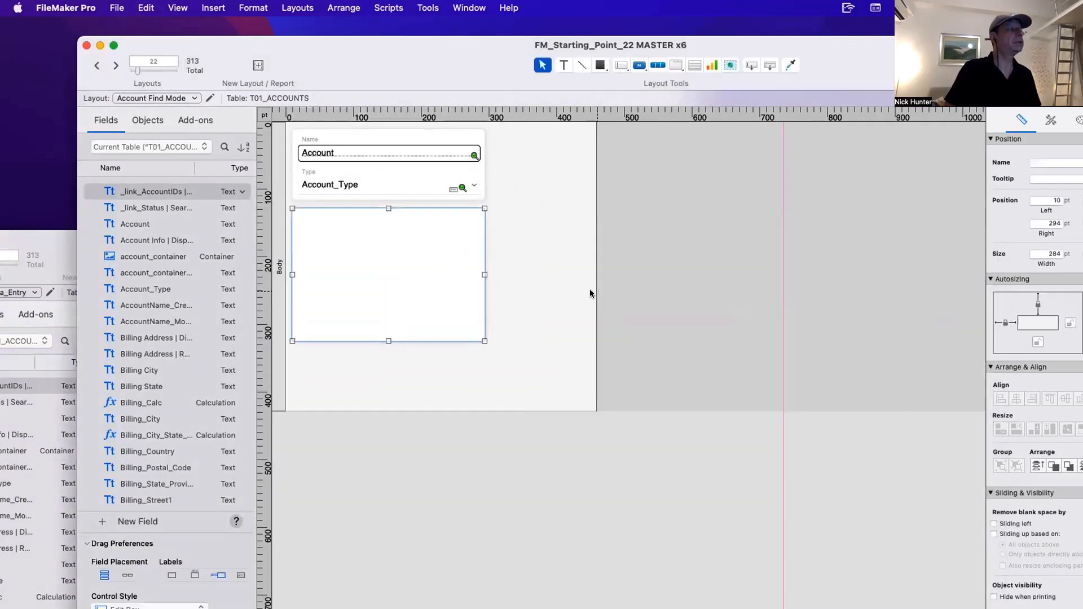
pyautogui.click(684, 278)
pyautogui.press('super+v')
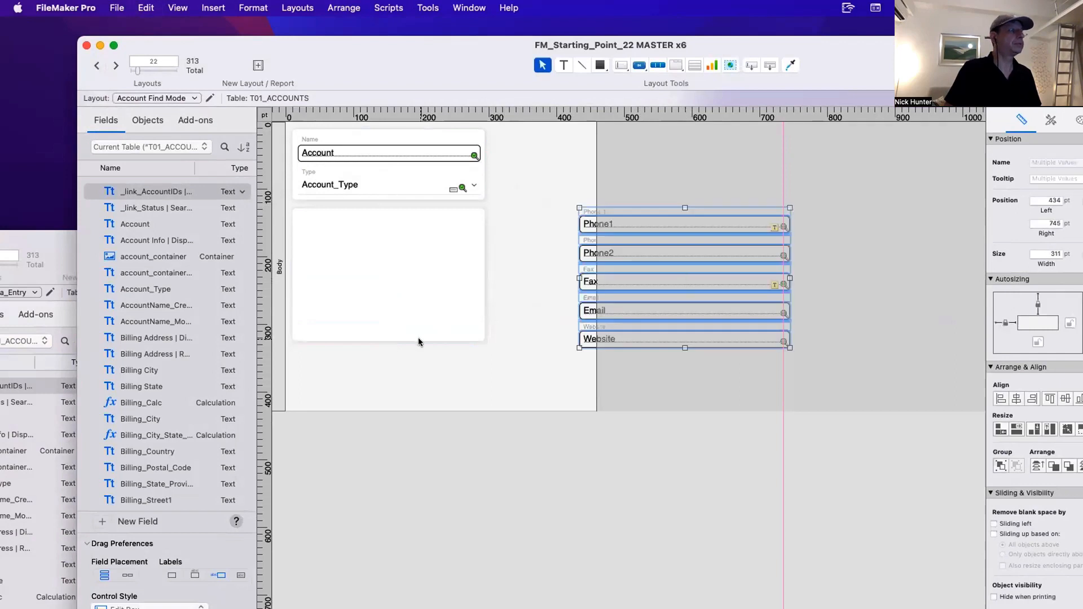
pyautogui.click(381, 341)
pyautogui.moveTo(381, 341); pyautogui.dragTo(387, 399)
pyautogui.click(821, 367)
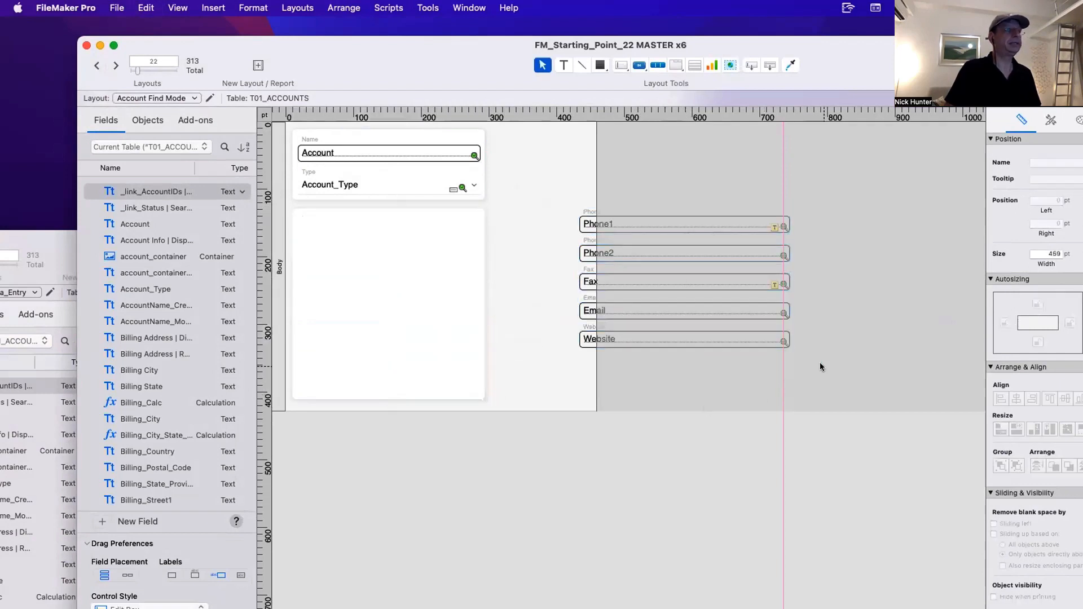
# Move the five contact fields and their labels onto the lower white panel and match their width to 270 pt.
pyautogui.moveTo(820, 367); pyautogui.dragTo(331, 235)
pyautogui.moveTo(505, 281); pyautogui.dragTo(481, 285)
pyautogui.click(507, 280)
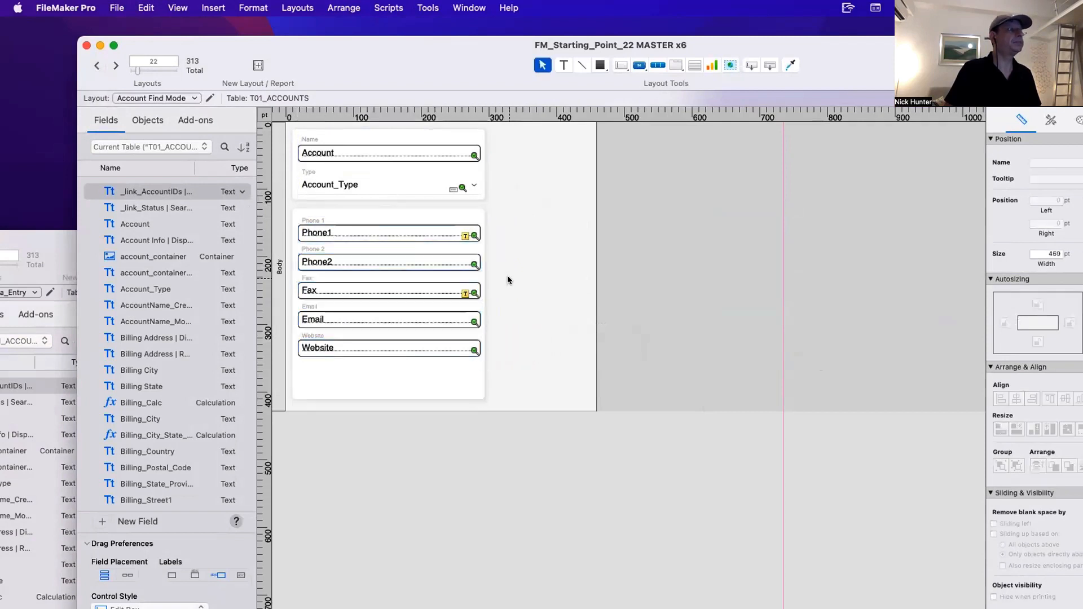
pyautogui.click(339, 346)
pyautogui.keyDown('shift'); pyautogui.click(325, 339); pyautogui.keyUp('shift')
pyautogui.keyDown('shift'); pyautogui.click(323, 325); pyautogui.keyUp('shift')
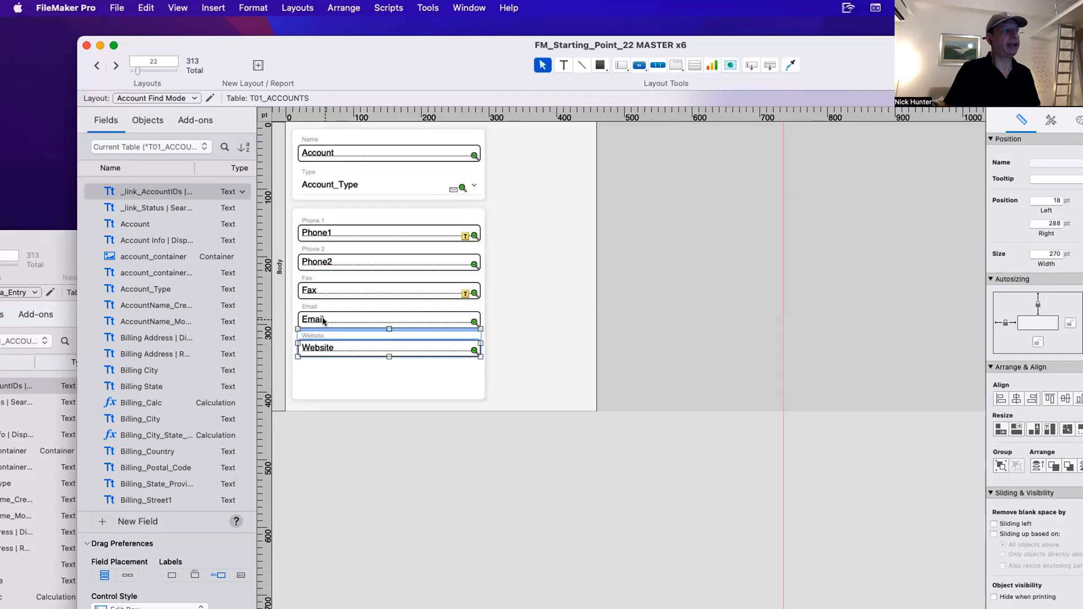
pyautogui.keyDown('shift'); pyautogui.click(317, 307); pyautogui.keyUp('shift')
pyautogui.moveTo(541, 377); pyautogui.dragTo(286, 203)
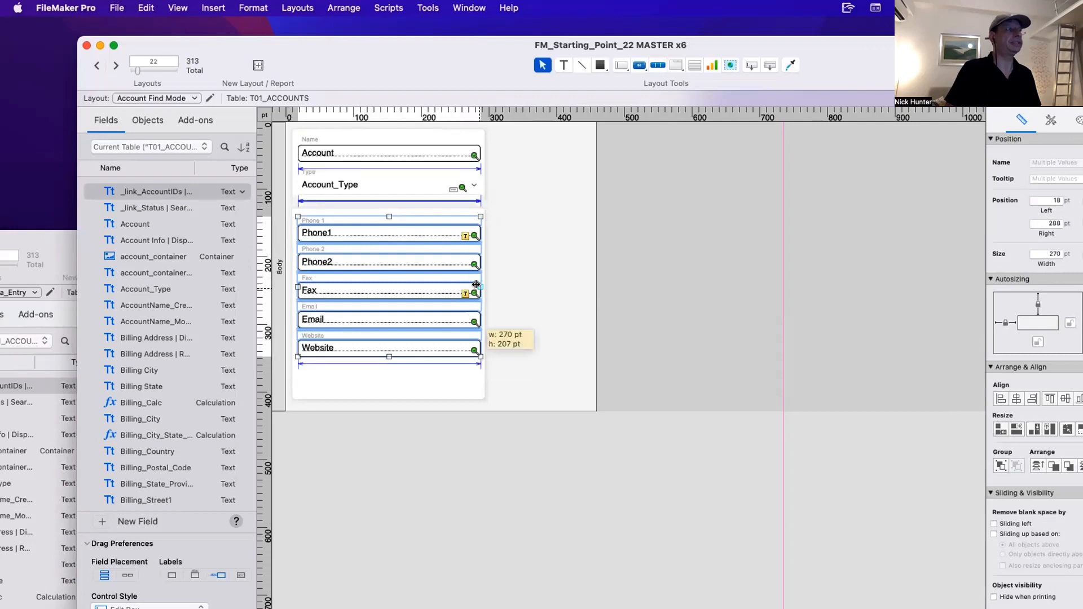
pyautogui.click(514, 286)
# Shorten the lower panel to end just below the Website field, and enlarge the layout to 780 pt wide and about 550 pt high.
pyautogui.click(401, 375)
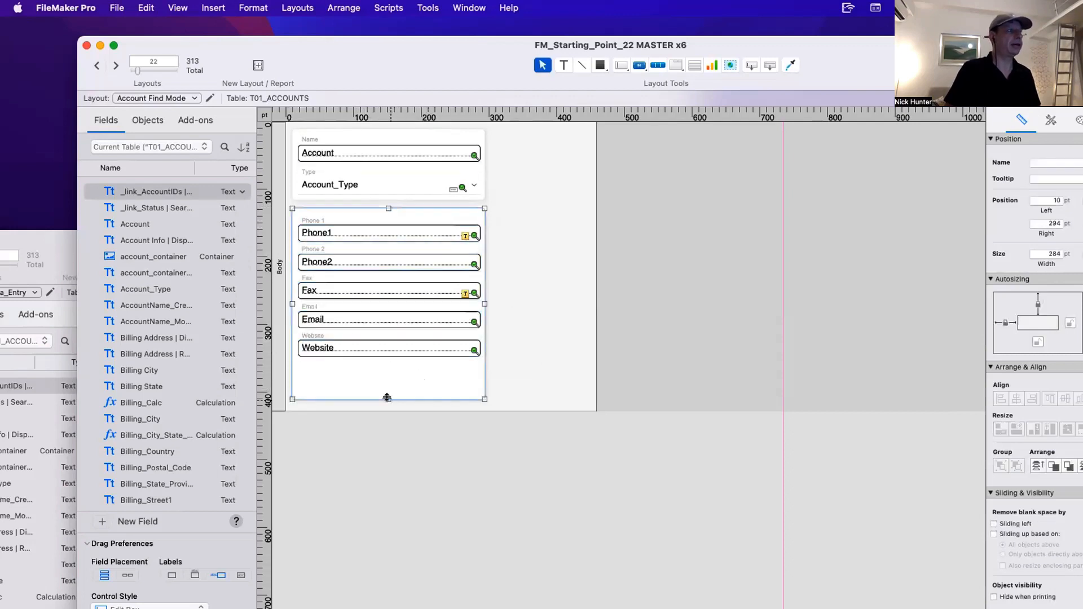
pyautogui.moveTo(389, 399); pyautogui.dragTo(394, 363)
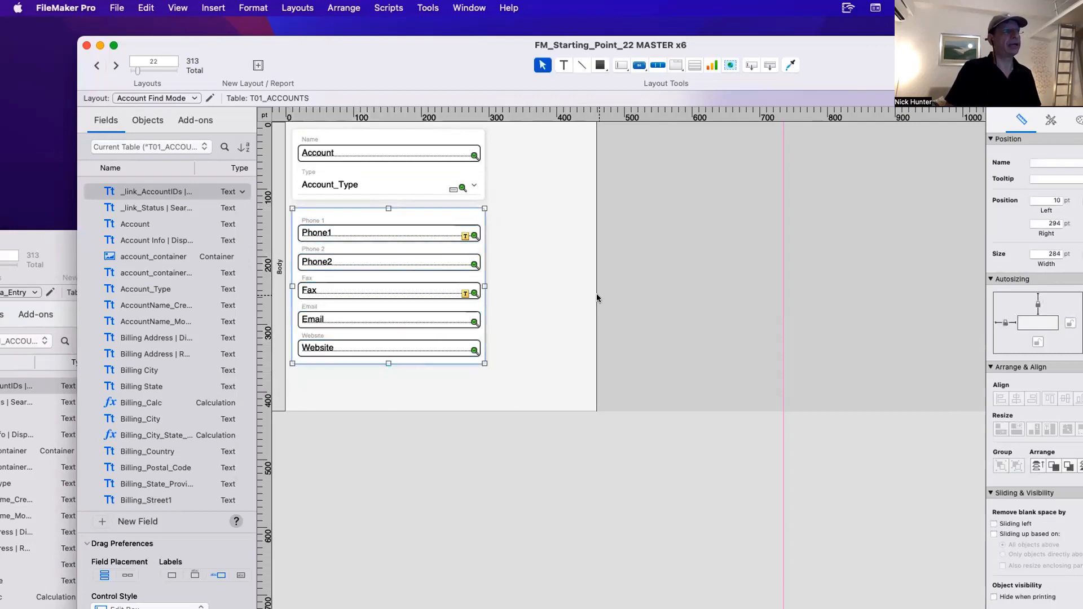
pyautogui.moveTo(597, 298); pyautogui.dragTo(814, 306)
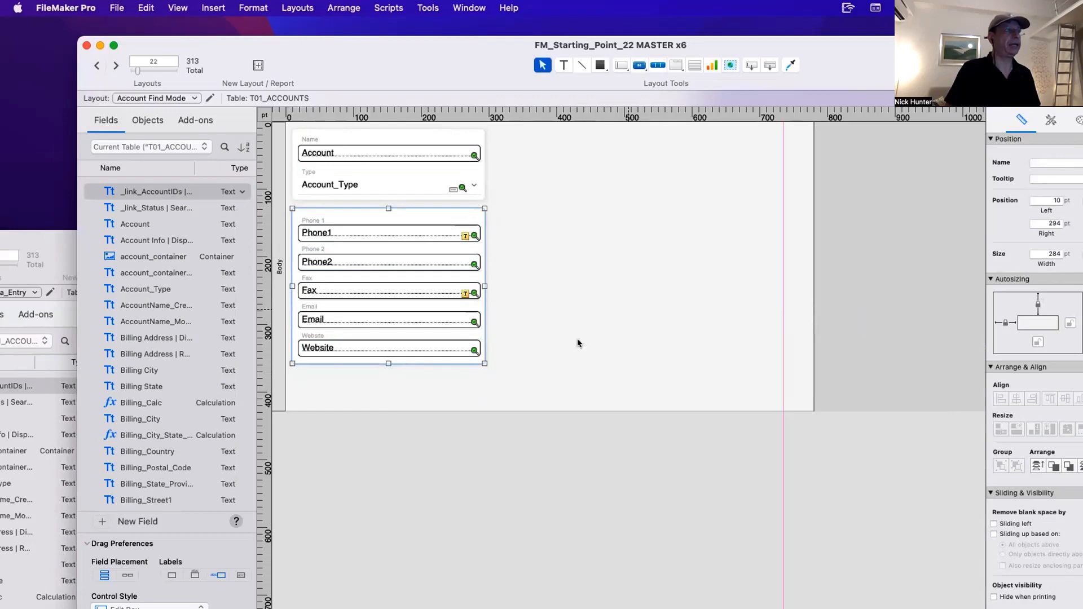
pyautogui.moveTo(418, 411); pyautogui.dragTo(418, 494)
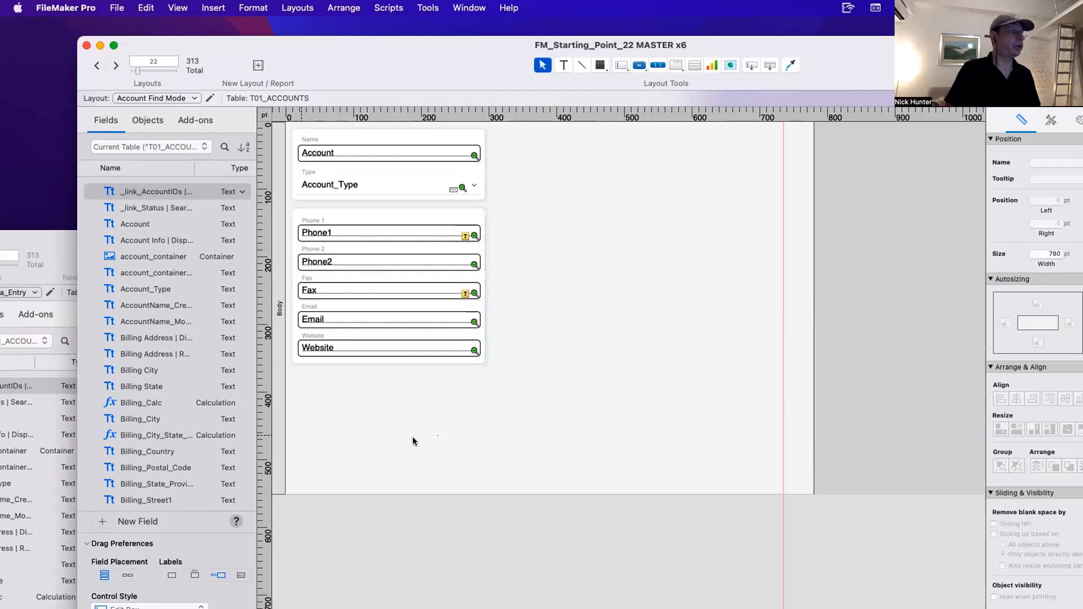
# Show slide 2 of the accordion on the L100n accounts layout and select the fields from Billing_Street1 to Billing_Country with their labels.
pyautogui.moveTo(59, 235); pyautogui.dragTo(99, 160)
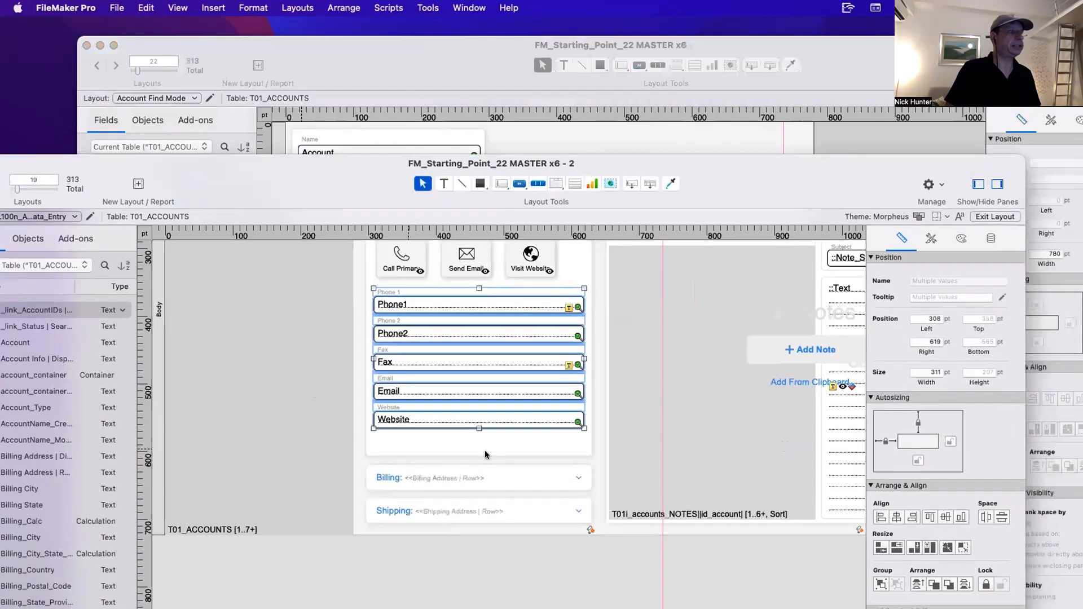
pyautogui.doubleClick(506, 458)
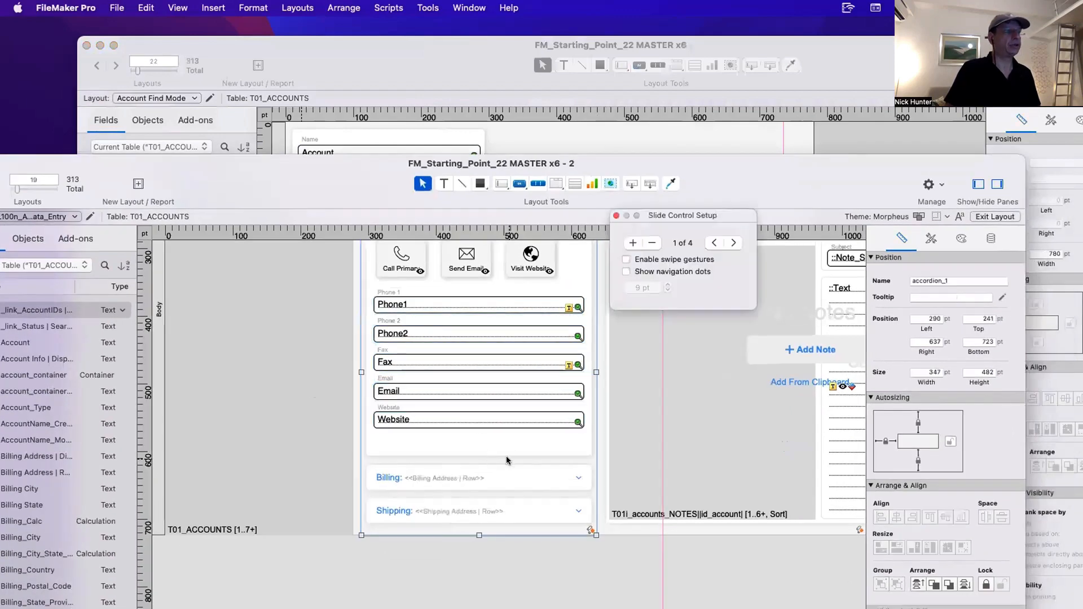
pyautogui.click(733, 243)
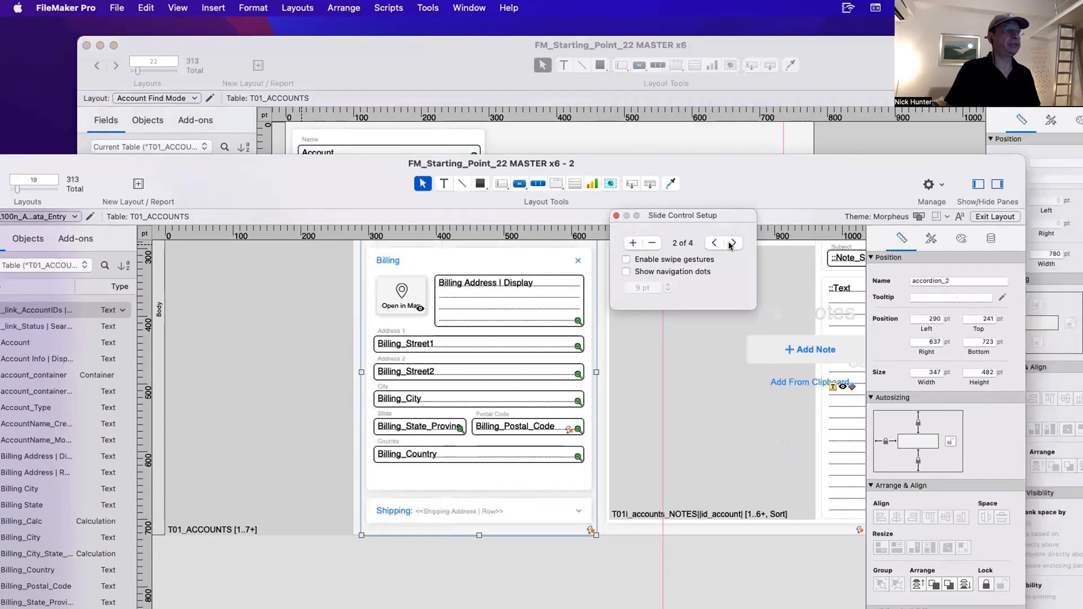
pyautogui.click(601, 466)
pyautogui.moveTo(601, 474); pyautogui.dragTo(363, 328)
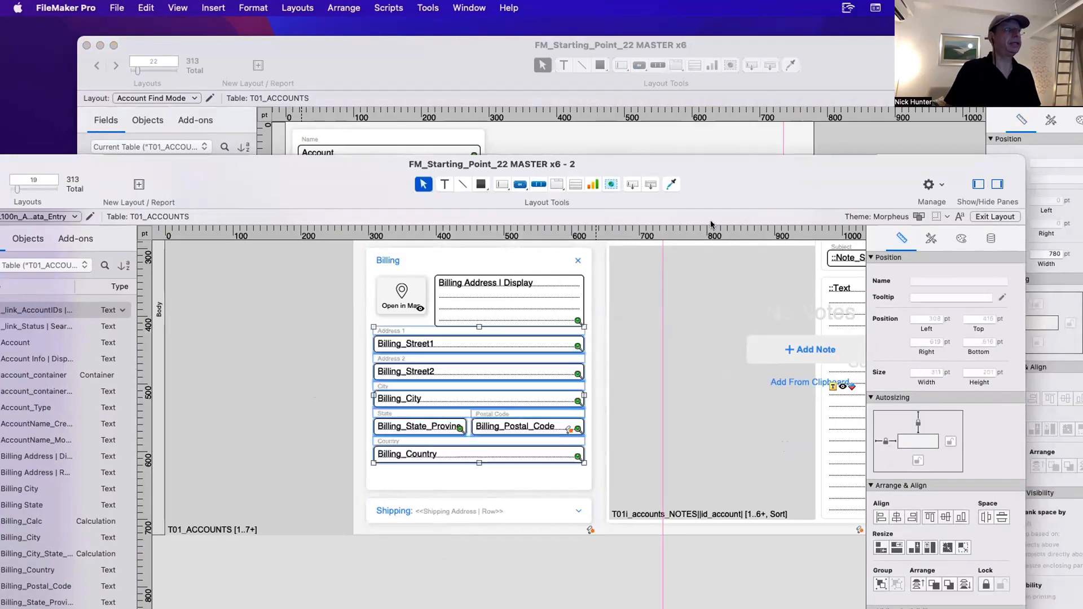
pyautogui.moveTo(636, 184); pyautogui.dragTo(667, 391)
pyautogui.click(563, 287)
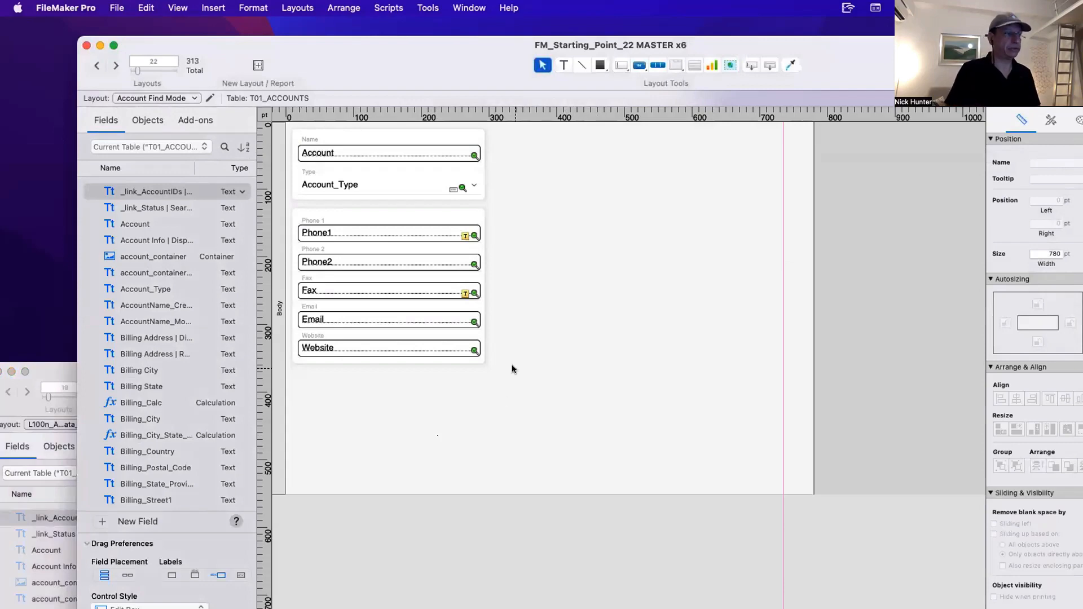
# Return to the L100n accounts layout and select the whole accordion slide control instead of its individual billing fields.
pyautogui.moveTo(73, 373); pyautogui.dragTo(88, 168)
pyautogui.scroll(5, 470, 503)
pyautogui.scroll(-3, 546, 531)
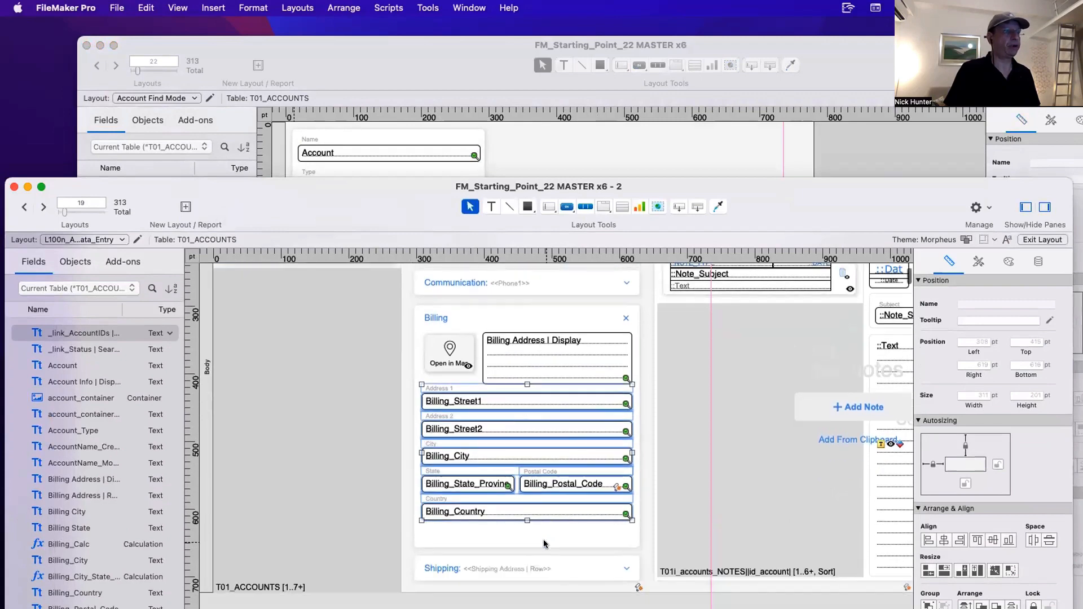
pyautogui.click(545, 554)
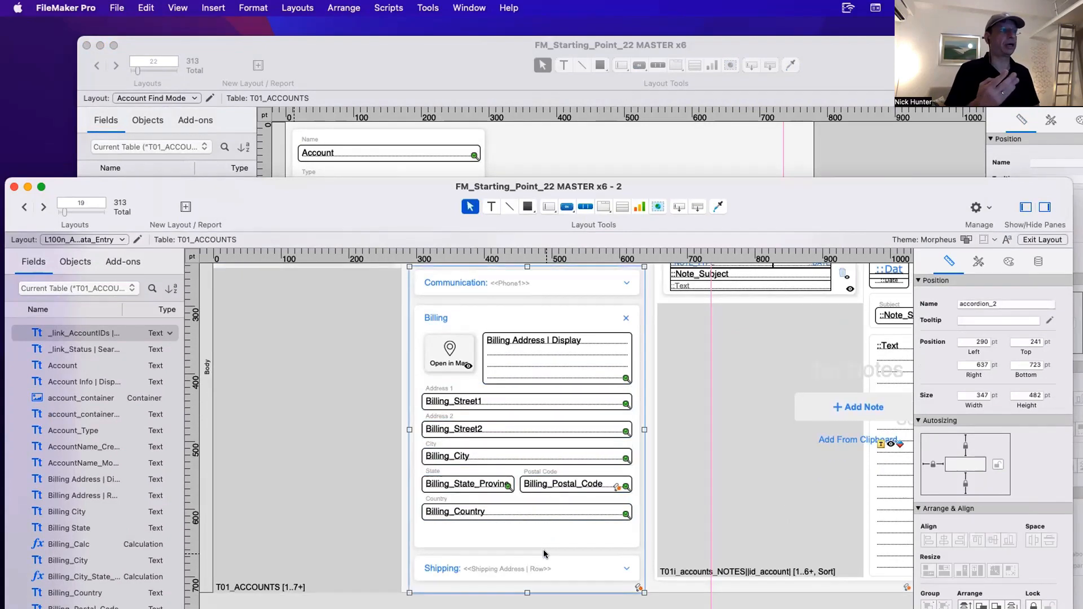
# Remove the five contact fields, their labels and their white panel from the Account Find Mode layout.
pyautogui.click(522, 144)
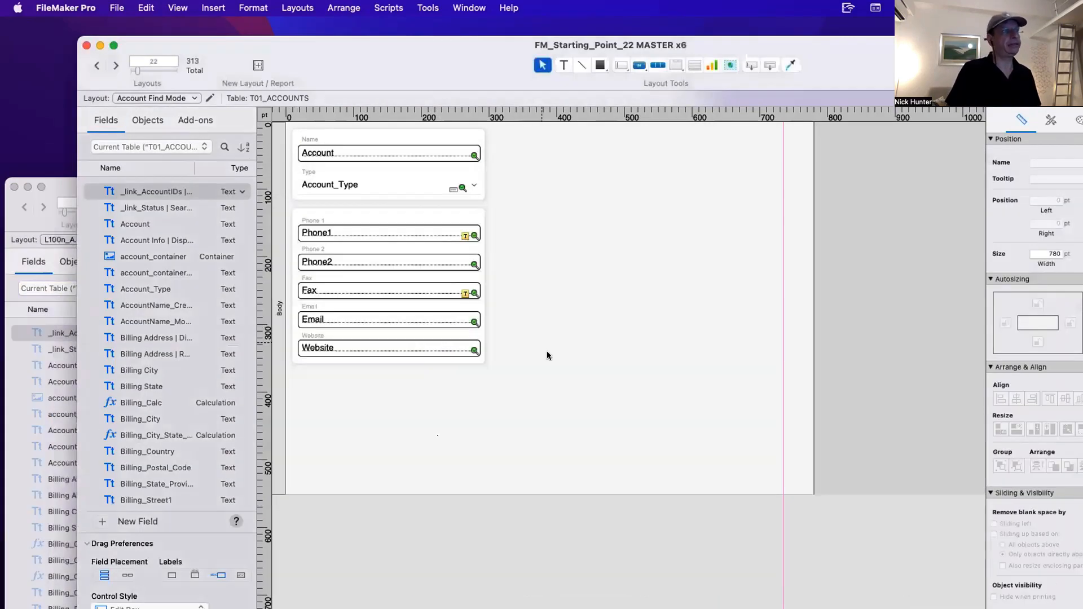
pyautogui.moveTo(563, 367); pyautogui.dragTo(303, 215)
pyautogui.hotkey('ctrl', 'x')
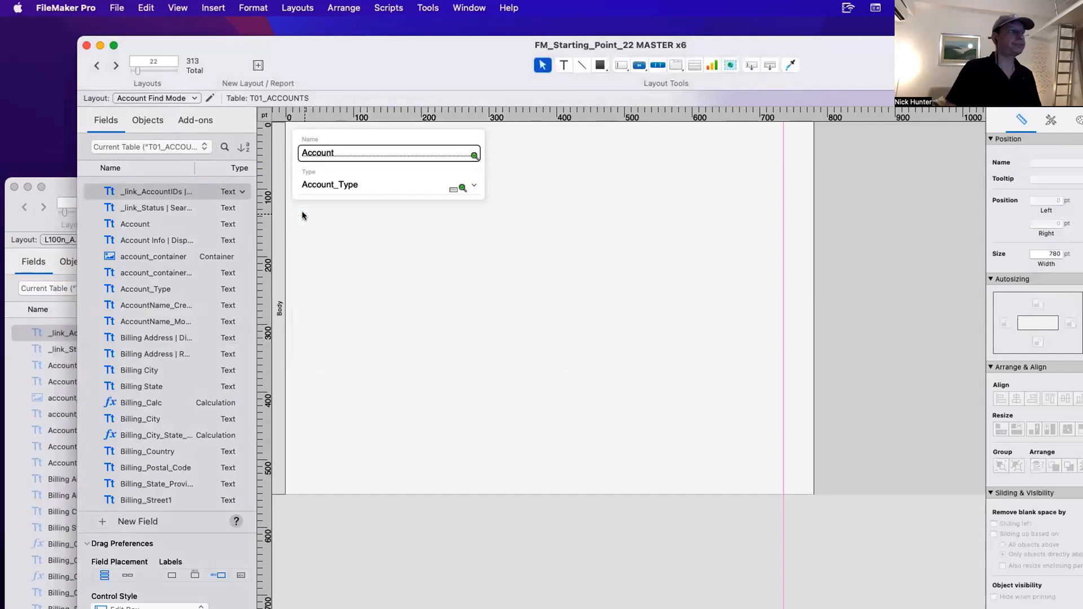
# Copy the accordion slide control from the L100n accounts layout and paste it into Account Find Mode.
pyautogui.click(73, 192)
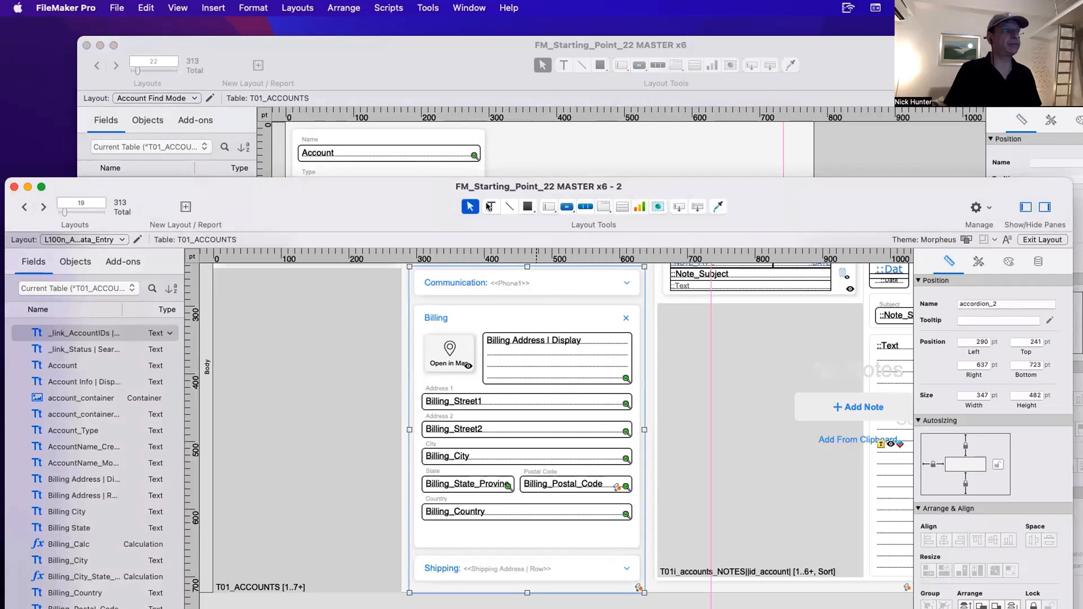
pyautogui.moveTo(487, 188); pyautogui.dragTo(513, 360)
pyautogui.click(421, 356)
pyautogui.press('super+v')
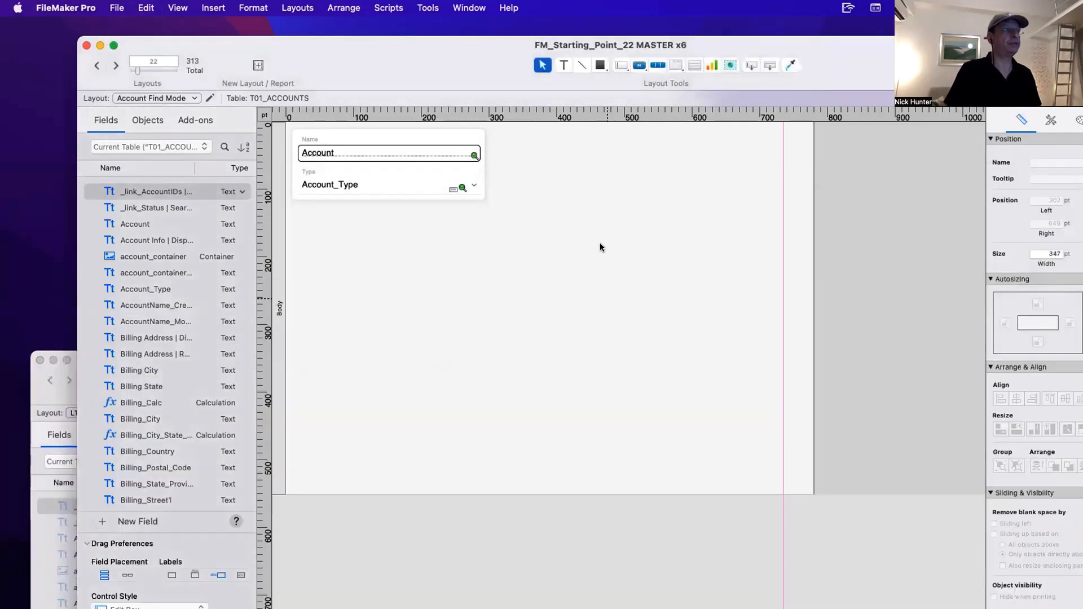
pyautogui.moveTo(600, 243); pyautogui.dragTo(627, 248)
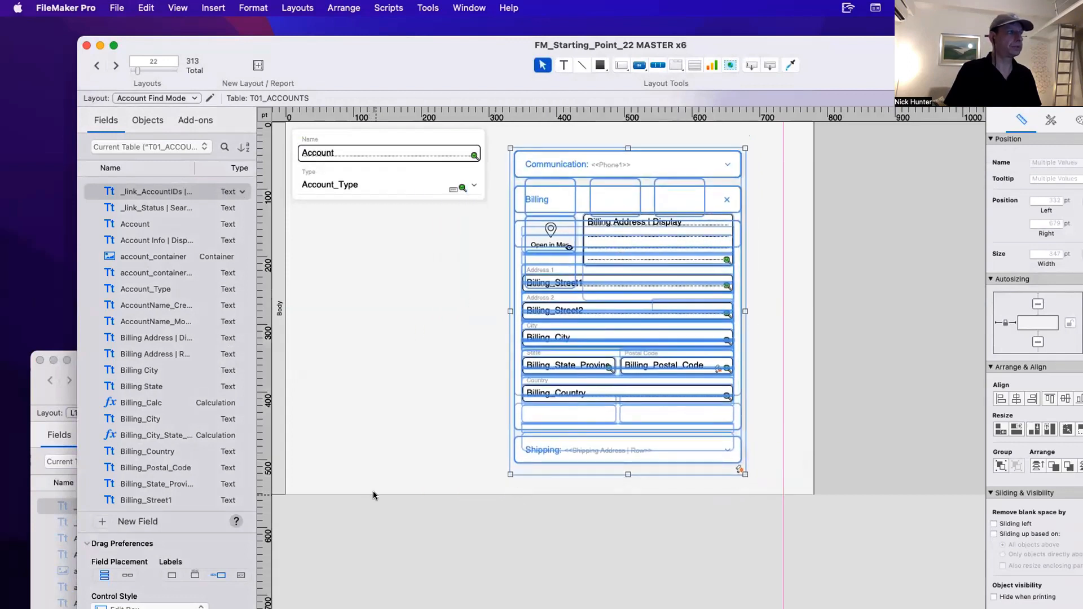
# Lengthen the body part to about 620 pt and place the accordion directly below the Account panel.
pyautogui.moveTo(373, 495); pyautogui.dragTo(369, 540)
pyautogui.moveTo(757, 485); pyautogui.dragTo(353, 231)
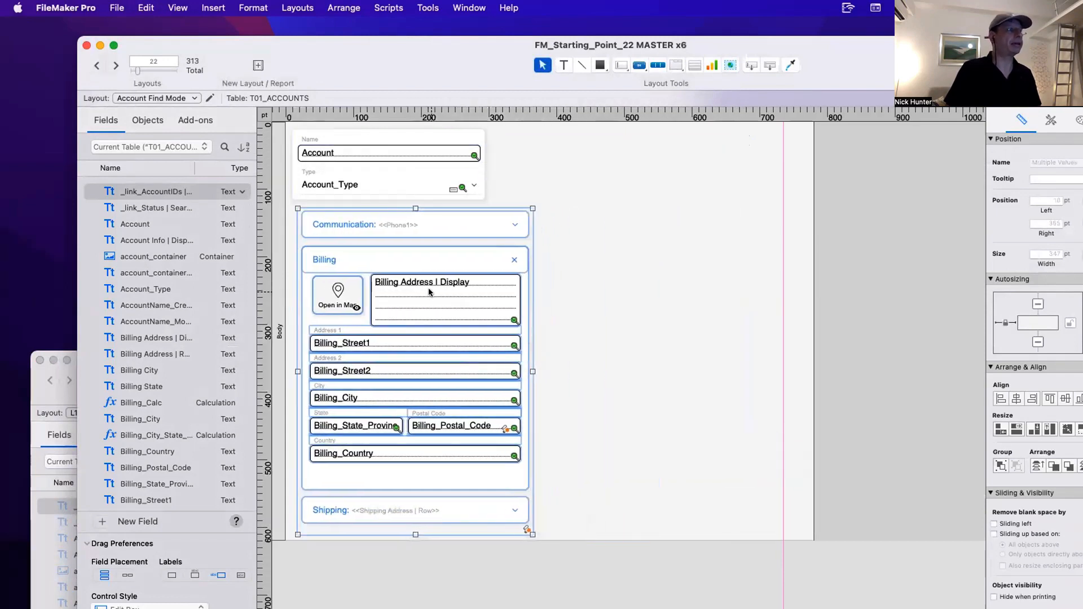
pyautogui.moveTo(429, 290); pyautogui.dragTo(425, 290)
pyautogui.click(617, 404)
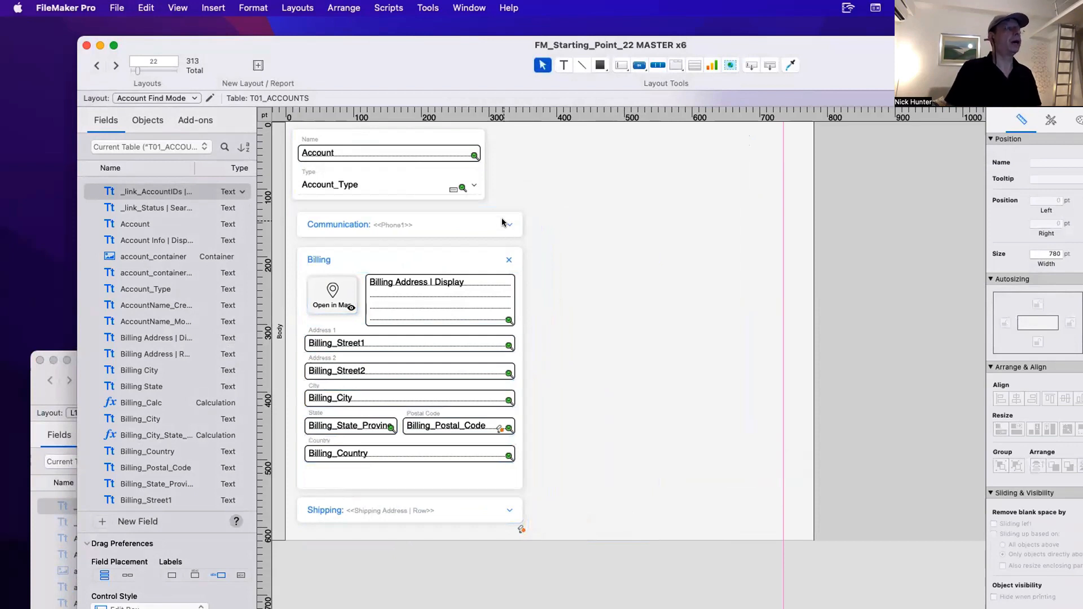
# Widen the white panel behind Account and Account_Type to the right edge of the accordion, about 339 pt wide.
pyautogui.click(490, 236)
pyautogui.click(476, 196)
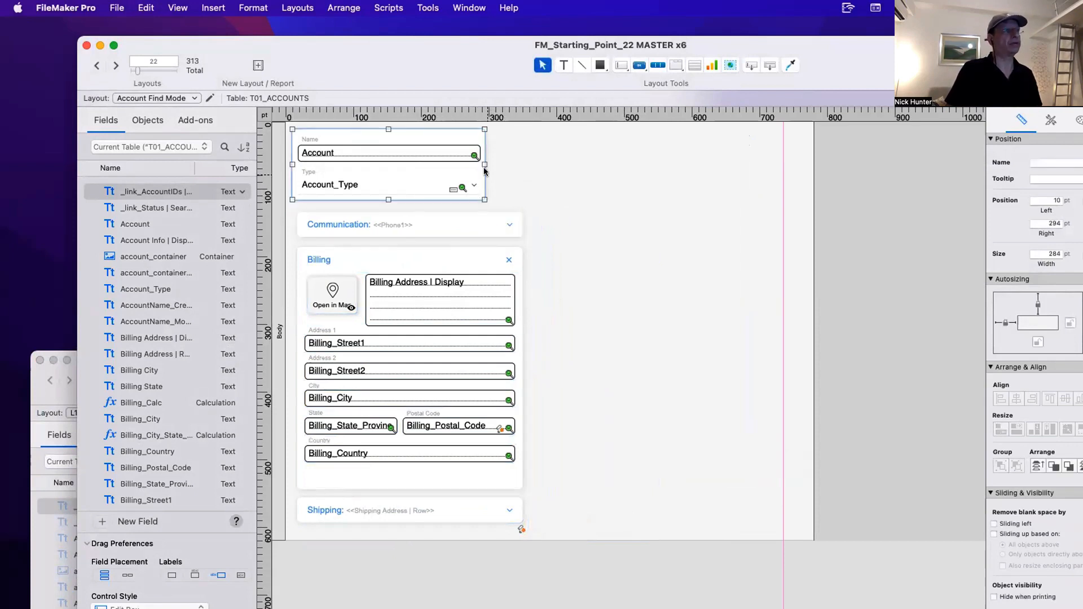
pyautogui.moveTo(483, 161); pyautogui.dragTo(522, 164)
# Widen the Account and Account_Type fields and their labels to 321 pt, up to the billing fields' right edge.
pyautogui.click(442, 195)
pyautogui.keyDown('shift'); pyautogui.click(441, 189); pyautogui.keyUp('shift')
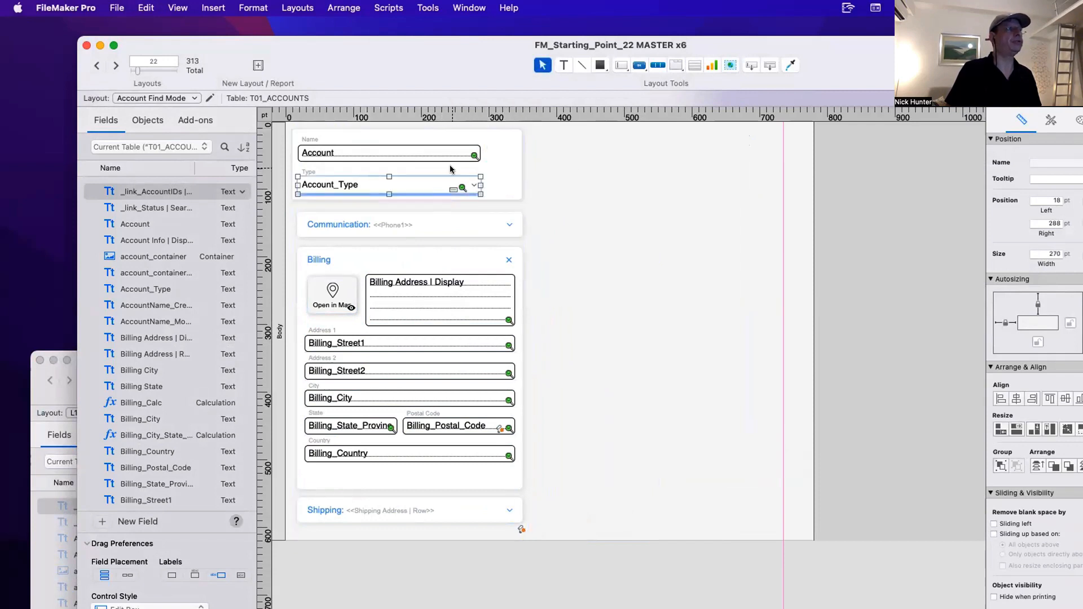
pyautogui.keyDown('shift'); pyautogui.click(448, 162); pyautogui.keyUp('shift')
pyautogui.keyDown('shift'); pyautogui.click(298, 148); pyautogui.keyUp('shift')
pyautogui.keyDown('shift'); pyautogui.click(309, 141); pyautogui.keyUp('shift')
pyautogui.keyDown('shift'); pyautogui.click(310, 168); pyautogui.keyUp('shift')
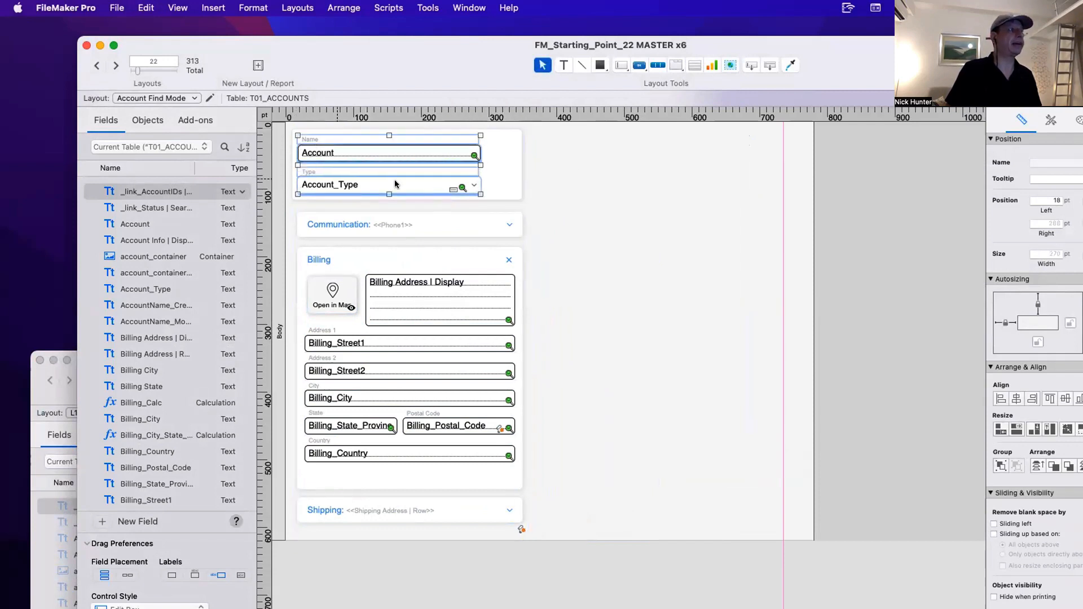
pyautogui.moveTo(478, 162); pyautogui.dragTo(515, 163)
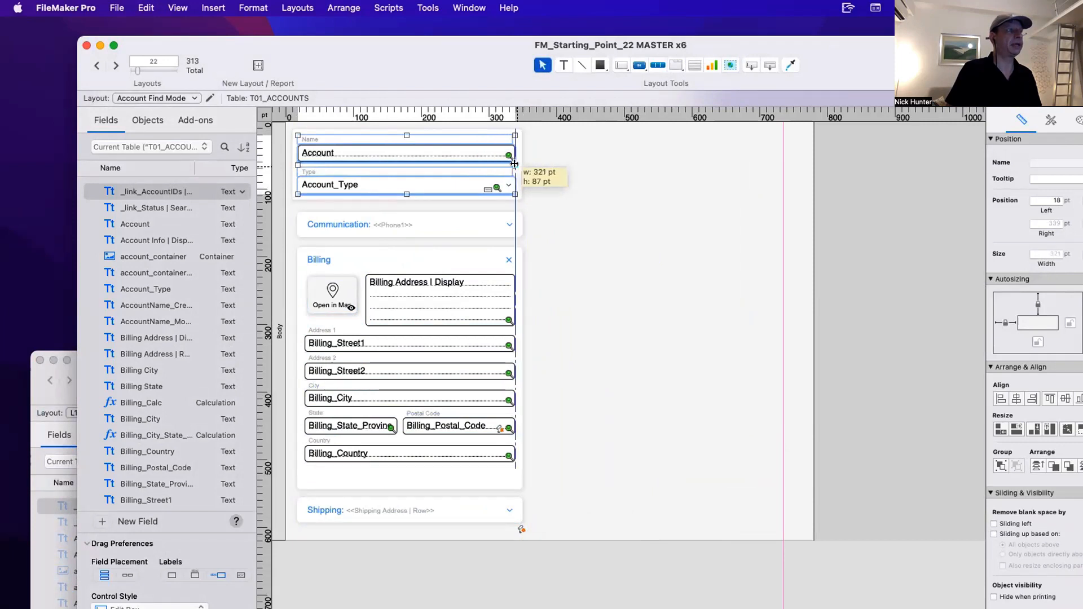
pyautogui.click(592, 226)
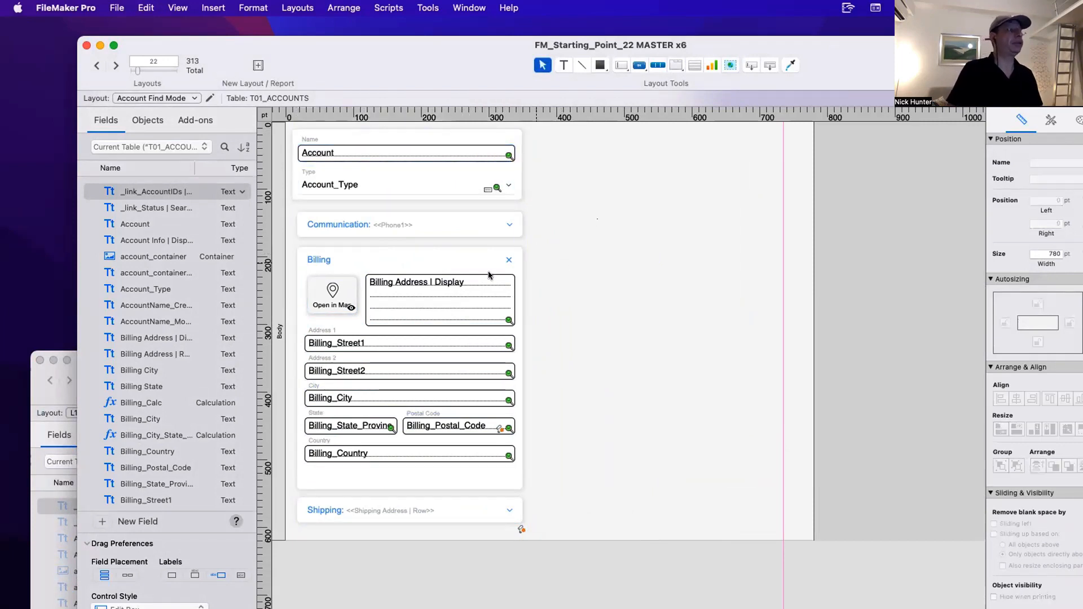
# Shift the accordion slightly left and the Account panel with its fields slightly right so their left edges line up.
pyautogui.click(452, 247)
pyautogui.moveTo(451, 247); pyautogui.dragTo(448, 243)
pyautogui.click(597, 245)
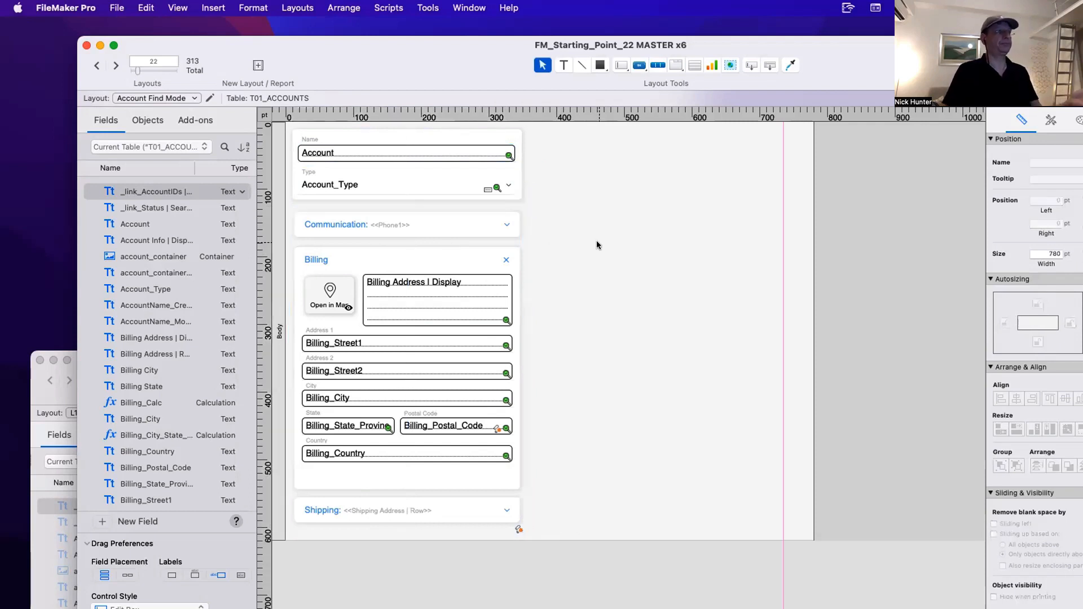
pyautogui.moveTo(568, 202); pyautogui.dragTo(313, 137)
pyautogui.moveTo(317, 184); pyautogui.dragTo(319, 184)
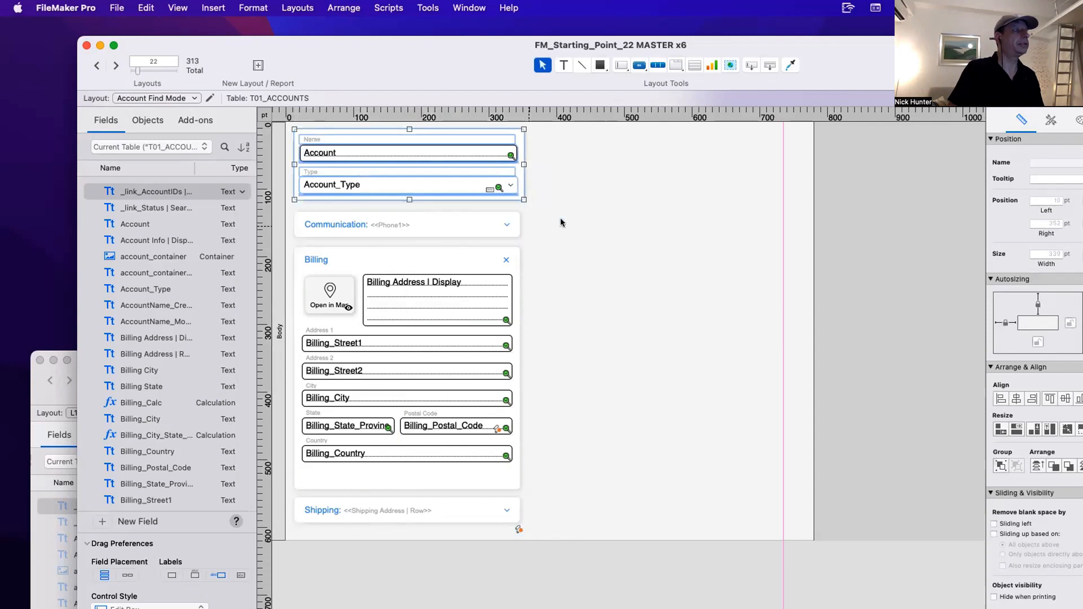
pyautogui.click(564, 220)
# Narrow the white panel behind the Account fields so its right edge matches the accordion.
pyautogui.click(513, 169)
pyautogui.moveTo(523, 164); pyautogui.dragTo(520, 163)
pyautogui.click(549, 187)
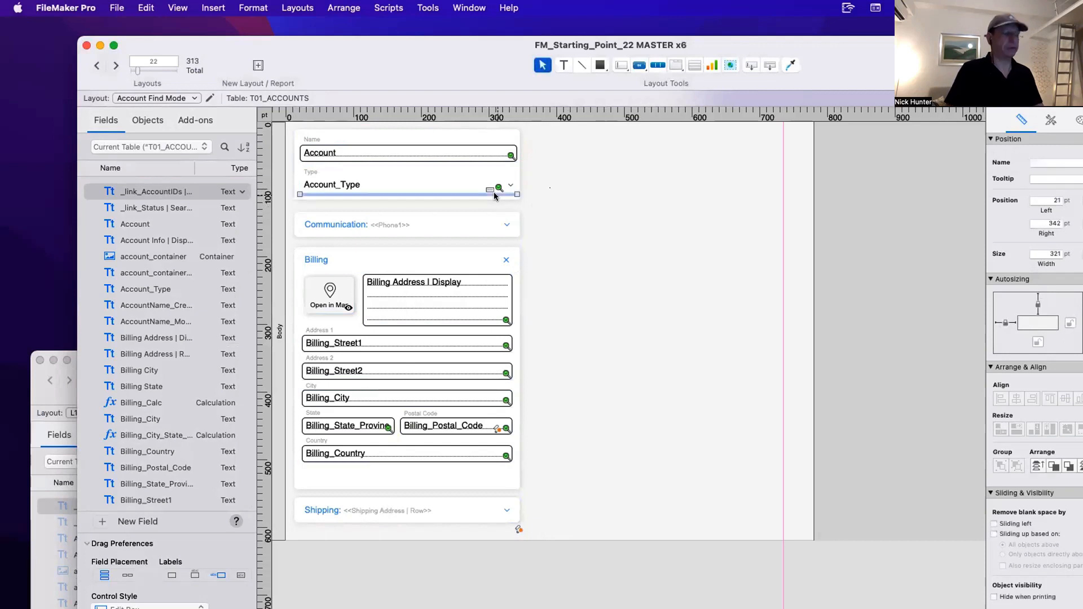
# Resize the Account and Account_Type fields and labels to the smaller width of the Billing_Street1 field, 311 pt.
pyautogui.click(413, 176)
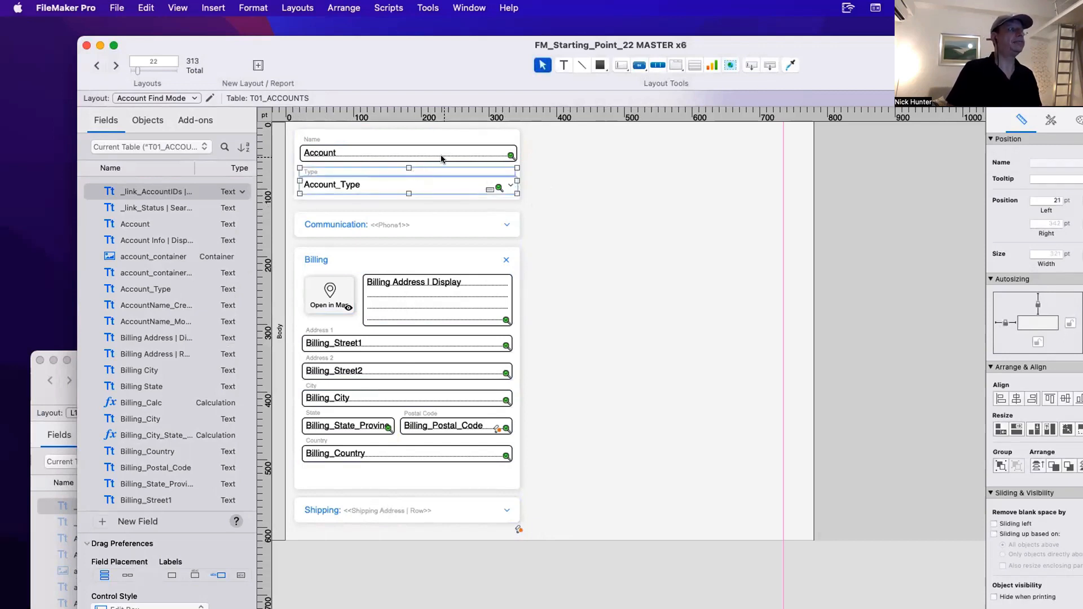
pyautogui.keyDown('shift'); pyautogui.click(375, 153); pyautogui.keyUp('shift')
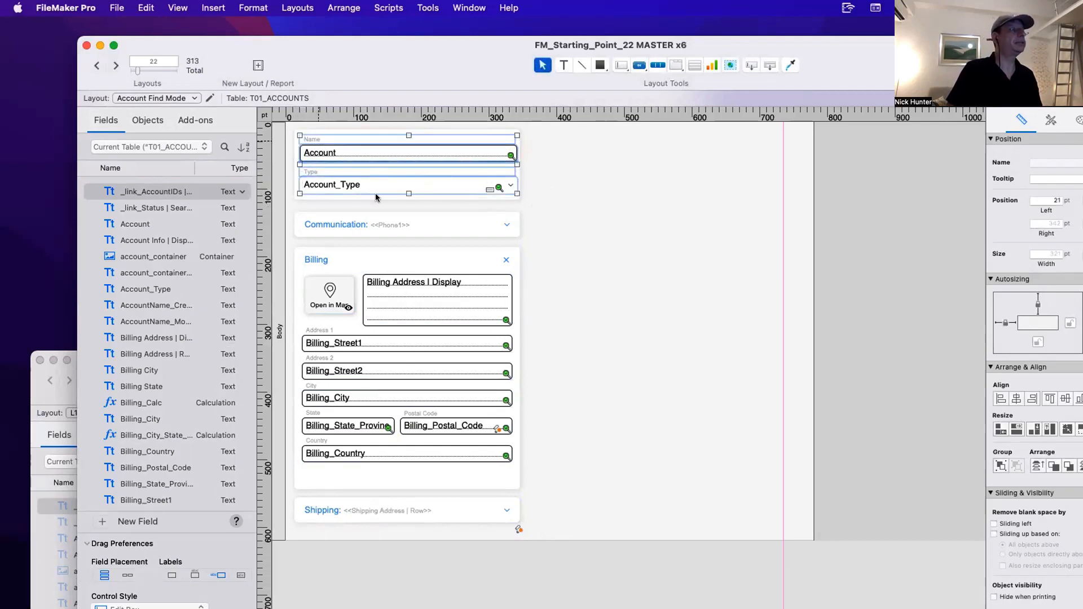
pyautogui.keyDown('shift'); pyautogui.click(486, 345); pyautogui.keyUp('shift')
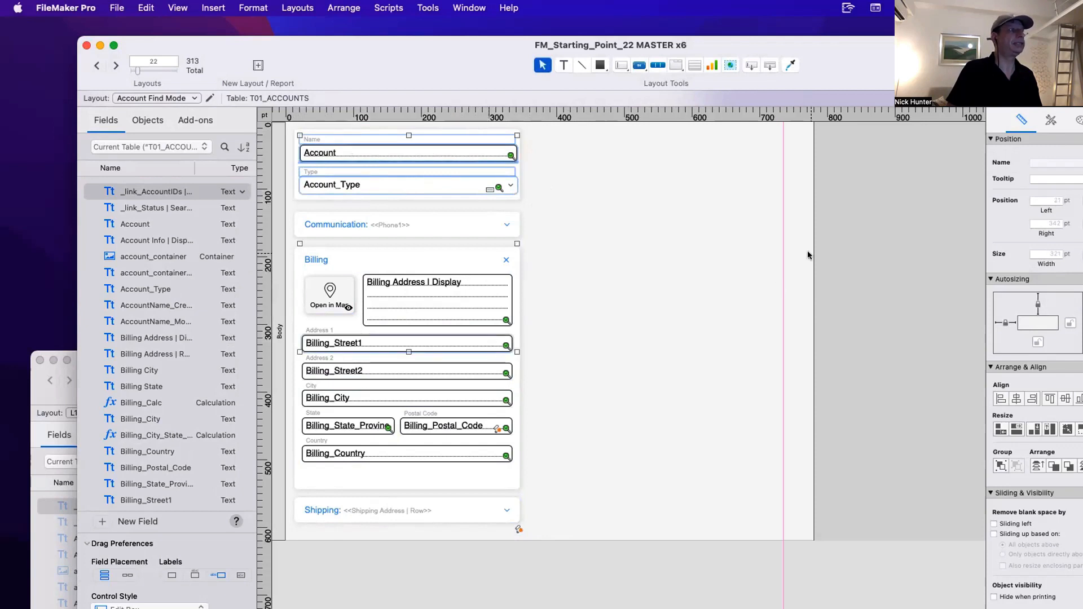
pyautogui.click(1000, 431)
pyautogui.click(654, 229)
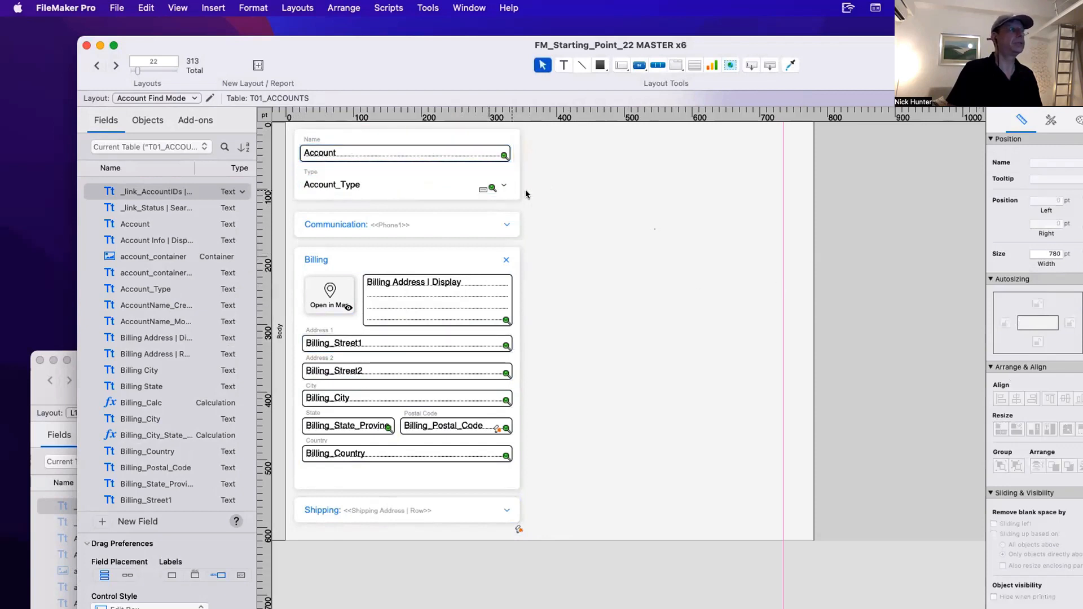
# Nudge the Account and Account_Type fields and labels right until they line up with the billing fields.
pyautogui.moveTo(560, 217); pyautogui.dragTo(296, 128)
pyautogui.press('Right')
pyautogui.press('Right')
pyautogui.press('Right')
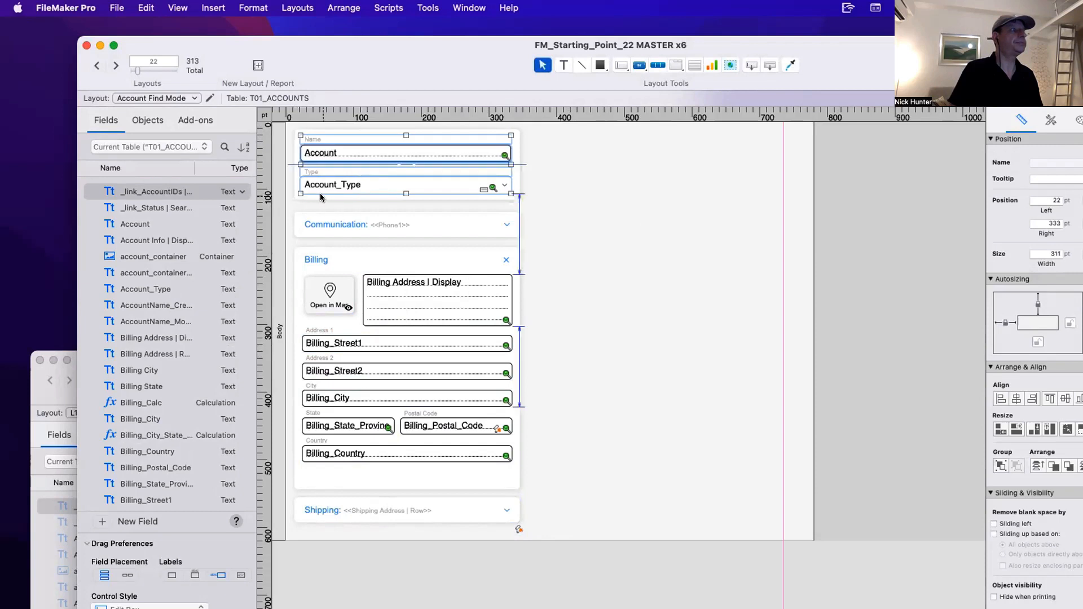
pyautogui.click(459, 244)
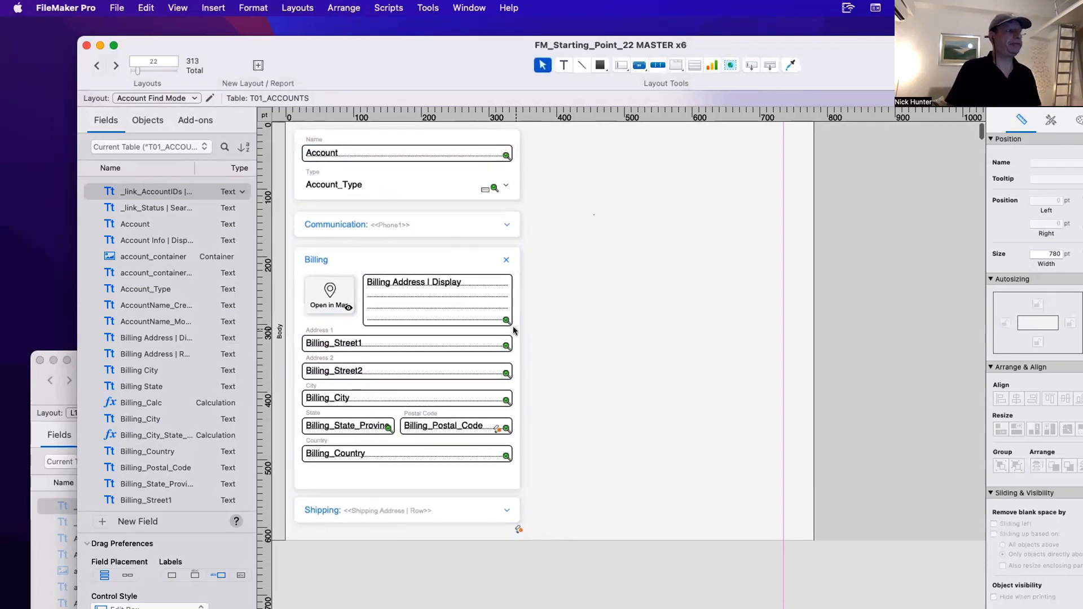
# Lengthen the body part to about 640 pt and move all layout objects 6 pt down and 2 pt right.
pyautogui.moveTo(471, 540); pyautogui.dragTo(472, 553)
pyautogui.moveTo(545, 535); pyautogui.dragTo(291, 152)
pyautogui.press('Down')
pyautogui.press('Down')
pyautogui.press('Down')
pyautogui.press('Down')
pyautogui.press('Down')
pyautogui.press('Down')
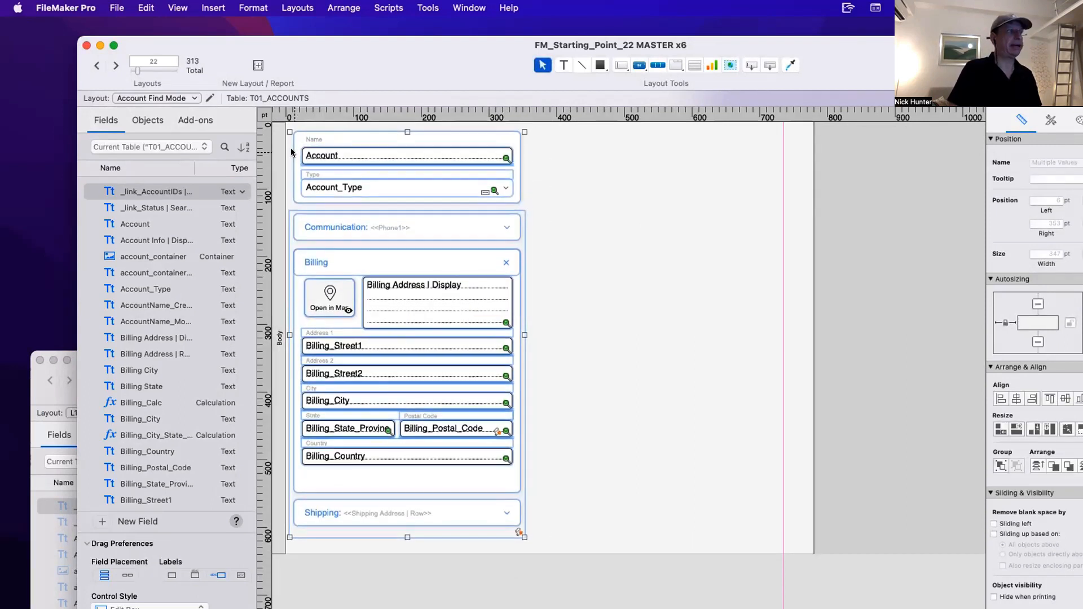
pyautogui.press('Right')
pyautogui.press('Right')
pyautogui.click(623, 202)
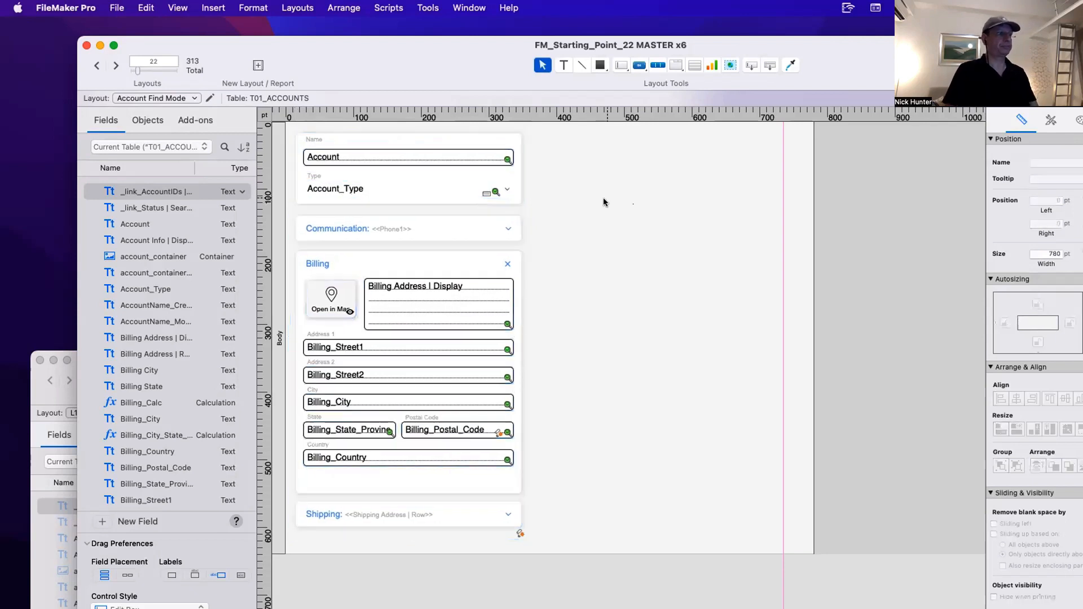
# Shorten the Shipping button's label on the accordion's Billing slide to "Shipping".
pyautogui.click(421, 518)
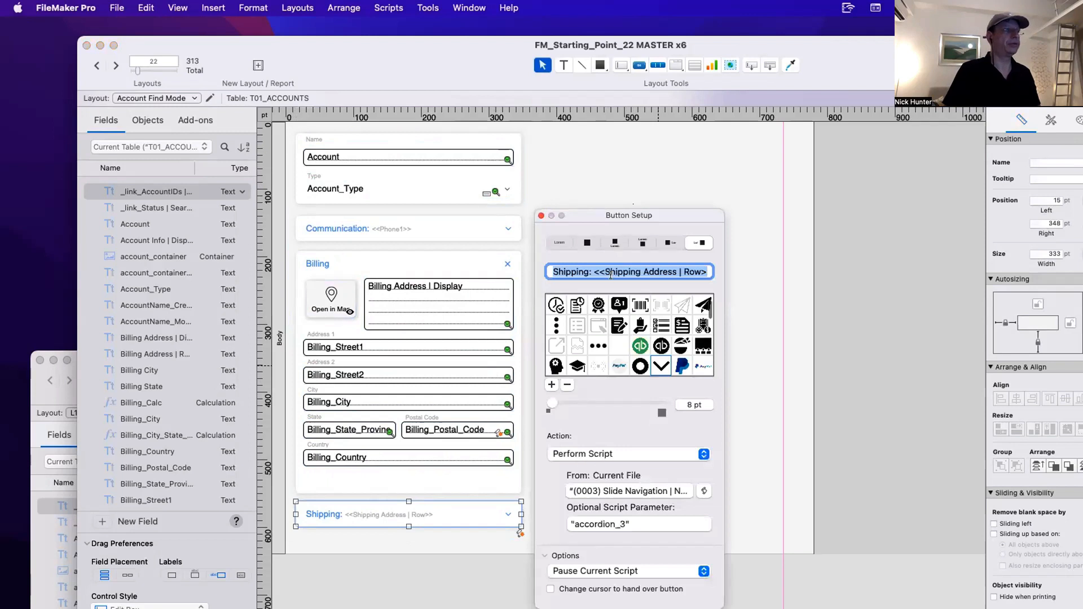
pyautogui.click(595, 271)
pyautogui.moveTo(589, 272); pyautogui.dragTo(588, 289)
pyautogui.press('BackSpace')
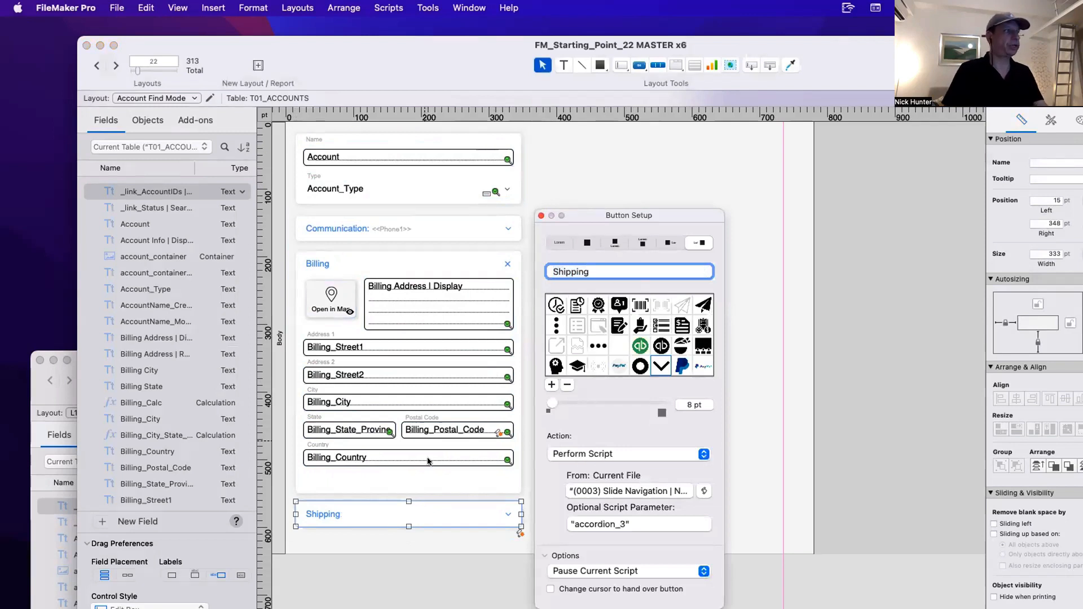
# Show slide 1 of the accordion and shorten its Shipping button's label to "Shipping".
pyautogui.click(426, 493)
pyautogui.doubleClick(426, 493)
pyautogui.click(642, 246)
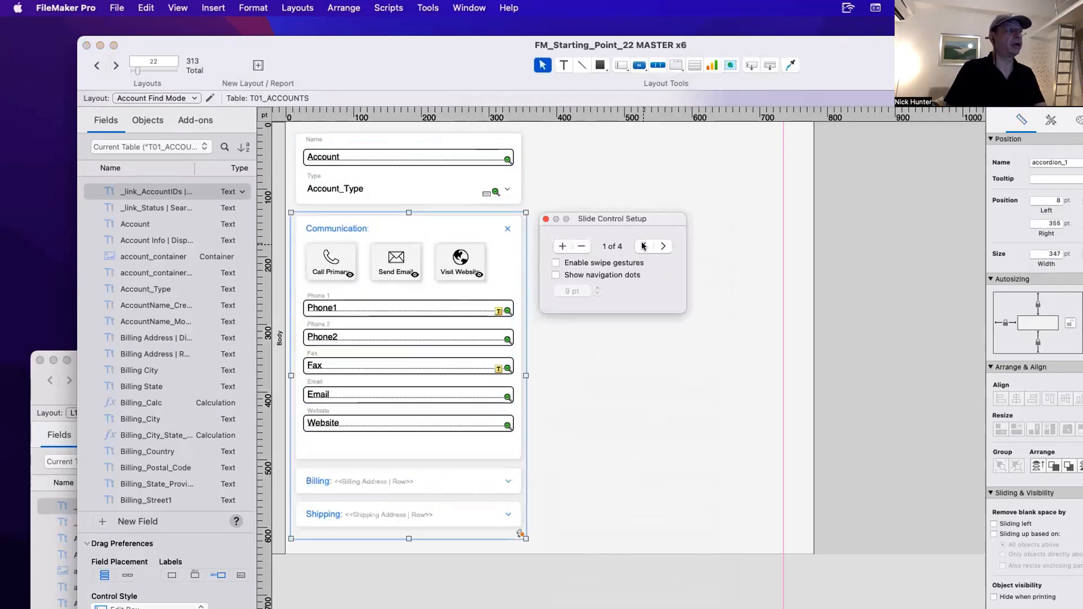
pyautogui.doubleClick(405, 515)
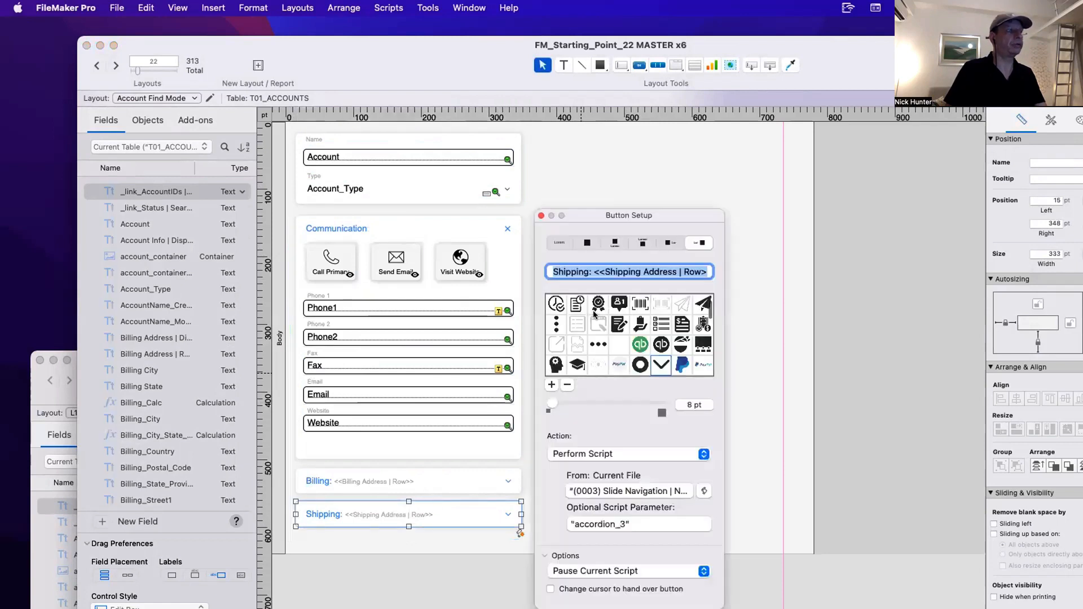
pyautogui.click(588, 271)
pyautogui.moveTo(588, 271); pyautogui.dragTo(599, 297)
pyautogui.press('BackSpace')
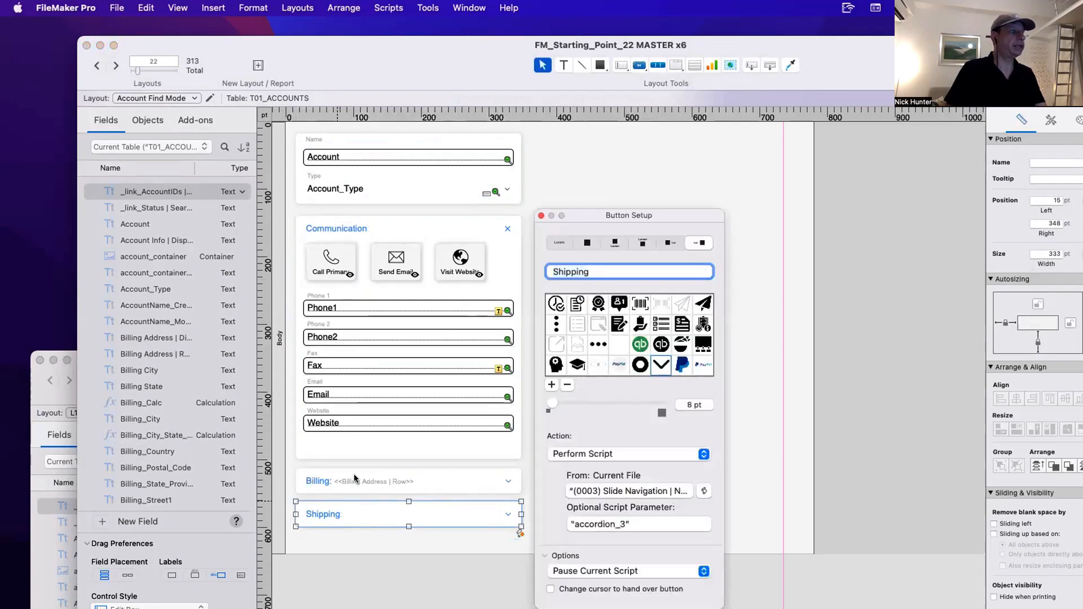
# Shorten the Billing button's label on the accordion's Communication slide to "Billing".
pyautogui.doubleClick(360, 479)
pyautogui.click(579, 271)
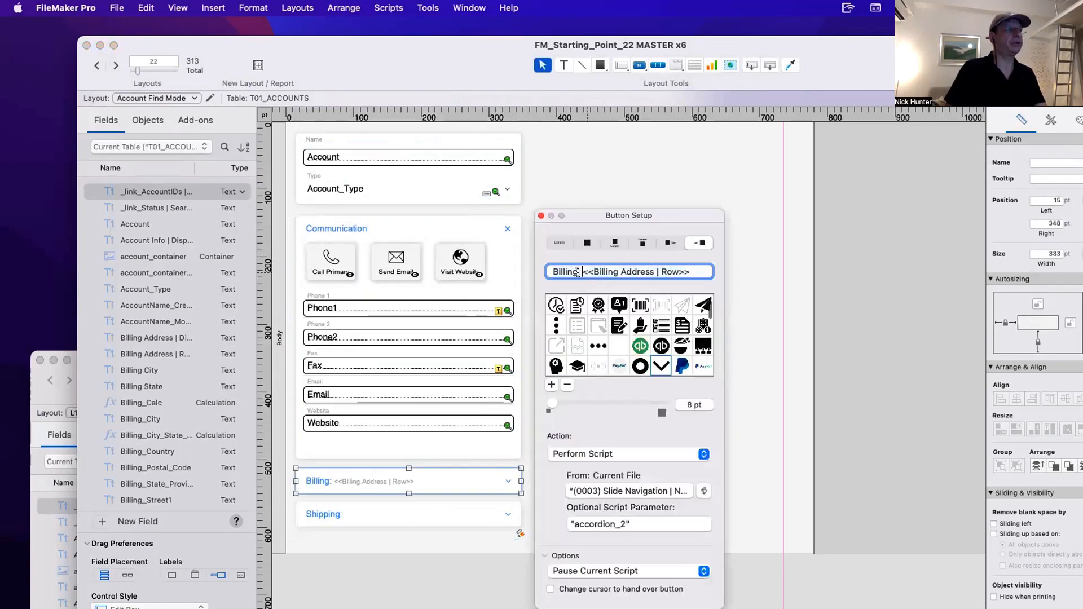
pyautogui.moveTo(579, 271); pyautogui.dragTo(586, 294)
pyautogui.press('BackSpace')
pyautogui.click(484, 246)
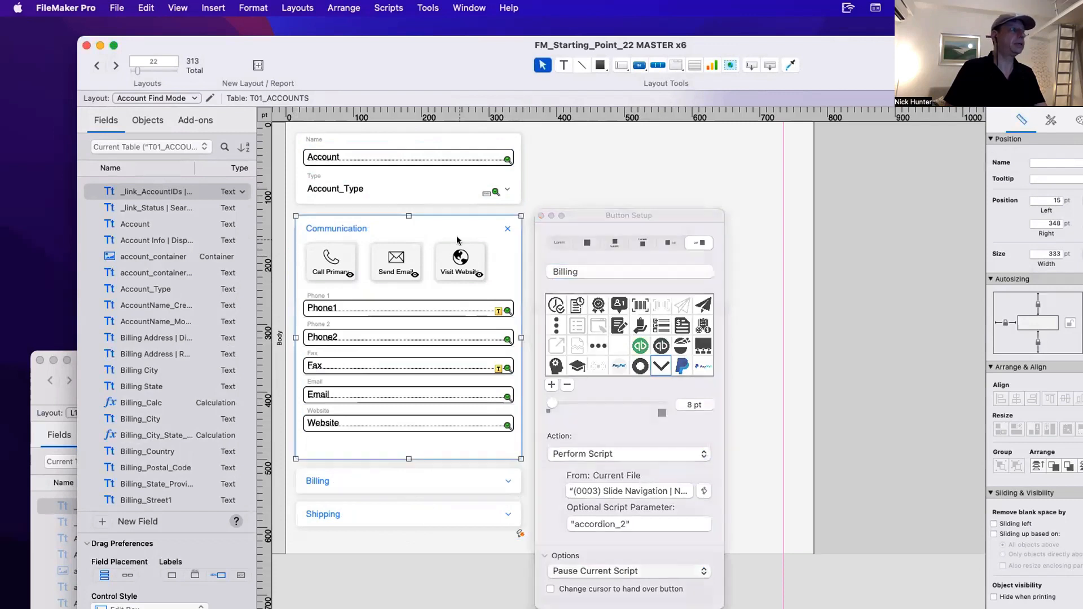
# Show slide 4 of the accordion and shorten its Shipping button's label to "Shipping".
pyautogui.doubleClick(463, 461)
pyautogui.click(646, 245)
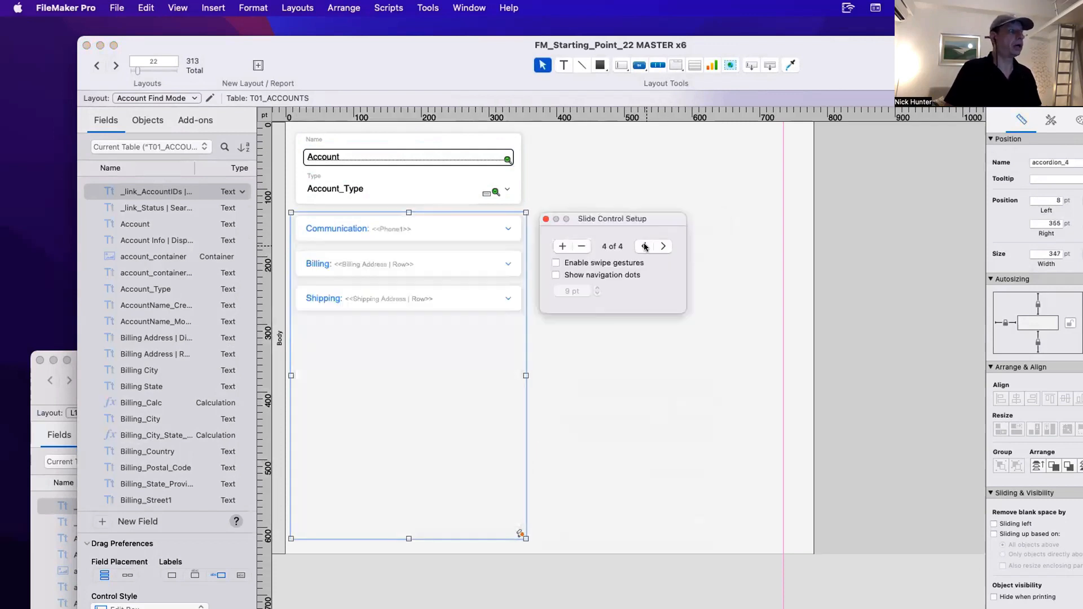
pyautogui.doubleClick(418, 300)
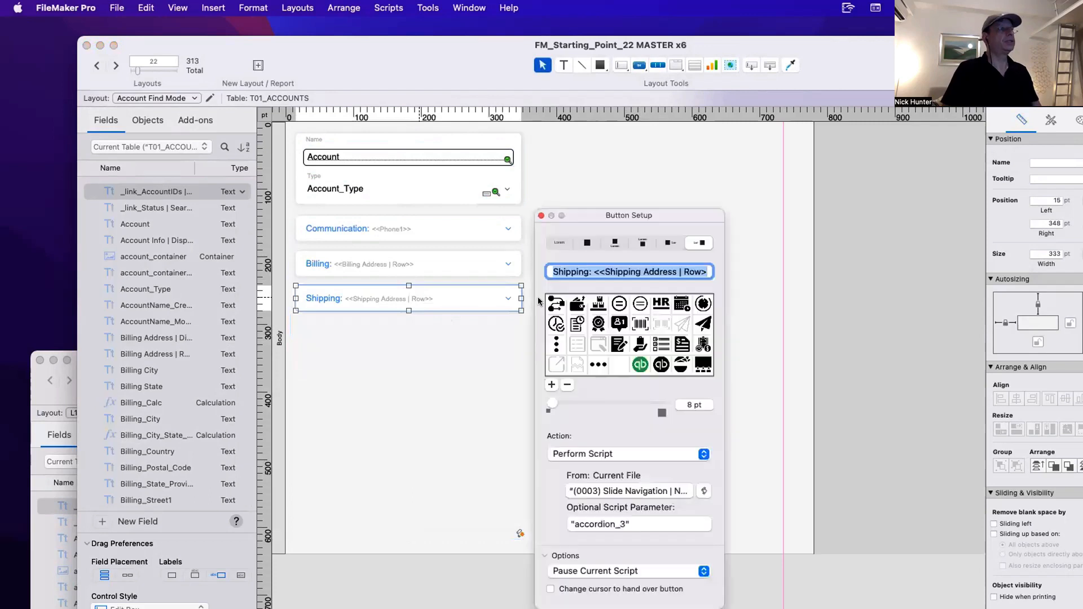
pyautogui.click(618, 272)
pyautogui.moveTo(708, 272); pyautogui.dragTo(588, 277)
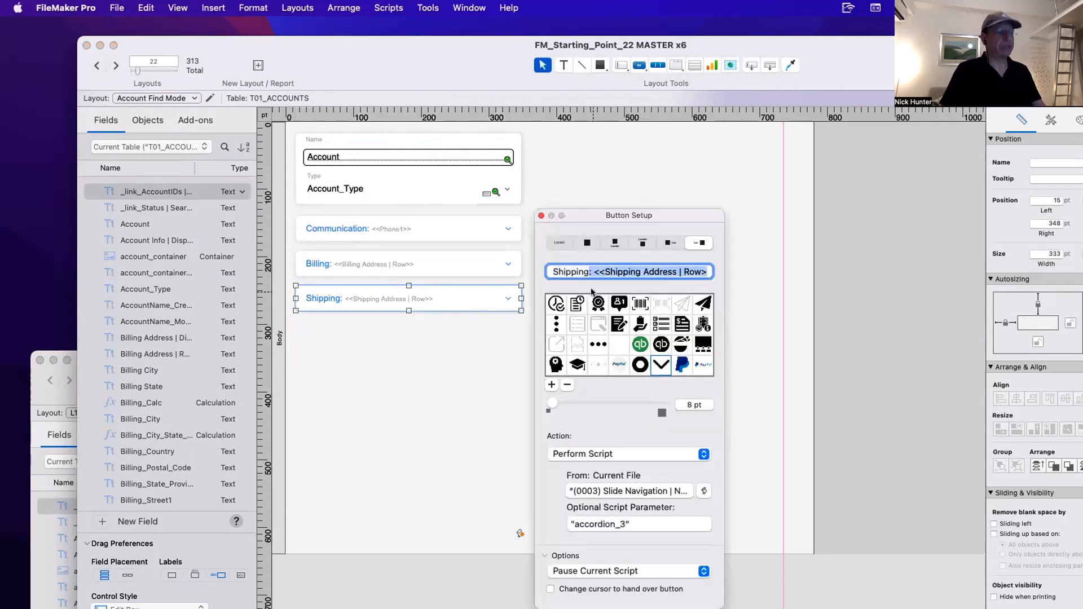
pyautogui.press('BackSpace')
# Shorten the Billing button's label on accordion slide 4 to "Billing".
pyautogui.click(430, 265)
pyautogui.doubleClick(455, 268)
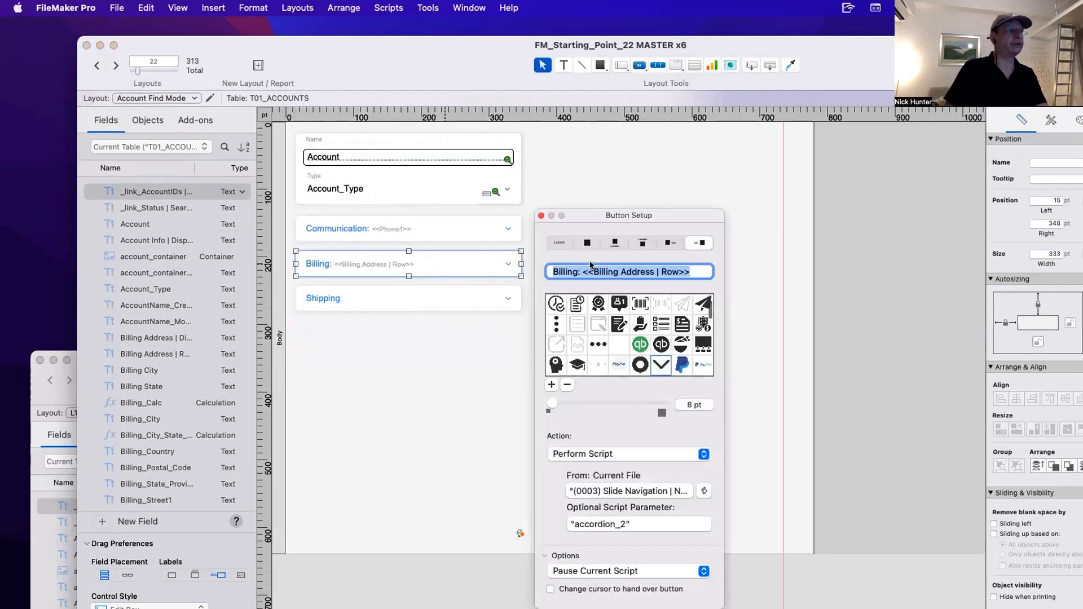
pyautogui.click(593, 271)
pyautogui.moveTo(579, 272); pyautogui.dragTo(705, 273)
pyautogui.press('BackSpace')
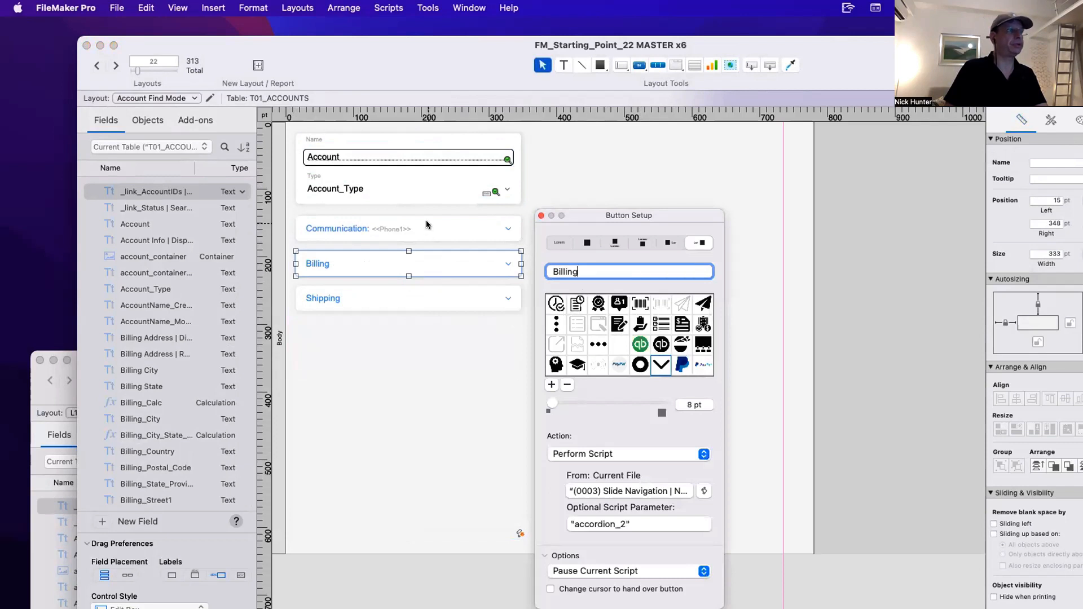
# Shorten the Communication button's label on accordion slide 4 to "Communication".
pyautogui.click(422, 228)
pyautogui.doubleClick(422, 229)
pyautogui.moveTo(618, 272); pyautogui.dragTo(615, 281)
pyautogui.press('BackSpace')
pyautogui.click(567, 177)
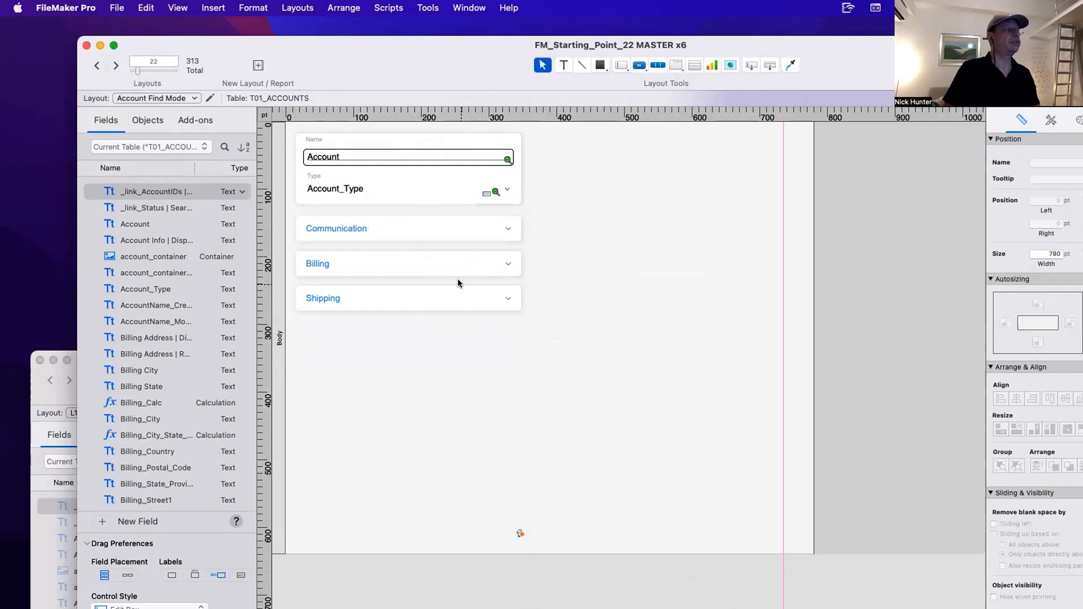
# Show slide 3 of the accordion and shorten its Billing button's label to "Billing".
pyautogui.doubleClick(458, 283)
pyautogui.click(645, 247)
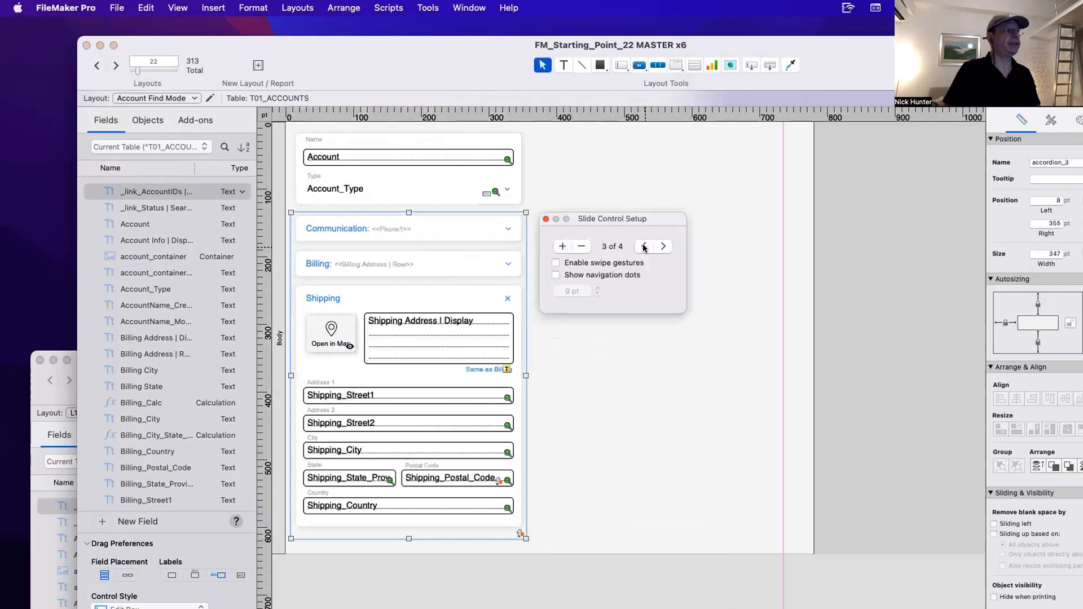
pyautogui.click(367, 263)
pyautogui.doubleClick(437, 260)
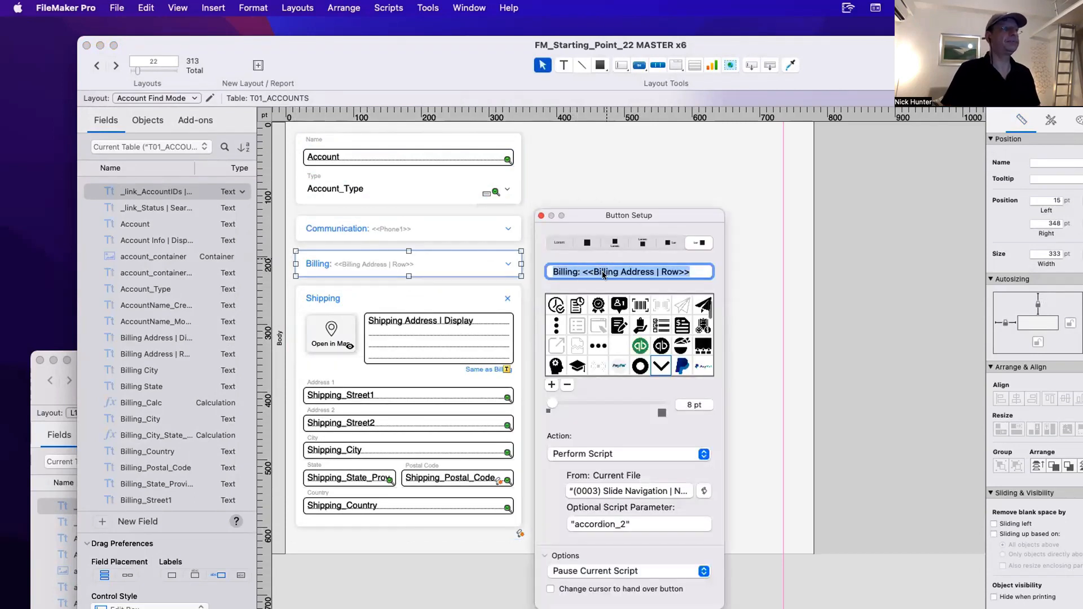
pyautogui.moveTo(574, 272); pyautogui.dragTo(692, 272)
pyautogui.press('BackSpace')
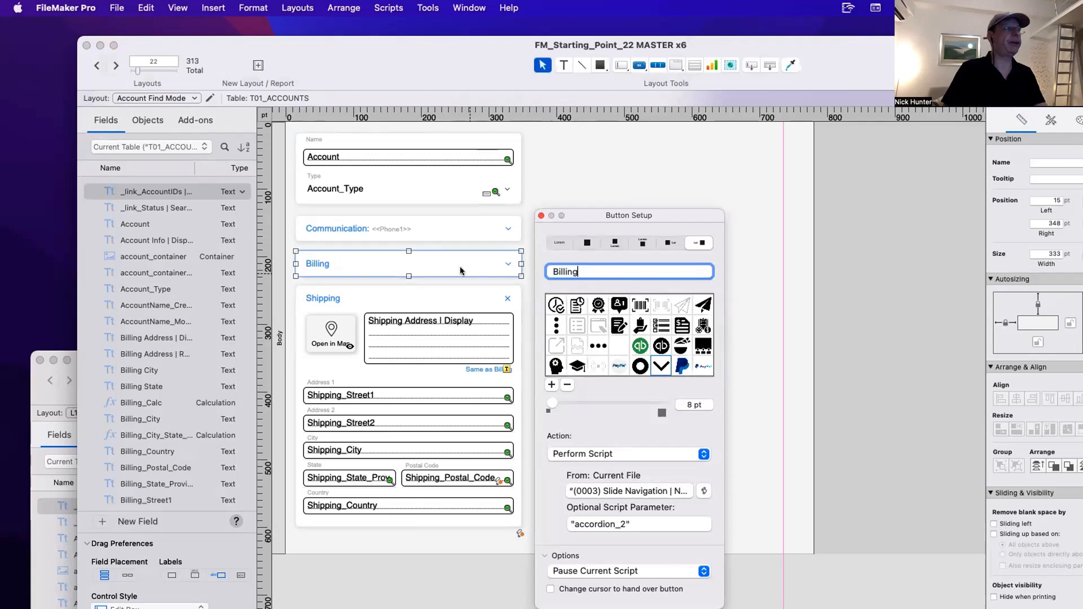
# Shorten the Communication button's label on the accordion's Shipping slide to "Communication".
pyautogui.click(414, 233)
pyautogui.doubleClick(415, 234)
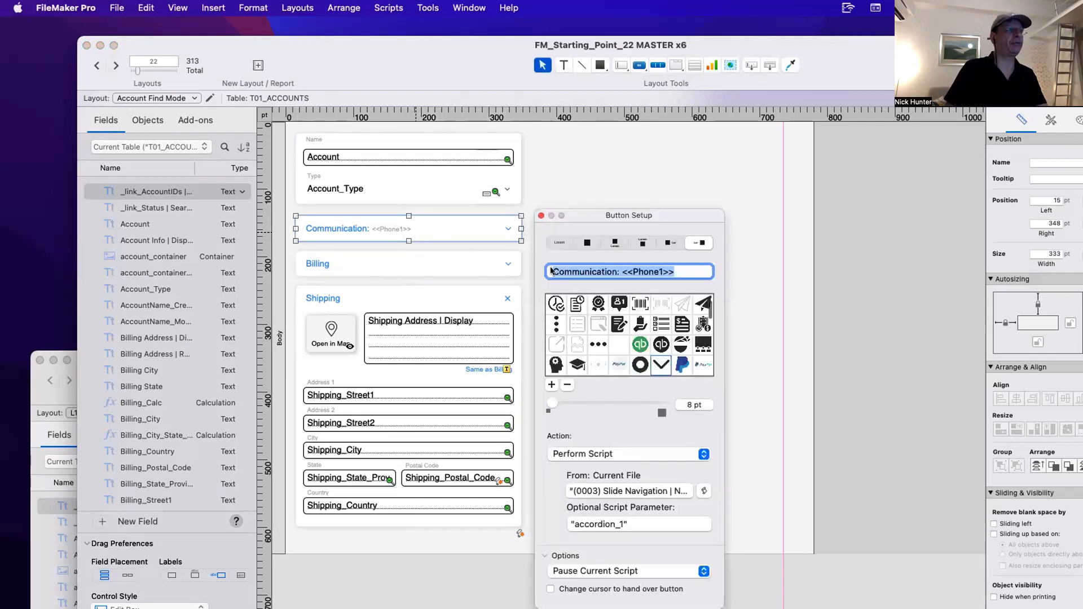
pyautogui.click(675, 272)
pyautogui.moveTo(675, 271); pyautogui.dragTo(618, 272)
pyautogui.press('BackSpace')
pyautogui.press('BackSpace')
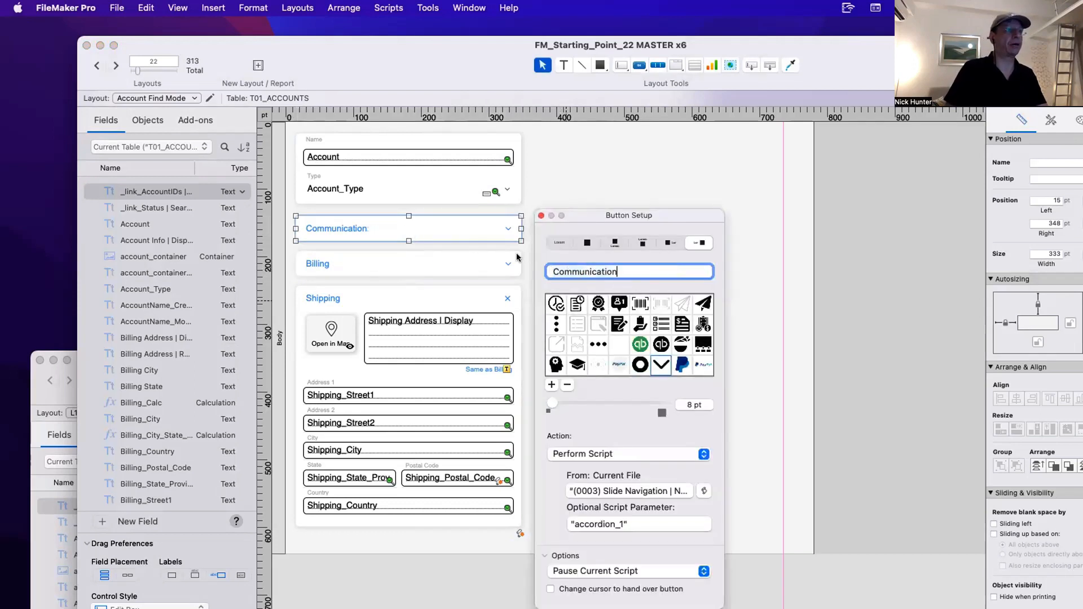
pyautogui.click(534, 183)
# Delete the Shipping Address display field, the Same as Billing link and the Open in Maps button from the Shipping slide.
pyautogui.click(467, 353)
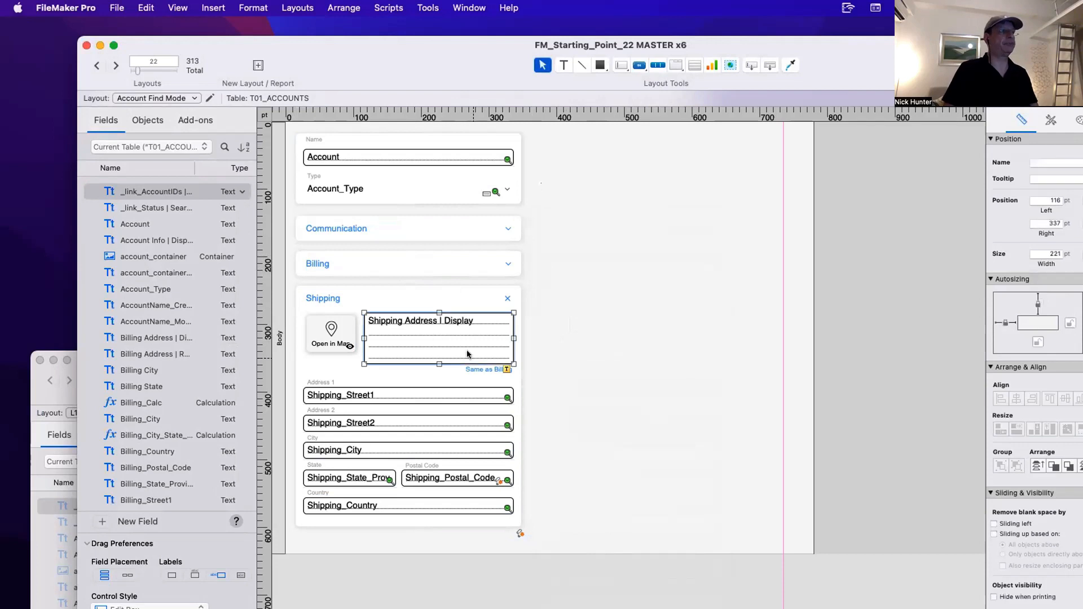
pyautogui.press('Delete')
pyautogui.click(334, 334)
pyautogui.press('Delete')
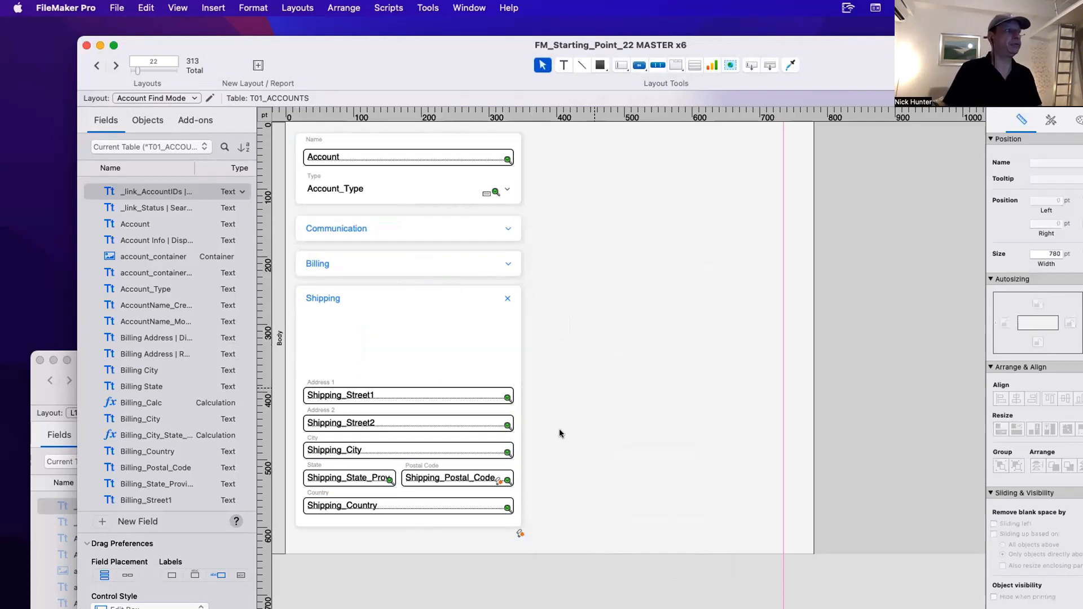
# Move all the Shipping address fields and their labels up to just below the Shipping heading.
pyautogui.moveTo(529, 520); pyautogui.dragTo(280, 353)
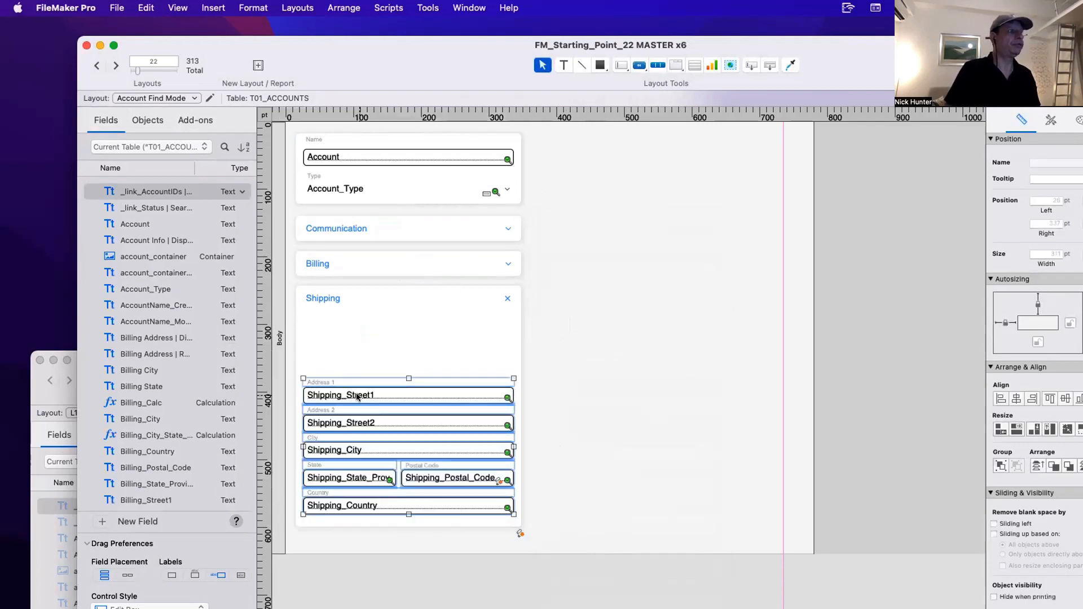
pyautogui.moveTo(354, 392); pyautogui.dragTo(354, 329)
pyautogui.click(404, 481)
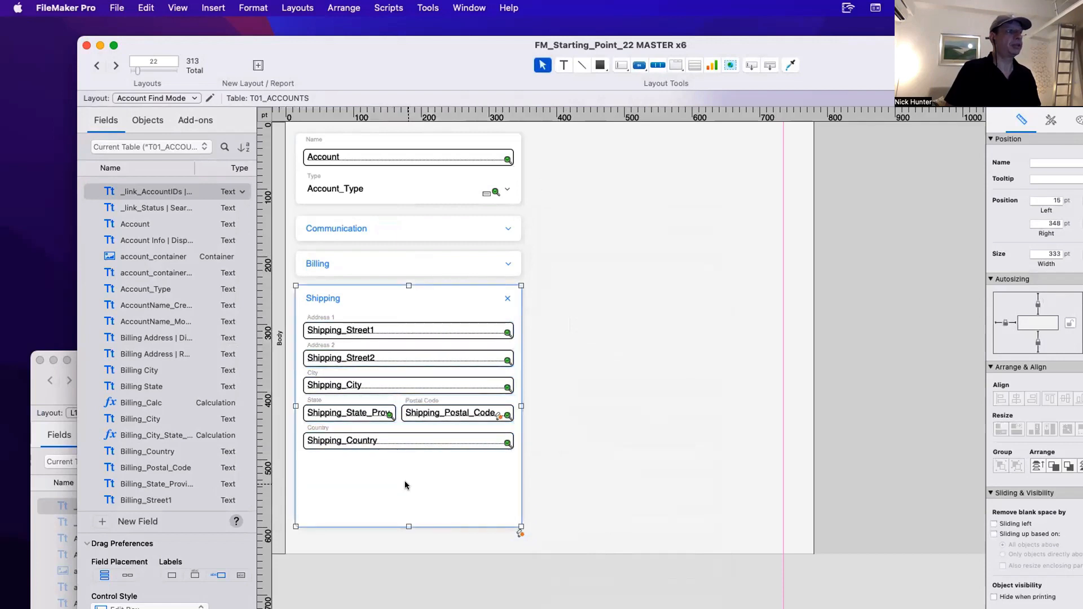
# On accordion slide 2, delete the Billing Address display field and Open in Maps button, and move the Billing fields up below the heading.
pyautogui.doubleClick(425, 527)
pyautogui.click(642, 247)
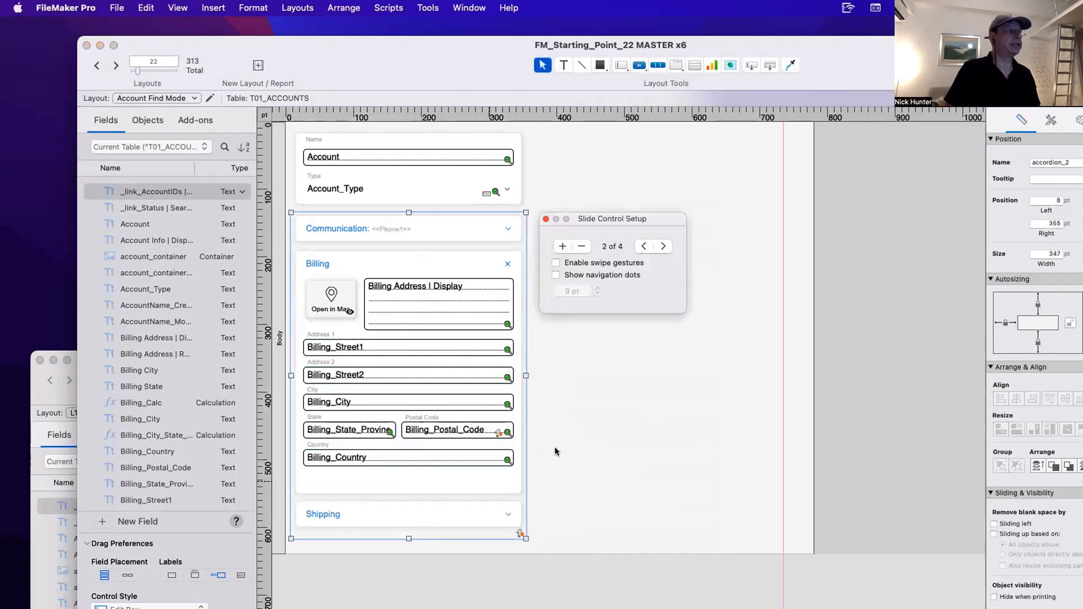
pyautogui.click(438, 315)
pyautogui.keyDown('shift'); pyautogui.click(338, 306); pyautogui.keyUp('shift')
pyautogui.press('BackSpace')
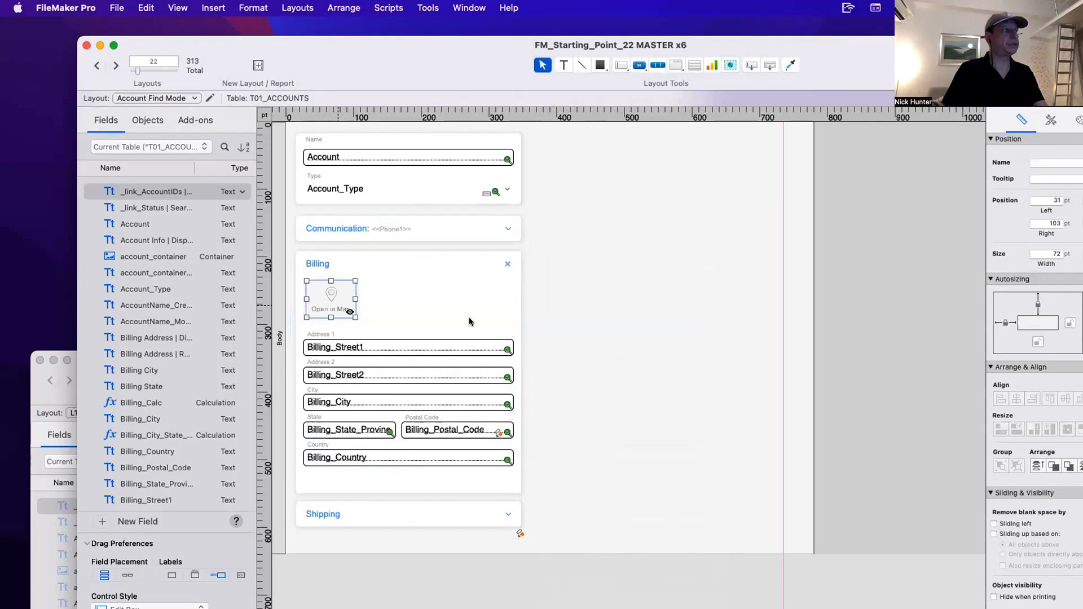
pyautogui.moveTo(559, 484); pyautogui.dragTo(345, 295)
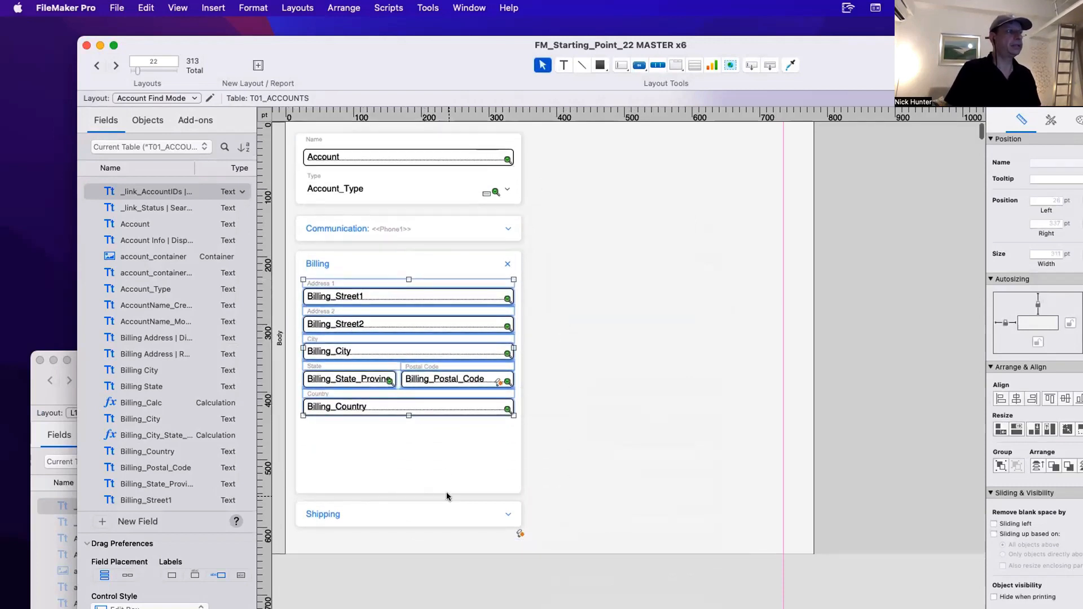
# Show slide 1 of the accordion and delete the Call Primary, Send Email and Visit Website buttons.
pyautogui.doubleClick(446, 496)
pyautogui.click(641, 246)
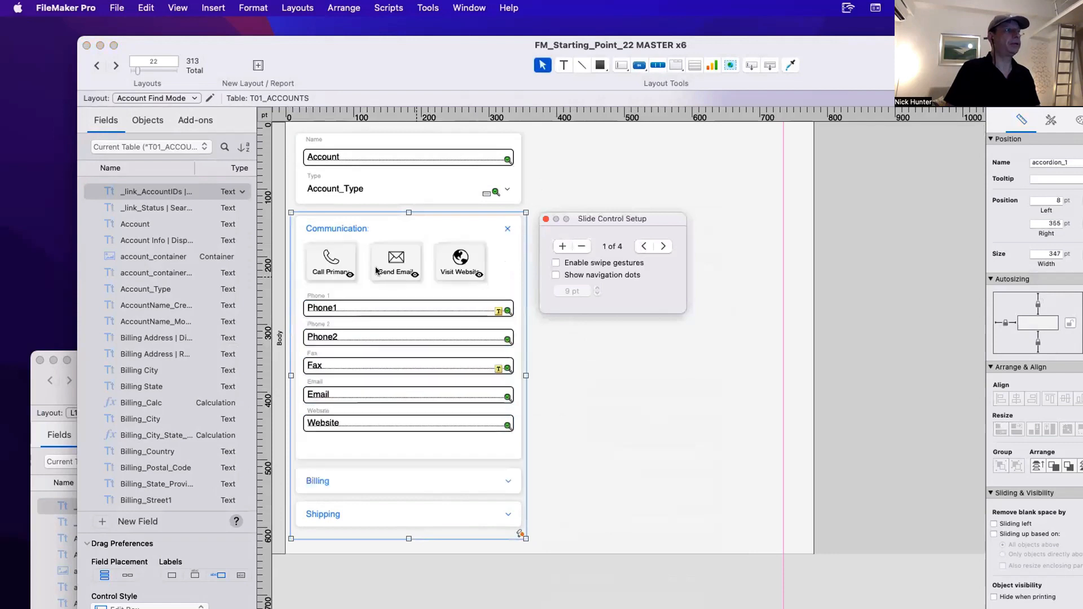
pyautogui.click(558, 282)
pyautogui.moveTo(556, 304); pyautogui.dragTo(267, 235)
pyautogui.keyDown('shift'); pyautogui.click(326, 295); pyautogui.keyUp('shift')
pyautogui.press('Delete')
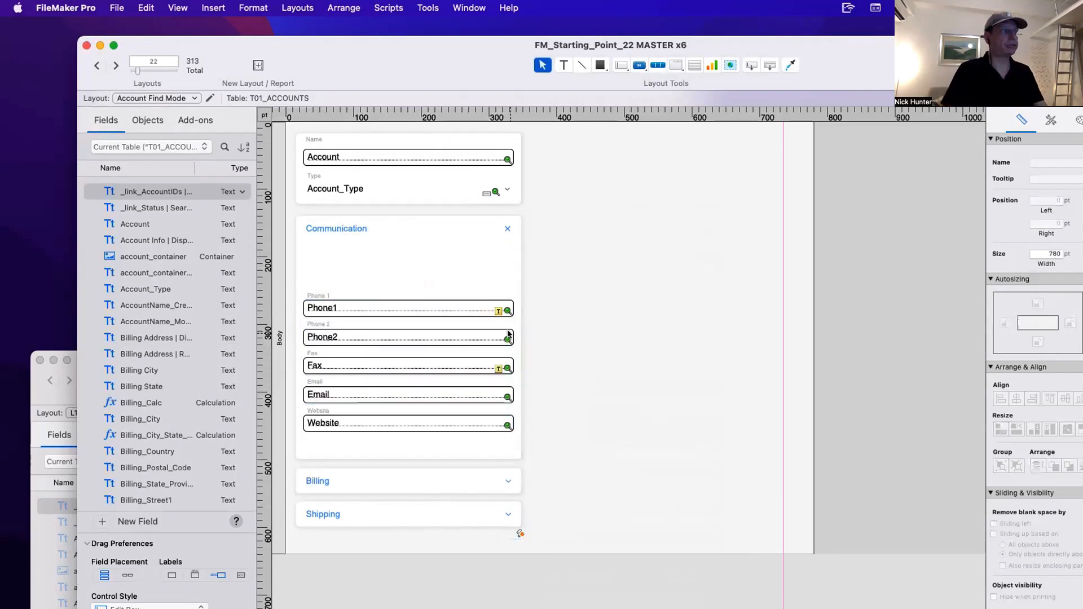
# Move the Phone, Fax, Email and Website fields up to just below the Communication heading and save the layout.
pyautogui.moveTo(552, 447); pyautogui.dragTo(332, 253)
pyautogui.click(544, 293)
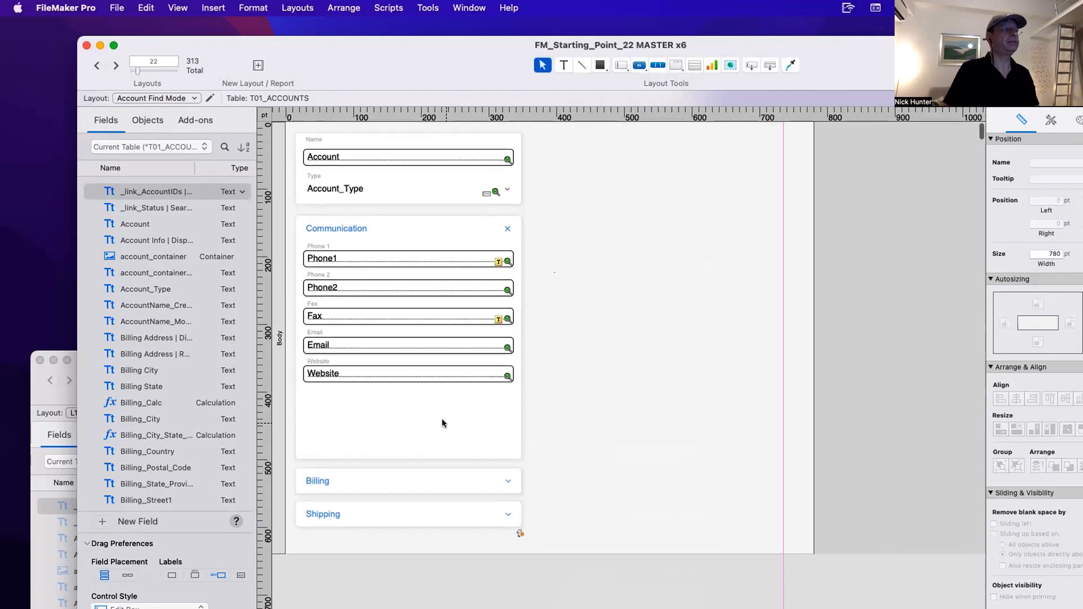
pyautogui.press('super+s')
# Switch the layout to Browse mode and test the accordion by opening its Communication, Billing and Shipping sections.
pyautogui.press('super+b')
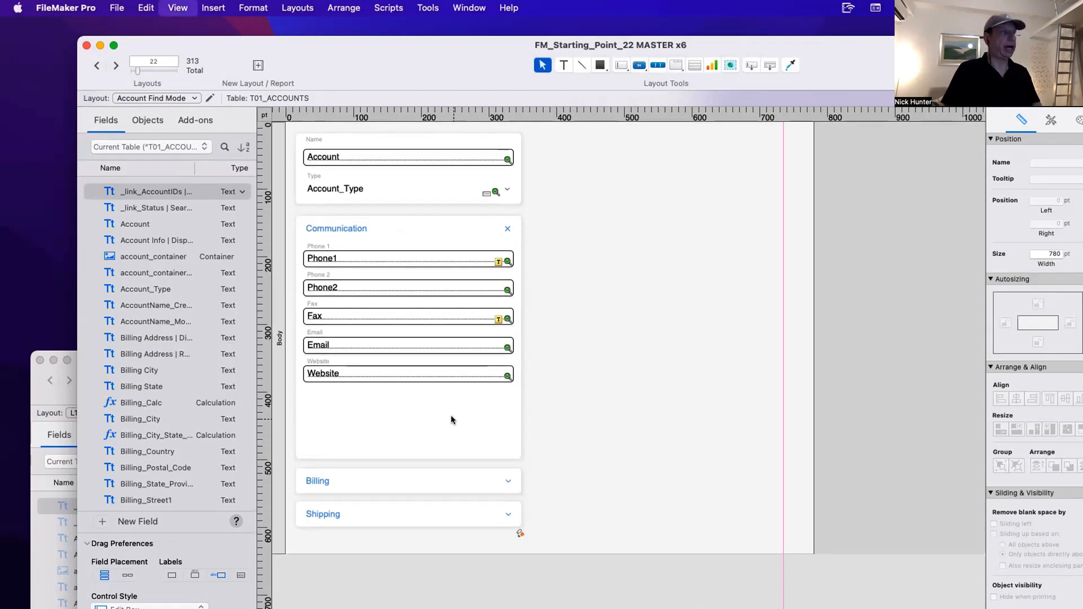
pyautogui.click(364, 209)
pyautogui.click(363, 283)
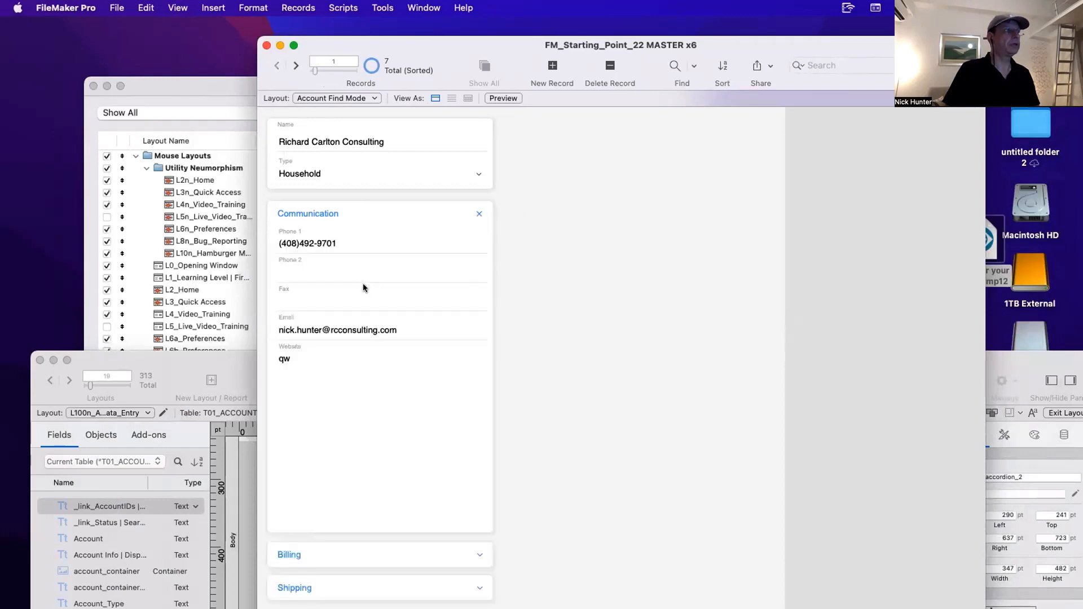
pyautogui.click(366, 552)
pyautogui.click(345, 586)
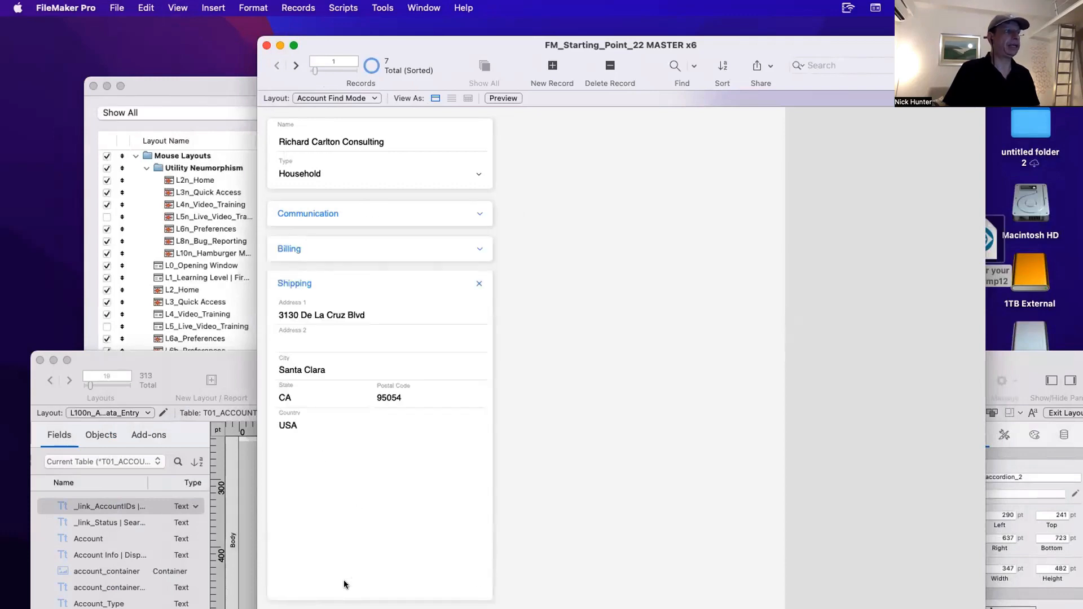
# Check entry into the Shipping section's Country and State fields, and bring up the record sort dialog without changing its settings.
pyautogui.click(312, 427)
pyautogui.click(329, 391)
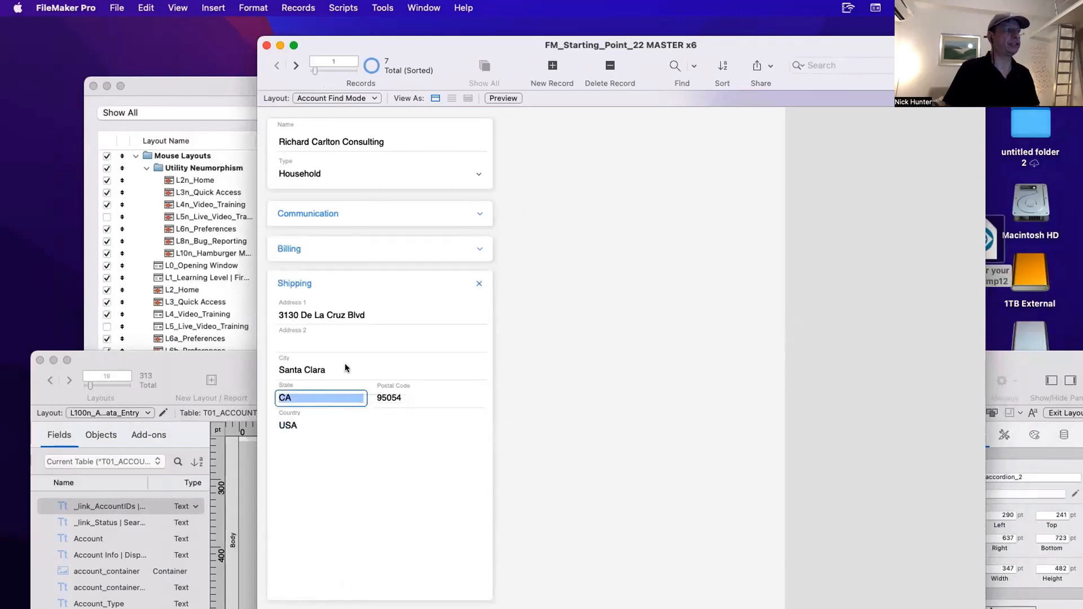
pyautogui.press('Tab')
pyautogui.press('super+s')
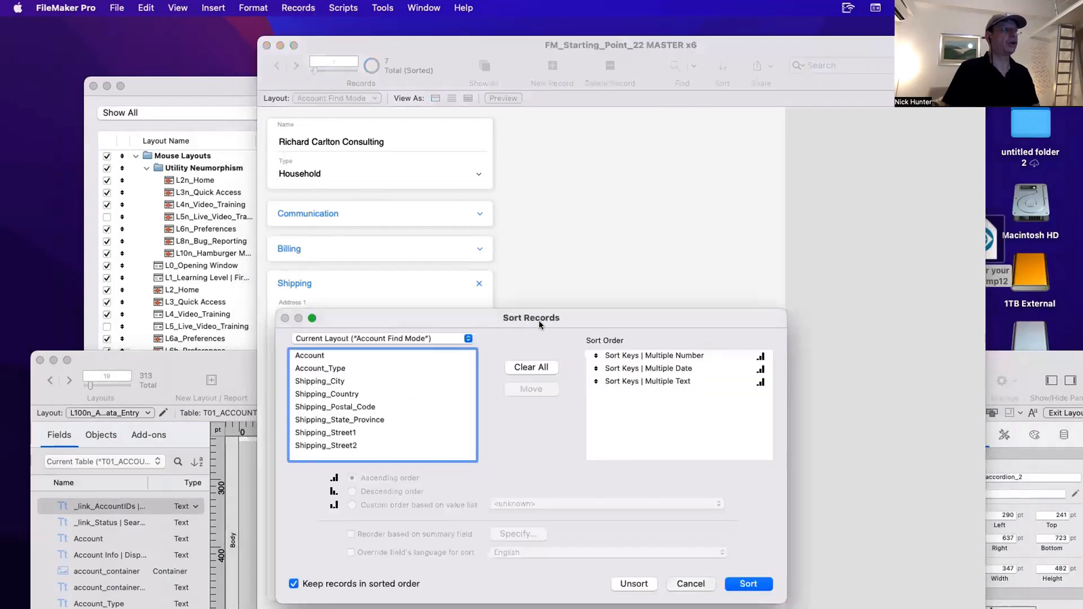
pyautogui.press('Return')
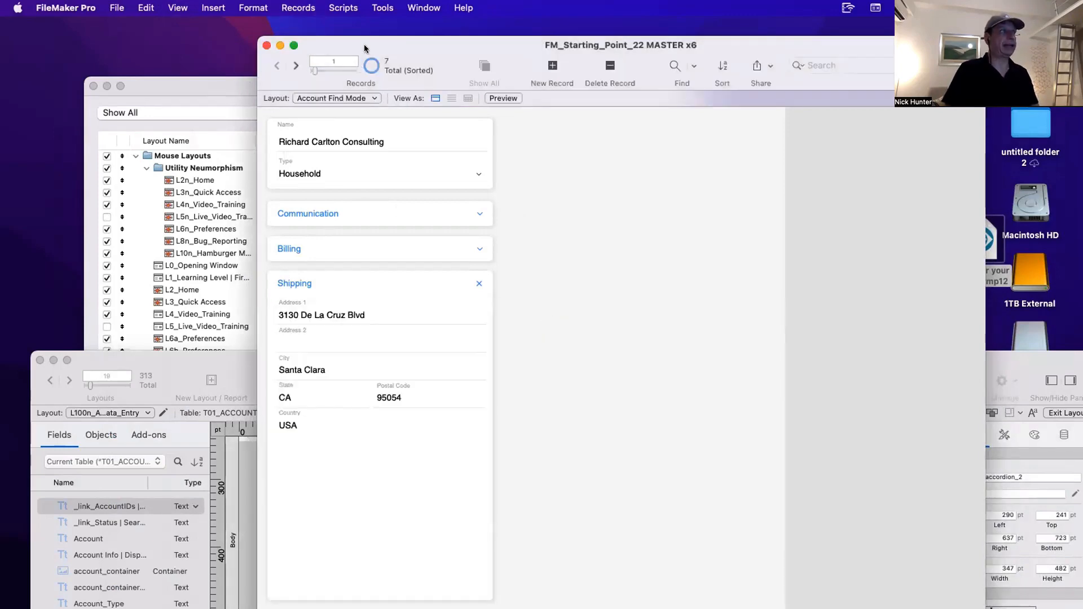
# Arrange the Account Find Mode window beside the accounts data entry layout window so both are visible, and activate the Account Find Mode window.
pyautogui.moveTo(363, 44); pyautogui.dragTo(489, 64)
pyautogui.scroll(5, 278, 449)
pyautogui.scroll(3, 278, 449)
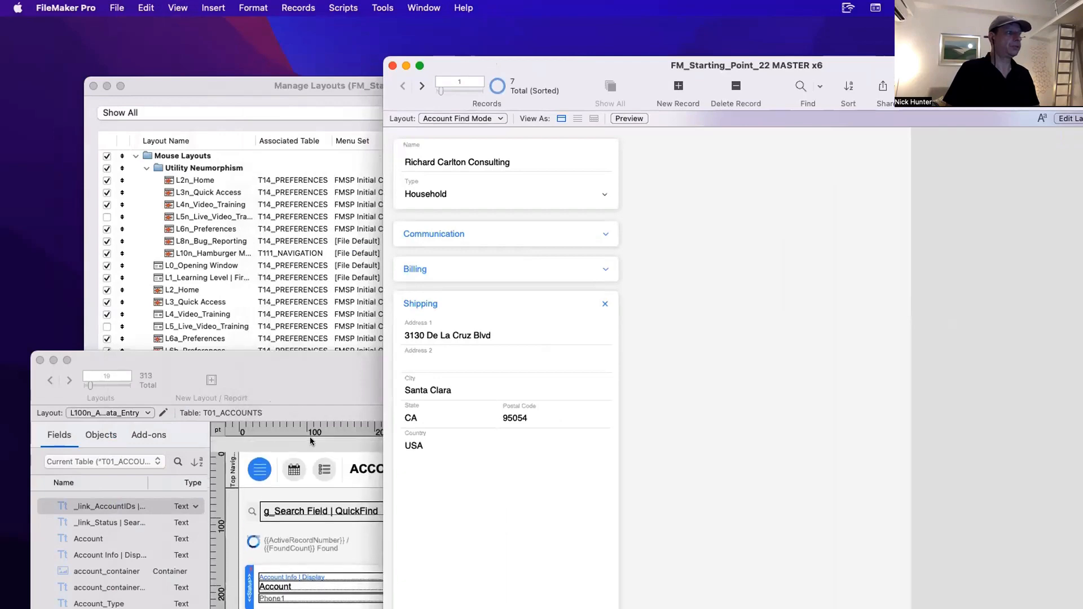
pyautogui.moveTo(326, 374); pyautogui.dragTo(268, 248)
pyautogui.click(649, 170)
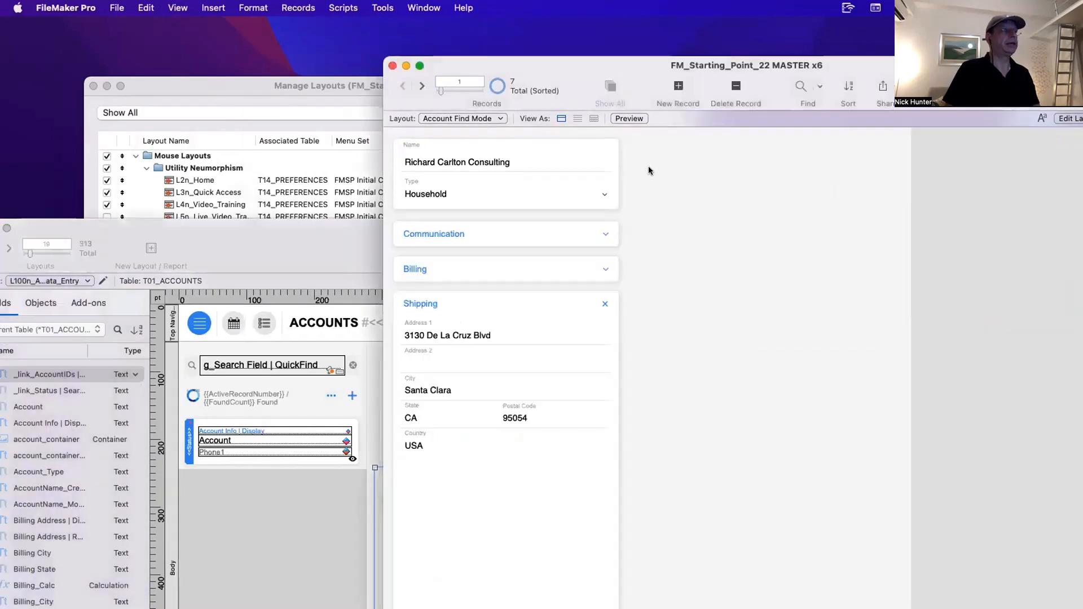
# Enter Find mode on the Account Find Mode layout, test opening and closing the accordion sections, and return to Browse mode.
pyautogui.press('super+f')
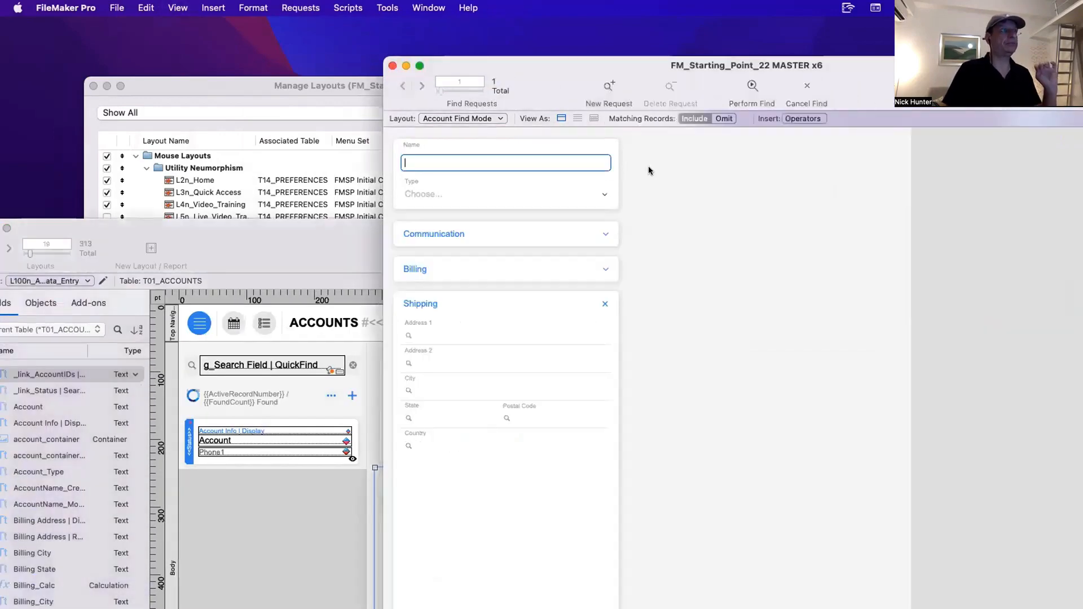
pyautogui.click(492, 265)
pyautogui.click(472, 306)
pyautogui.click(479, 233)
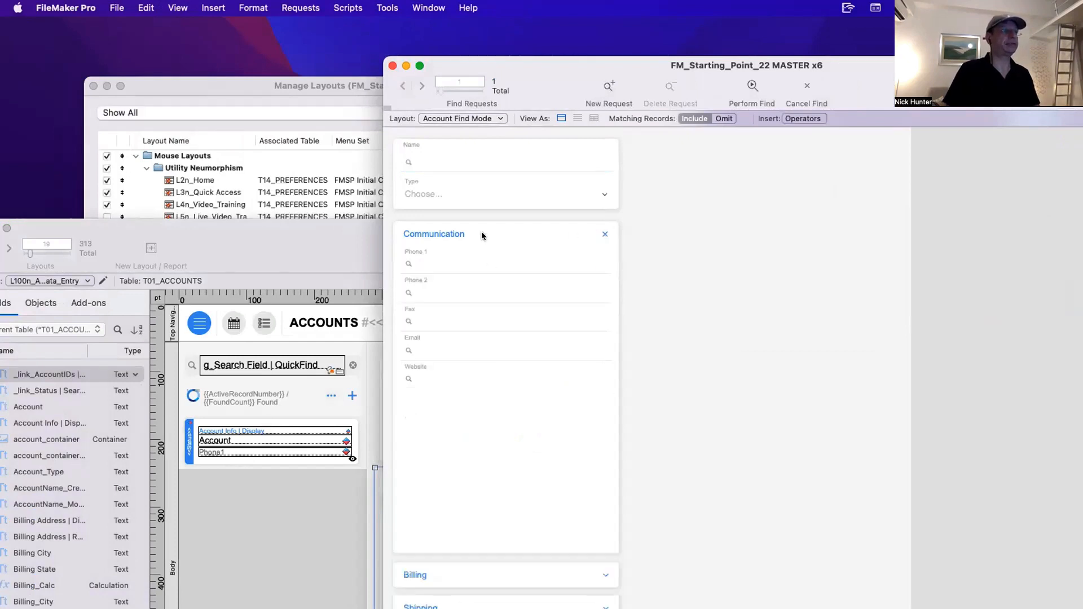
pyautogui.click(469, 261)
pyautogui.click(482, 239)
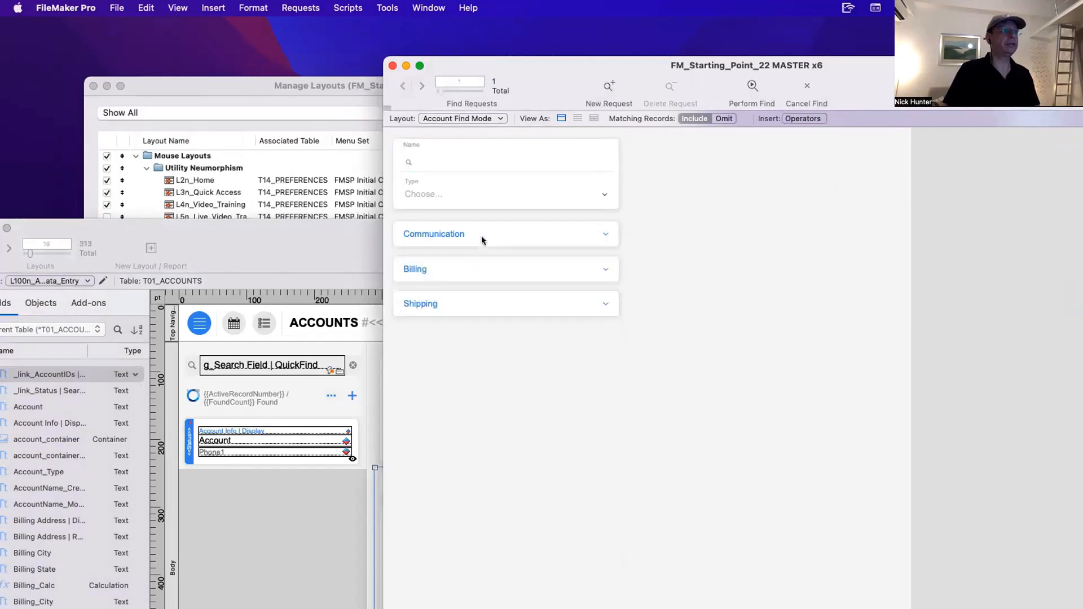
pyautogui.click(479, 265)
pyautogui.click(467, 271)
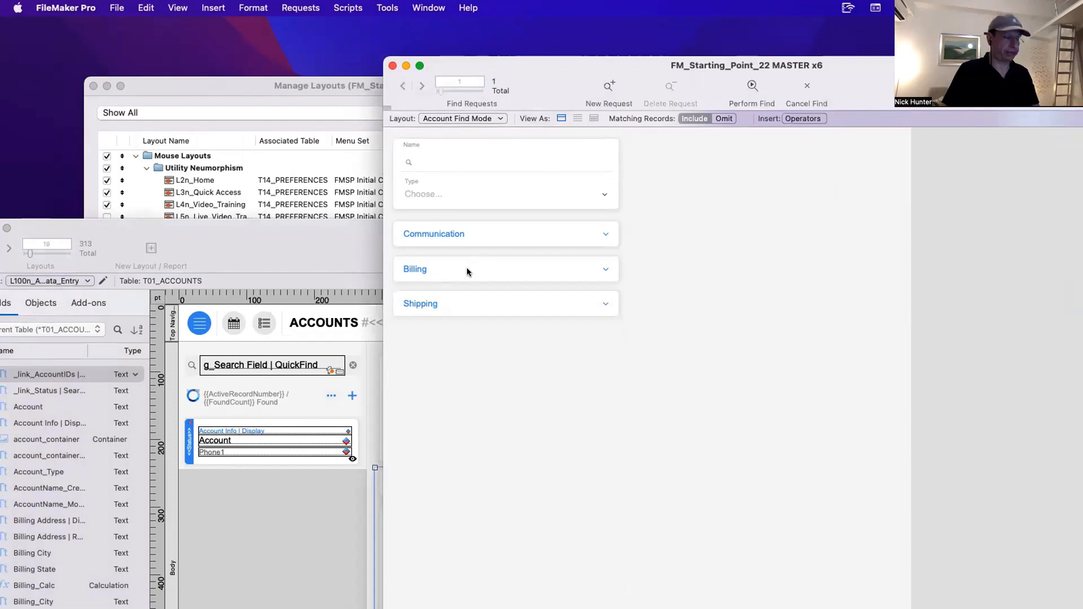
pyautogui.press('Return')
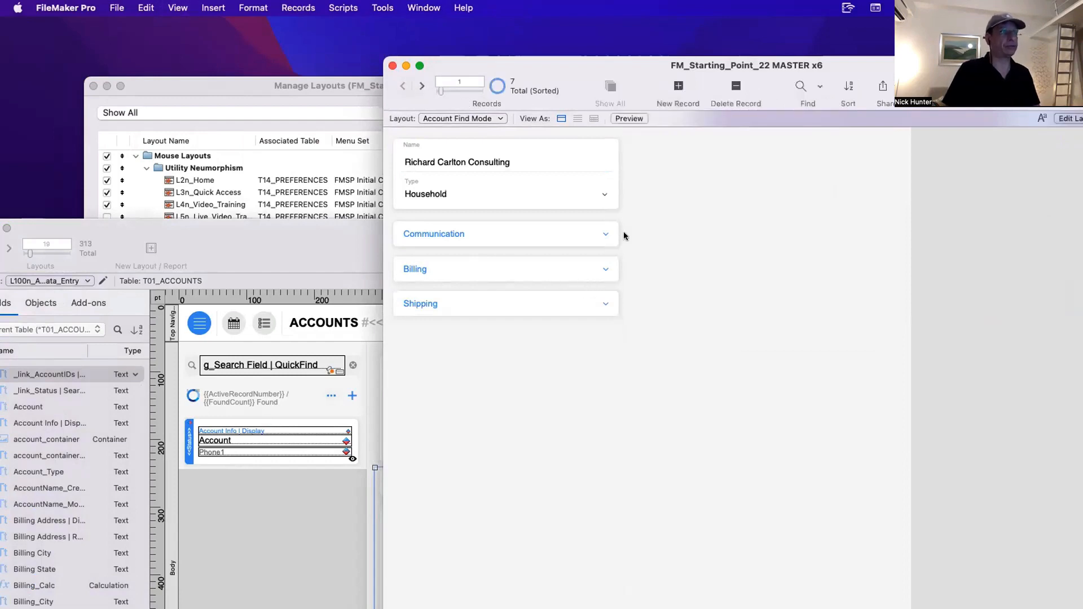
pyautogui.moveTo(536, 73); pyautogui.dragTo(472, 40)
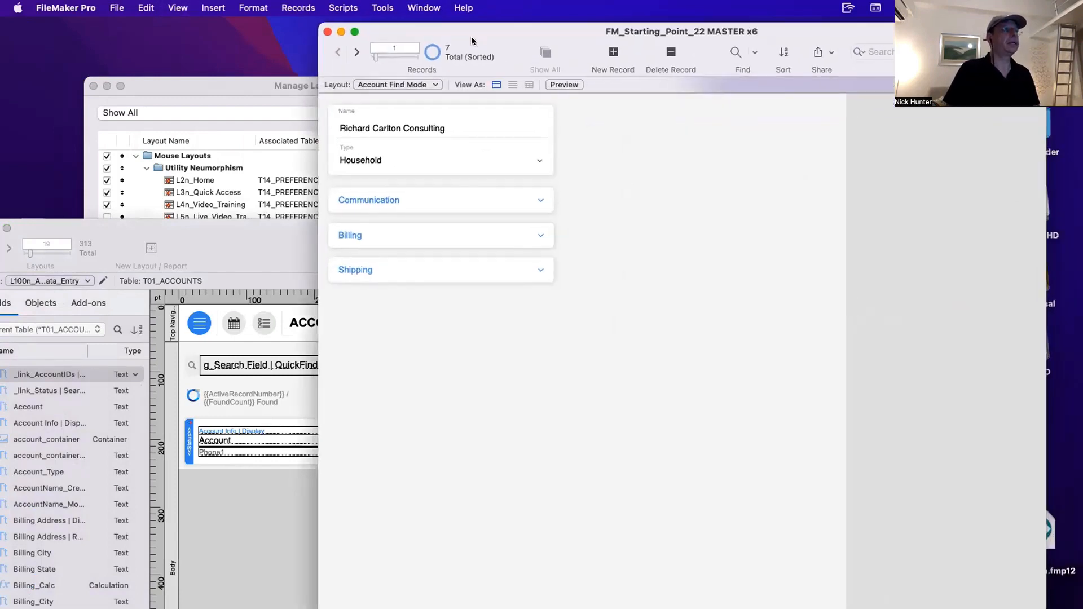
# Reposition the Account Find Mode window and the accounts data entry layout window, leaving the data entry layout in front.
pyautogui.click(289, 345)
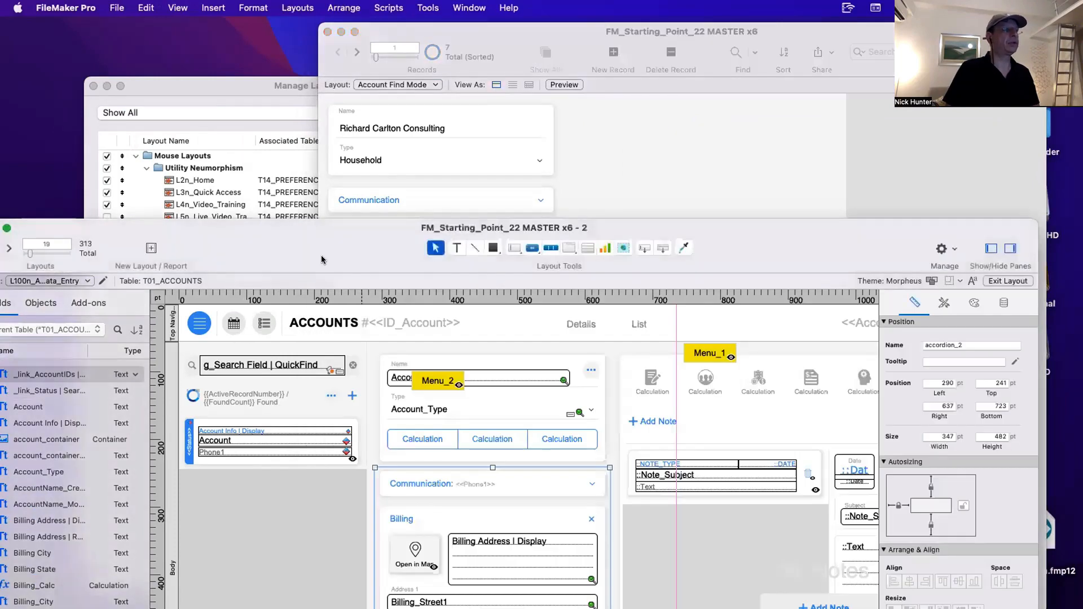
pyautogui.moveTo(316, 228); pyautogui.dragTo(290, 107)
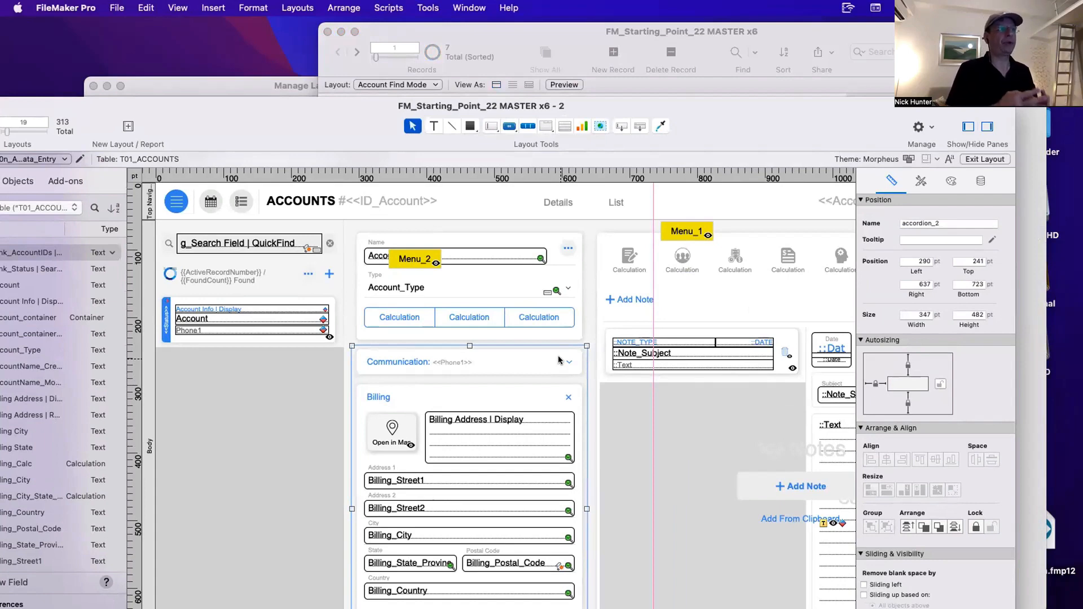
pyautogui.click(635, 29)
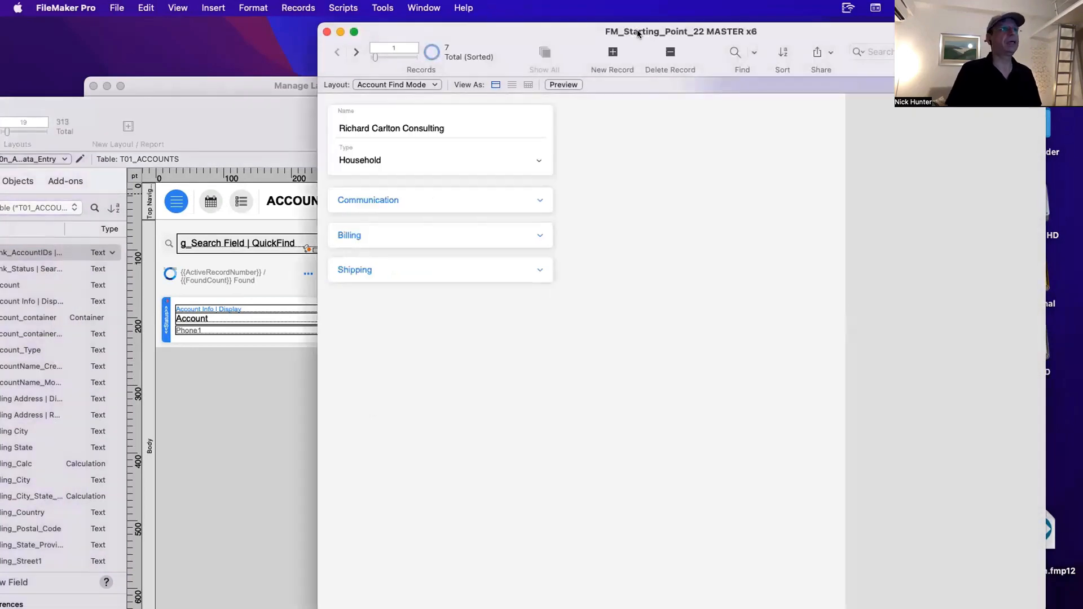
pyautogui.moveTo(637, 30); pyautogui.dragTo(744, 53)
pyautogui.moveTo(339, 135); pyautogui.dragTo(380, 103)
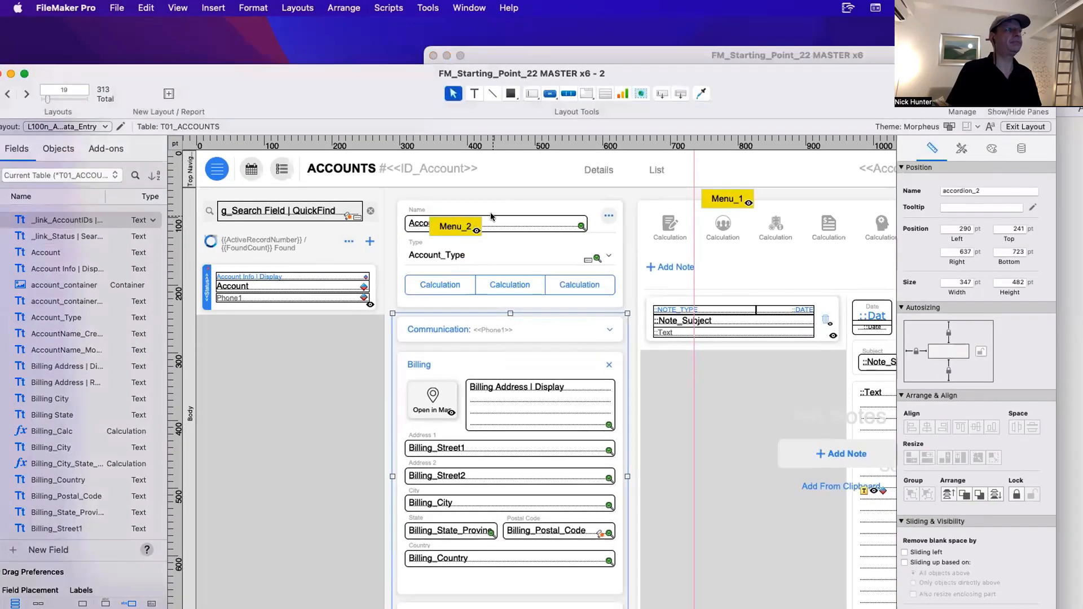
pyautogui.hscroll(5, 490, 216)
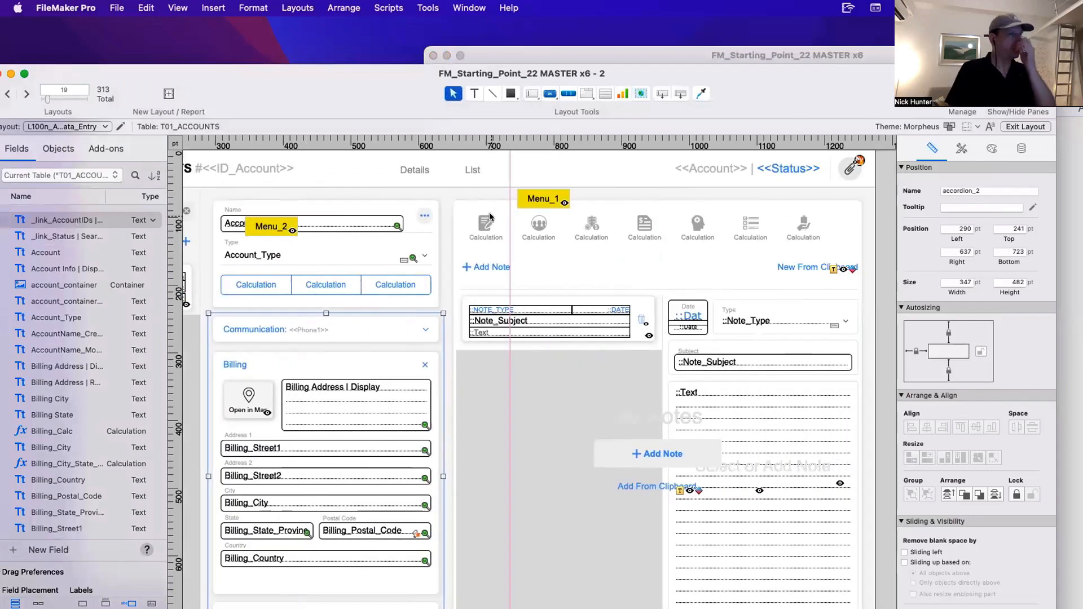
pyautogui.hscroll(-5, 339, 218)
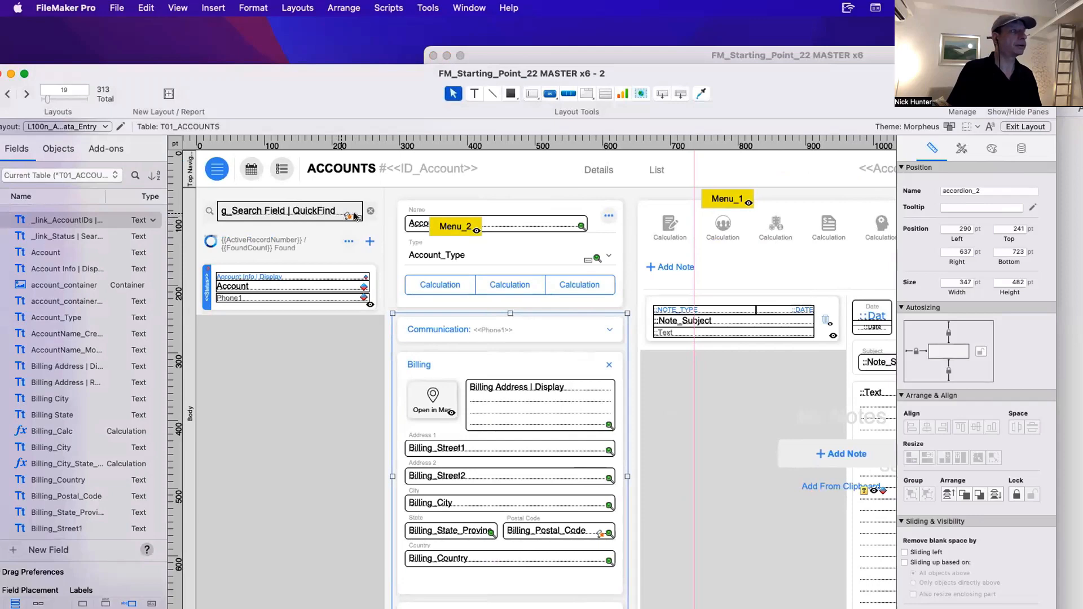
# Narrow the quick find field to about 112 pt, move its clear icon next to it, and shorten the search background to match.
pyautogui.click(351, 215)
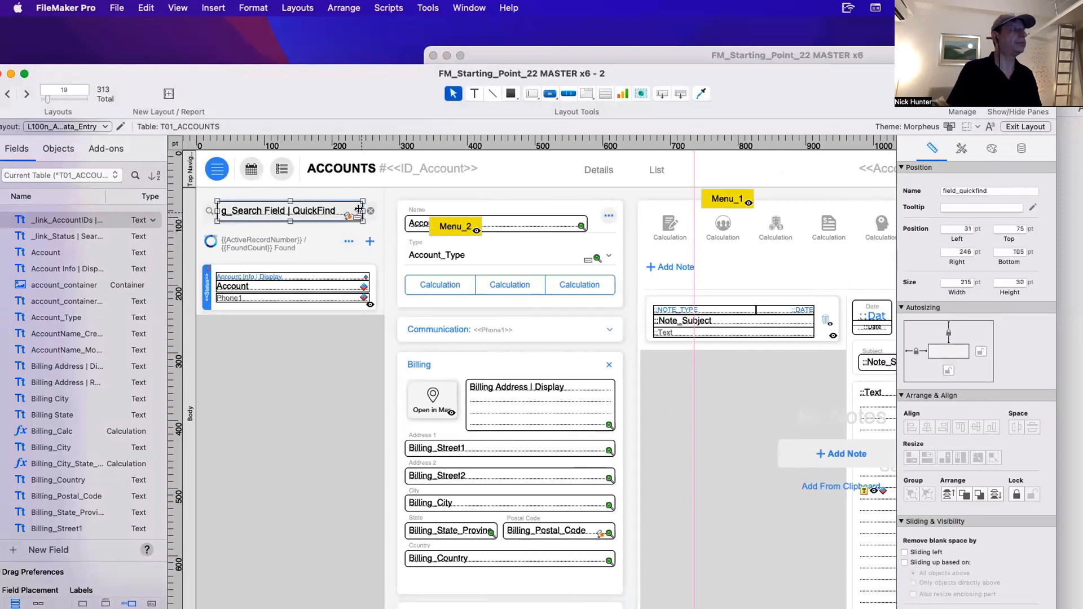
pyautogui.moveTo(363, 210); pyautogui.dragTo(293, 212)
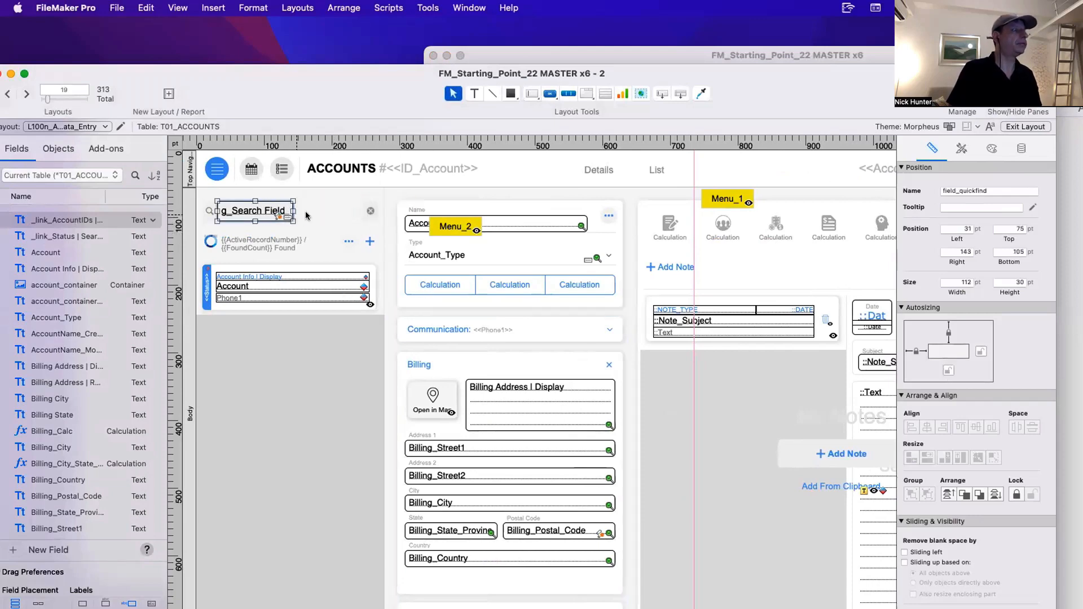
pyautogui.click(364, 214)
pyautogui.moveTo(364, 215); pyautogui.dragTo(299, 214)
pyautogui.press('super+z')
pyautogui.click(357, 213)
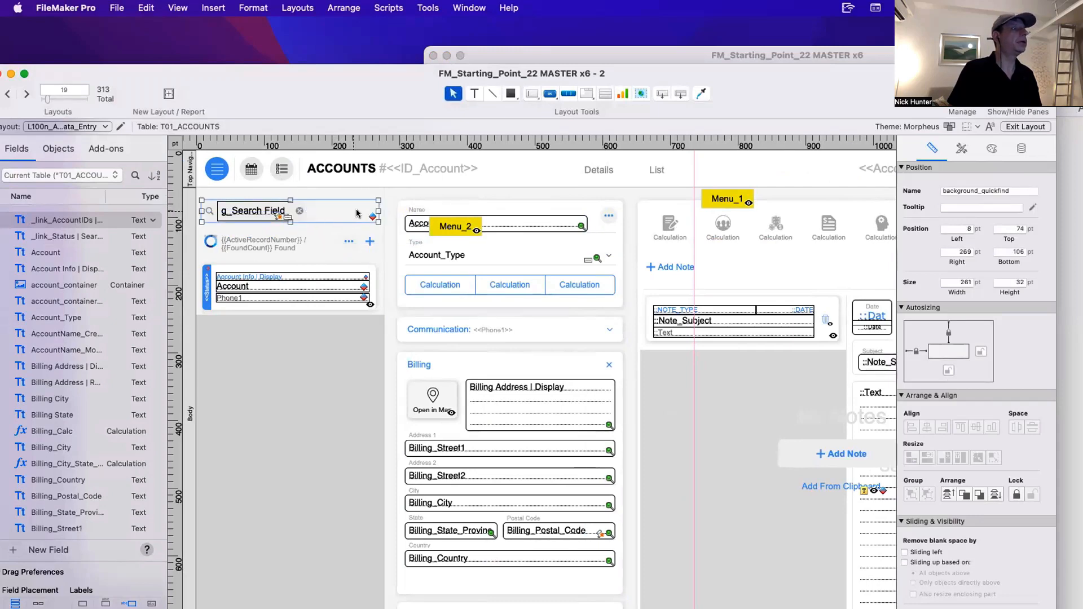
pyautogui.moveTo(375, 212); pyautogui.dragTo(302, 212)
pyautogui.click(327, 224)
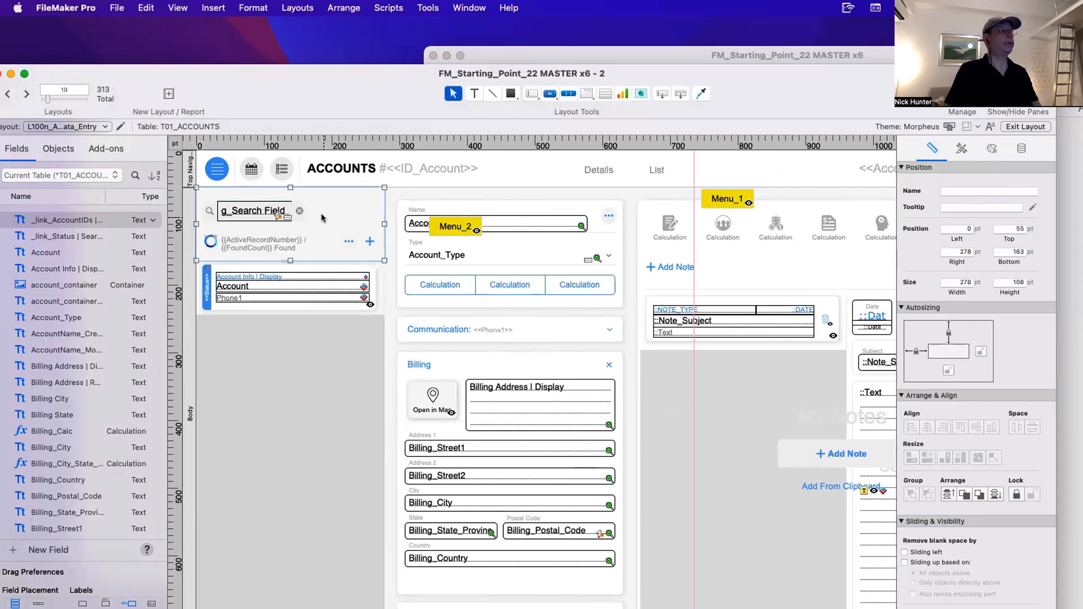
# Draw a button about 121 by 23 pt above the account Name field and label it Advanced.
pyautogui.click(550, 93)
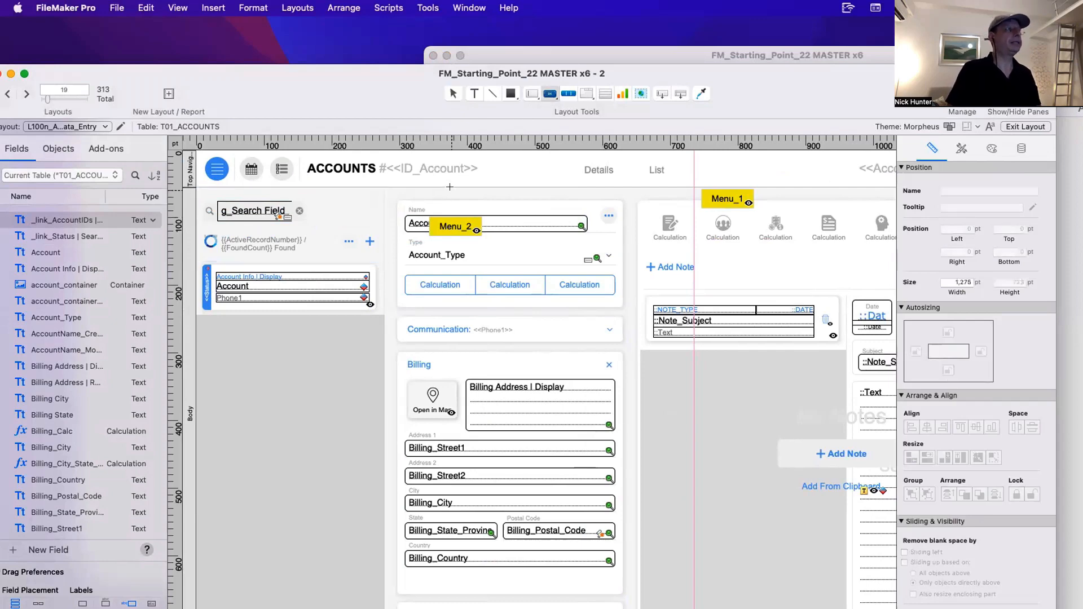
pyautogui.moveTo(452, 191); pyautogui.dragTo(530, 203)
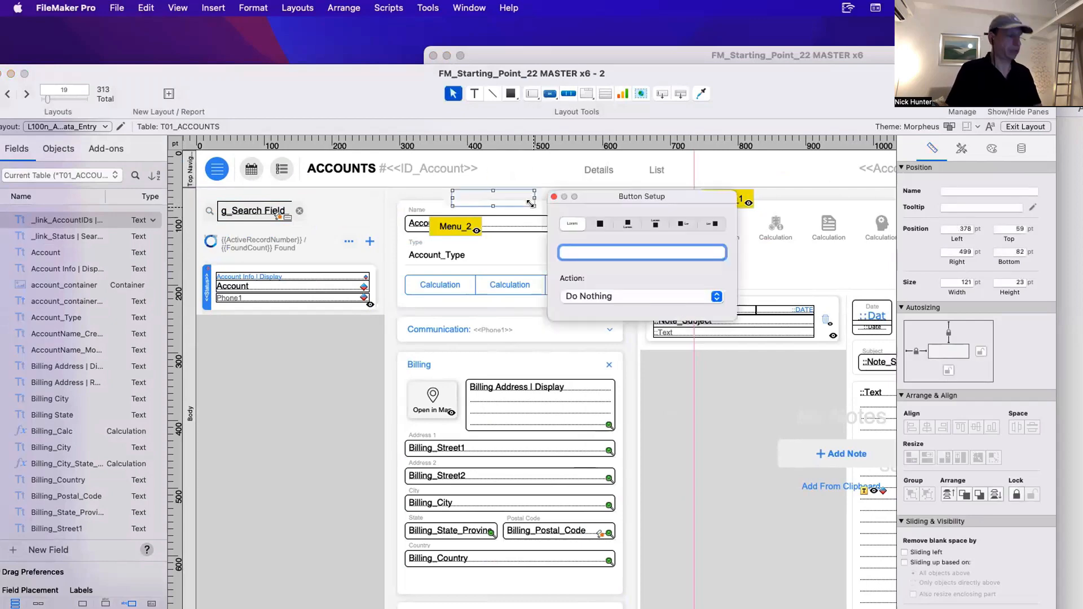
pyautogui.write('Advanced')
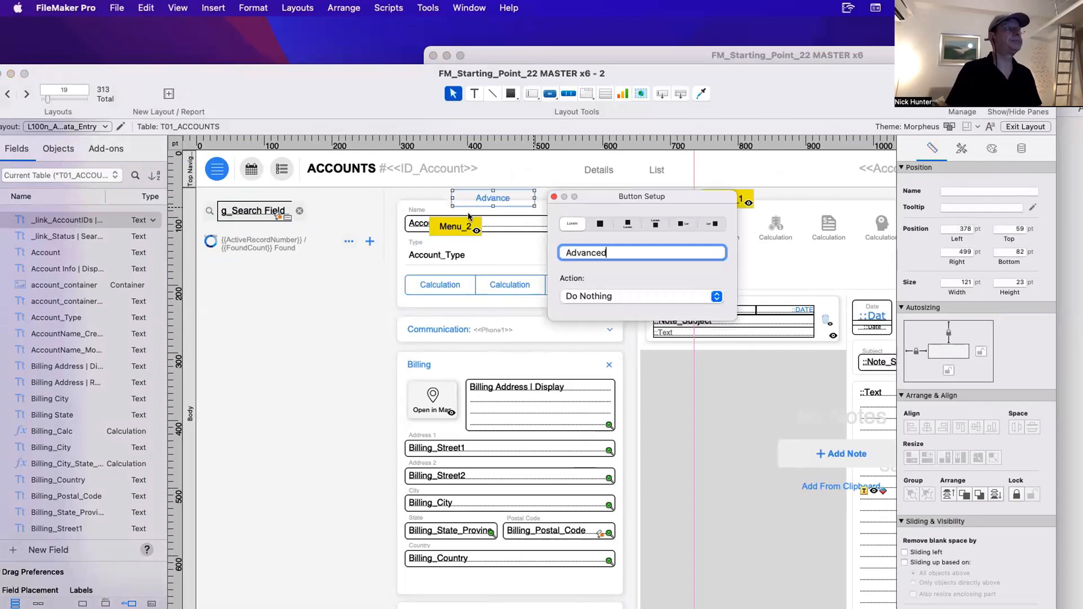
pyautogui.hscroll(1, 468, 215)
pyautogui.click(492, 211)
# Move the Advanced button beside the quick find field's clear icon and narrow it to about 93 pt.
pyautogui.click(507, 198)
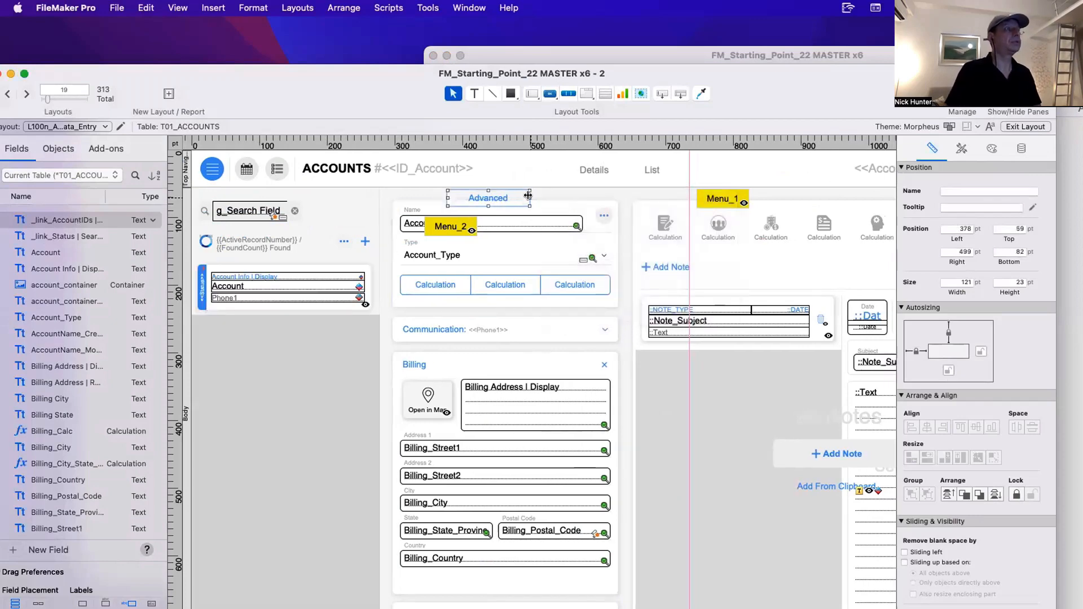
pyautogui.moveTo(529, 198); pyautogui.dragTo(309, 210)
pyautogui.hscroll(-1, 371, 212)
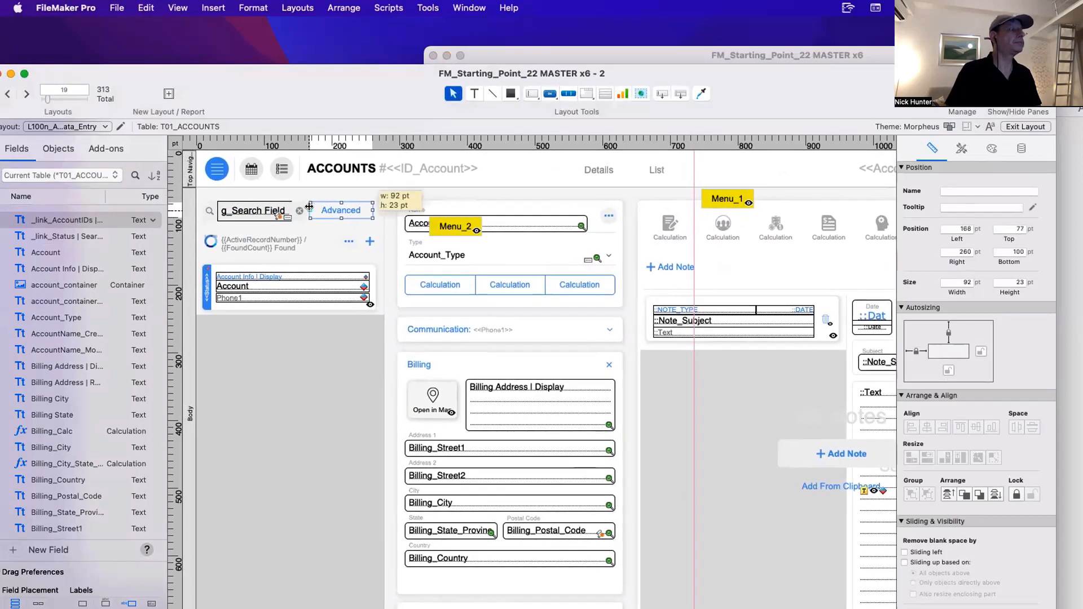
pyautogui.doubleClick(342, 212)
pyautogui.click(342, 212)
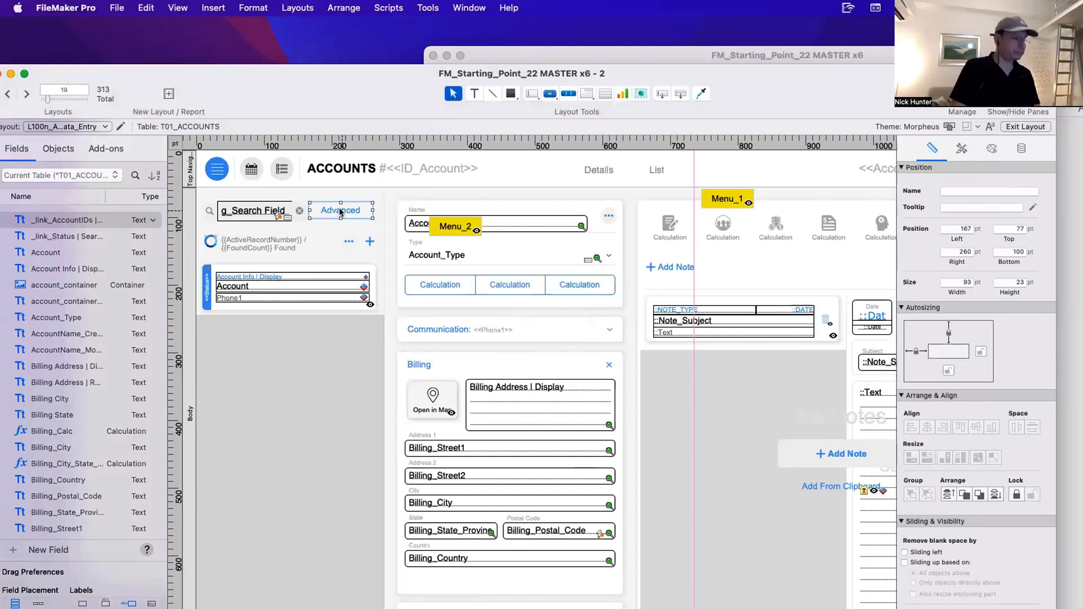
# Bring up the Script Workspace beside the layout window and show the scripts in the contacts CON_Neumorphism folder.
pyautogui.press('super+shift+s')
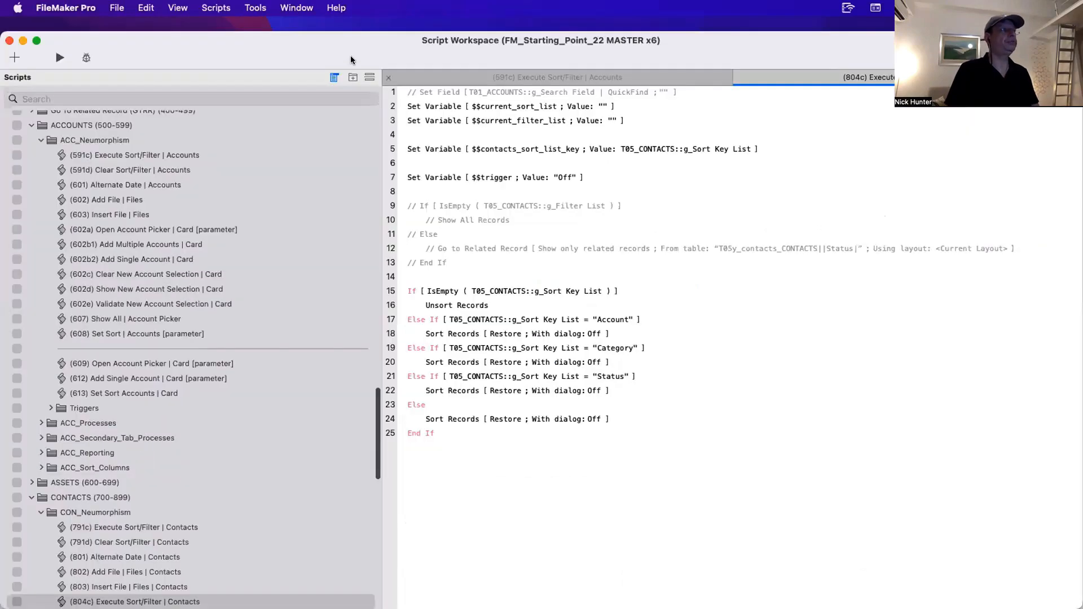
pyautogui.moveTo(351, 60); pyautogui.dragTo(456, 57)
pyautogui.click(145, 509)
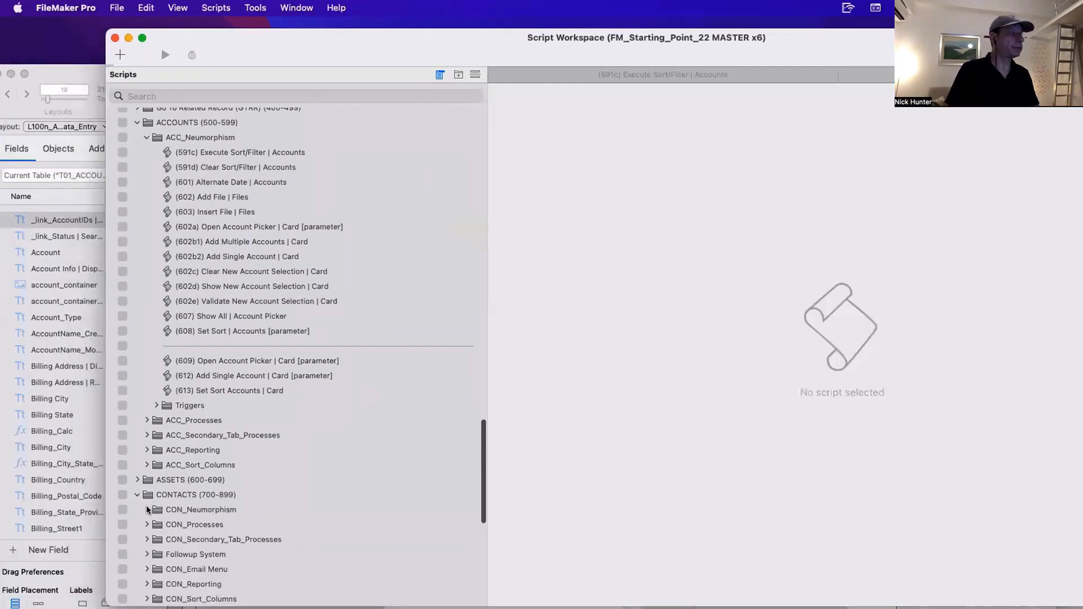
pyautogui.click(147, 509)
pyautogui.scroll(-5, 224, 506)
pyautogui.scroll(-5, 221, 554)
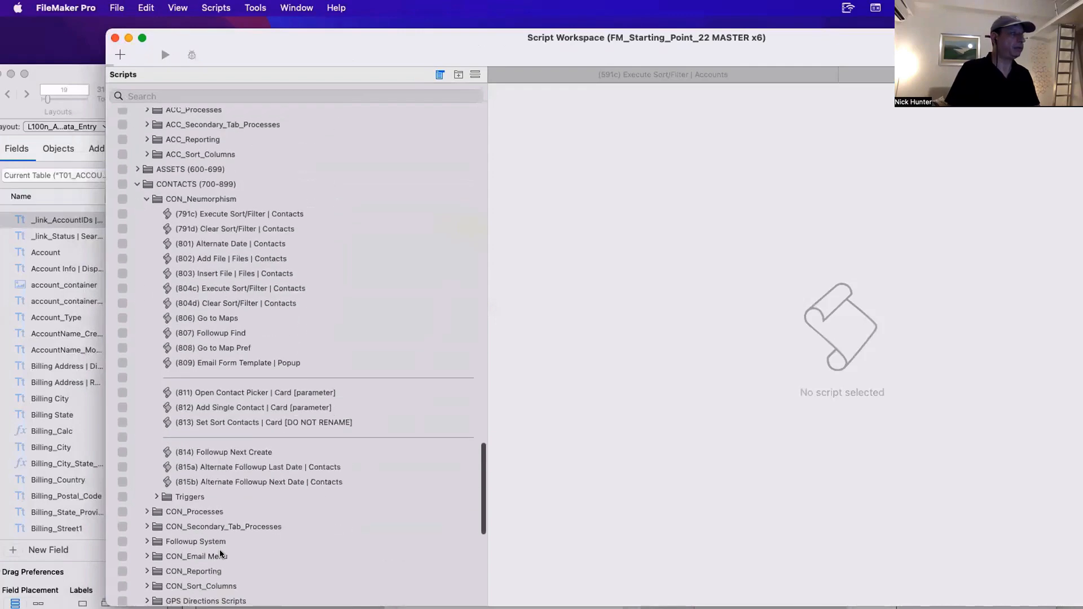
# Add a separator after the (815b) Alternate Followup Next Date | Contacts script and place a duplicate of that script below it.
pyautogui.click(226, 466)
pyautogui.click(471, 75)
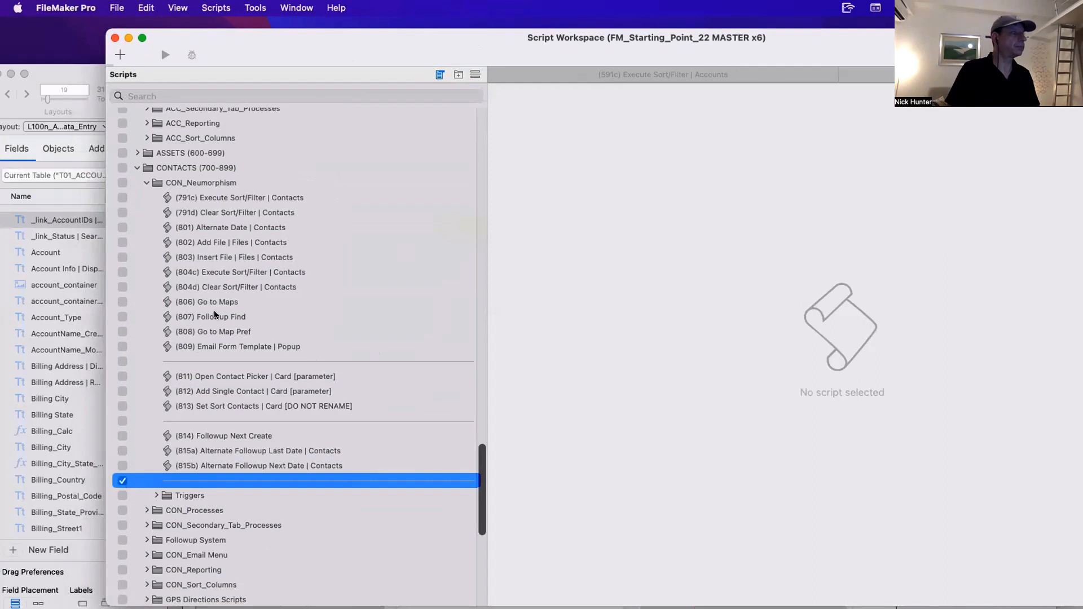
pyautogui.press('space')
pyautogui.click(233, 466)
pyautogui.press('super+d')
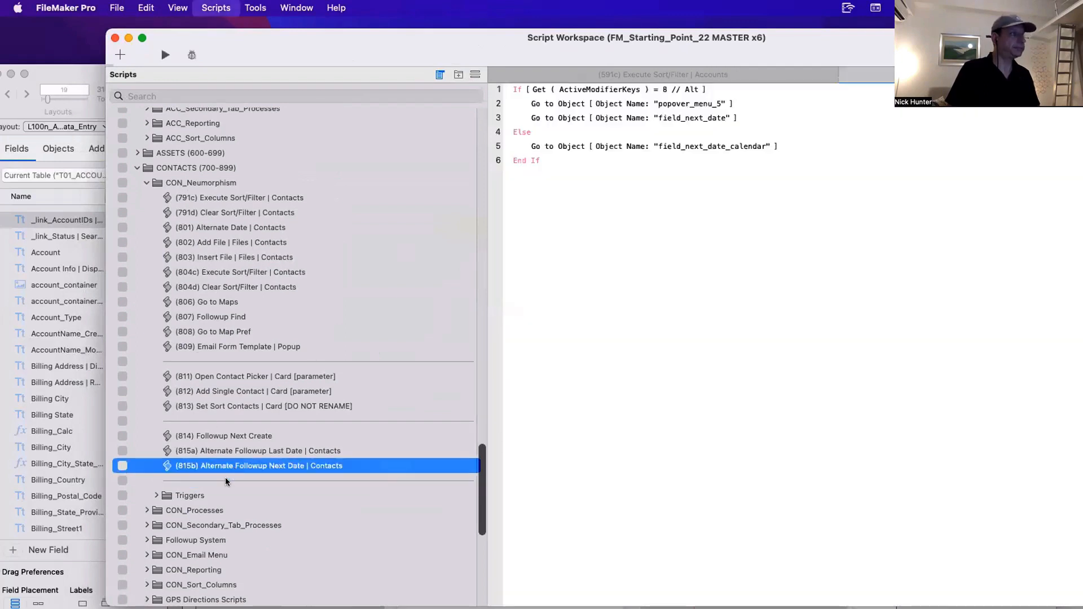
pyautogui.moveTo(224, 481); pyautogui.dragTo(190, 496)
# Change the number prefix in the duplicated script's name to (820a).
pyautogui.click(189, 497)
pyautogui.click(196, 495)
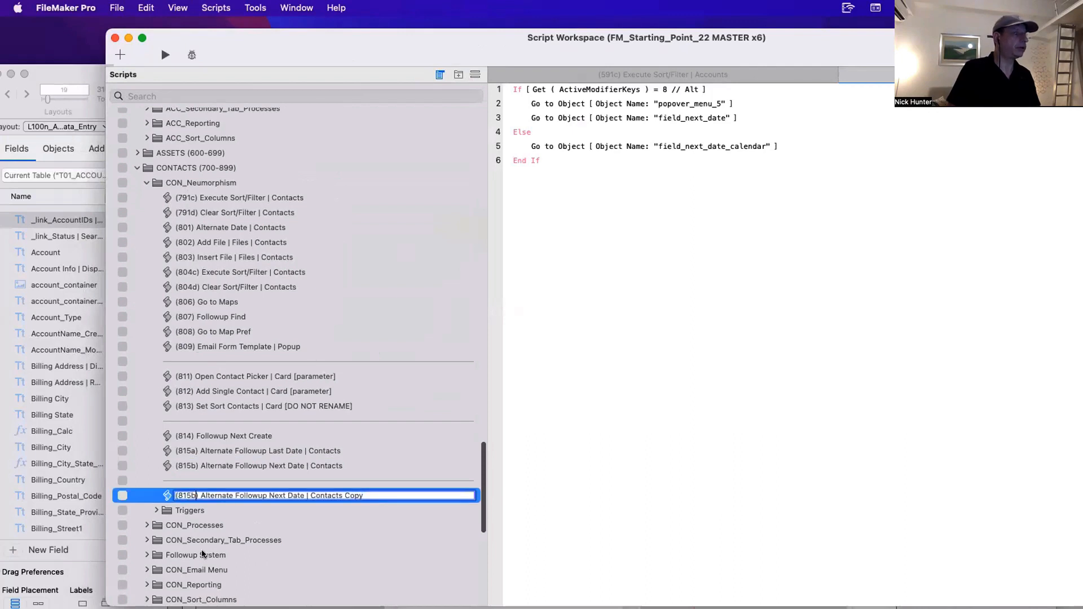
pyautogui.press('BackSpace')
pyautogui.press('BackSpace')
pyautogui.press('BackSpace')
pyautogui.press('BackSpace')
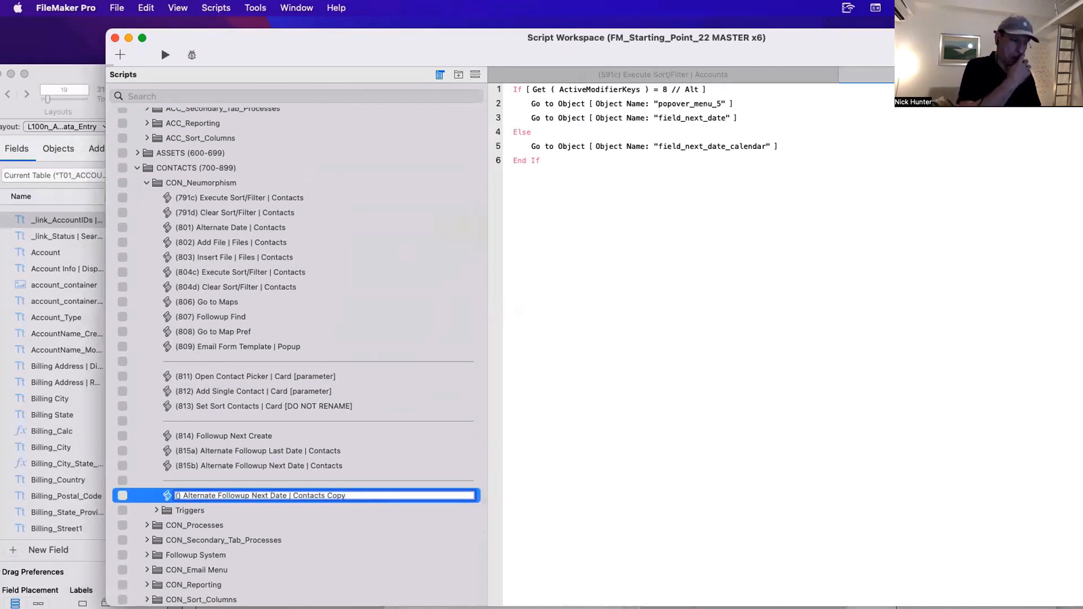
pyautogui.write('820')
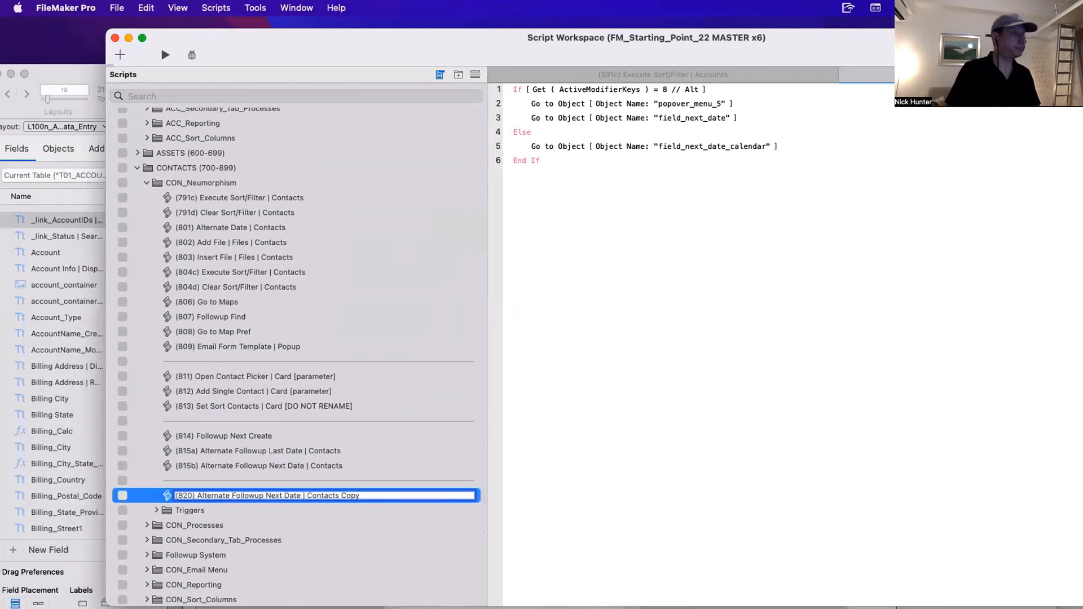
pyautogui.write('a')
# Replace the duplicated script's description with Open Advanced Find Mode and remove the Copy suffix from its name.
pyautogui.moveTo(201, 492); pyautogui.dragTo(399, 491)
pyautogui.click(268, 494)
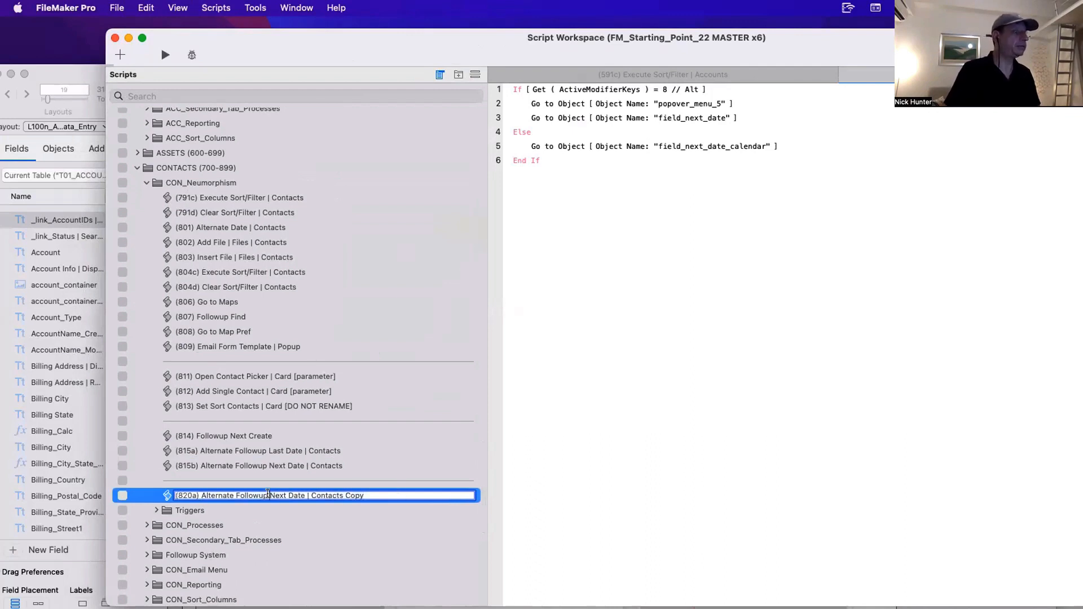
pyautogui.moveTo(200, 492); pyautogui.dragTo(301, 492)
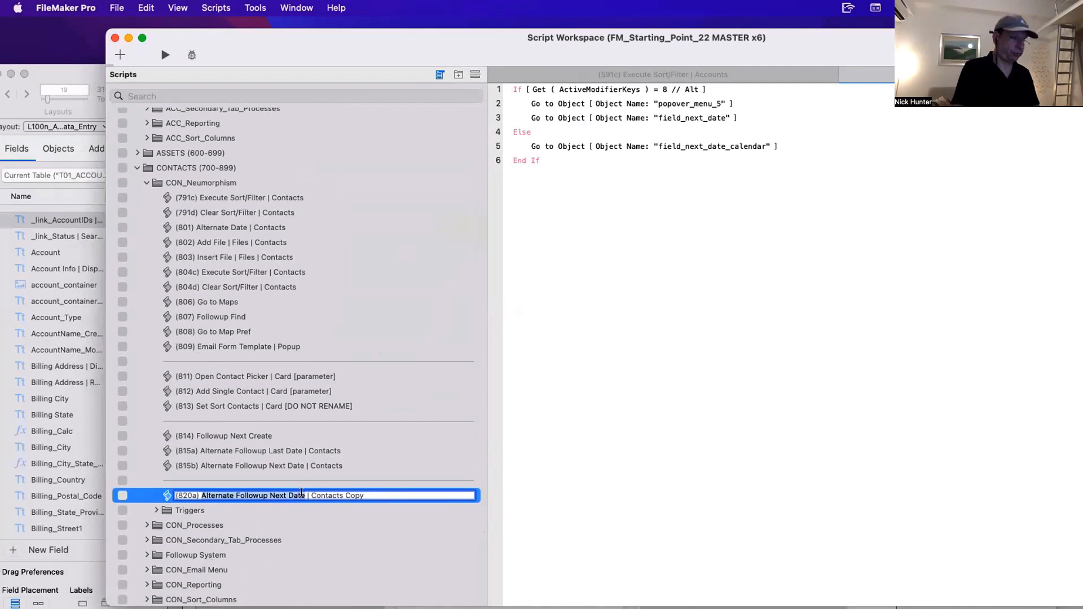
pyautogui.write('Open Advance')
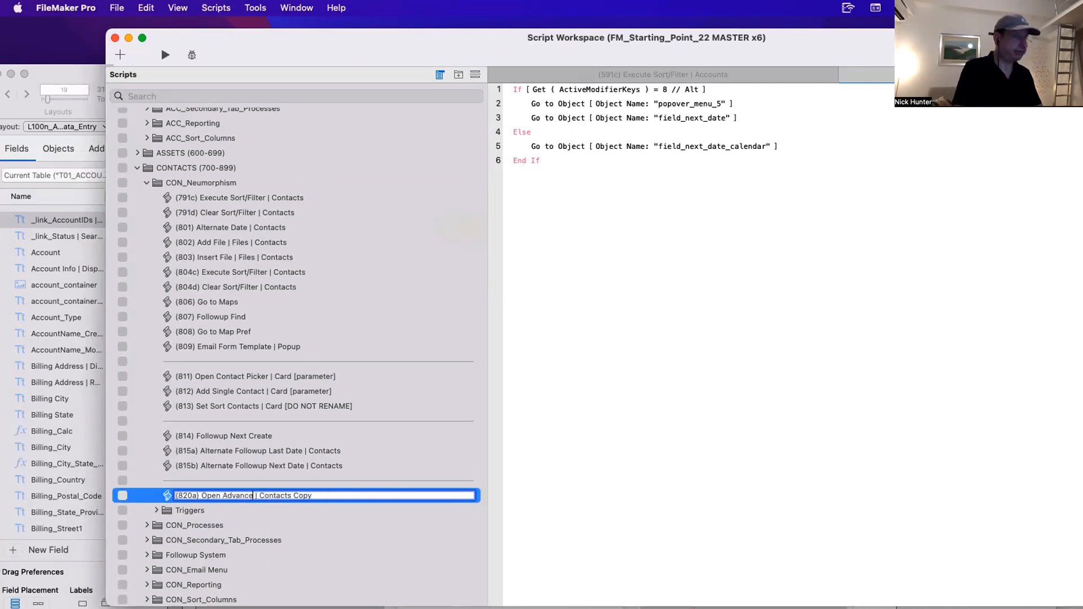
pyautogui.write('d Find ')
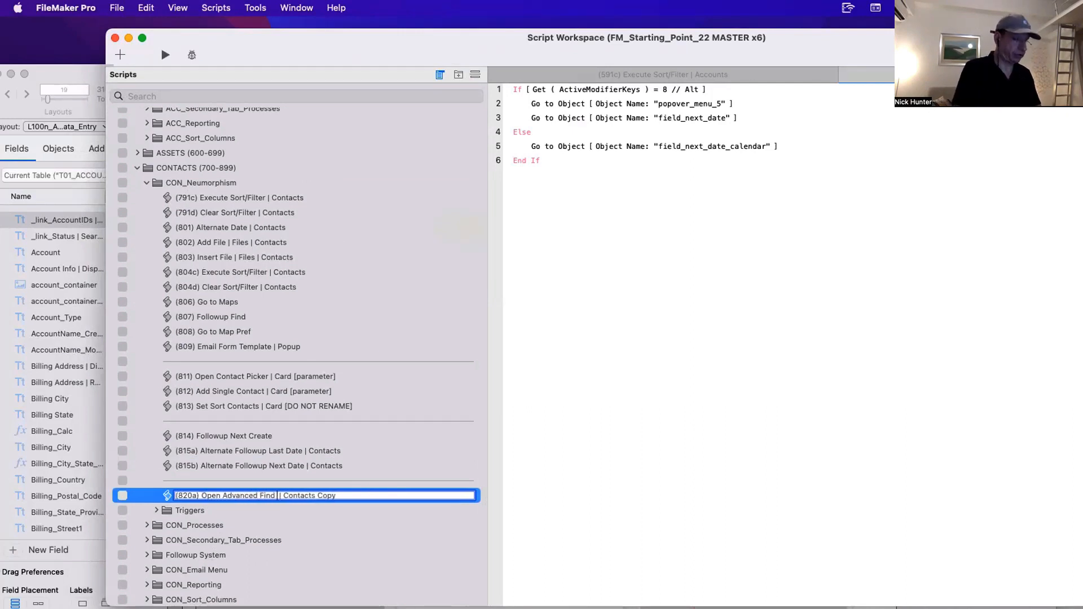
pyautogui.write('Mode')
pyautogui.press('End')
pyautogui.hotkey('shift', 'Left')
pyautogui.hotkey('shift', 'Left')
pyautogui.hotkey('shift', 'Left')
pyautogui.hotkey('shift', 'Left')
pyautogui.hotkey('shift', 'Left')
pyautogui.press('BackSpace')
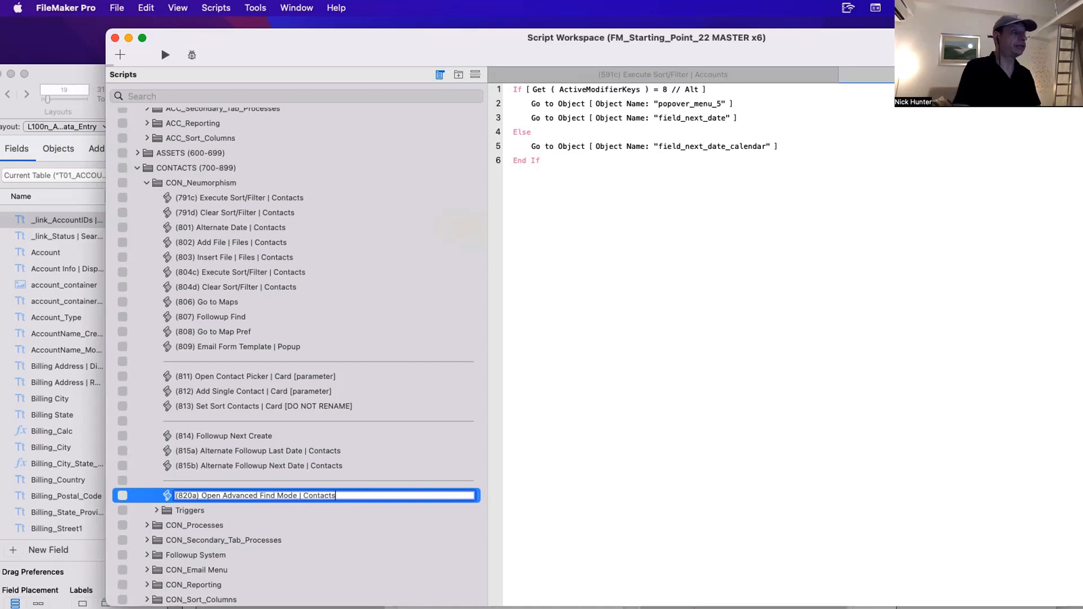
# Replace Contacts with Accounts so the script is named (820a) Open Advanced Find Mode | Accounts.
pyautogui.scroll(1, 318, 496)
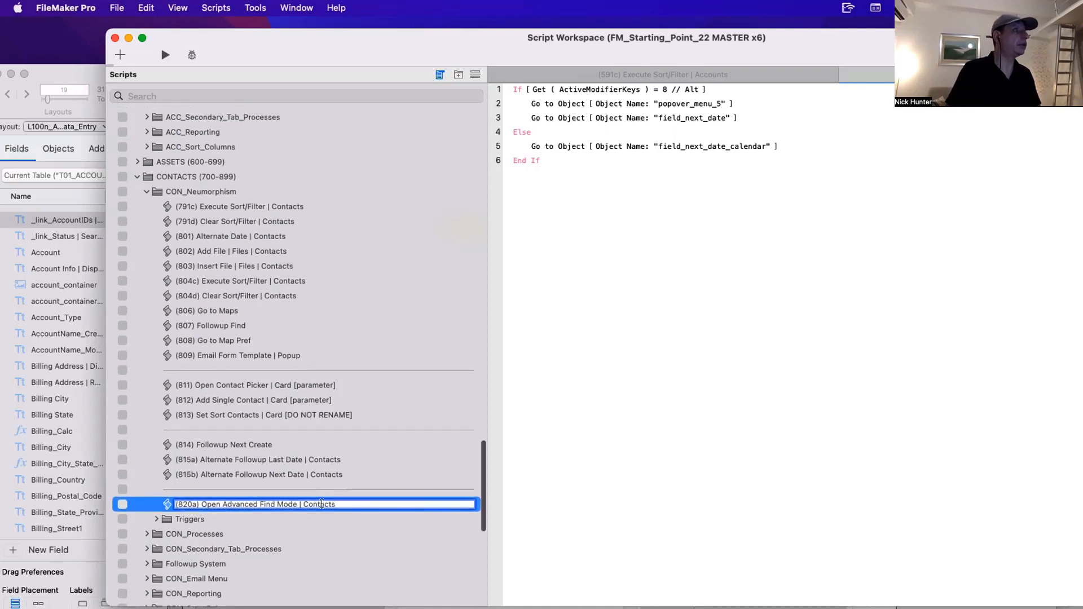
pyautogui.doubleClick(321, 503)
pyautogui.write('Accou')
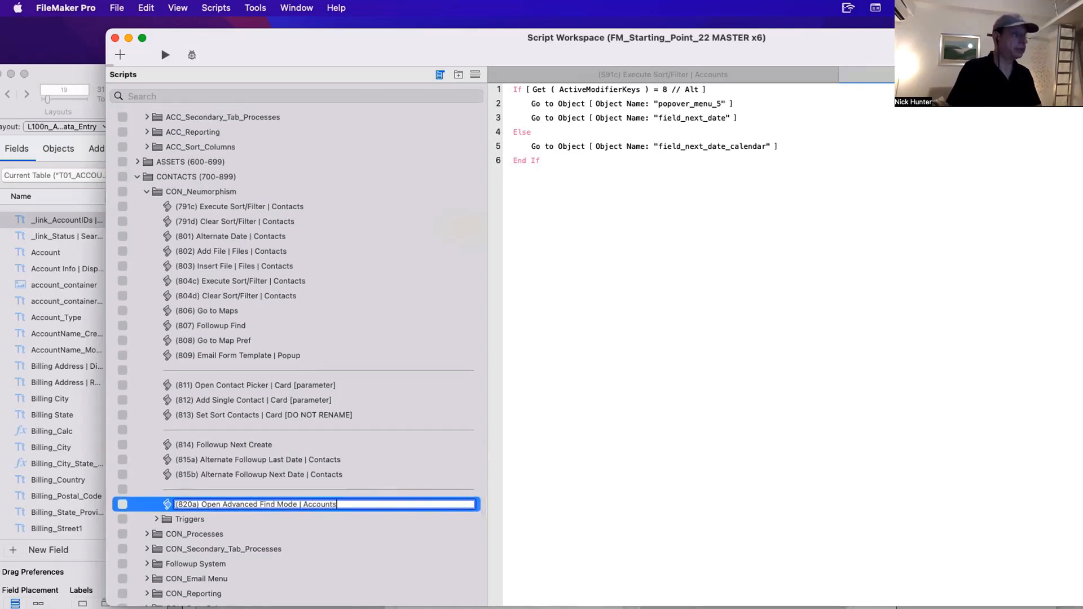
pyautogui.write('nts')
pyautogui.press('Return')
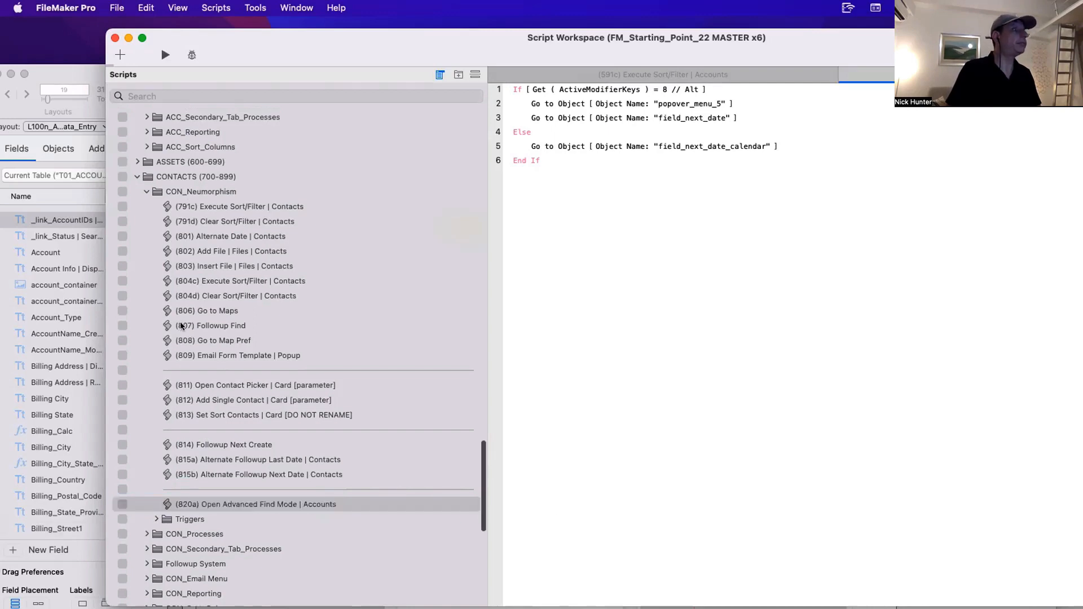
# Move the separator and the (820a) script into the ACC_Neumorphism folder, between (613) Set Sort Accounts | Card and the Triggers folder.
pyautogui.scroll(3, 179, 350)
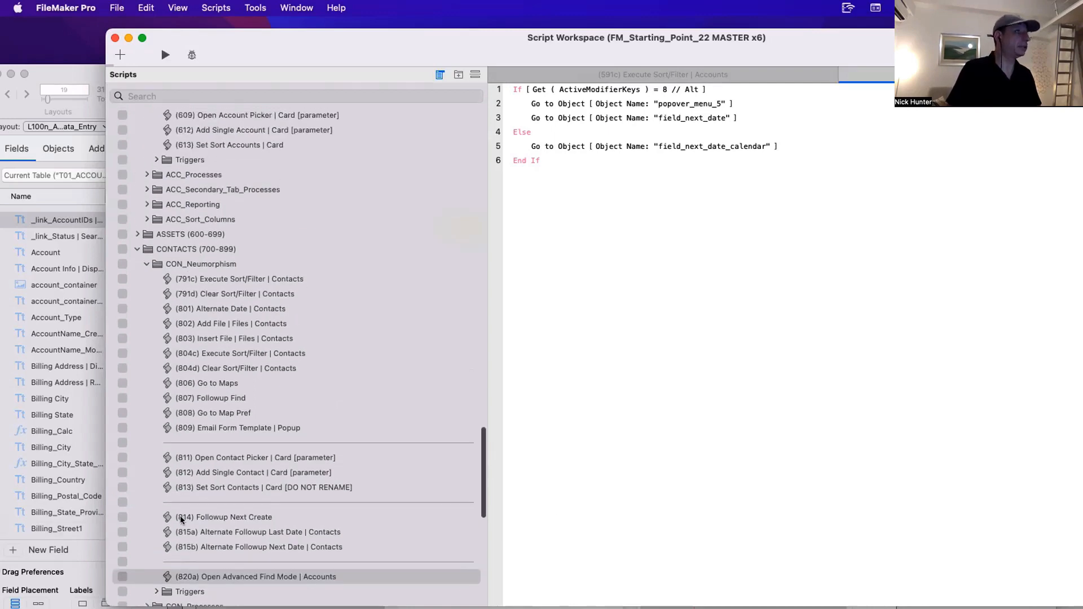
pyautogui.keyDown('shift'); pyautogui.click(166, 563); pyautogui.keyUp('shift')
pyautogui.moveTo(166, 569); pyautogui.dragTo(233, 185)
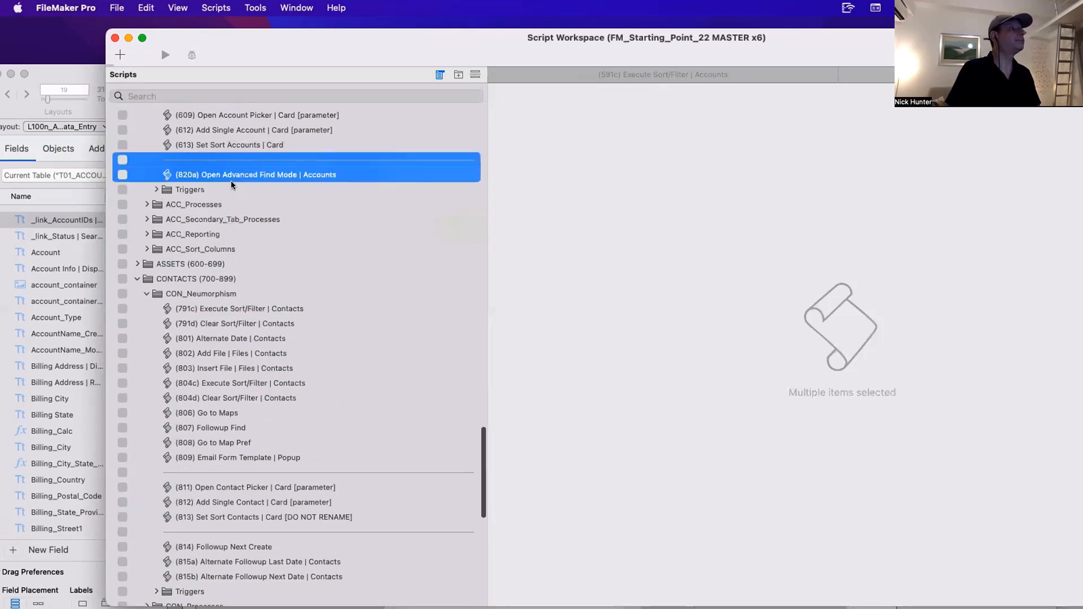
pyautogui.scroll(8, 232, 184)
pyautogui.scroll(-3, 231, 185)
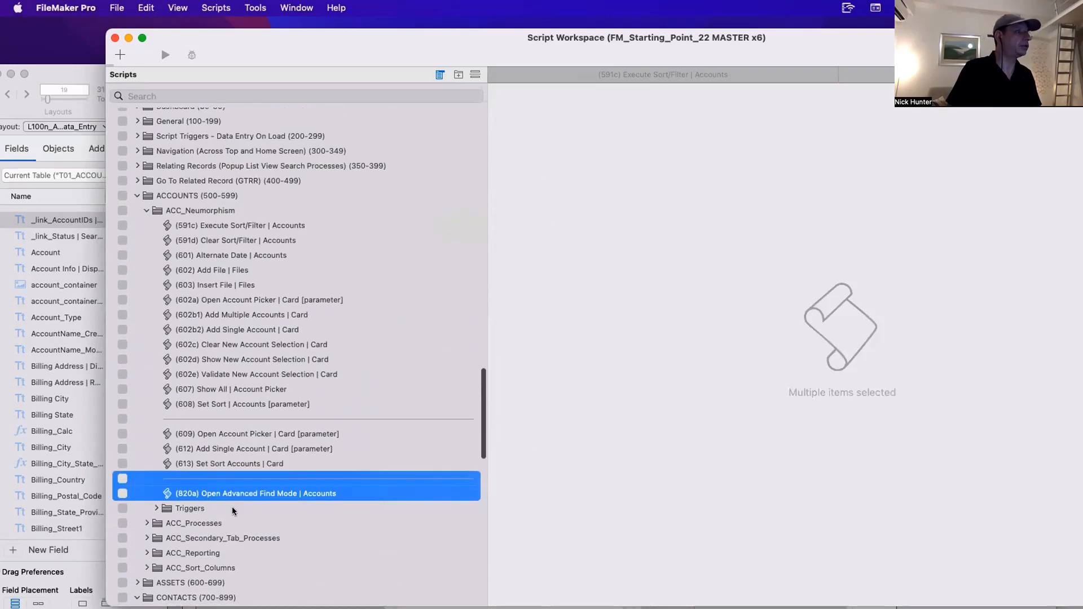
# Change the number prefix of the Open Advanced Find Mode | Accounts script from (820a) to (620a).
pyautogui.click(251, 525)
pyautogui.click(180, 493)
pyautogui.click(182, 493)
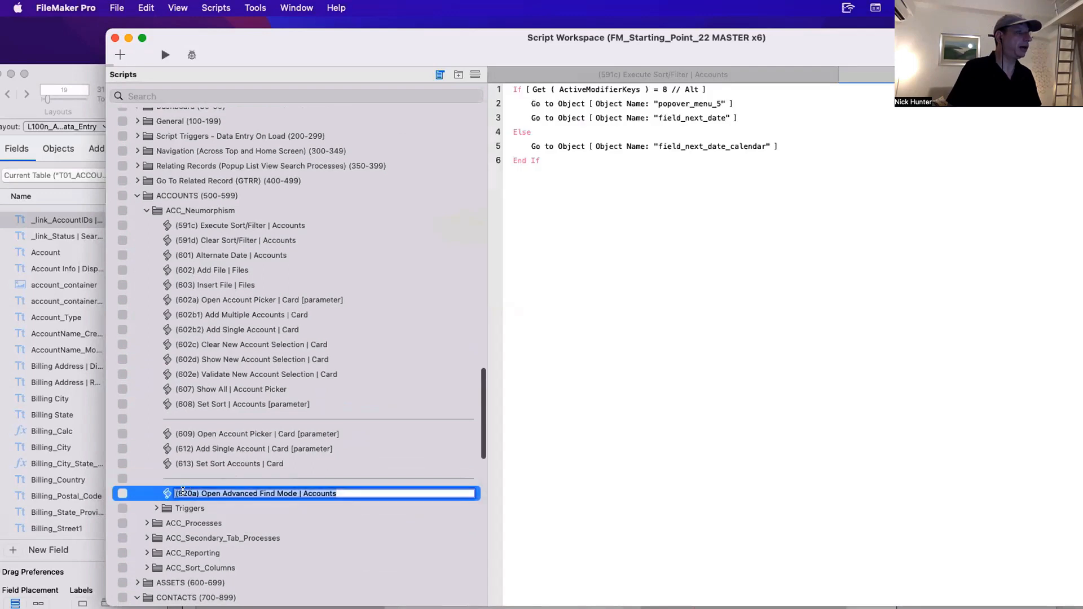
pyautogui.click(182, 493)
pyautogui.press('BackSpace')
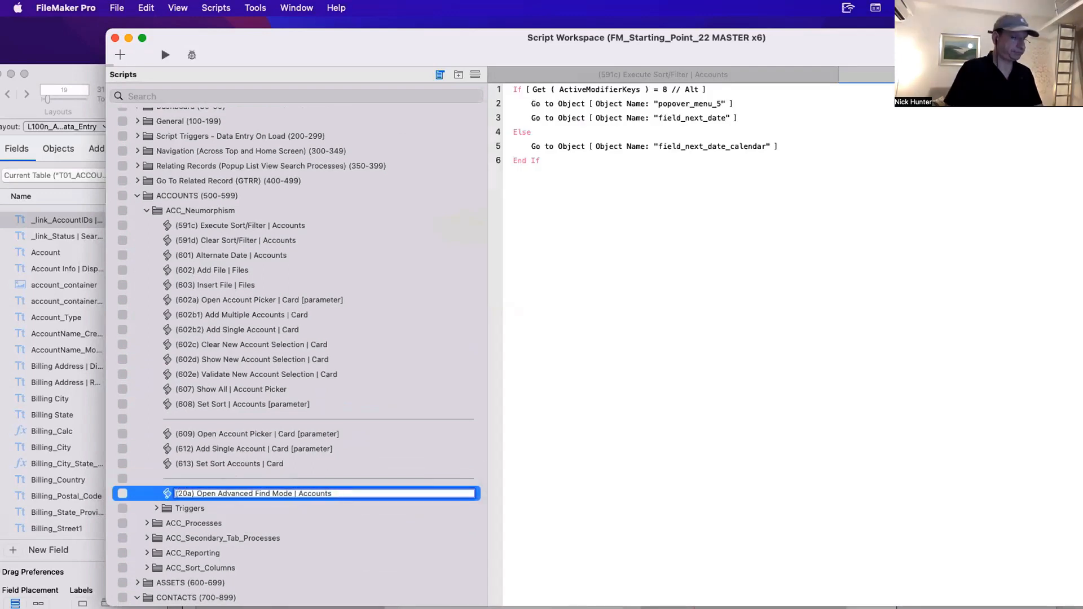
pyautogui.write('6')
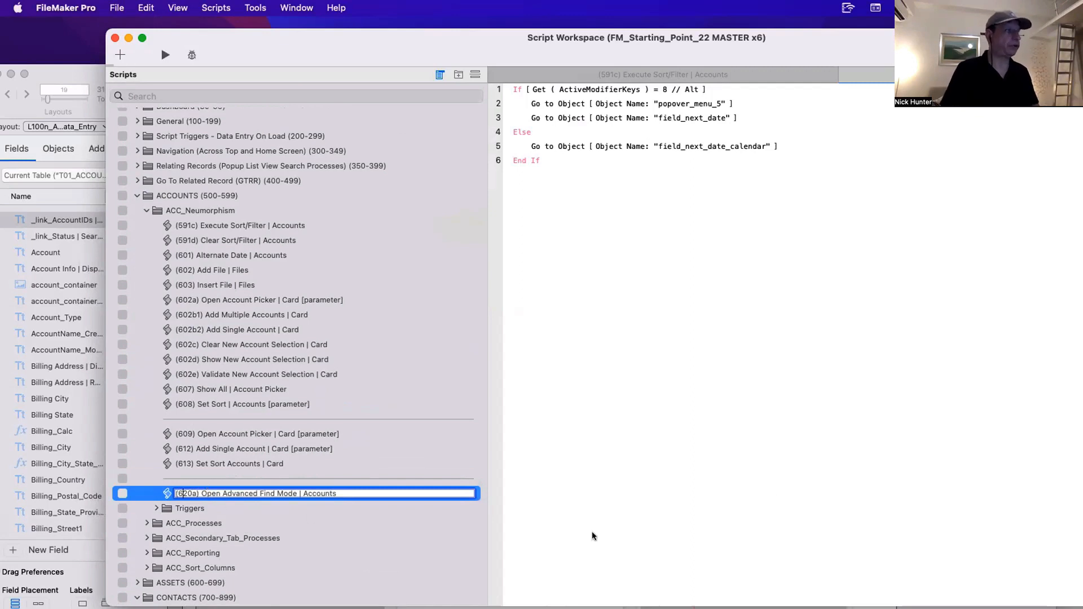
# Delete all the copied script steps from the (620a) script and save it.
pyautogui.click(506, 442)
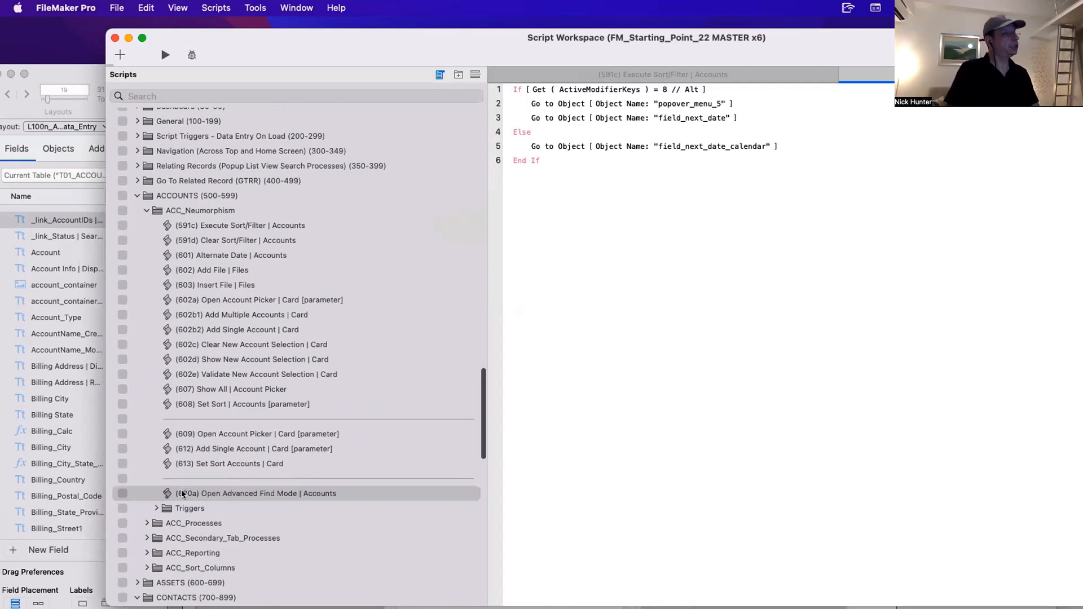
pyautogui.press('super+a')
pyautogui.press('BackSpace')
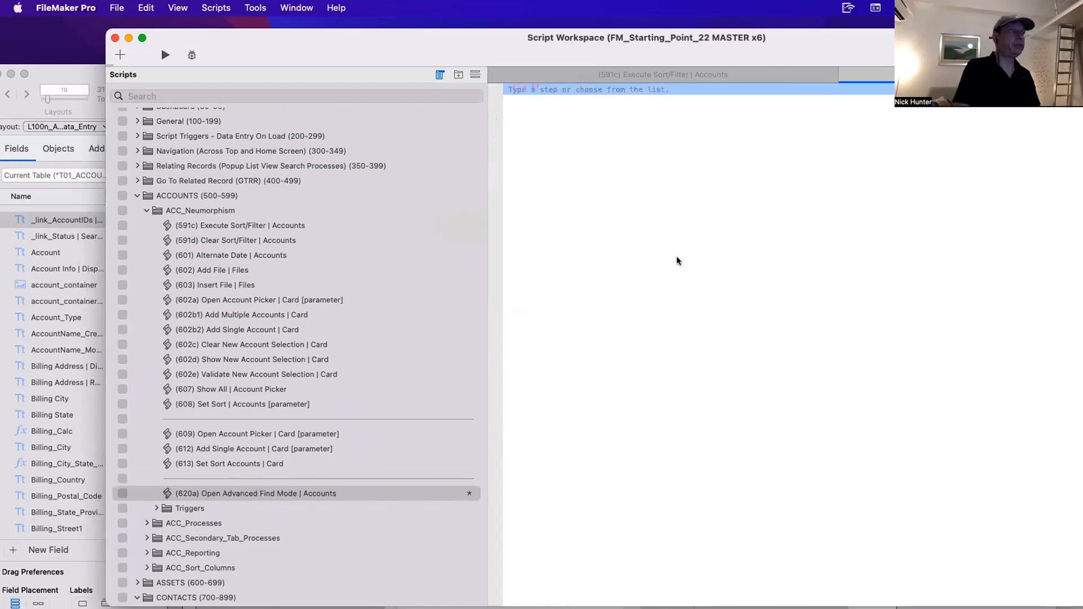
pyautogui.hotkey('ctrl', 'Up')
pyautogui.hotkey('ctrl', 'Up')
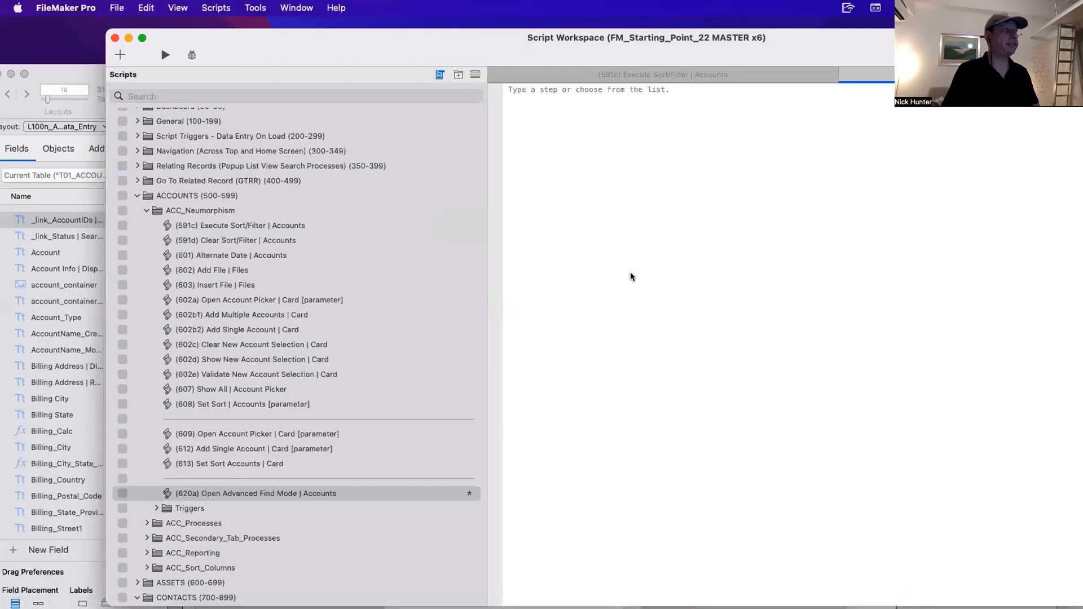
pyautogui.press('super+s')
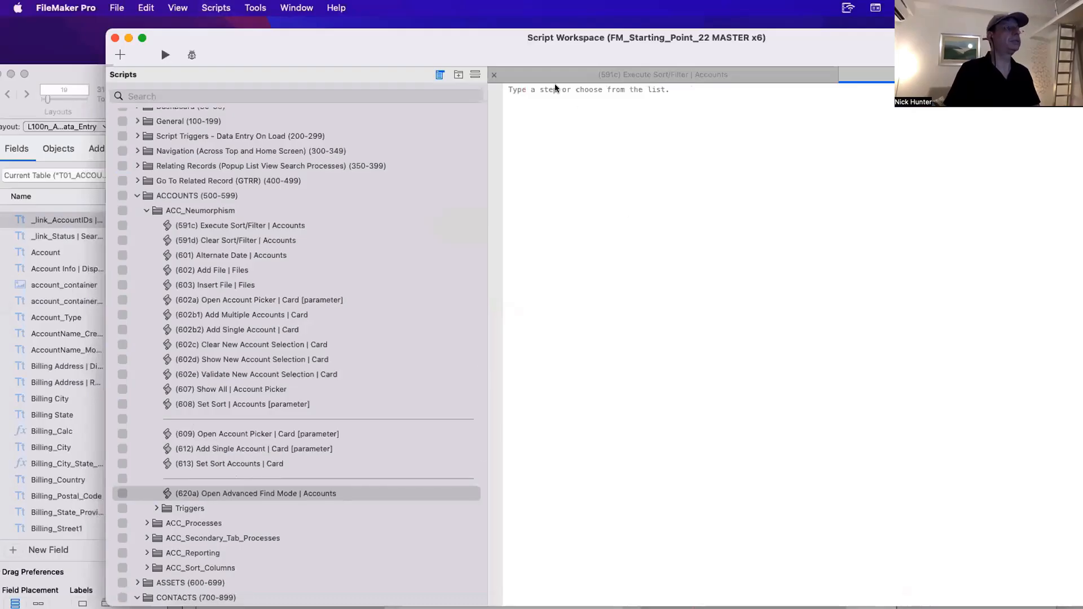
# Add a New Window step to the empty (620a) script.
pyautogui.click(555, 89)
pyautogui.write('new')
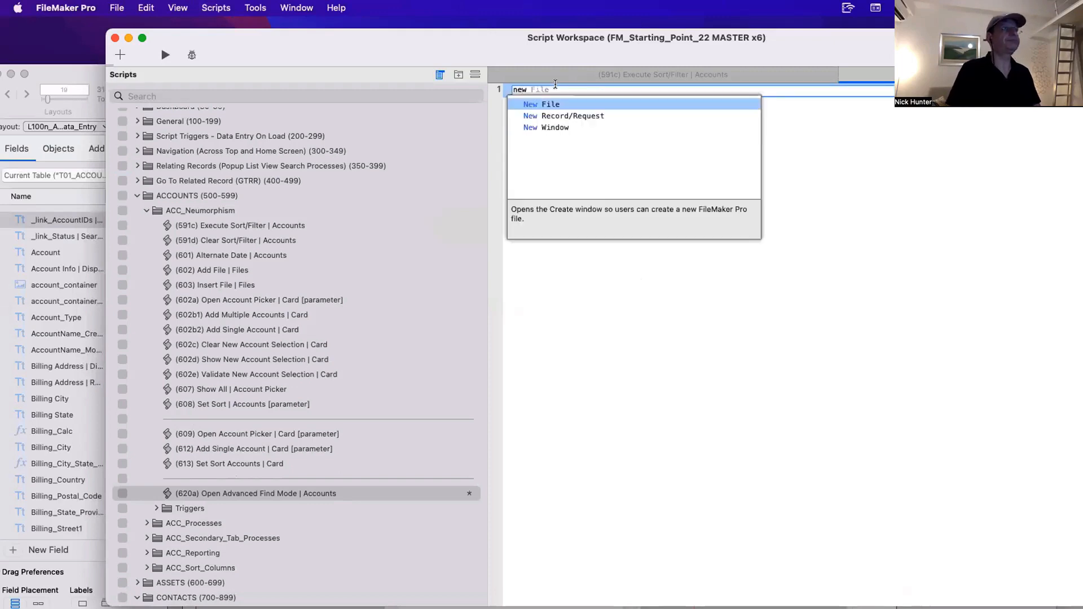
pyautogui.press('Down')
pyautogui.press('Down')
pyautogui.press('Return')
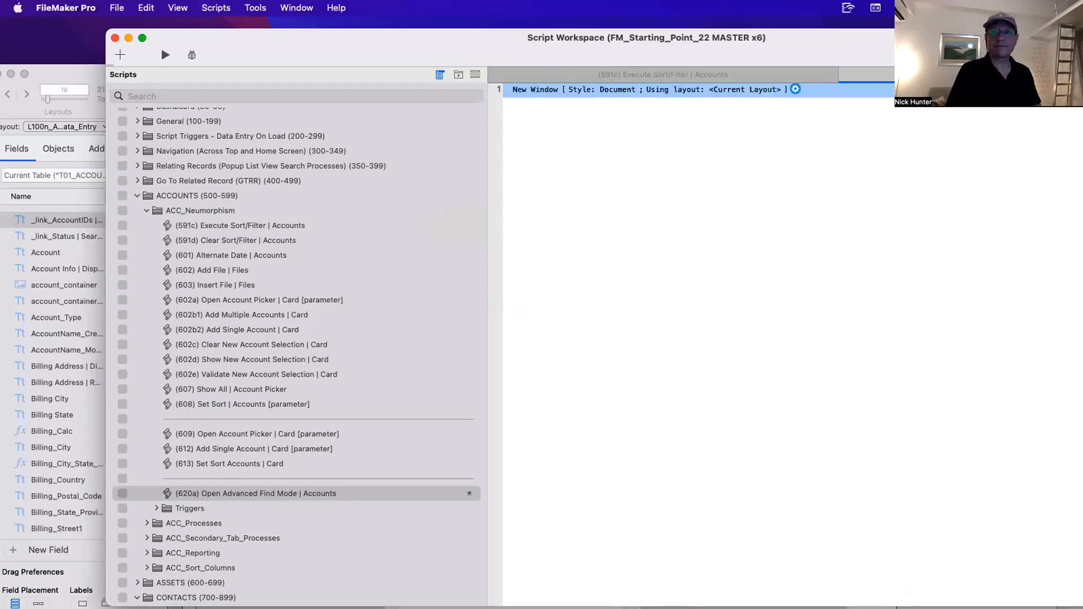
# Set the New Window step's window style to Dialog.
pyautogui.click(643, 92)
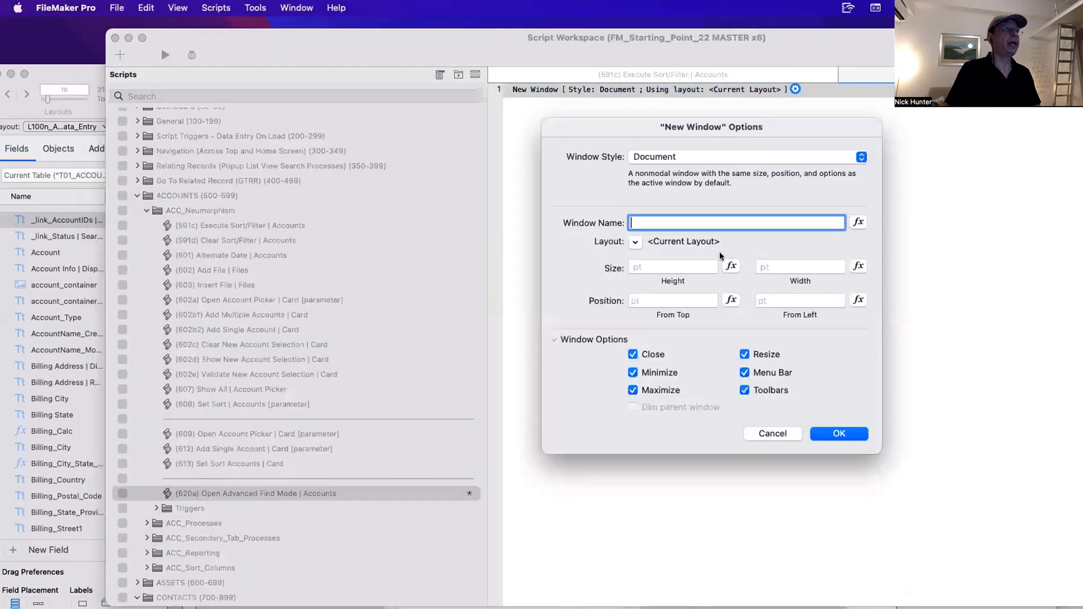
pyautogui.click(648, 158)
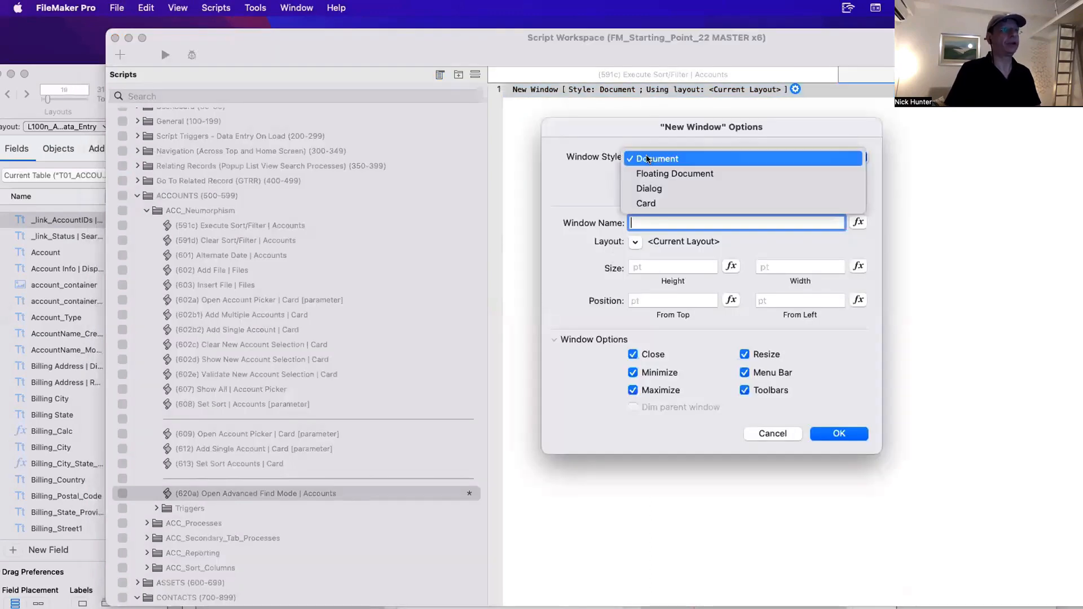
pyautogui.click(646, 189)
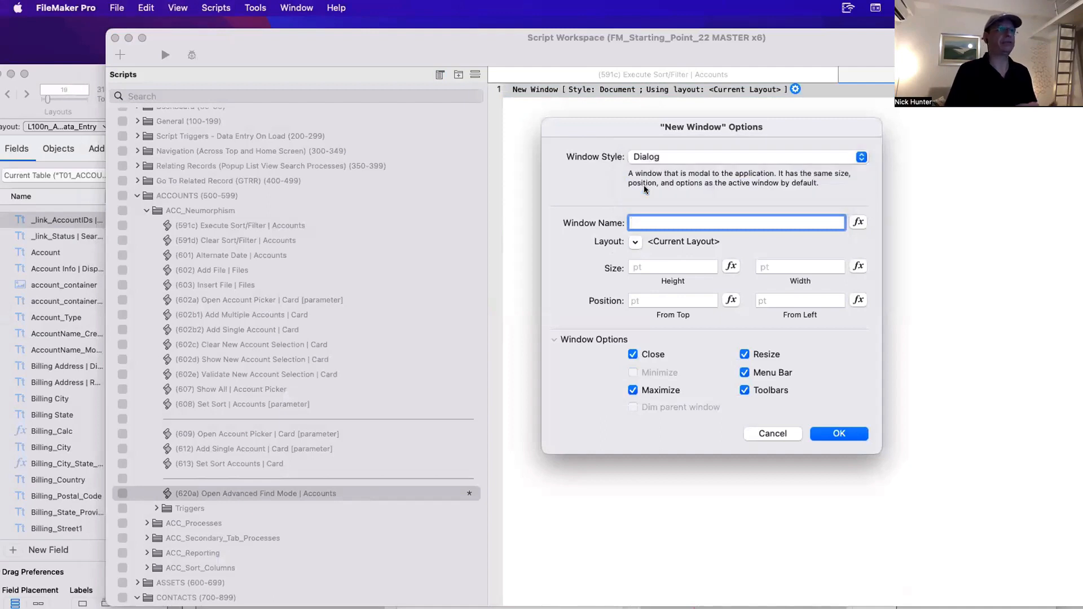
pyautogui.click(649, 157)
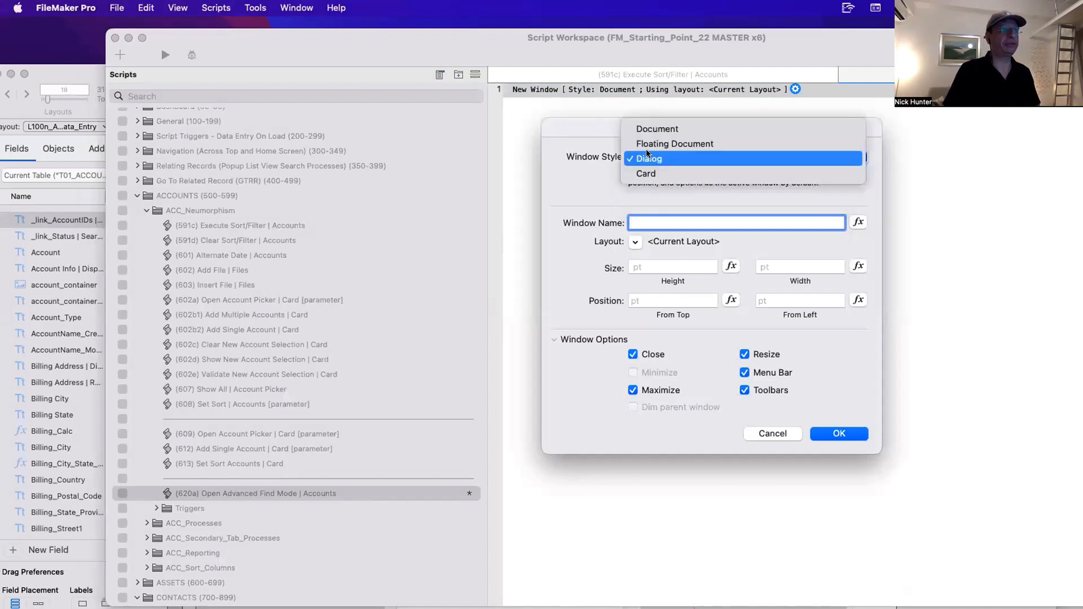
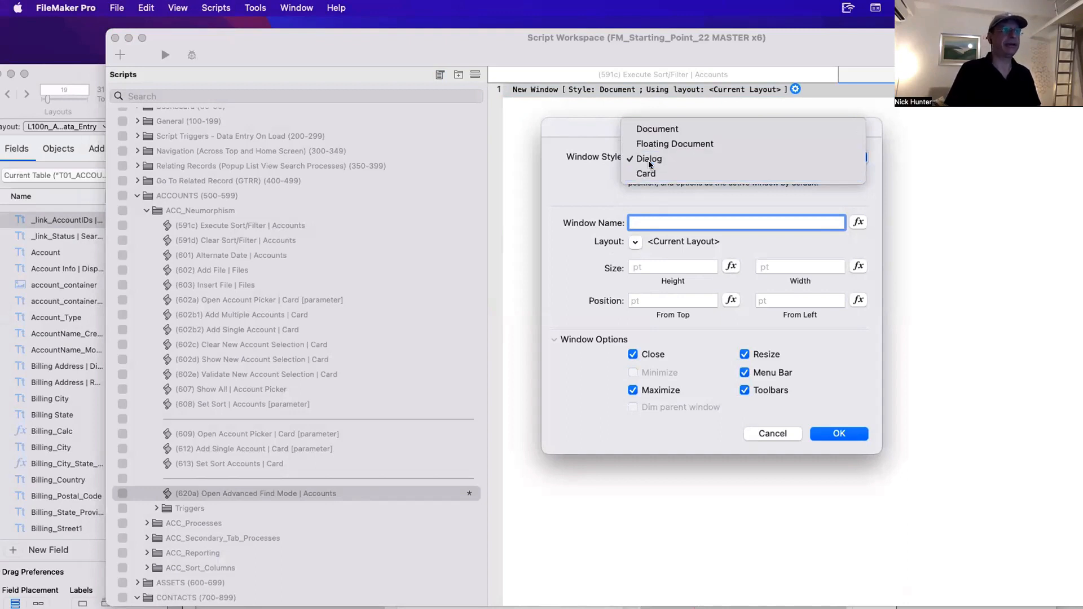
pyautogui.click(649, 160)
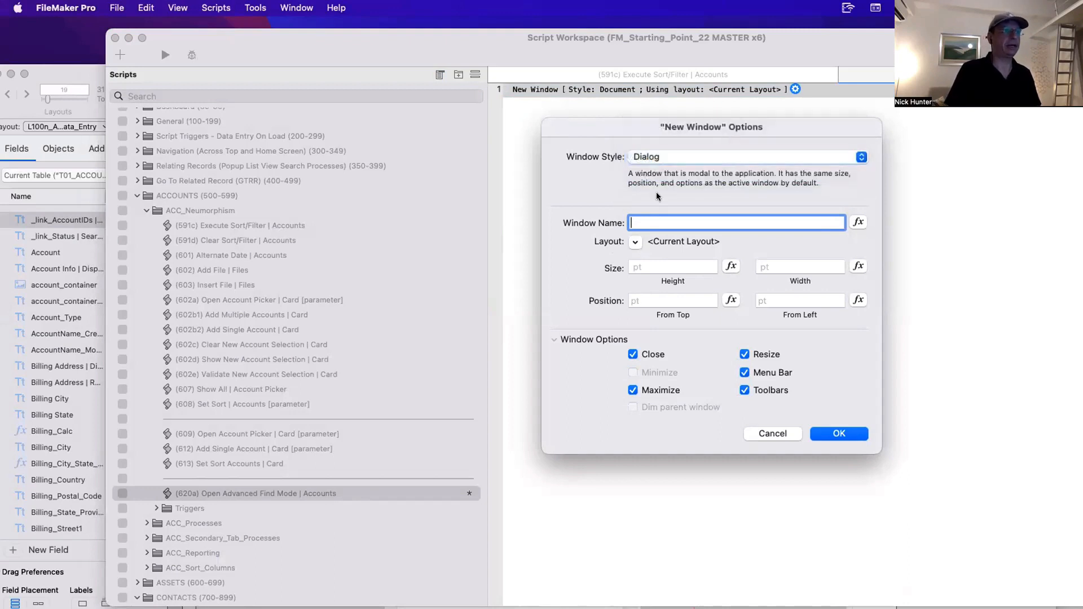
# Turn off the Maximize and Menu Bar options for the new window and confirm its settings.
pyautogui.click(646, 392)
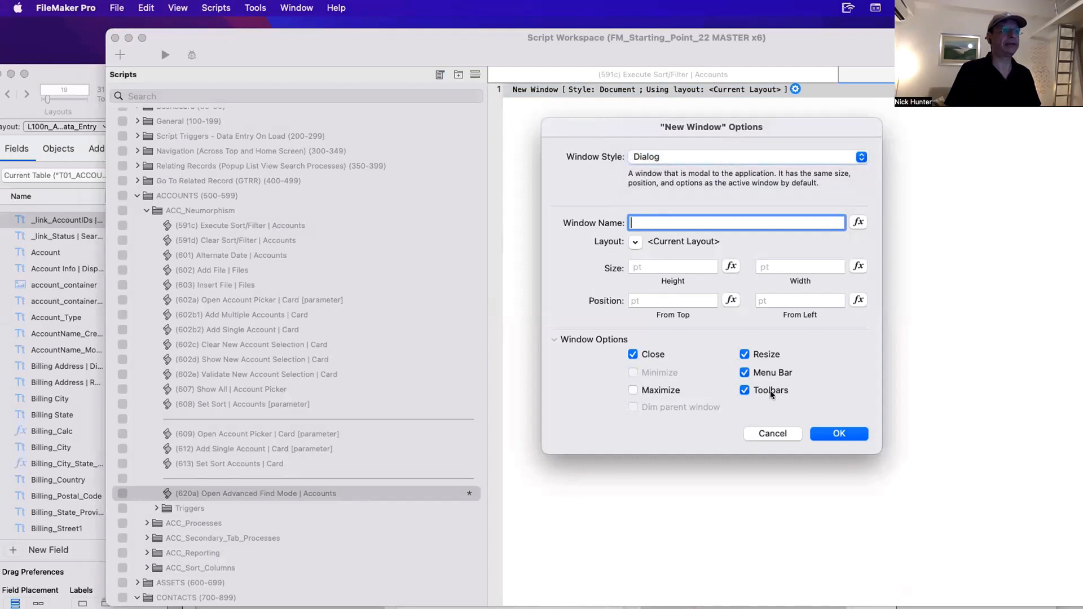
pyautogui.click(771, 372)
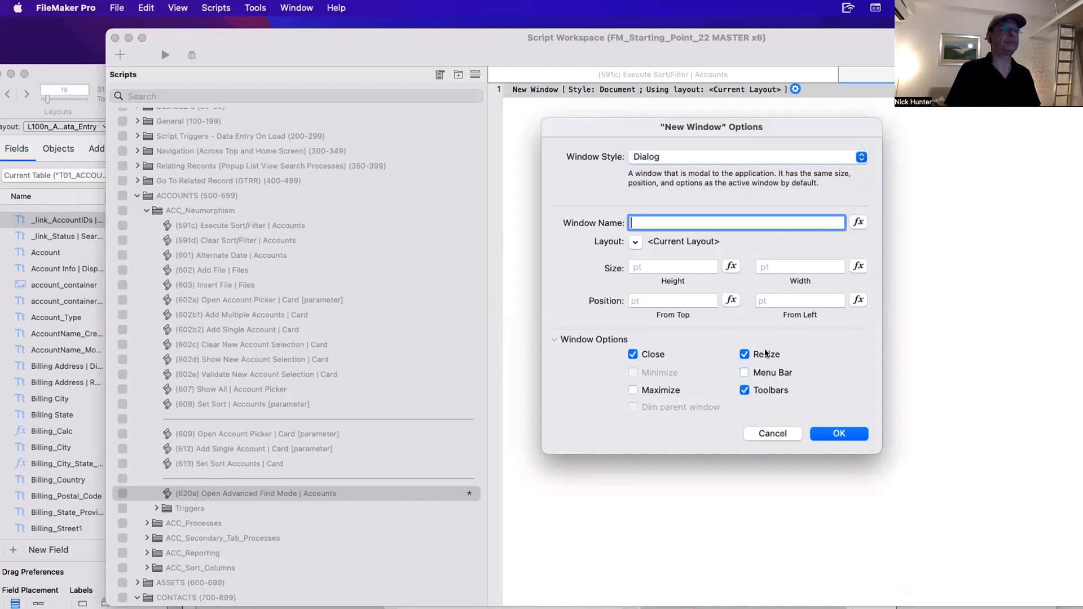
pyautogui.click(771, 355)
pyautogui.click(768, 356)
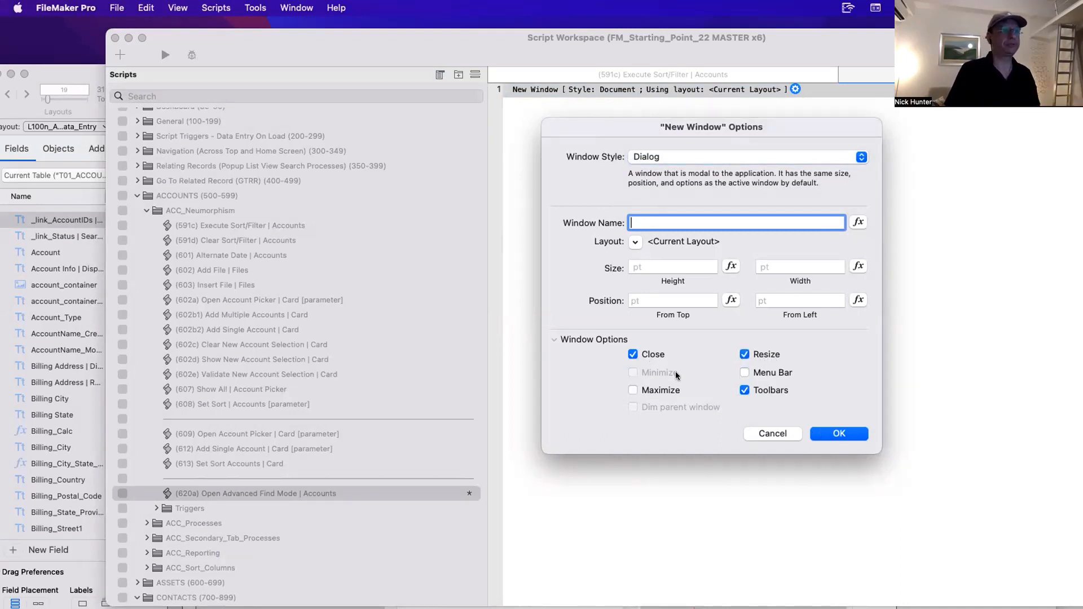
pyautogui.press('Return')
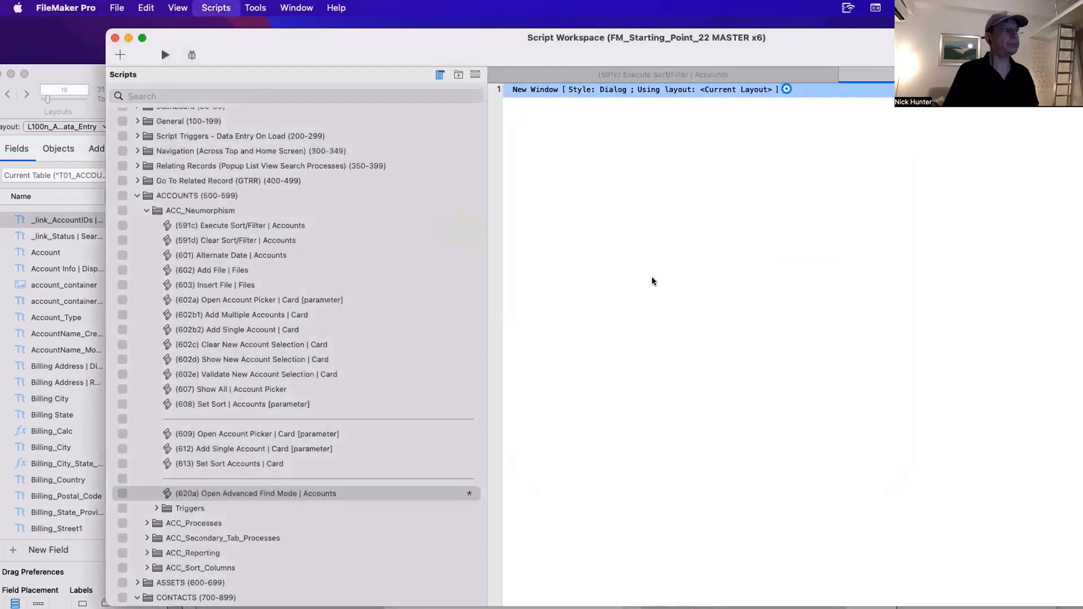
# Set the Advanced button on the accounts layout to perform the script (620a) Open Advanced Find Mode | Accounts, and save the layout.
pyautogui.moveTo(496, 51); pyautogui.dragTo(763, 69)
pyautogui.click(328, 252)
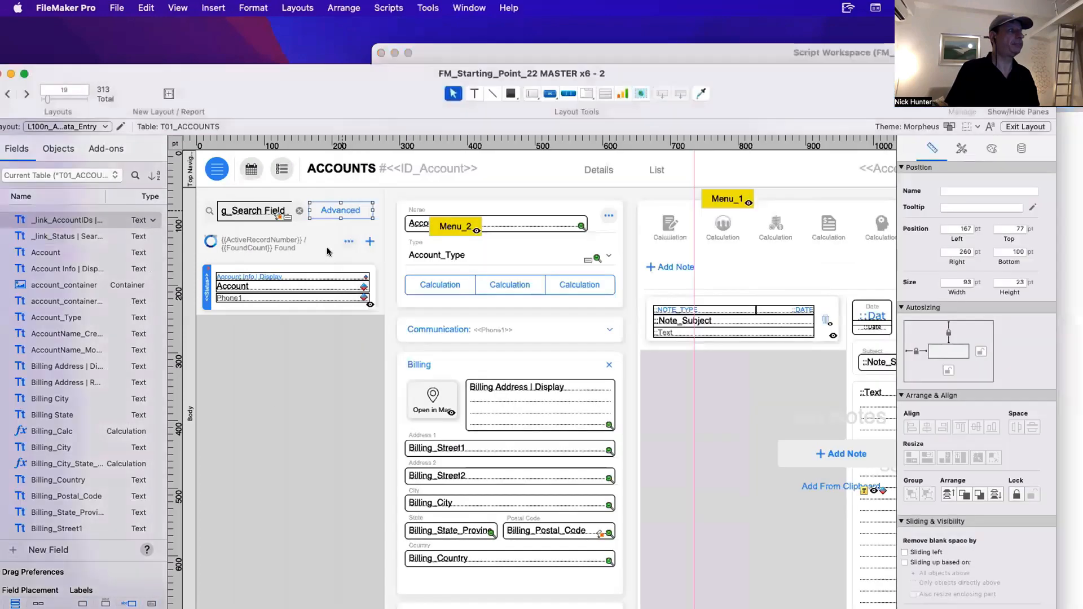
pyautogui.doubleClick(340, 209)
pyautogui.click(557, 308)
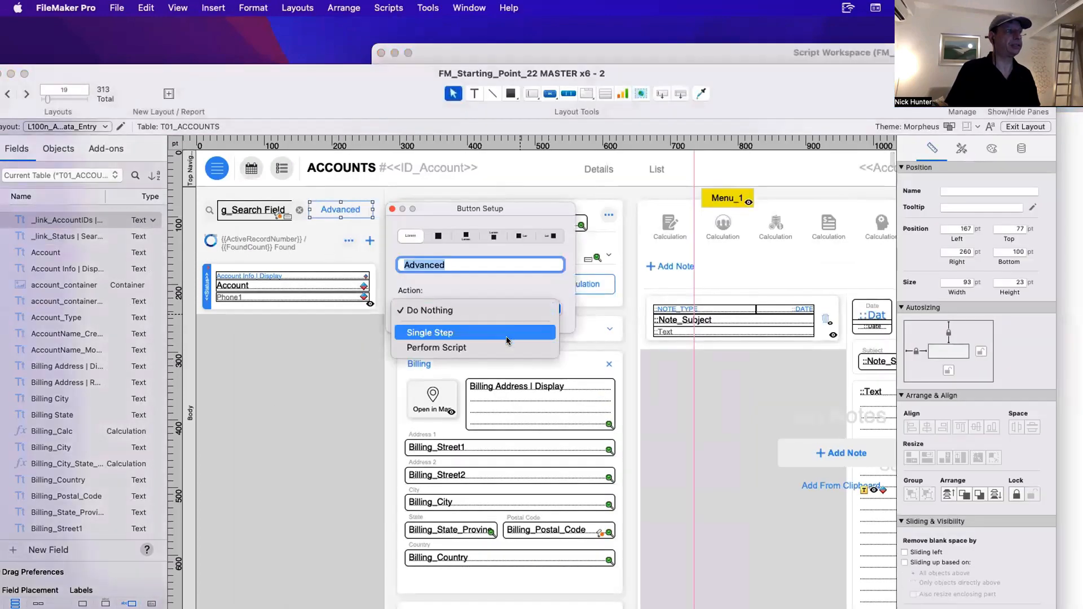
pyautogui.click(506, 348)
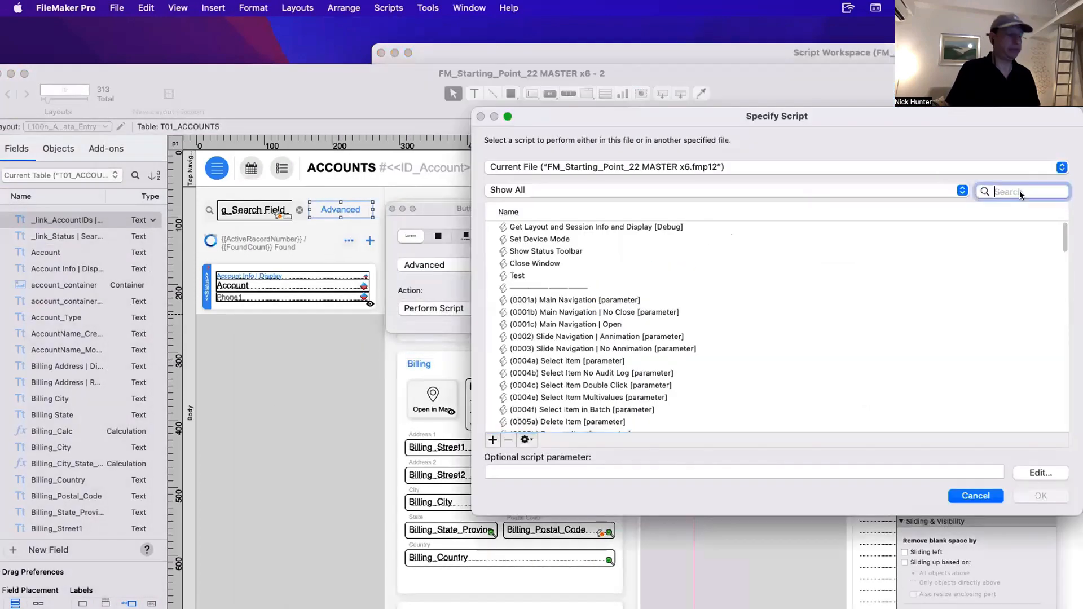
pyautogui.write('620a')
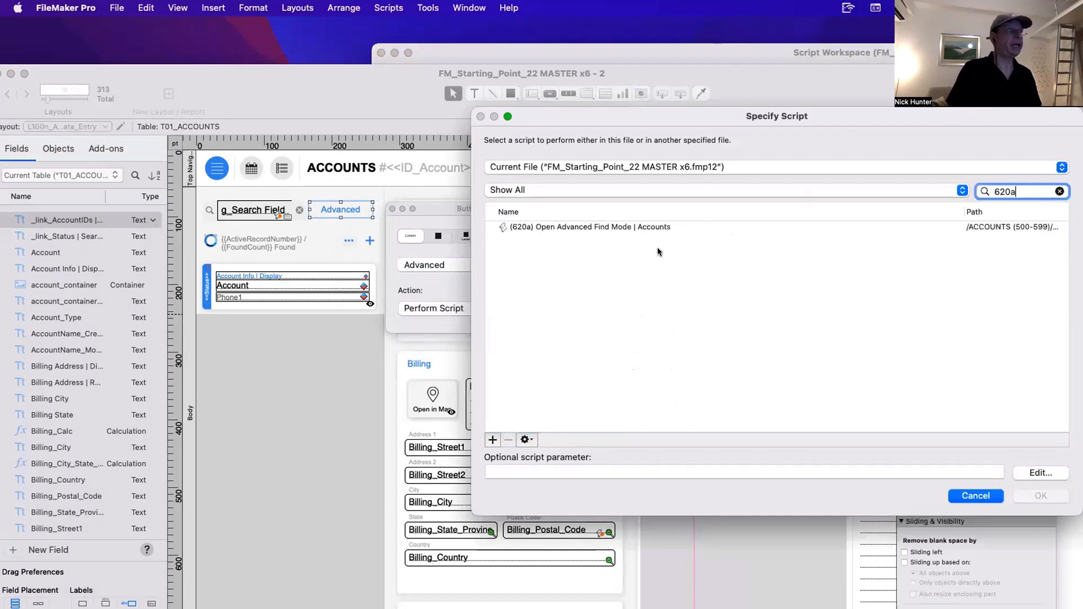
pyautogui.click(566, 227)
pyautogui.press('Return')
pyautogui.press('super+s')
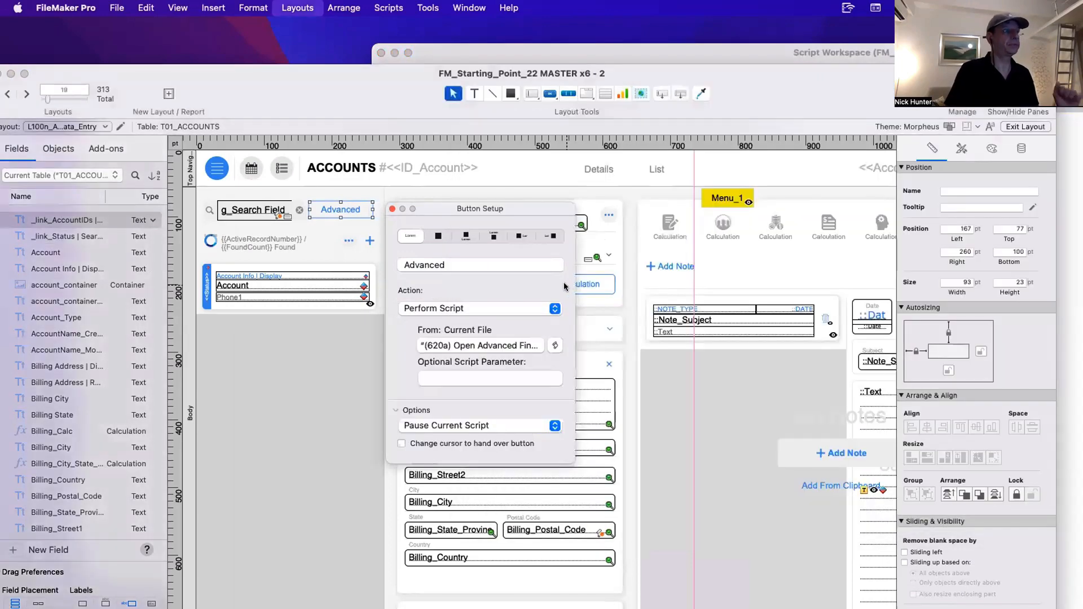
# Test the Advanced button in Browse mode, move the window it opens aside, and close that window.
pyautogui.press('super+b')
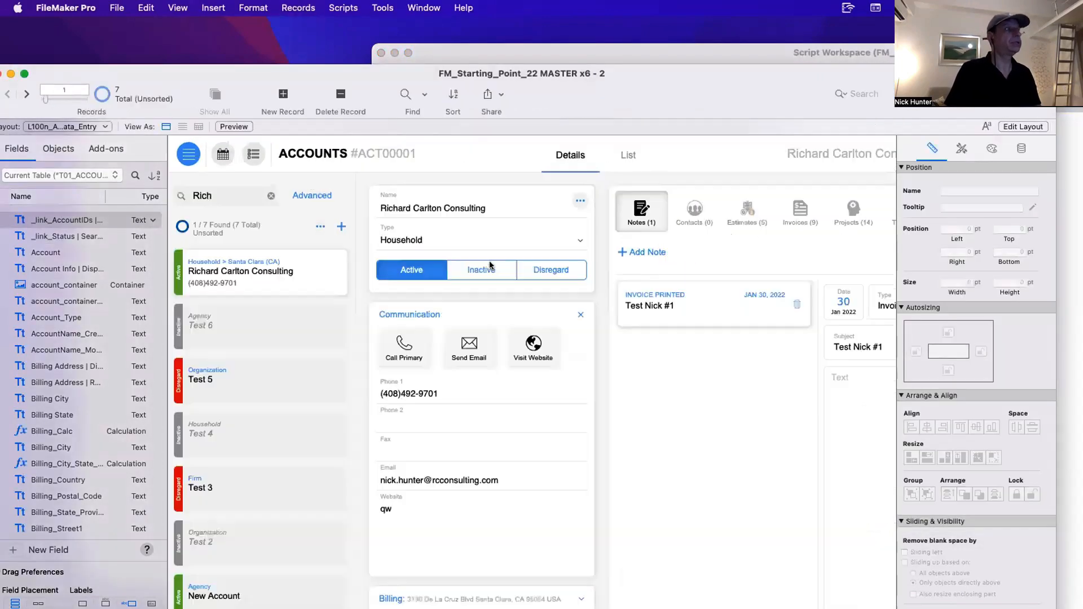
pyautogui.click(312, 195)
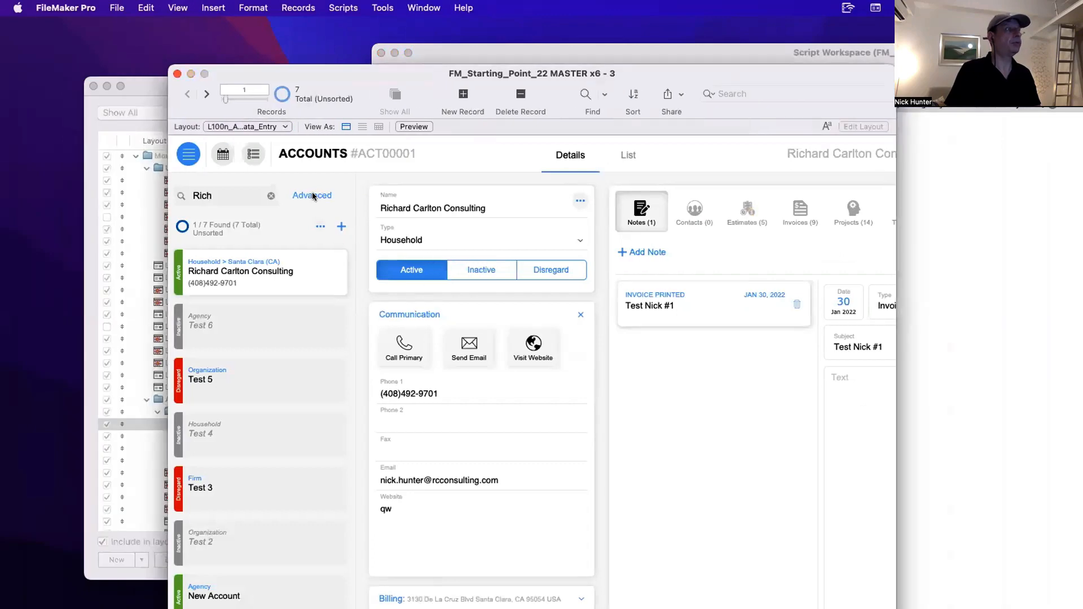
pyautogui.moveTo(337, 76); pyautogui.dragTo(518, 224)
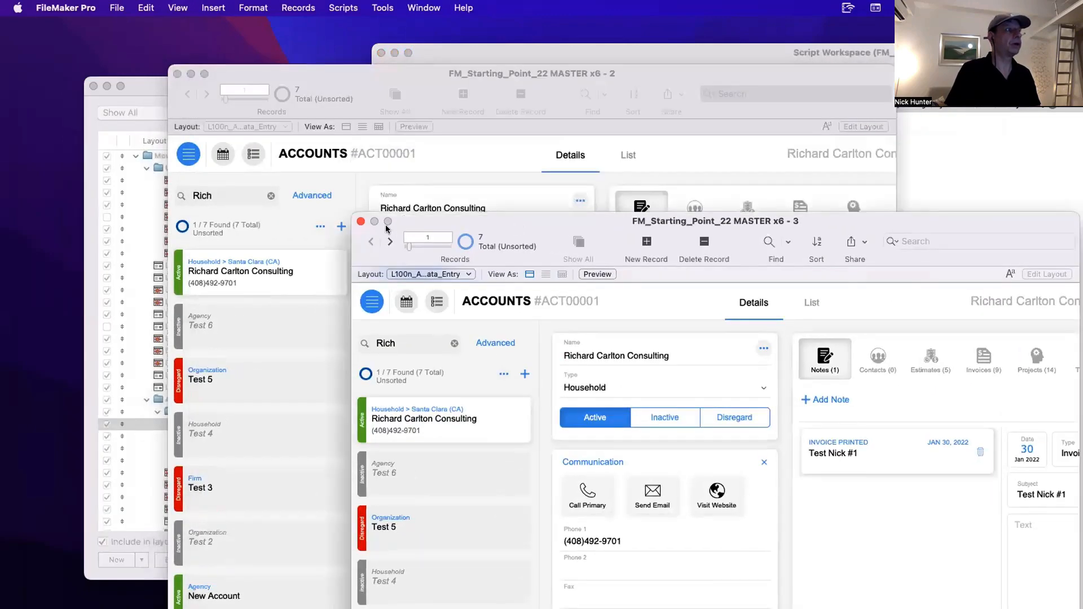
pyautogui.click(358, 221)
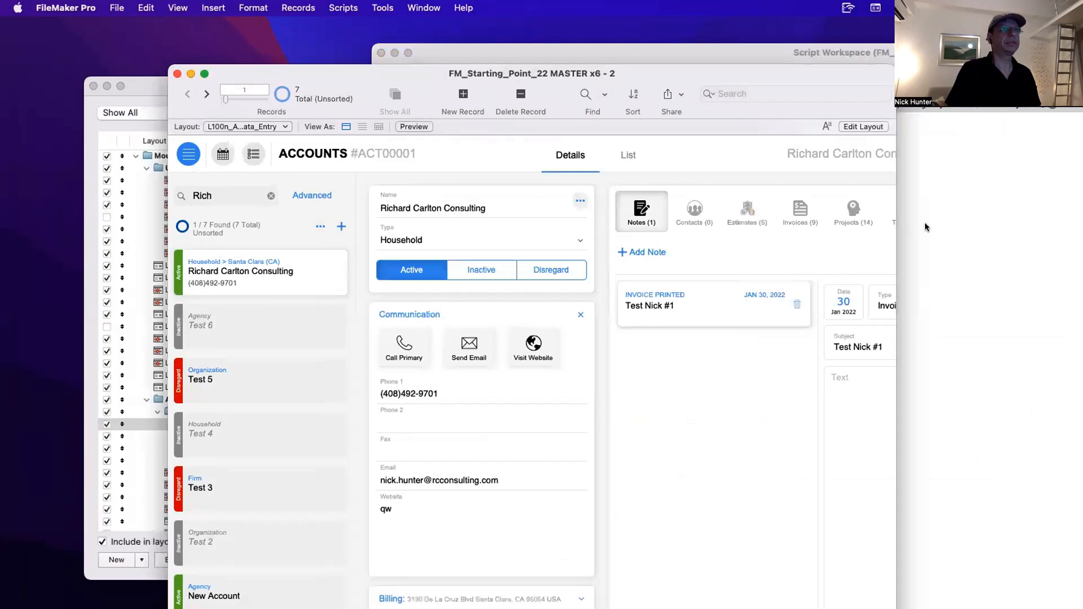
# Set the New Window step to use the Account Find Mode layout and save the (620a) script.
pyautogui.click(927, 227)
pyautogui.doubleClick(808, 107)
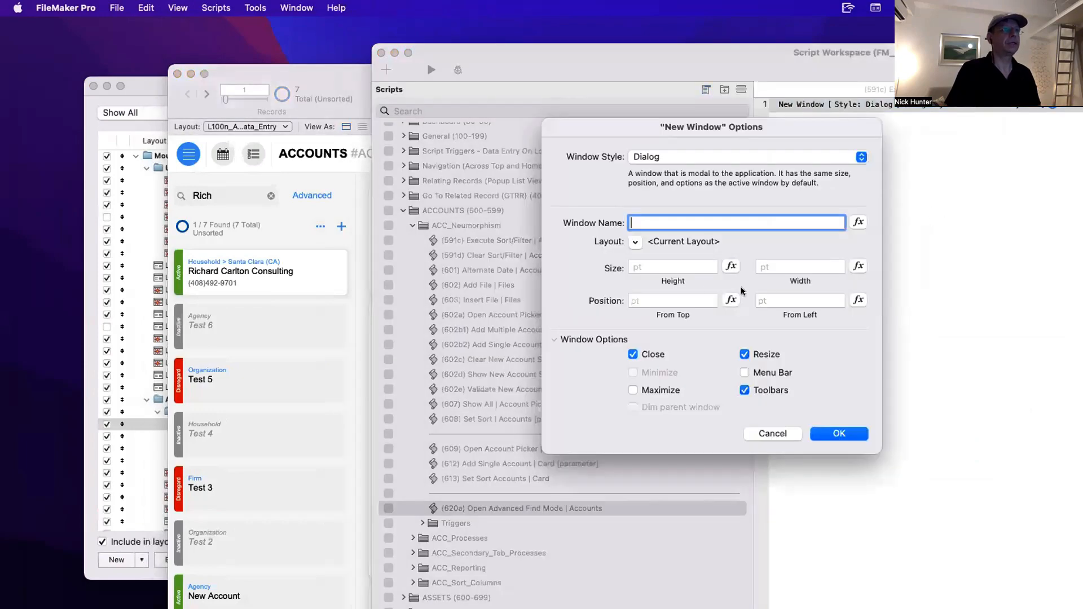
pyautogui.click(635, 241)
pyautogui.click(656, 268)
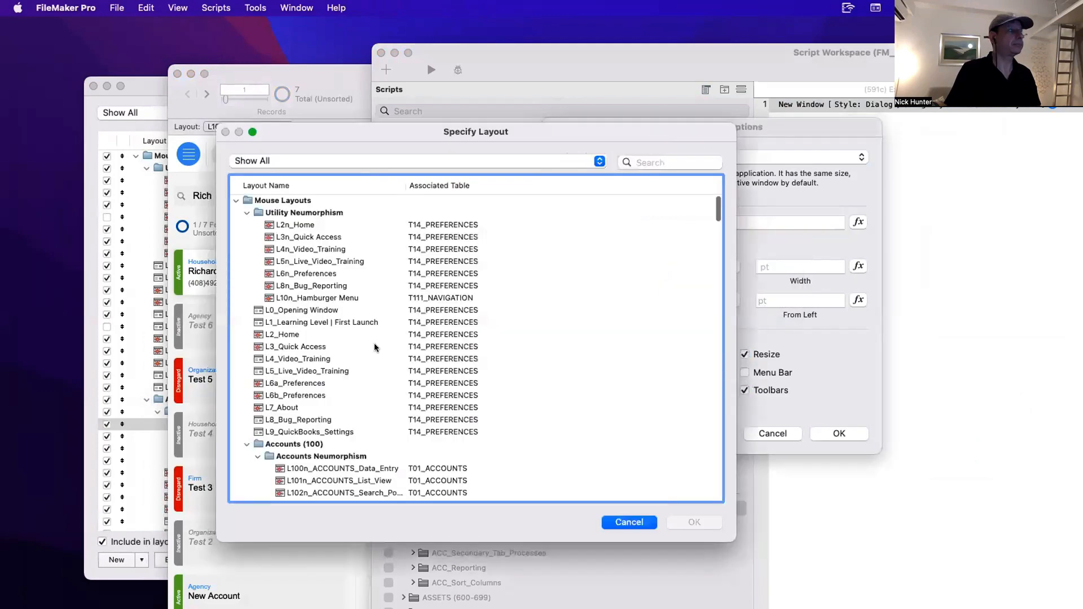
pyautogui.scroll(-3, 396, 421)
pyautogui.doubleClick(374, 421)
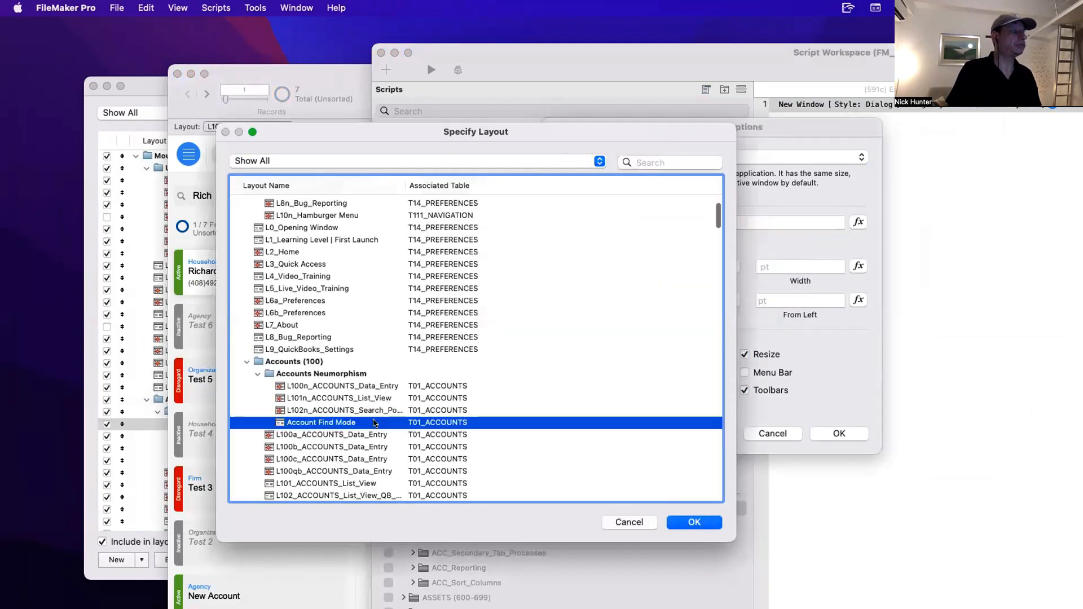
pyautogui.click(849, 435)
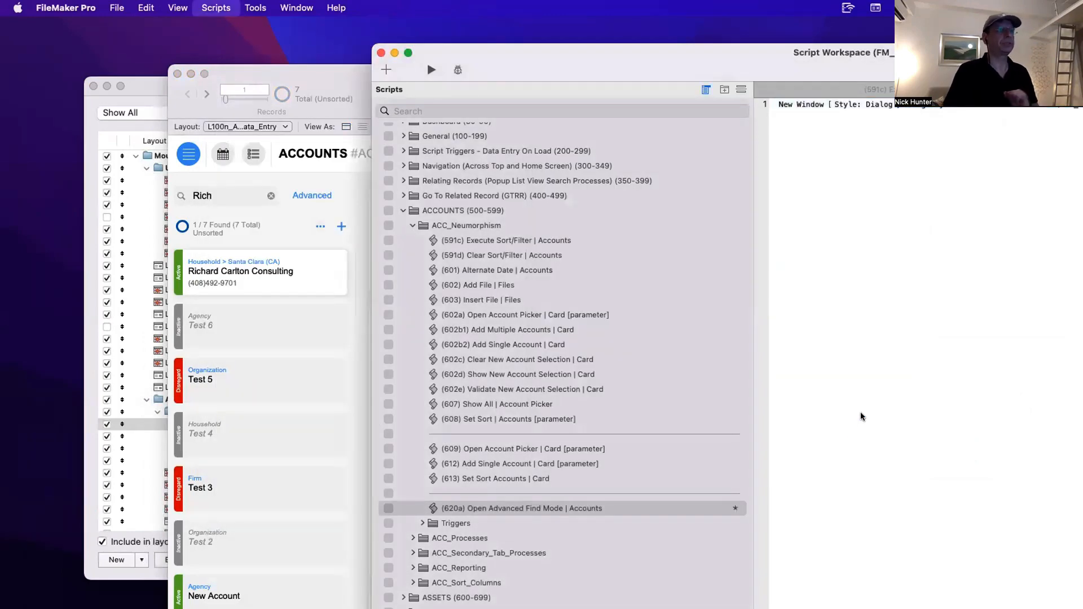
pyautogui.click(861, 105)
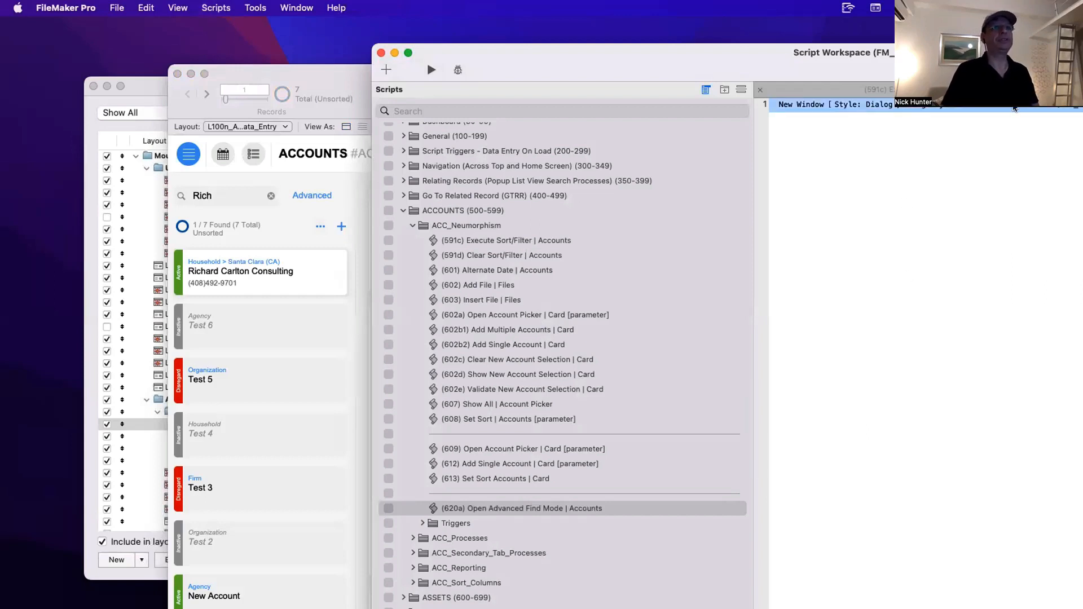
# Run the Advanced button again from the accounts layout and move the opened window aside to inspect it.
pyautogui.click(298, 231)
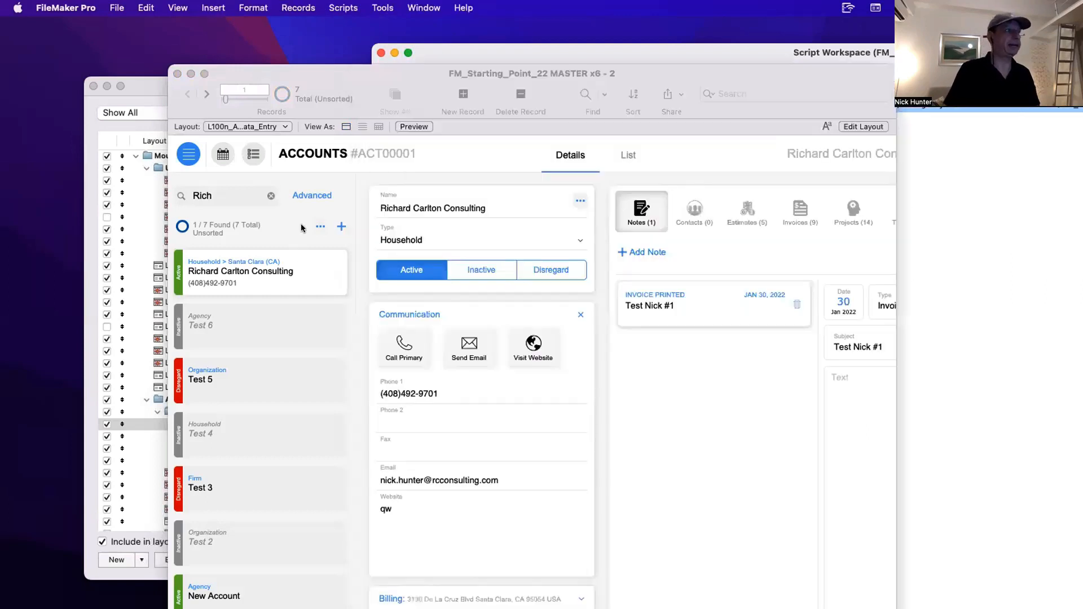
pyautogui.click(308, 196)
pyautogui.moveTo(316, 84); pyautogui.dragTo(436, 126)
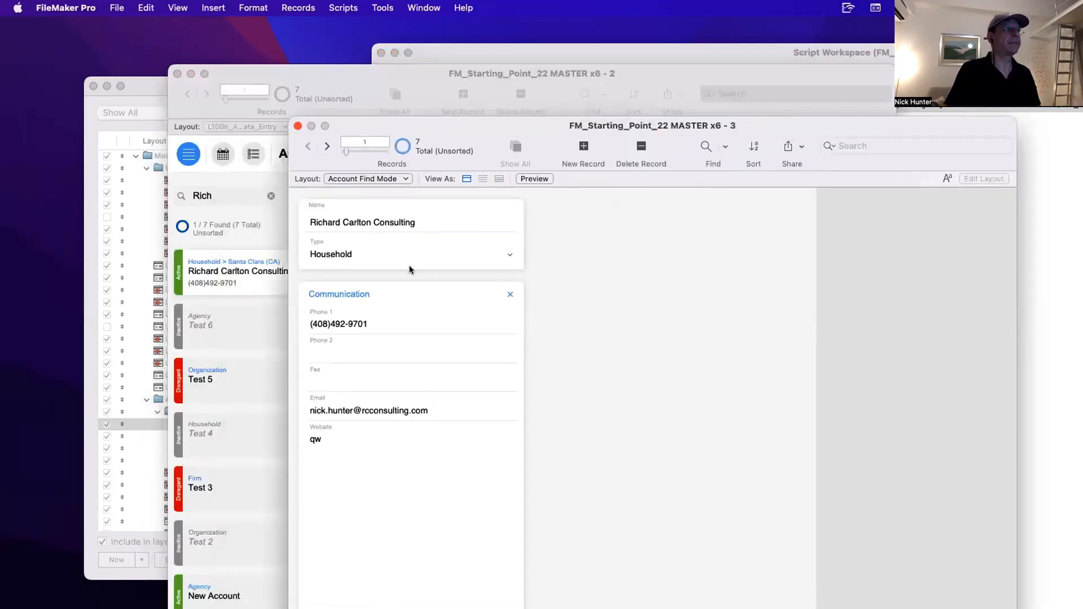
# Close the opened find window, run the Advanced button again, then shrink the reopened window and position it over the accounts layout.
pyautogui.press('super+w')
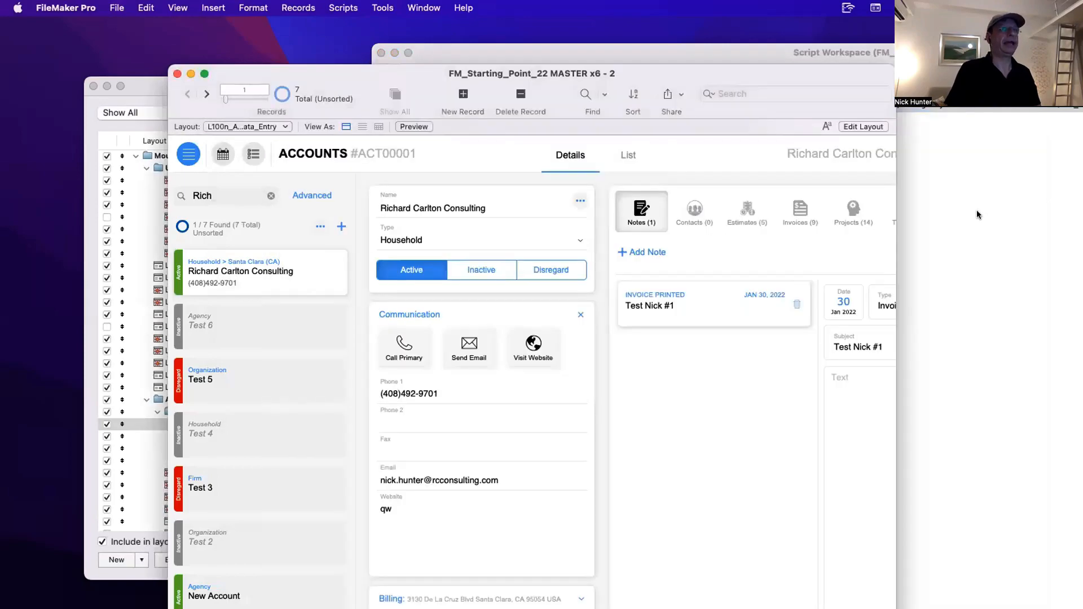
pyautogui.click(979, 216)
pyautogui.click(343, 288)
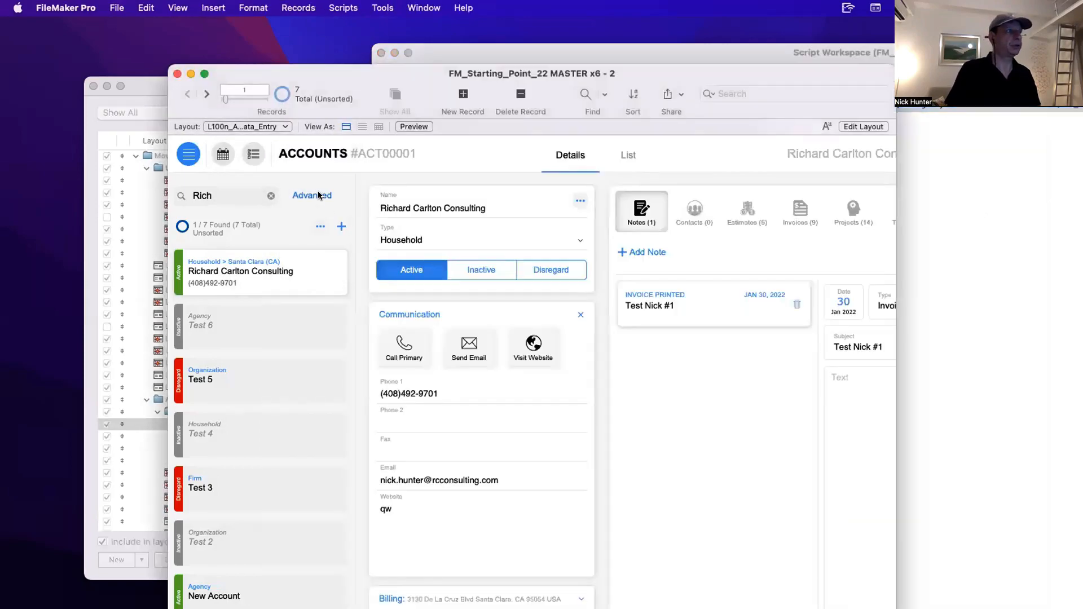
pyautogui.click(315, 195)
pyautogui.moveTo(328, 85); pyautogui.dragTo(362, 25)
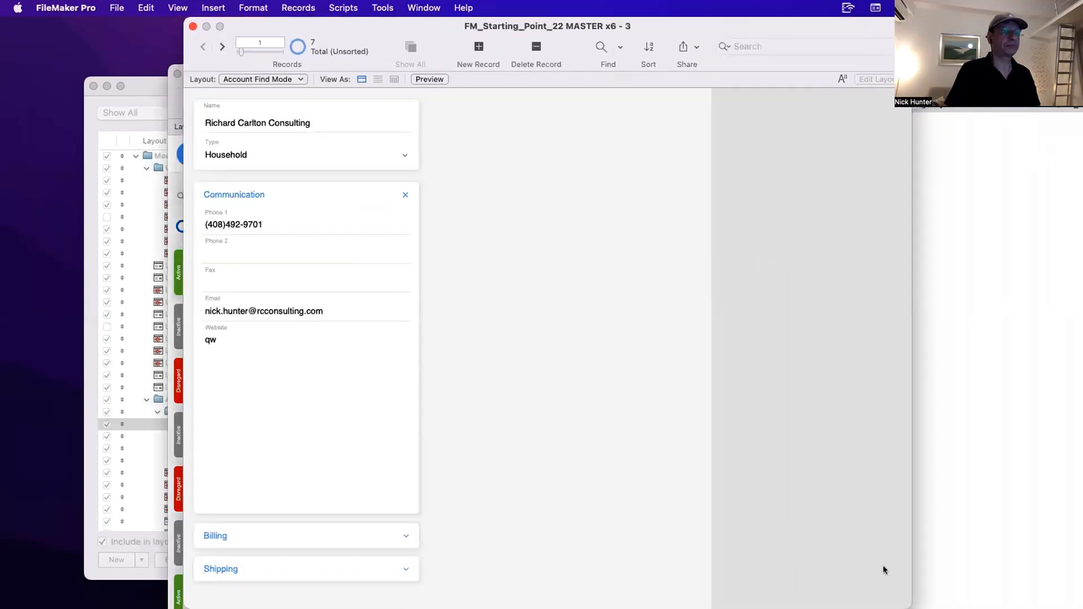
pyautogui.moveTo(910, 607); pyautogui.dragTo(521, 488)
pyautogui.moveTo(368, 30); pyautogui.dragTo(621, 100)
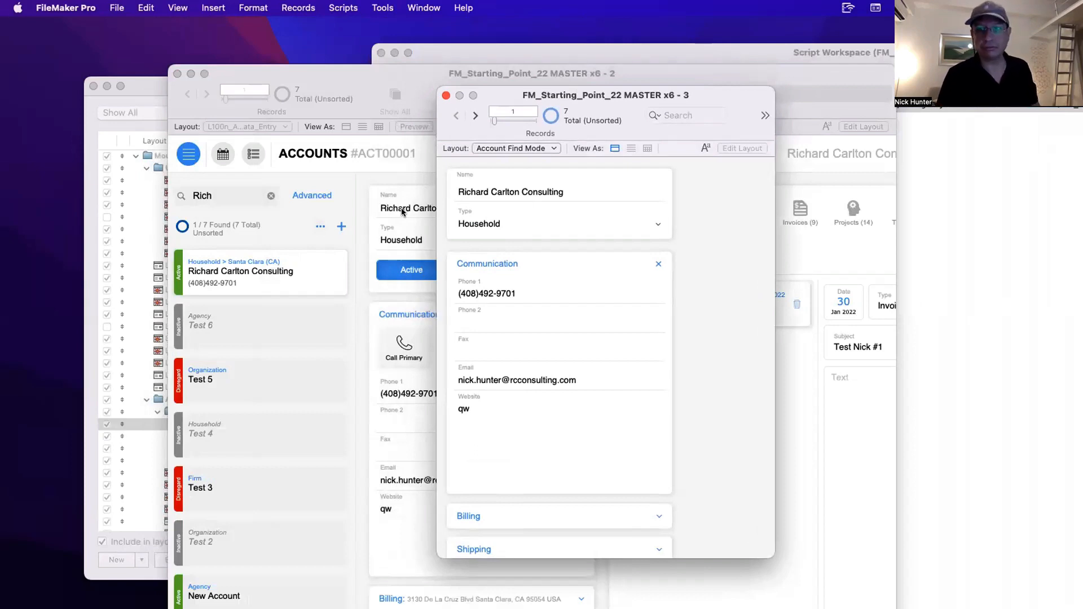
pyautogui.hscroll(2, 403, 211)
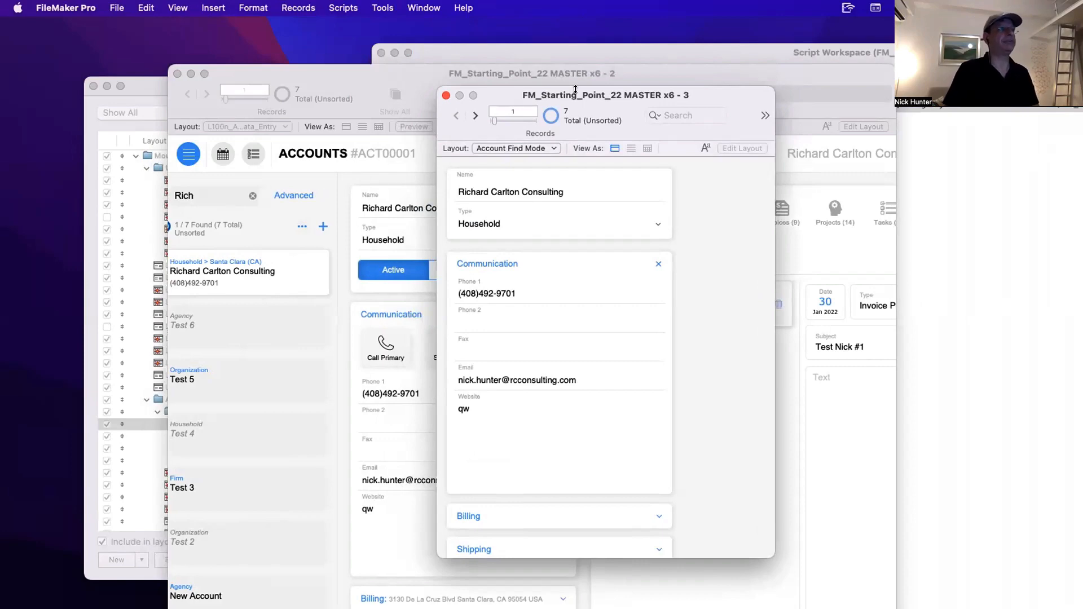
pyautogui.moveTo(574, 94); pyautogui.dragTo(439, 119)
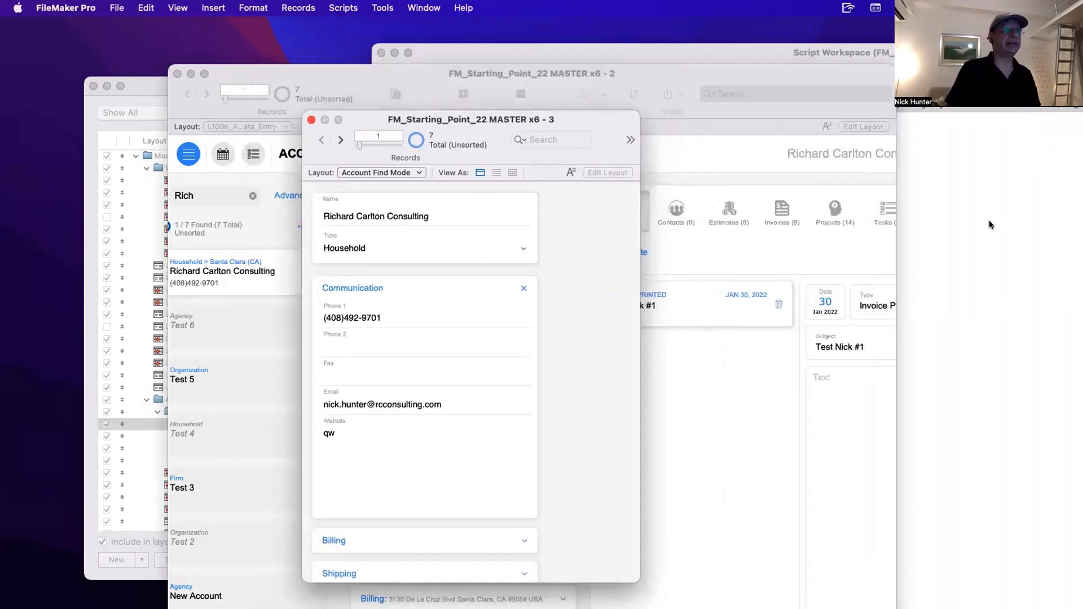
# Try to use the accounts layout behind the dialog window, and close the dialog.
pyautogui.click(930, 242)
pyautogui.click(325, 213)
pyautogui.click(285, 207)
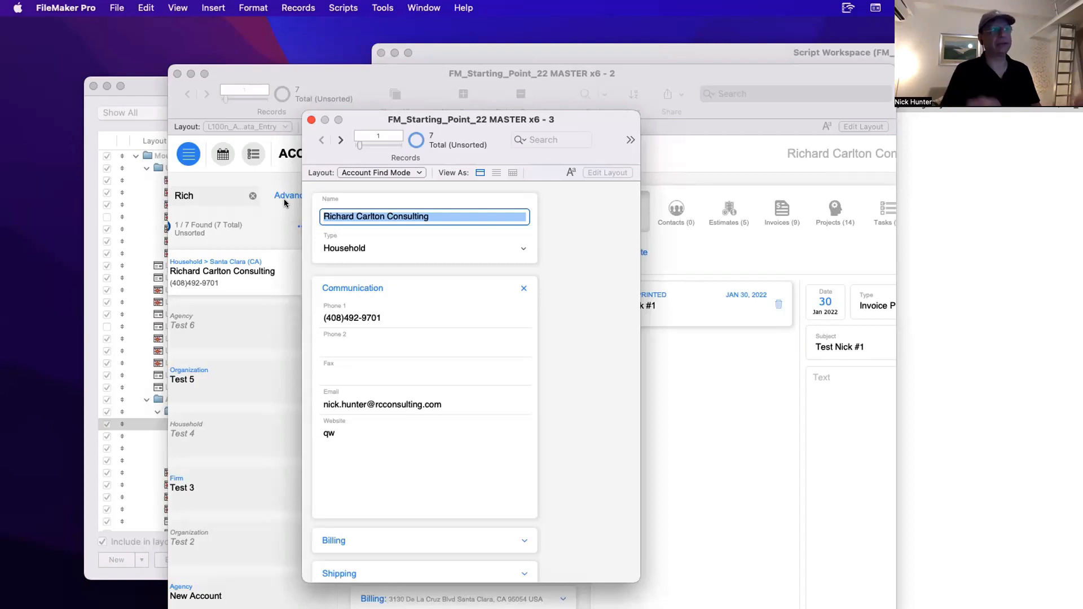
pyautogui.click(311, 120)
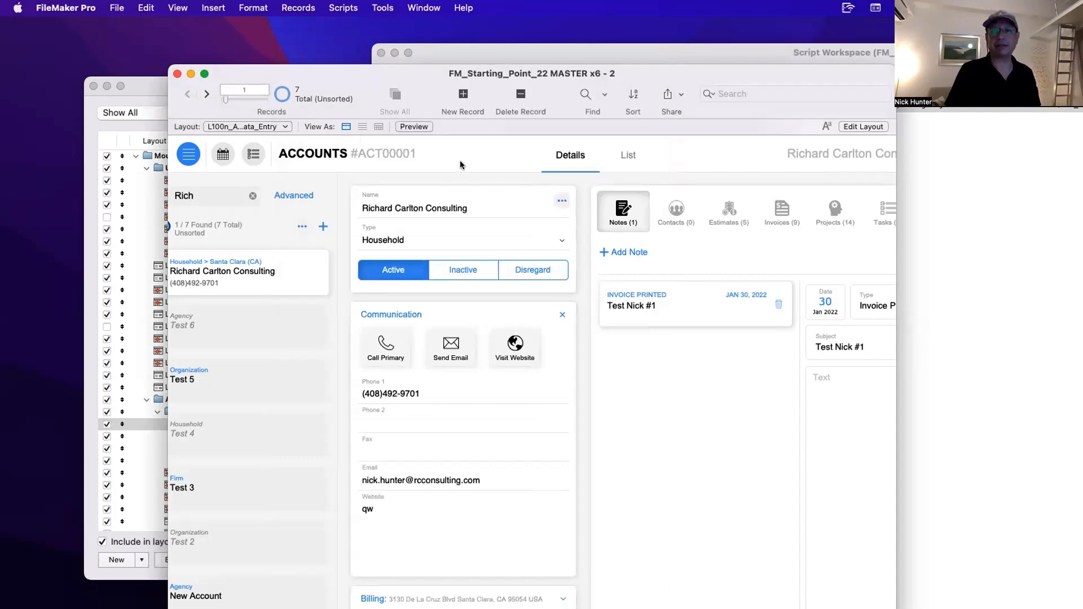
# Set the New Window step's window style to Floating Document in the (620a) script and save it.
pyautogui.click(960, 162)
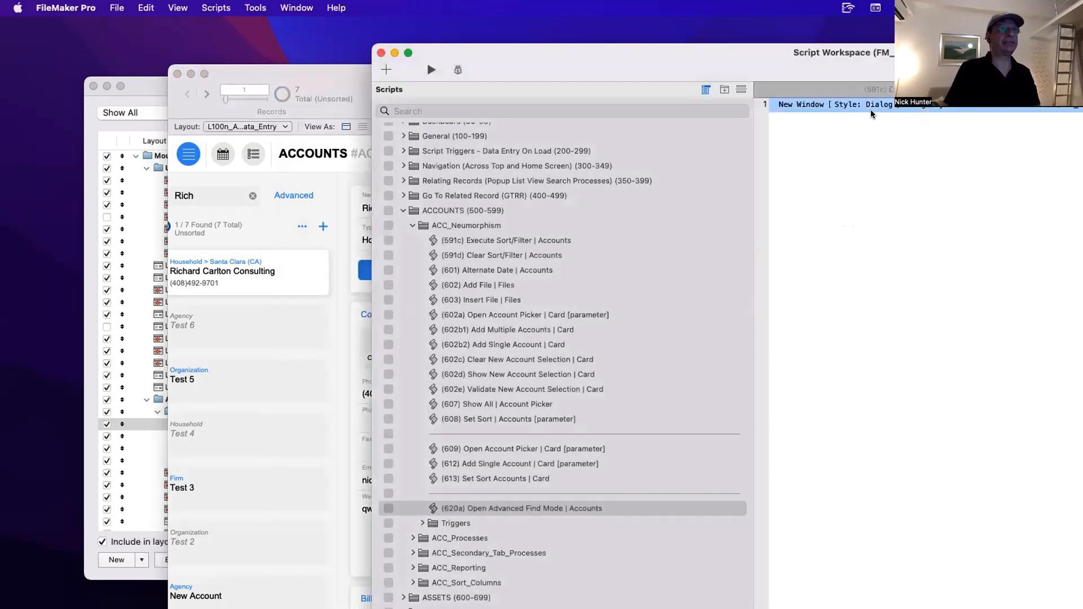
pyautogui.doubleClick(869, 107)
pyautogui.click(690, 162)
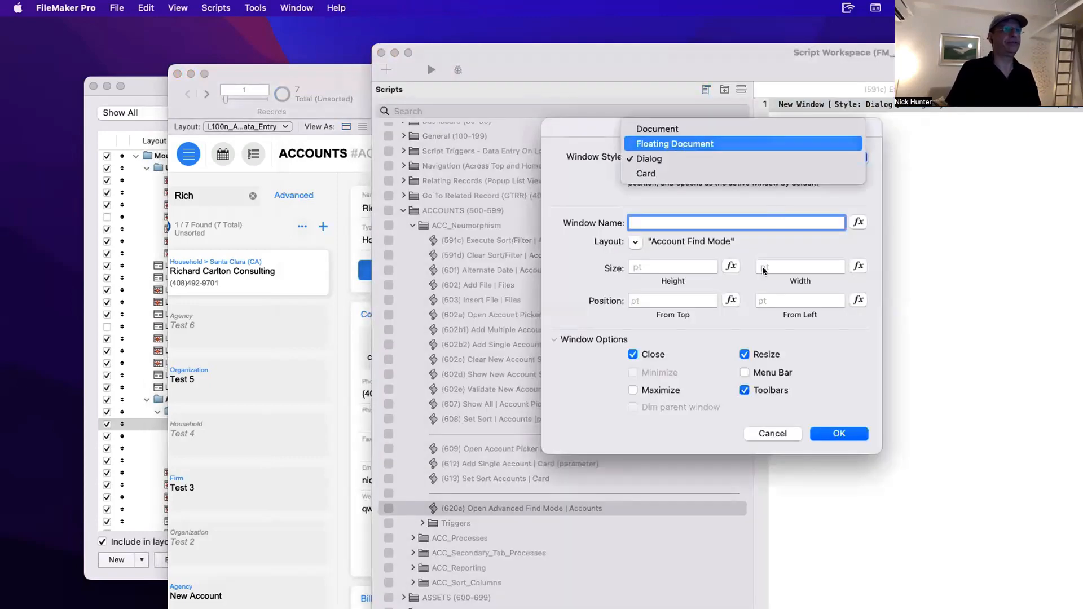
pyautogui.click(689, 141)
pyautogui.click(838, 433)
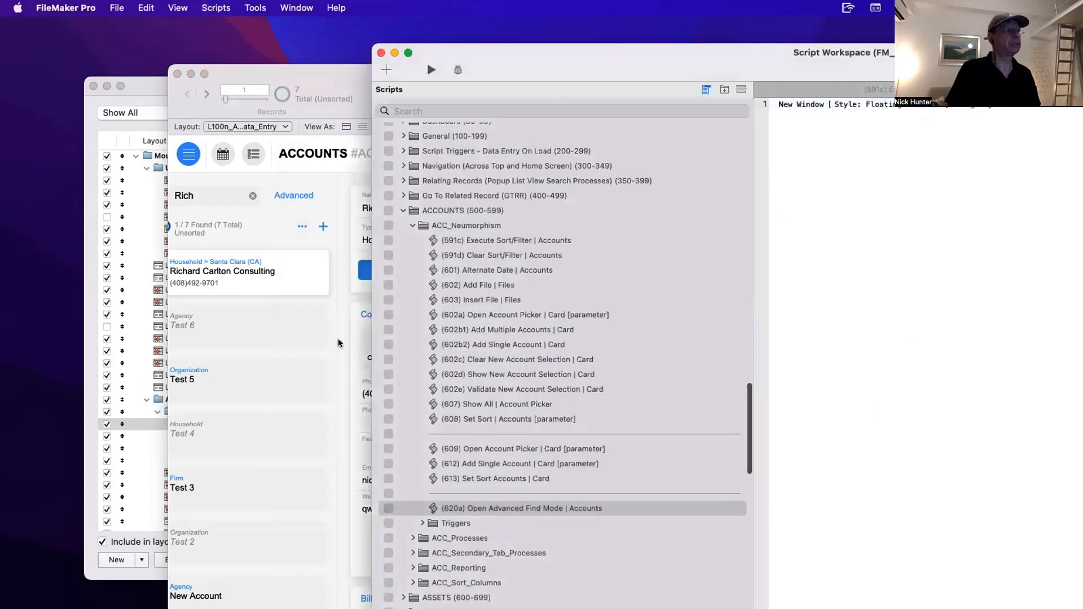
# Run the Advanced button, move the floating window aside, enter the Name field on the accounts layout behind it, and close the floating window.
pyautogui.click(278, 168)
pyautogui.click(294, 195)
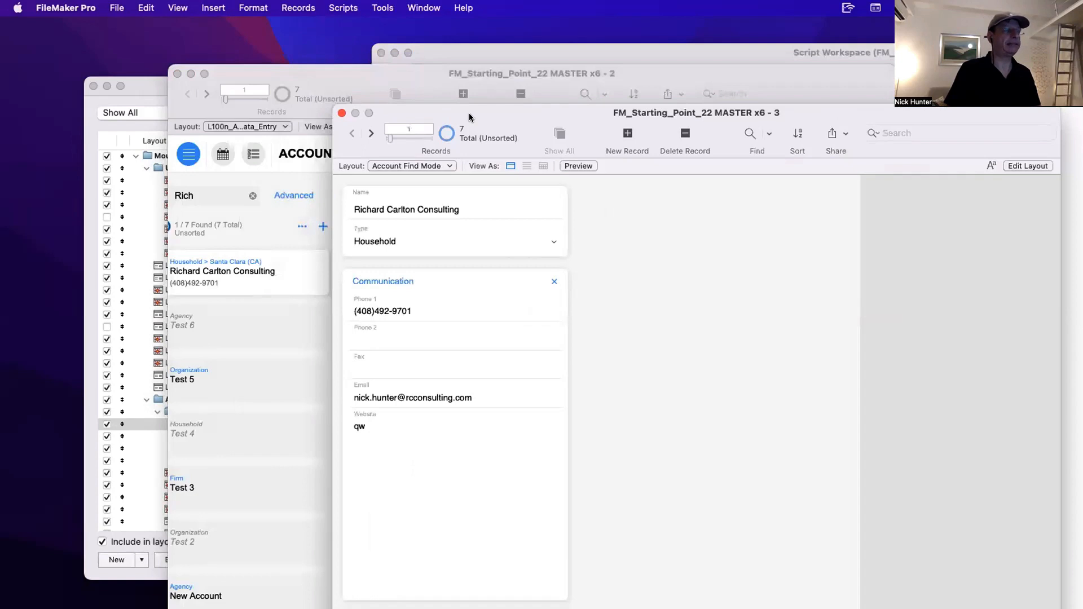
pyautogui.moveTo(469, 114); pyautogui.dragTo(548, 116)
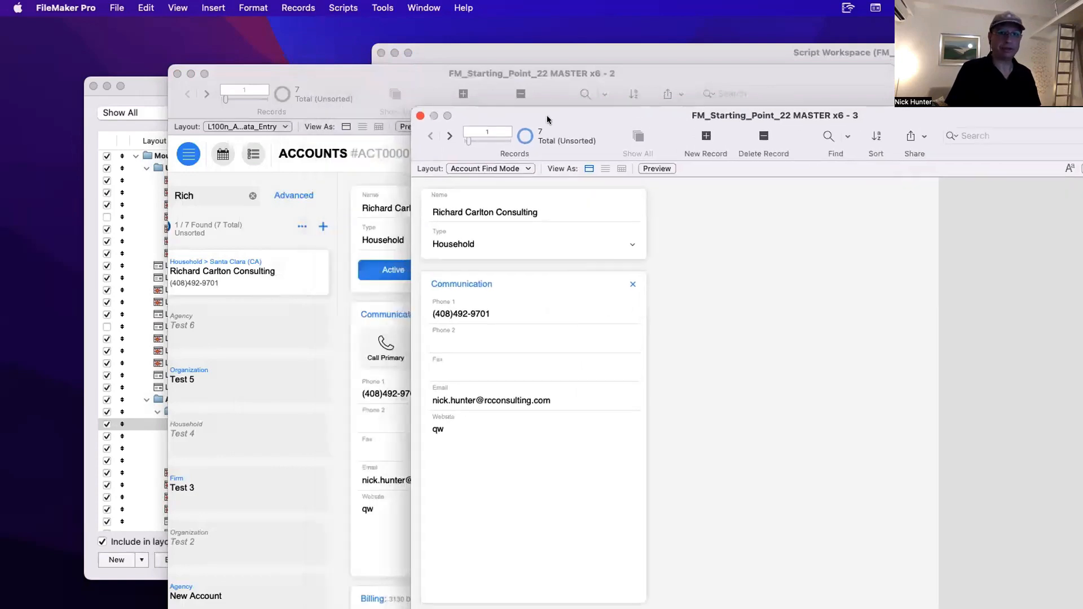
pyautogui.click(341, 218)
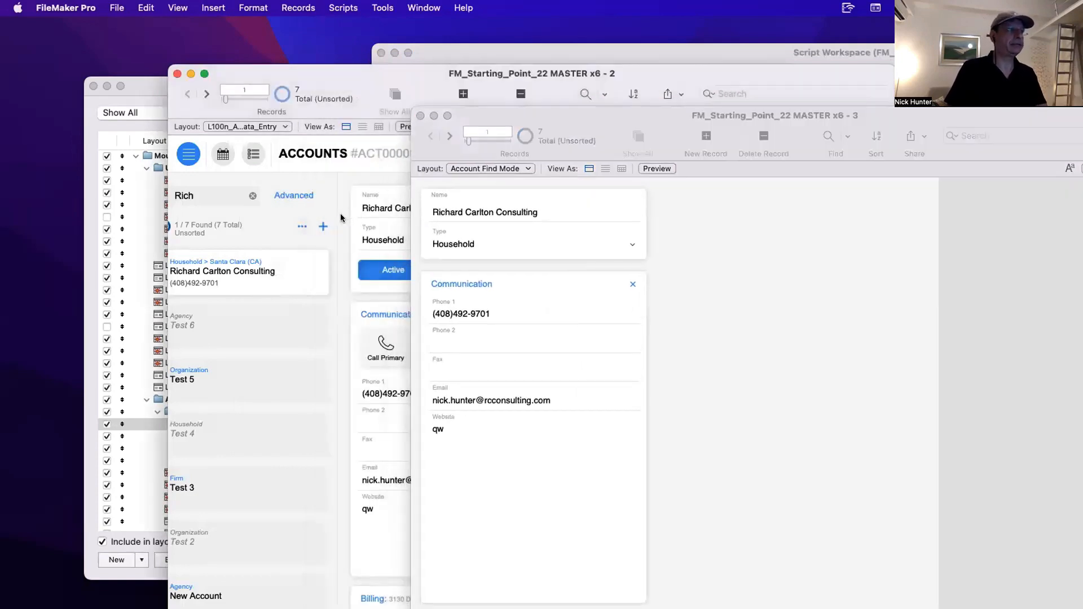
pyautogui.click(378, 204)
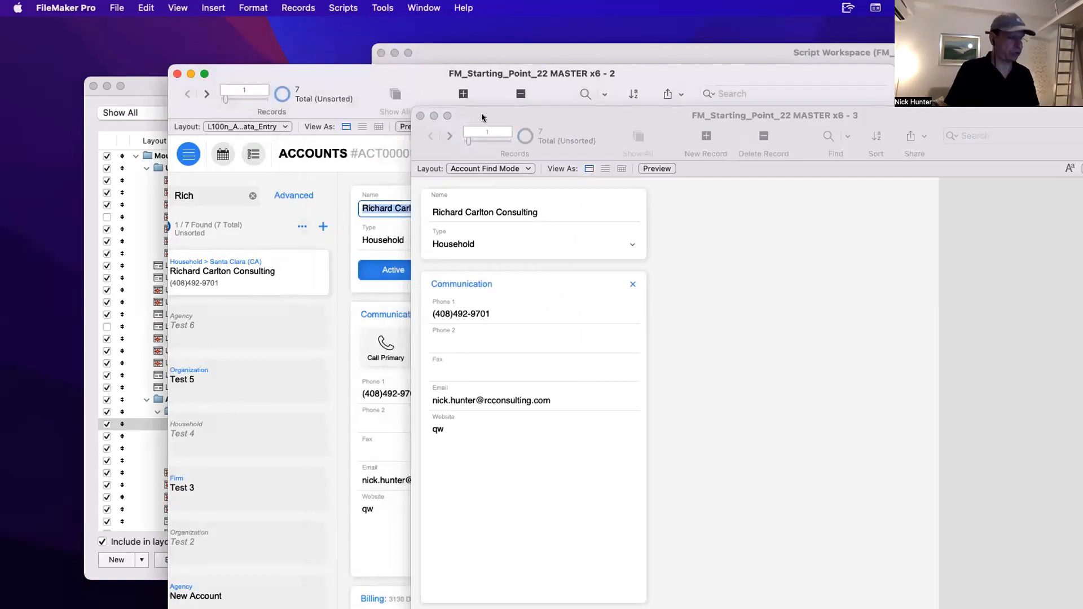
pyautogui.moveTo(481, 113)
pyautogui.mouseDown()
pyautogui.moveTo(586, 181)
pyautogui.moveTo(394, 121)
pyautogui.moveTo(472, 126)
pyautogui.mouseUp()
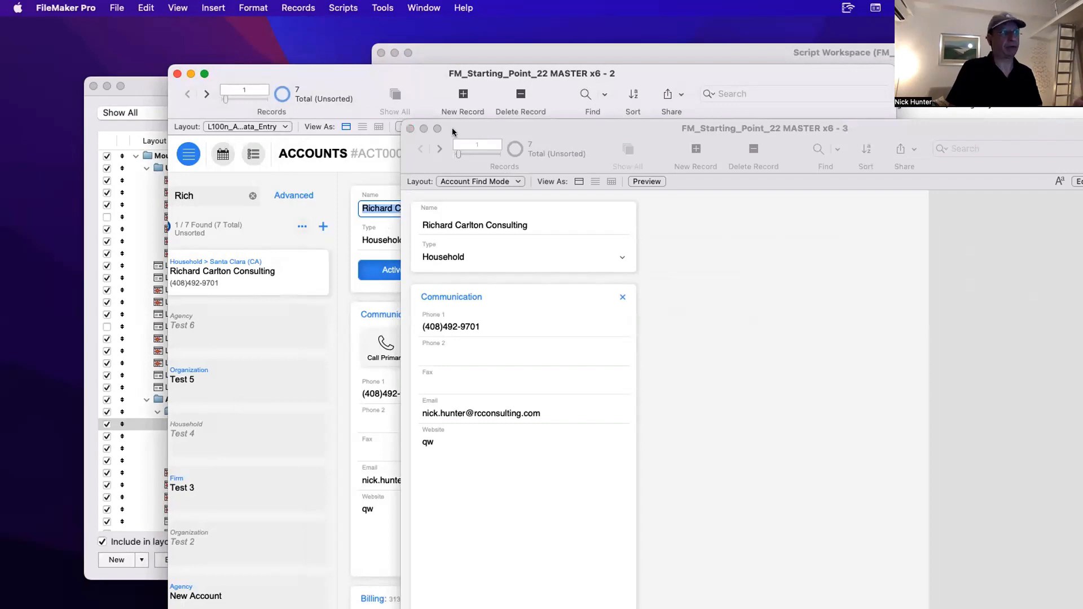
pyautogui.moveTo(451, 128); pyautogui.dragTo(457, 127)
pyautogui.click(414, 127)
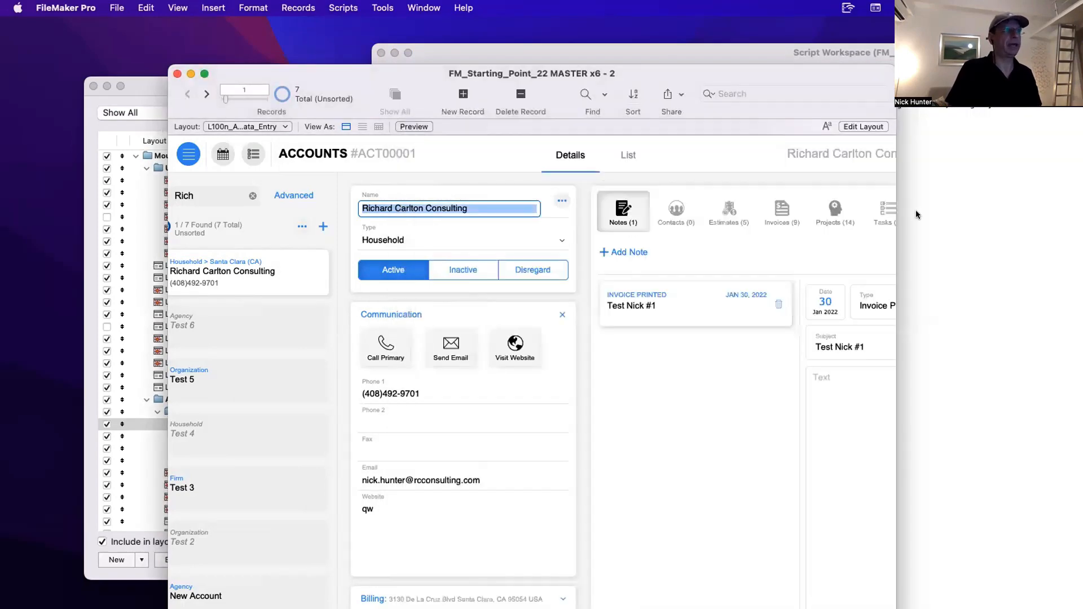
# Set the window style of the (620a) script's New Window step to Document.
pyautogui.click(877, 138)
pyautogui.doubleClick(811, 104)
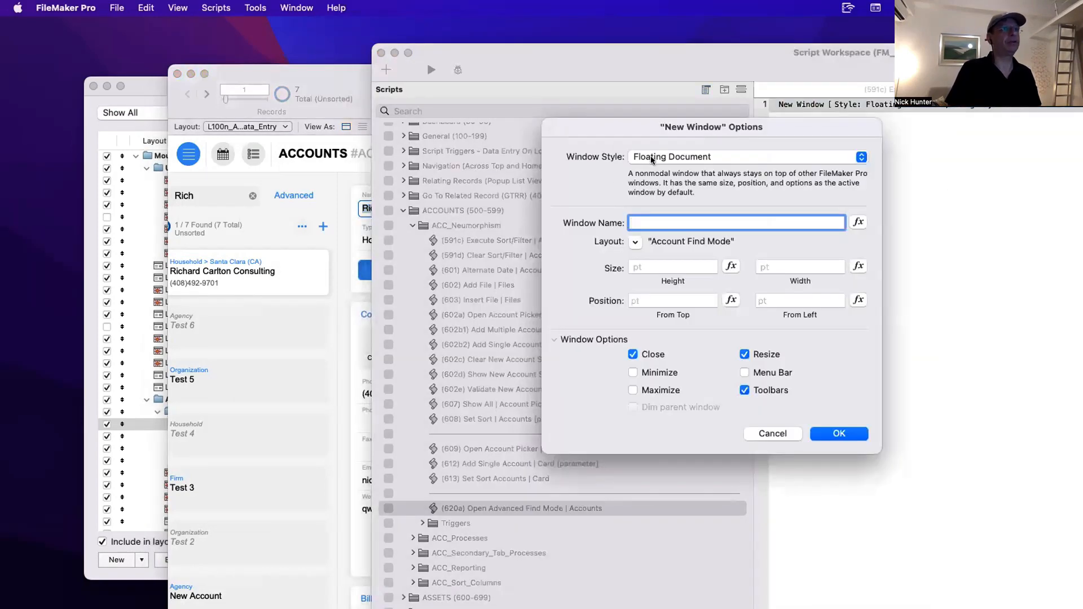
pyautogui.click(650, 157)
pyautogui.click(655, 143)
pyautogui.click(839, 433)
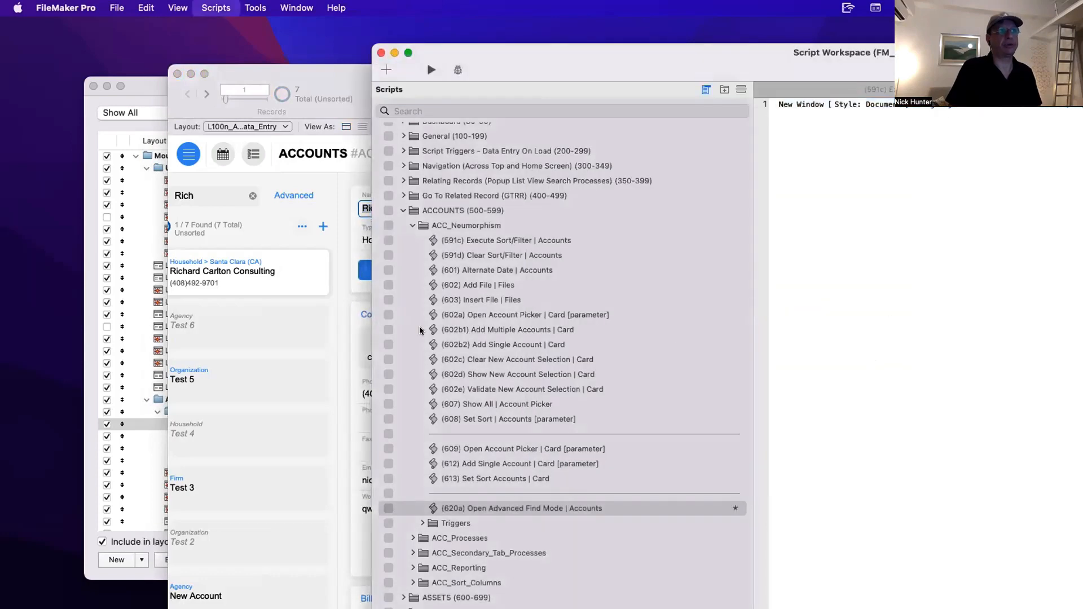
# Run the Advanced button with the Document style, move the opened window, switch to the layout behind it, and close the find window.
pyautogui.click(339, 326)
pyautogui.click(295, 195)
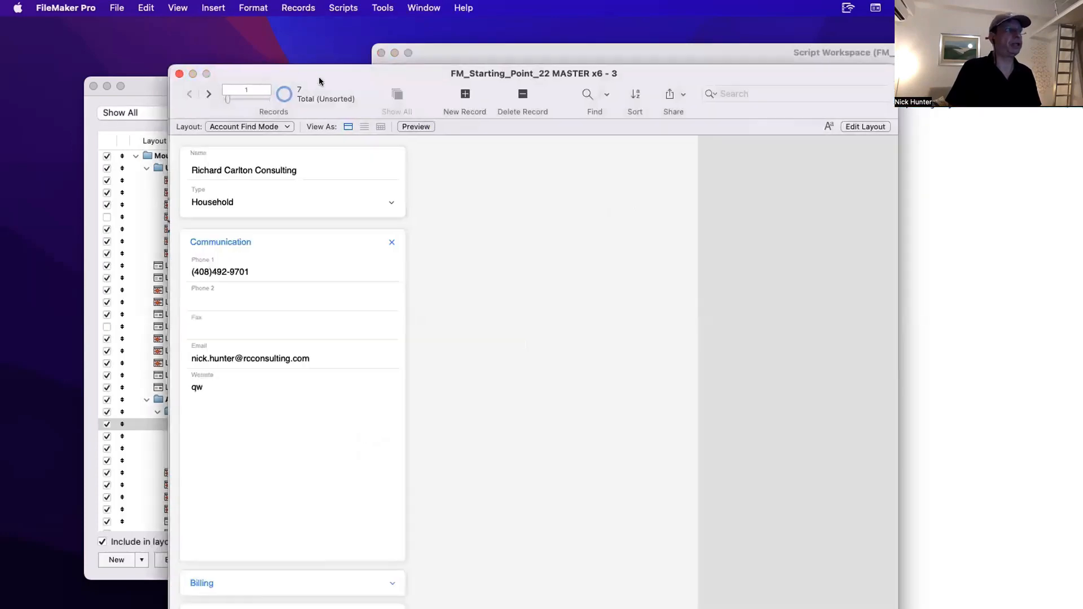
pyautogui.moveTo(319, 79); pyautogui.dragTo(606, 110)
pyautogui.click(365, 160)
pyautogui.click(1012, 276)
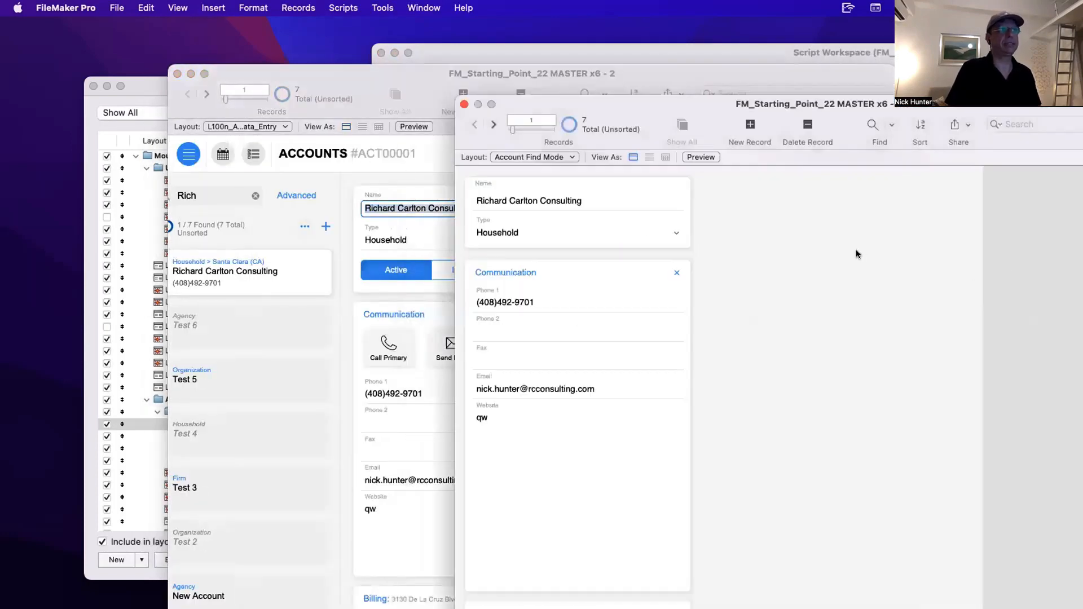
pyautogui.press('super+w')
# Set the New Window step's window style back to Dialog and save the (620a) script.
pyautogui.click(923, 184)
pyautogui.click(828, 109)
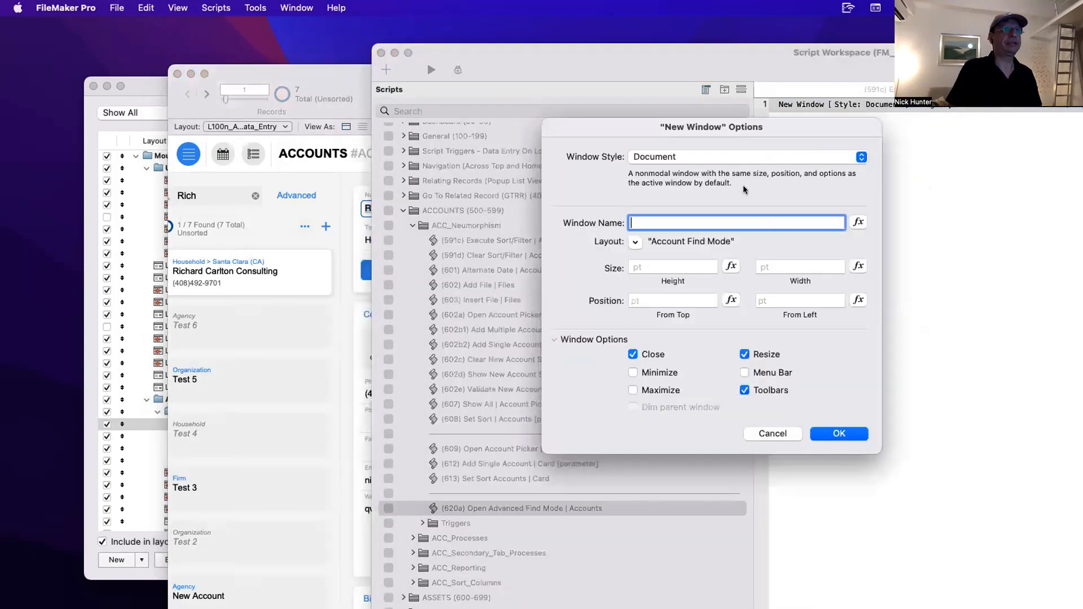
pyautogui.click(658, 156)
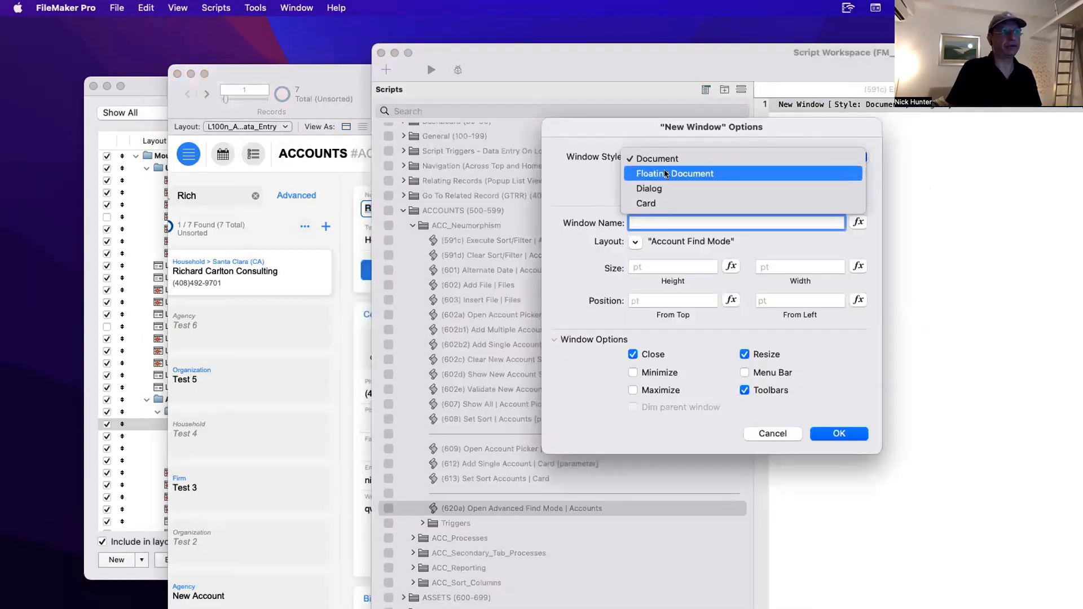
pyautogui.click(679, 174)
pyautogui.click(683, 159)
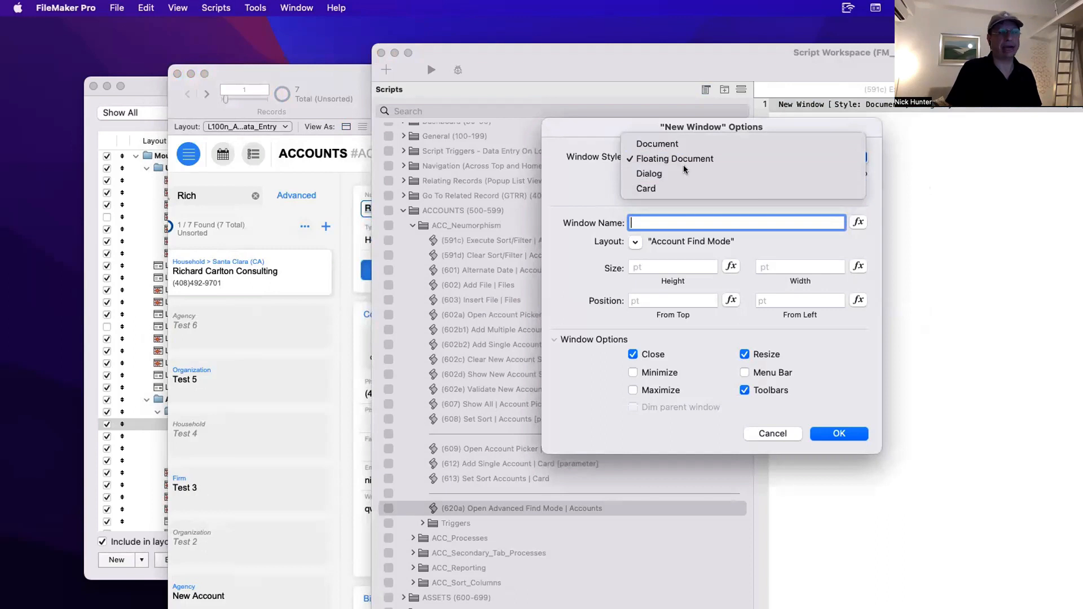
pyautogui.click(683, 167)
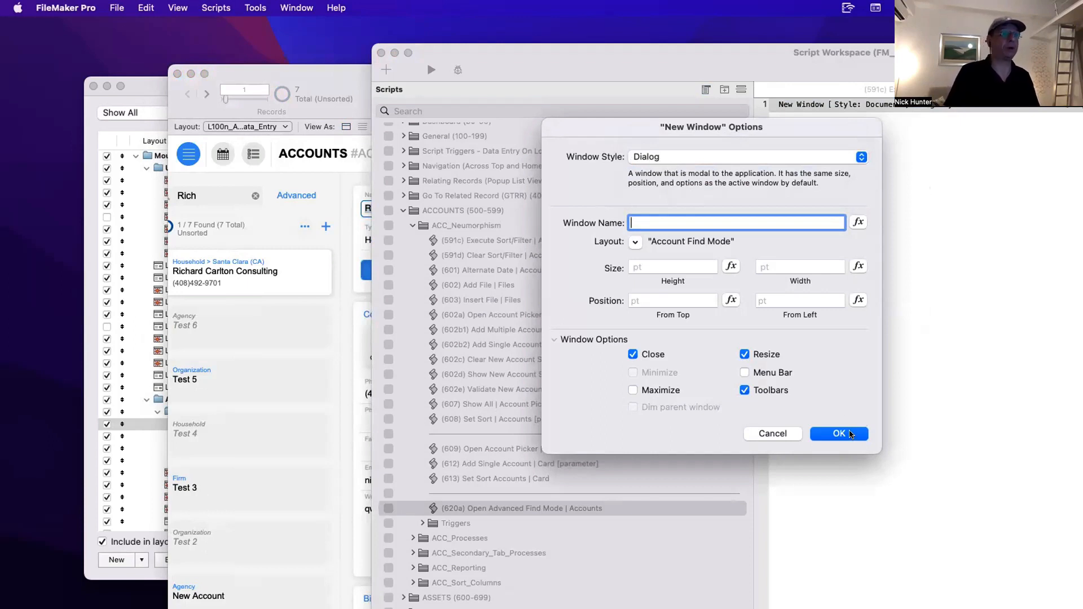
pyautogui.click(851, 435)
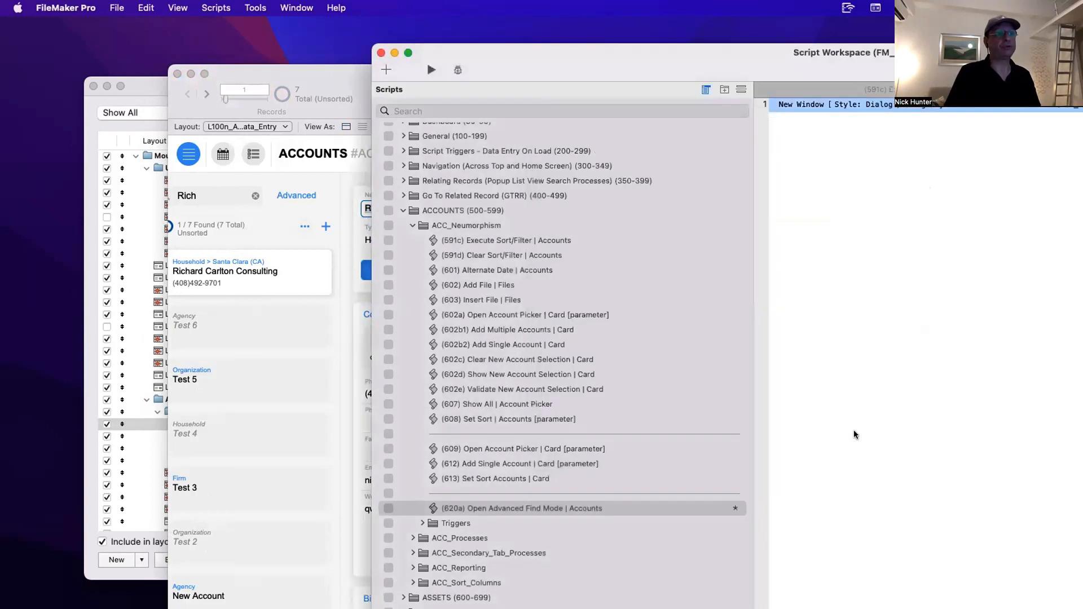
pyautogui.click(852, 348)
pyautogui.press('super+s')
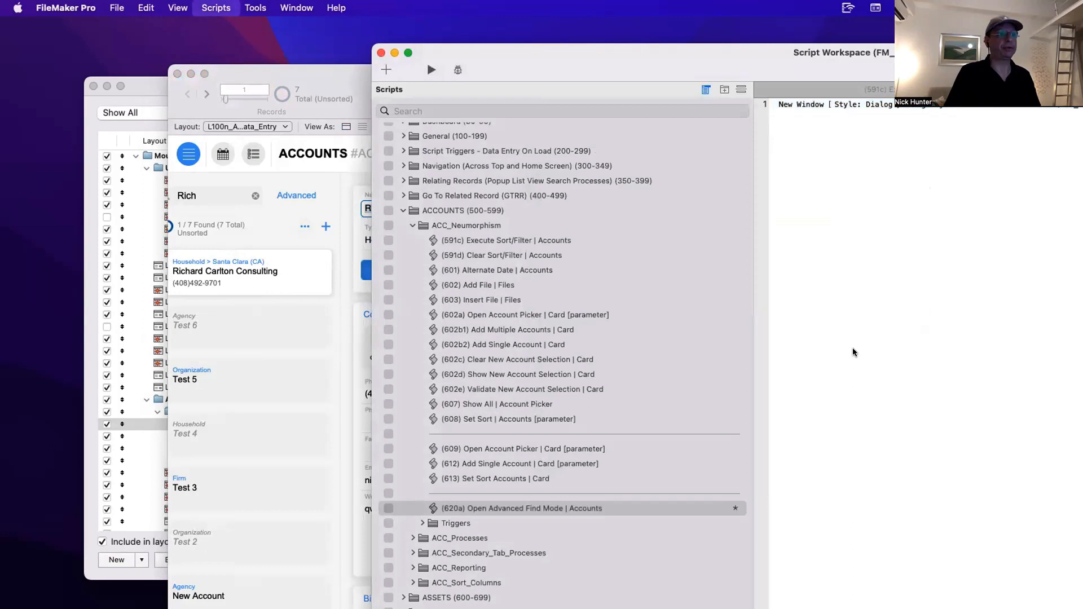
# Turn off the Resize option in the New Window step and save the script.
pyautogui.doubleClick(822, 109)
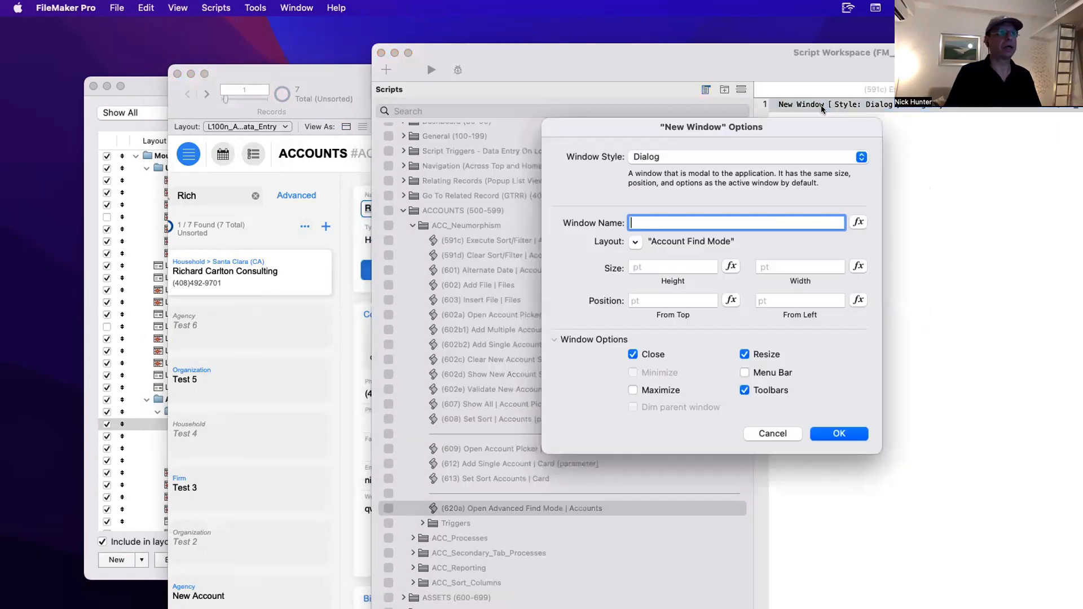
pyautogui.click(764, 354)
pyautogui.press('Return')
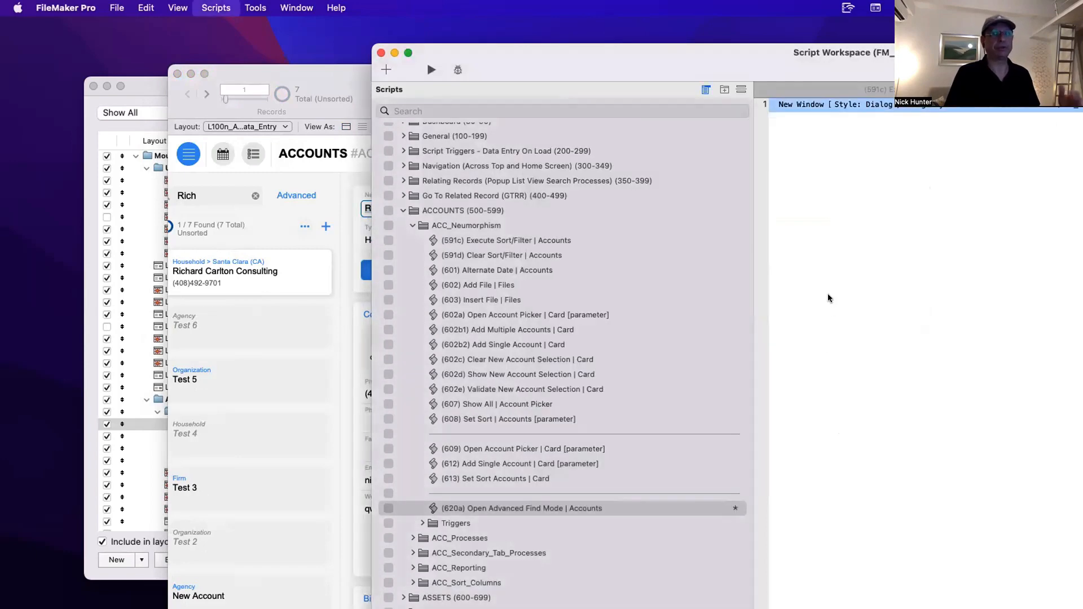
pyautogui.press('super+s')
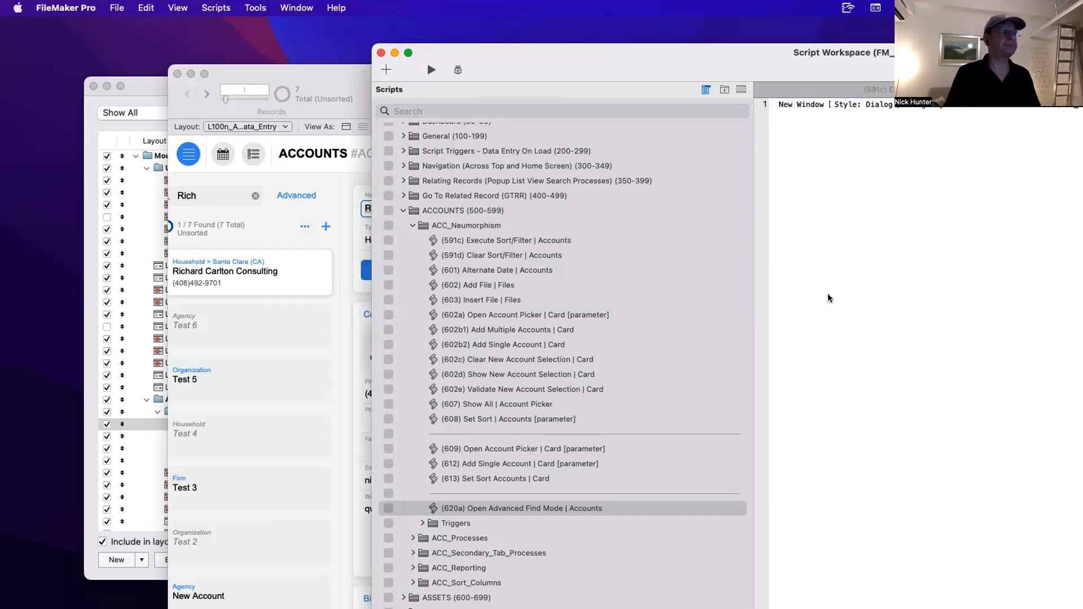
pyautogui.click(316, 245)
pyautogui.click(846, 107)
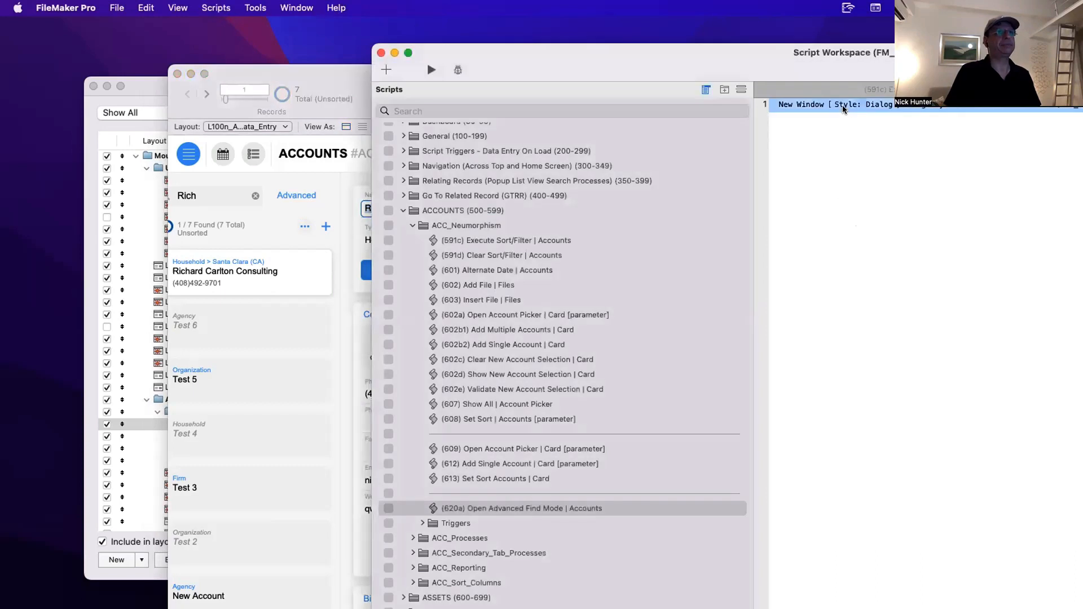
pyautogui.press('Return')
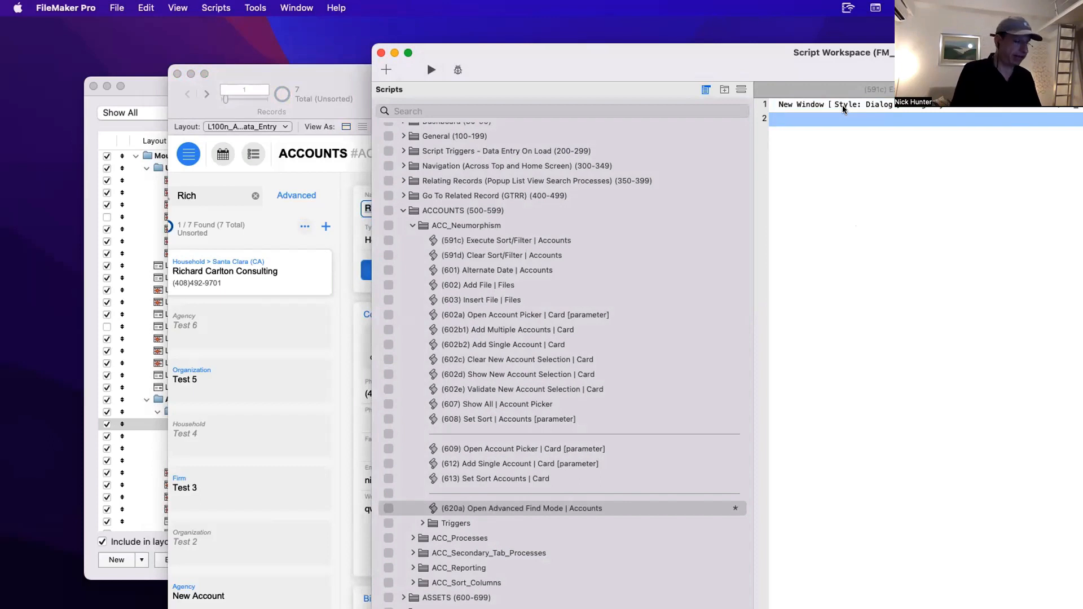
pyautogui.write('resi')
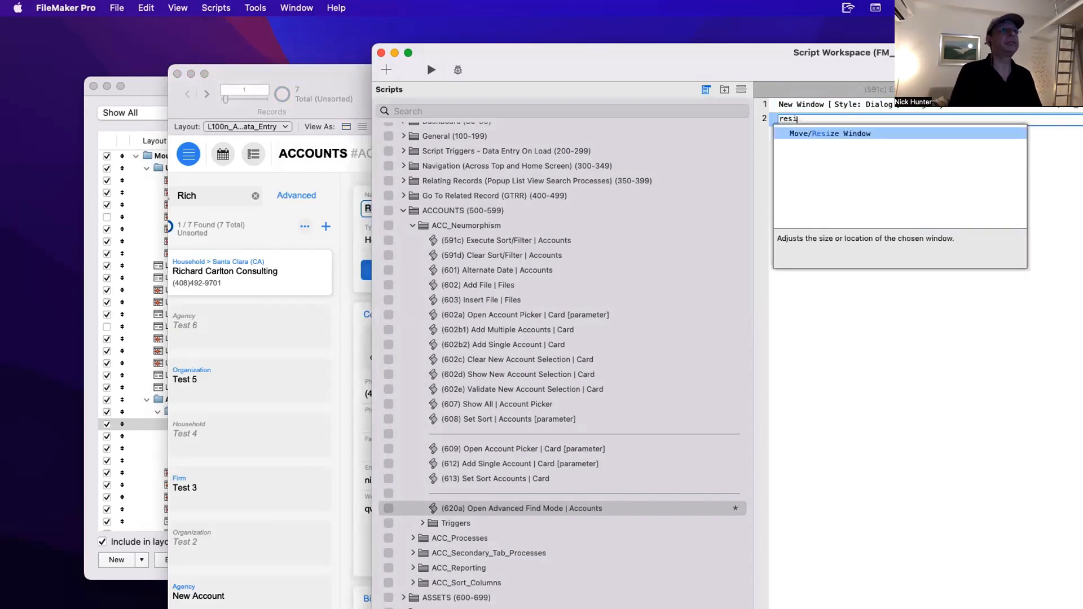
pyautogui.press('Return')
pyautogui.press('Return')
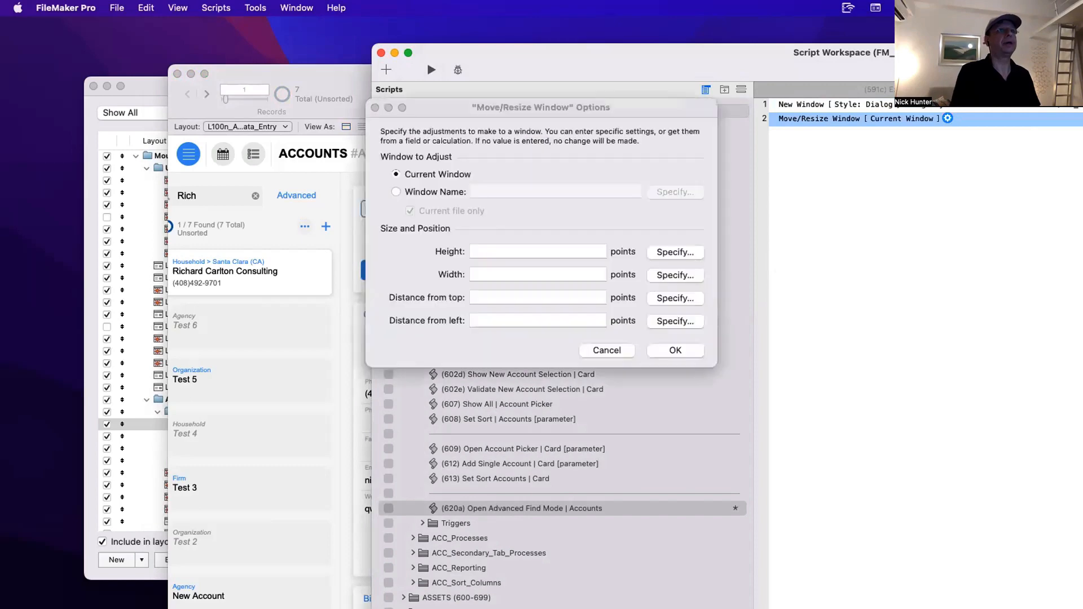
pyautogui.press('Escape')
pyautogui.press('BackSpace')
pyautogui.press('Return')
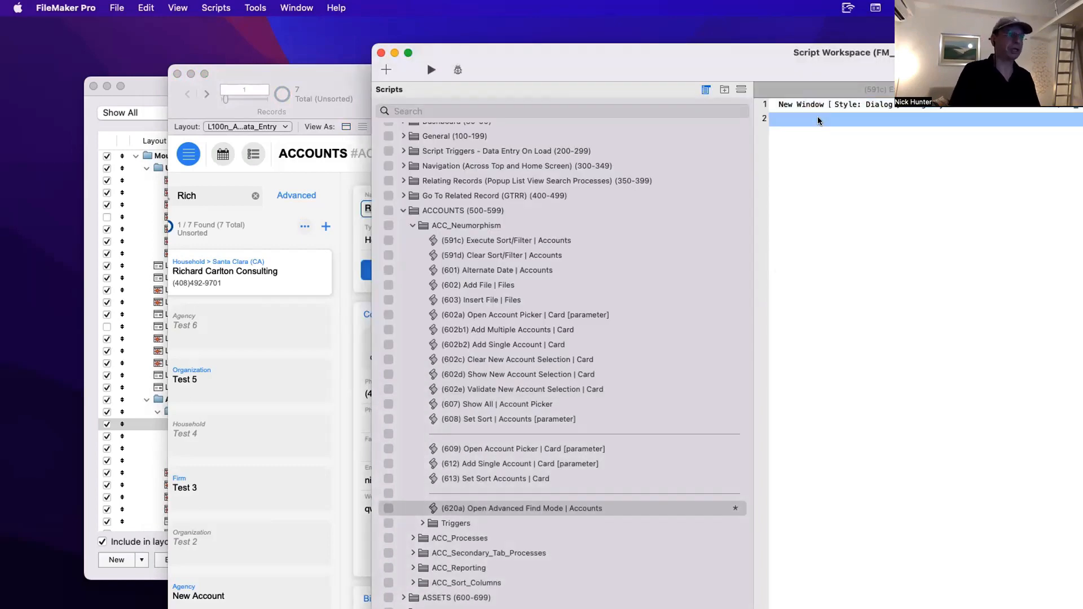
# Add an Adjust Window step set to Resize to Fit after New Window in the (620a) script and save it.
pyautogui.write('adj')
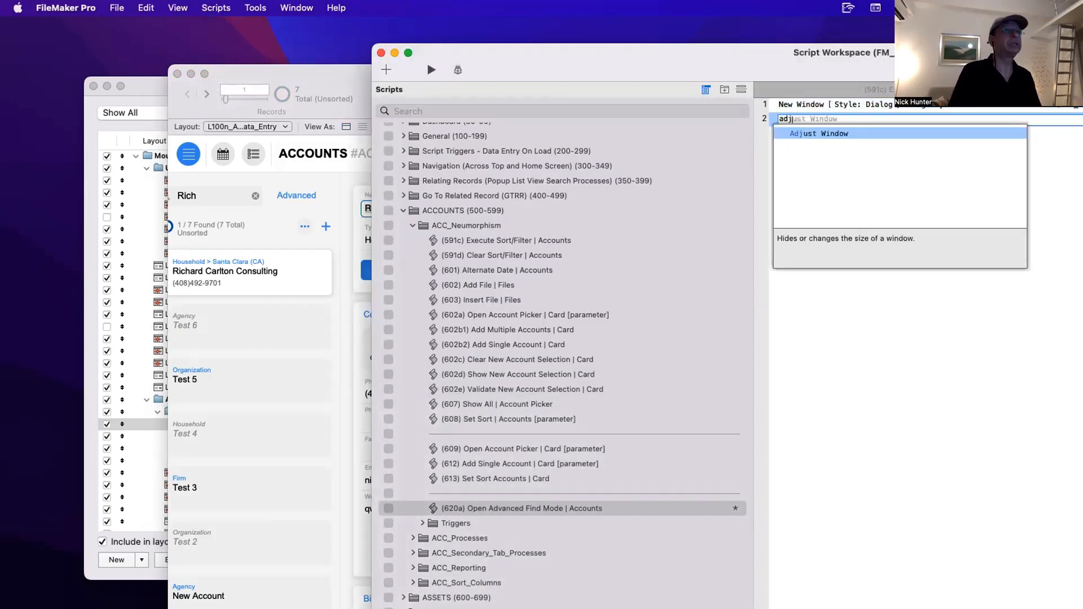
pyautogui.press('Return')
pyautogui.click(863, 119)
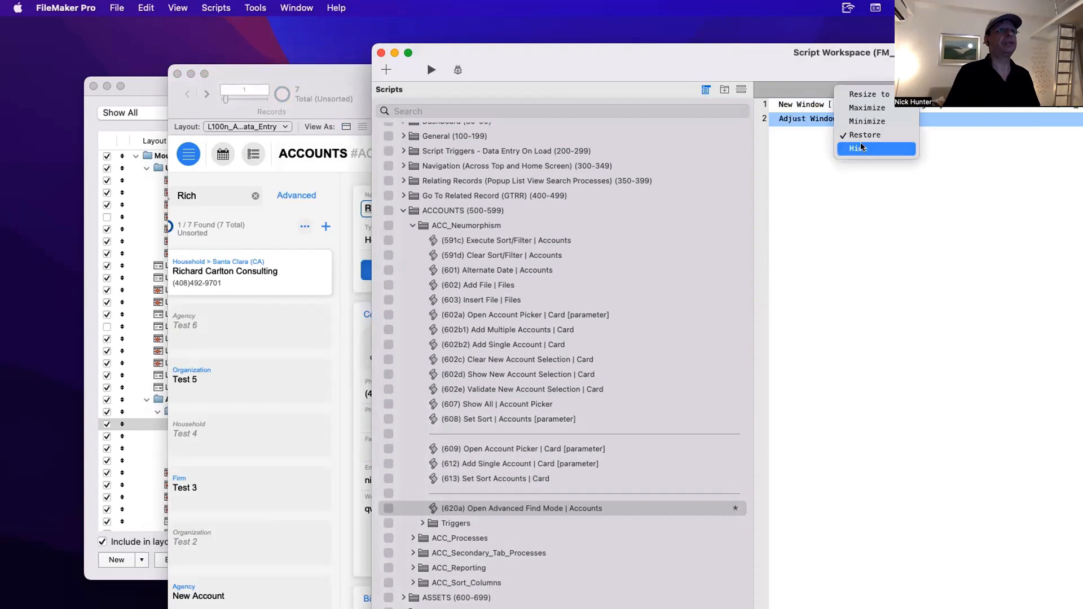
pyautogui.click(869, 96)
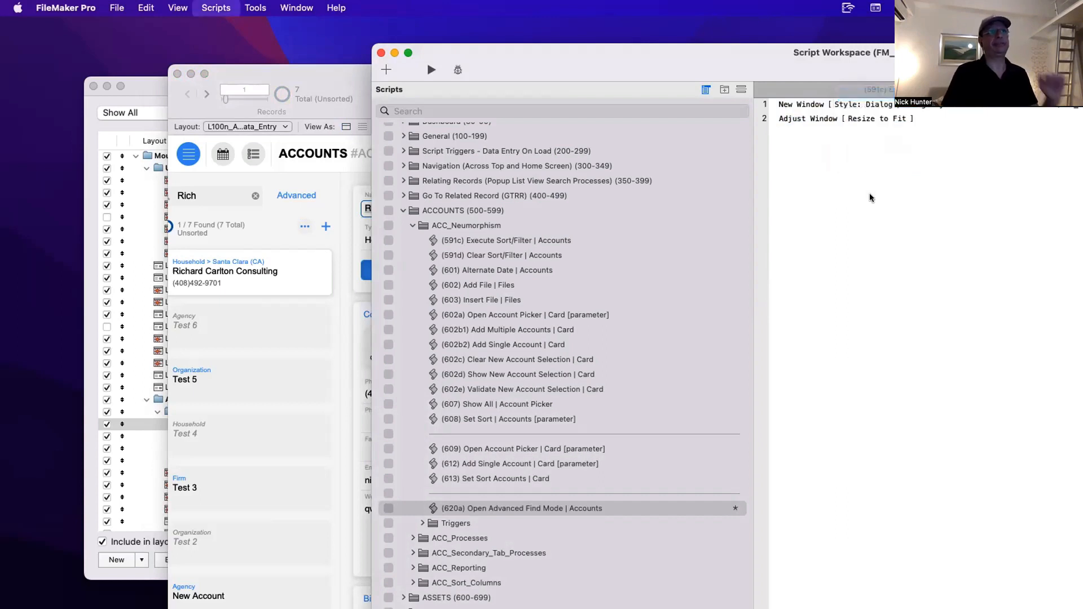
pyautogui.click(806, 107)
pyautogui.click(805, 119)
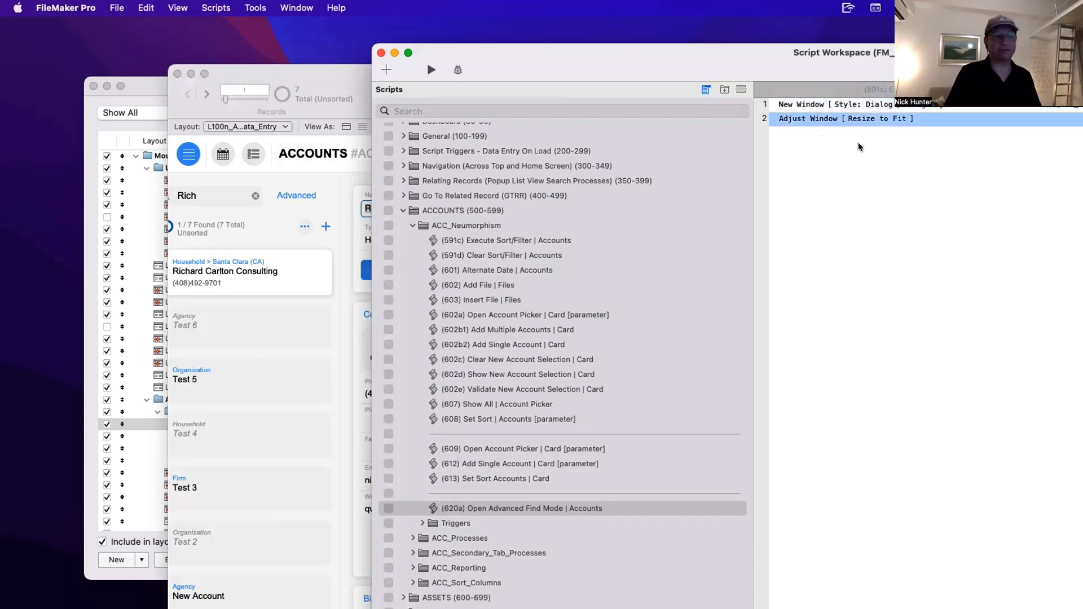
# Test the Advanced button twice with the resize-to-fit step, moving the second find window, and return to the script.
pyautogui.click(308, 288)
pyautogui.click(299, 195)
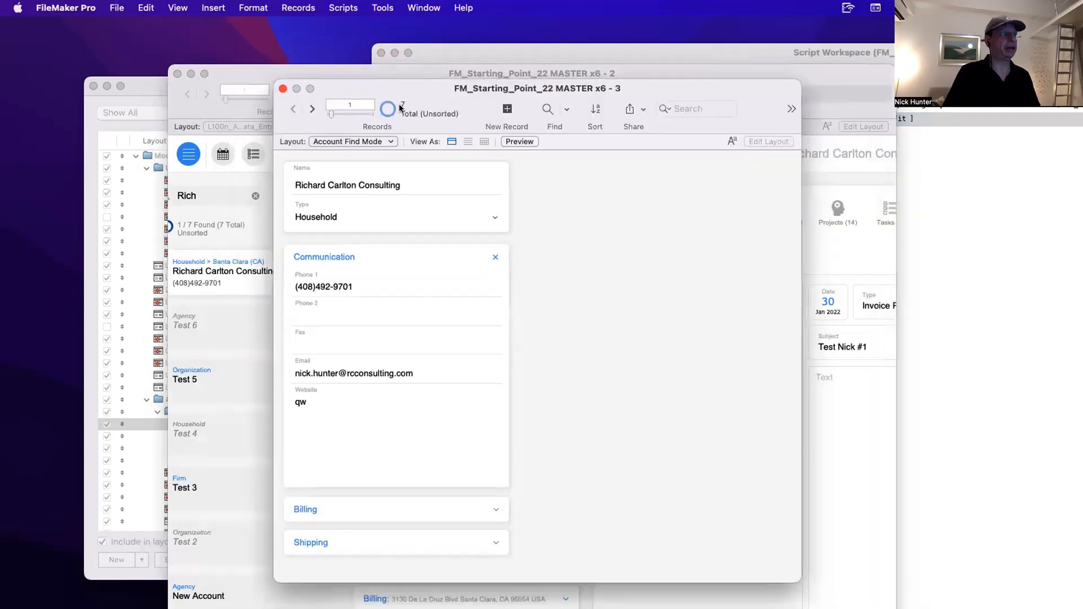
pyautogui.press('super+w')
pyautogui.click(1036, 232)
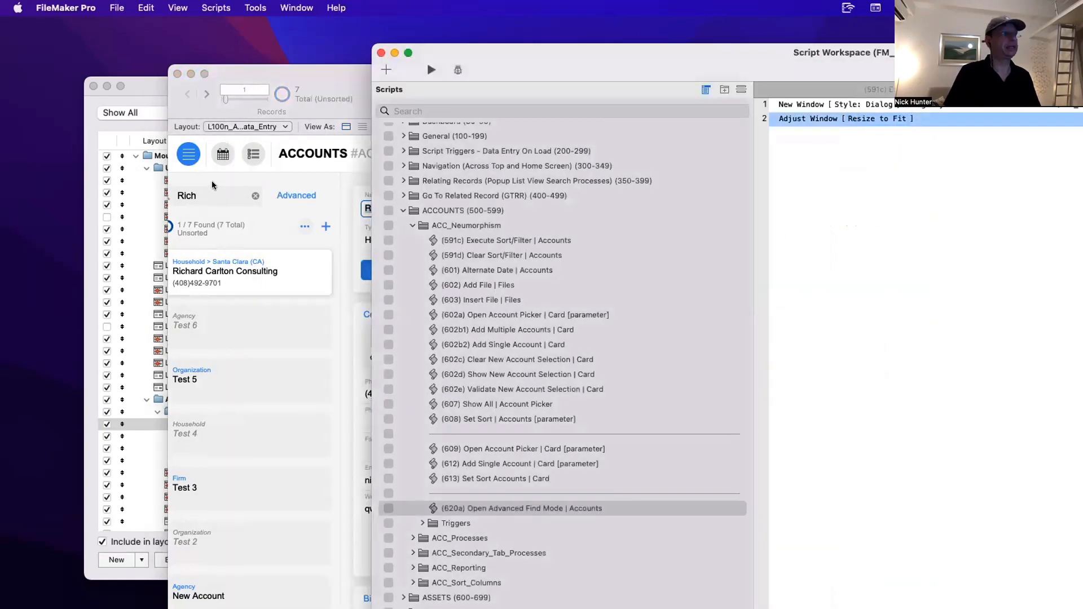
pyautogui.click(211, 182)
pyautogui.click(292, 196)
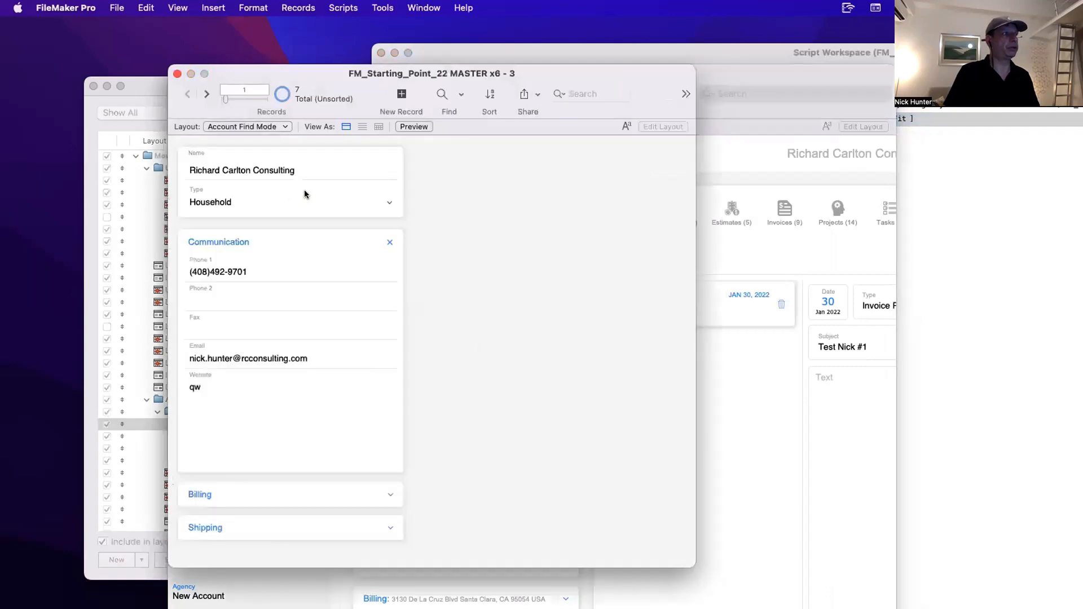
pyautogui.moveTo(331, 75); pyautogui.dragTo(339, 96)
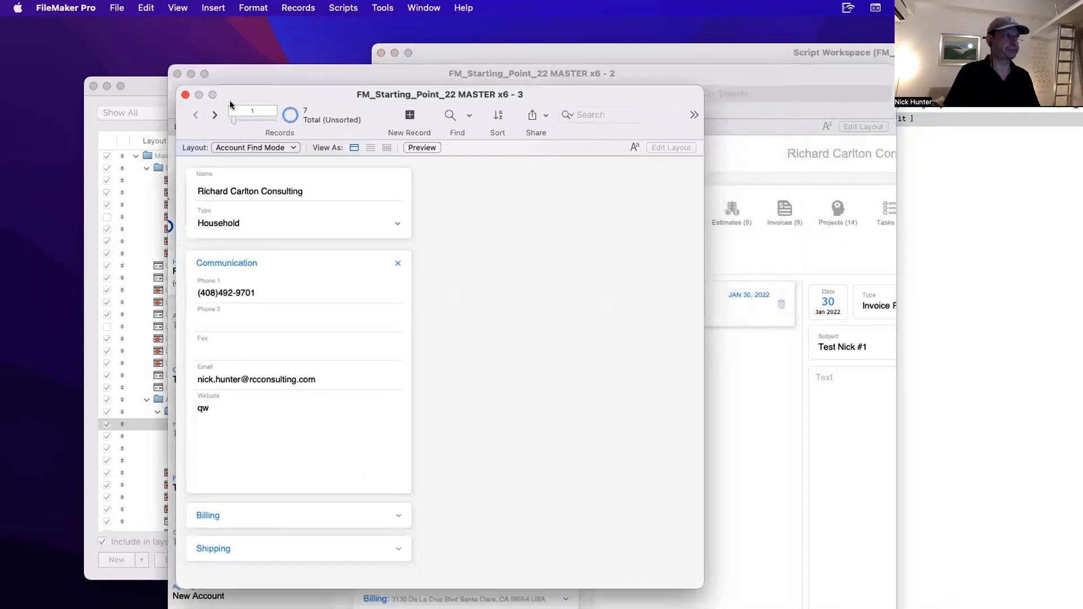
pyautogui.click(185, 95)
pyautogui.click(939, 240)
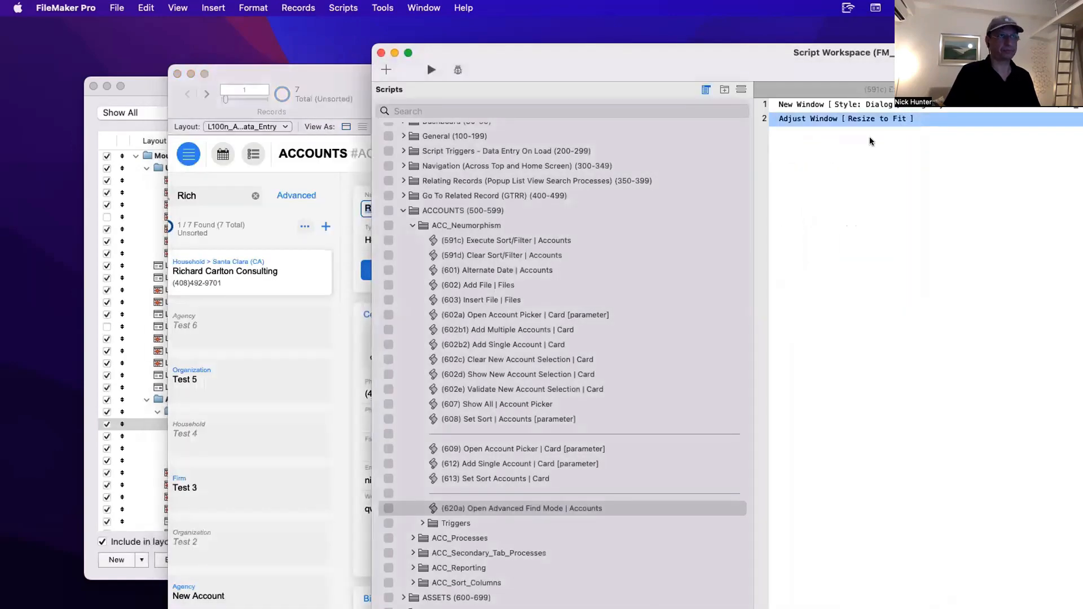
# Review the New Window options without changes, run the Advanced button, move the find window around, and close it.
pyautogui.doubleClick(849, 105)
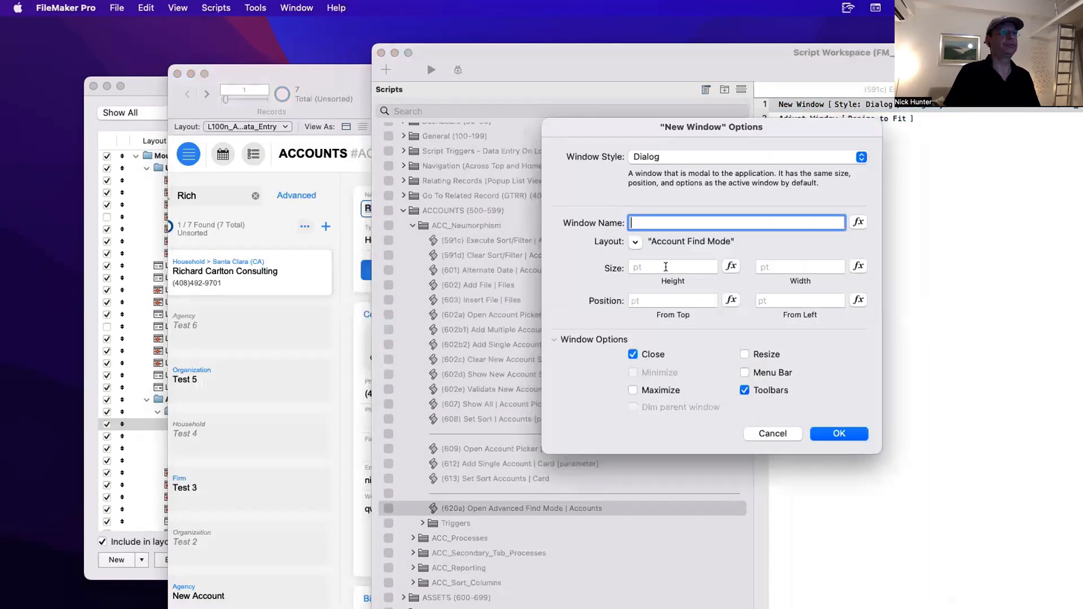
pyautogui.click(772, 434)
pyautogui.click(287, 243)
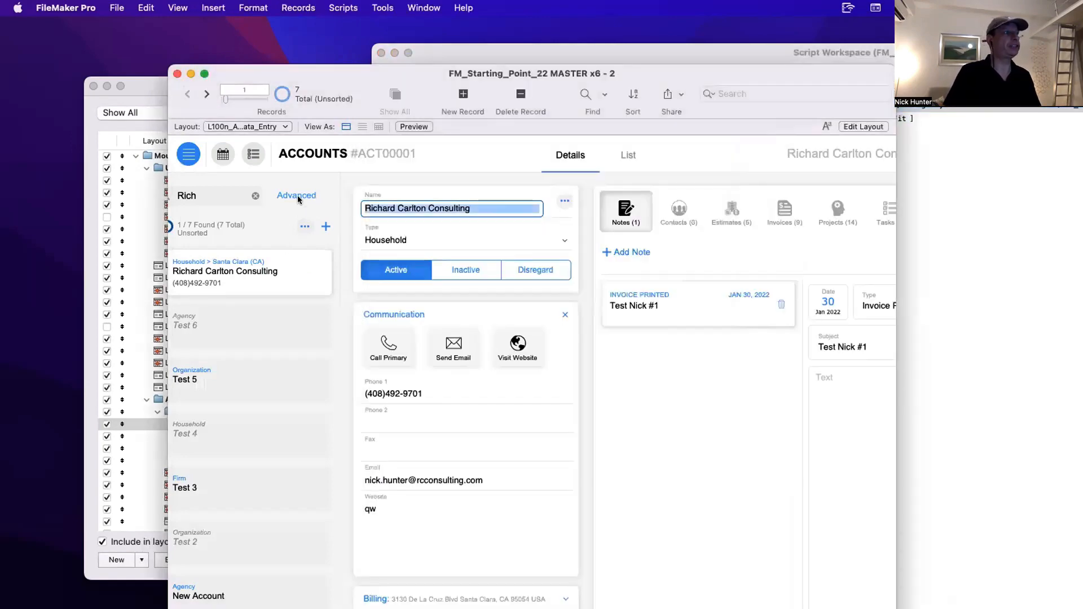
pyautogui.click(297, 195)
pyautogui.moveTo(249, 72); pyautogui.dragTo(277, 107)
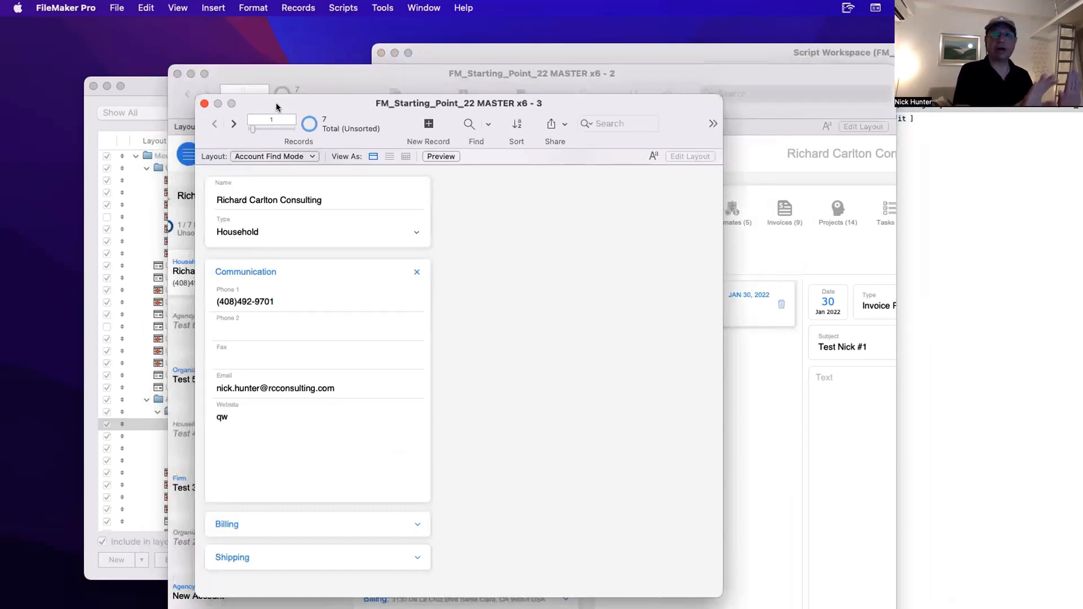
pyautogui.moveTo(277, 107); pyautogui.dragTo(310, 102)
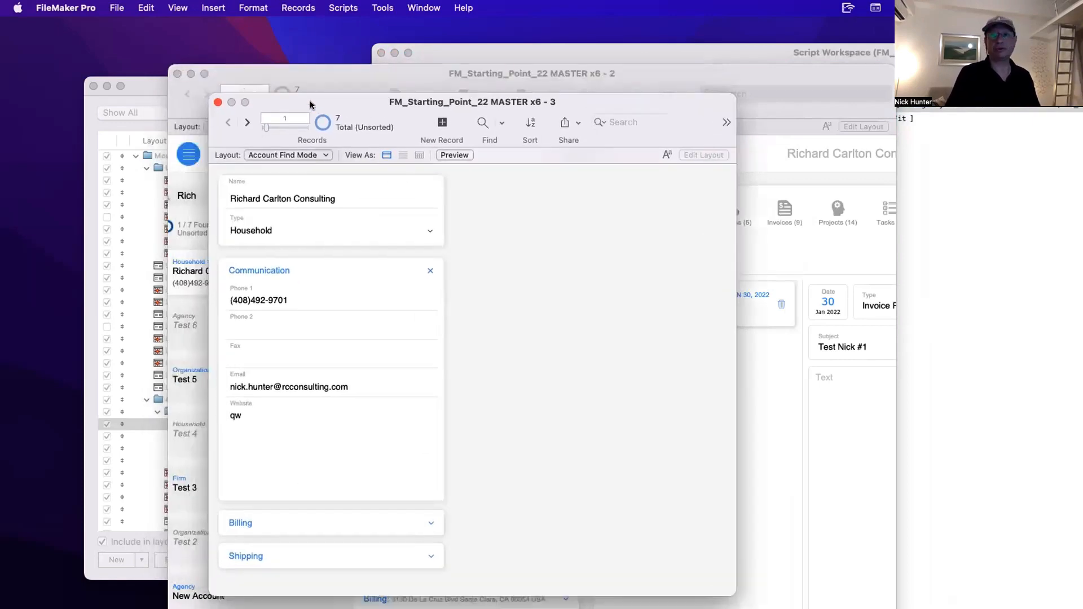
pyautogui.press('super+w')
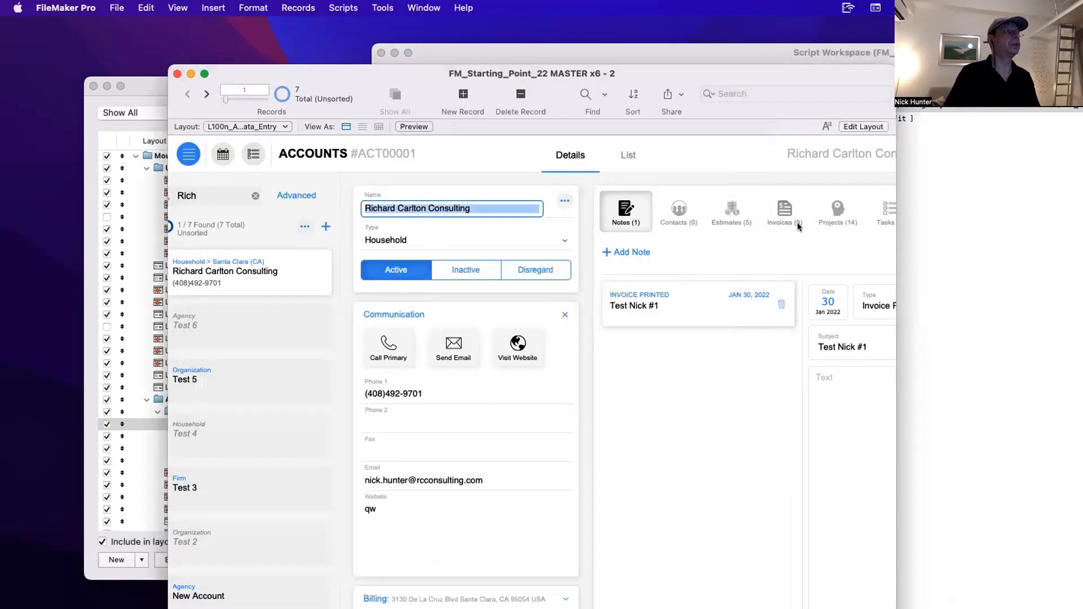
# Set the New Window step's From Top position to the calculation Get ( WindowTop ) + 100.
pyautogui.click(921, 106)
pyautogui.doubleClick(921, 106)
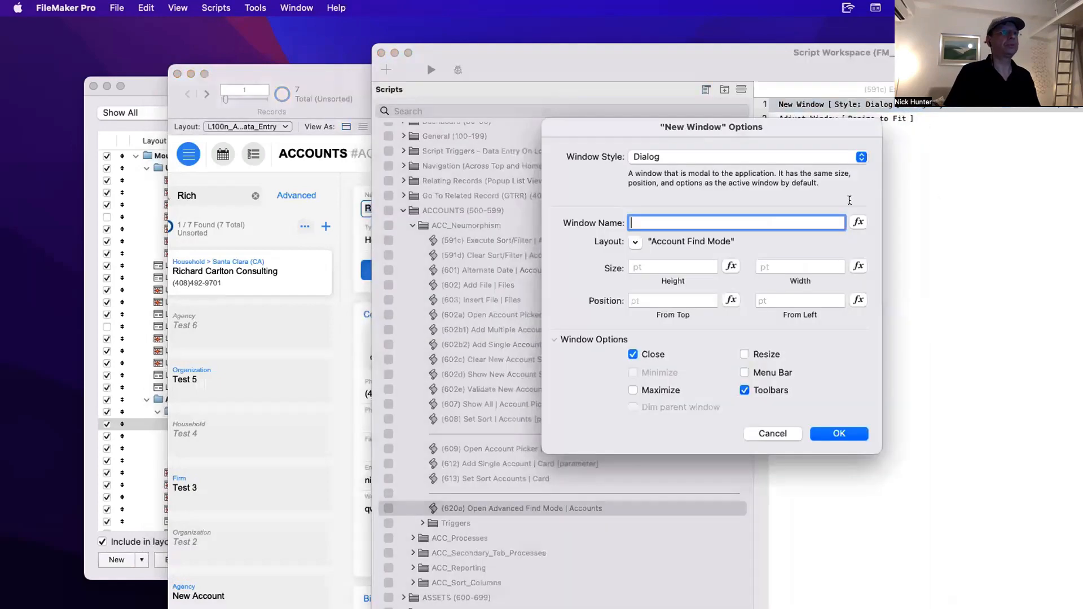
pyautogui.click(729, 301)
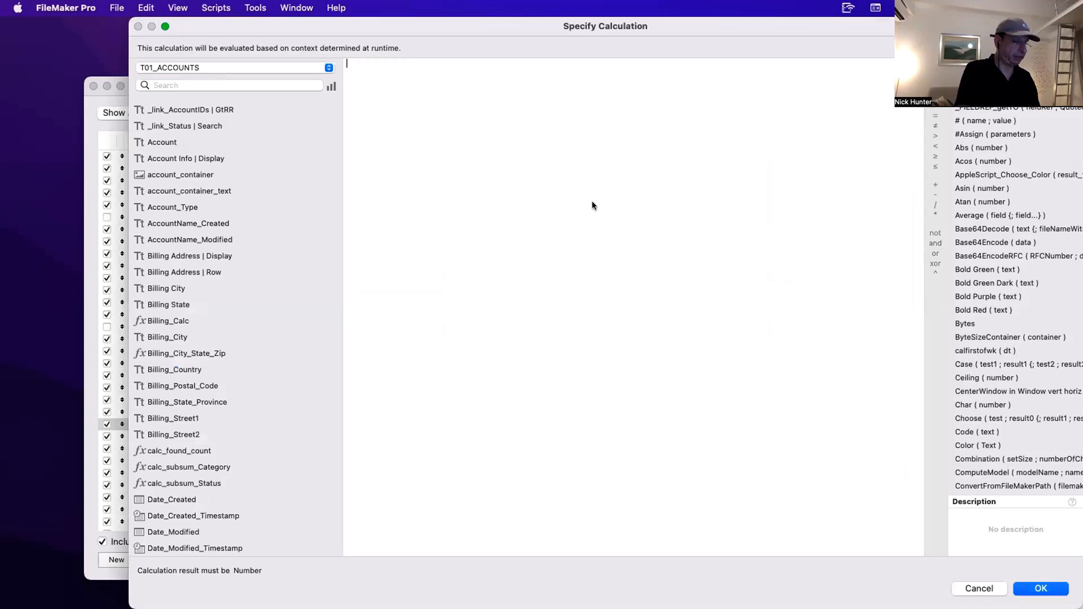
pyautogui.write('get')
pyautogui.press('Return')
pyautogui.write('wint')
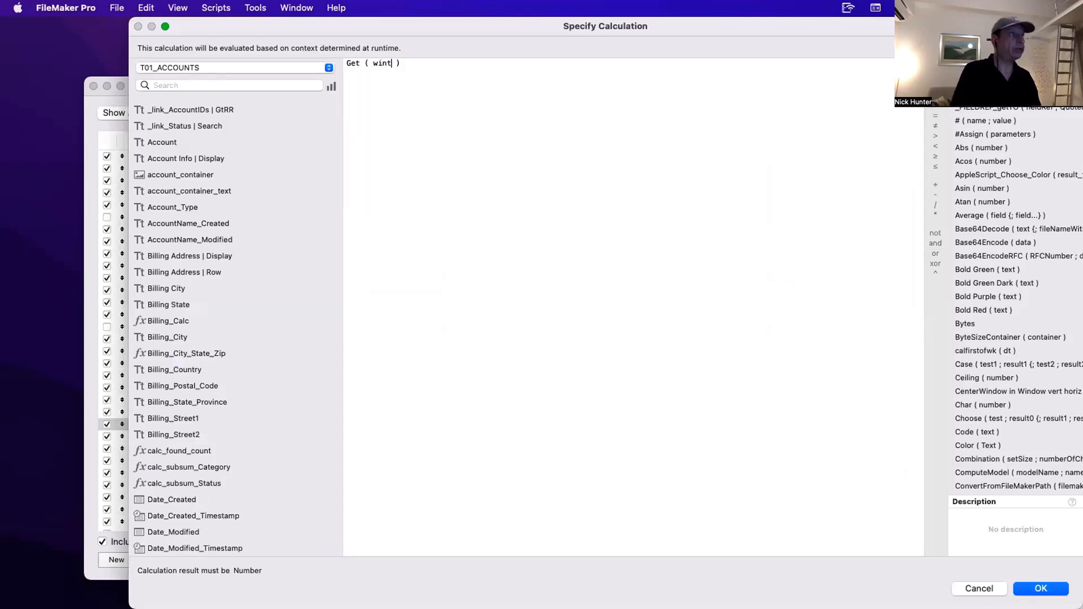
pyautogui.press('BackSpace')
pyautogui.write('top')
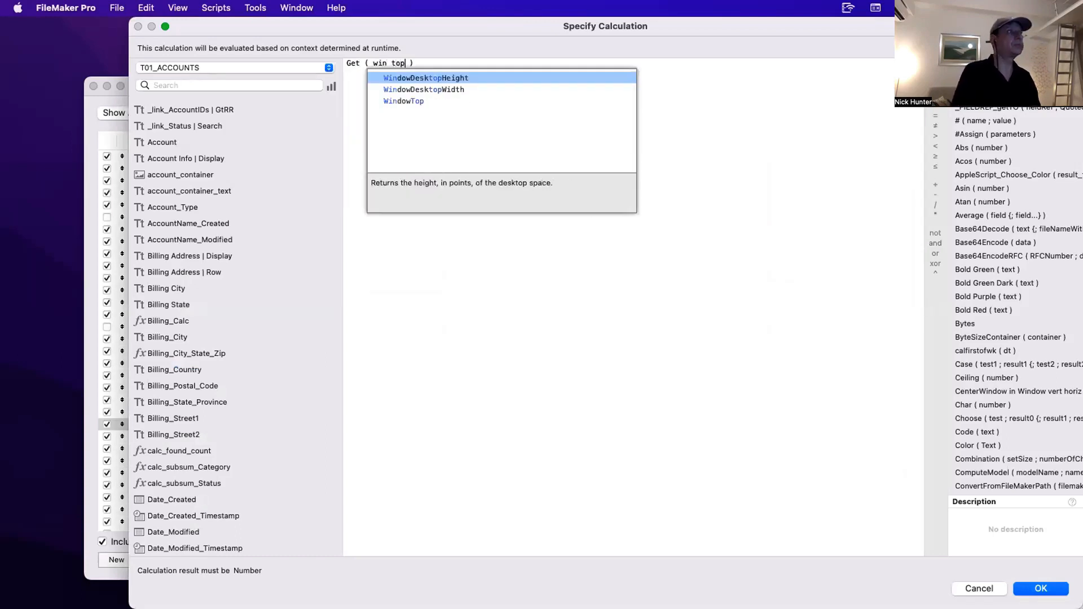
pyautogui.press('Down')
pyautogui.press('Down')
pyautogui.press('Return')
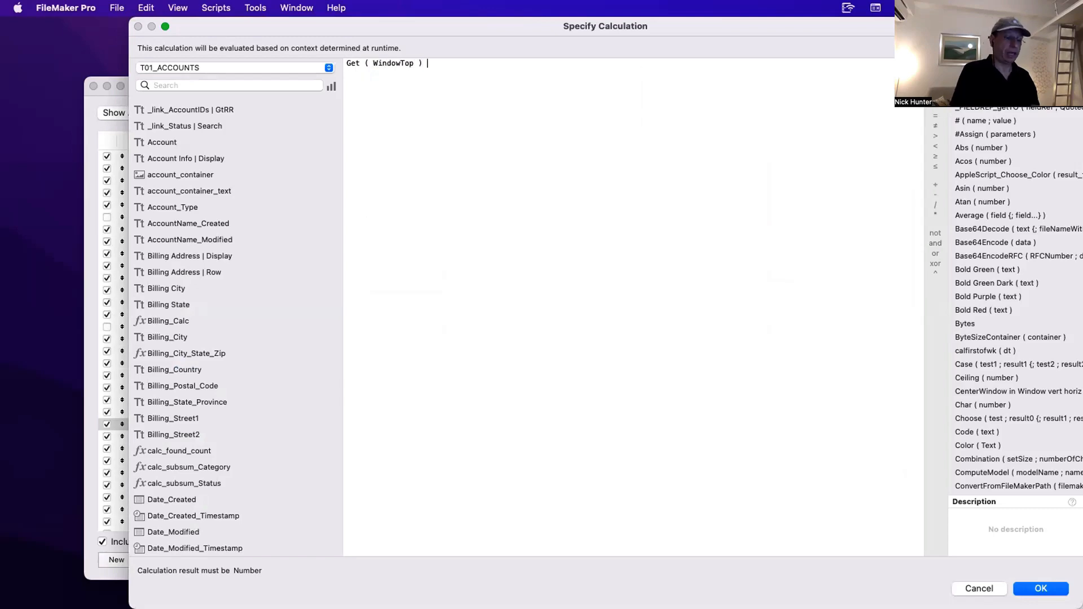
pyautogui.write('+ 100')
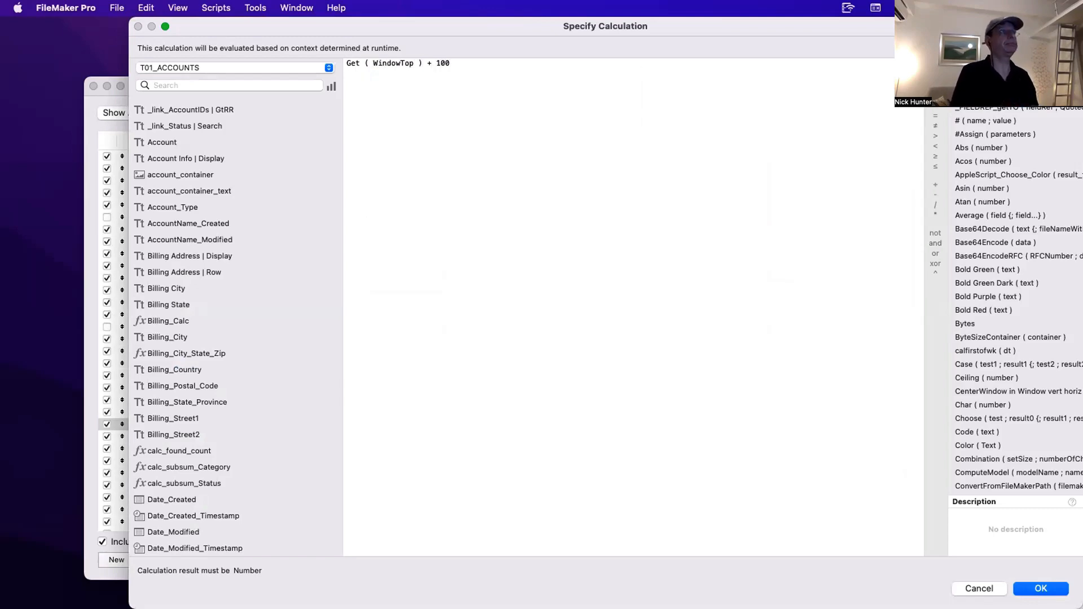
pyautogui.press('Return')
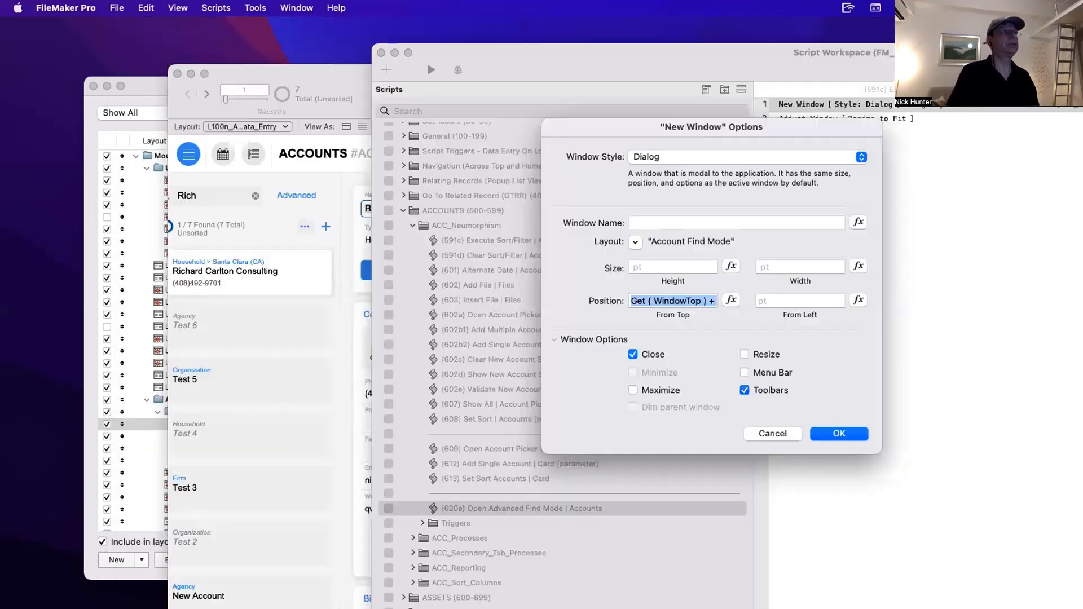
# Set the New Window step's From Left position to Get ( WindowLeft ) + 100 and accept the options.
pyautogui.click(858, 300)
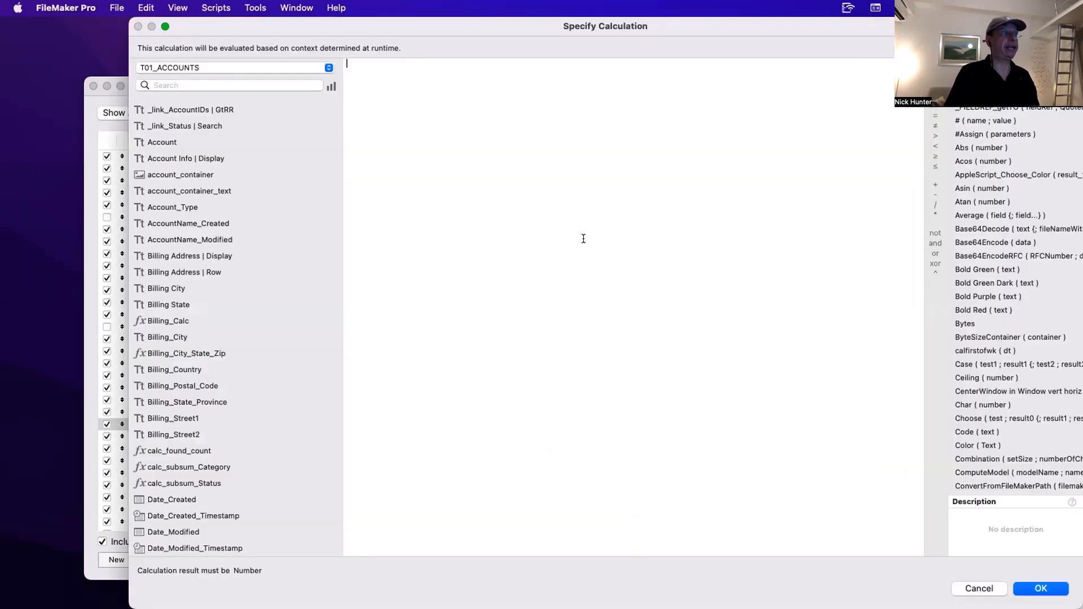
pyautogui.write('get')
pyautogui.press('Return')
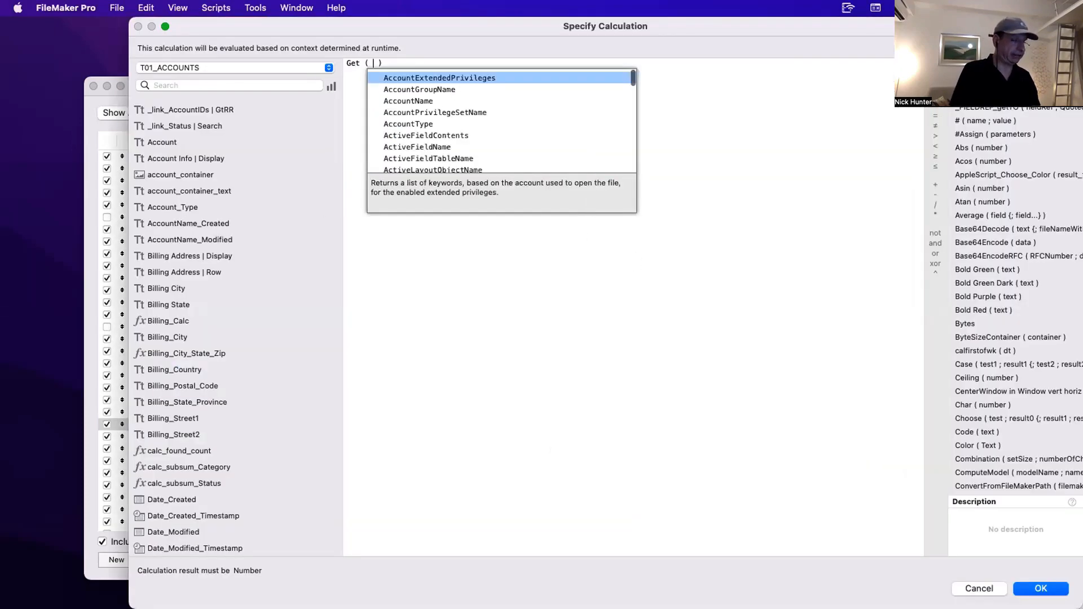
pyautogui.write('win lef')
pyautogui.press('Return')
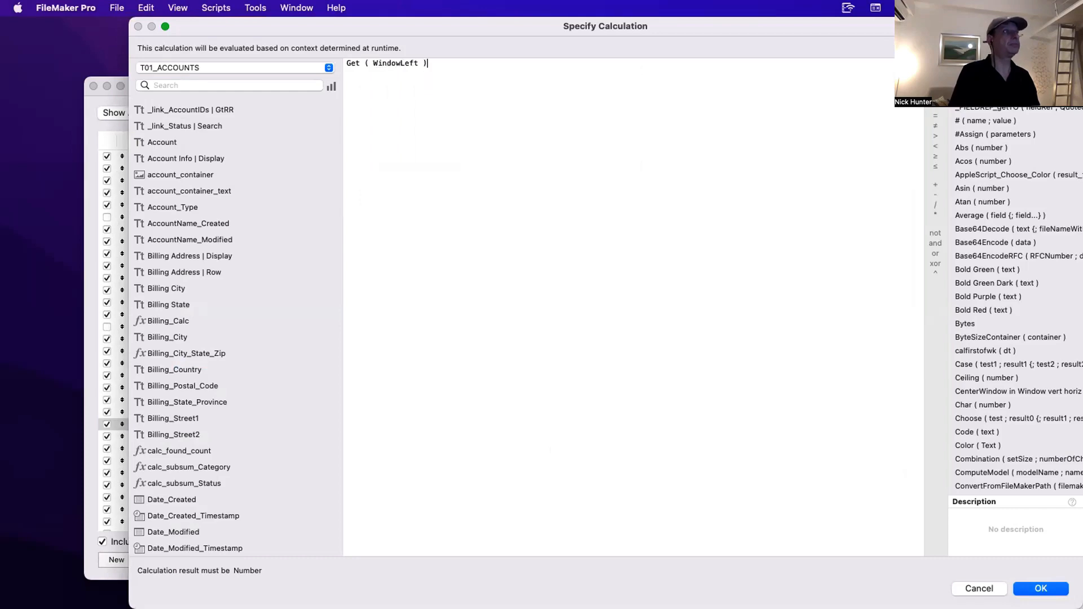
pyautogui.write('+ 300')
pyautogui.press('KP_Enter')
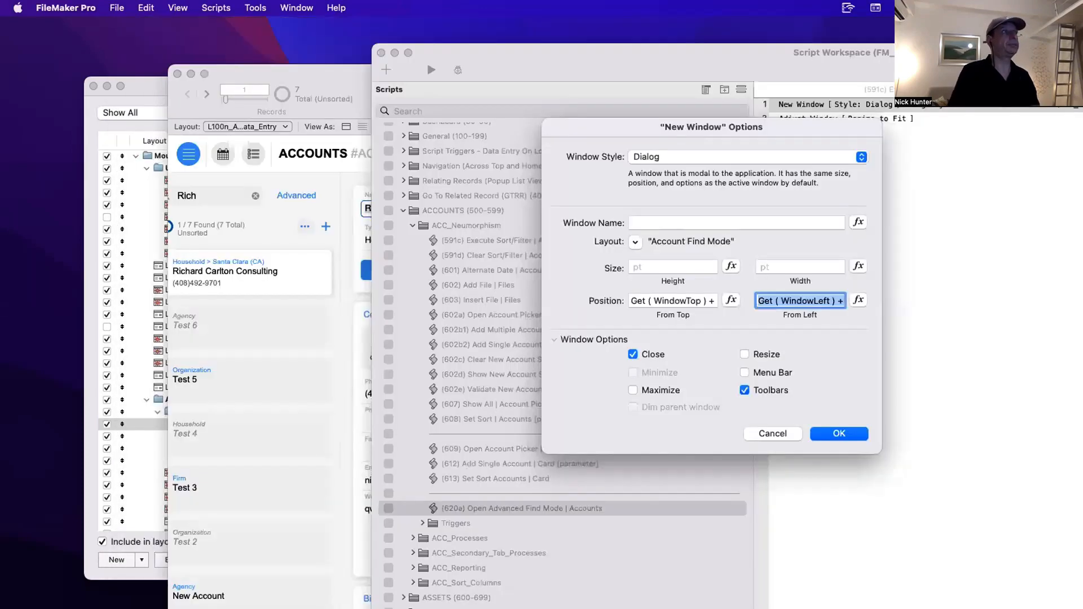
pyautogui.click(835, 436)
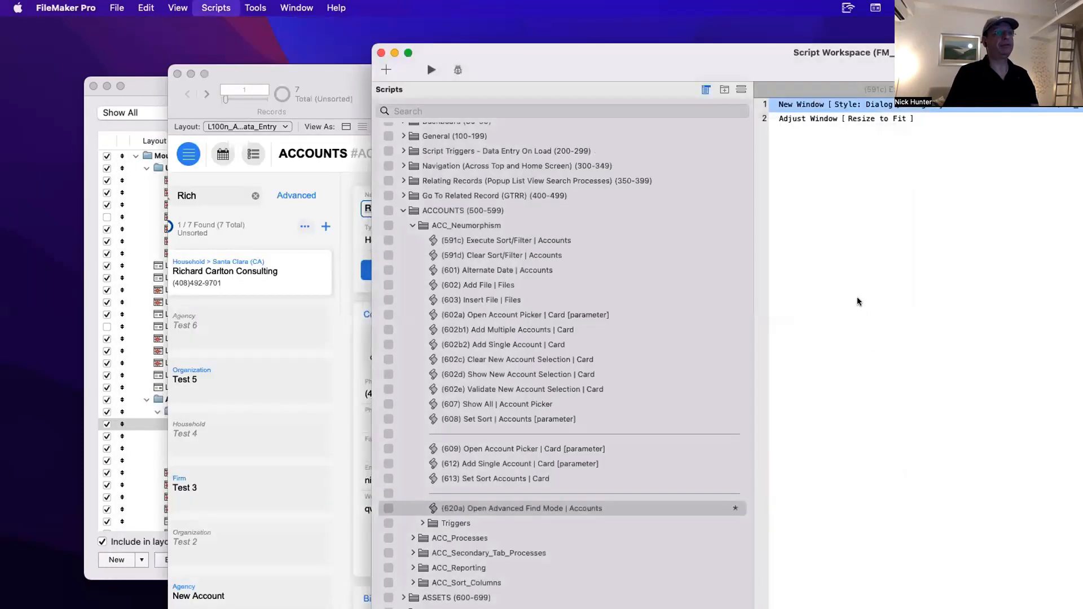
# Test the Advanced button's window placement with the Accounts window in different positions, close the find window, and move the Accounts window down.
pyautogui.click(272, 251)
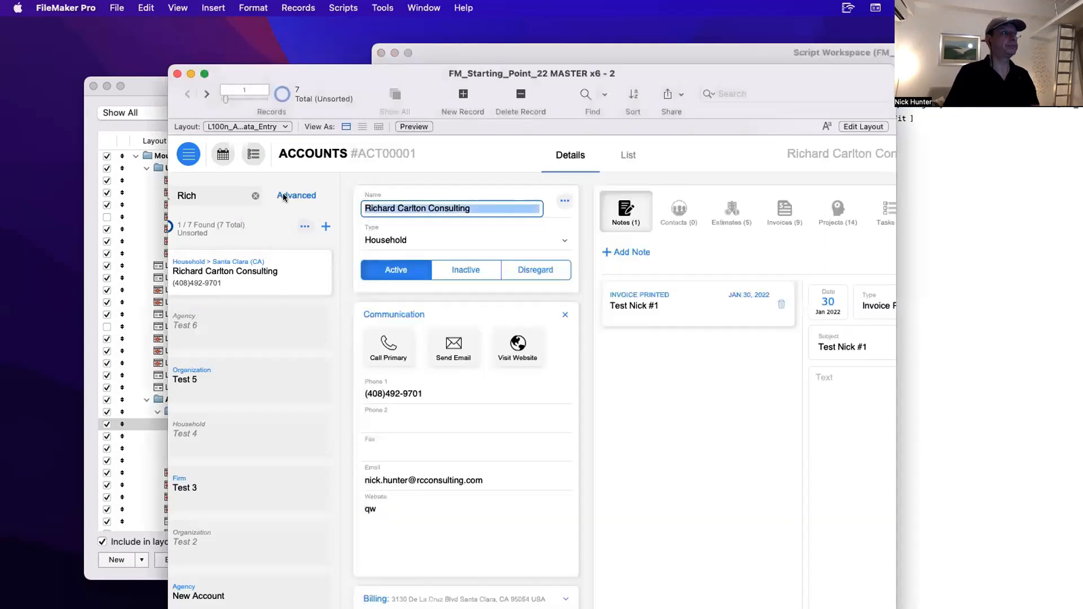
pyautogui.click(284, 196)
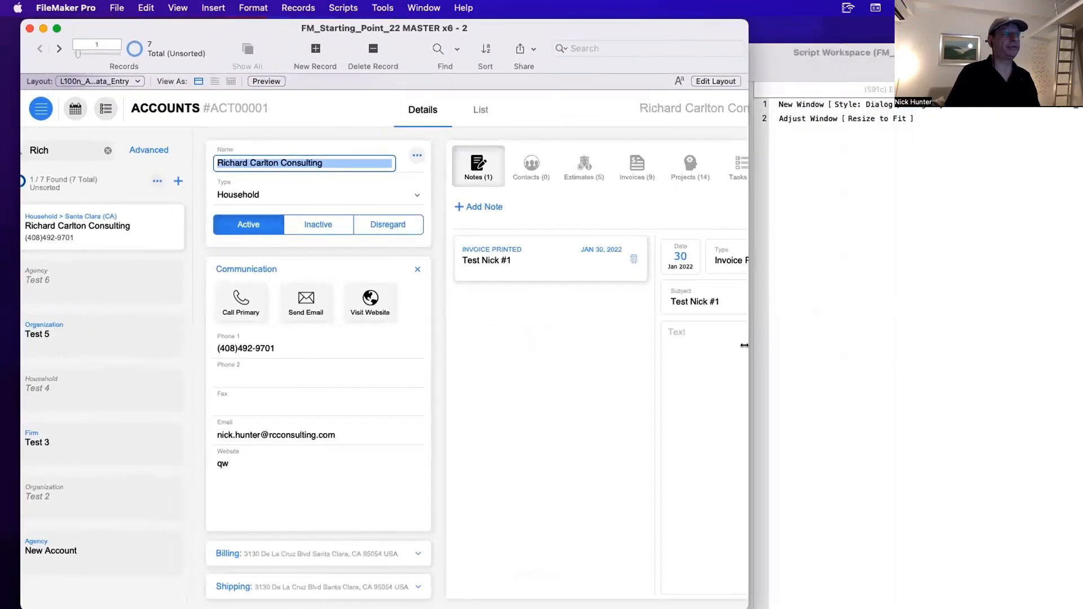
pyautogui.click(154, 148)
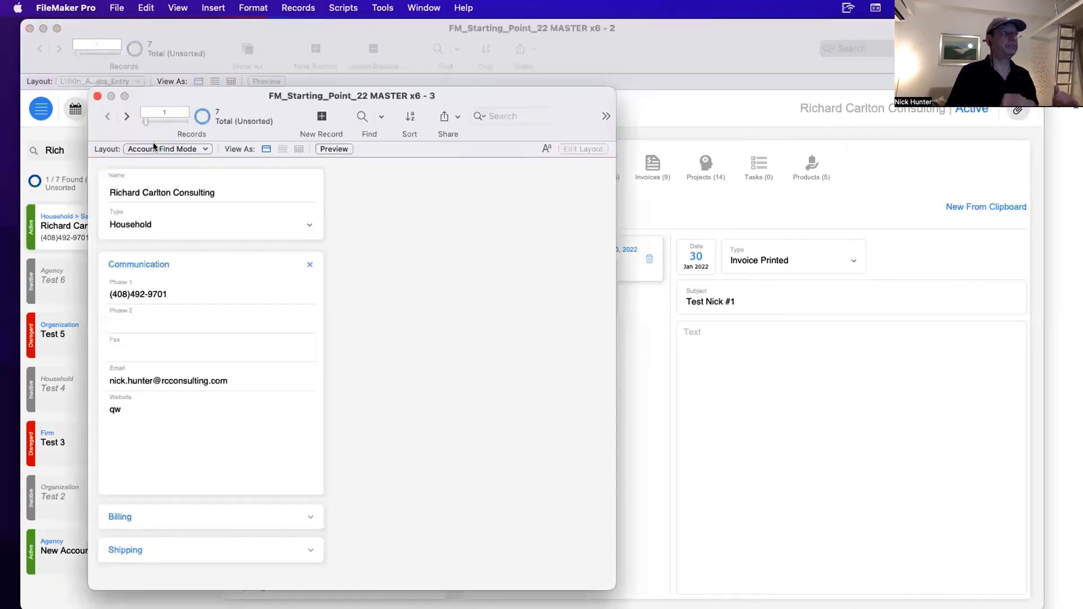
pyautogui.click(98, 96)
pyautogui.moveTo(765, 51); pyautogui.dragTo(767, 231)
# Name the New Window step's window "Advanced Search Accounts" and accept the options.
pyautogui.click(862, 147)
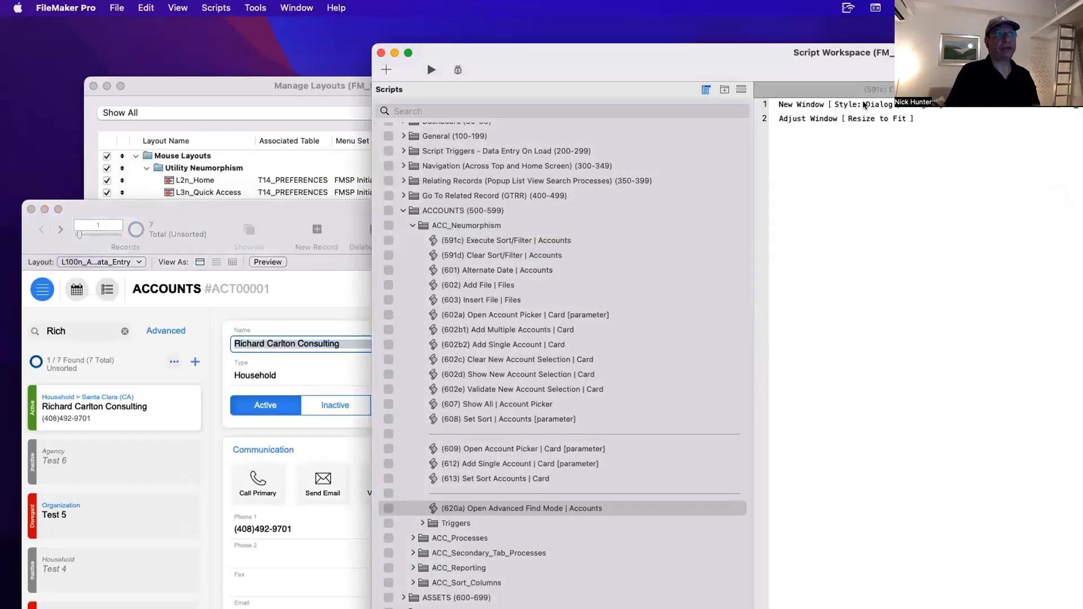
pyautogui.doubleClick(865, 105)
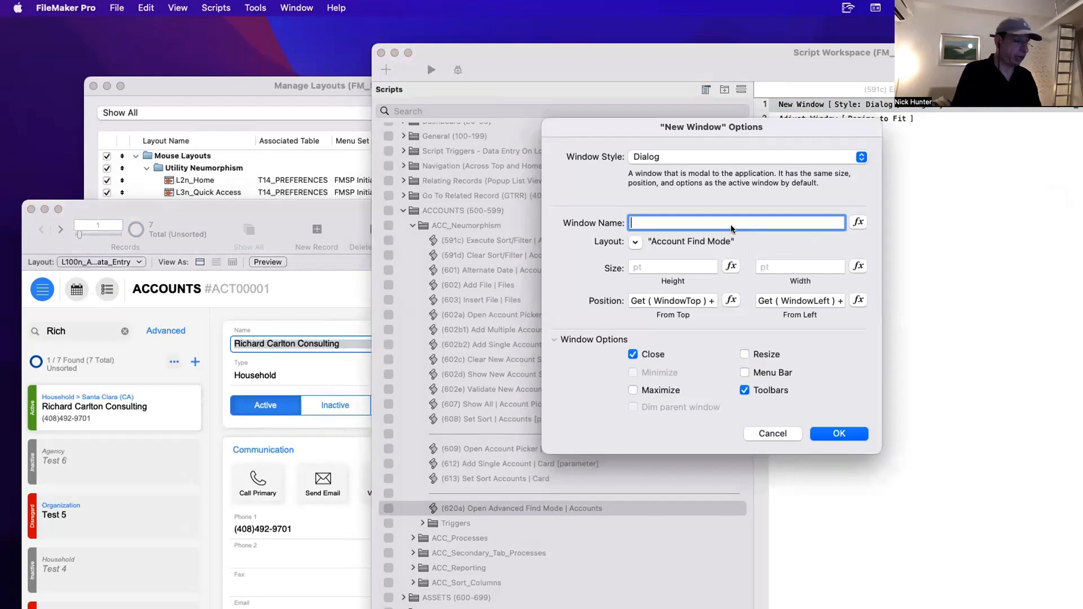
pyautogui.write('Ad')
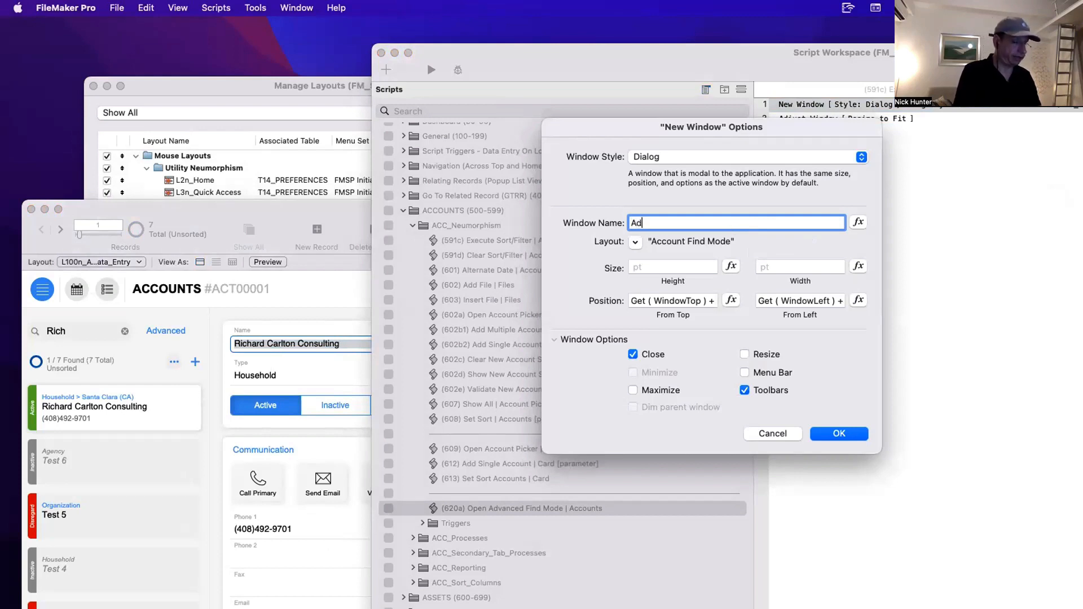
pyautogui.write('vanced Search Accounts')
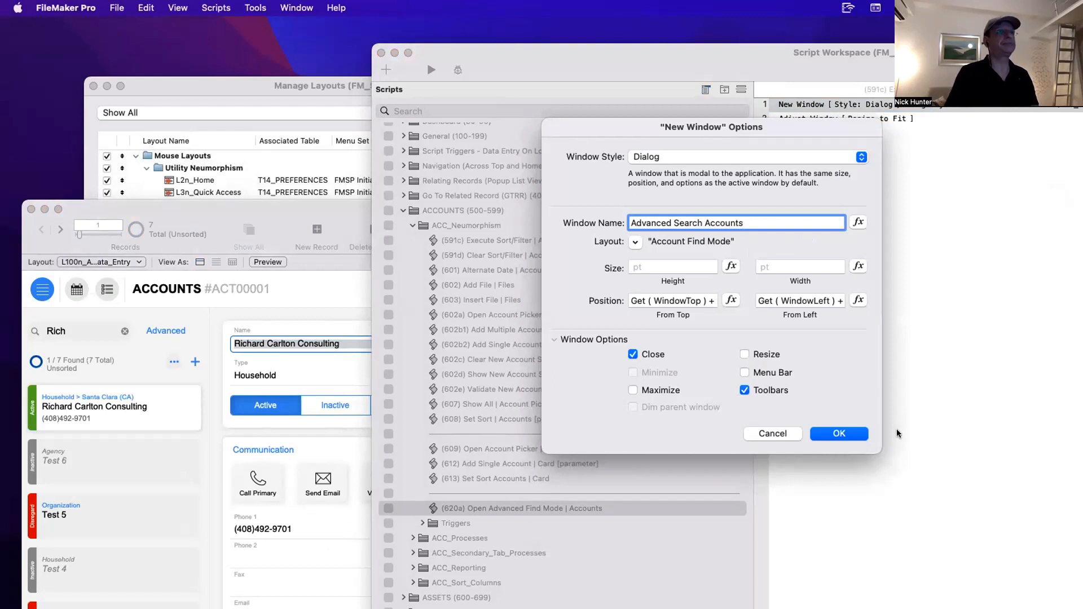
pyautogui.click(860, 433)
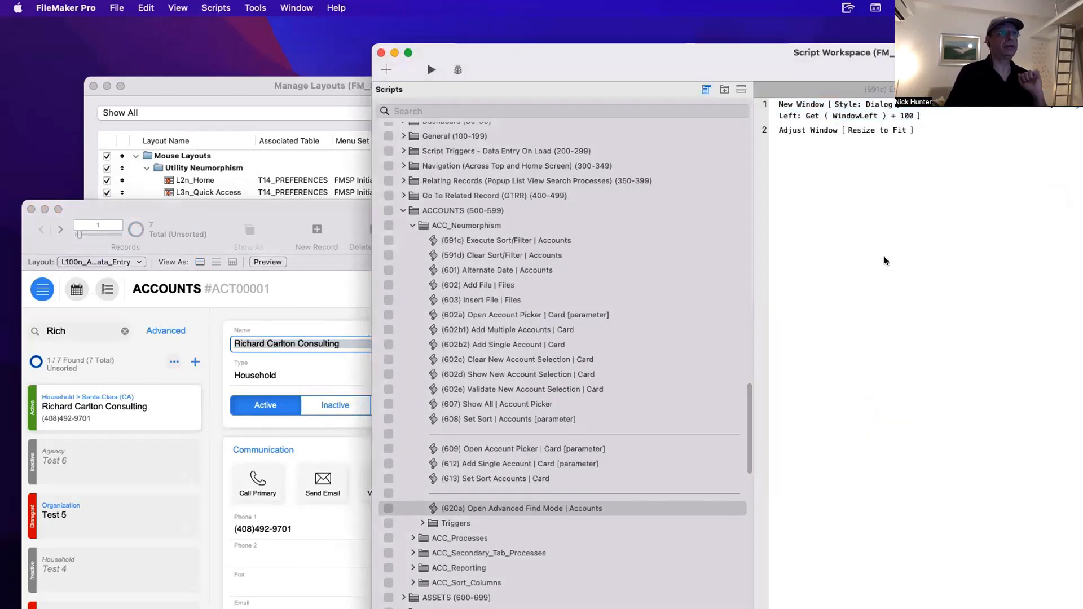
# Test the Advanced button, move the Advanced Search Accounts window around, close it, and move the Accounts window down to reveal the script.
pyautogui.doubleClick(235, 204)
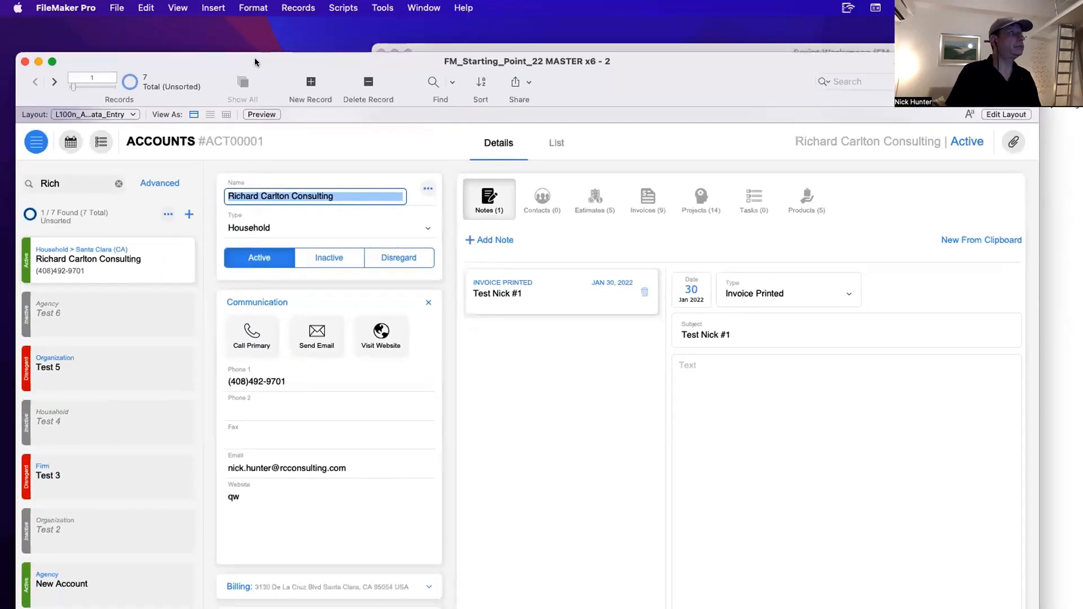
pyautogui.click(158, 185)
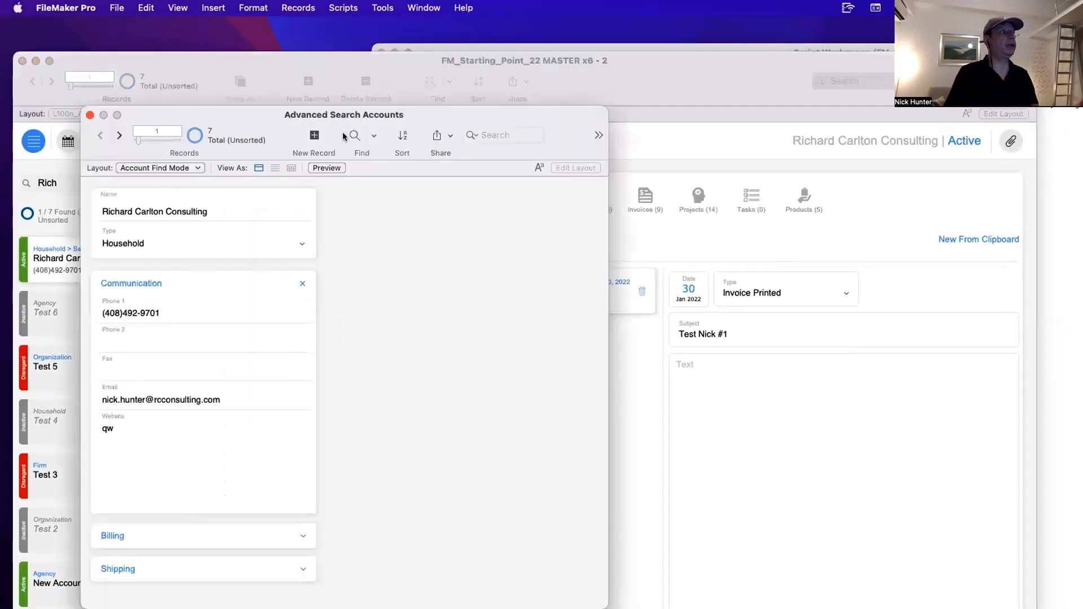
pyautogui.moveTo(259, 112); pyautogui.dragTo(523, 92)
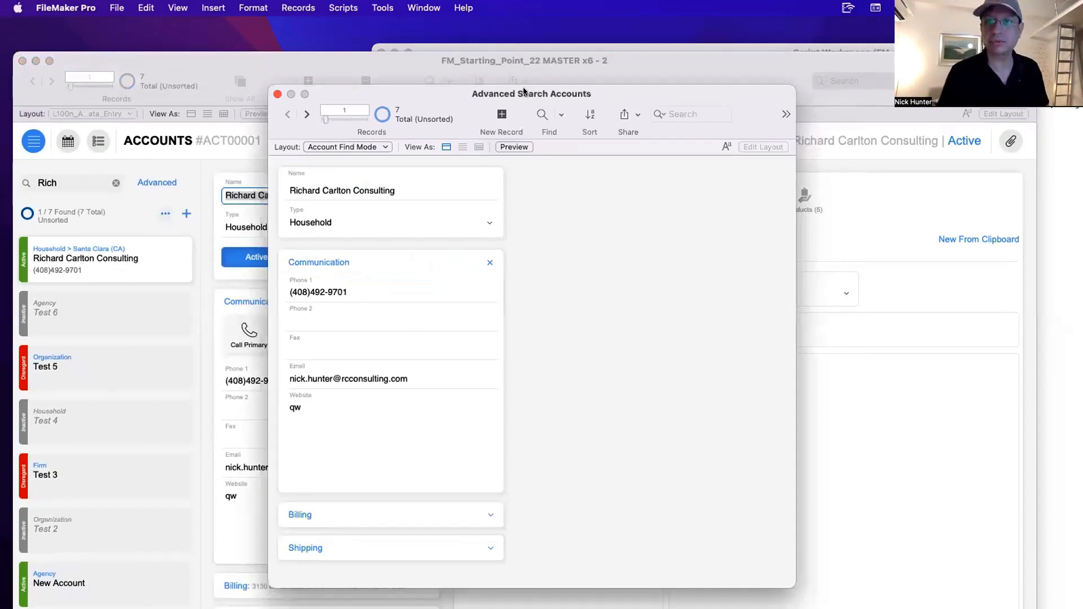
pyautogui.moveTo(525, 93); pyautogui.dragTo(494, 89)
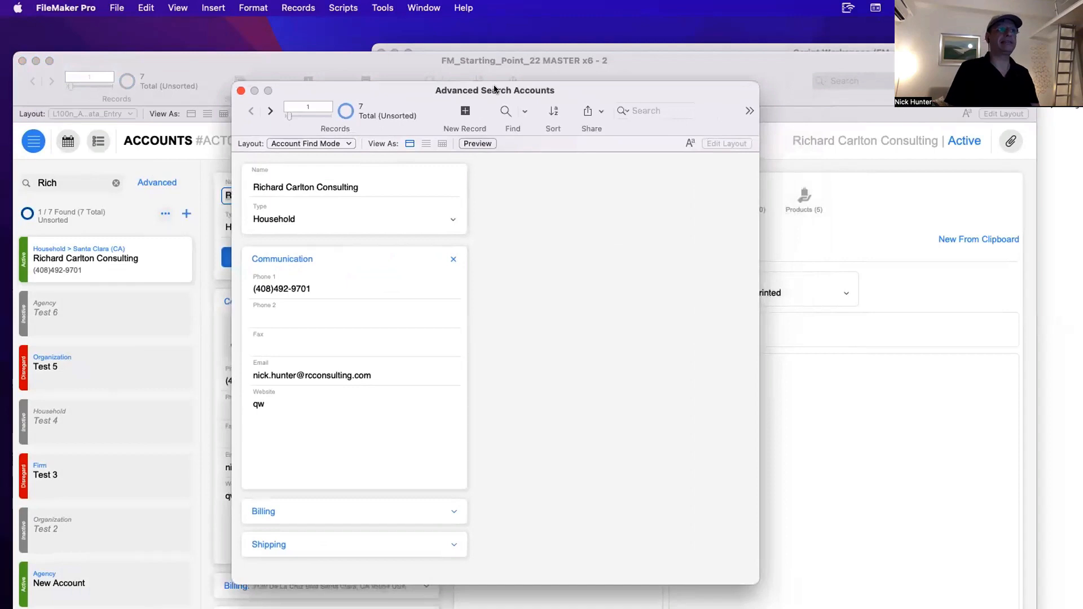
pyautogui.moveTo(395, 97); pyautogui.dragTo(330, 100)
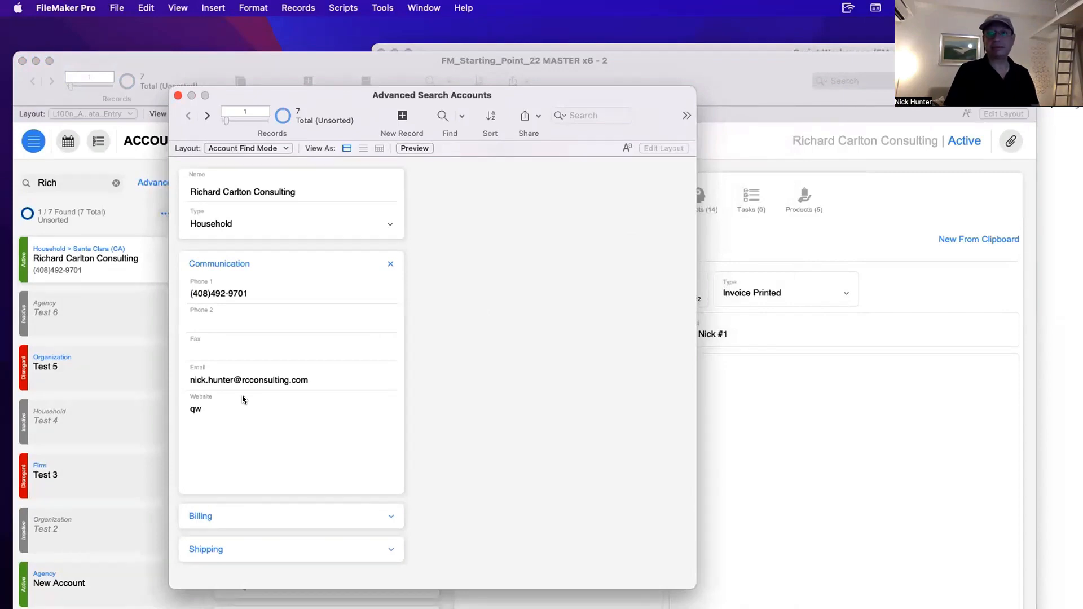
pyautogui.click(665, 83)
pyautogui.moveTo(665, 84); pyautogui.dragTo(631, 191)
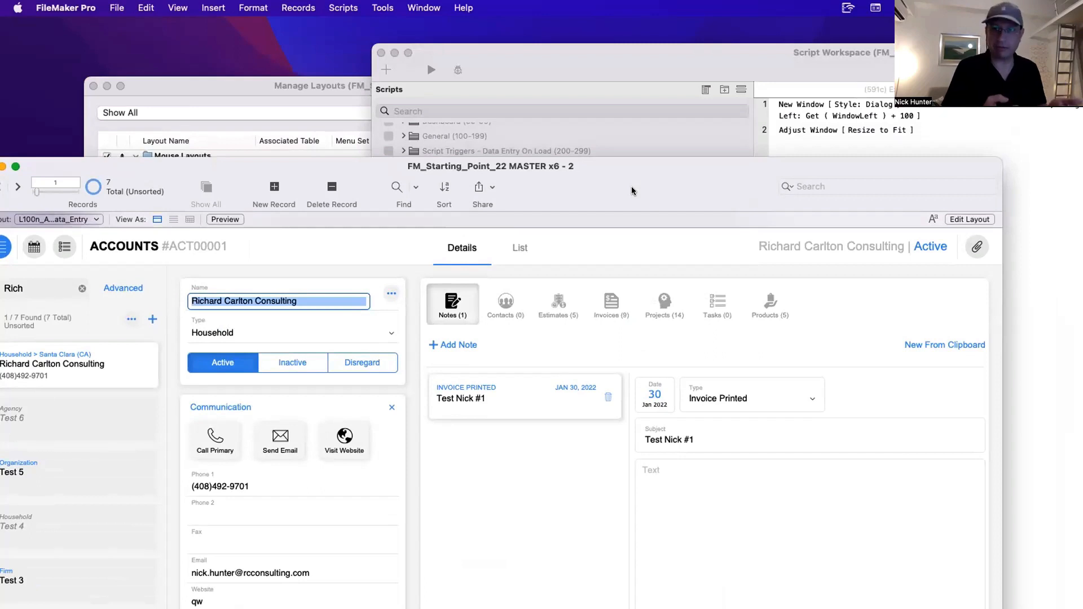
# Add an Enter Find Mode step with Pause off after the Adjust Window step and save the script.
pyautogui.click(799, 133)
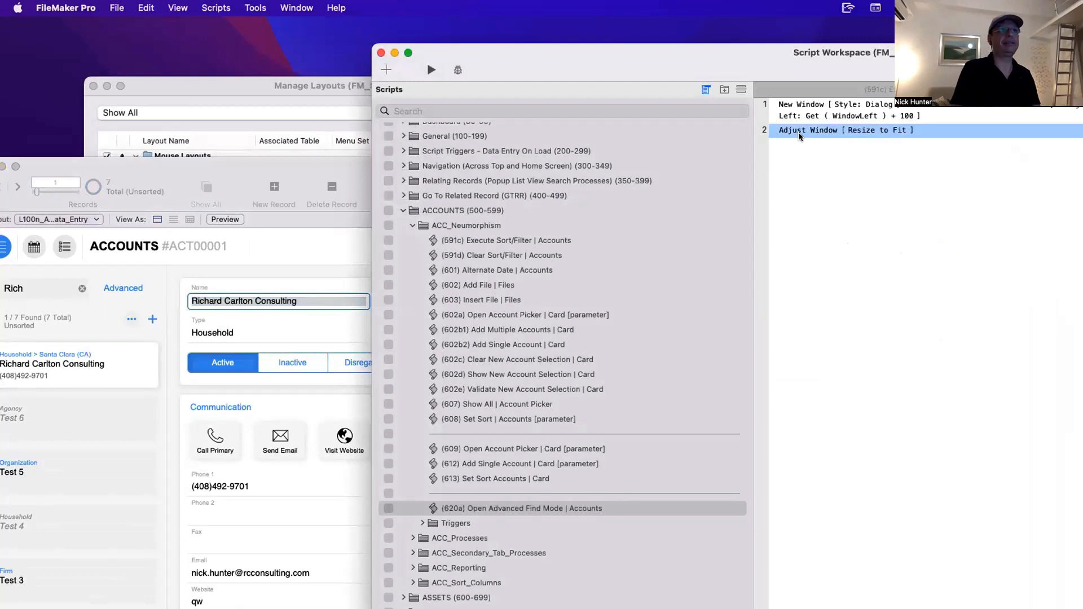
pyautogui.press('Return')
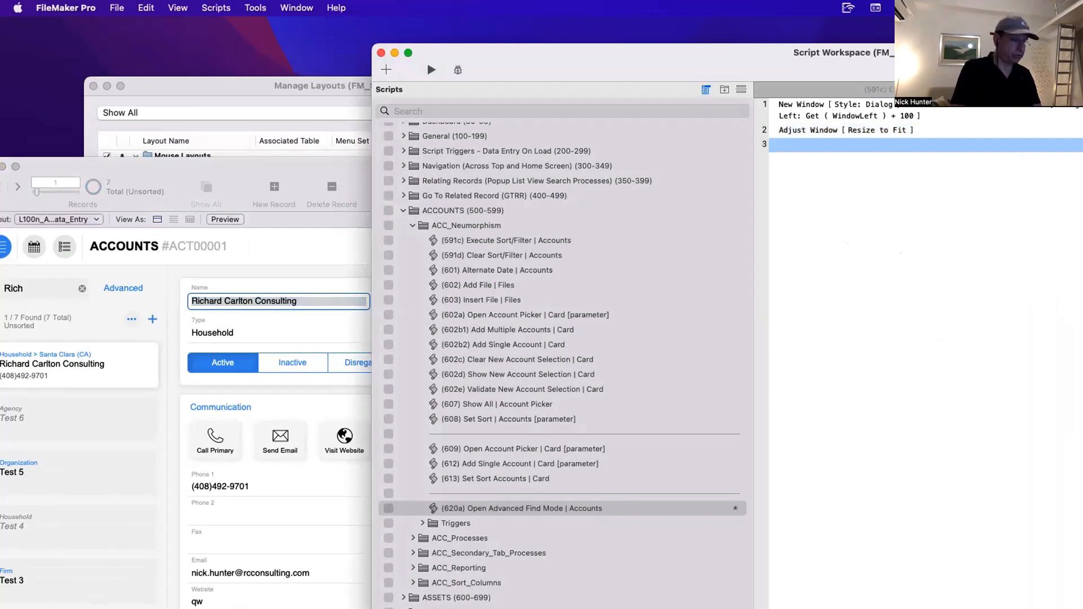
pyautogui.write('find')
pyautogui.press('Up')
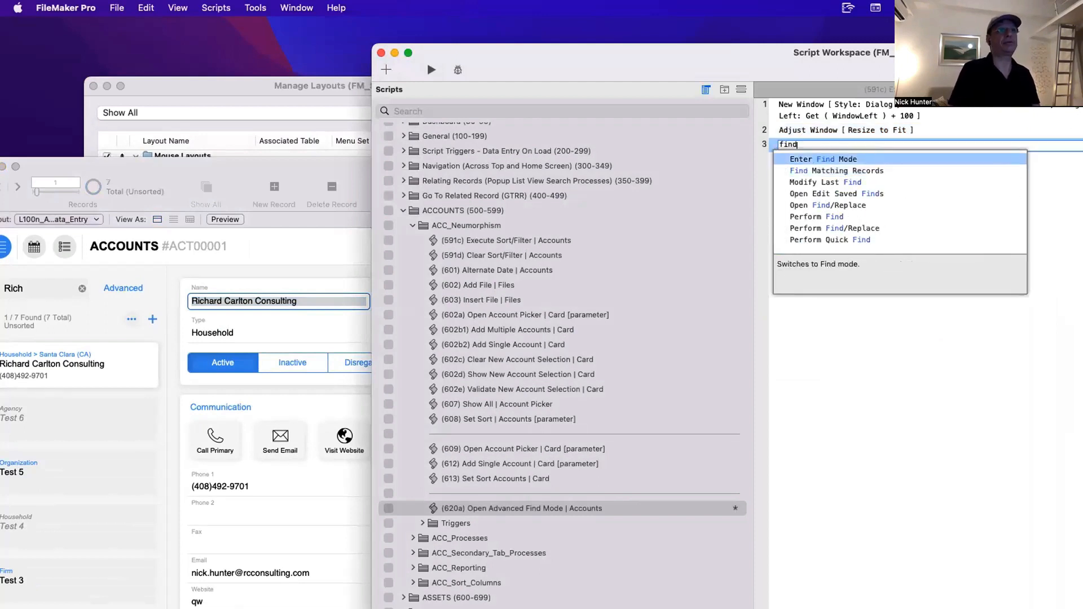
pyautogui.press('Return')
pyautogui.click(893, 145)
pyautogui.click(894, 178)
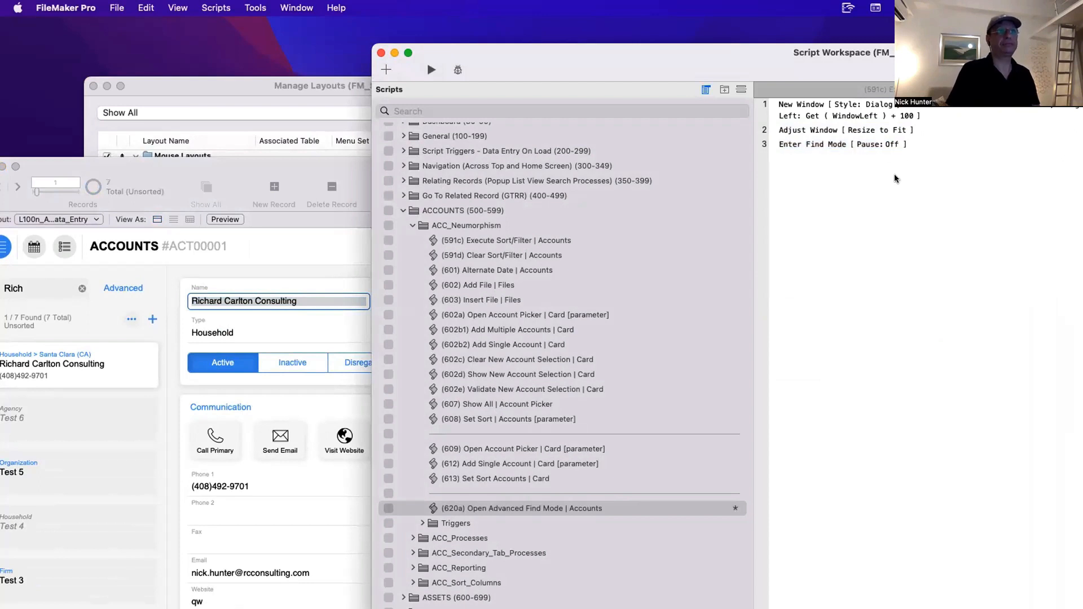
pyautogui.press('super+s')
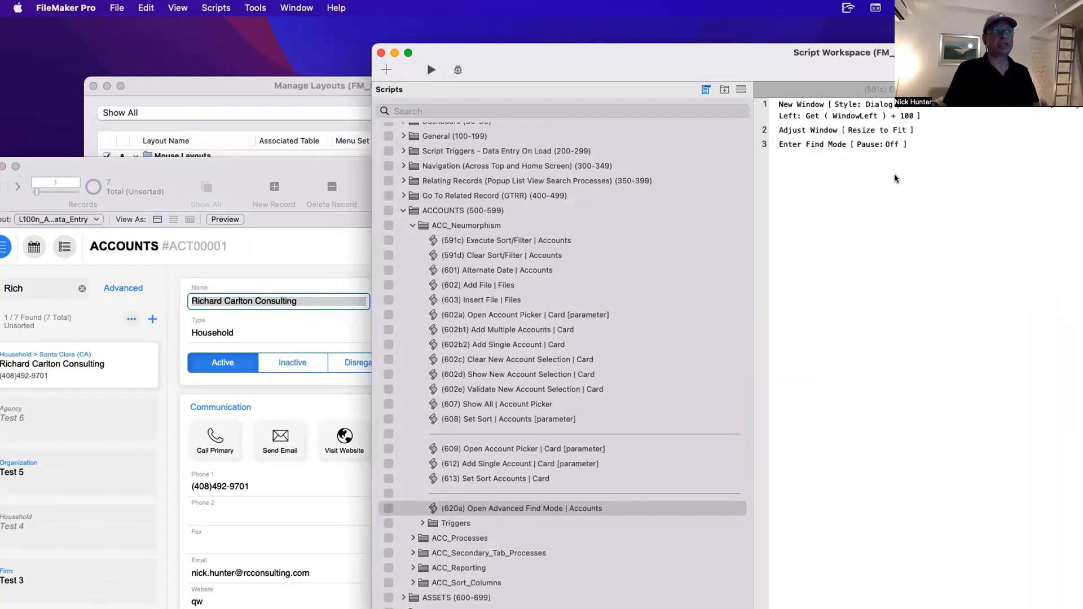
# Move the Accounts window up, run its Advanced search, and enter "Richard" as the Name criterion, leaving Type empty.
pyautogui.moveTo(208, 163); pyautogui.dragTo(317, 55)
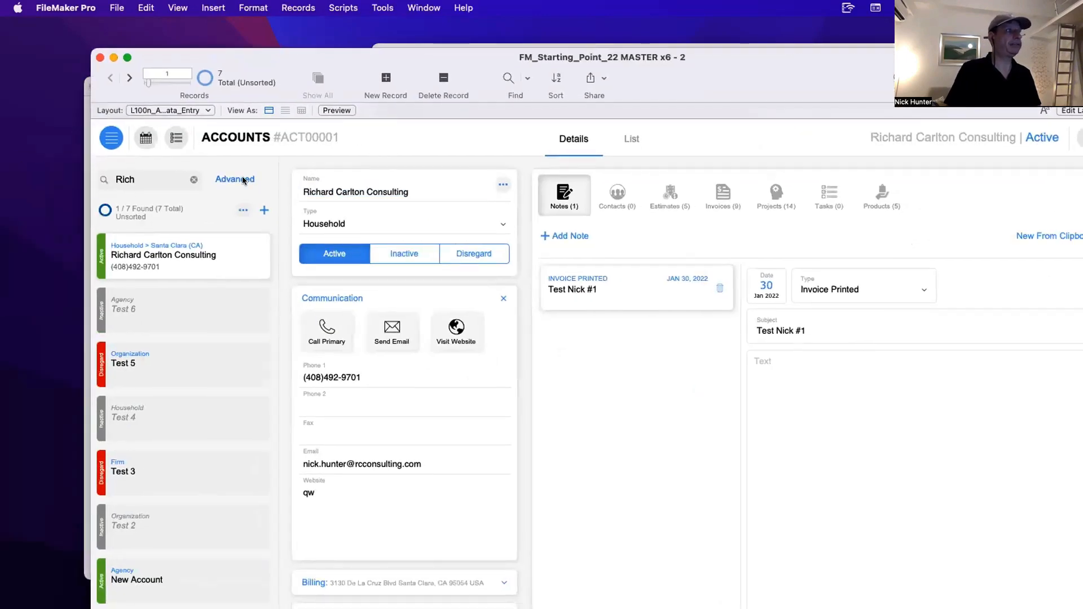
pyautogui.click(243, 179)
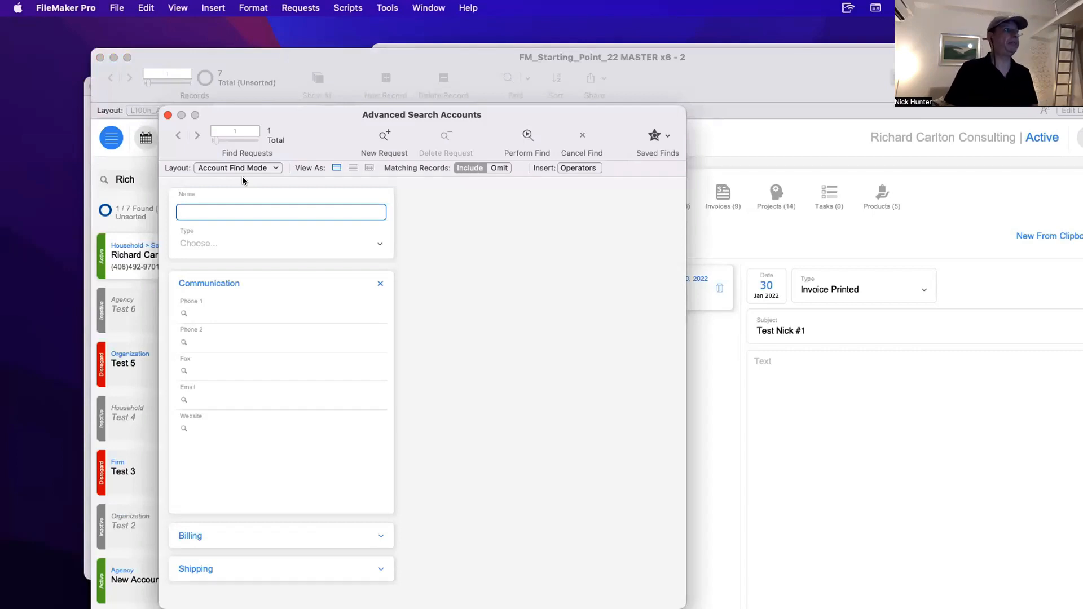
pyautogui.click(448, 205)
pyautogui.click(245, 213)
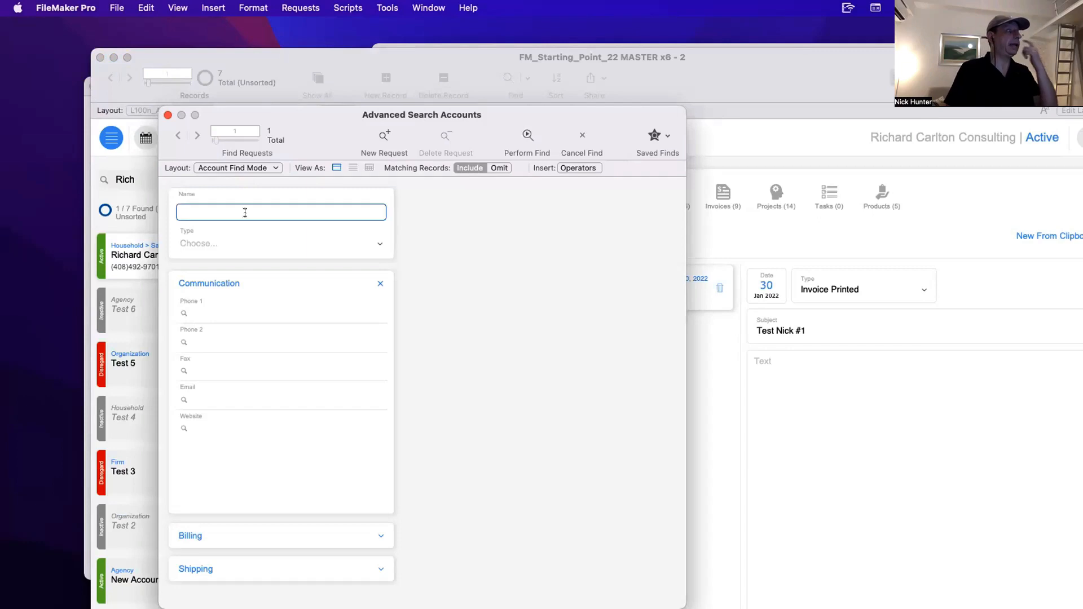
pyautogui.write('Richard')
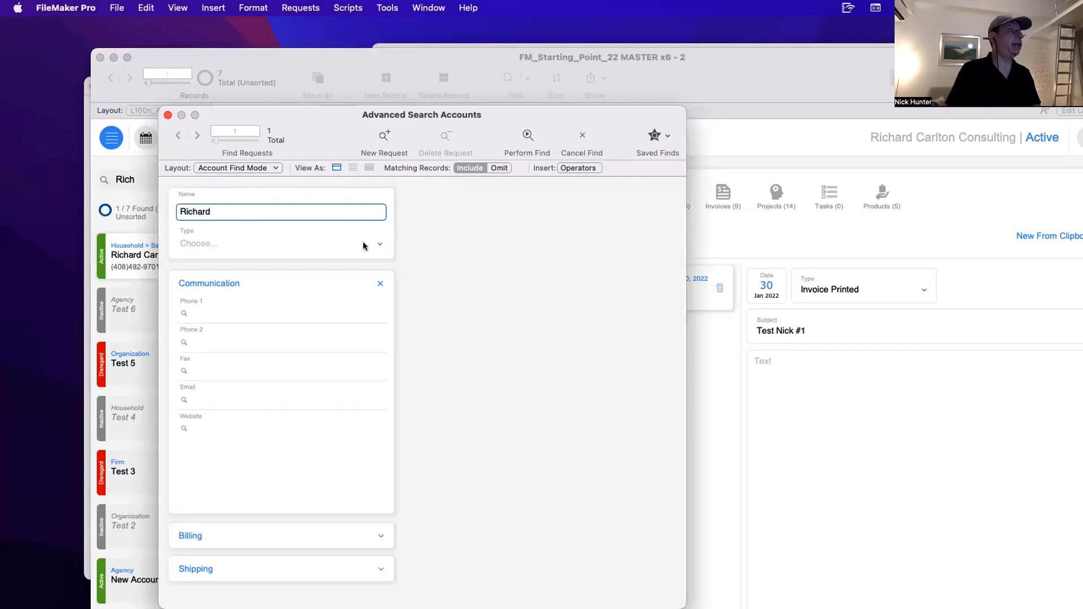
pyautogui.click(317, 242)
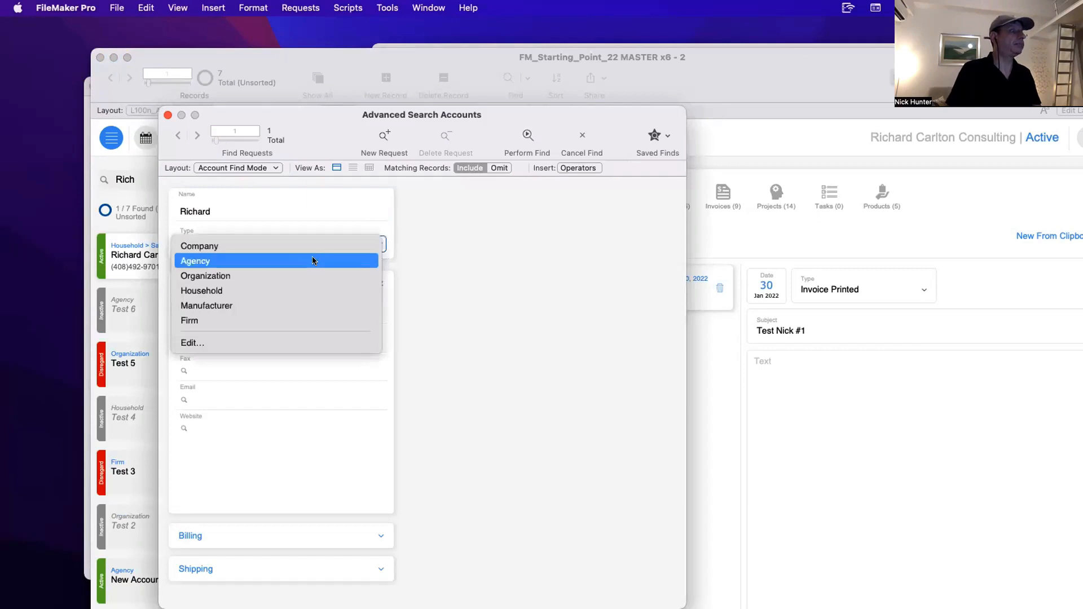
pyautogui.press('Escape')
pyautogui.click(211, 212)
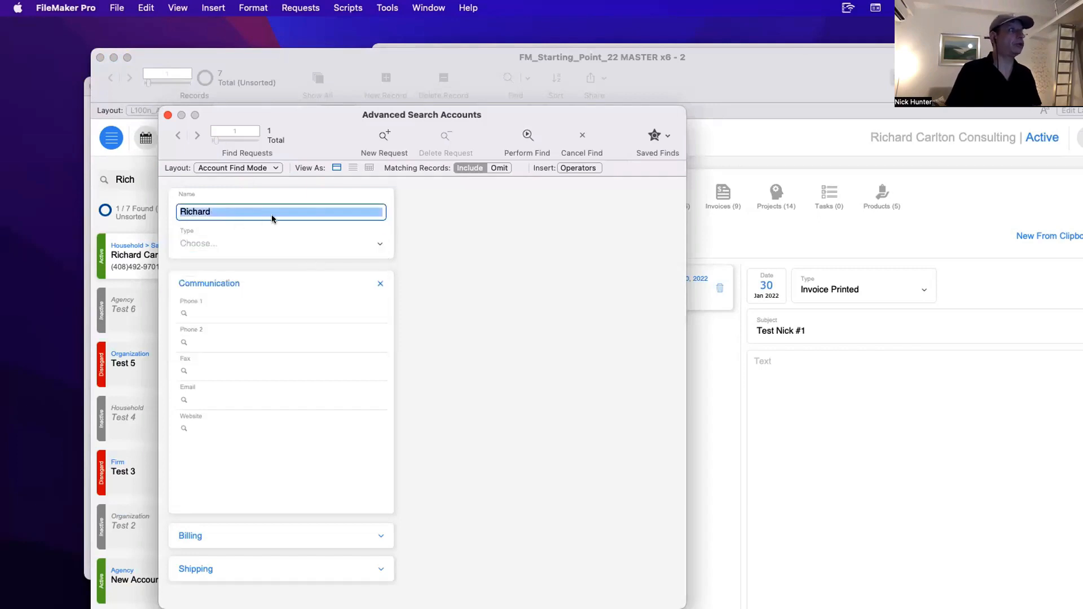
# Add a second find request with "Test" as the Name criterion and flip between the two requests.
pyautogui.click(383, 137)
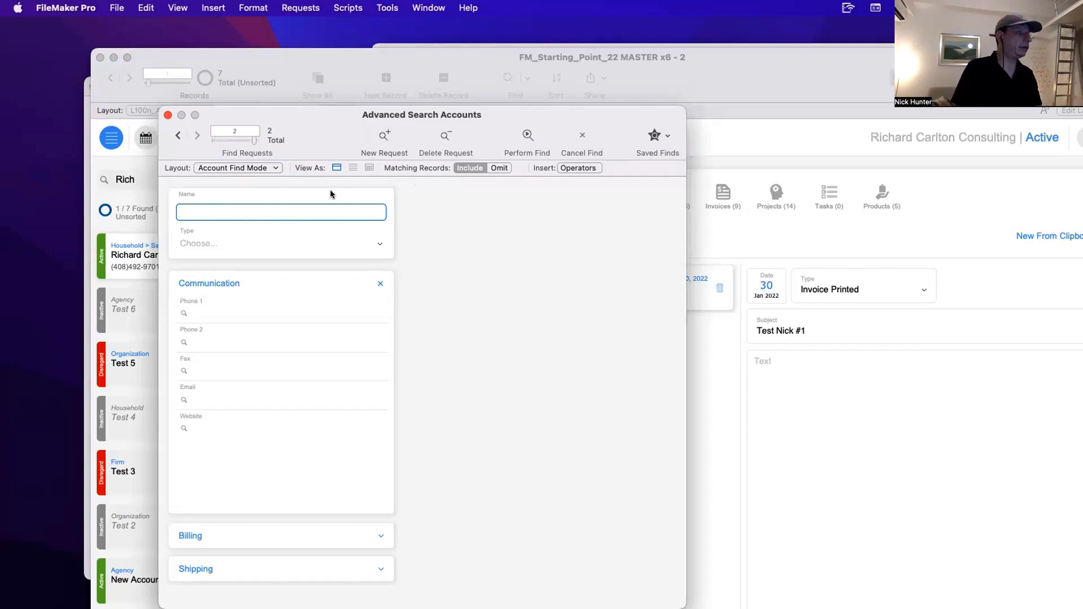
pyautogui.write('Test')
pyautogui.click(456, 243)
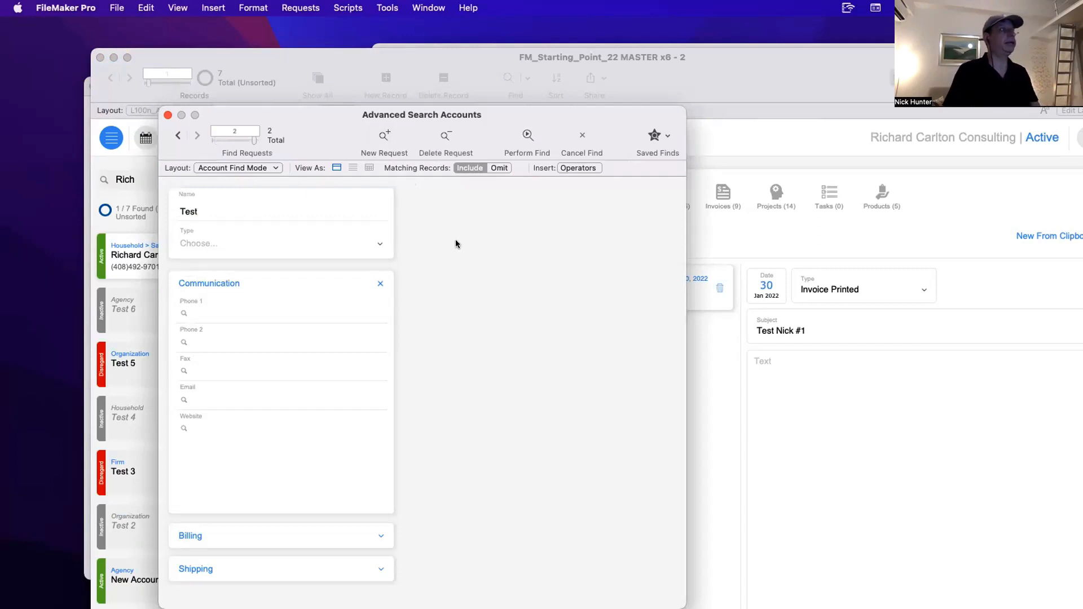
pyautogui.click(219, 140)
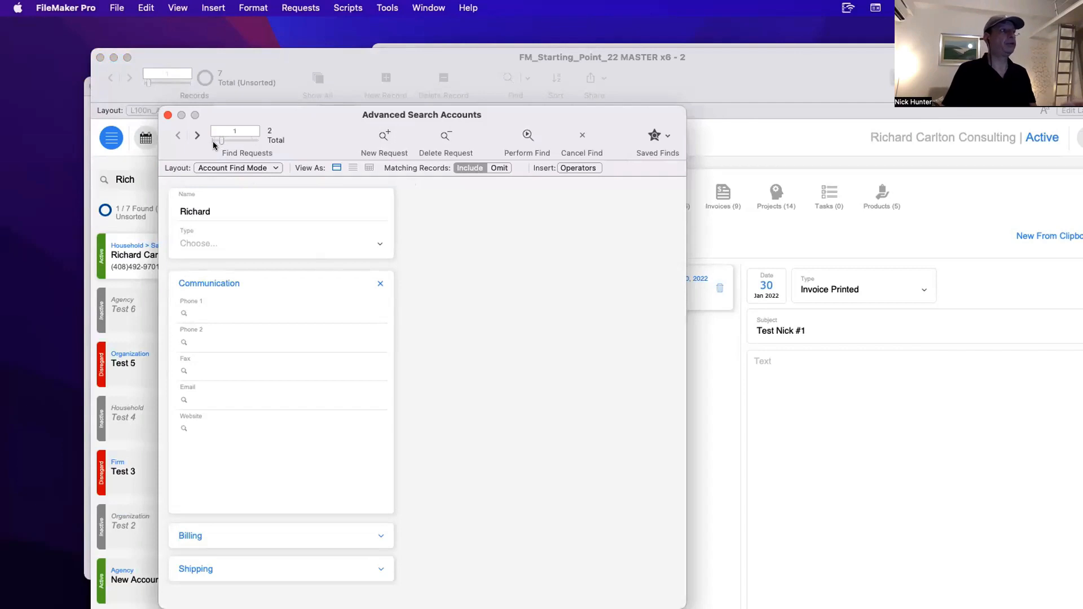
pyautogui.click(246, 139)
pyautogui.moveTo(247, 139)
pyautogui.mouseDown()
pyautogui.moveTo(211, 139)
pyautogui.moveTo(254, 141)
pyautogui.mouseUp()
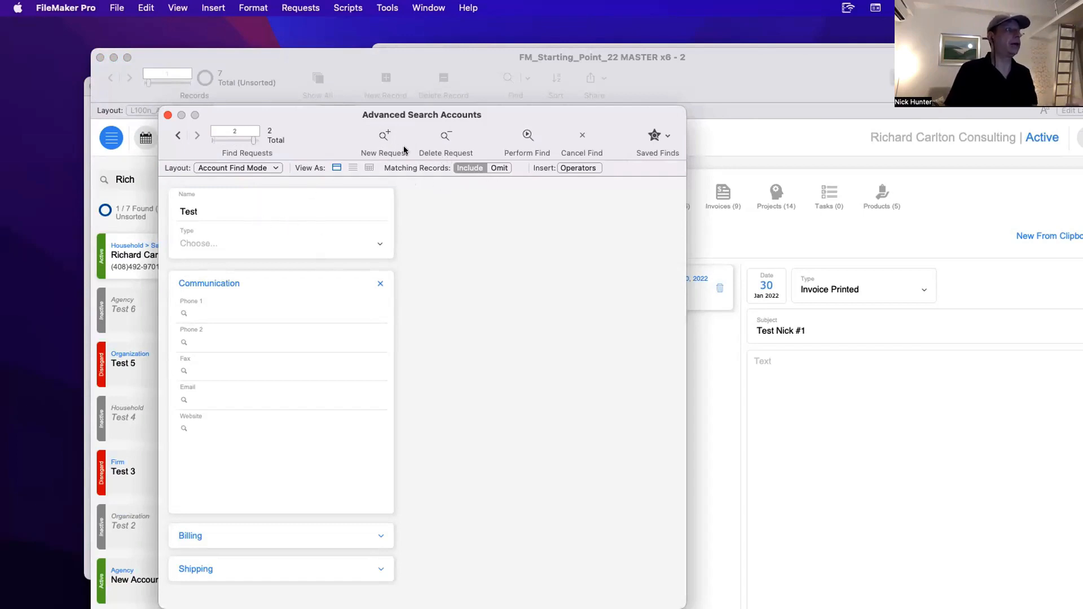
# Add a third find request that omits matching records with the Type Agency.
pyautogui.click(382, 137)
pyautogui.click(498, 168)
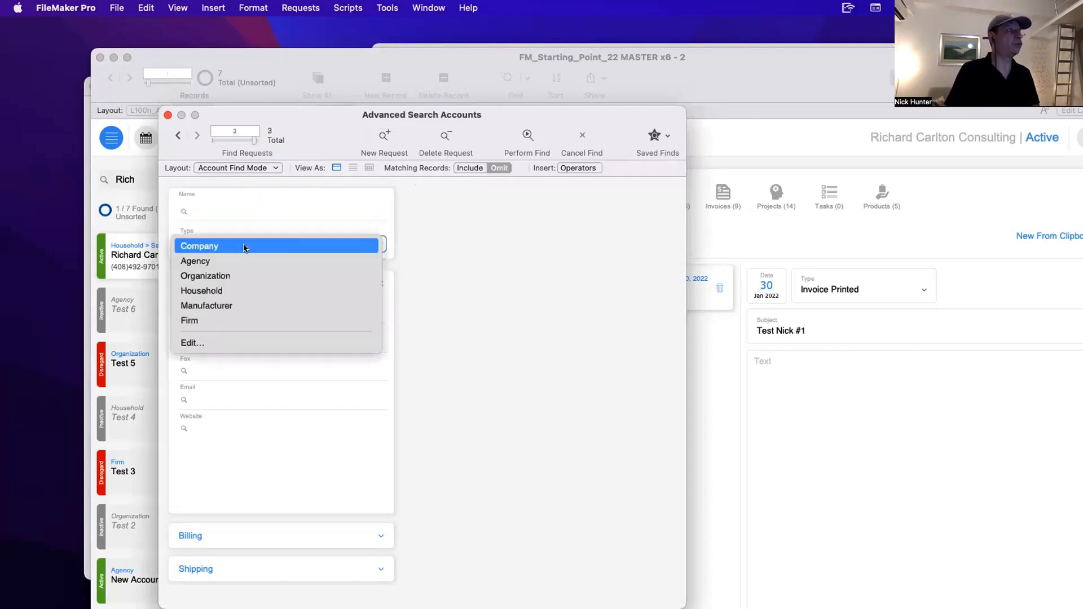
pyautogui.click(252, 244)
pyautogui.press('Return')
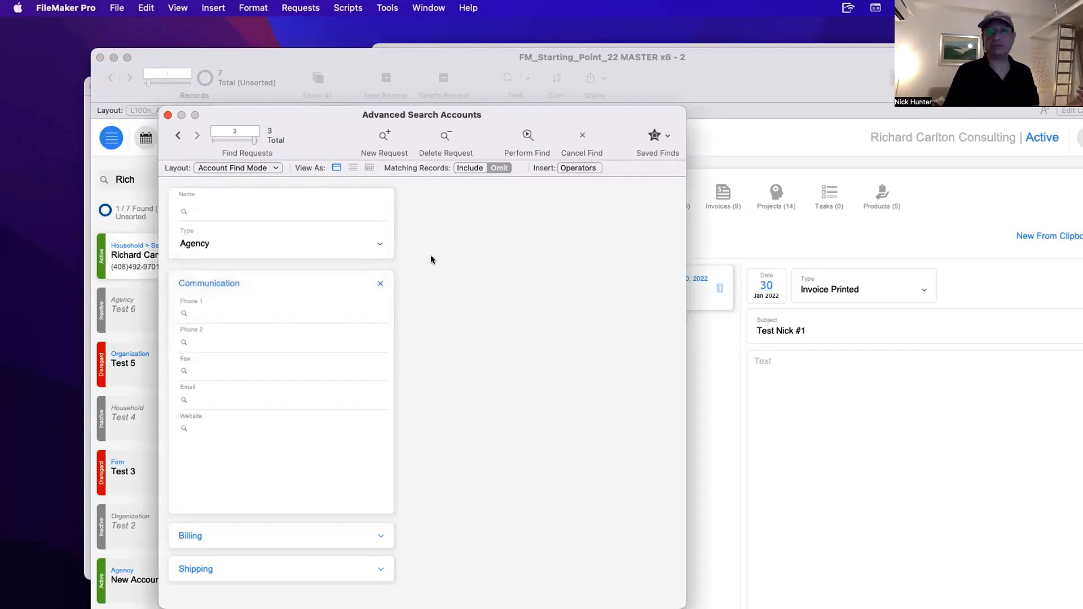
# Review the three find requests from first to last and perform the find.
pyautogui.click(178, 136)
pyautogui.click(178, 136)
pyautogui.doubleClick(212, 211)
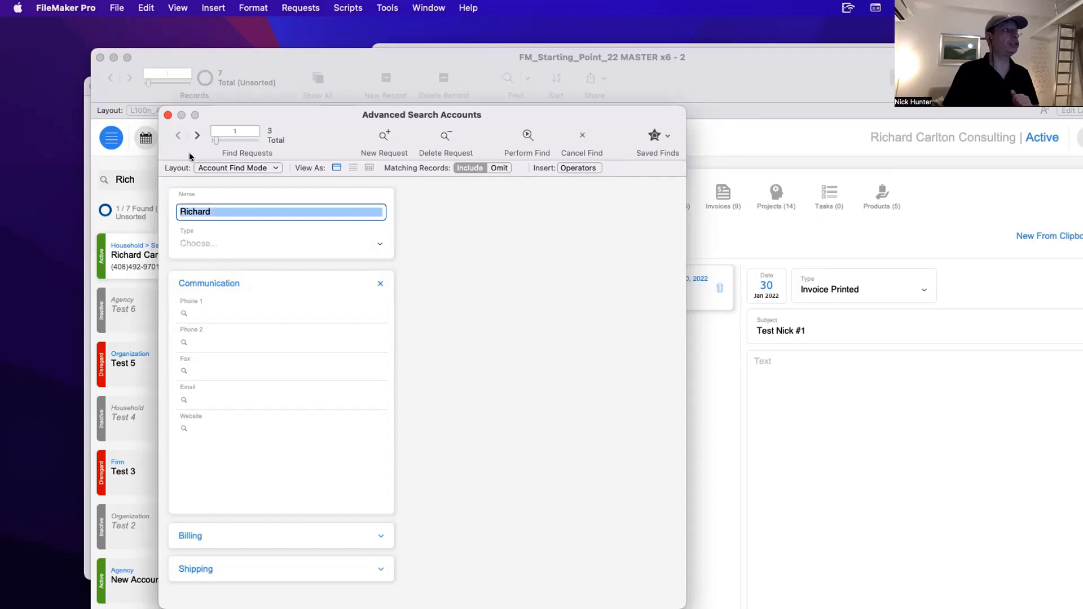
pyautogui.click(198, 135)
pyautogui.click(197, 136)
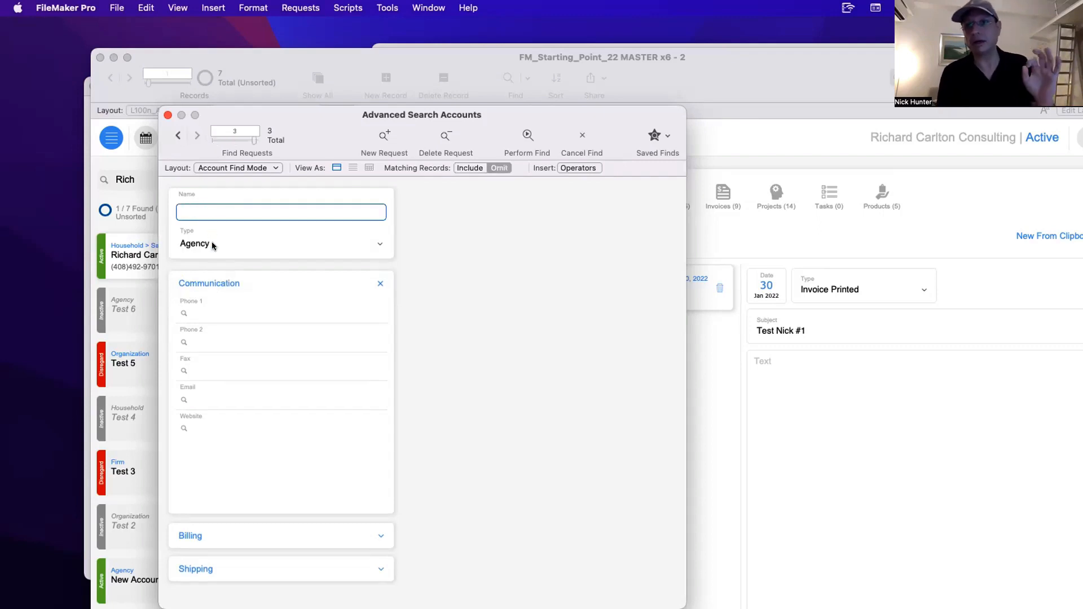
pyautogui.click(510, 234)
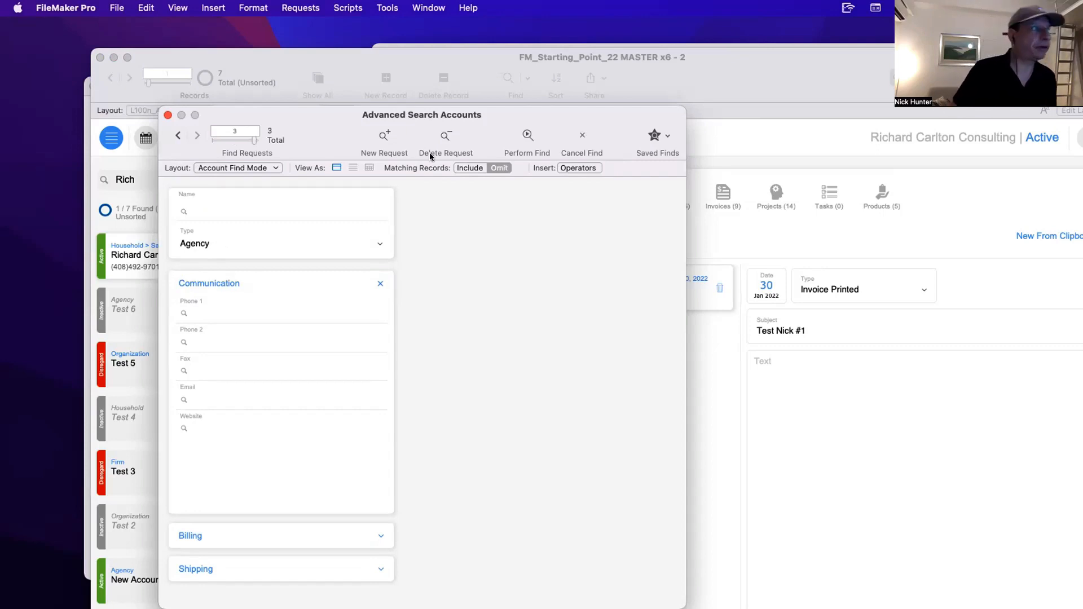
pyautogui.click(528, 137)
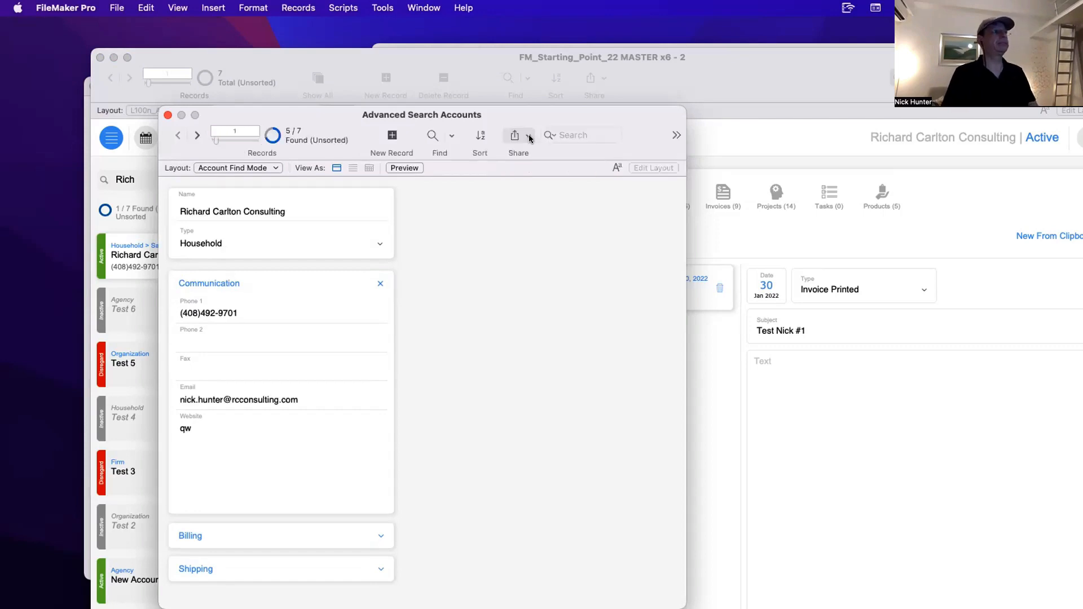
# Browse the found accounts in the Advanced Search Accounts window, move the window off the account list, and close it.
pyautogui.click(192, 137)
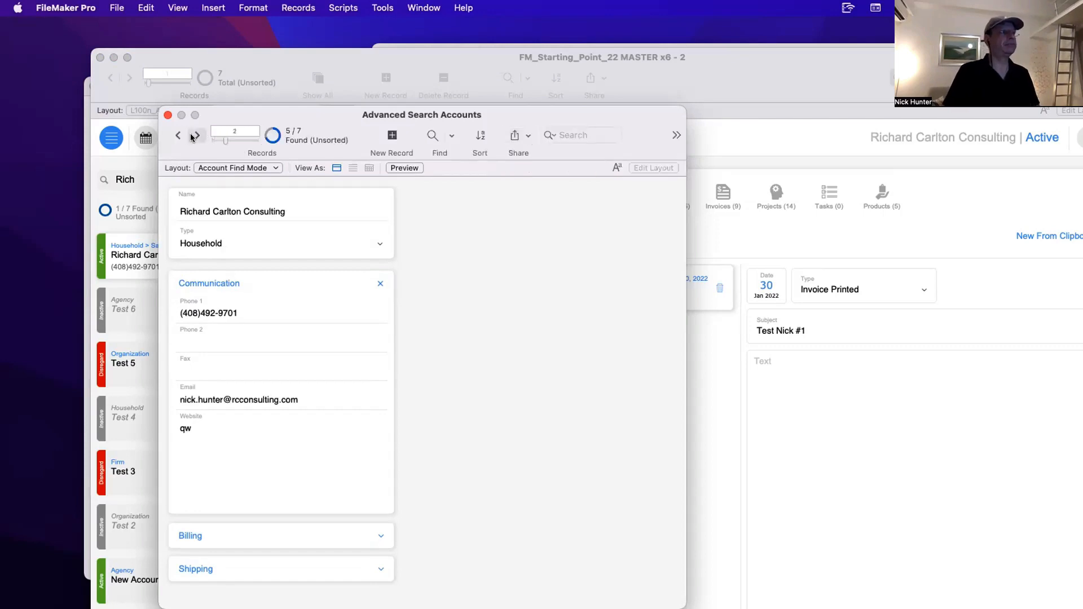
pyautogui.click(191, 137)
pyautogui.click(192, 137)
pyautogui.click(177, 136)
pyautogui.click(177, 136)
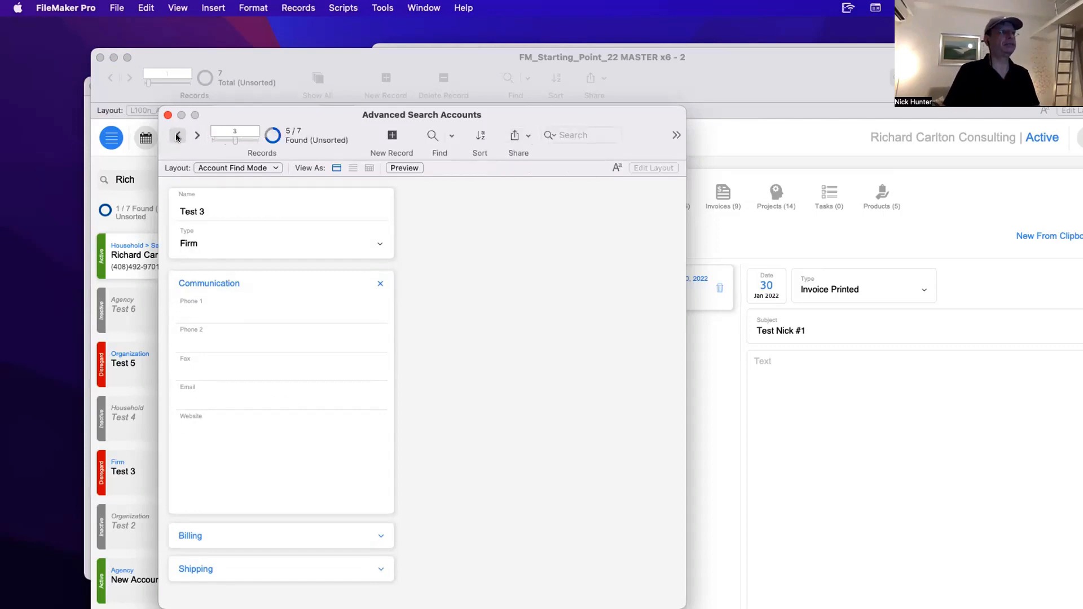
pyautogui.click(177, 138)
pyautogui.moveTo(223, 115); pyautogui.dragTo(287, 81)
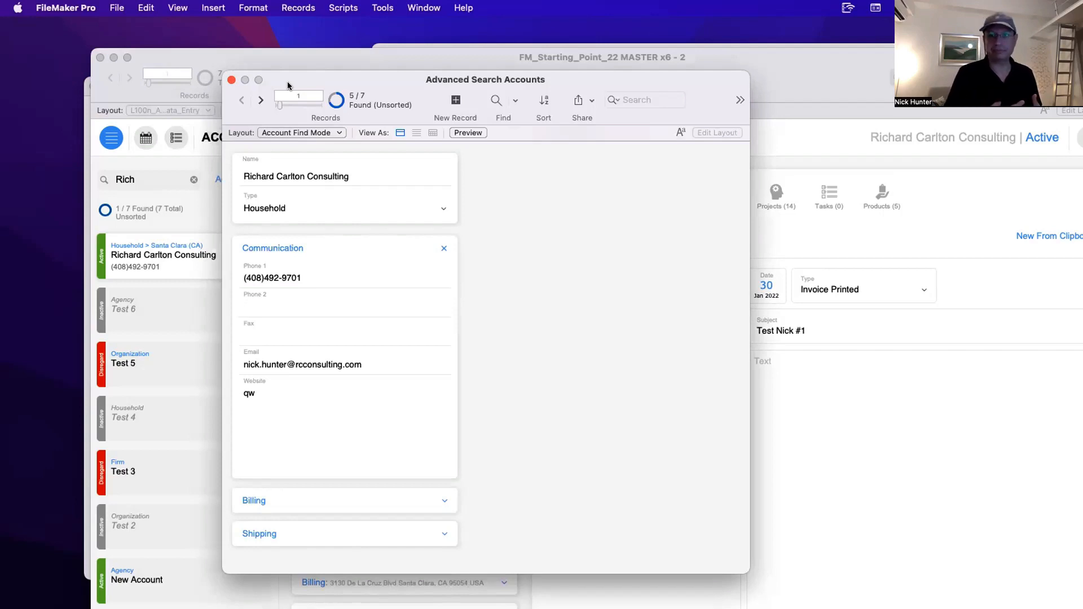
pyautogui.moveTo(288, 83); pyautogui.dragTo(399, 45)
pyautogui.moveTo(307, 50); pyautogui.dragTo(306, 50)
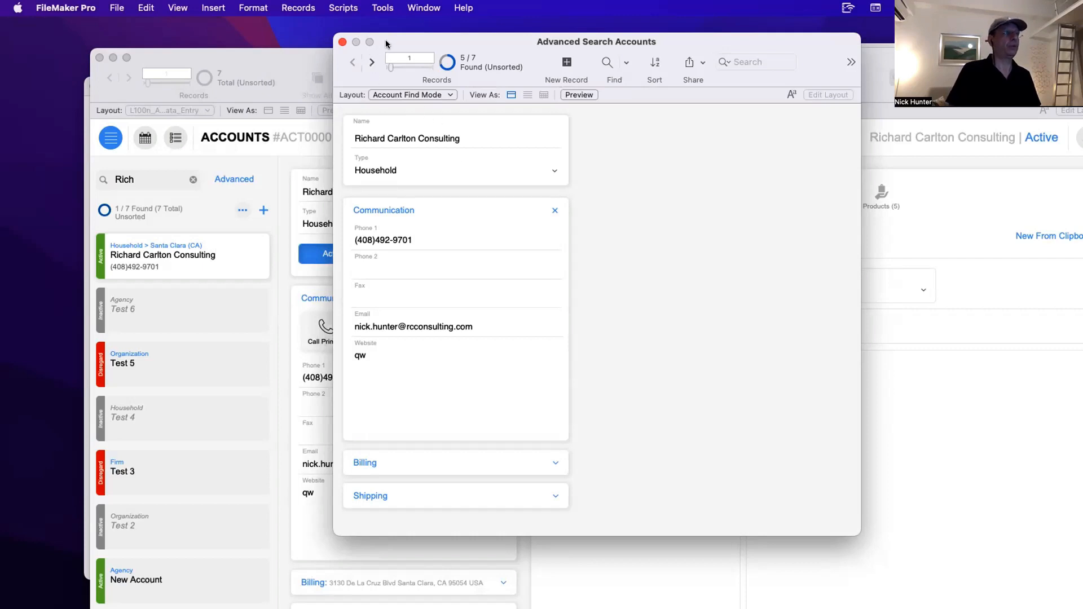
pyautogui.moveTo(386, 44); pyautogui.dragTo(397, 55)
pyautogui.click(355, 55)
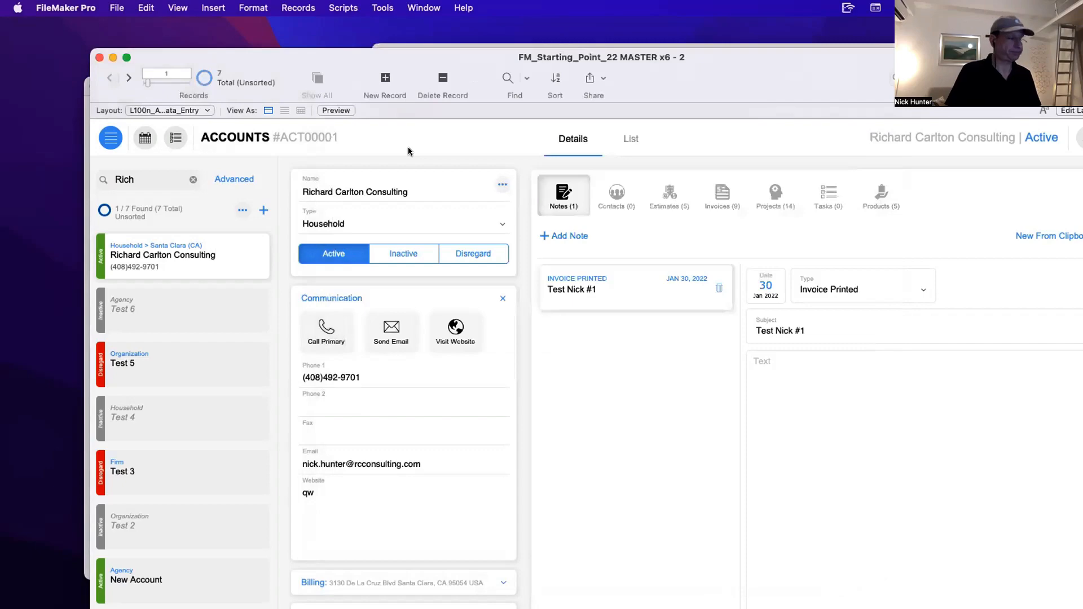
# Open the database's field definitions for the ACC_Accounts table and sort them by field name.
pyautogui.press('super+shift+d')
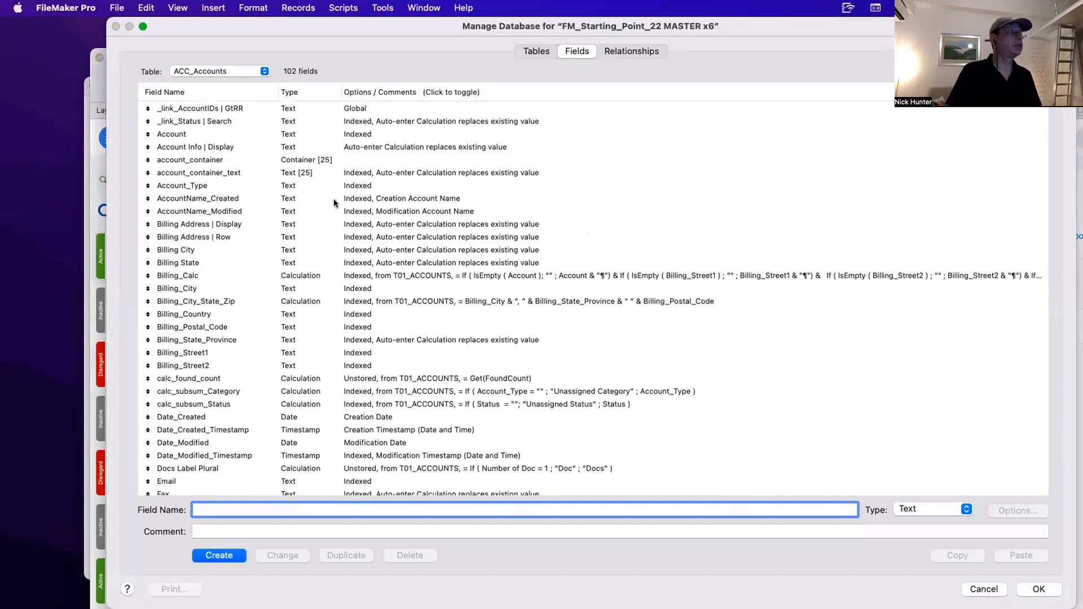
pyautogui.click(222, 89)
pyautogui.click(222, 89)
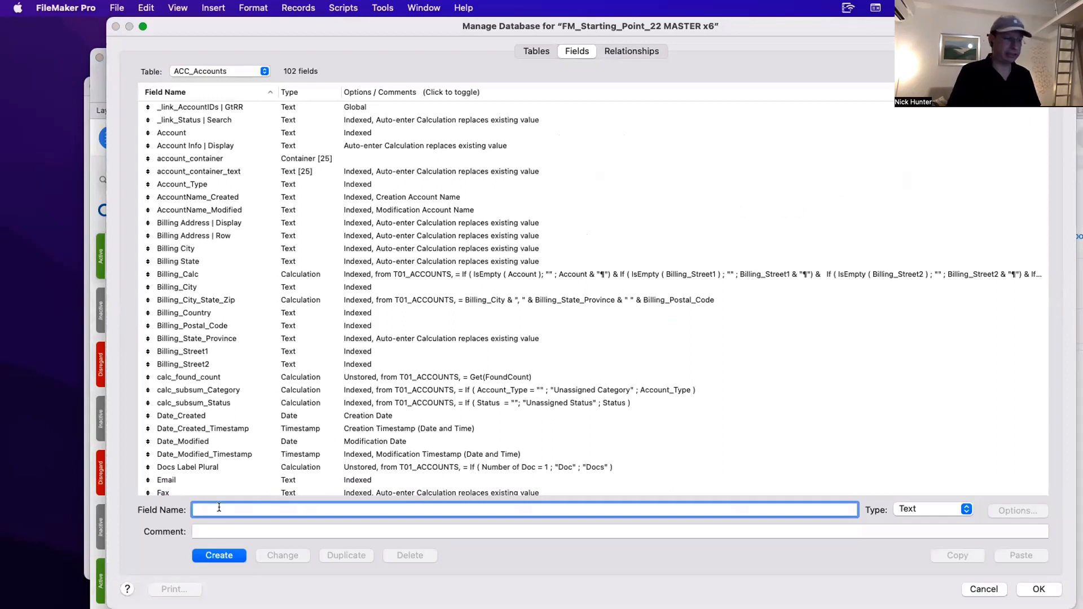
# Create a text field named "_link_Transfer of FoundSet | GtRR" in the ACC_Accounts table.
pyautogui.write('_link_Tra')
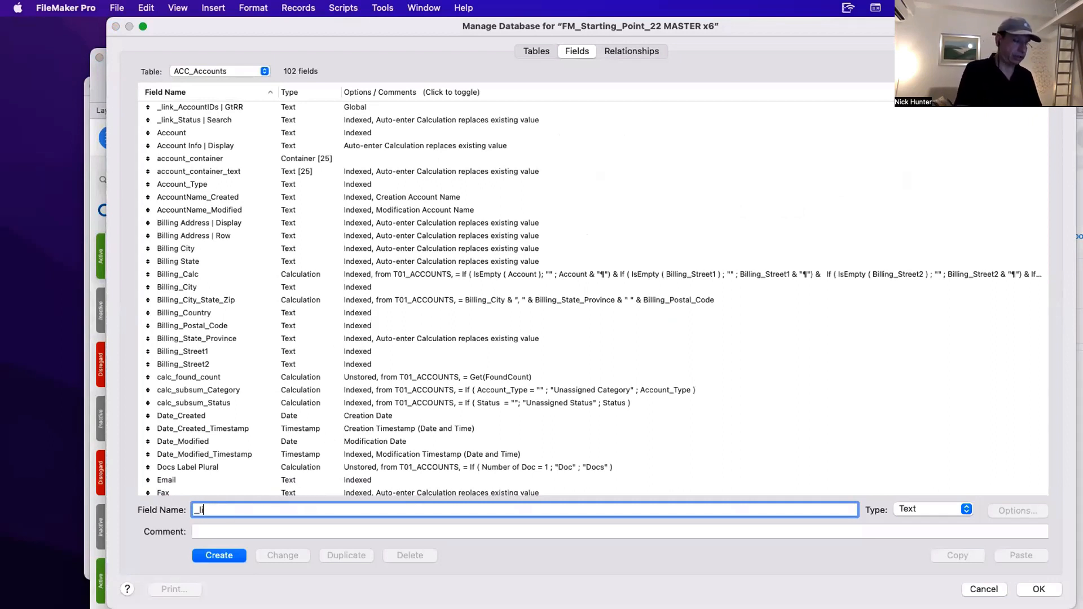
pyautogui.write('ns')
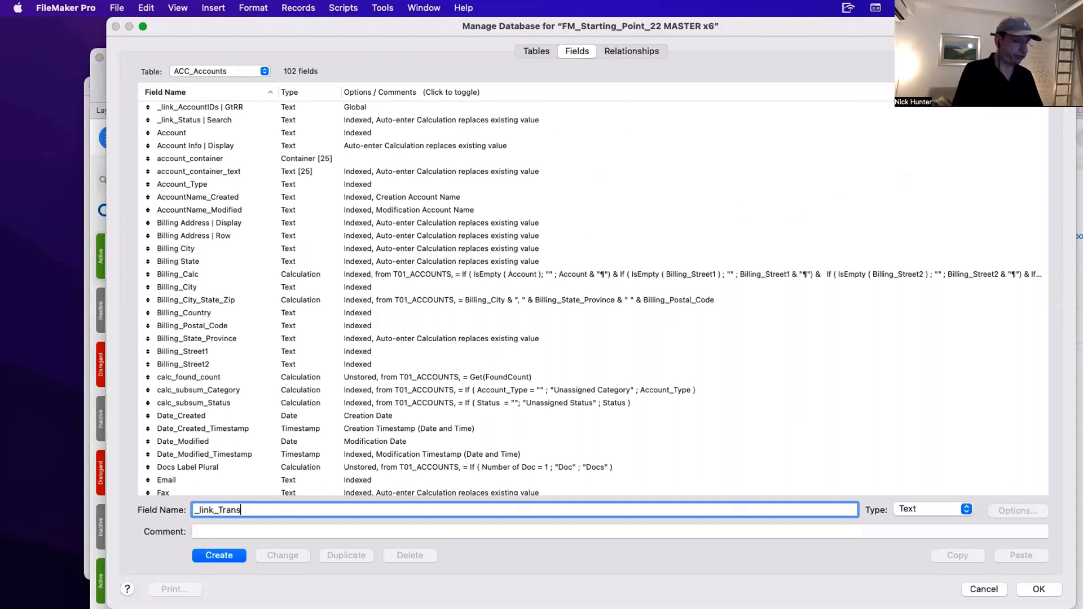
pyautogui.write('fer od Found')
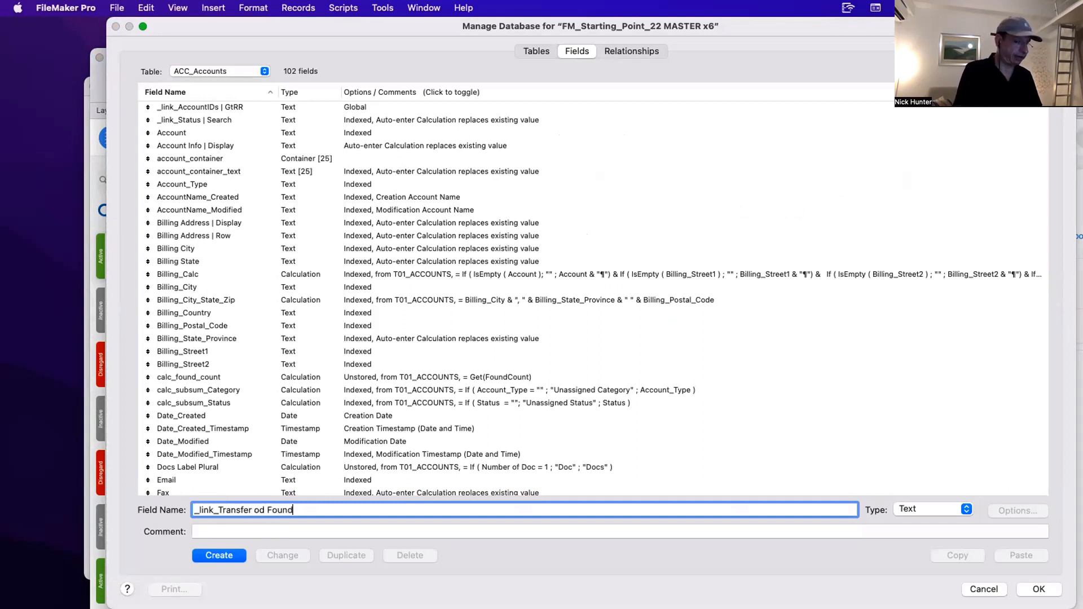
pyautogui.write('Set')
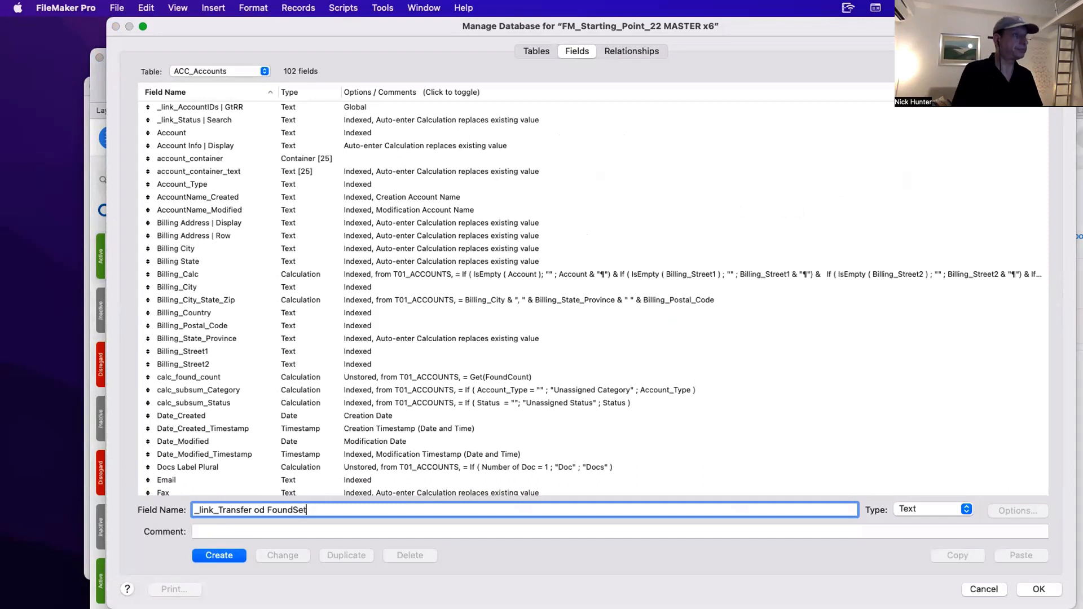
pyautogui.write(' | GtRR')
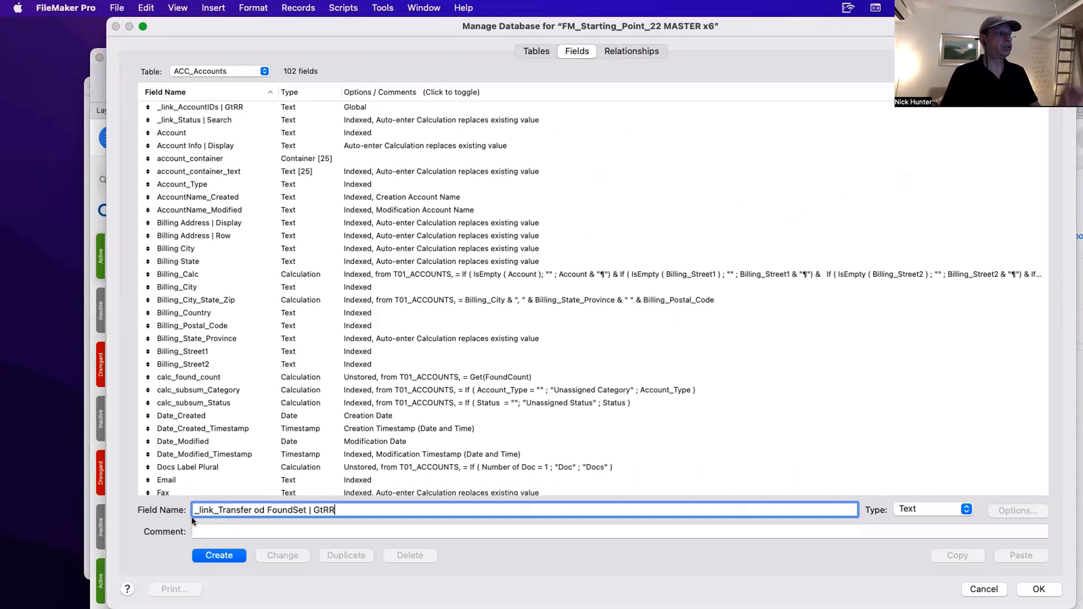
pyautogui.doubleClick(257, 510)
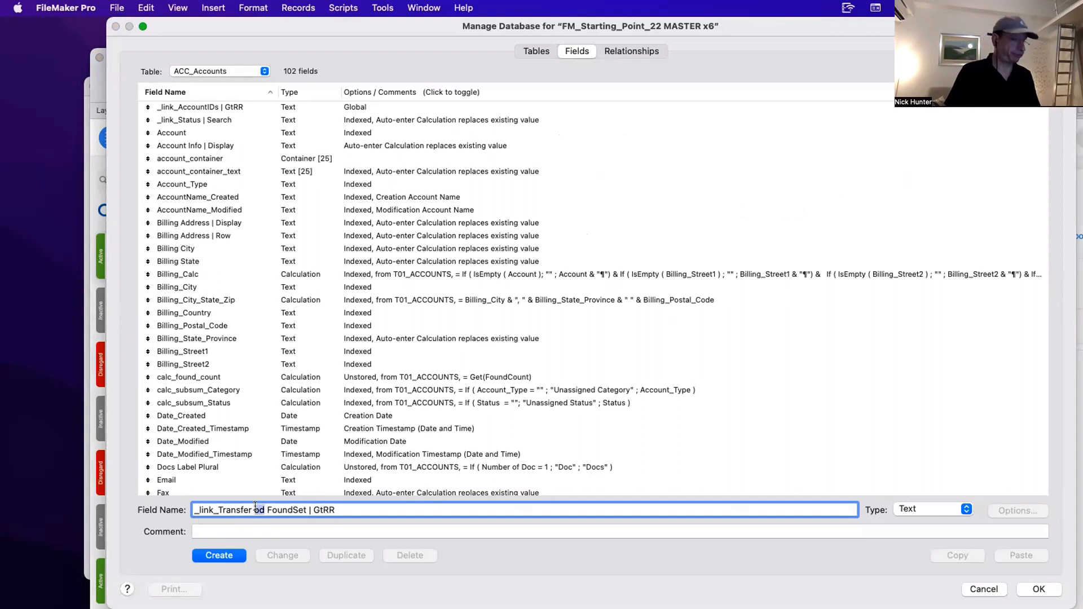
pyautogui.write('of')
pyautogui.click(242, 555)
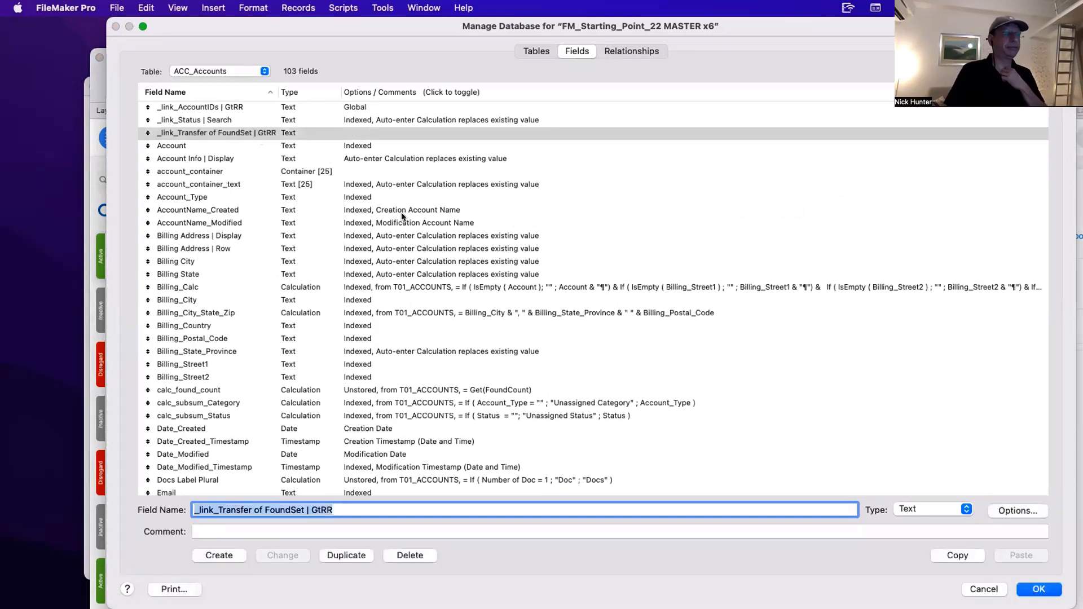
# Set the new "_link_Transfer of FoundSet | GtRR" field to use global storage.
pyautogui.click(997, 509)
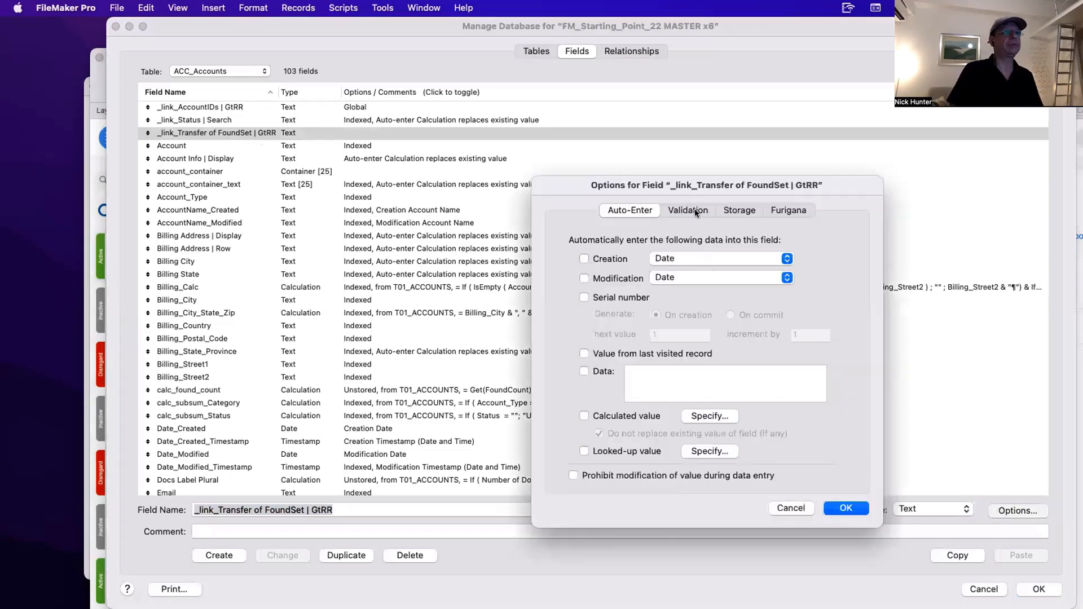
pyautogui.click(732, 210)
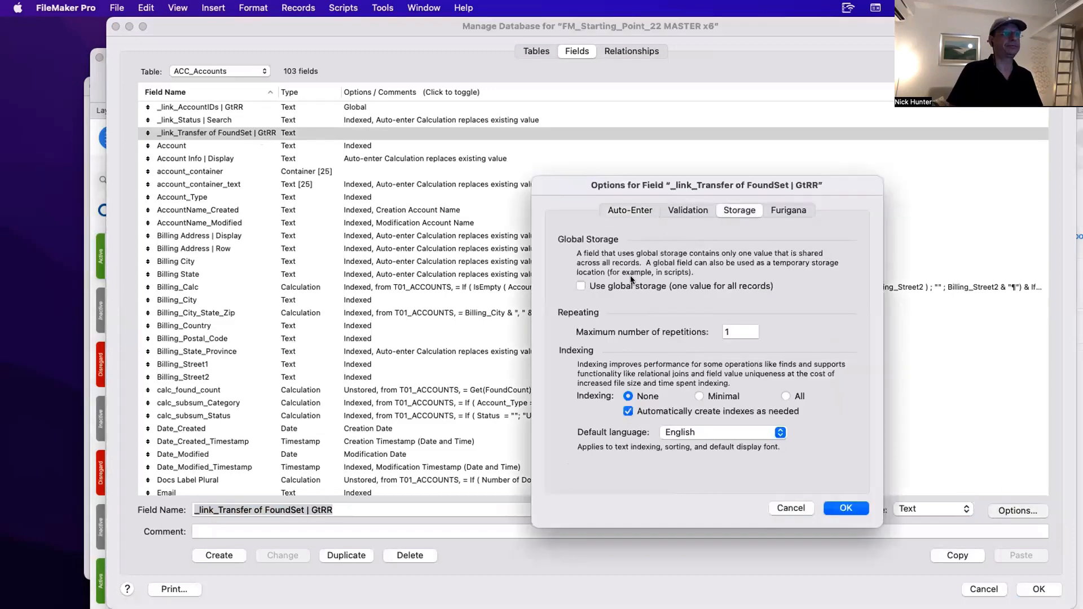
pyautogui.click(631, 285)
pyautogui.click(838, 510)
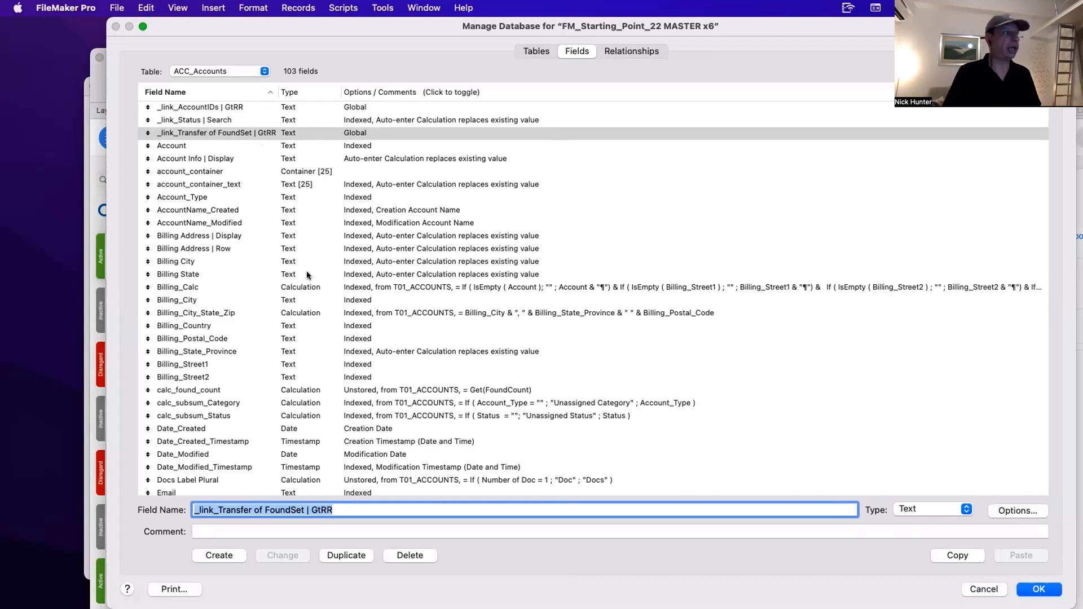
# Find the listOf_ID Account summary field and examine its summary options.
pyautogui.click(351, 403)
pyautogui.press('l')
pyautogui.scroll(-2, 351, 408)
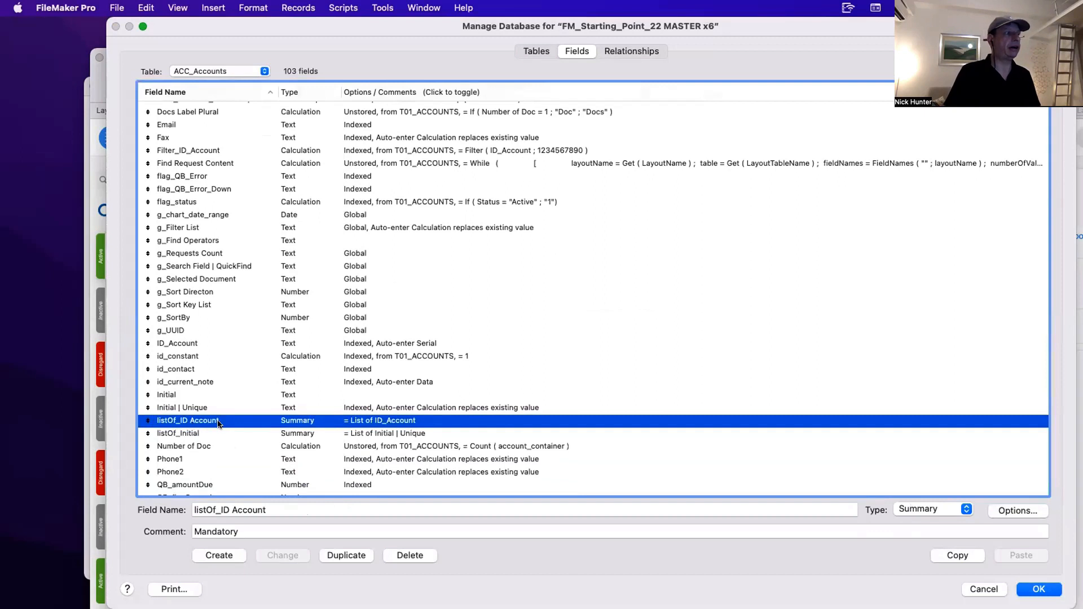
pyautogui.scroll(-1, 379, 423)
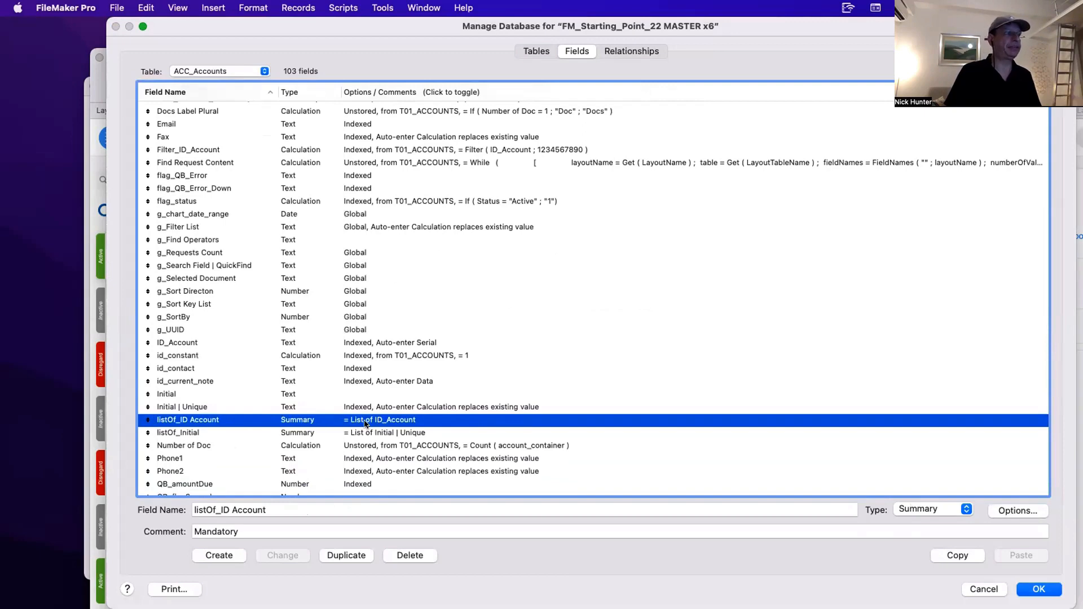
pyautogui.doubleClick(365, 423)
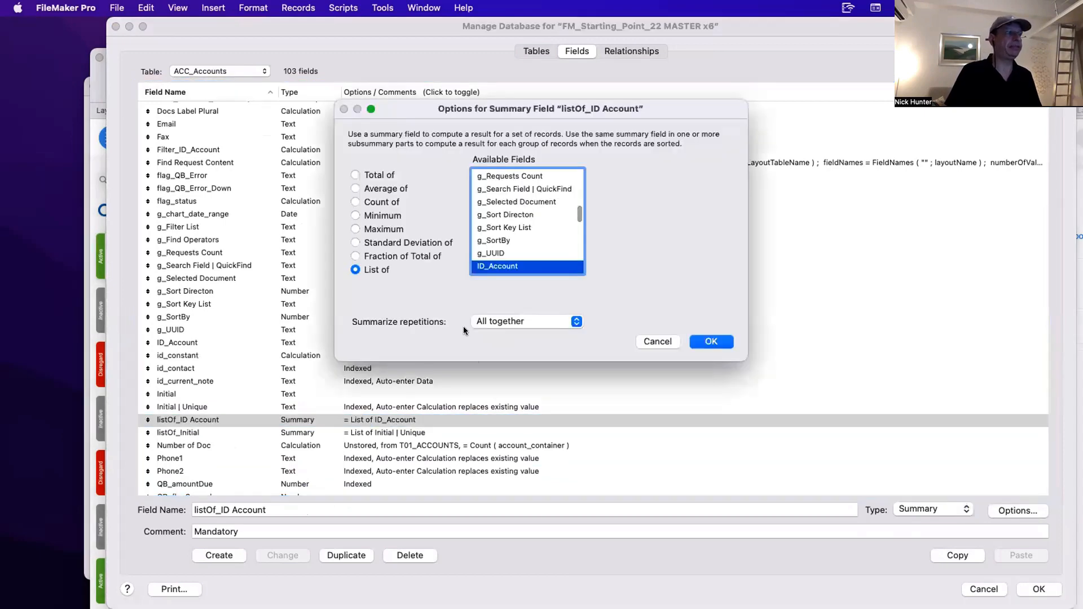
pyautogui.doubleClick(501, 267)
pyautogui.scroll(10, 370, 278)
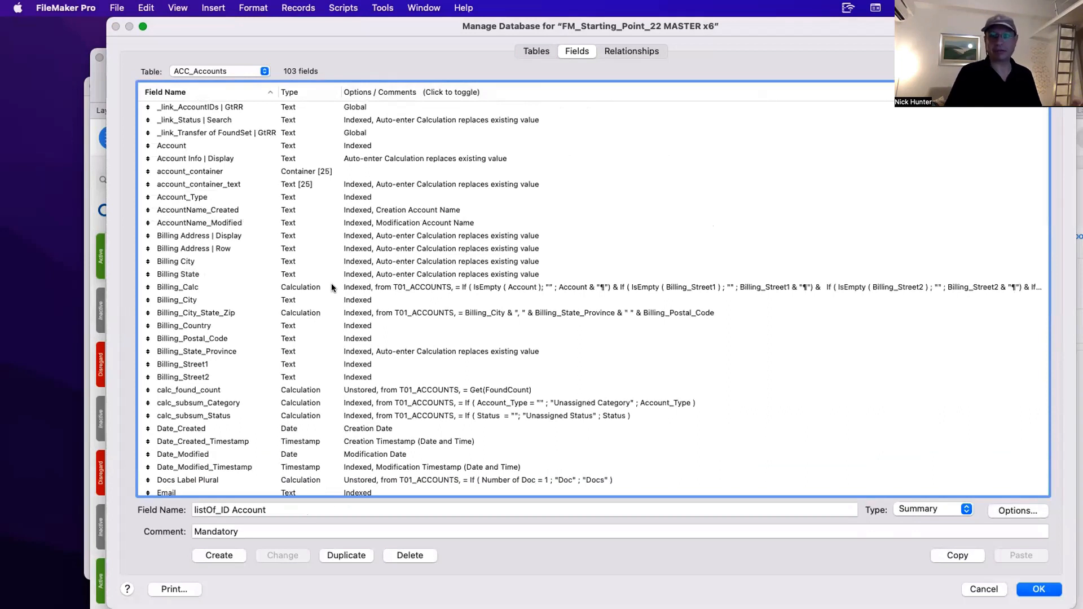
# Examine the relationship between T01_ACCOUNTS and T01ac_accounts_ACCOUNTS||ID Account||Self_GtRR in the relationships graph.
pyautogui.click(624, 51)
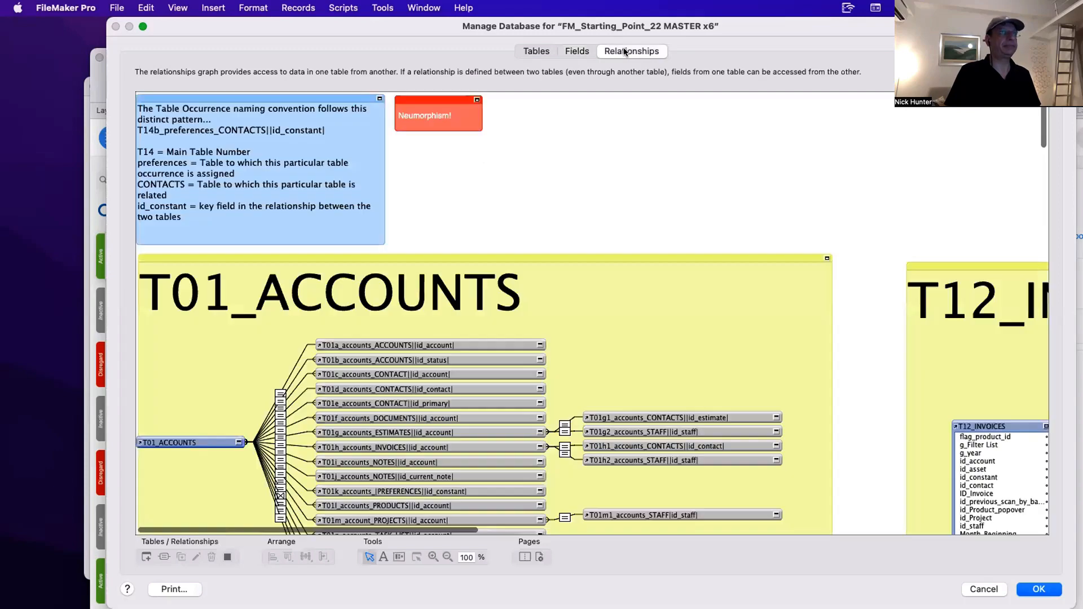
pyautogui.scroll(-2, 463, 326)
pyautogui.scroll(-6, 463, 326)
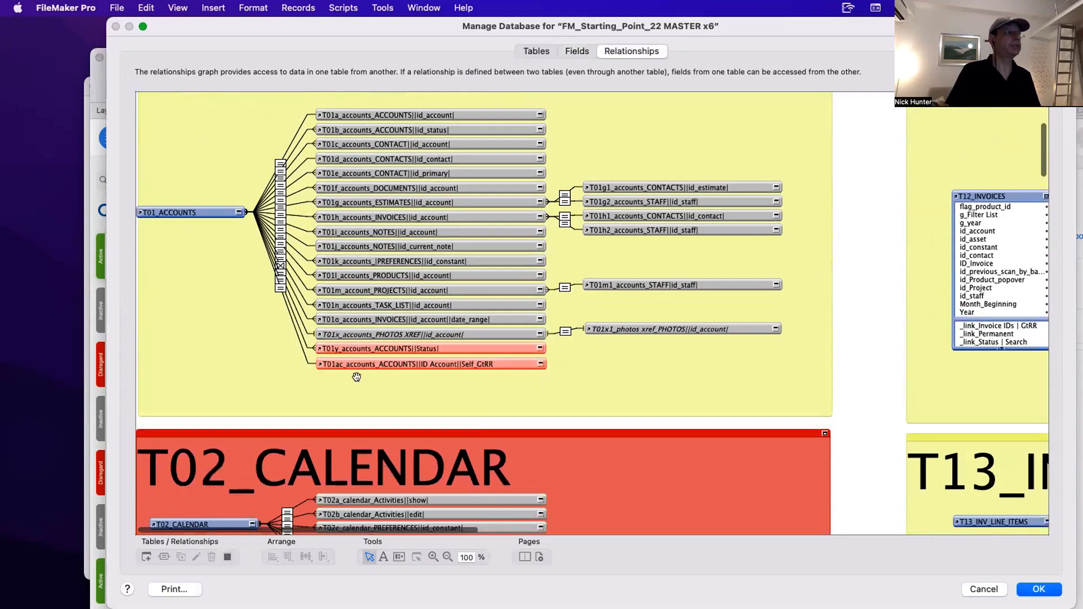
pyautogui.click(304, 358)
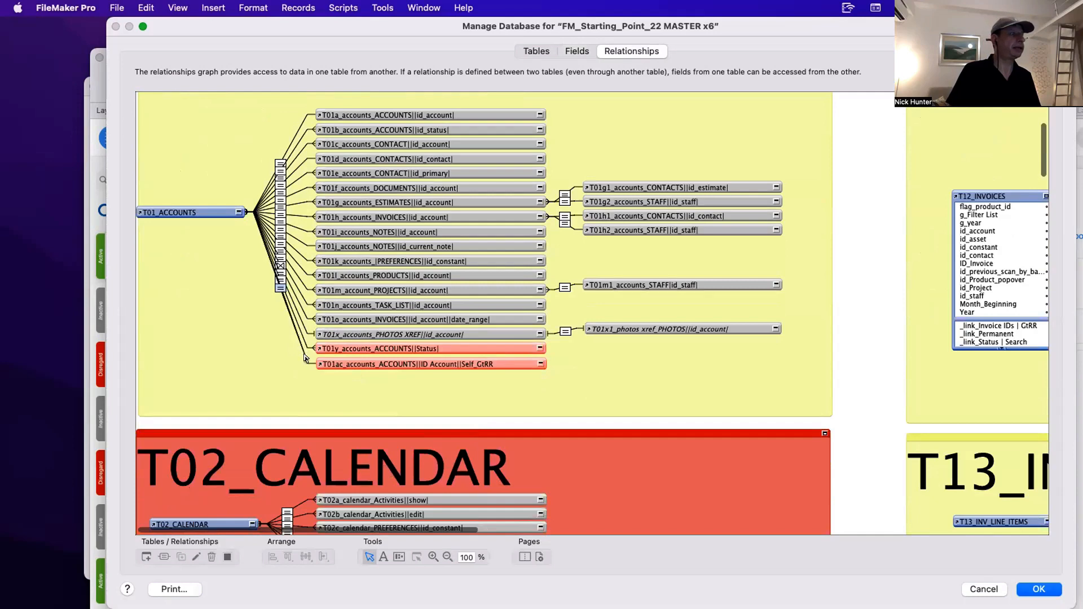
pyautogui.doubleClick(305, 357)
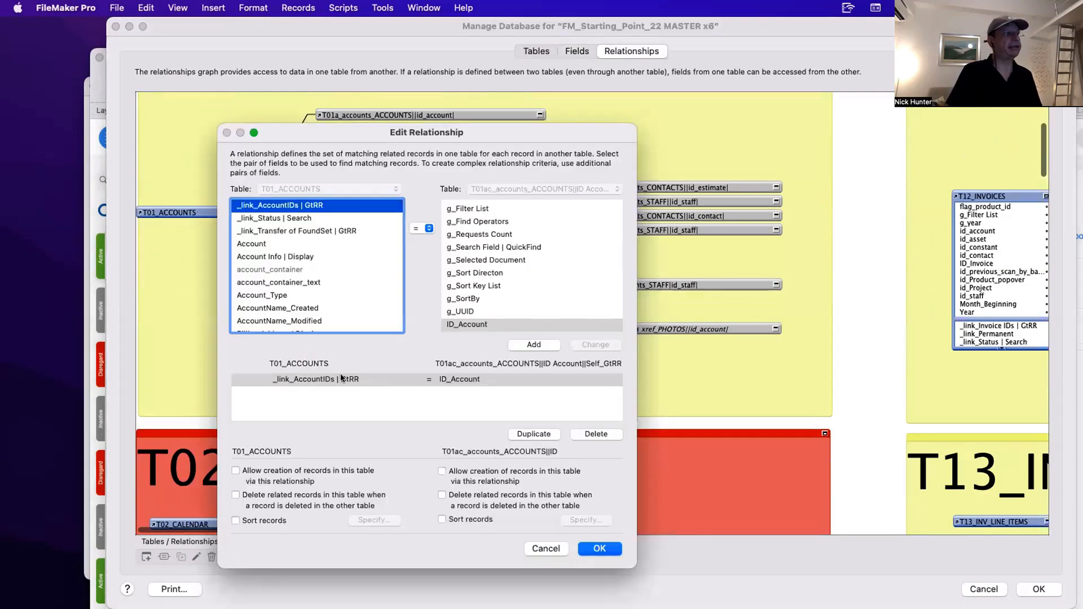
pyautogui.scroll(2, 277, 234)
pyautogui.press('Escape')
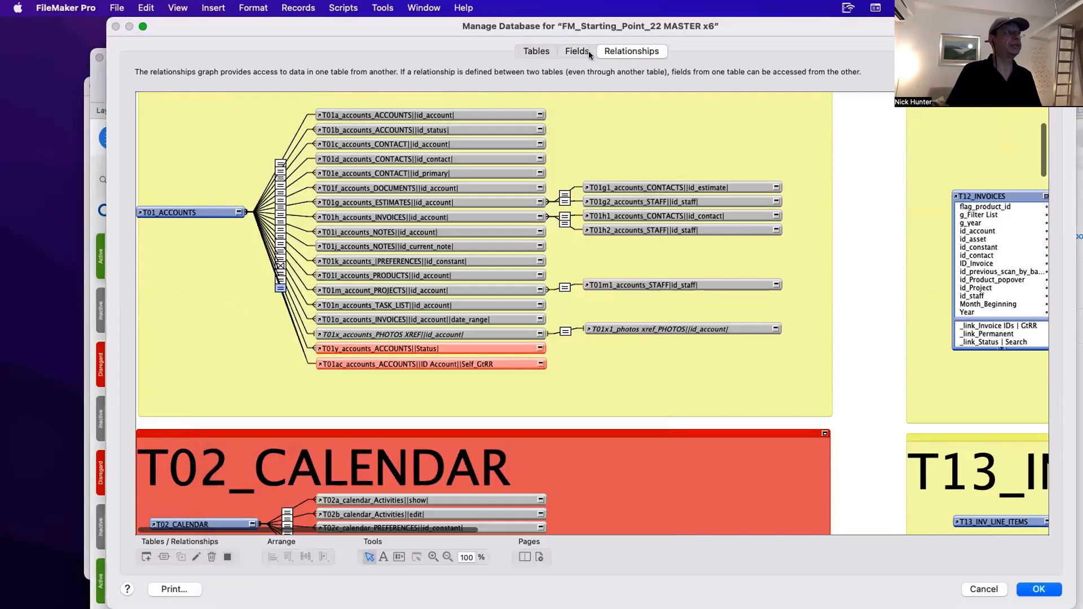
# Delete the "_link_Transfer of FoundSet | GtRR" field from the ACC_Accounts table.
pyautogui.click(577, 52)
pyautogui.click(213, 135)
pyautogui.press('Delete')
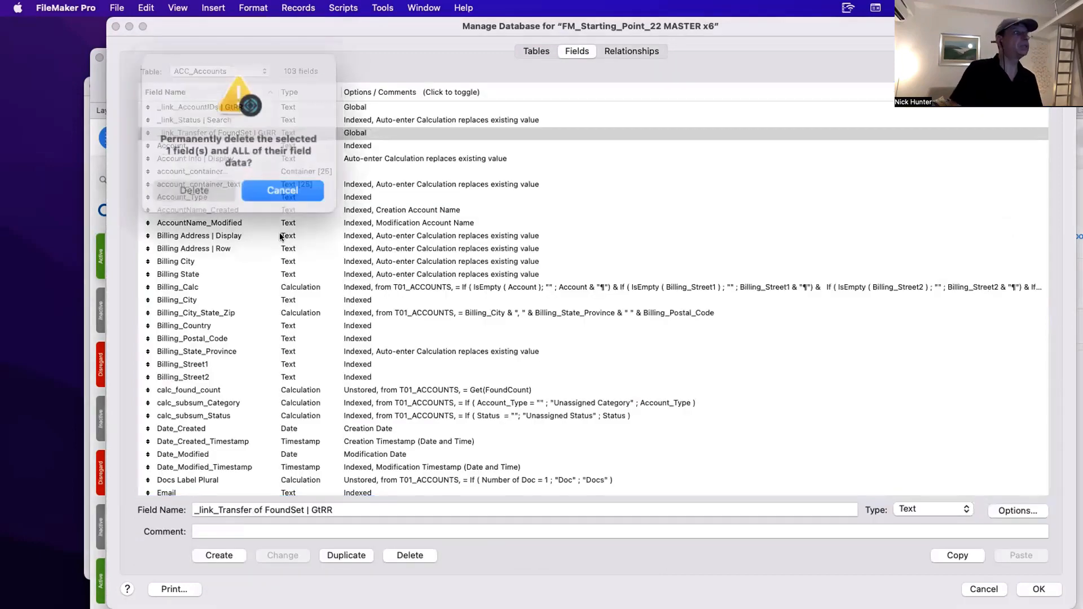
pyautogui.click(231, 187)
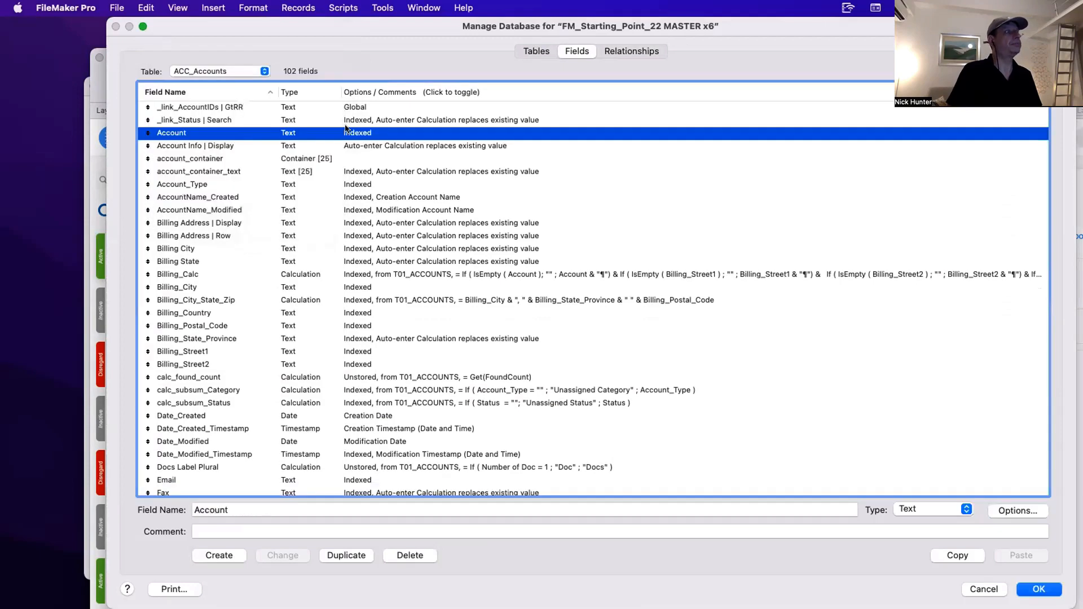
# Rename the "_link_AccountIDs | GtRR" field as "_link_Transfer of FoundSet | GtRR".
pyautogui.click(353, 108)
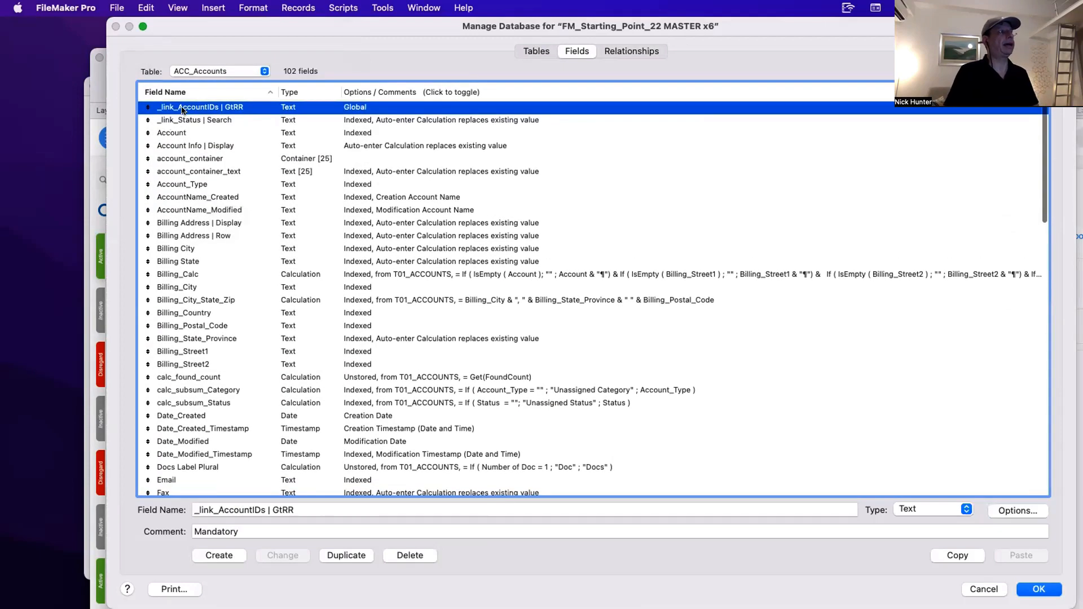
pyautogui.moveTo(218, 510); pyautogui.dragTo(264, 507)
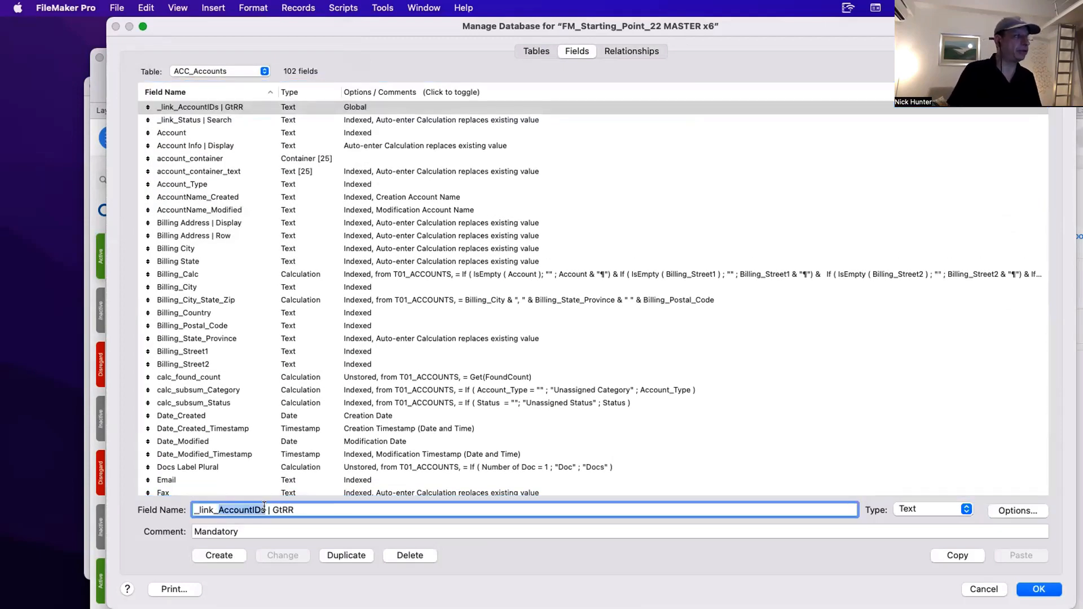
pyautogui.write('Transfer of ')
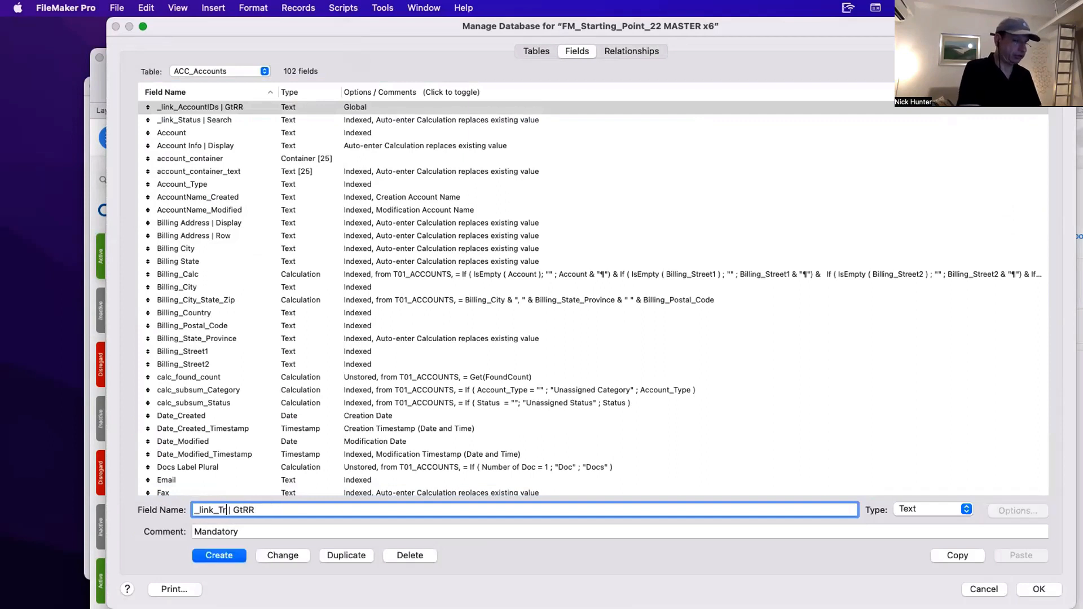
pyautogui.write('Found')
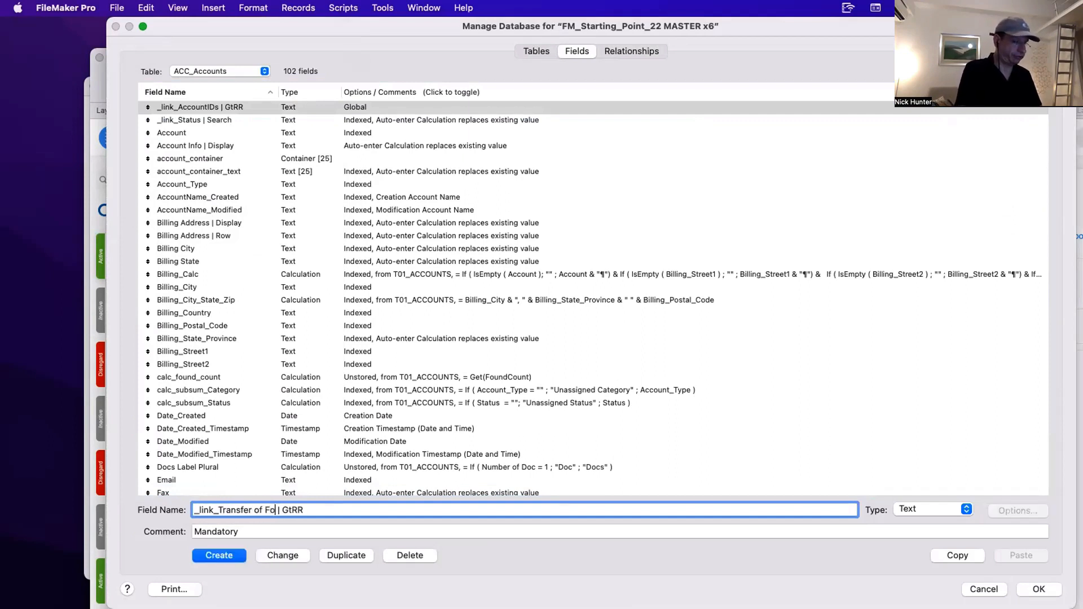
pyautogui.write('Set')
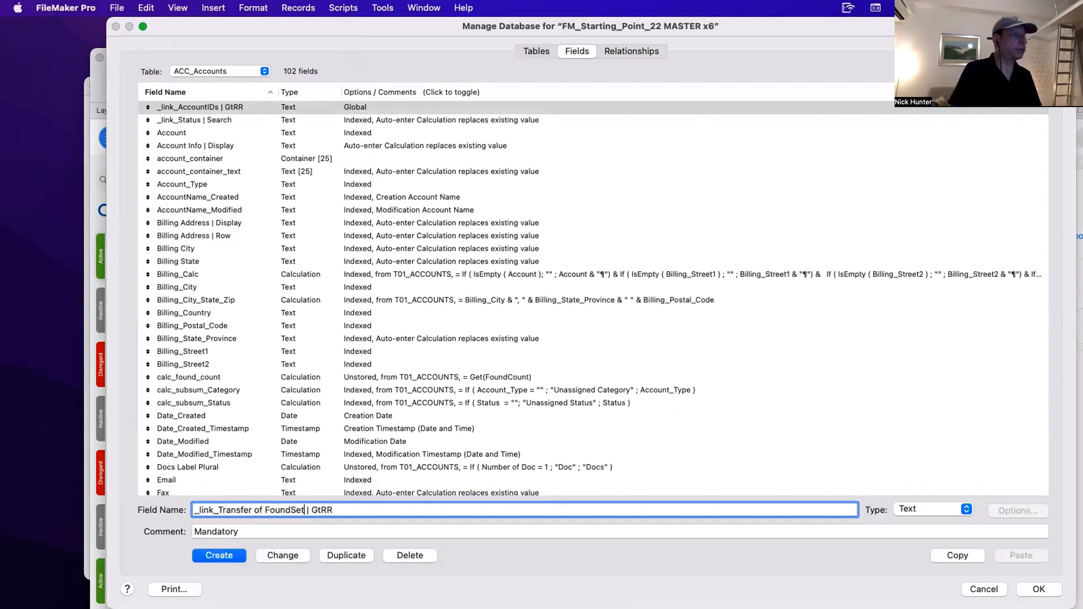
pyautogui.click(272, 554)
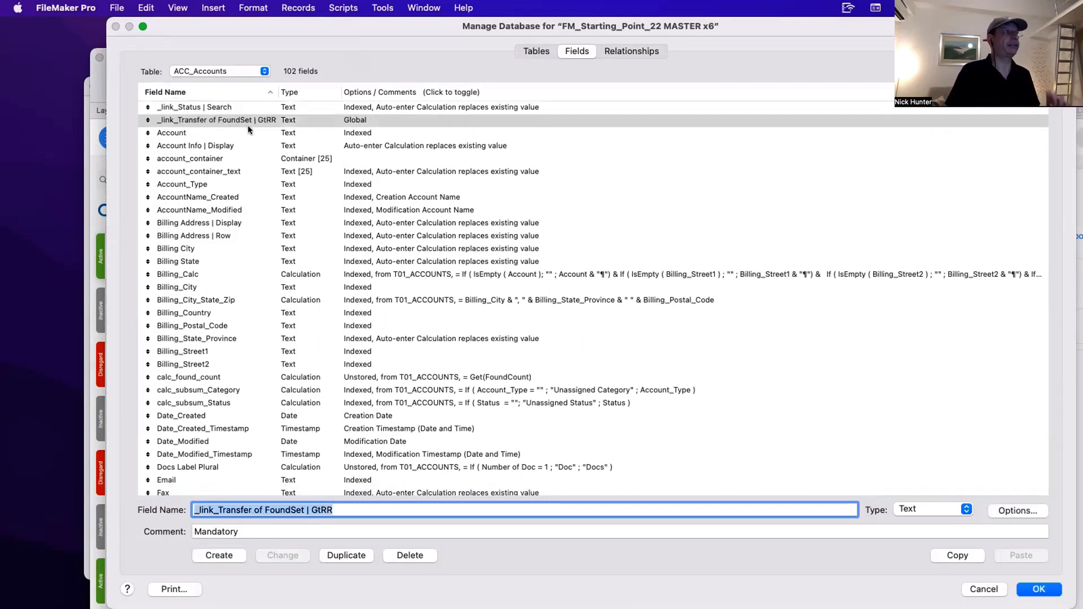
# Check the source tables of the T01_ACCOUNTS and T01ac_accounts_ACCOUNTS||ID Account||Self_GtRR occurrences in the relationships graph.
pyautogui.click(635, 51)
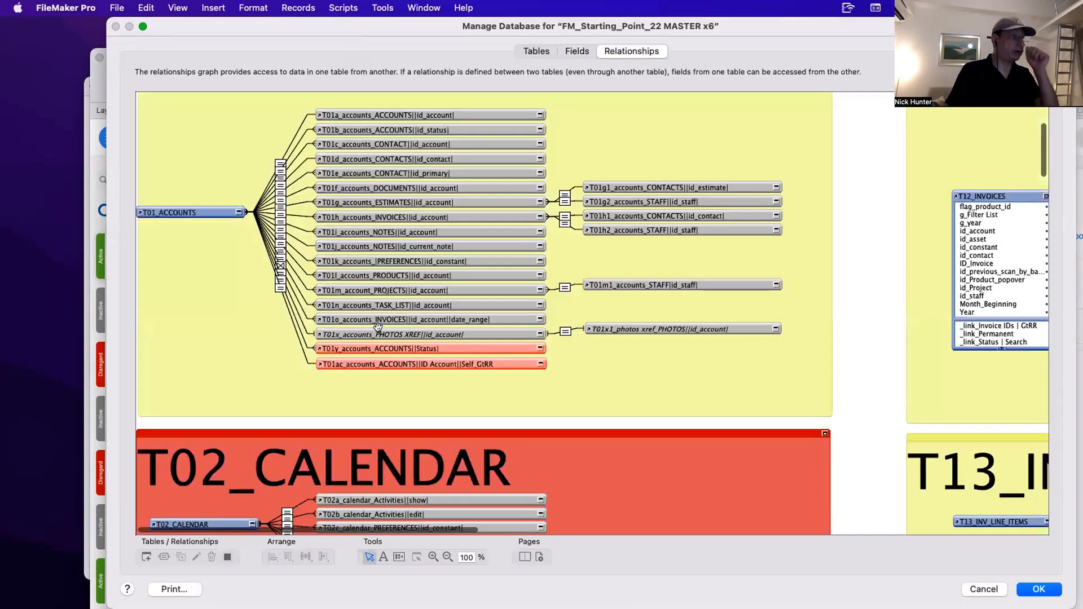
pyautogui.click(338, 361)
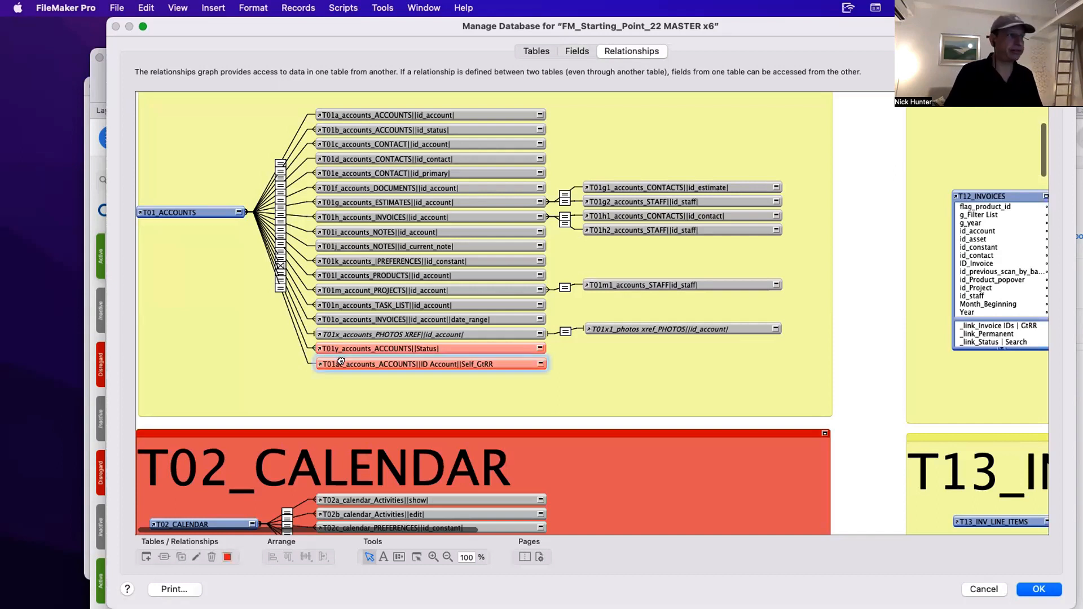
pyautogui.keyDown('shift'); pyautogui.click(199, 209); pyautogui.keyUp('shift')
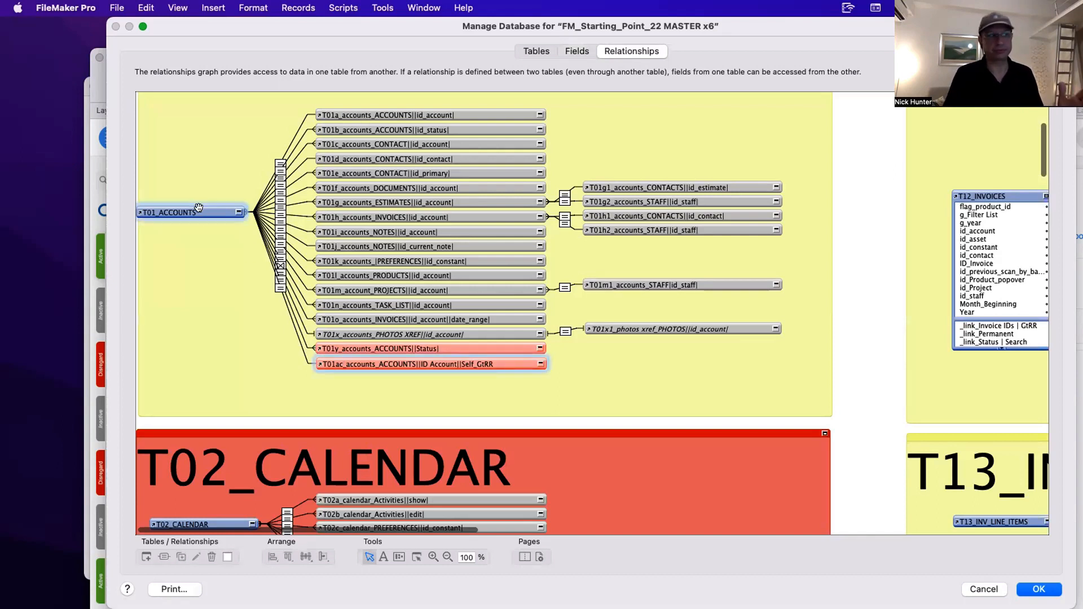
pyautogui.doubleClick(184, 213)
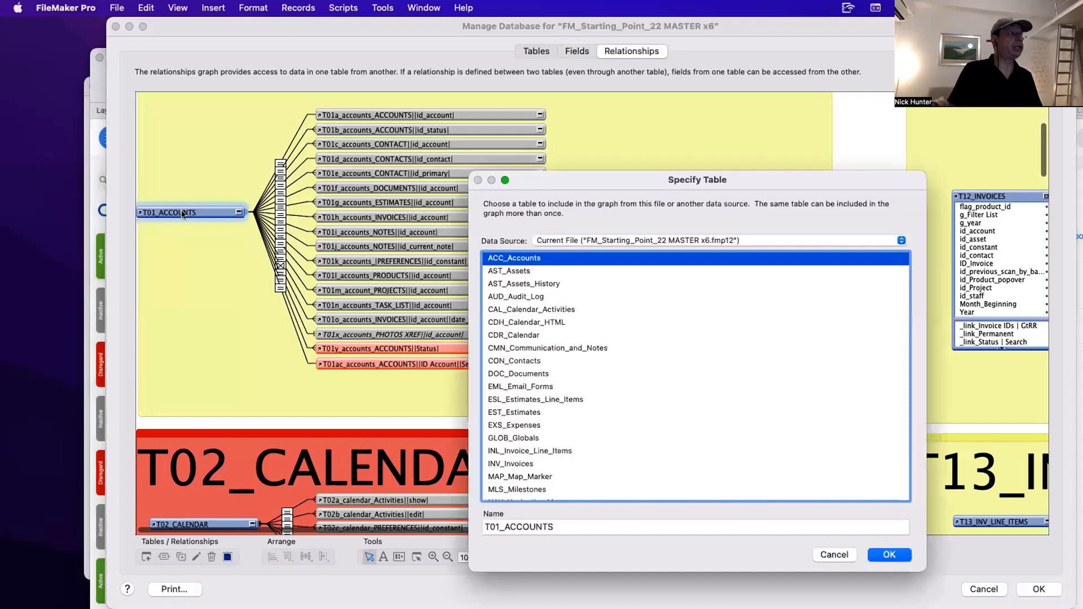
pyautogui.scroll(-1, 501, 260)
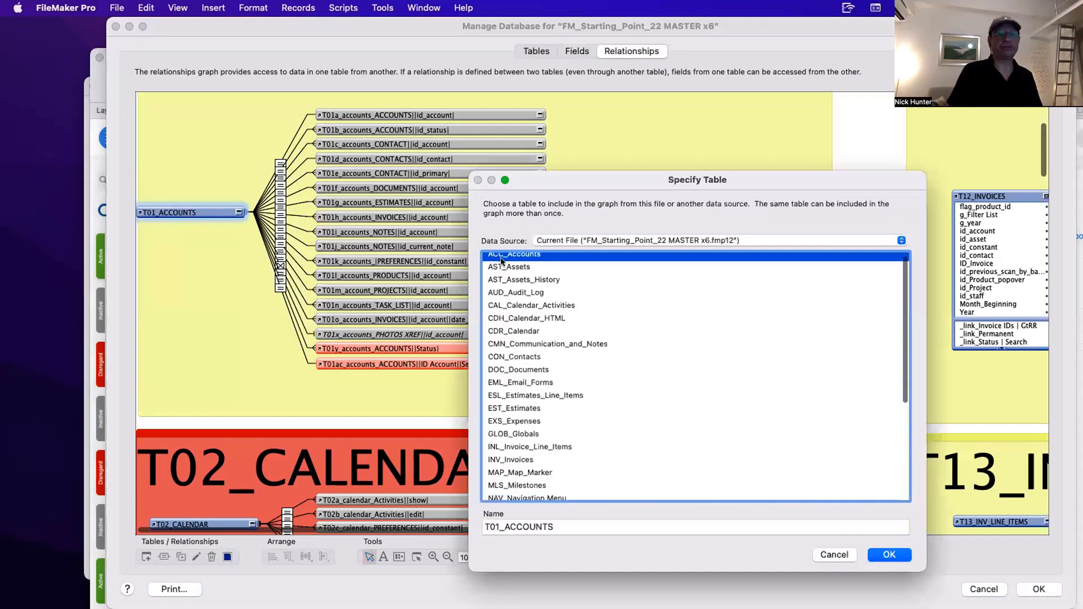
pyautogui.scroll(-2, 500, 261)
pyautogui.scroll(3, 499, 260)
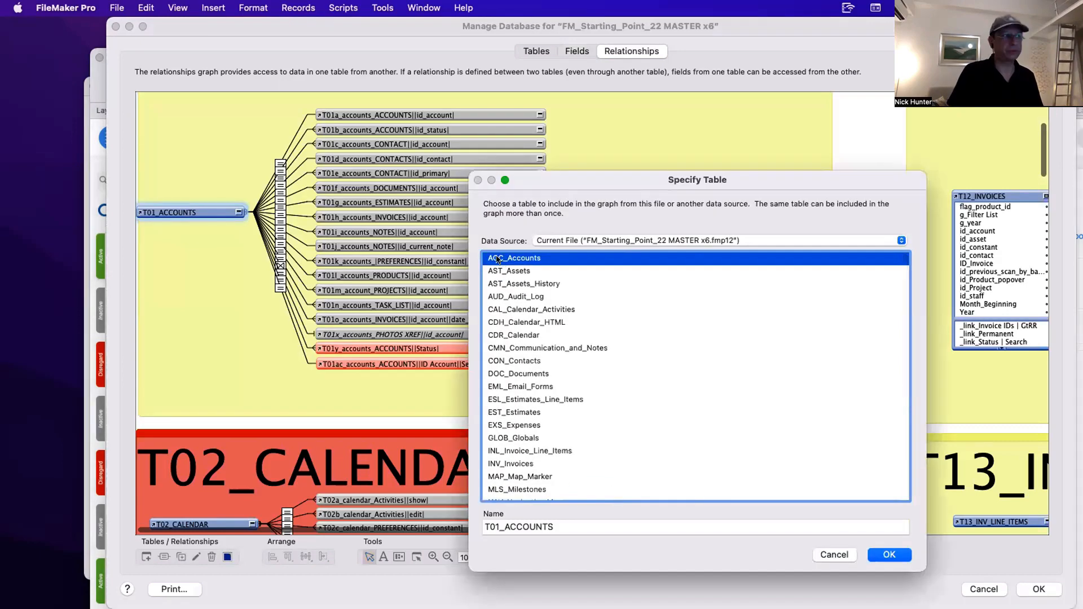
pyautogui.press('Escape')
pyautogui.click(416, 362)
pyautogui.doubleClick(416, 363)
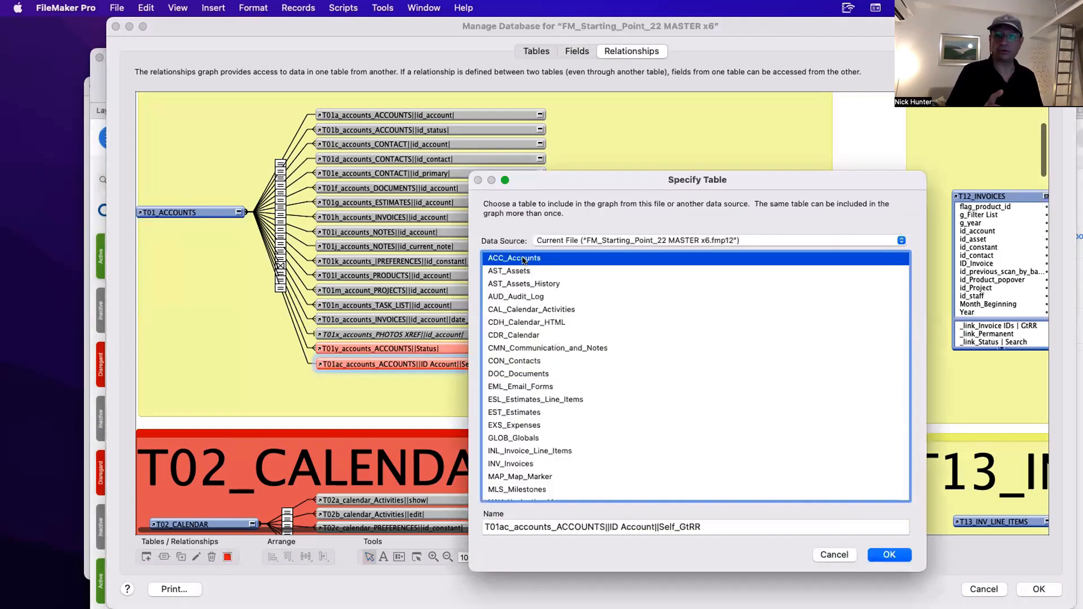
pyautogui.press('Escape')
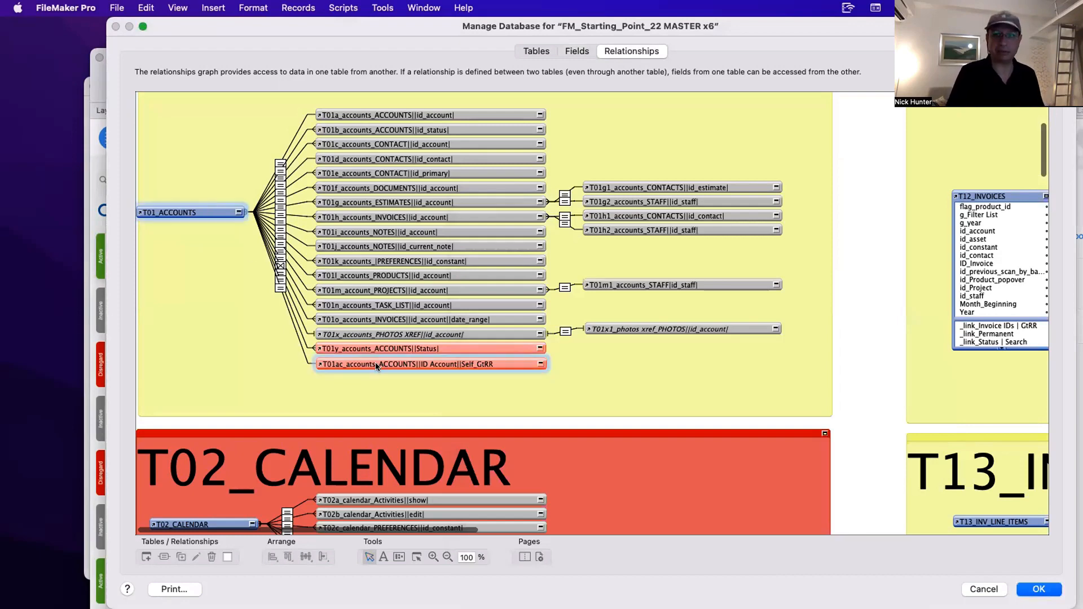
# Review the relationship between T01_ACCOUNTS and T01ac_accounts_ACCOUNTS||ID Account||Self_GtRR, and close the database definition.
pyautogui.scroll(2, 338, 358)
pyautogui.doubleClick(297, 377)
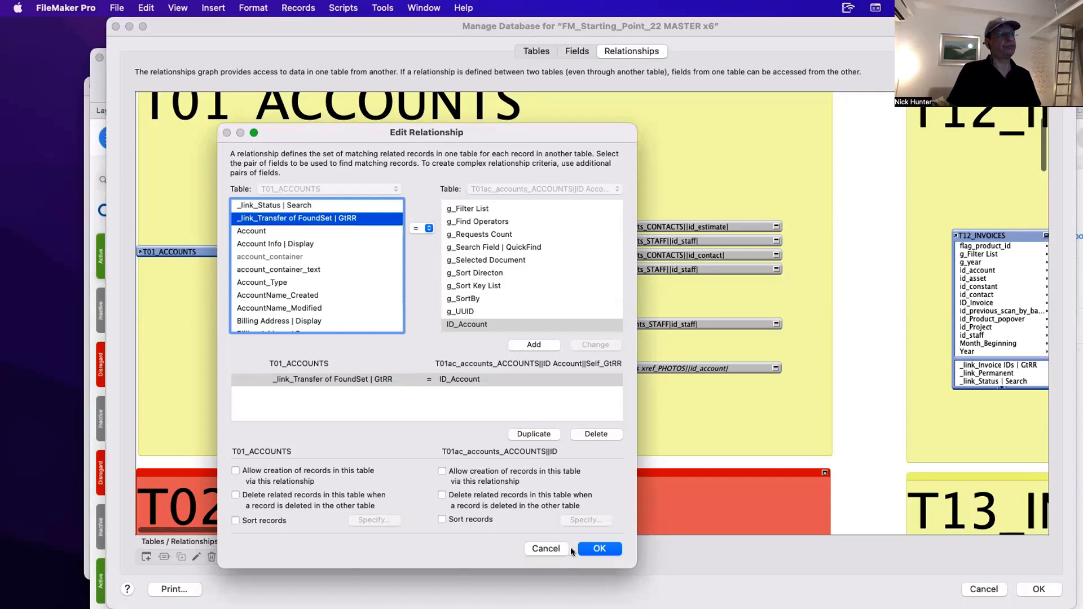
pyautogui.click(599, 549)
pyautogui.click(372, 401)
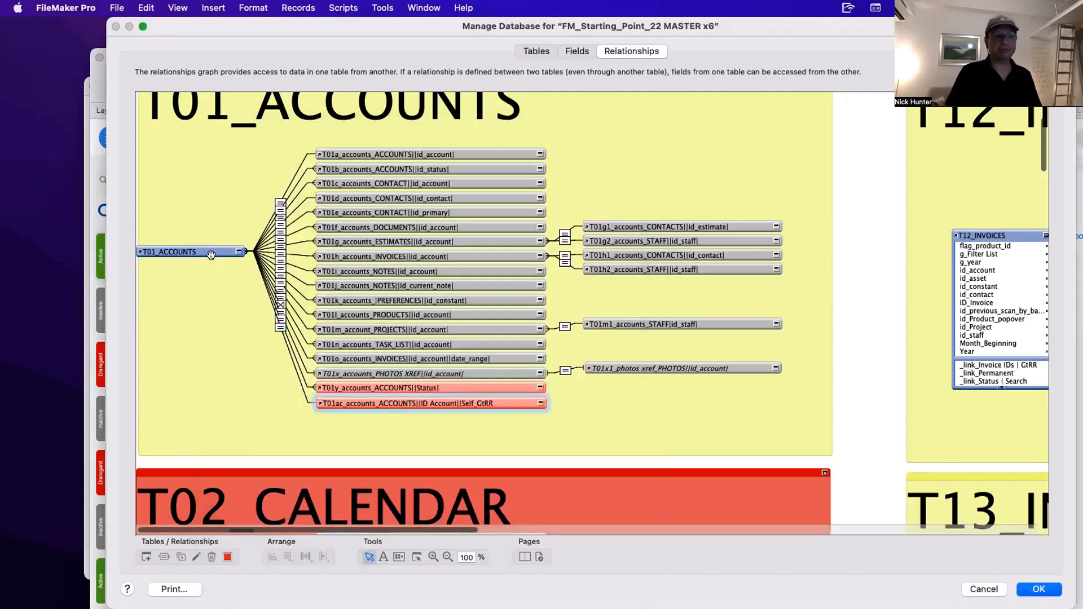
pyautogui.click(1036, 591)
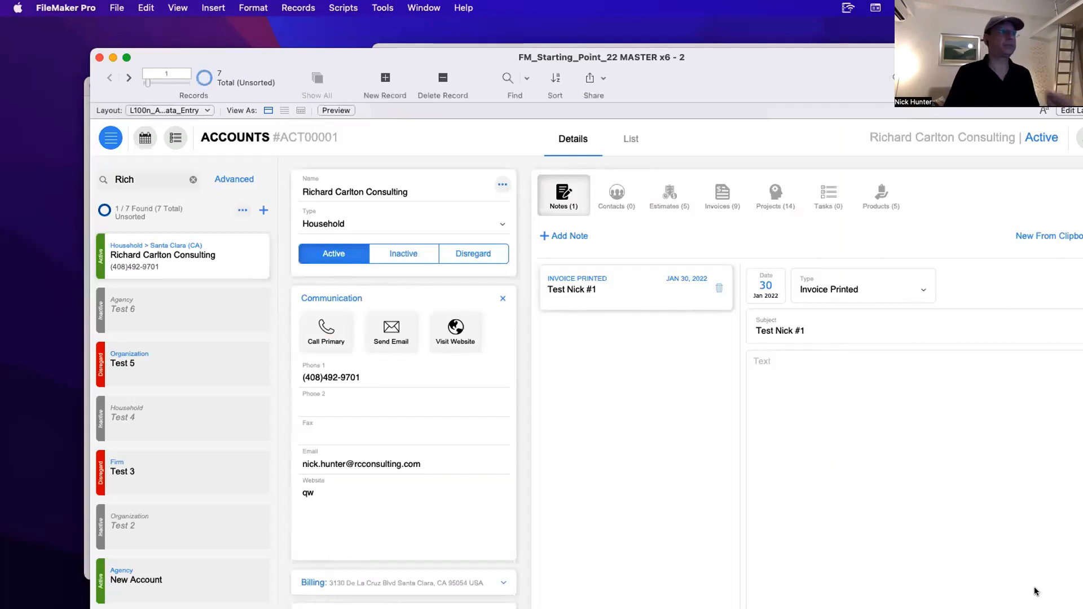
# Open the advanced account search, check which mode it is in, and close its window.
pyautogui.click(236, 178)
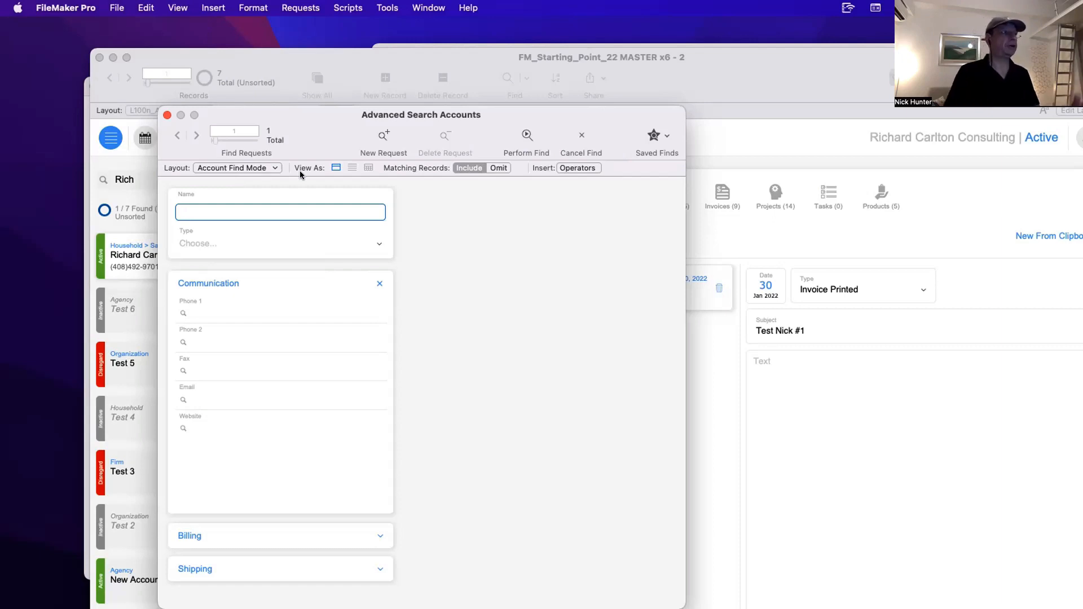
pyautogui.moveTo(401, 113); pyautogui.dragTo(459, 89)
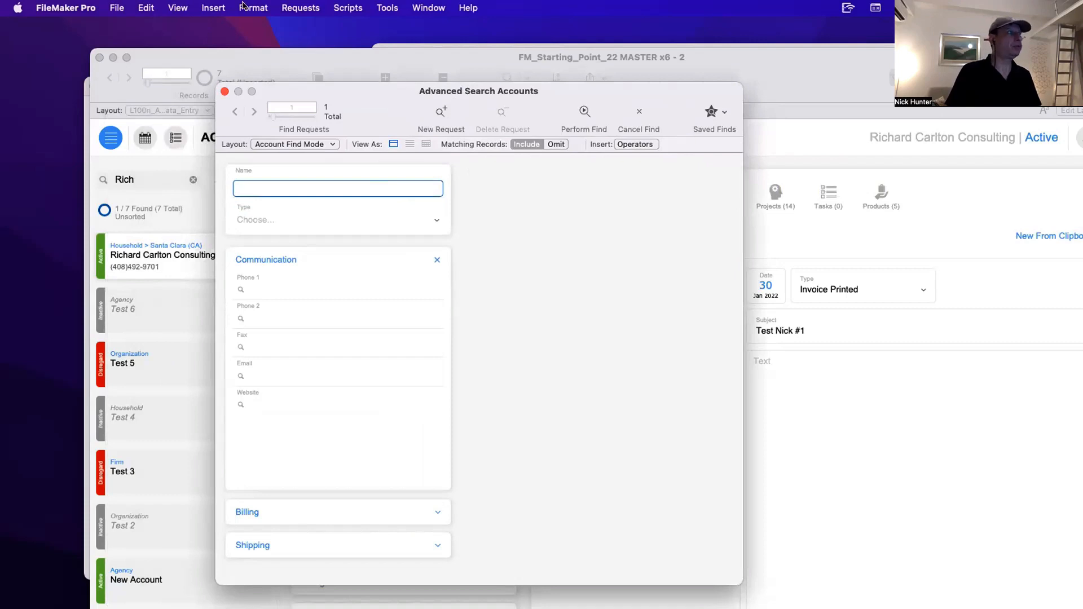
pyautogui.click(161, 6)
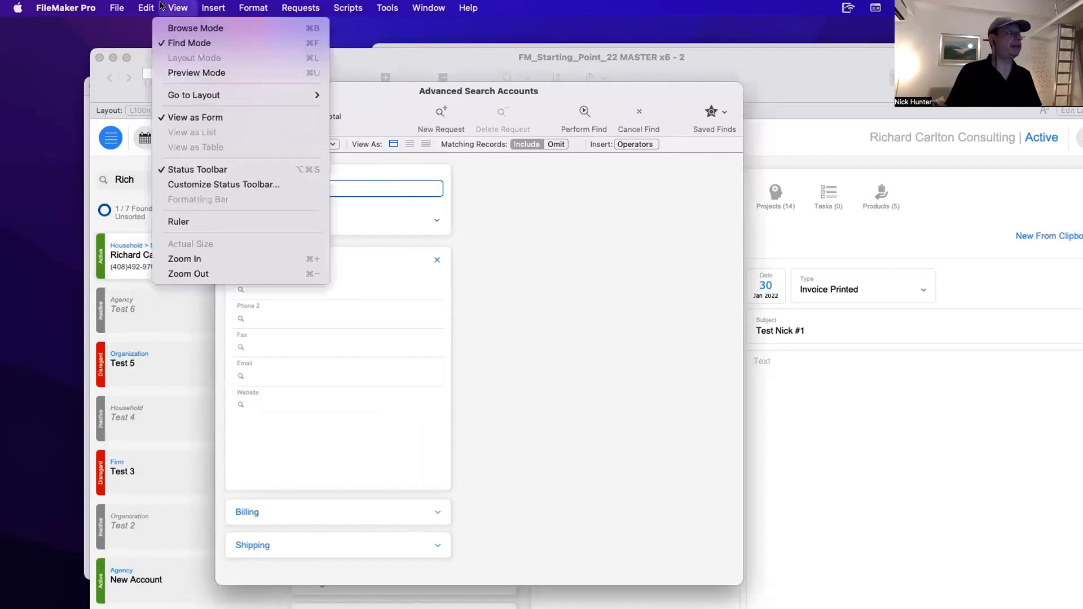
pyautogui.click(170, 43)
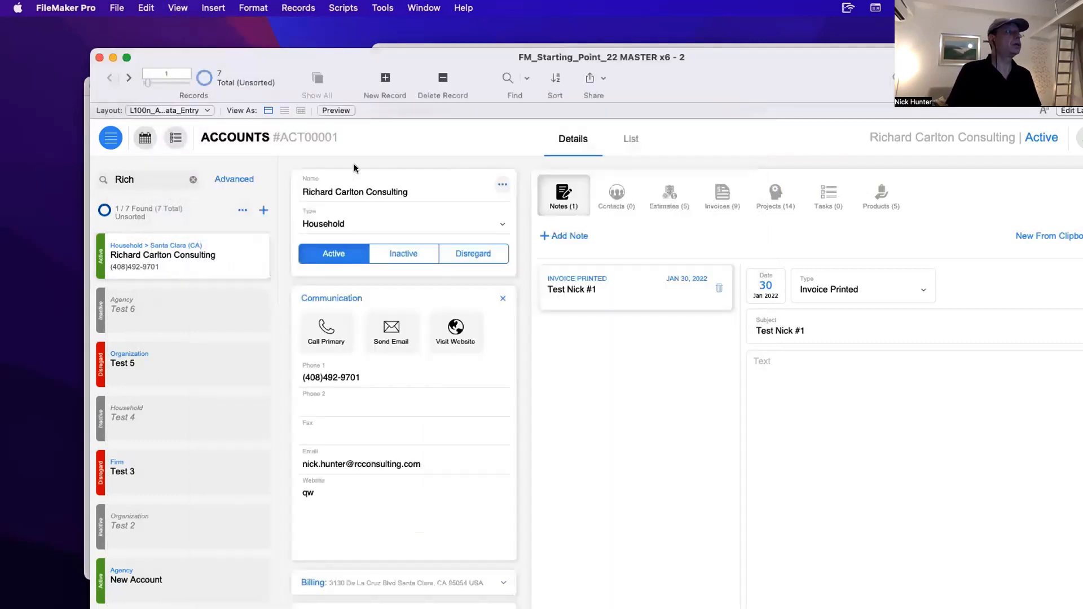
# Duplicate the script "(620a) Open Advanced Find Mode | Accounts" in the Script Workspace.
pyautogui.moveTo(511, 62); pyautogui.dragTo(472, 177)
pyautogui.click(827, 145)
pyautogui.click(827, 146)
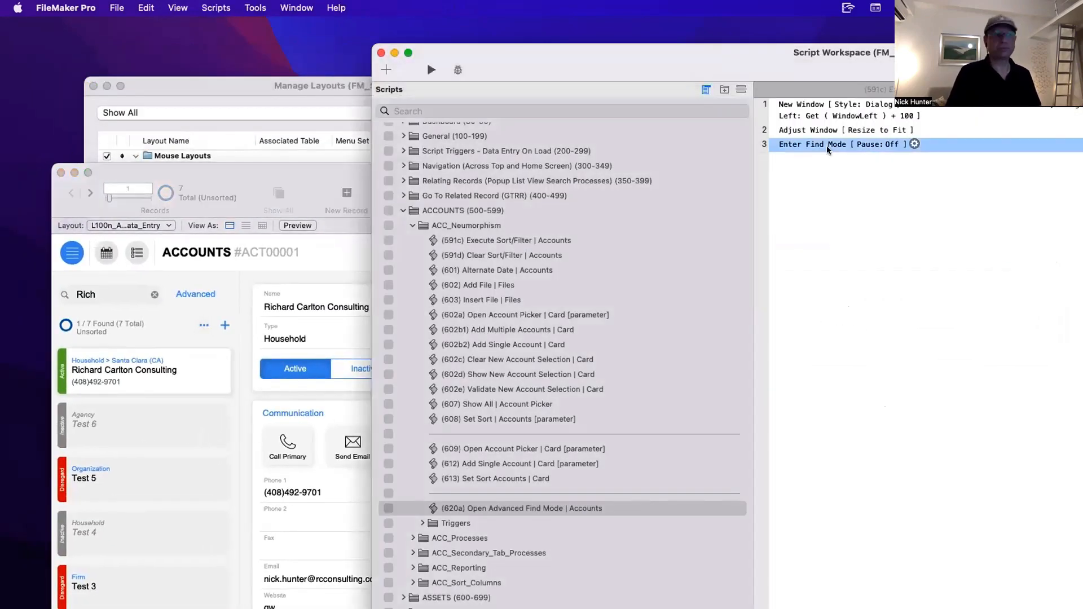
pyautogui.click(432, 507)
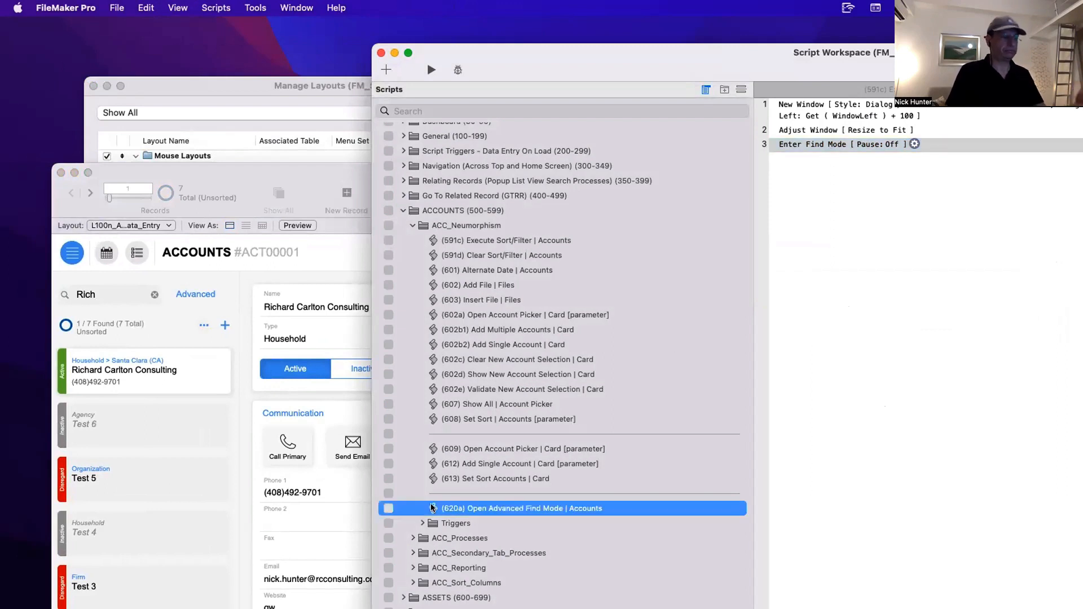
pyautogui.press('super+d')
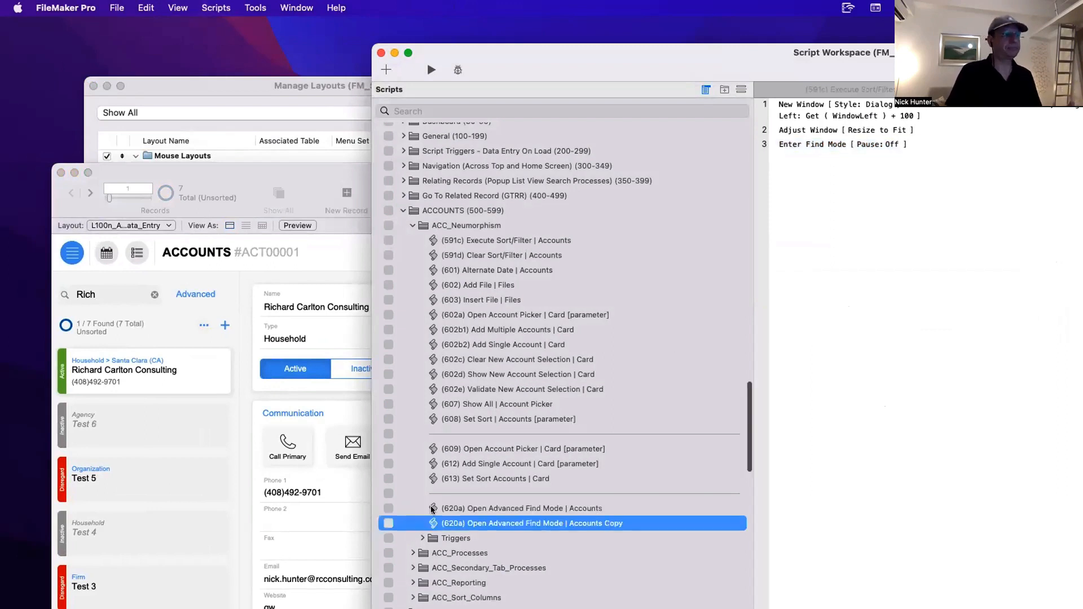
# Rename the duplicated script as "(620b) Perform Advanced Find Mode | Accounts".
pyautogui.click(460, 523)
pyautogui.press('BackSpace')
pyautogui.write('b')
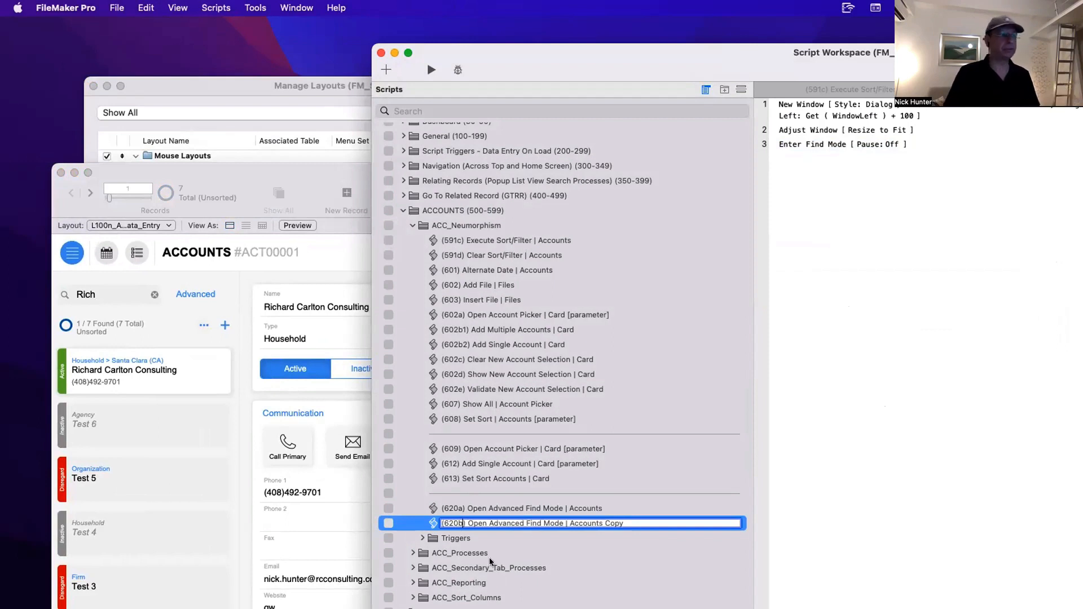
pyautogui.doubleClick(632, 524)
pyautogui.press('BackSpace')
pyautogui.press('BackSpace')
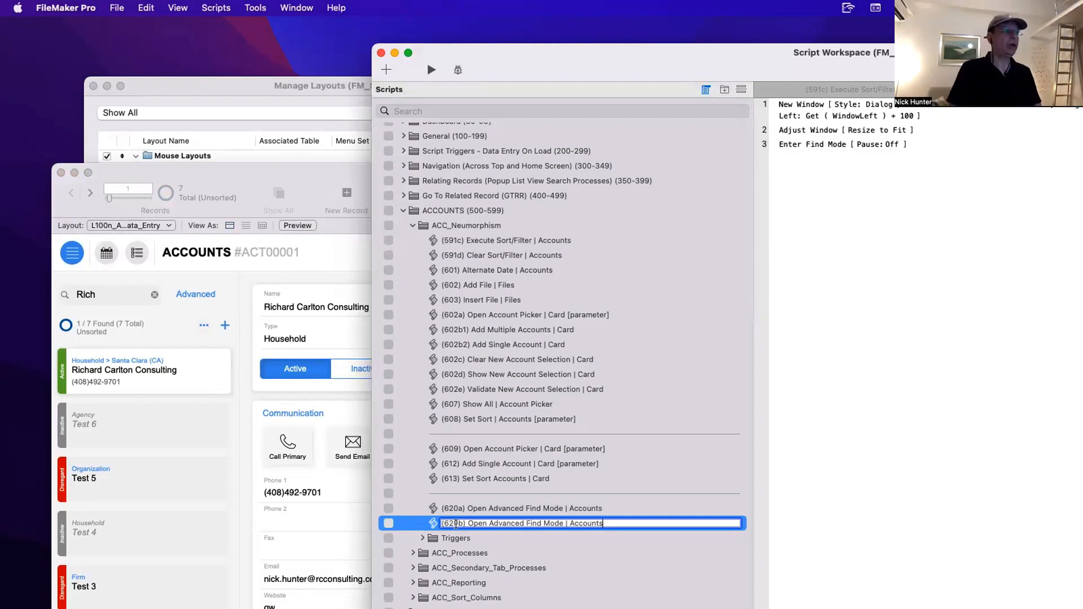
pyautogui.scroll(1, 456, 524)
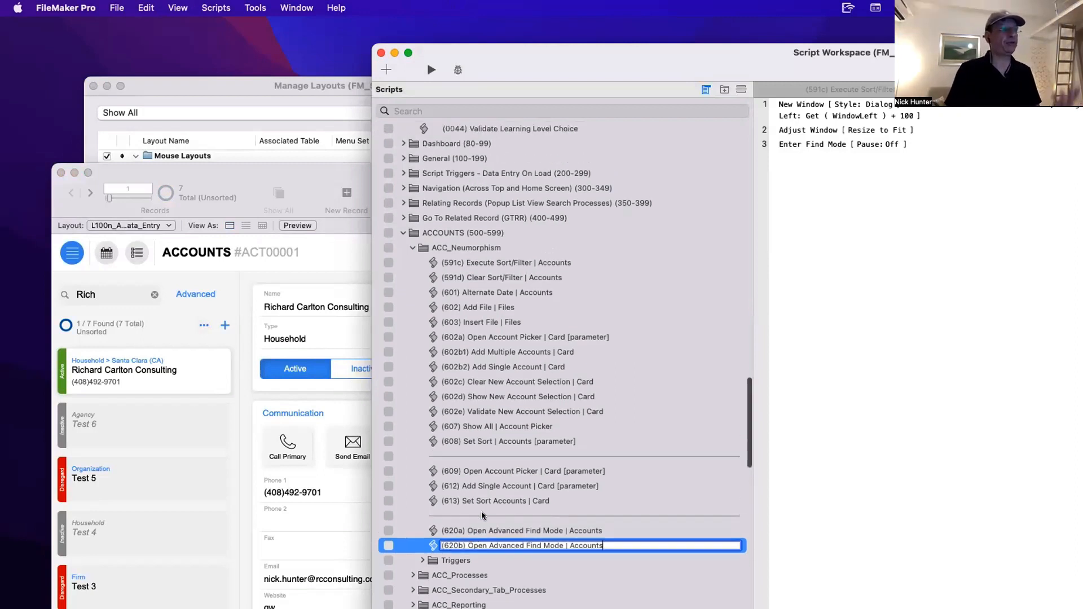
pyautogui.doubleClick(475, 548)
pyautogui.write('Perform')
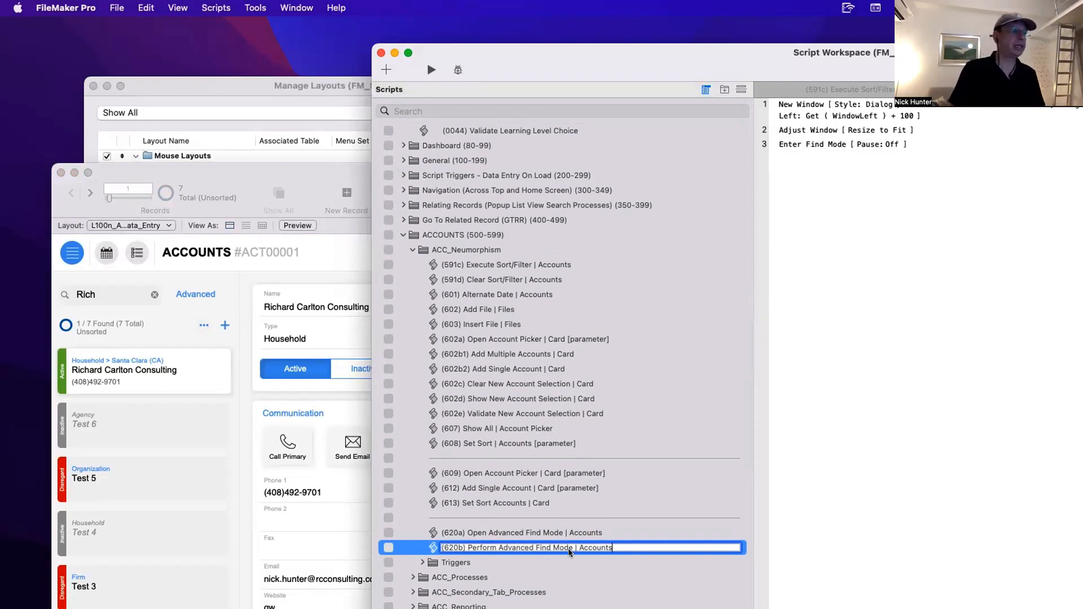
pyautogui.scroll(-2, 472, 447)
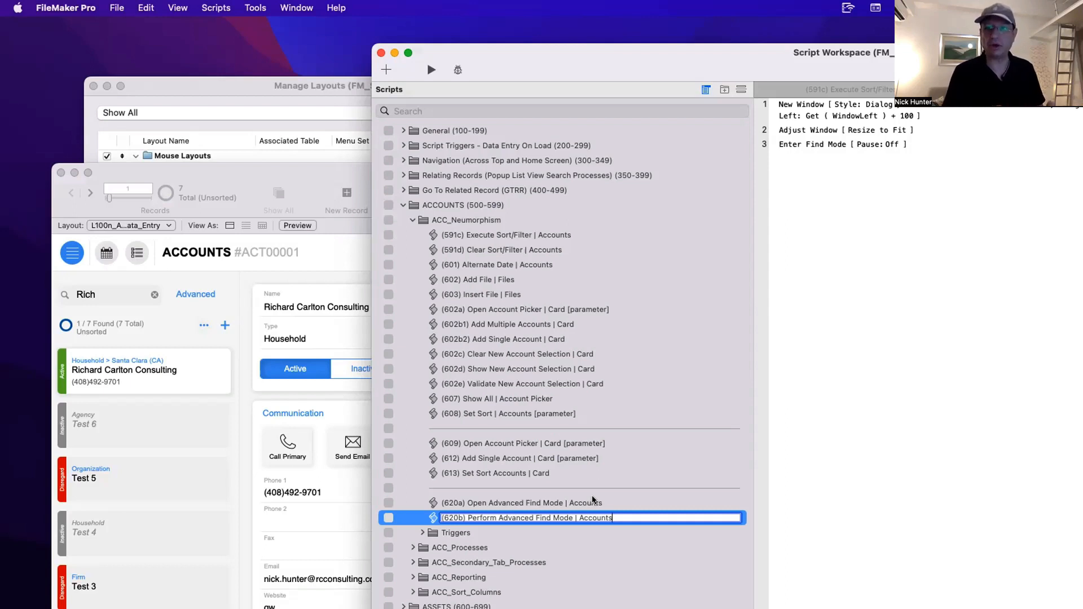
pyautogui.click(472, 505)
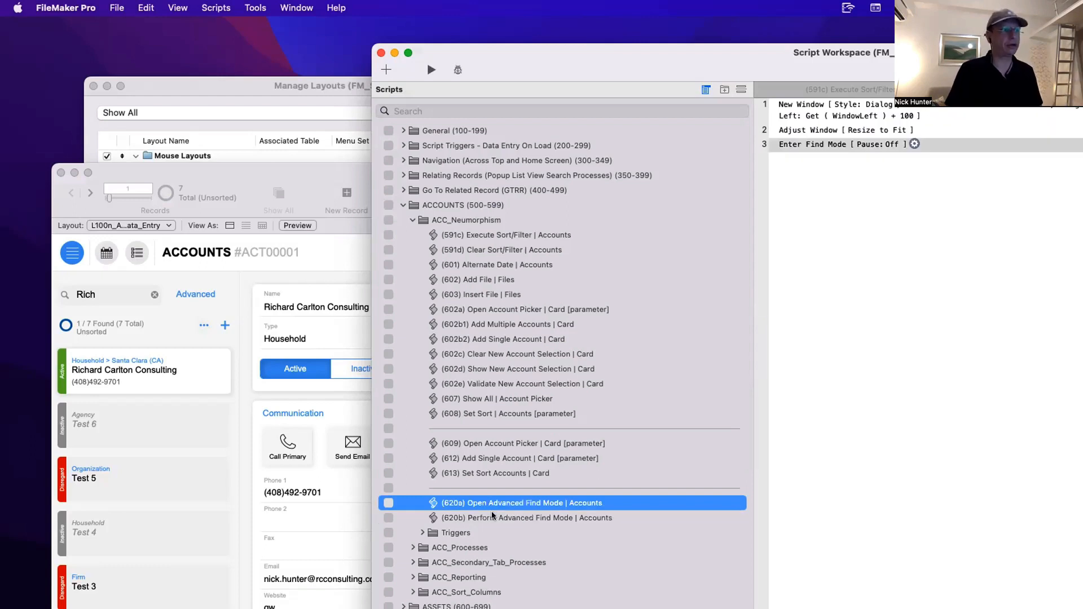
pyautogui.keyDown('shift'); pyautogui.click(493, 513); pyautogui.keyUp('shift')
pyautogui.click(541, 560)
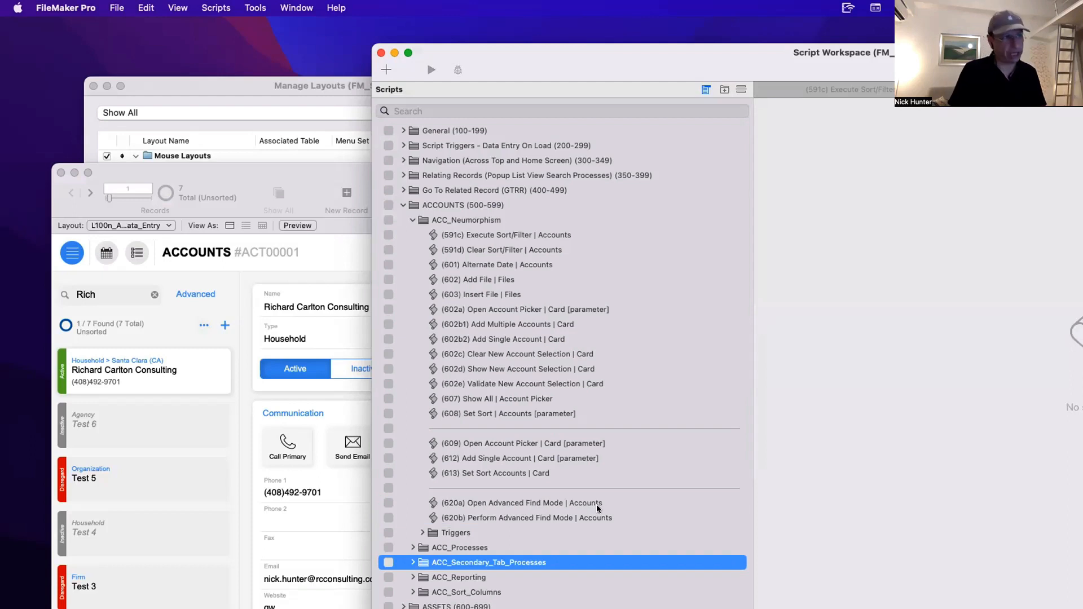
pyautogui.click(461, 503)
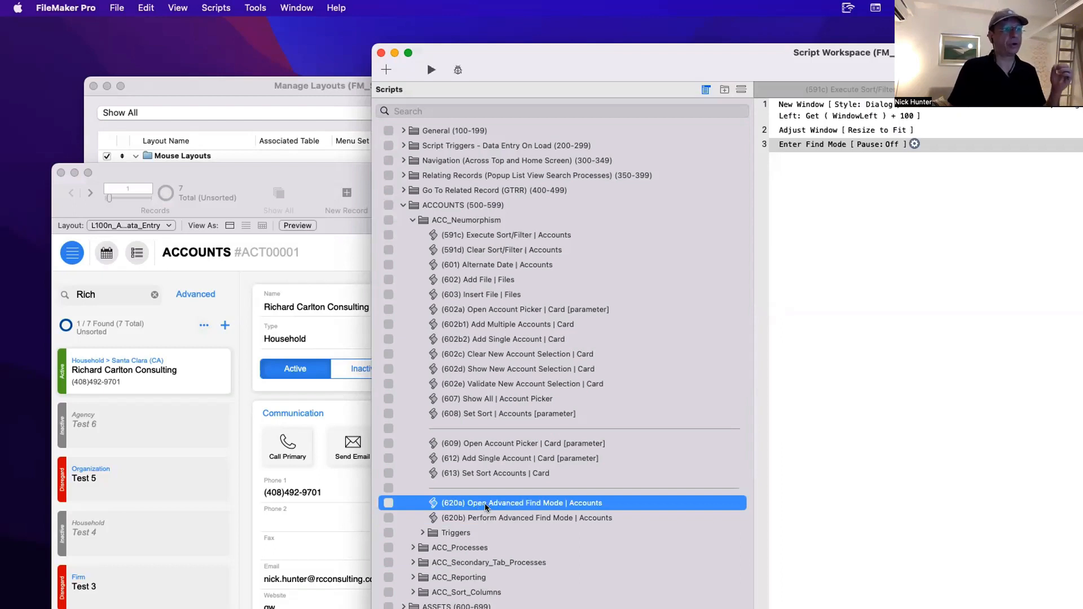
# Replace all the steps in the 620b script with a single Perform Find step.
pyautogui.click(580, 517)
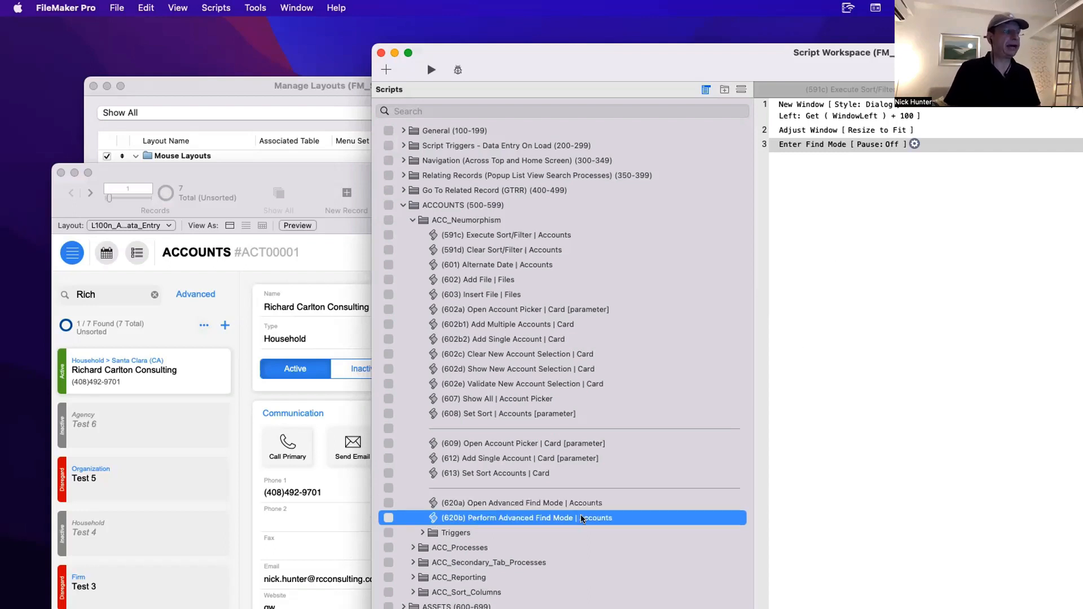
pyautogui.click(888, 208)
pyautogui.press('super+a')
pyautogui.press('Delete')
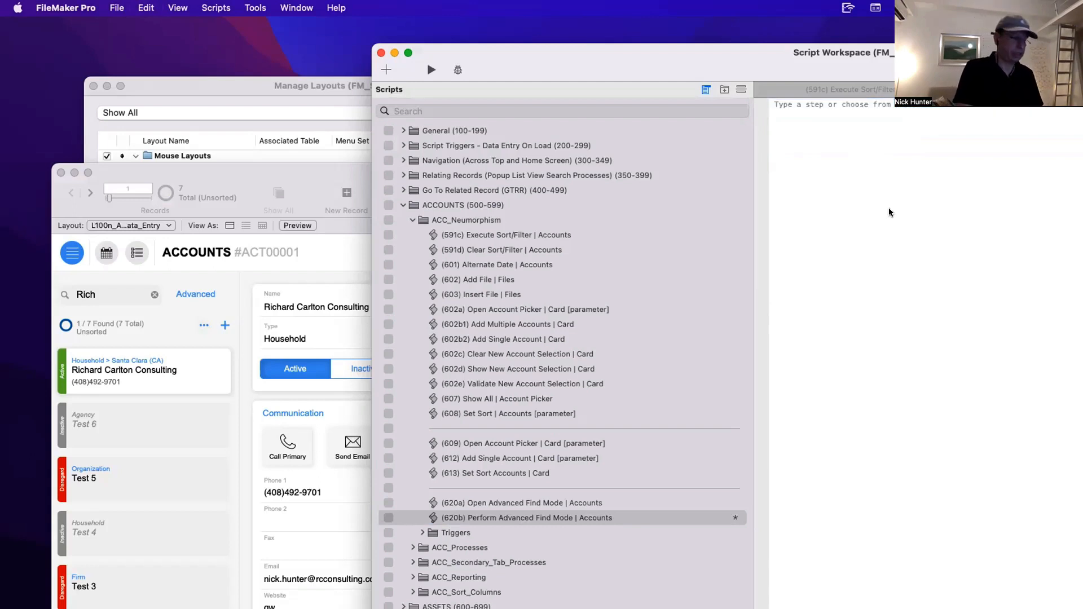
pyautogui.write('Per')
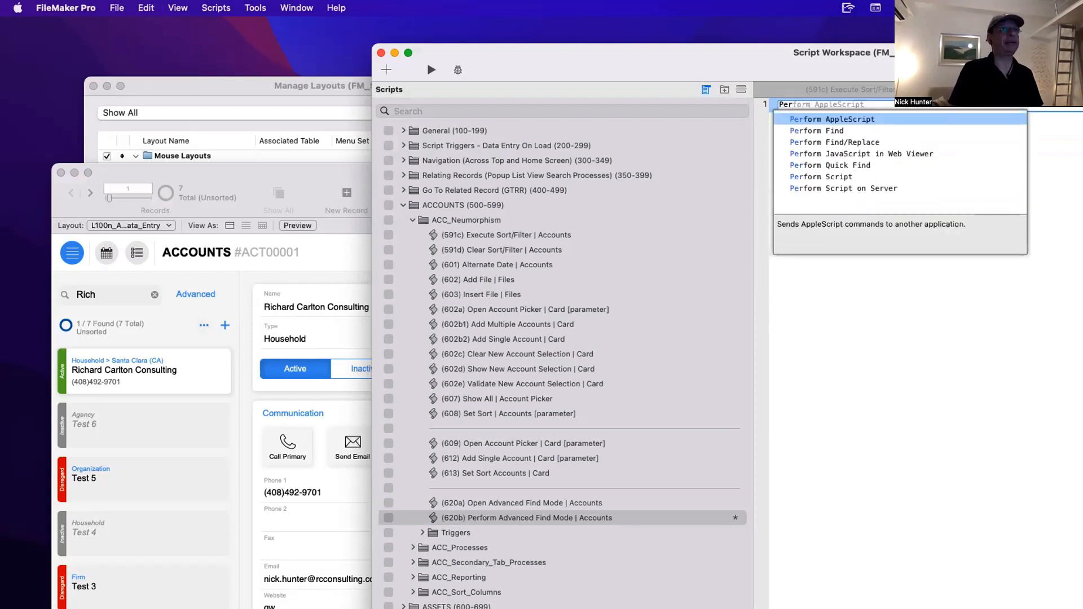
pyautogui.press('Down')
pyautogui.press('Return')
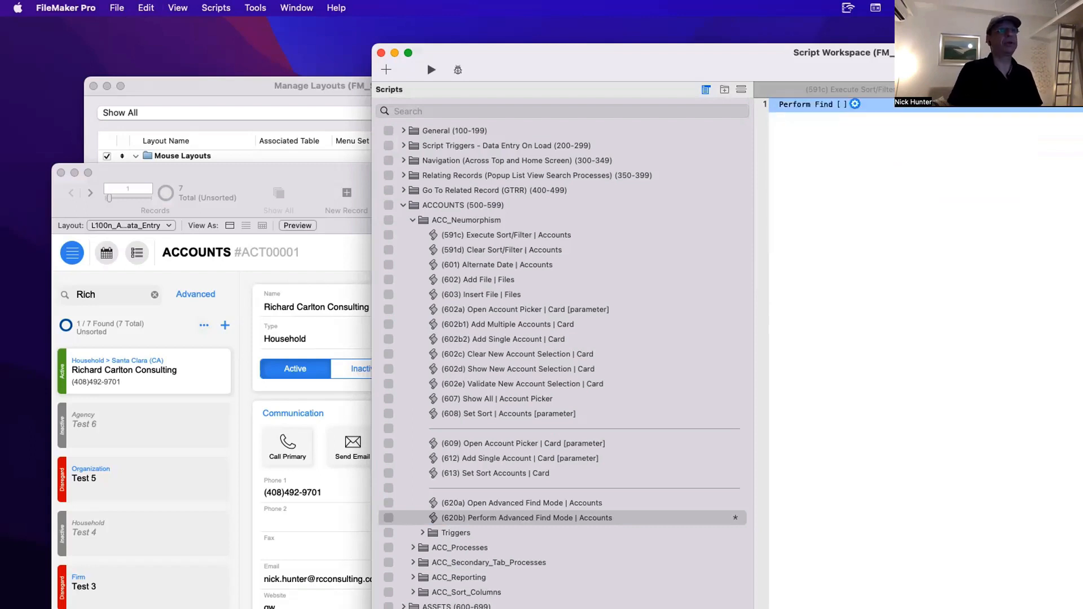
# Inspect the stored find requests option of the Perform Find step and leave it without adding any request.
pyautogui.click(855, 103)
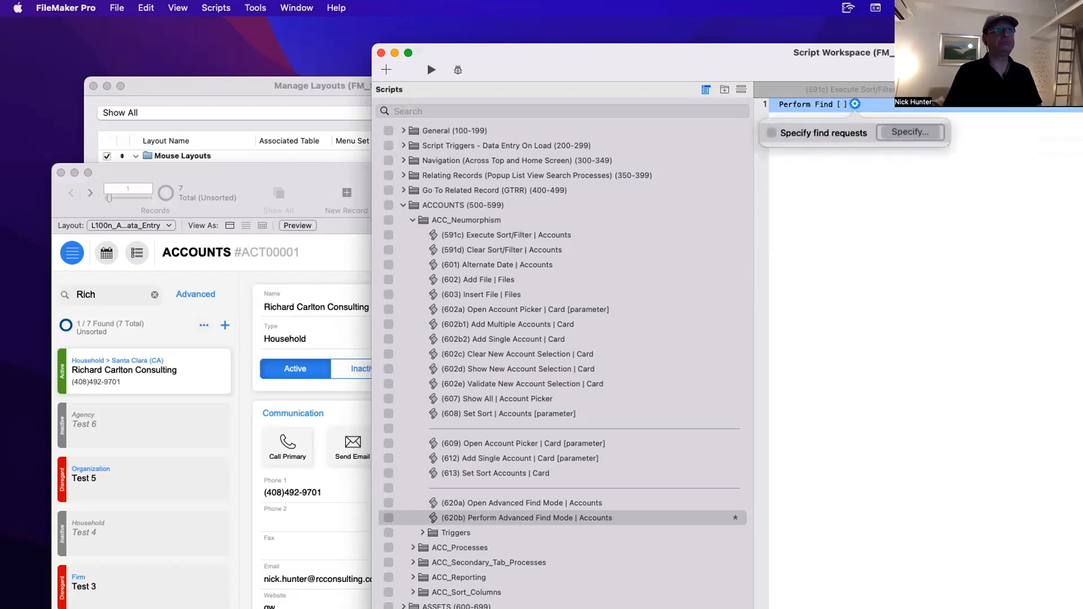
pyautogui.click(901, 134)
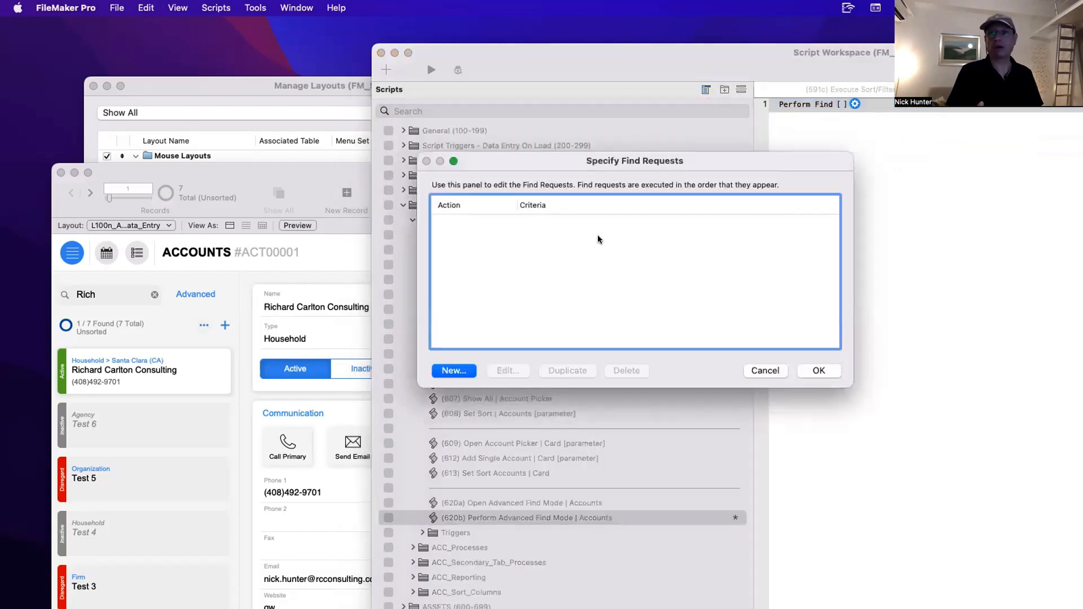
pyautogui.press('Escape')
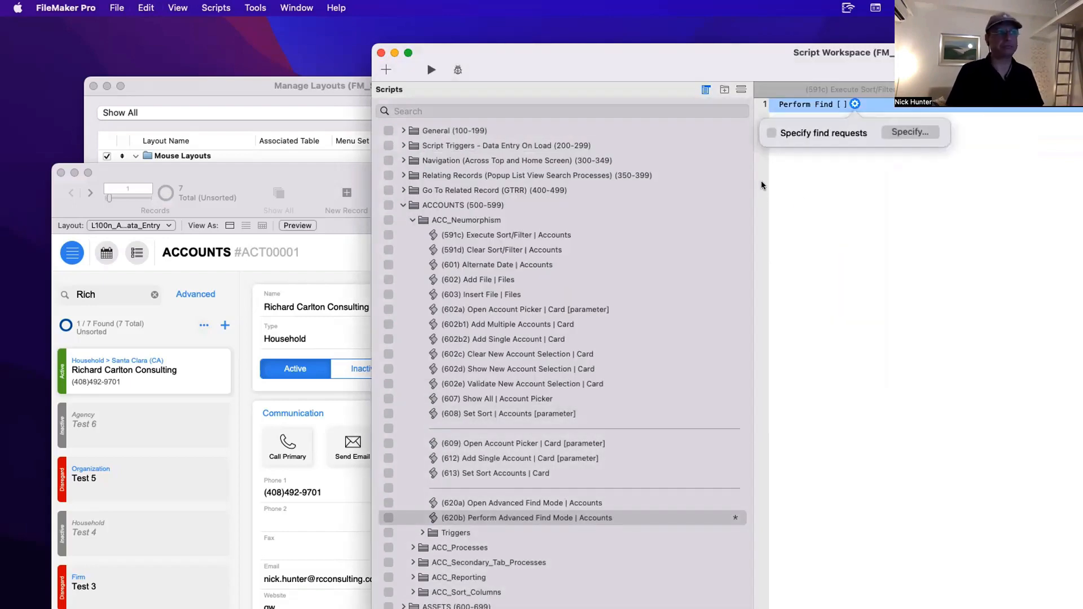
pyautogui.click(787, 178)
pyautogui.doubleClick(805, 104)
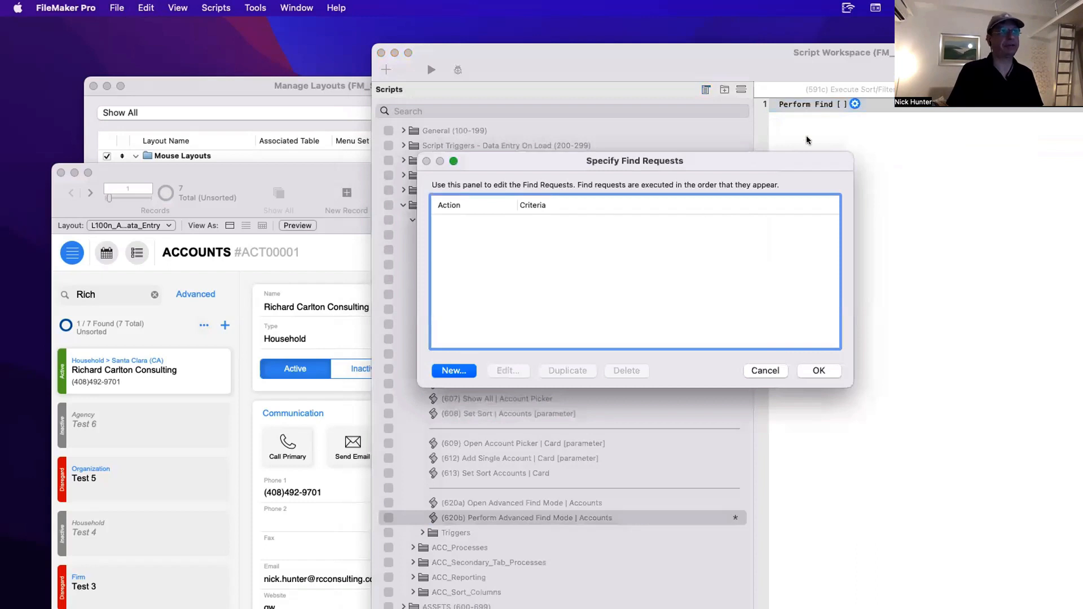
pyautogui.press('Escape')
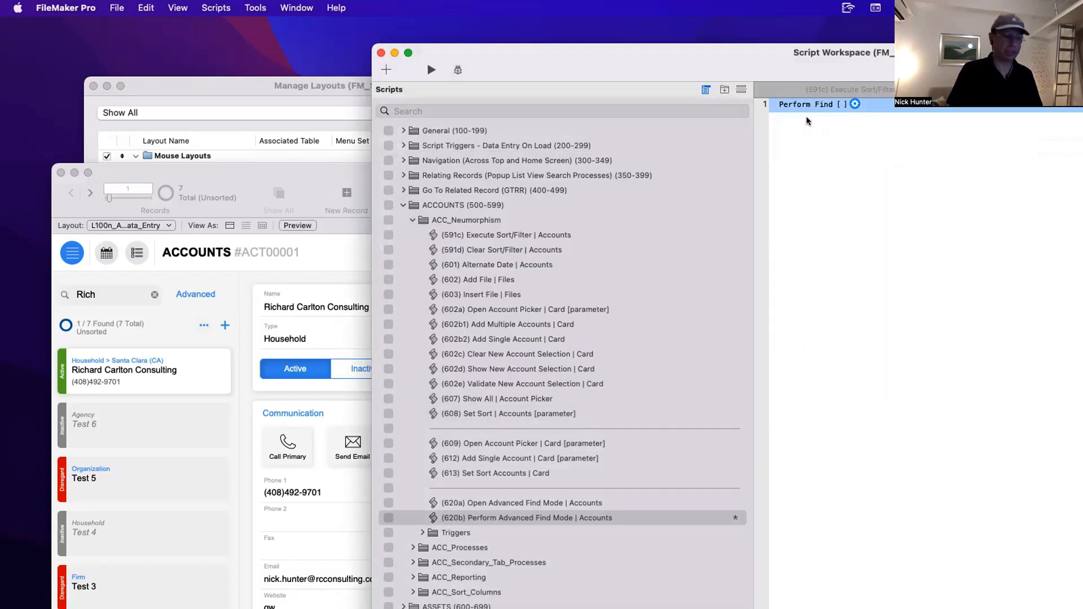
# Add a Set Variable step below Perform Find and name the variable $current_account_IDs.
pyautogui.click(807, 121)
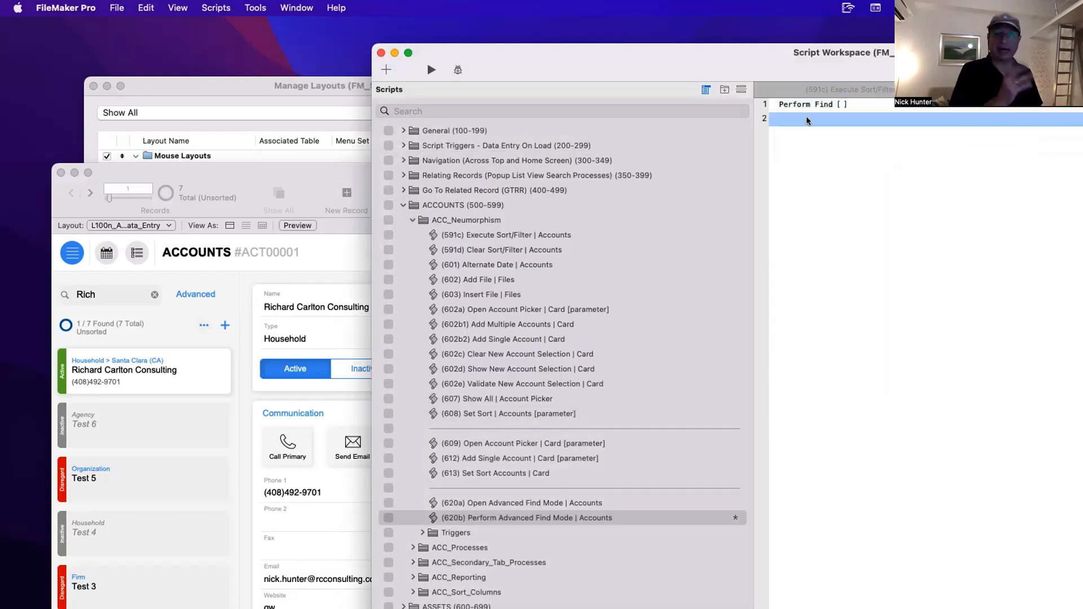
pyautogui.write('set f')
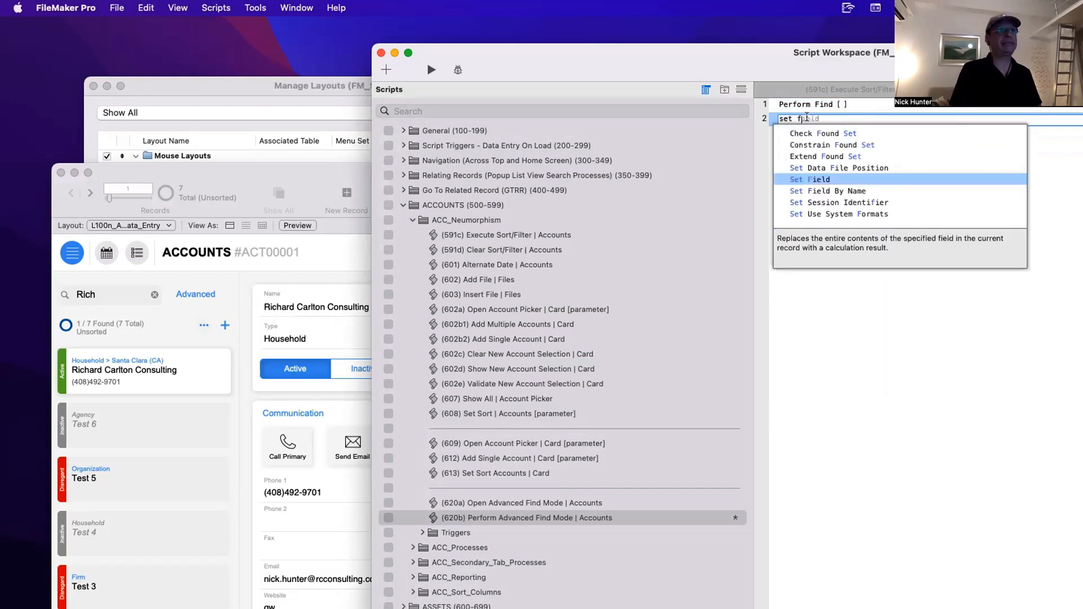
pyautogui.press('BackSpace')
pyautogui.write('v')
pyautogui.press('Return')
pyautogui.press('Return')
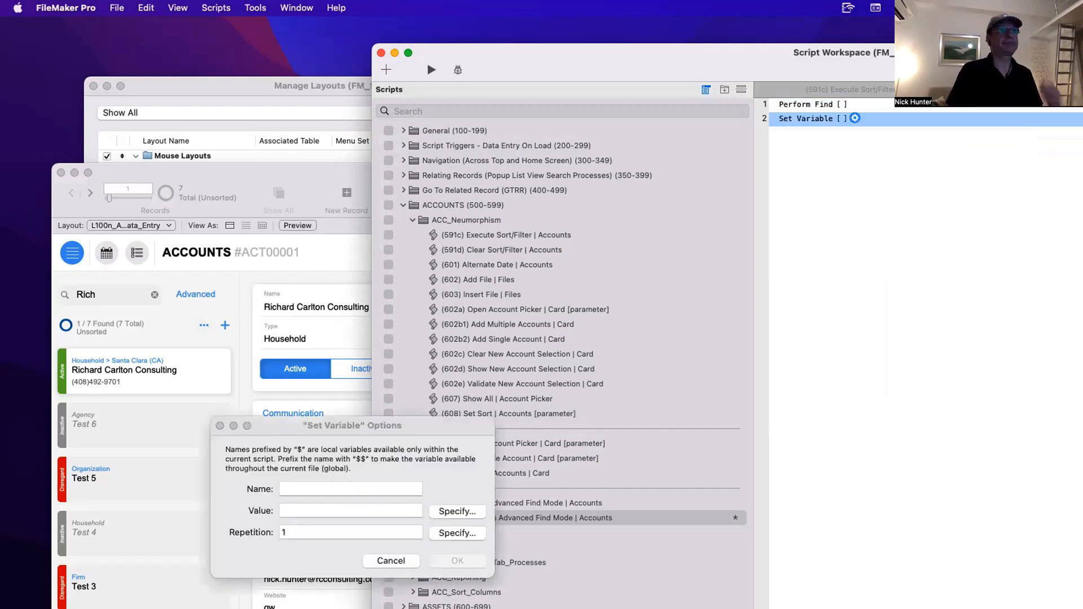
pyautogui.write('$')
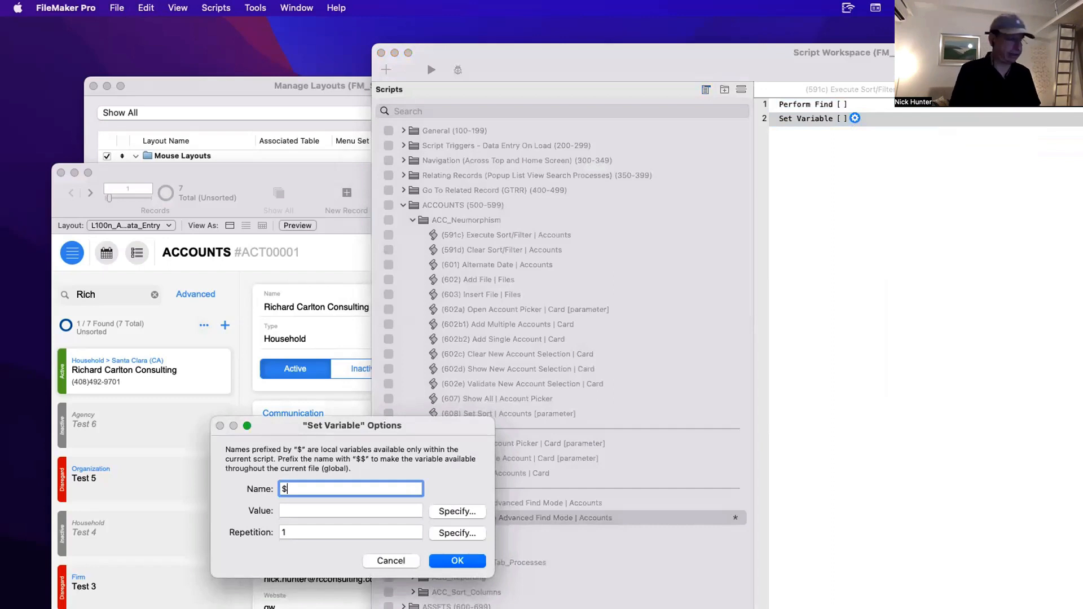
pyautogui.write('current')
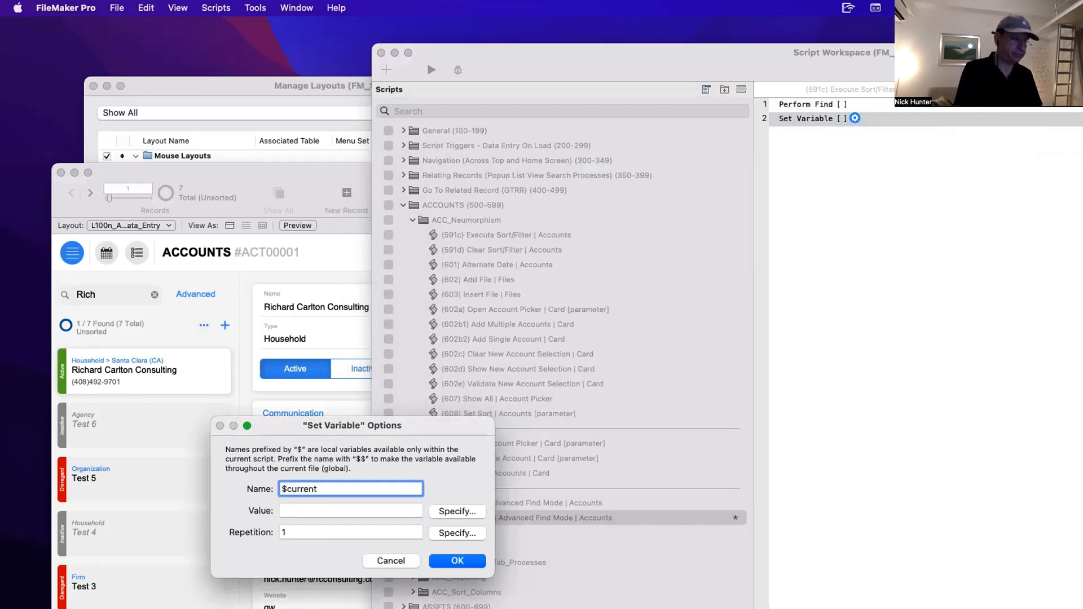
pyautogui.write('_account')
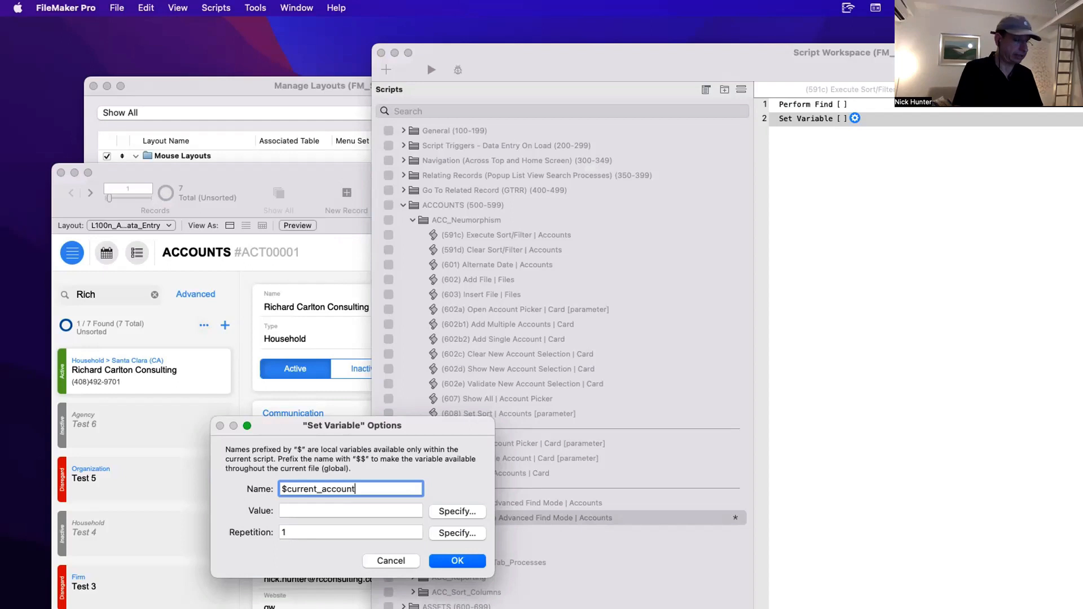
pyautogui.write('_IDs')
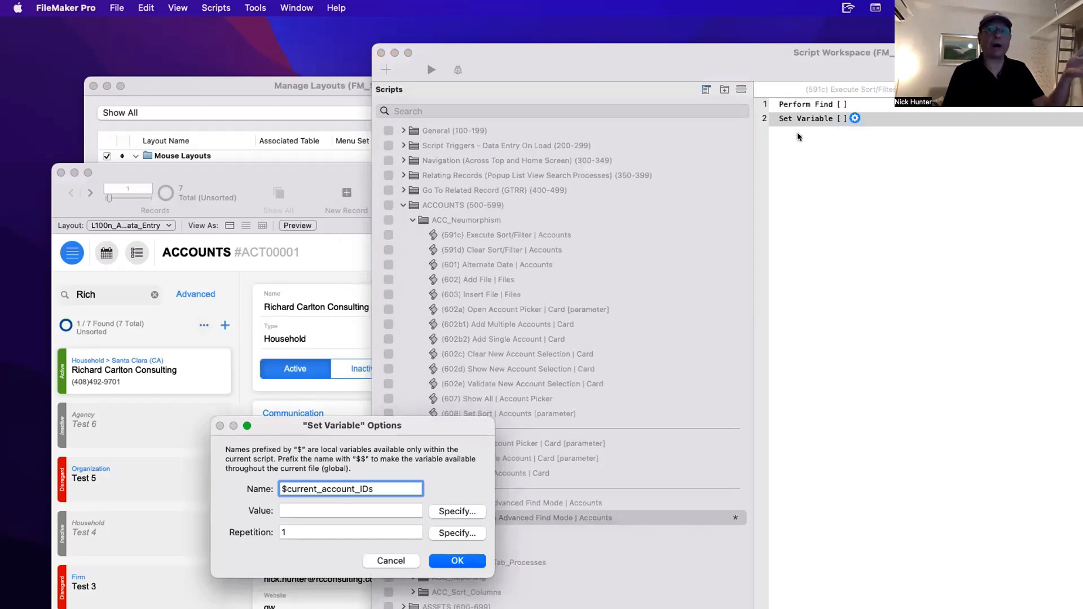
# Set the variable's value to T01_ACCOUNTS::listOf_ID Account and save the script.
pyautogui.click(449, 511)
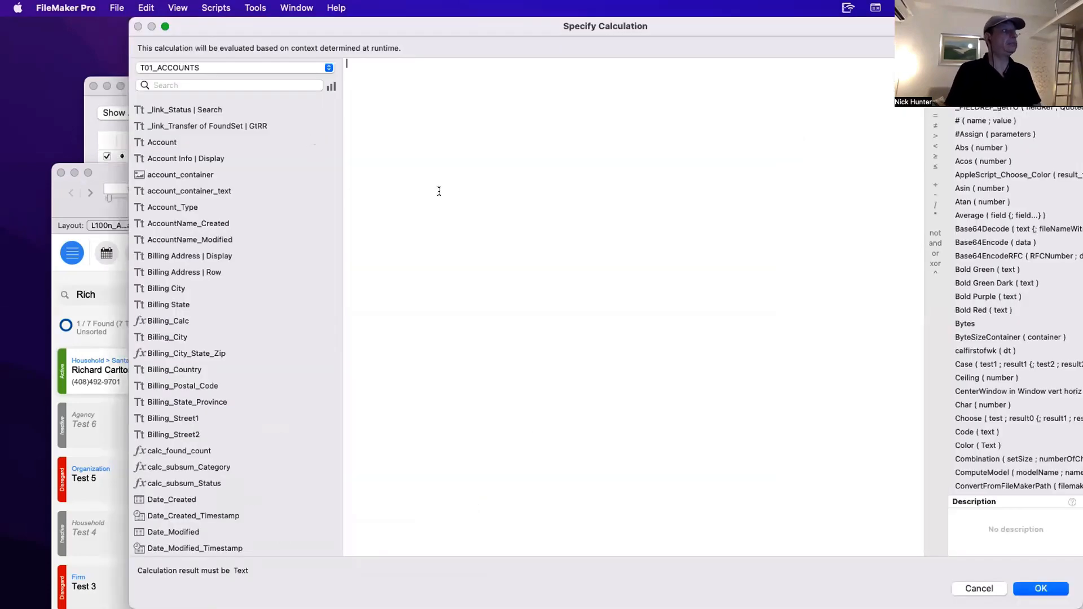
pyautogui.write('list')
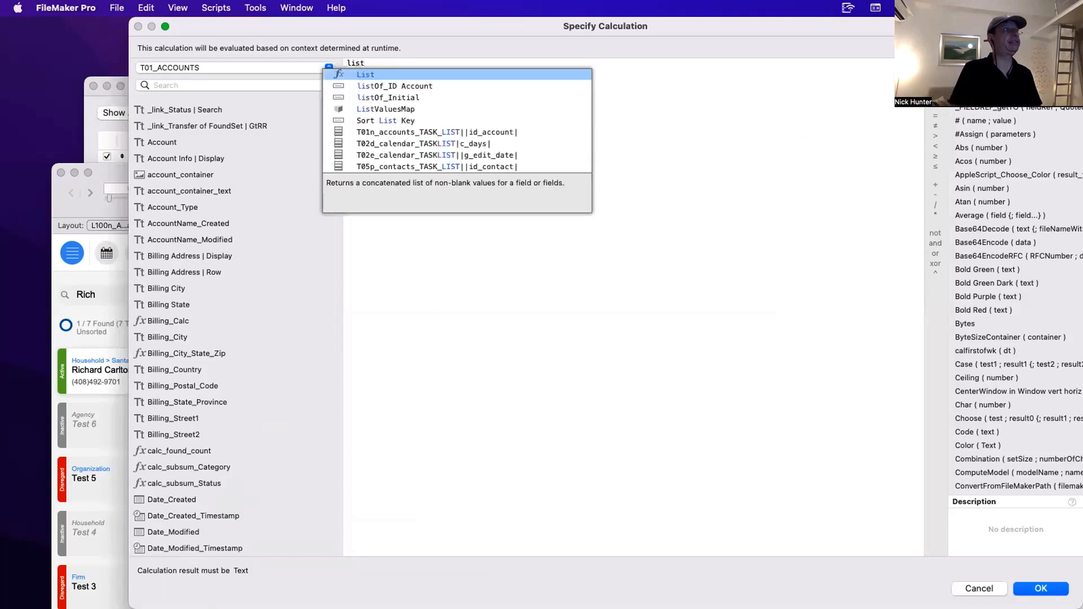
pyautogui.press('Down')
pyautogui.press('Return')
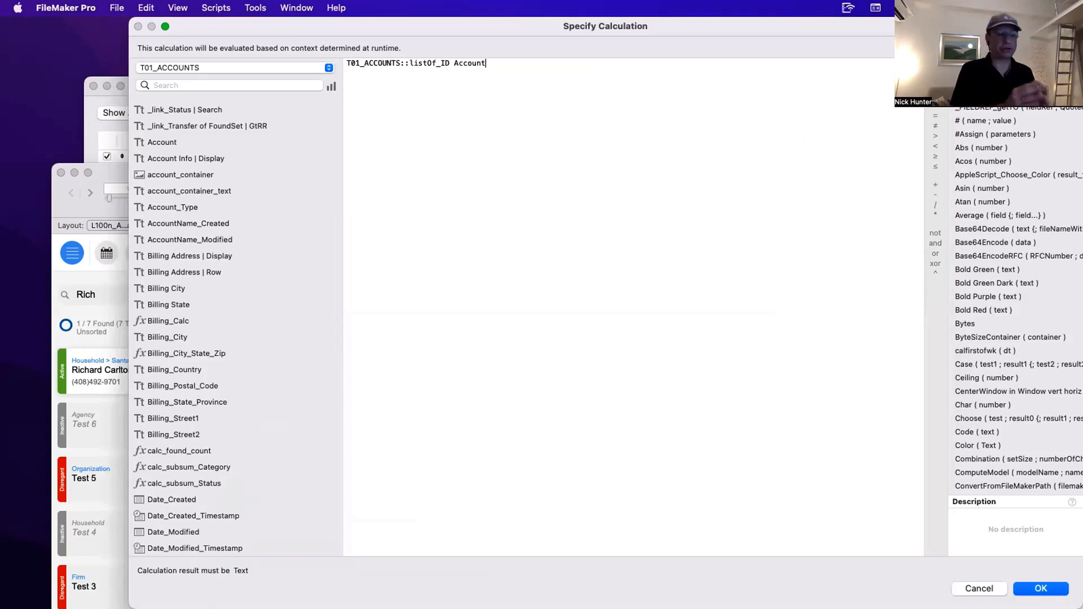
pyautogui.press('Return')
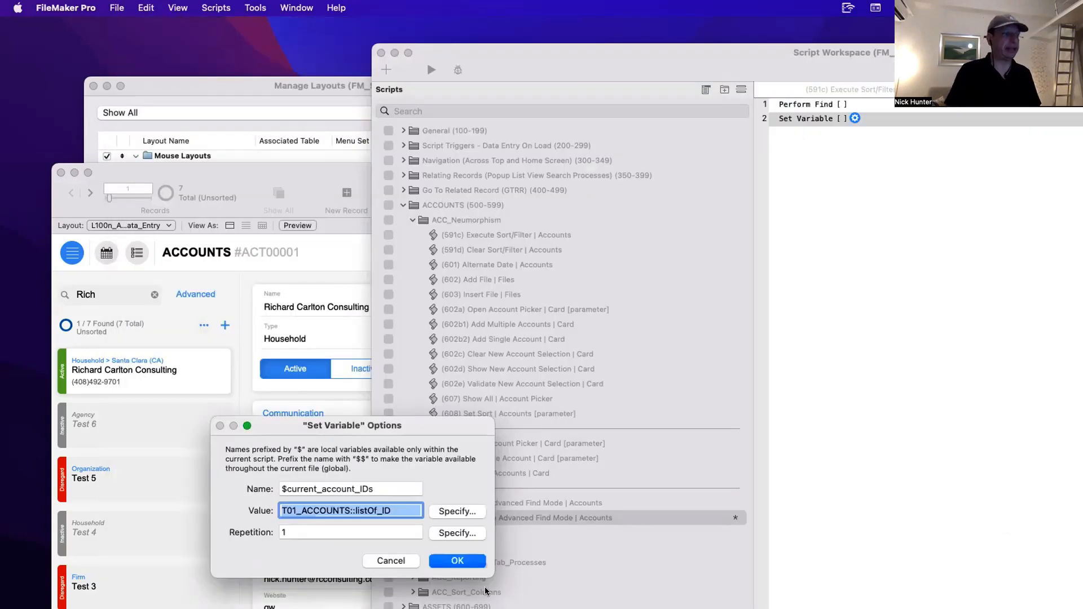
pyautogui.click(461, 561)
pyautogui.press('super+s')
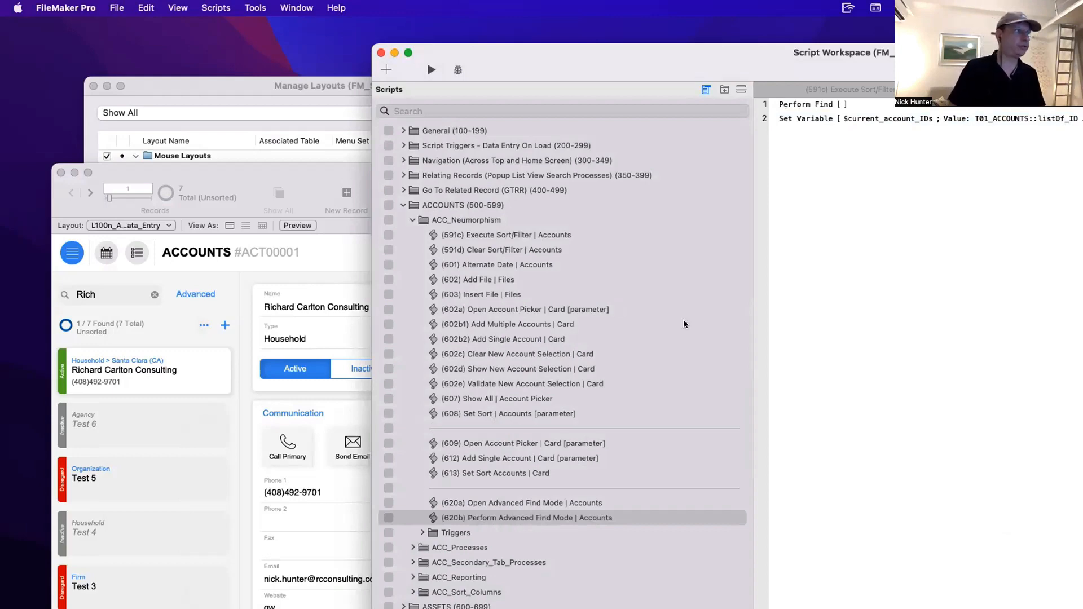
# Open Layout #312, the last T01_ACCOUNTS layout in the layout list, in its own window.
pyautogui.moveTo(317, 168); pyautogui.dragTo(321, 82)
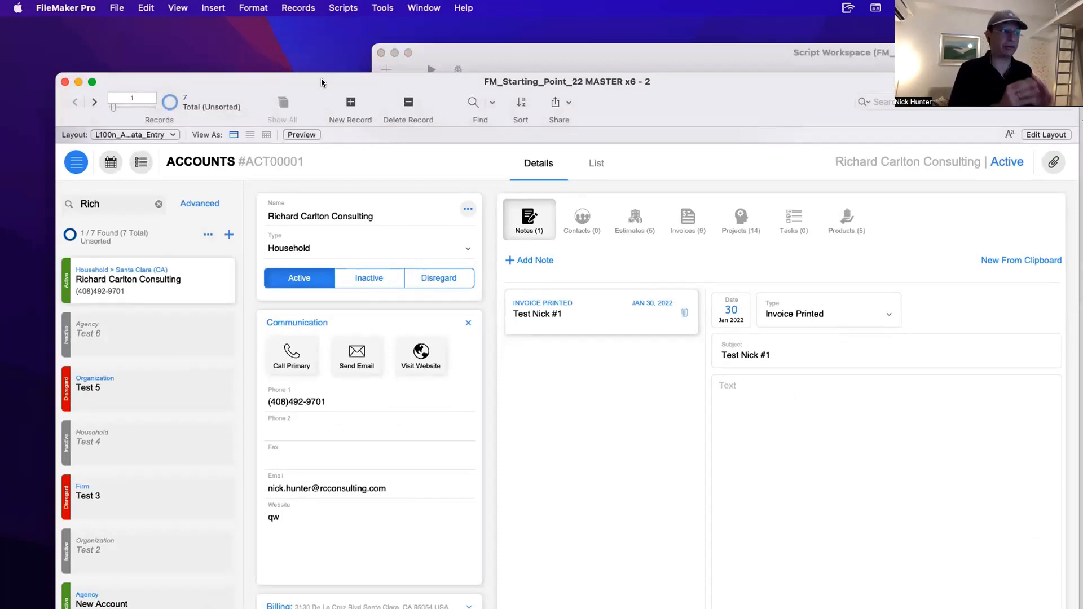
pyautogui.press('super+shift+l')
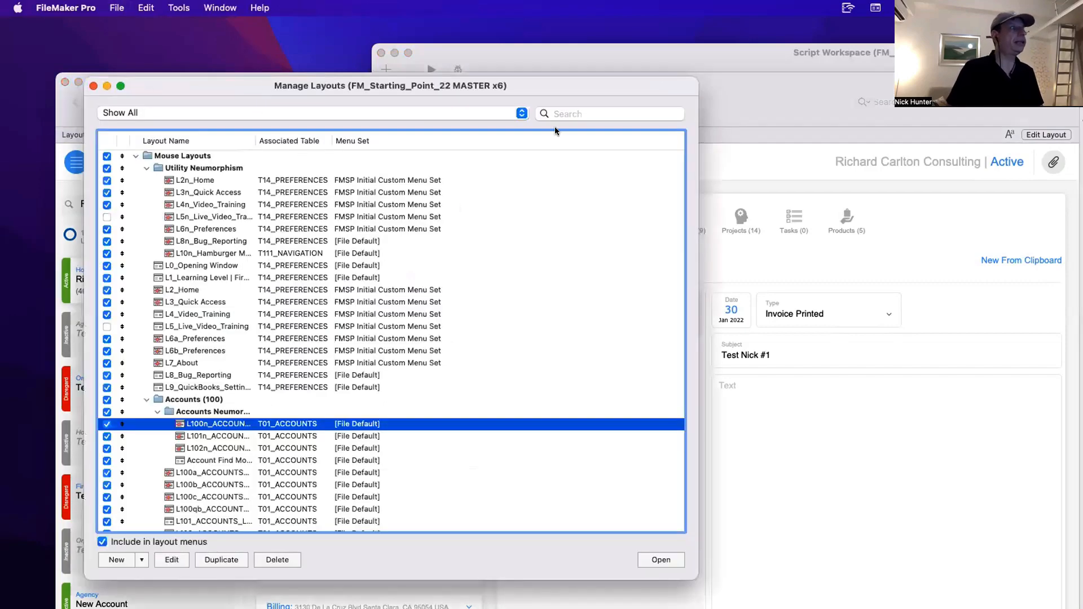
pyautogui.scroll(-20, 215, 293)
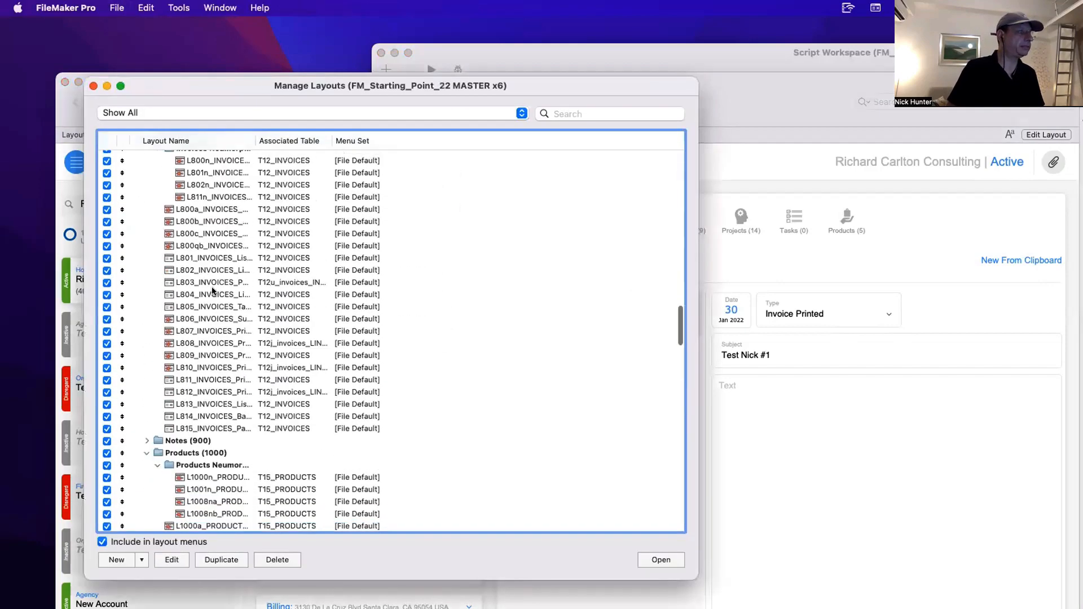
pyautogui.click(191, 525)
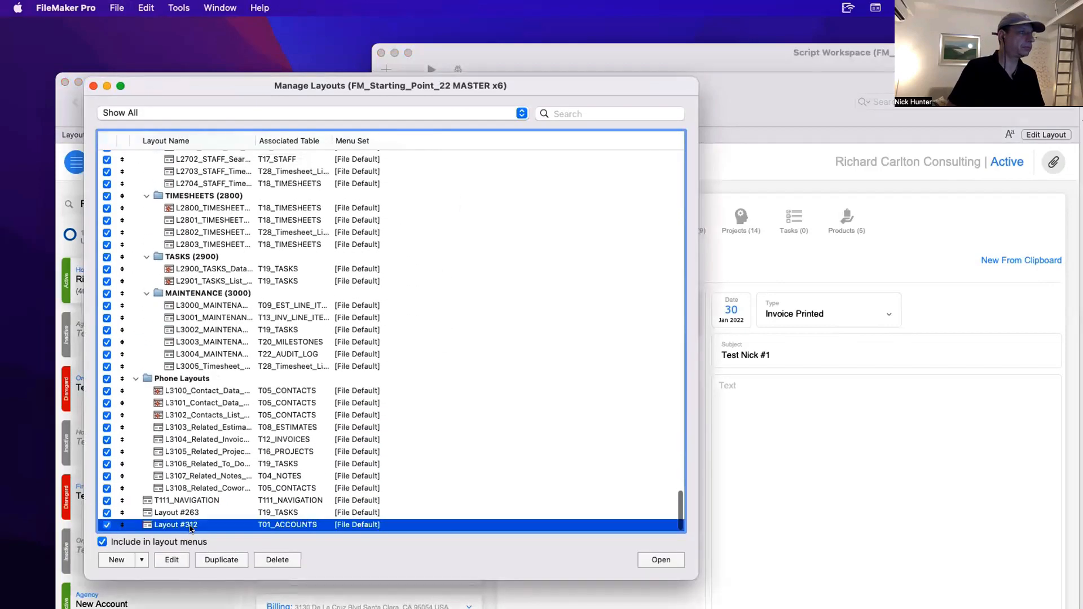
pyautogui.click(661, 559)
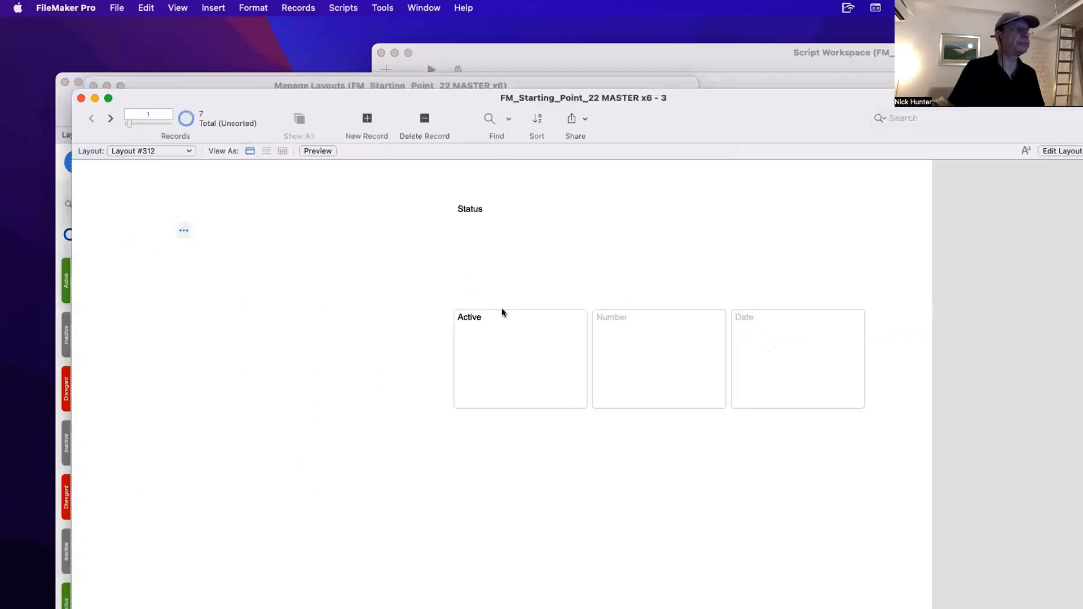
# Delete all objects from Layout #312 and view the layout in Browse mode.
pyautogui.press('super+l')
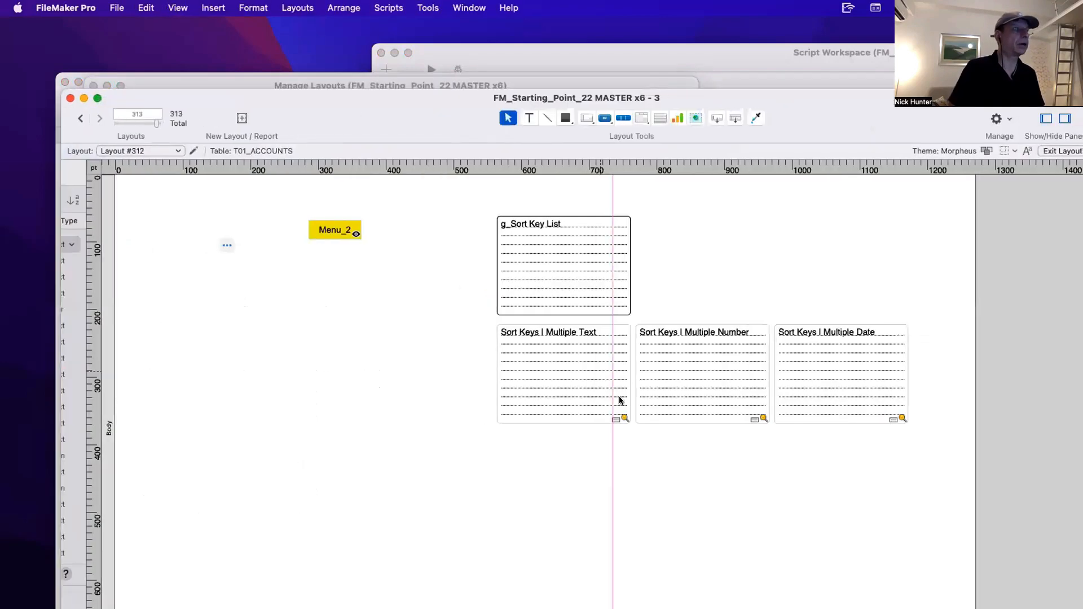
pyautogui.press('super+a')
pyautogui.press('BackSpace')
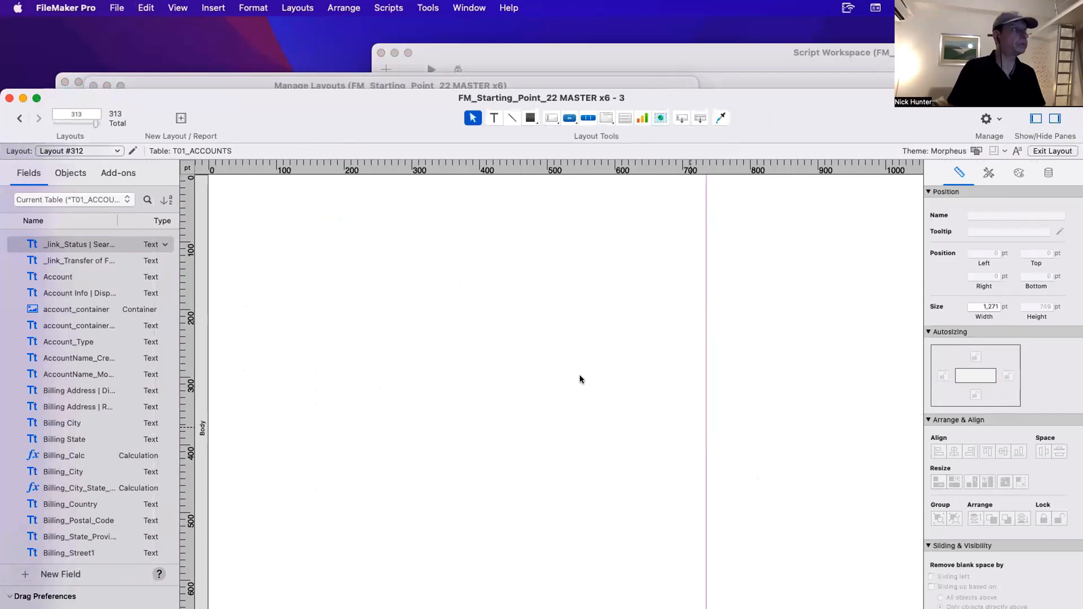
pyautogui.press('super+b')
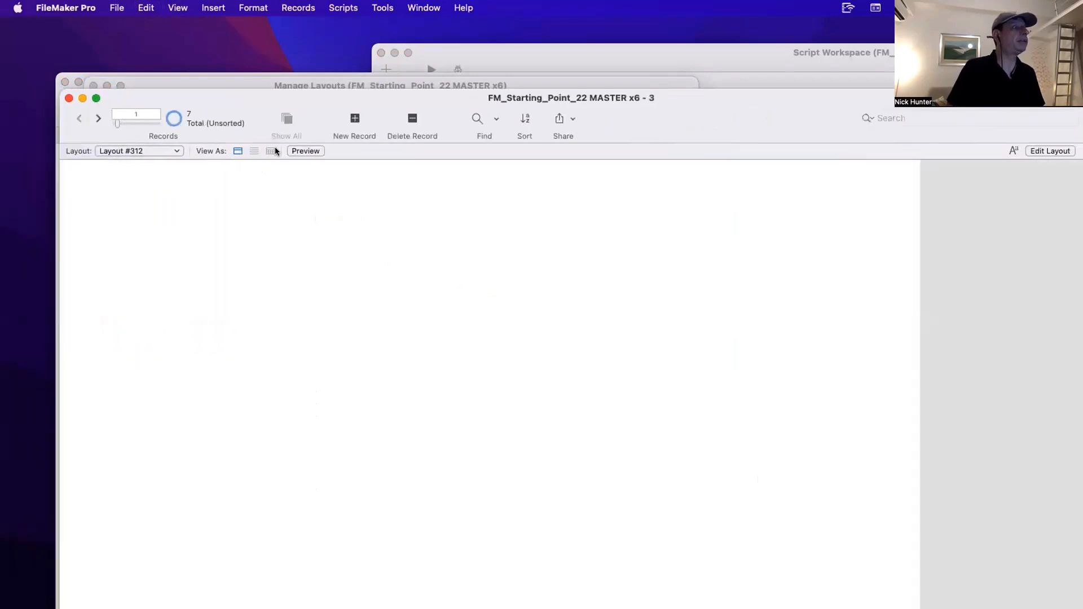
# Make Table View the only available and default view of Layout #312 and view the layout in Browse mode.
pyautogui.press('super+l')
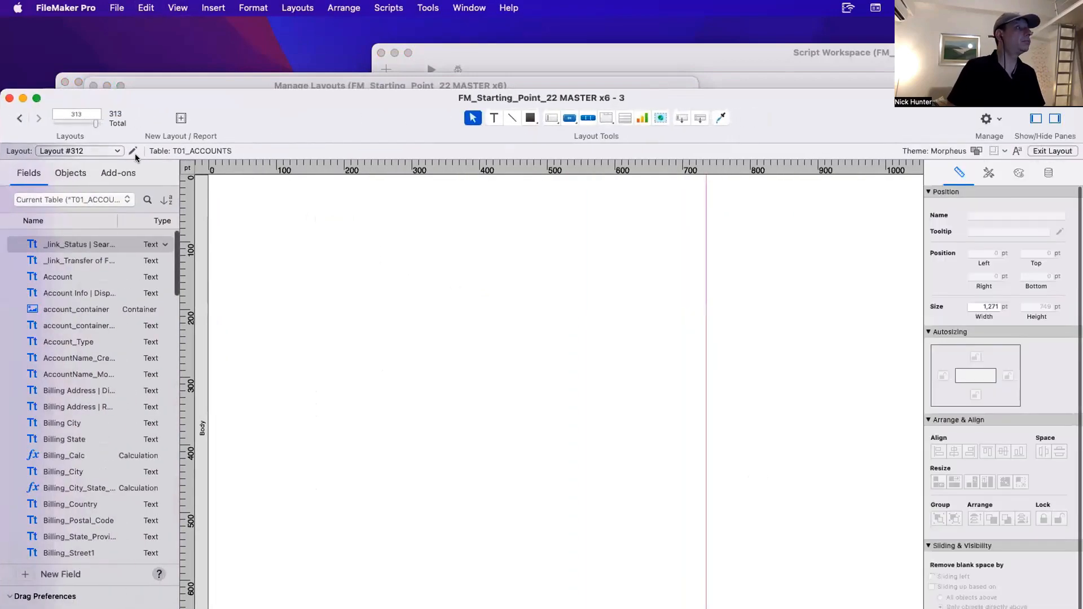
pyautogui.click(133, 151)
pyautogui.click(462, 196)
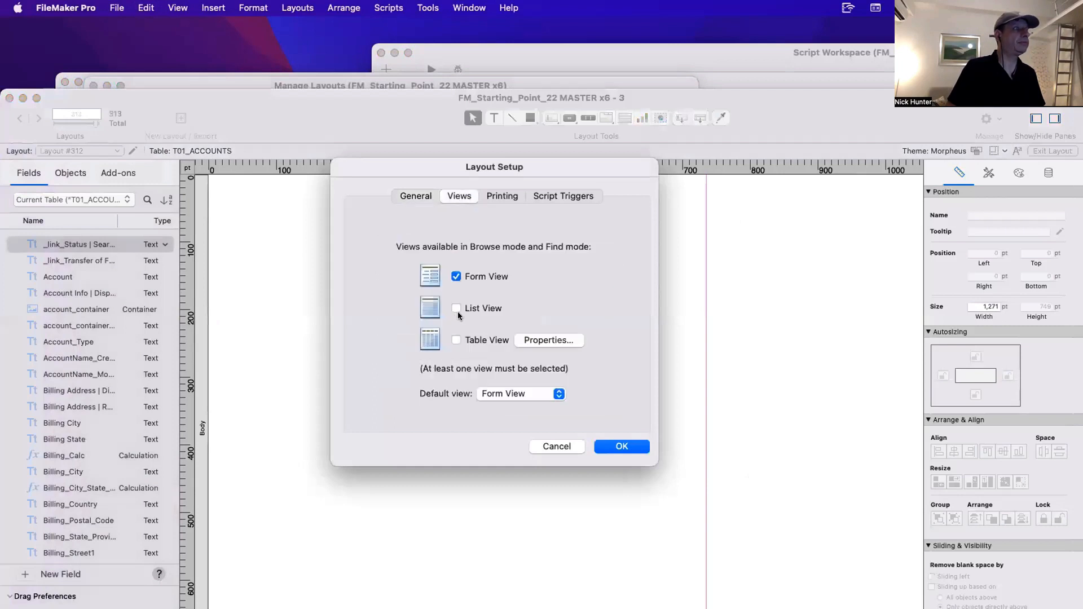
pyautogui.click(545, 344)
pyautogui.click(635, 389)
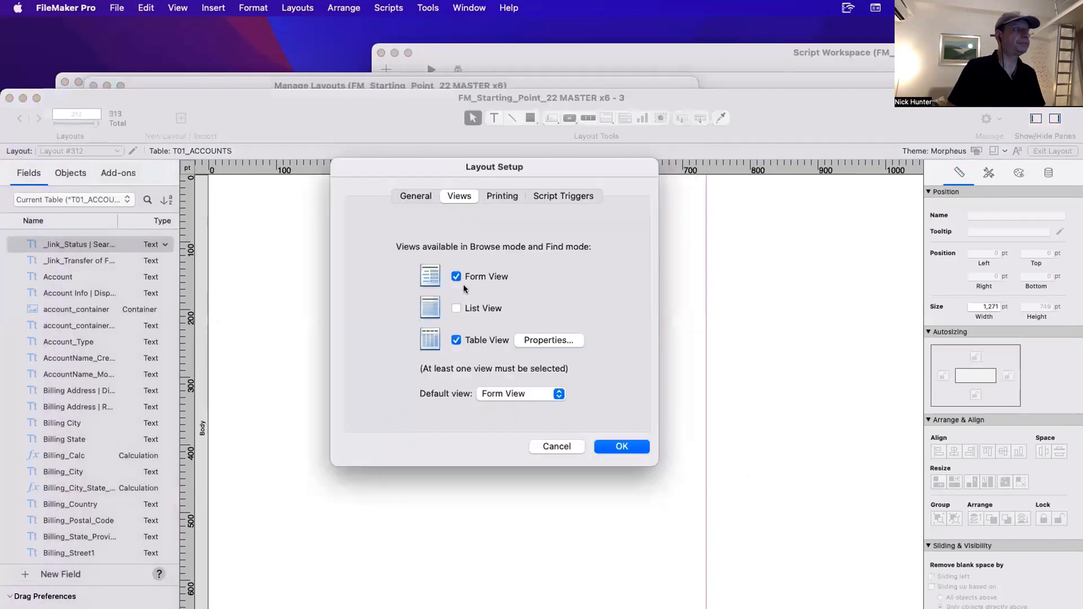
pyautogui.click(456, 276)
pyautogui.click(510, 394)
pyautogui.click(613, 446)
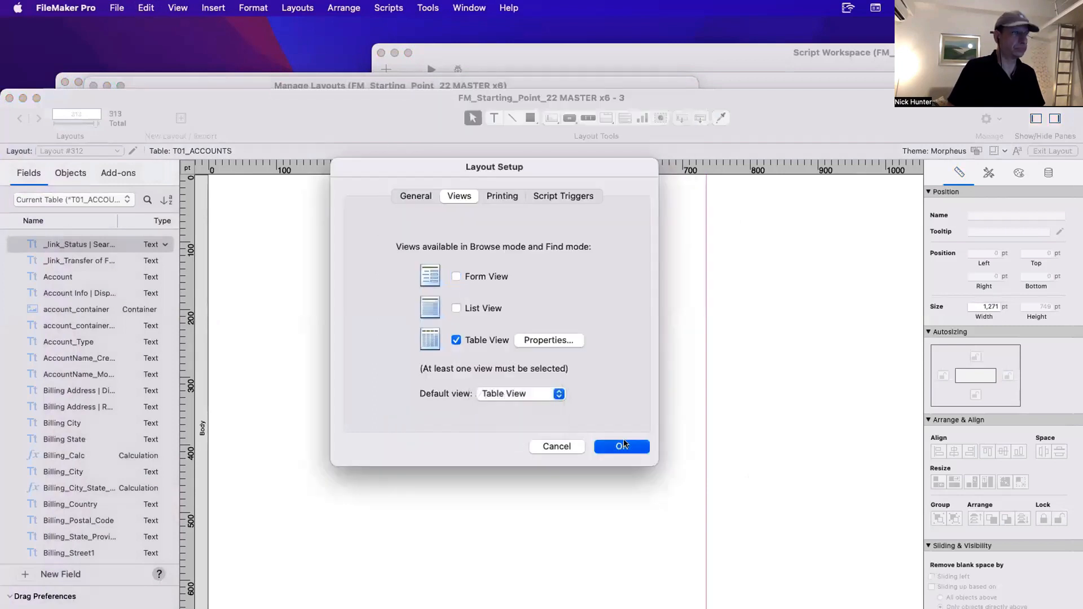
pyautogui.press('super+b')
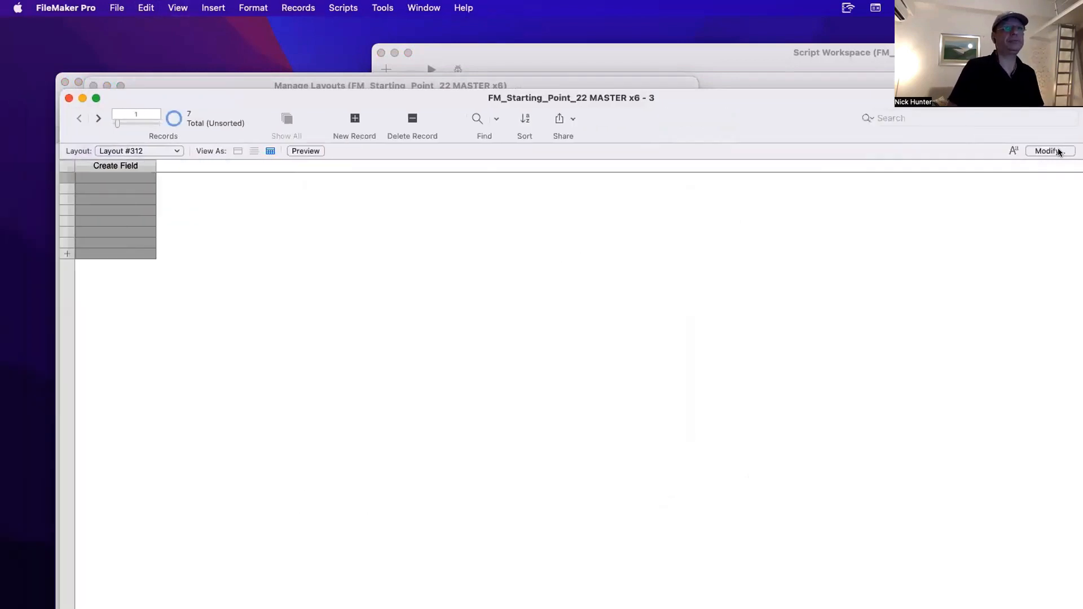
# Re-enable Form View for Layout #312 and make it the default view.
pyautogui.press('super+l')
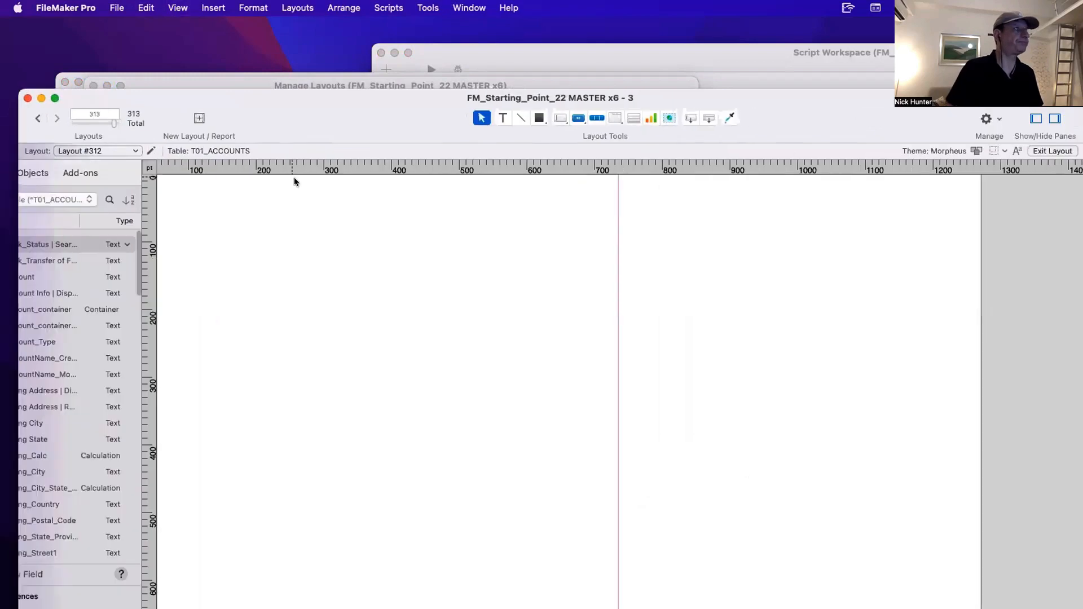
pyautogui.click(125, 153)
pyautogui.click(125, 152)
pyautogui.click(133, 151)
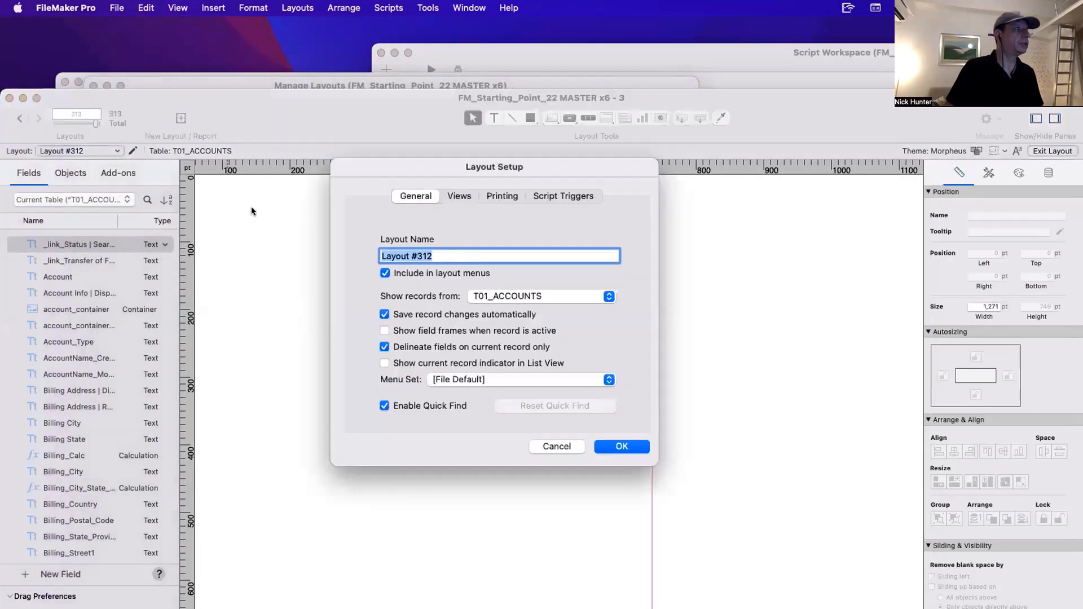
pyautogui.click(458, 197)
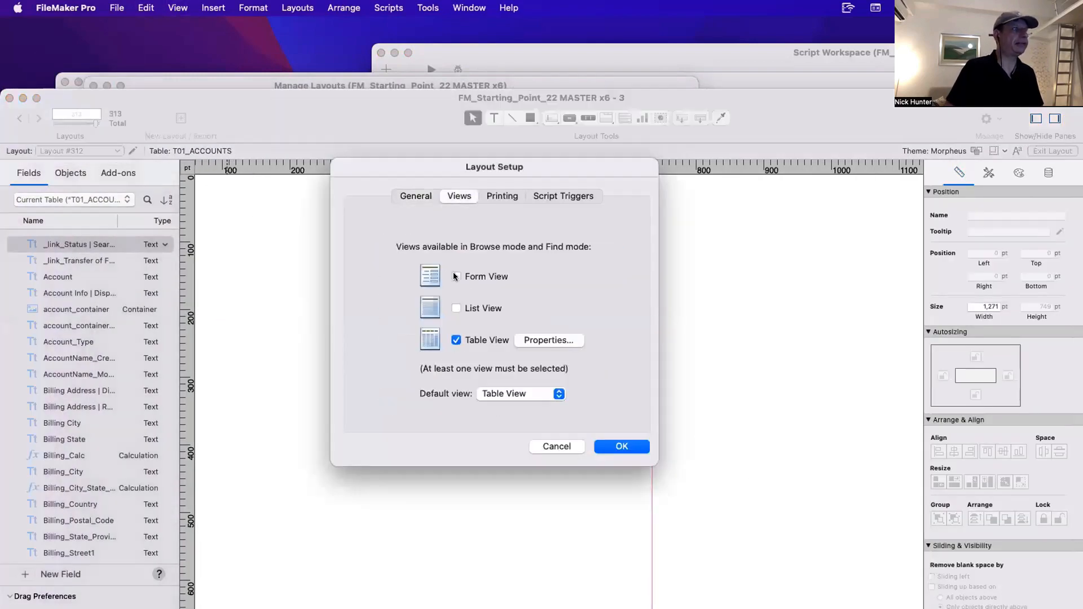
pyautogui.click(508, 394)
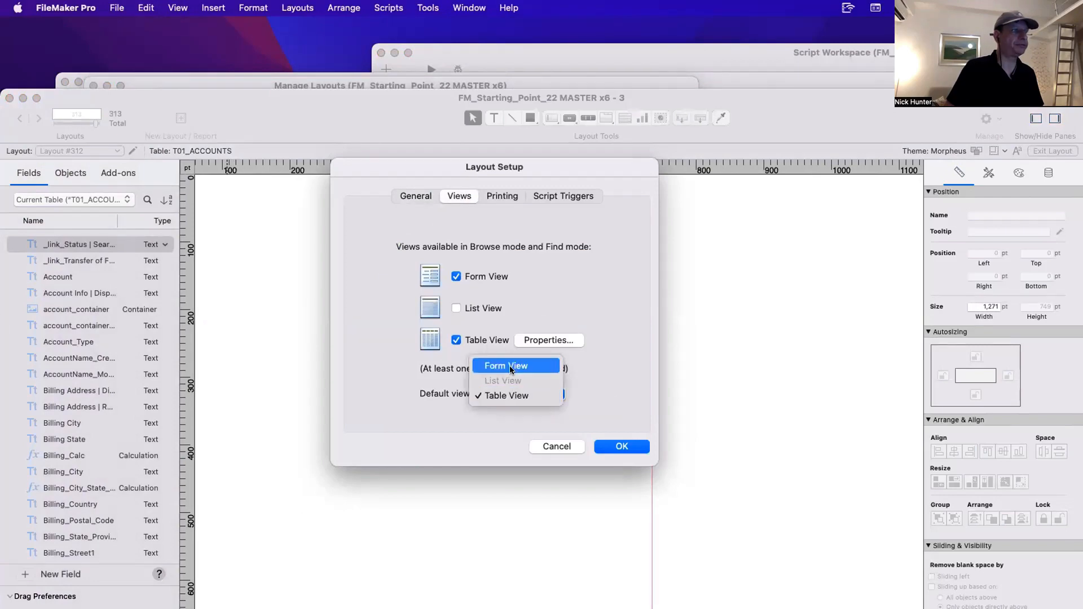
pyautogui.click(511, 363)
pyautogui.click(480, 308)
pyautogui.click(596, 445)
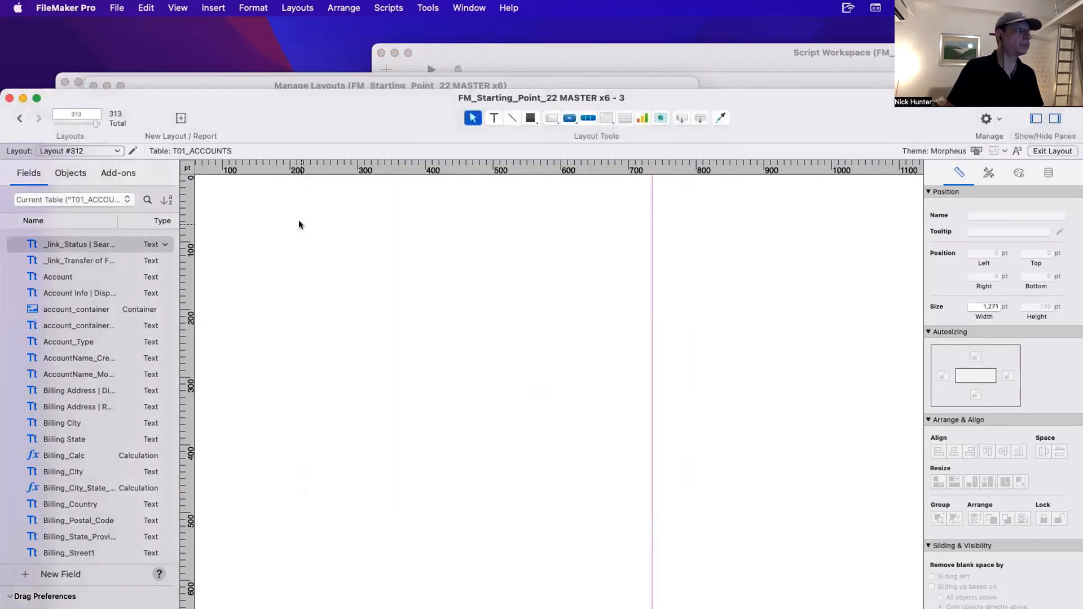
pyautogui.moveTo(309, 127); pyautogui.dragTo(414, 99)
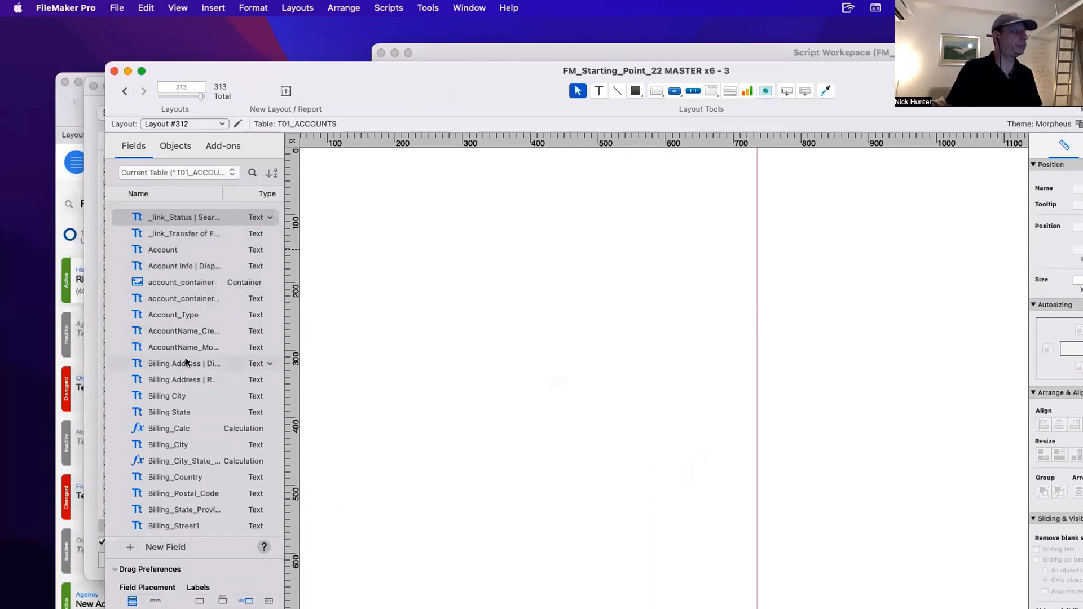
pyautogui.click(251, 172)
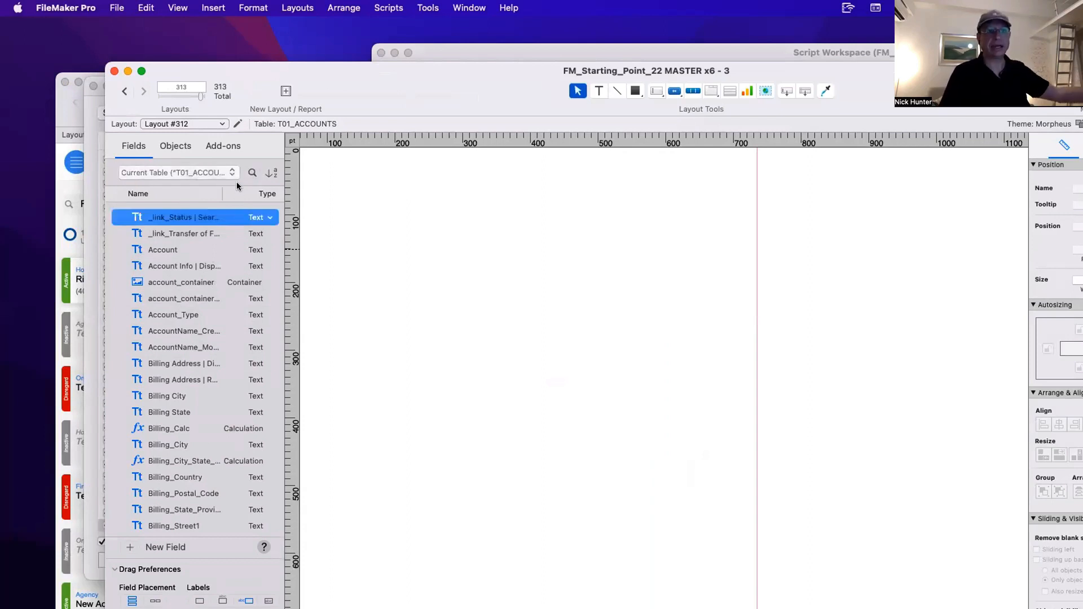
pyautogui.click(253, 173)
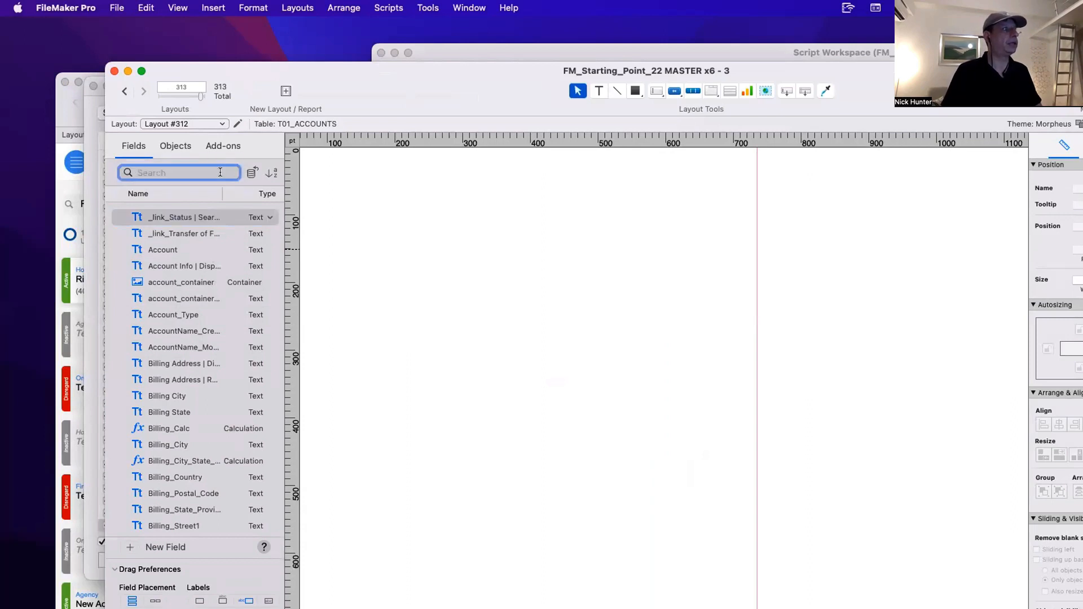
pyautogui.click(252, 173)
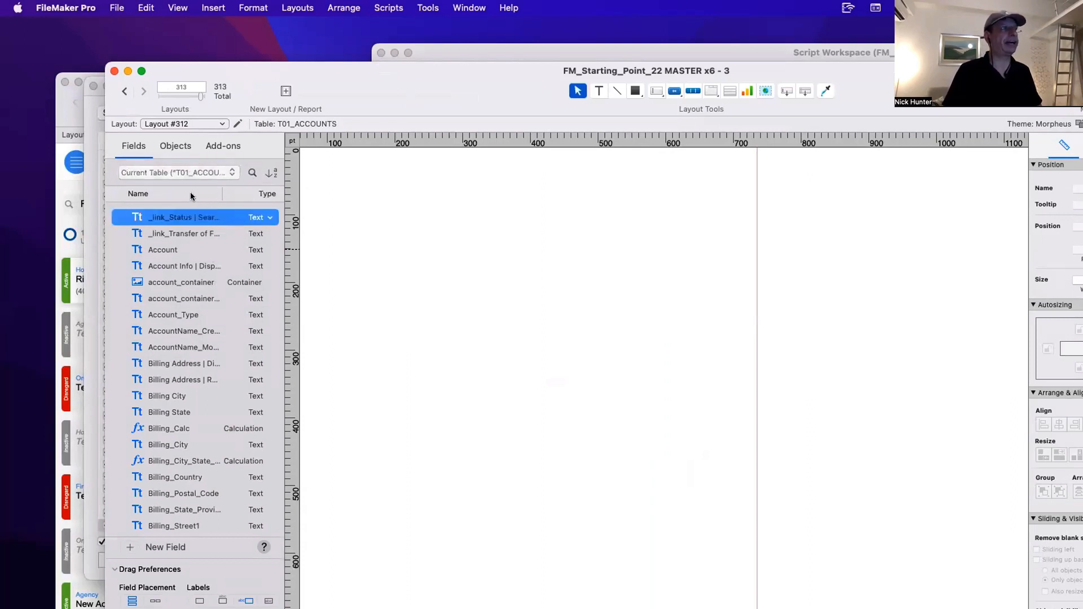
pyautogui.scroll(3, 220, 305)
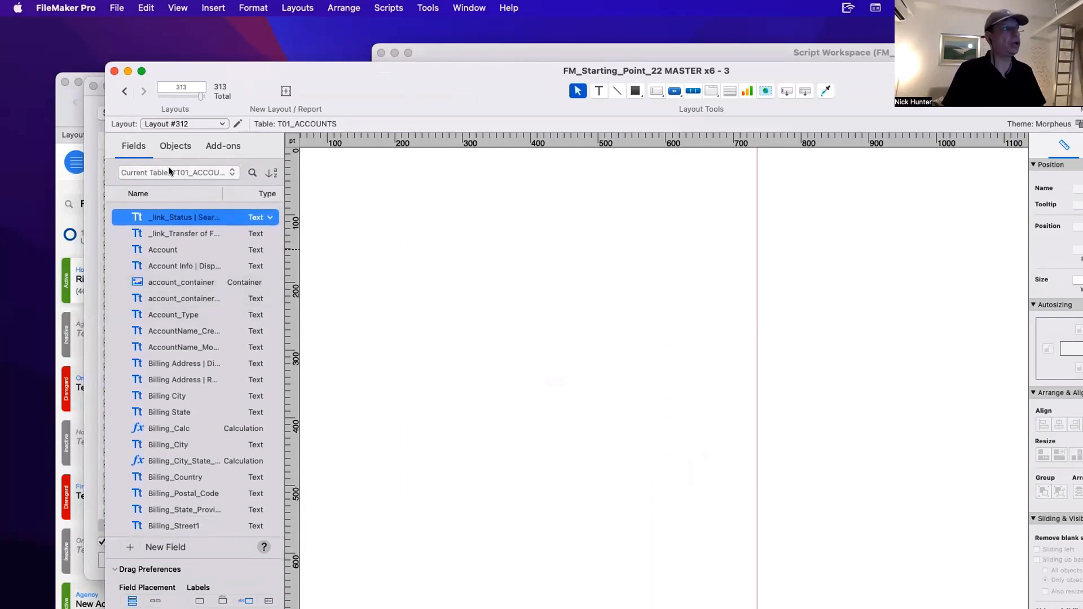
# Place the listOf_ID Account summary field on Layout #312 and enlarge it to about 612 by 543 pt.
pyautogui.click(251, 173)
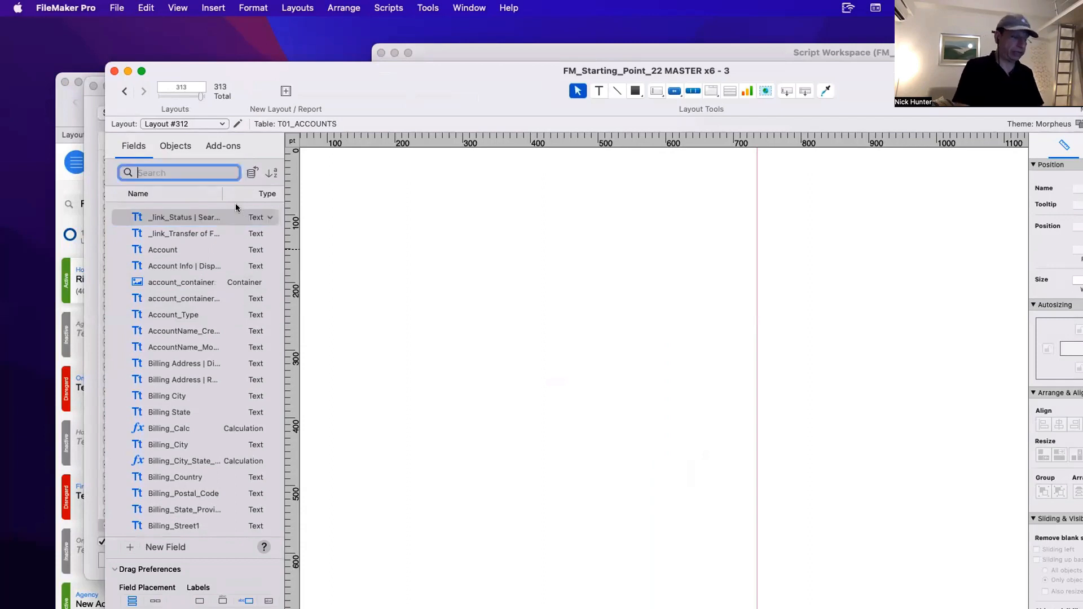
pyautogui.write('list')
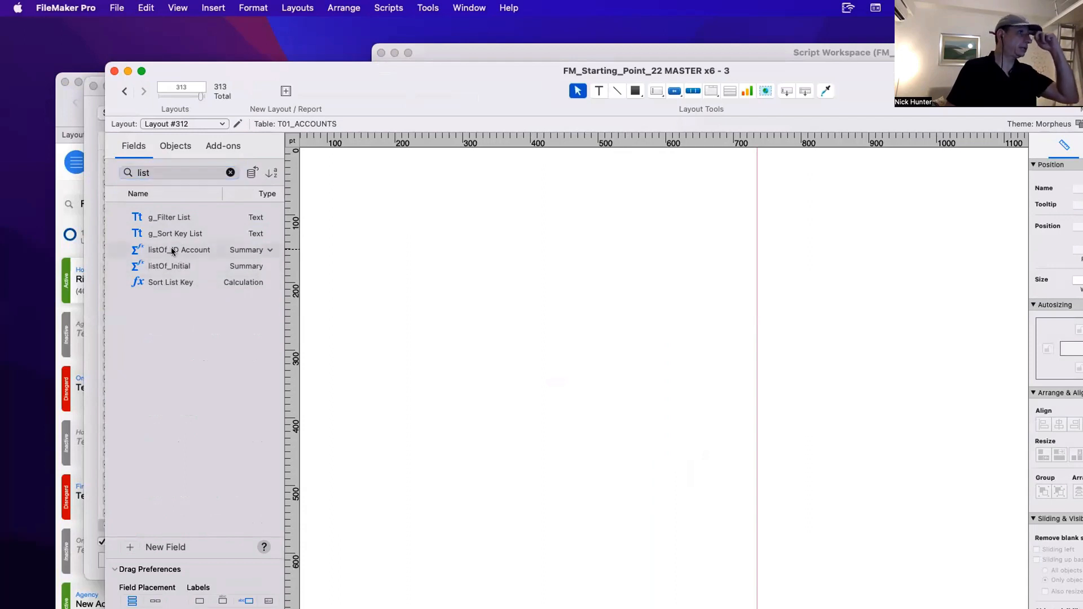
pyautogui.moveTo(175, 251); pyautogui.dragTo(452, 219)
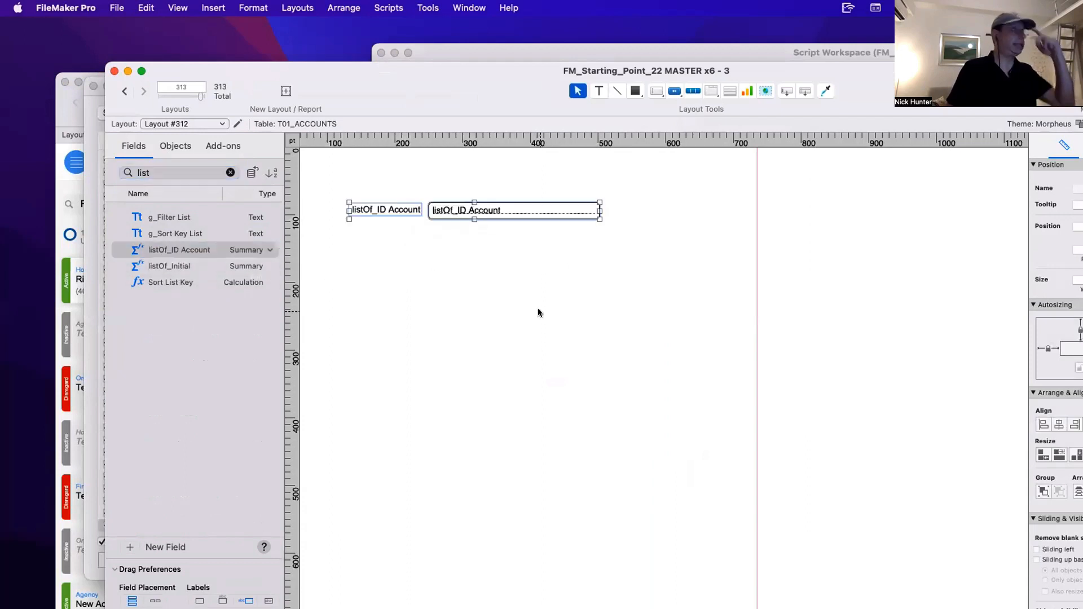
pyautogui.click(596, 217)
pyautogui.moveTo(599, 219); pyautogui.dragTo(842, 570)
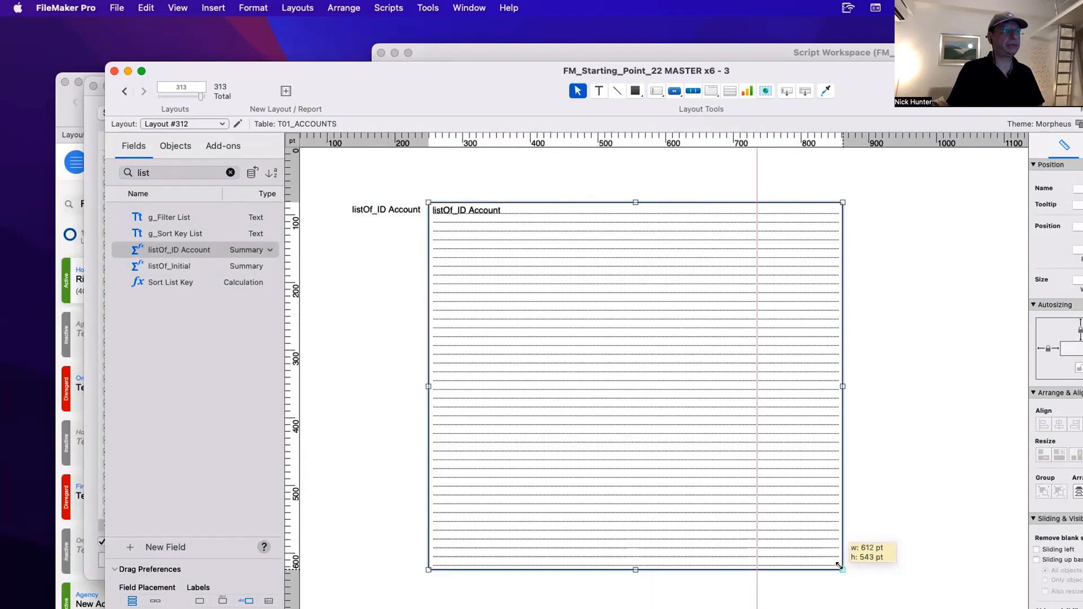
# Move the listOf_ID Account field and its label together to the right, leaving free space beside them on the layout.
pyautogui.keyDown('shift'); pyautogui.click(388, 209); pyautogui.keyUp('shift')
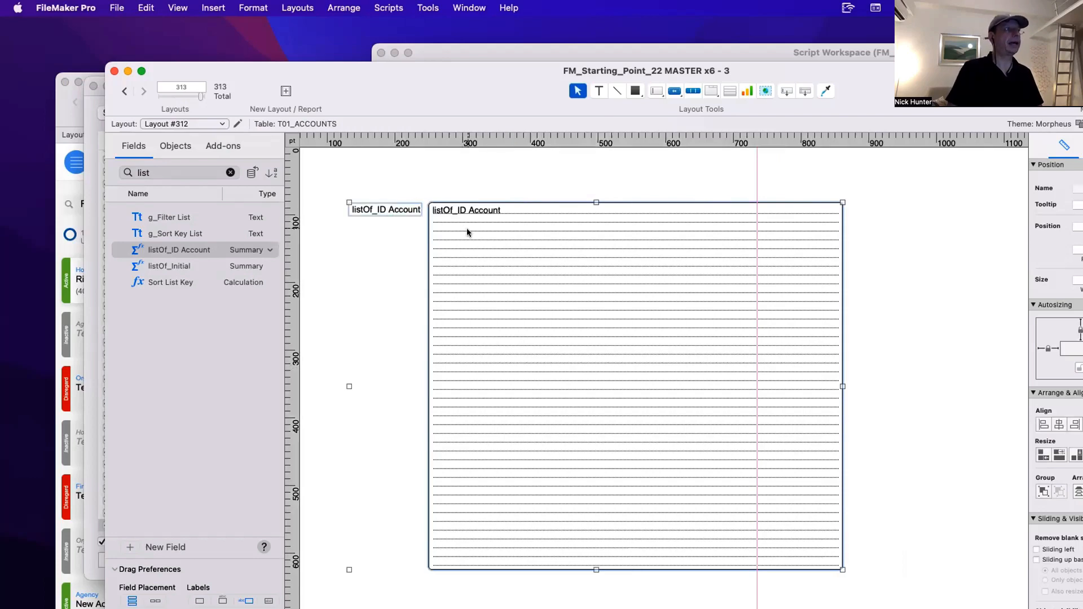
pyautogui.moveTo(493, 241); pyautogui.dragTo(670, 239)
pyautogui.click(489, 245)
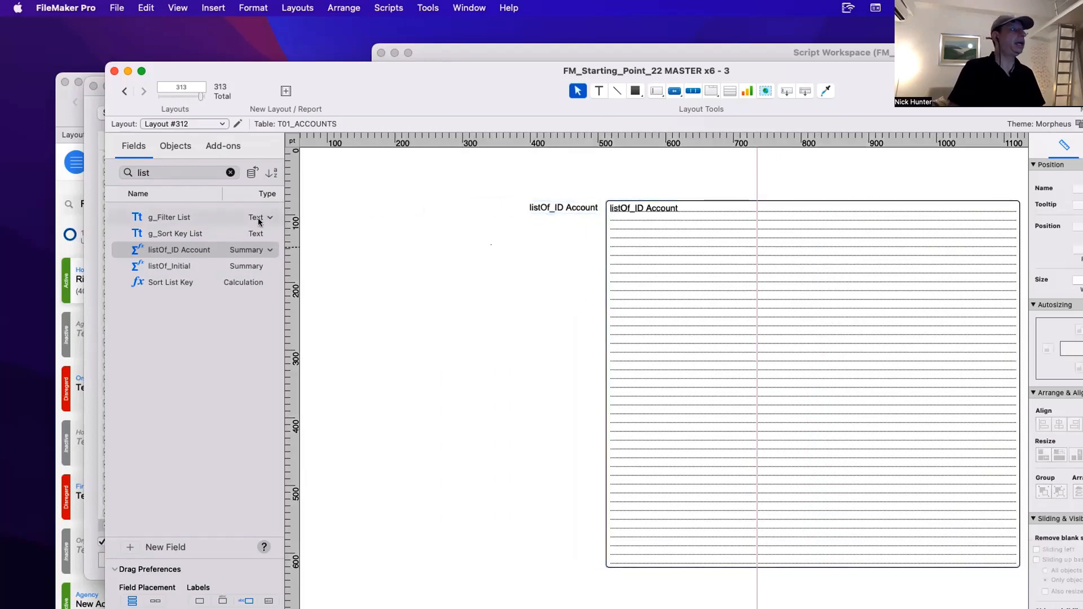
# Filter the available fields by "Accou" to find the account name field.
pyautogui.click(230, 172)
pyautogui.write('Name')
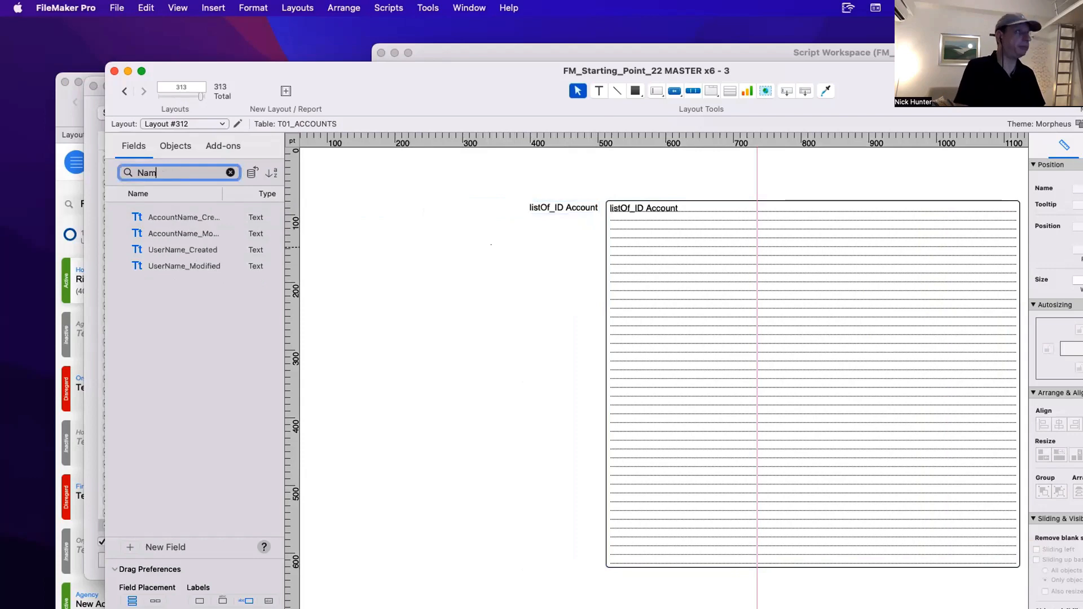
pyautogui.doubleClick(165, 172)
pyautogui.write('Accou')
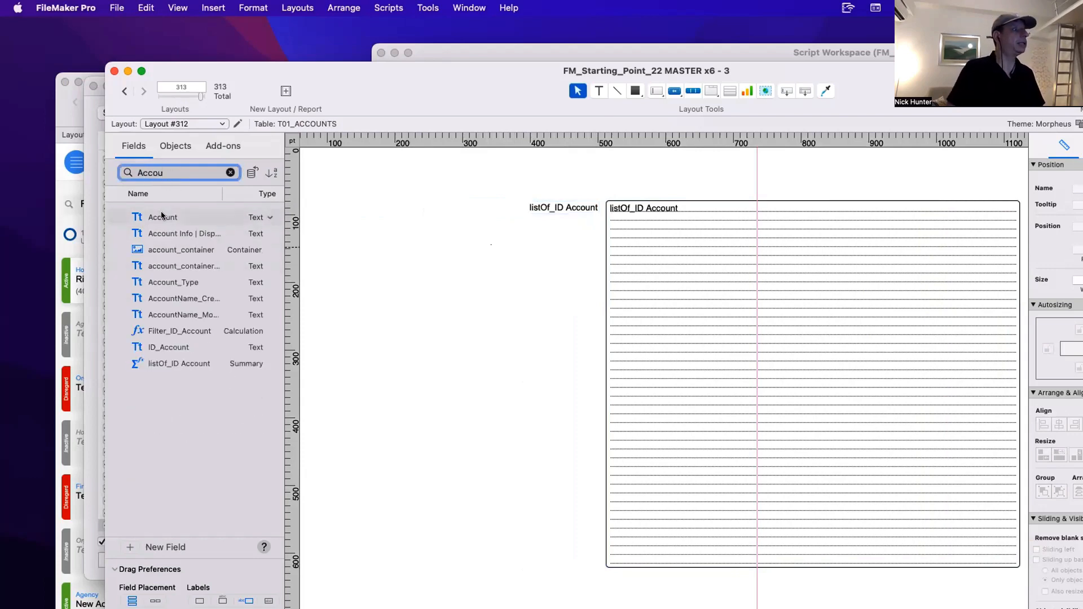
pyautogui.moveTo(166, 217); pyautogui.dragTo(372, 187)
pyautogui.click(327, 212)
pyautogui.press('super+z')
pyautogui.press('super+z')
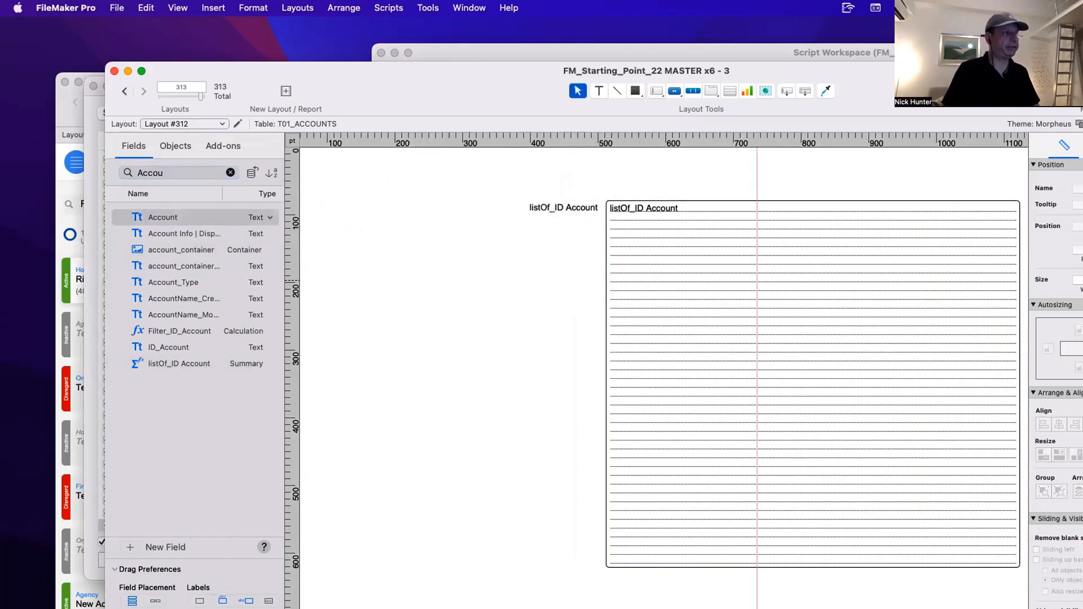
# Place the Account field, with its label above it, in the empty area left of the listOf_ID Account field.
pyautogui.moveTo(353, 70); pyautogui.dragTo(322, 25)
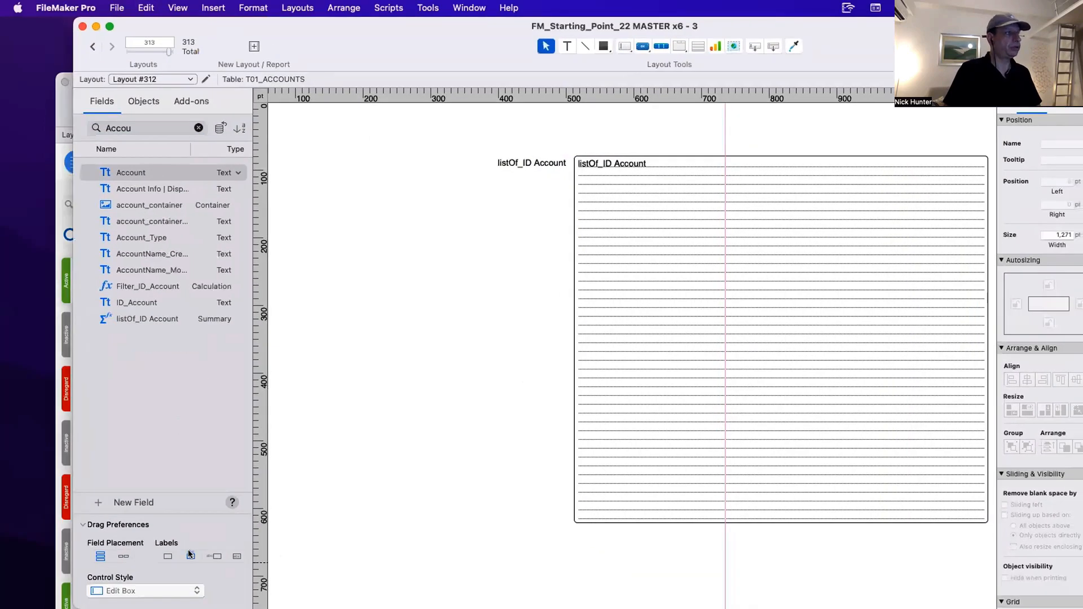
pyautogui.moveTo(128, 175); pyautogui.dragTo(326, 154)
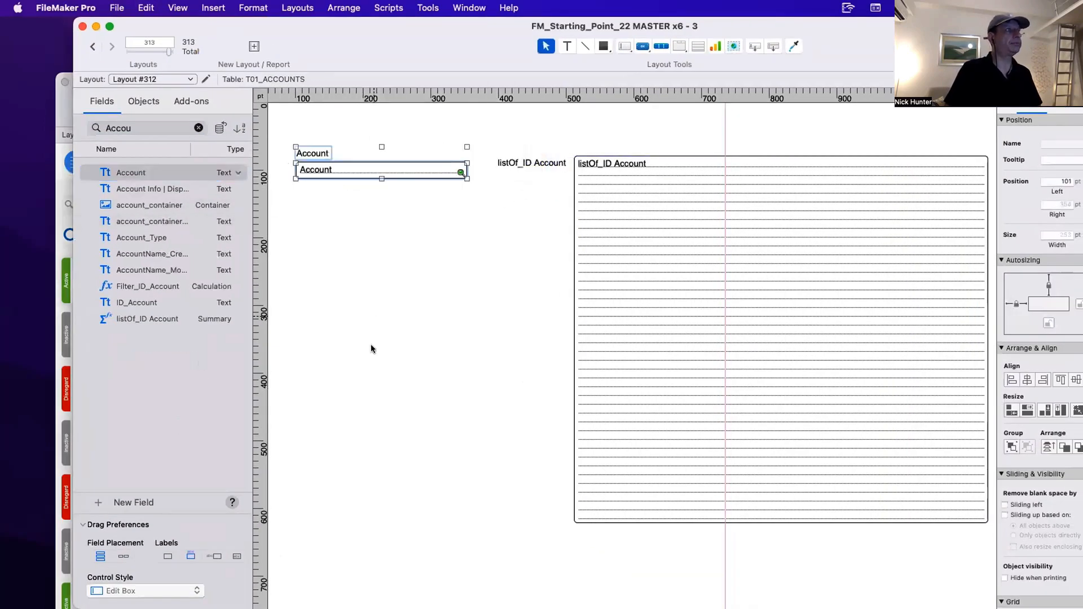
pyautogui.click(319, 142)
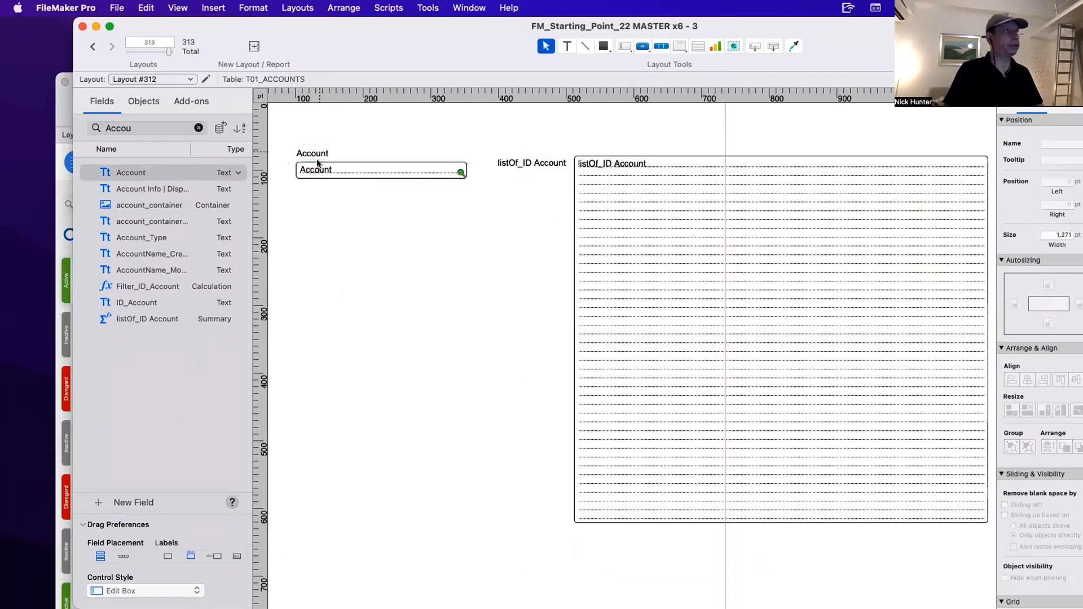
# Find the Billing City field and place it with its label directly below the Account field, aligned to it.
pyautogui.click(199, 128)
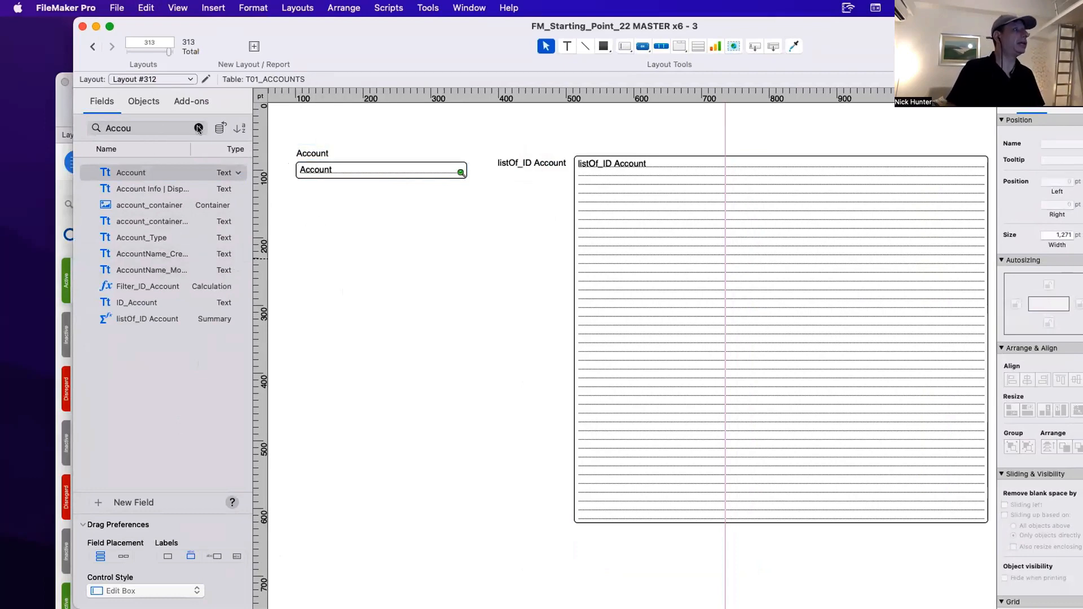
pyautogui.write('City')
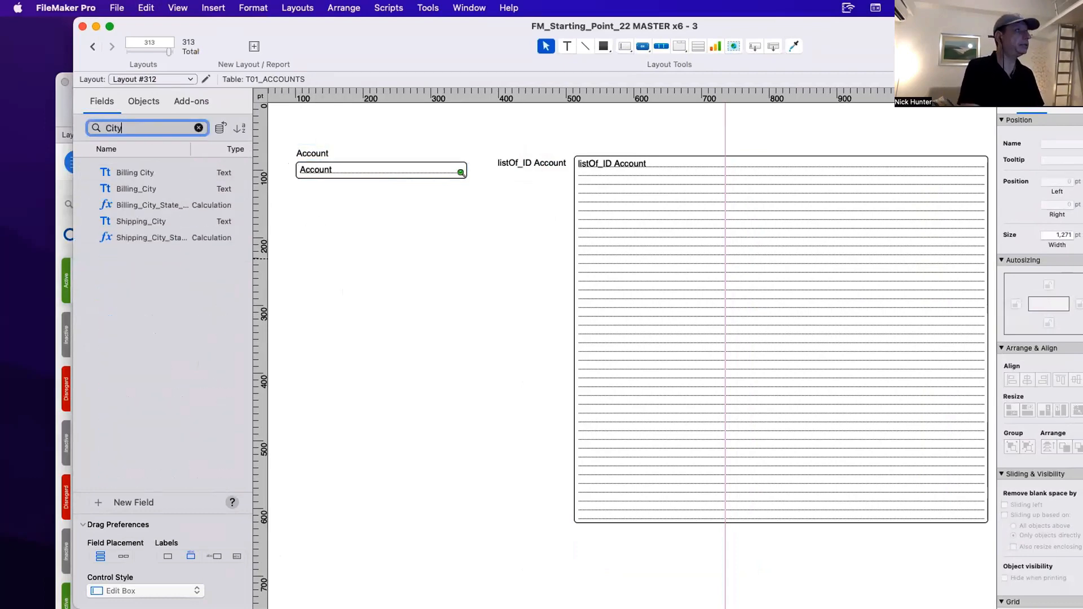
pyautogui.moveTo(145, 172); pyautogui.dragTo(320, 198)
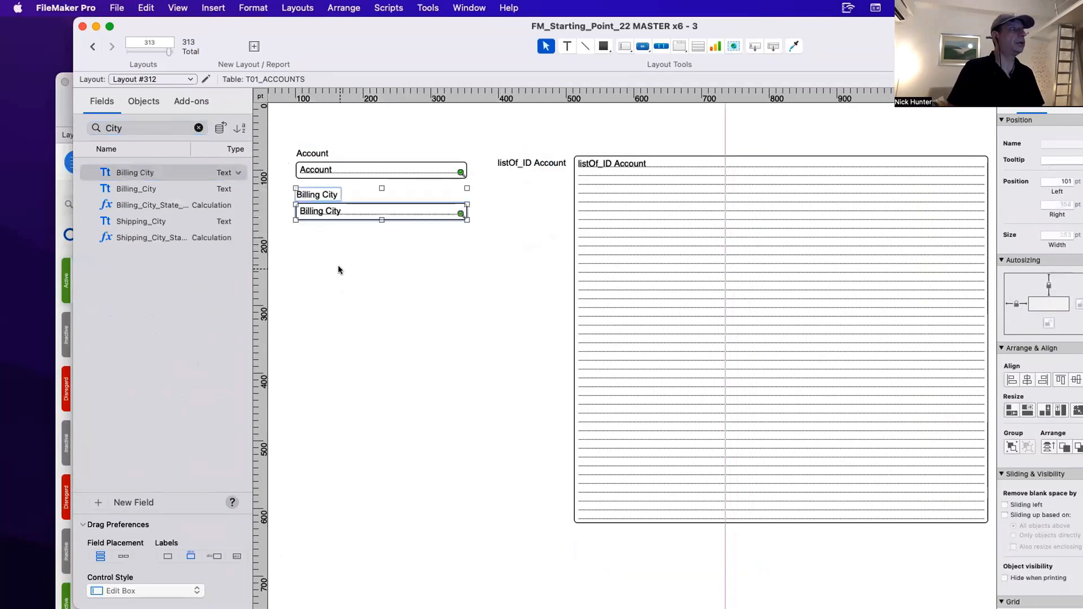
pyautogui.click(337, 265)
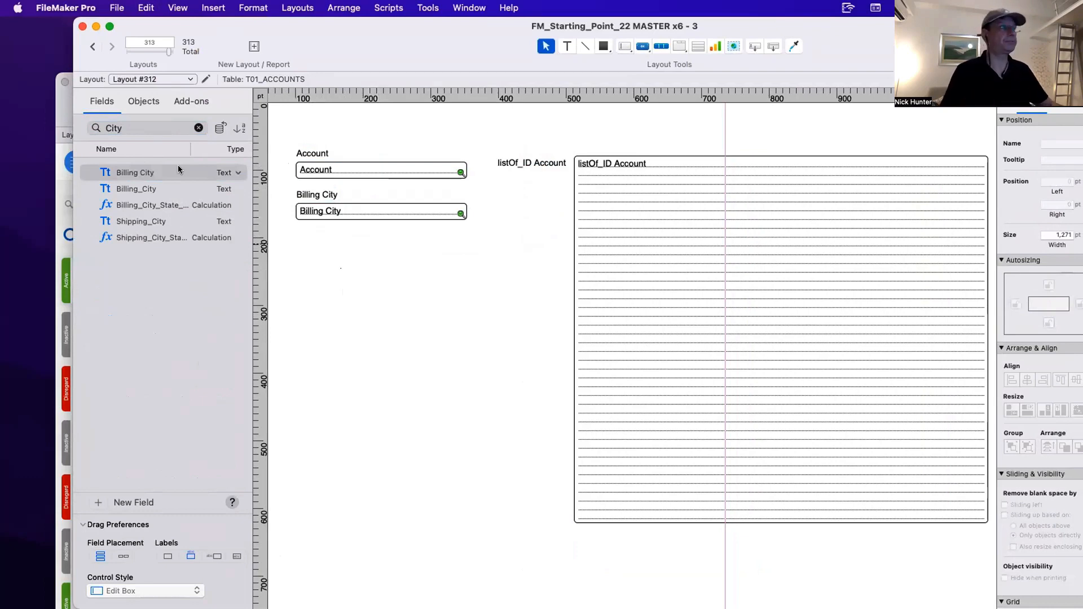
# Show Layout #312 in Browse mode and switch it from Table View to Form View.
pyautogui.press('super+b')
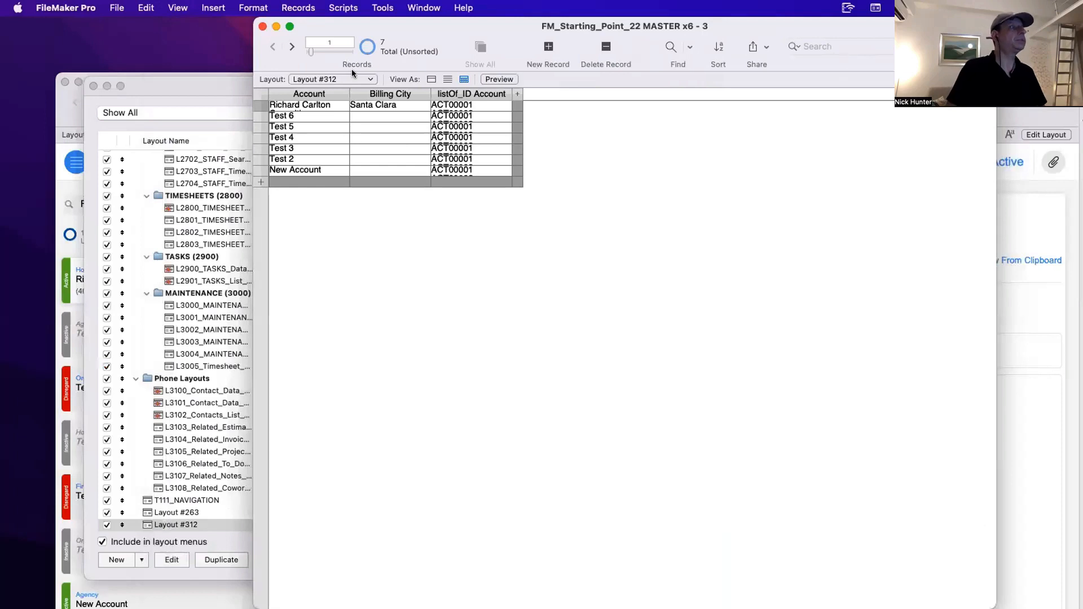
pyautogui.click(430, 79)
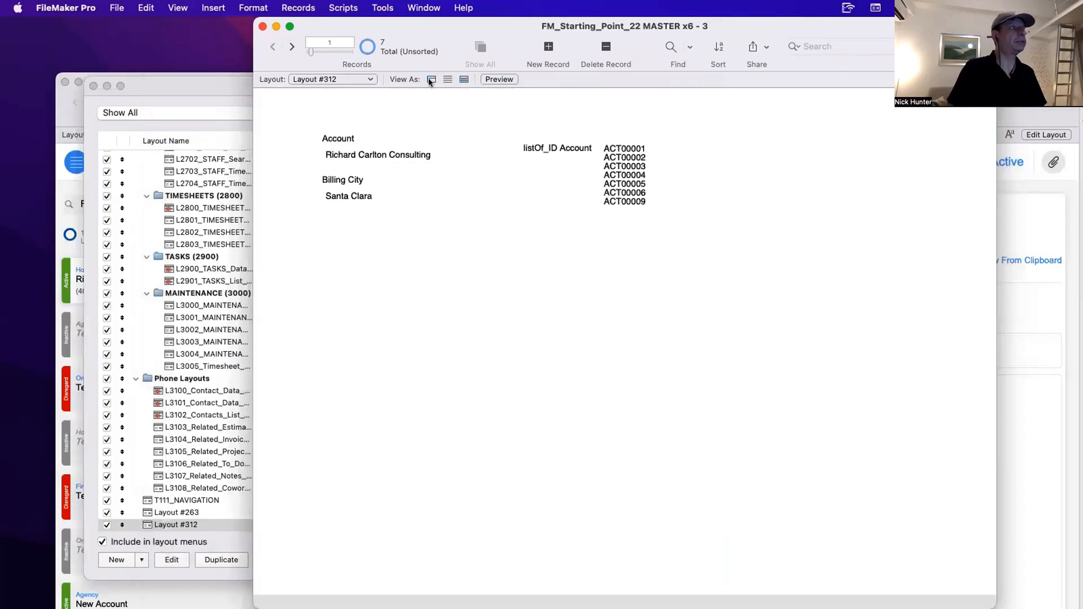
pyautogui.click(679, 169)
pyautogui.click(557, 275)
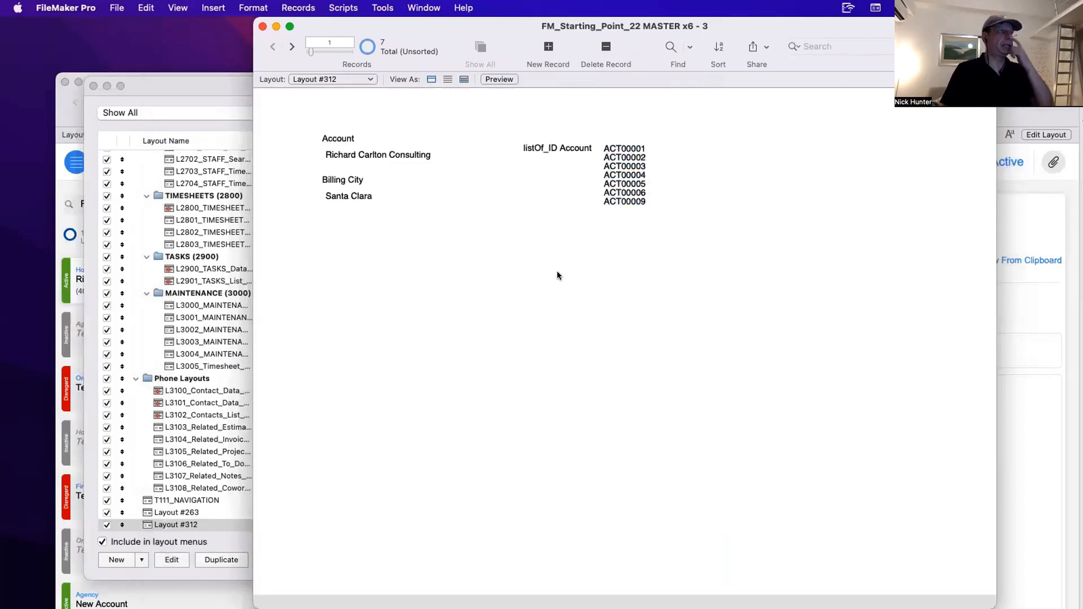
# Examine the account IDs collected in the listOf_ID Account field for the full record set.
pyautogui.click(646, 194)
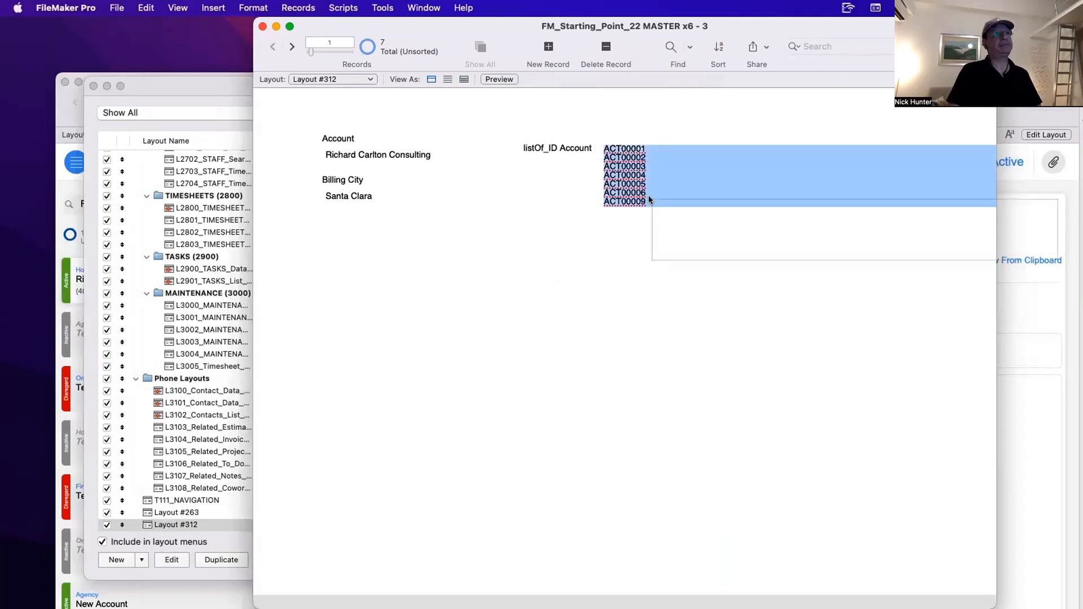
pyautogui.click(645, 142)
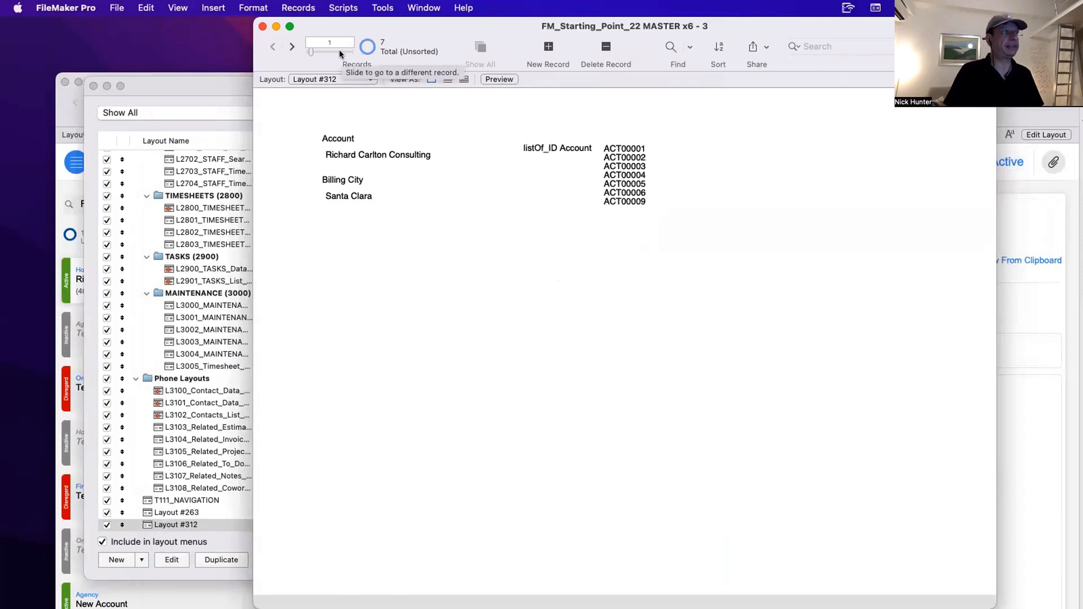
pyautogui.click(652, 178)
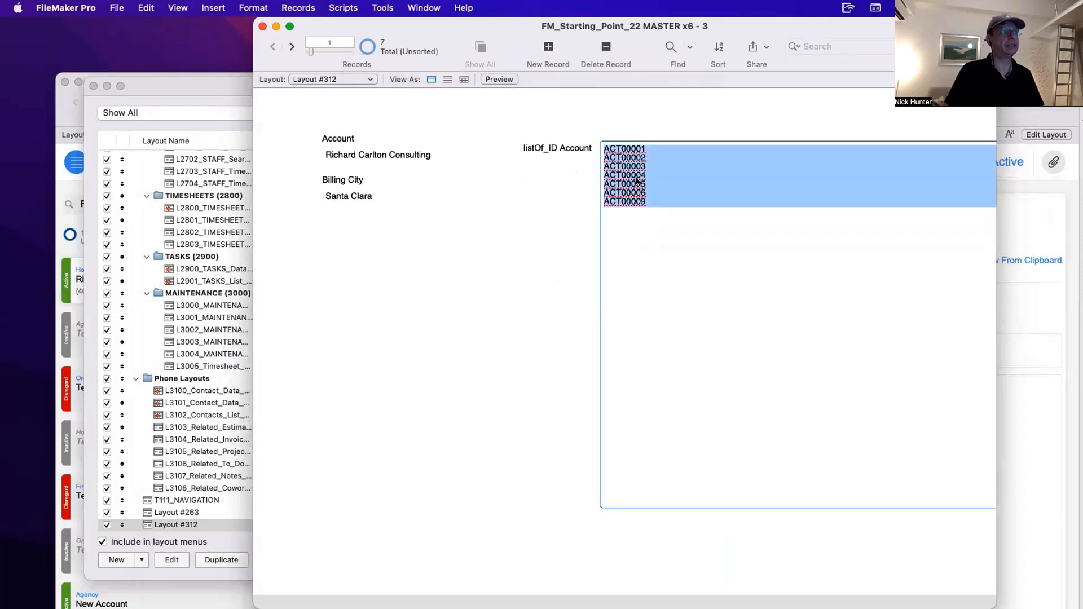
pyautogui.click(637, 177)
pyautogui.moveTo(652, 201); pyautogui.dragTo(594, 133)
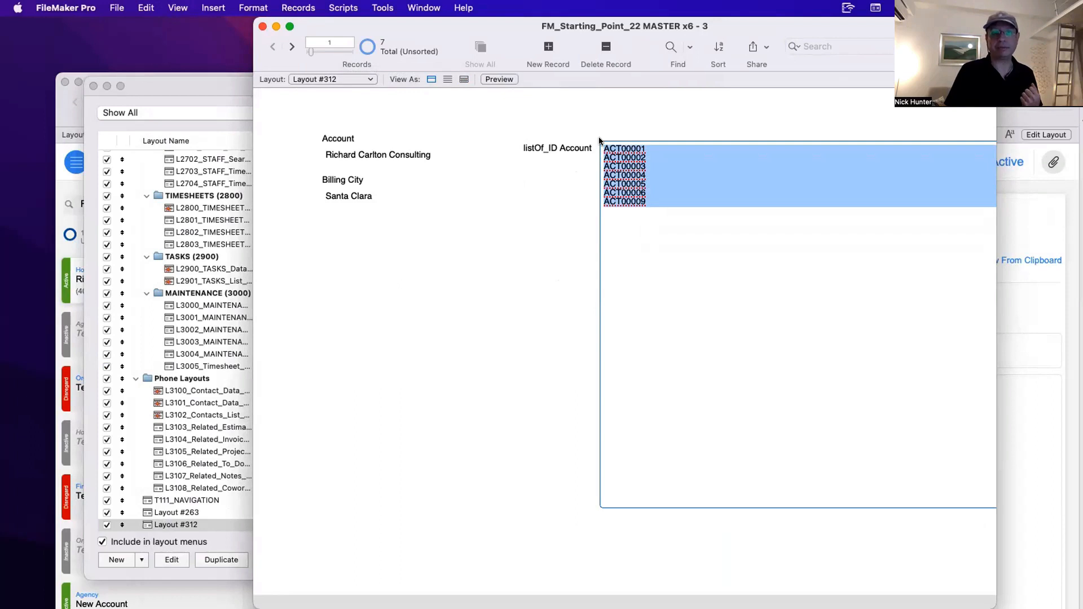
# Perform a find on Layout #312 for accounts whose Account field matches "Rich".
pyautogui.press('super+f')
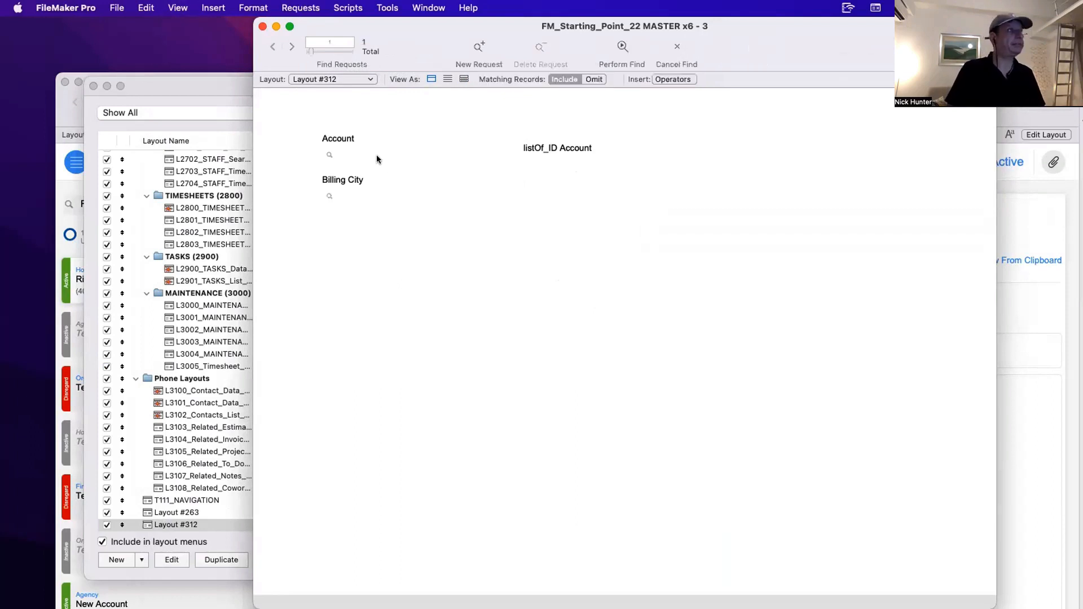
pyautogui.write('Rich')
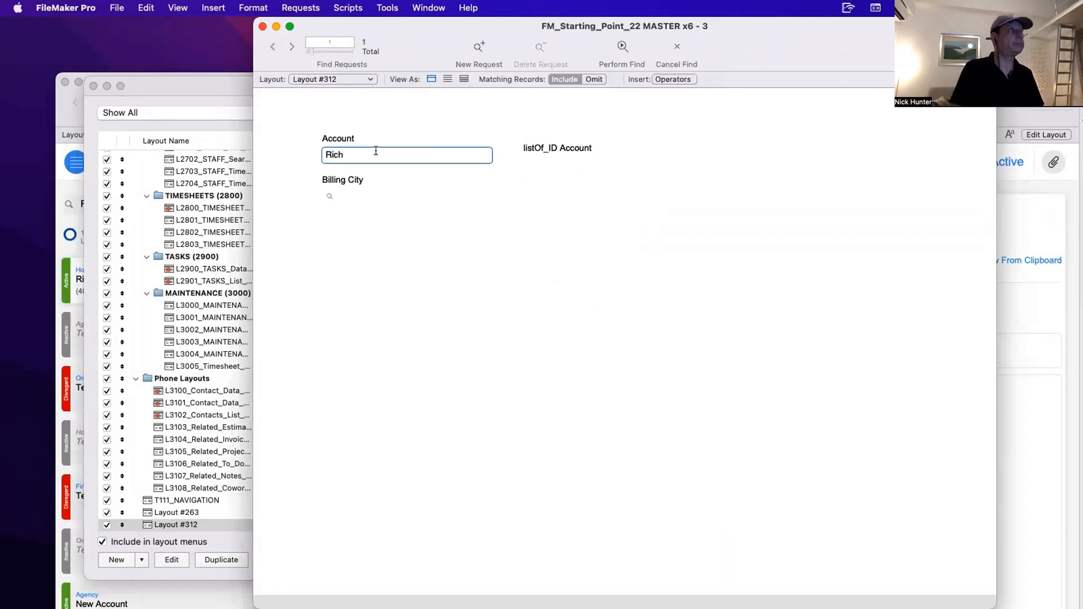
pyautogui.click(611, 38)
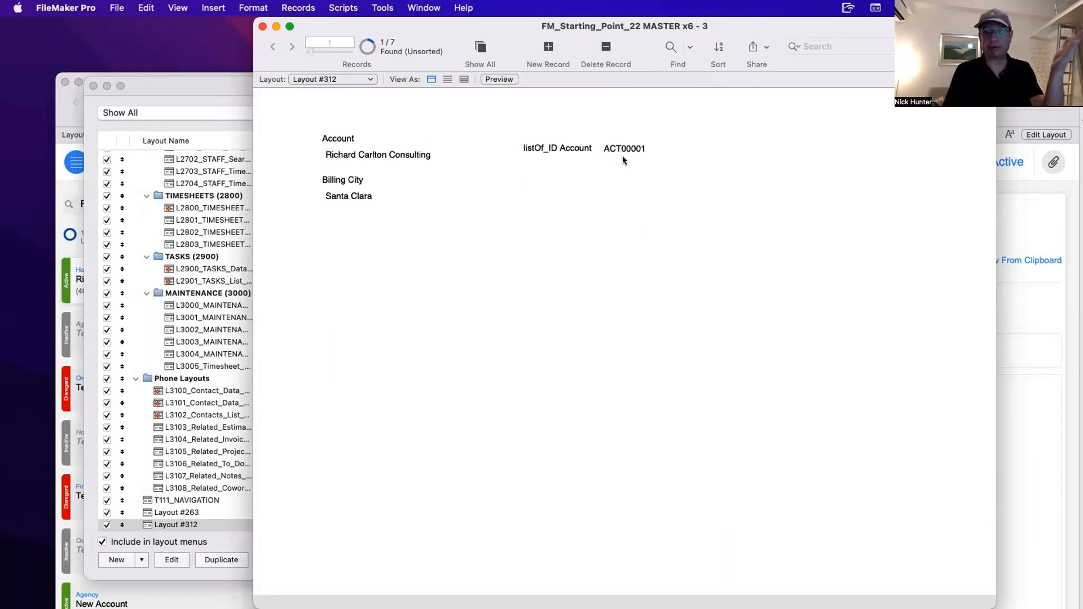
# Find the records whose Billing City matches the current record's Santa Clara.
pyautogui.hscroll(1, 452, 149)
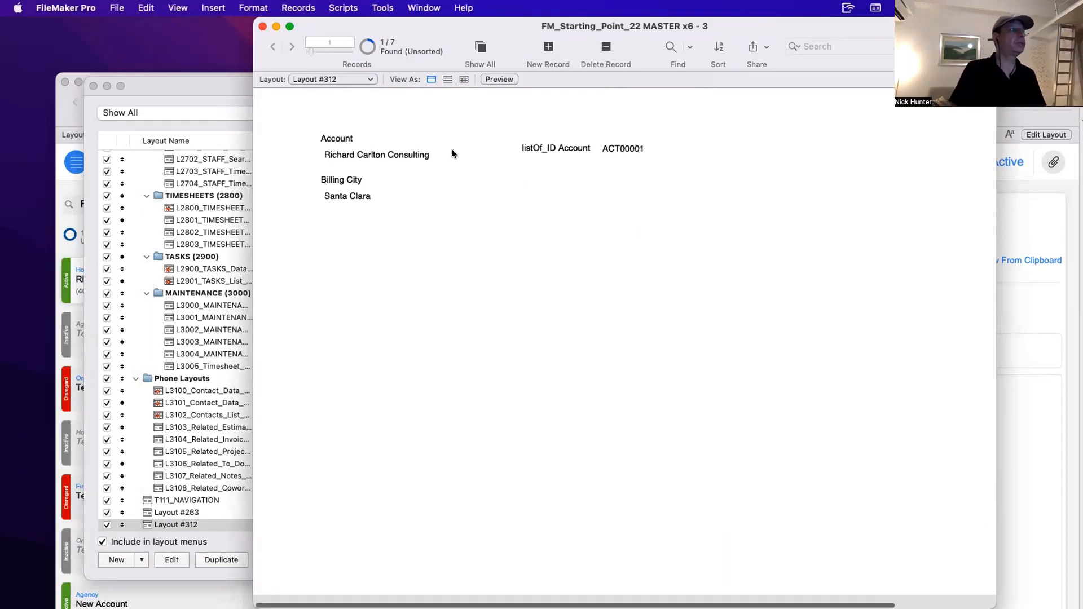
pyautogui.rightClick(350, 197)
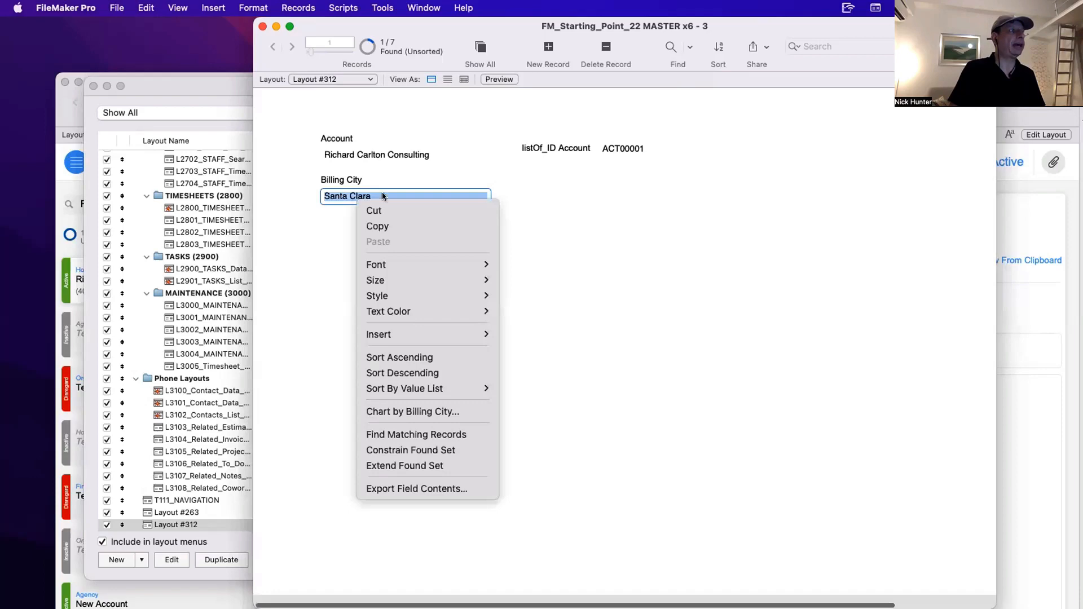
pyautogui.click(449, 433)
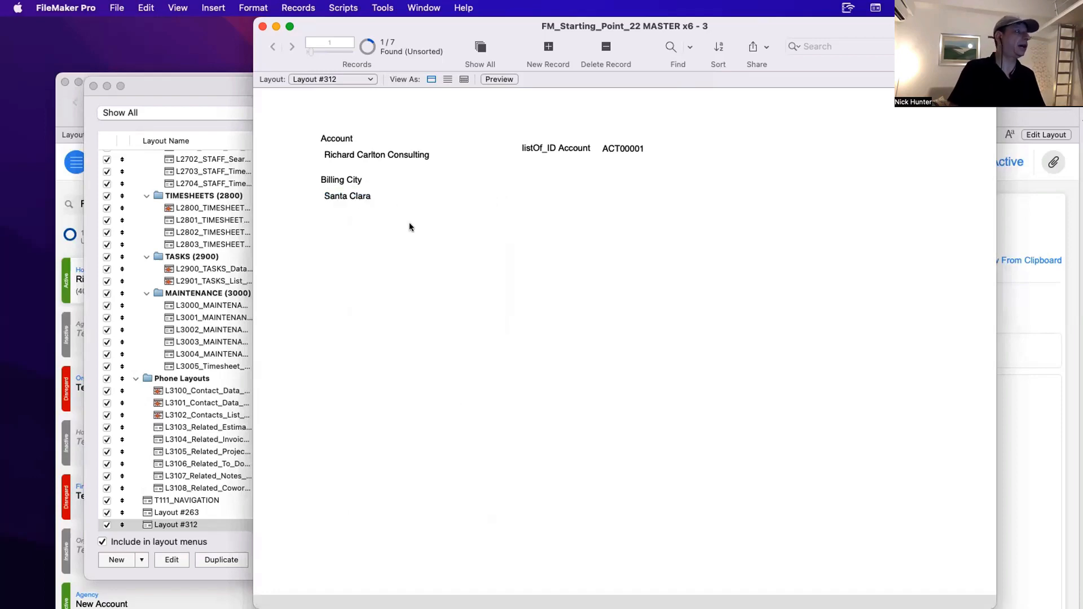
# Move the layout list window aside, find accounts matching "test" on Layout #312, and check the IDs in listOf_ID Account.
pyautogui.moveTo(182, 85); pyautogui.dragTo(319, 493)
pyautogui.click(459, 272)
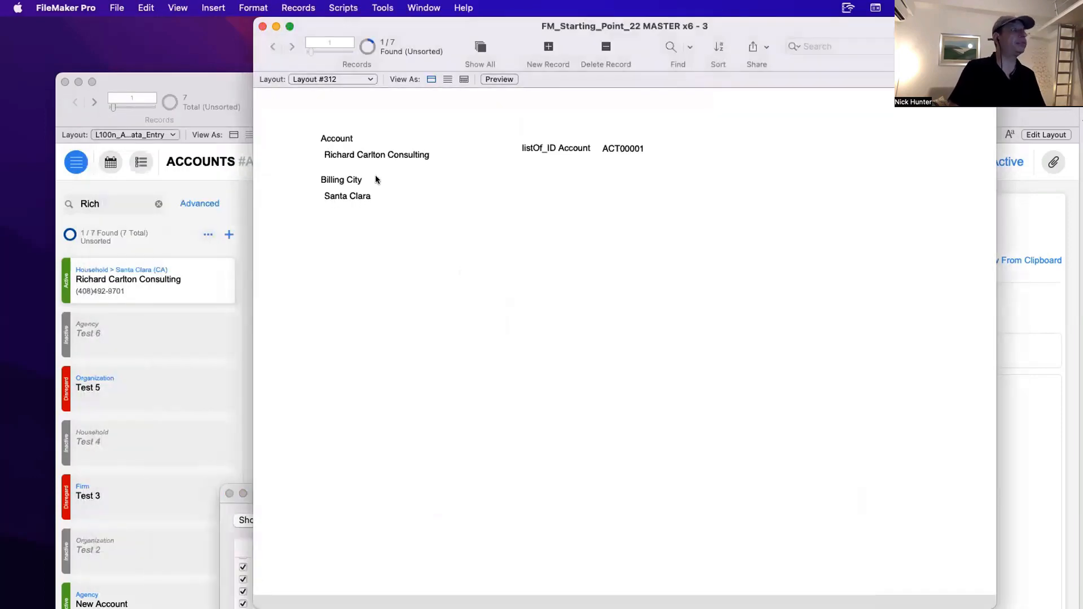
pyautogui.press('super+f')
pyautogui.write('test')
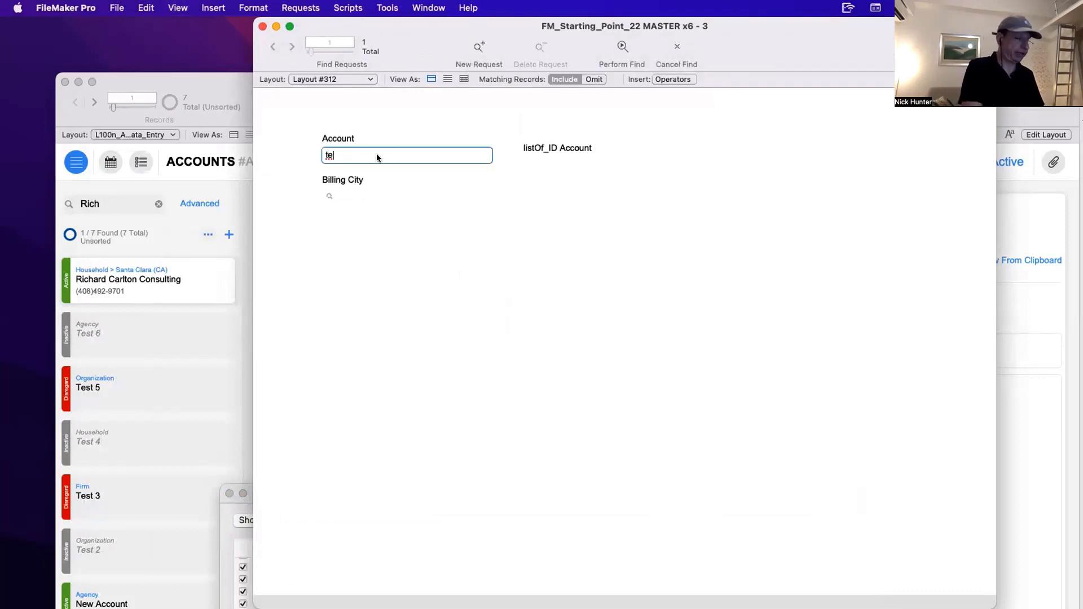
pyautogui.click(621, 46)
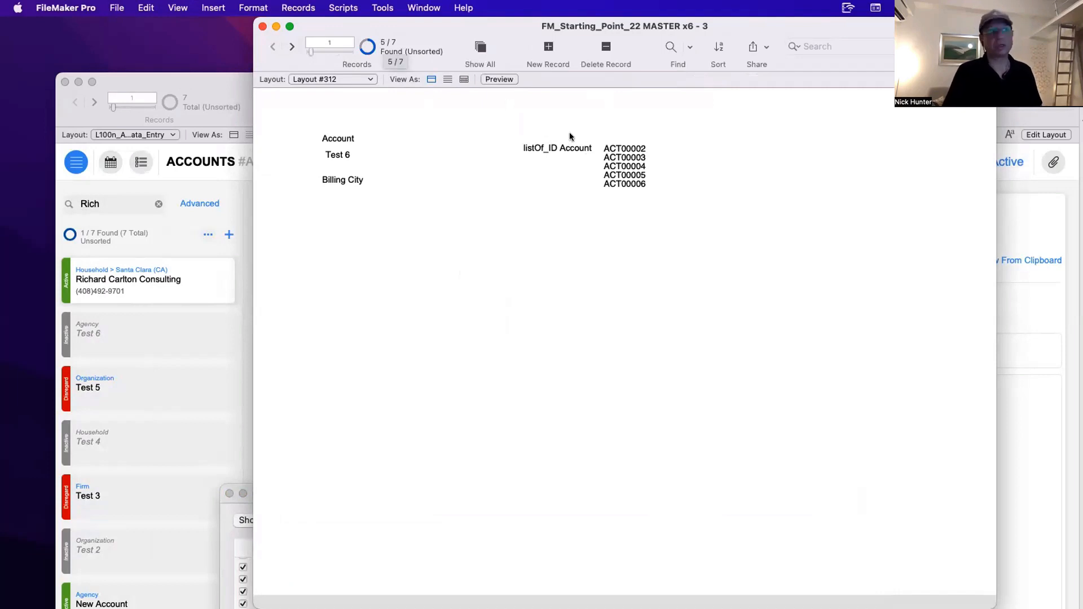
pyautogui.click(618, 160)
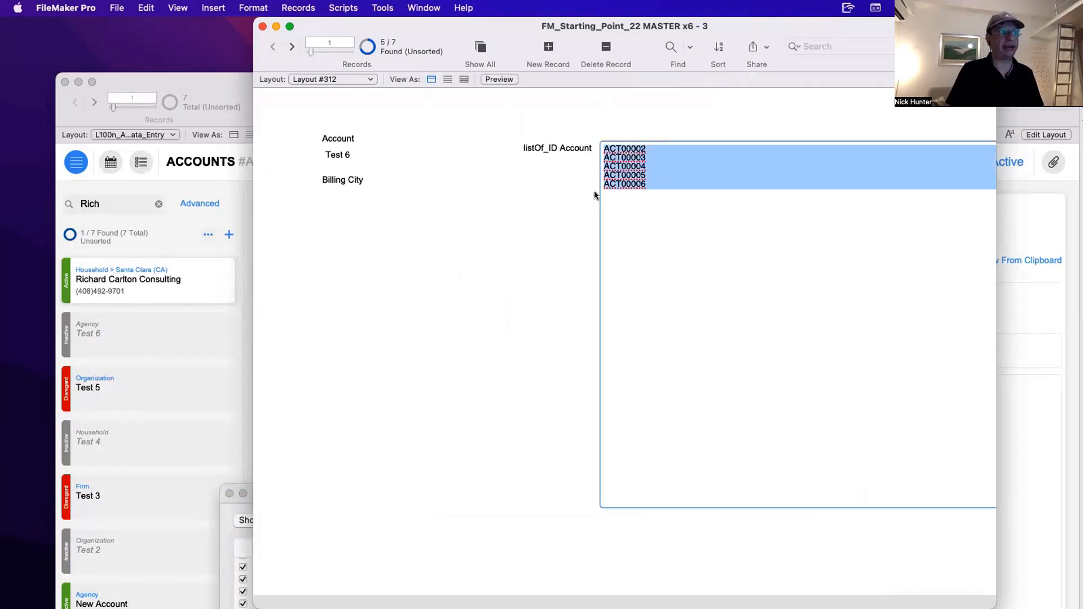
pyautogui.press('Tab')
pyautogui.click(418, 309)
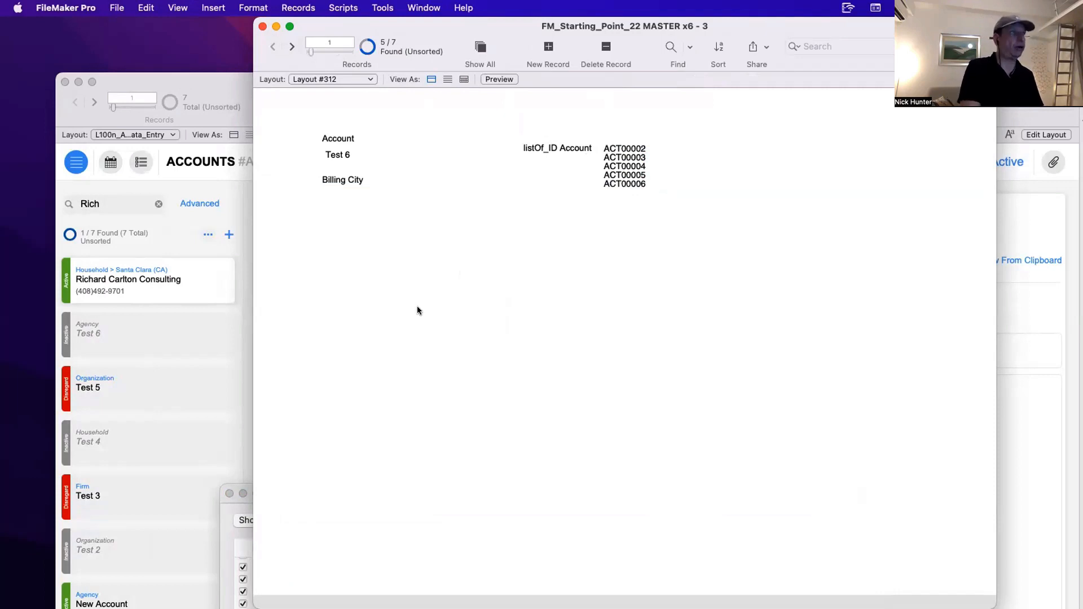
# Omit the first four records from the found set, one after another, keeping only Test 2.
pyautogui.hotkey('ctrl', 'Up')
pyautogui.hotkey('ctrl', 'Up')
pyautogui.hotkey('ctrl', 'Up')
pyautogui.hotkey('ctrl', 'Up')
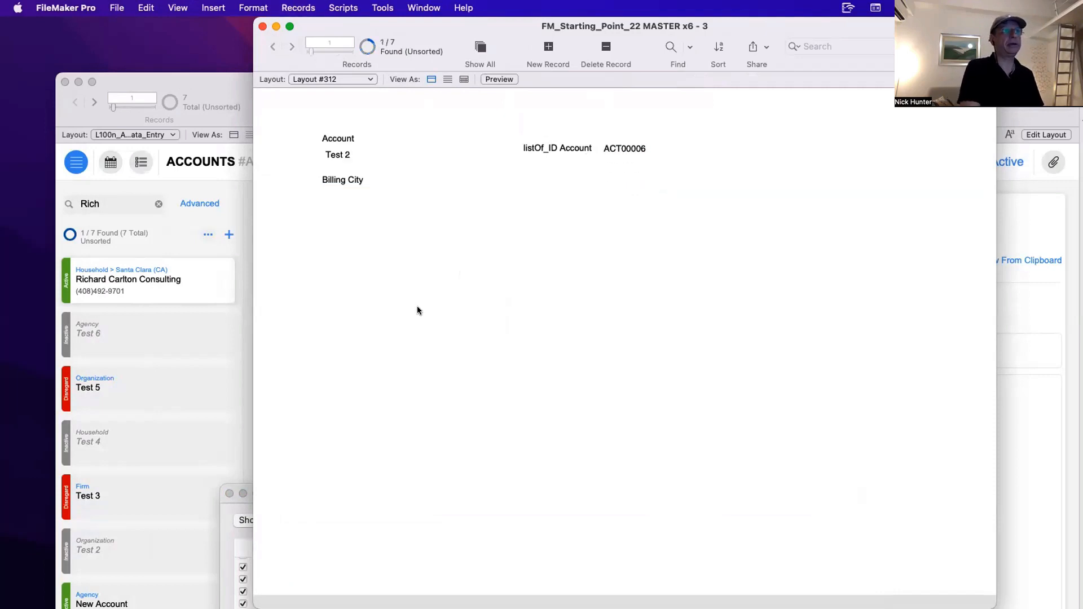
# Omit the last remaining record, show all accounts on Layout #312, and examine the IDs in listOf_ID Account.
pyautogui.press('super+t')
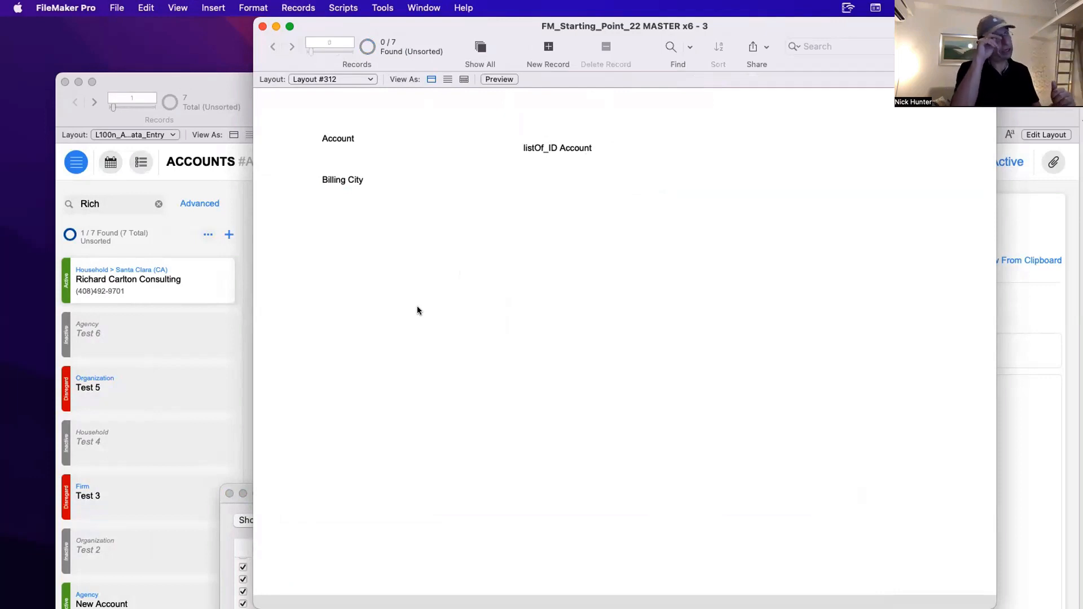
pyautogui.press('super+j')
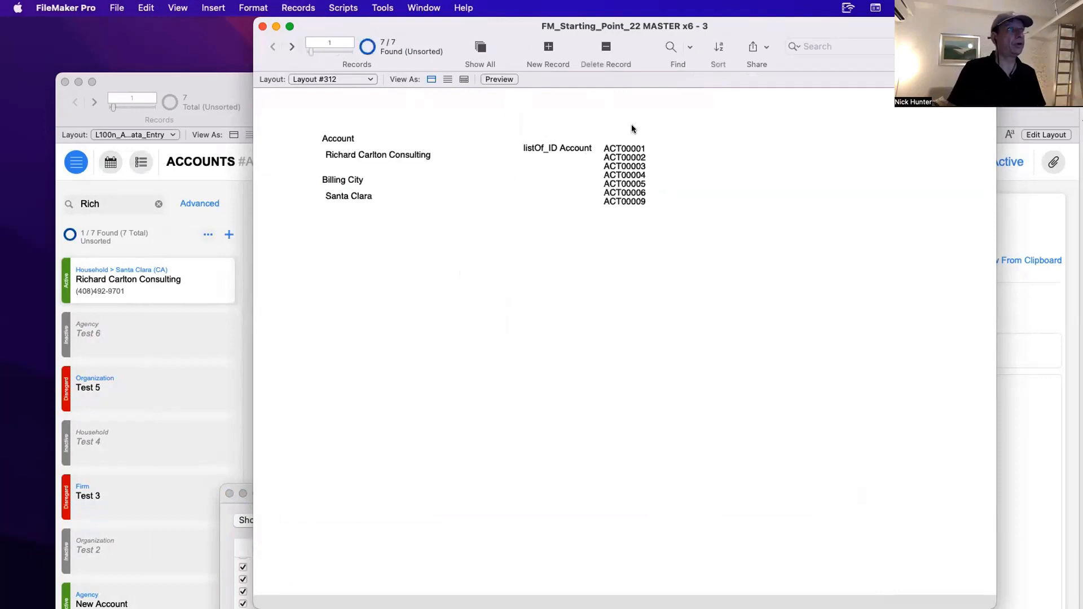
pyautogui.click(645, 185)
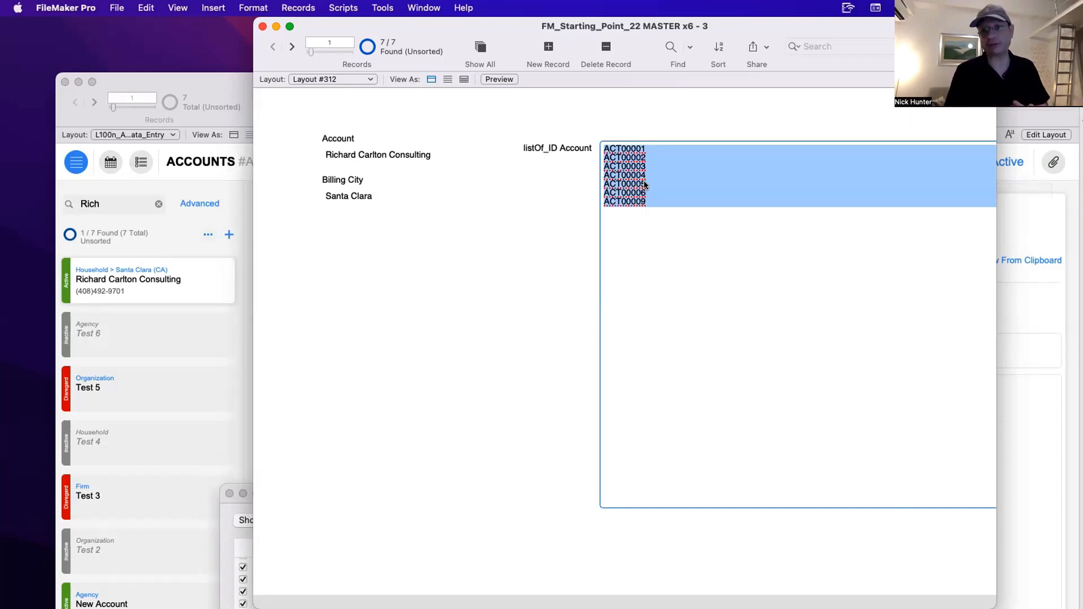
pyautogui.click(543, 249)
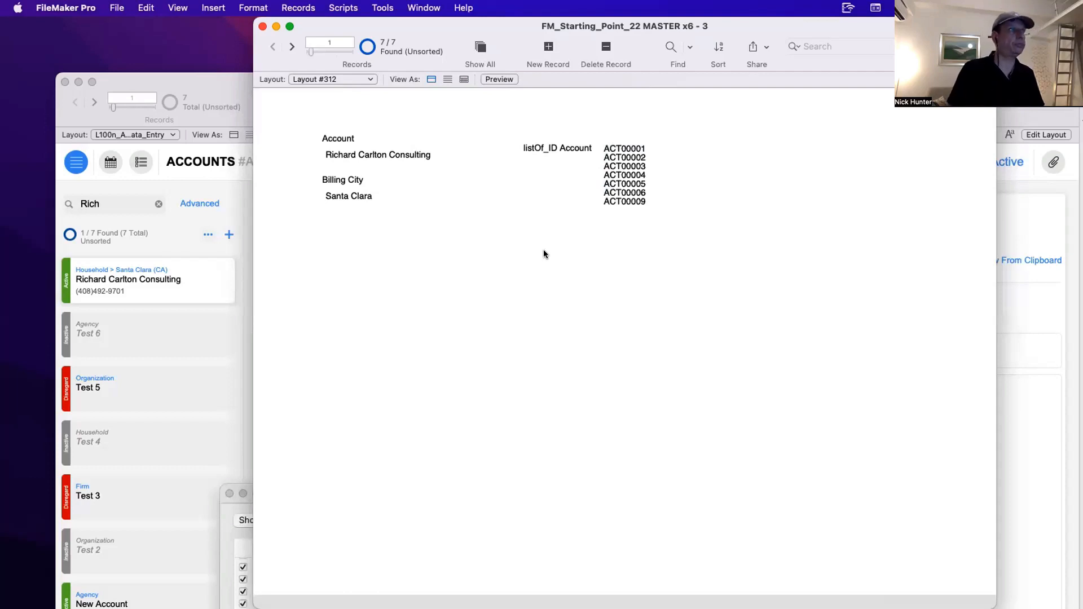
# Sort the records on Layout #312 by Account in ascending order.
pyautogui.press('super+s')
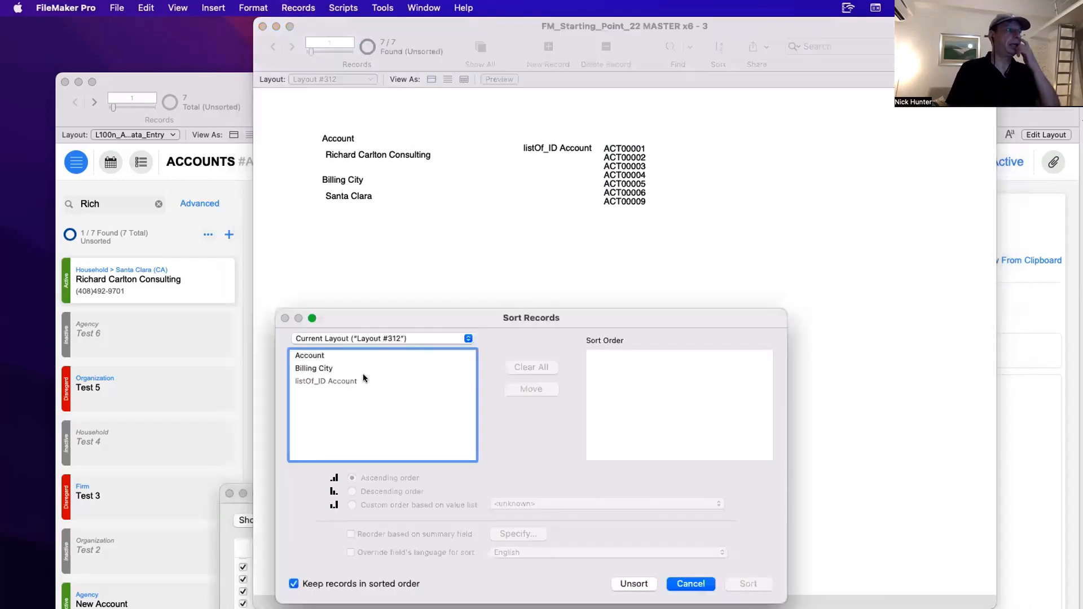
pyautogui.doubleClick(326, 355)
pyautogui.click(748, 584)
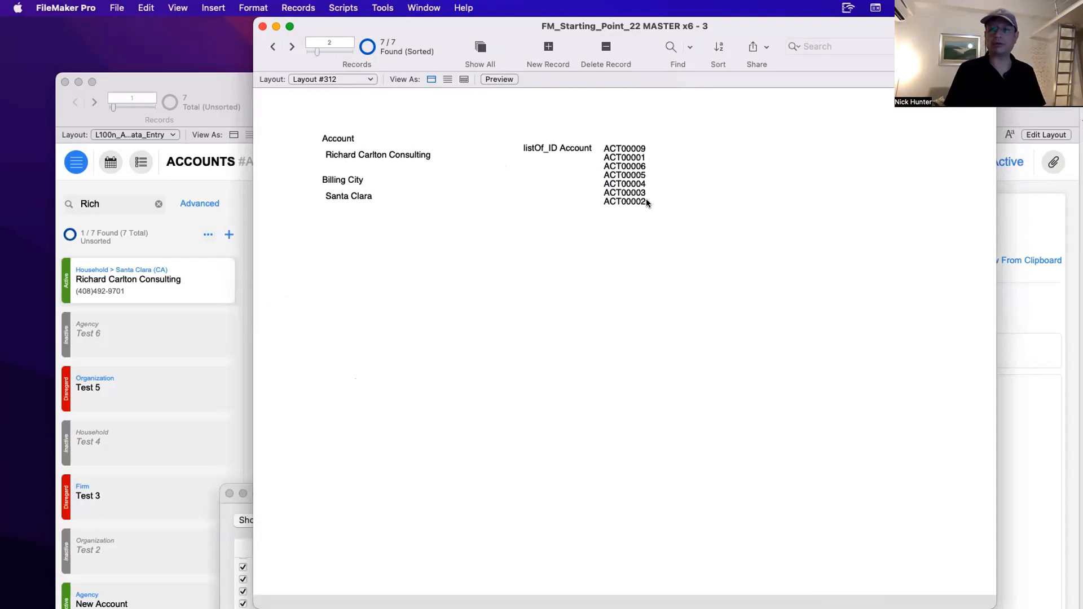
# Replace the sort order with ID_Account from the T01_ACCOUNTS table, ascending, and sort the records.
pyautogui.press('super+s')
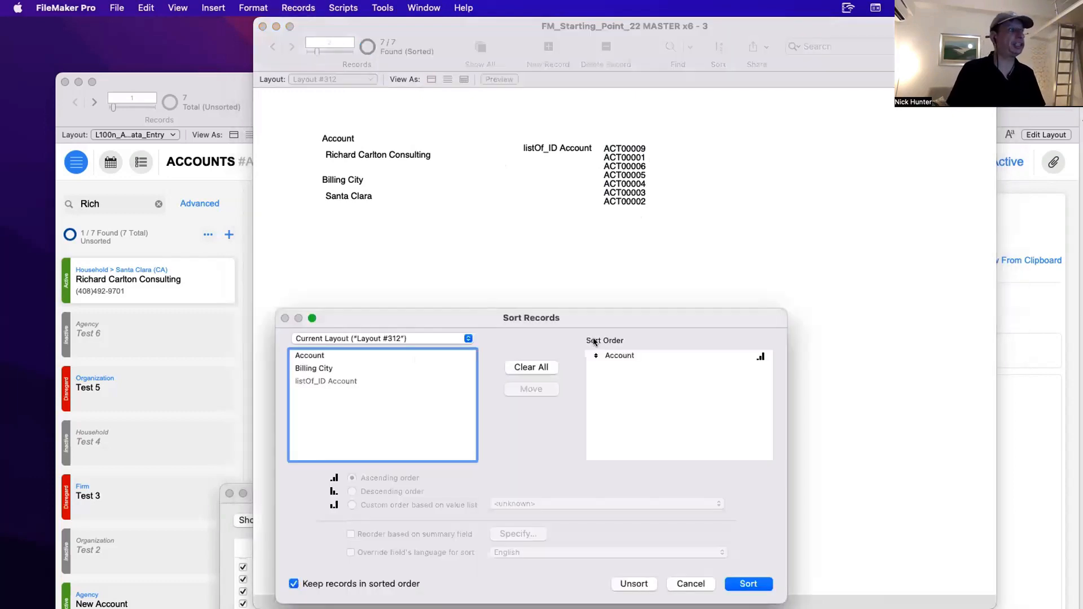
pyautogui.click(630, 355)
pyautogui.click(531, 367)
pyautogui.click(374, 339)
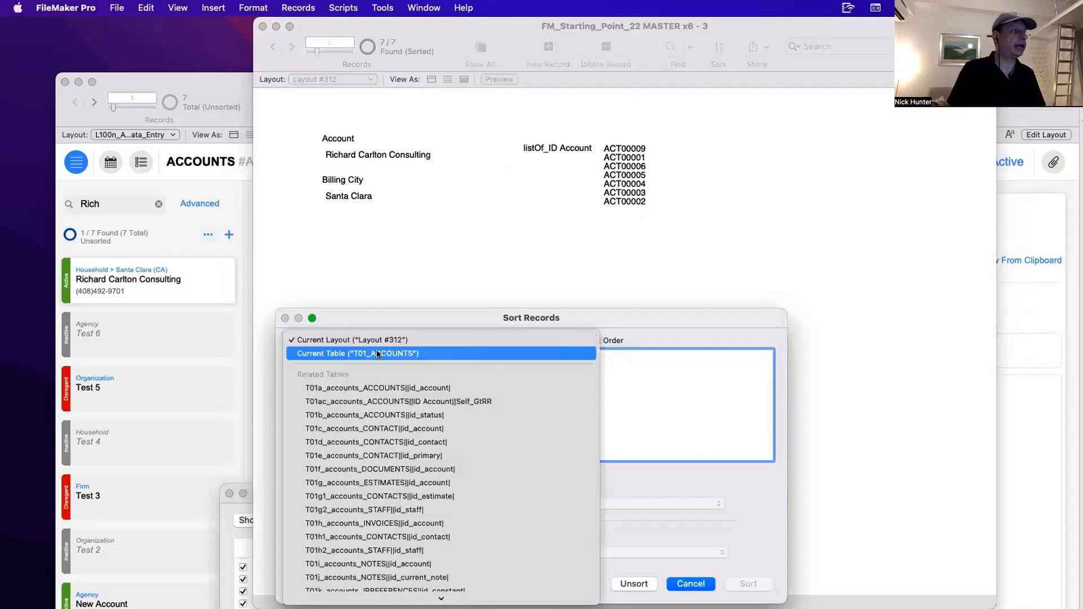
pyautogui.click(374, 354)
pyautogui.click(357, 384)
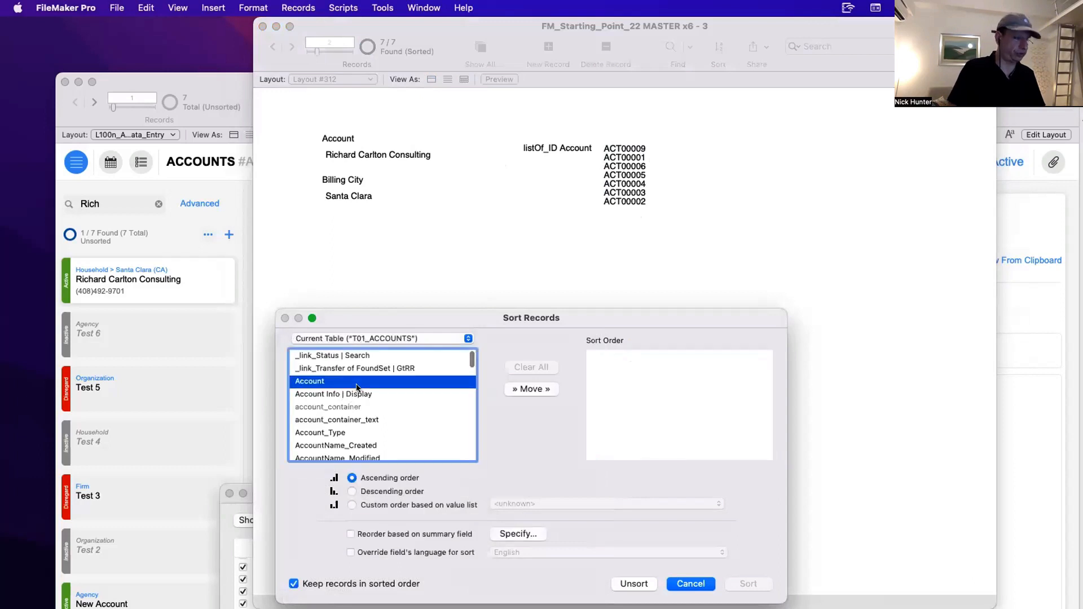
pyautogui.press('Down')
pyautogui.scroll(-5, 358, 394)
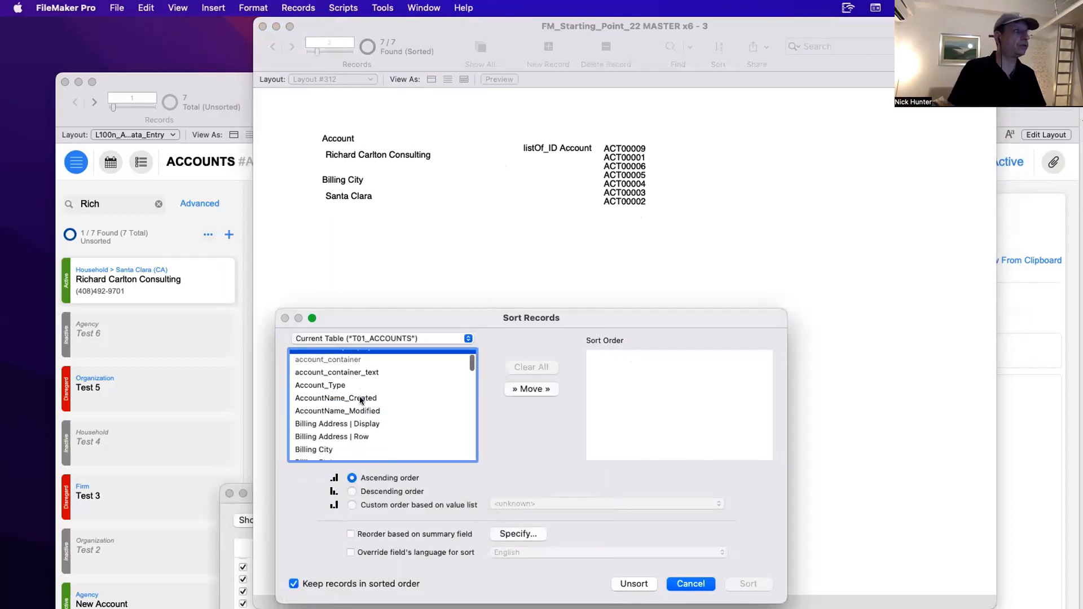
pyautogui.click(360, 399)
pyautogui.press('i')
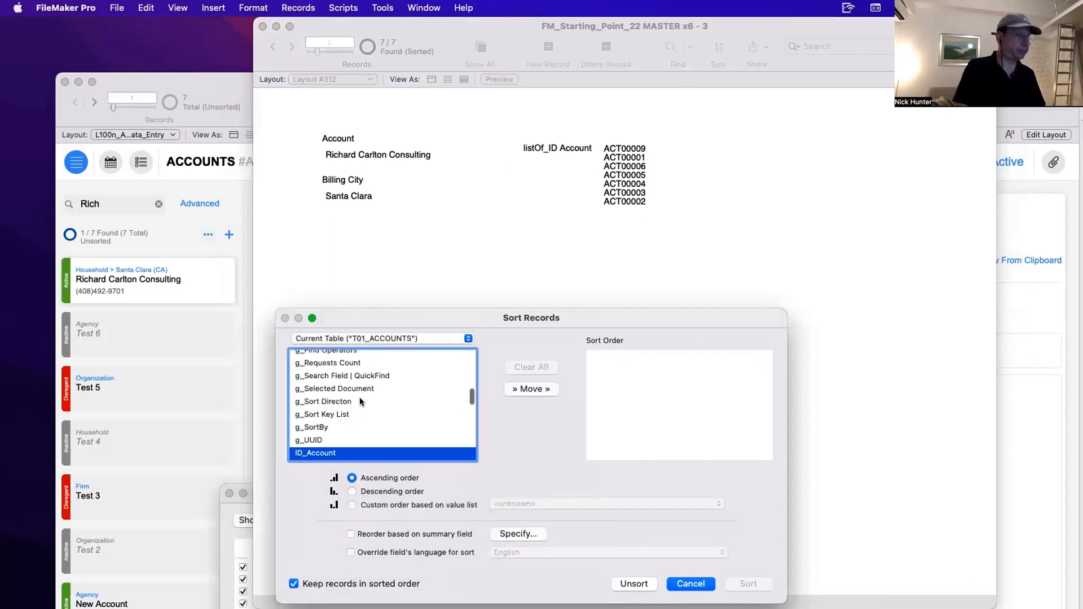
pyautogui.scroll(-2, 355, 408)
pyautogui.doubleClick(331, 406)
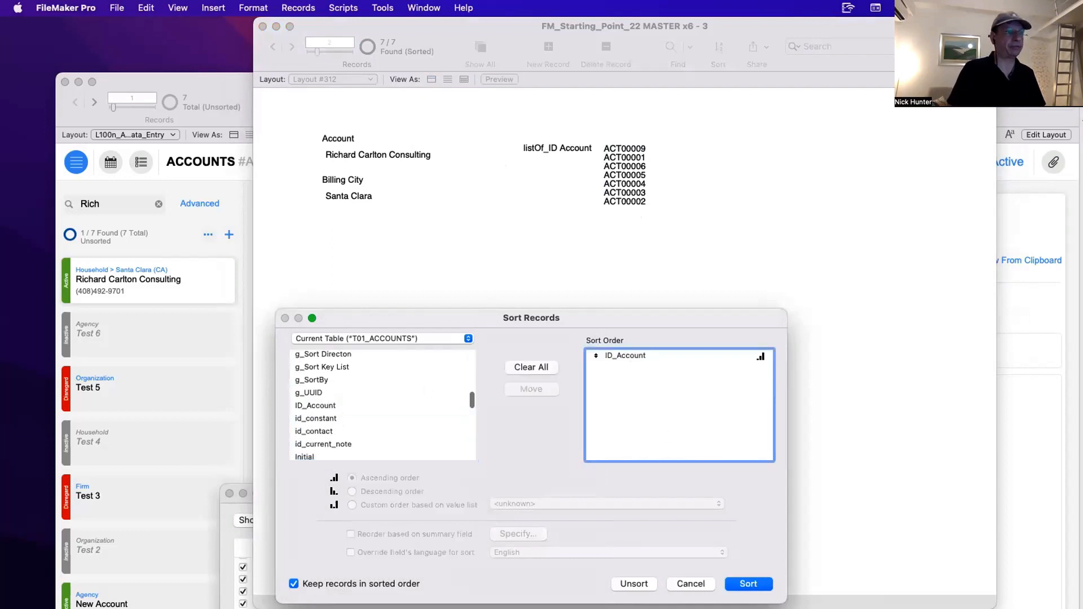
pyautogui.click(748, 584)
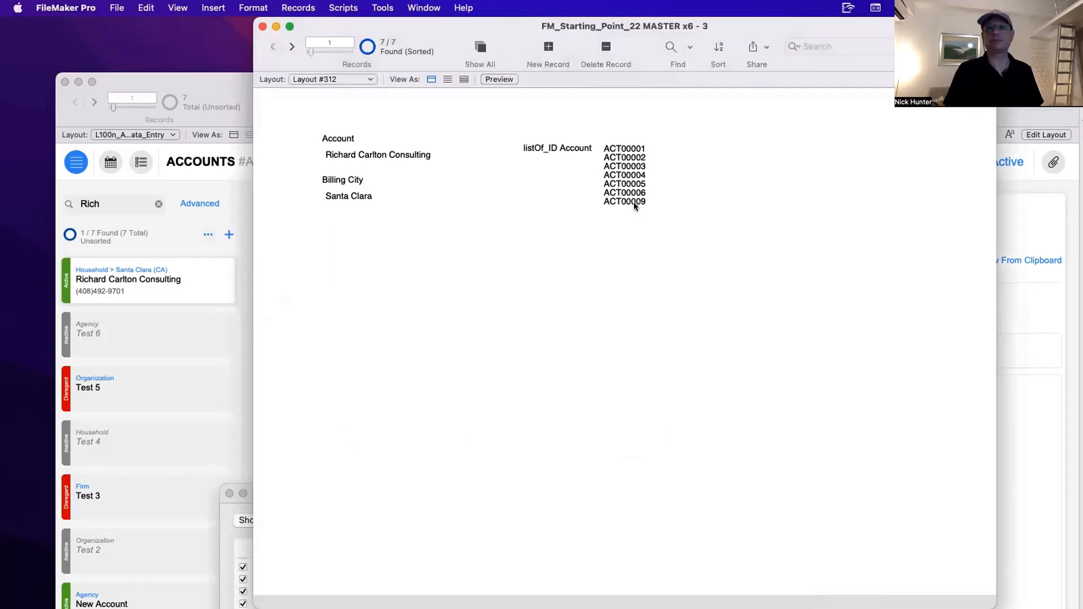
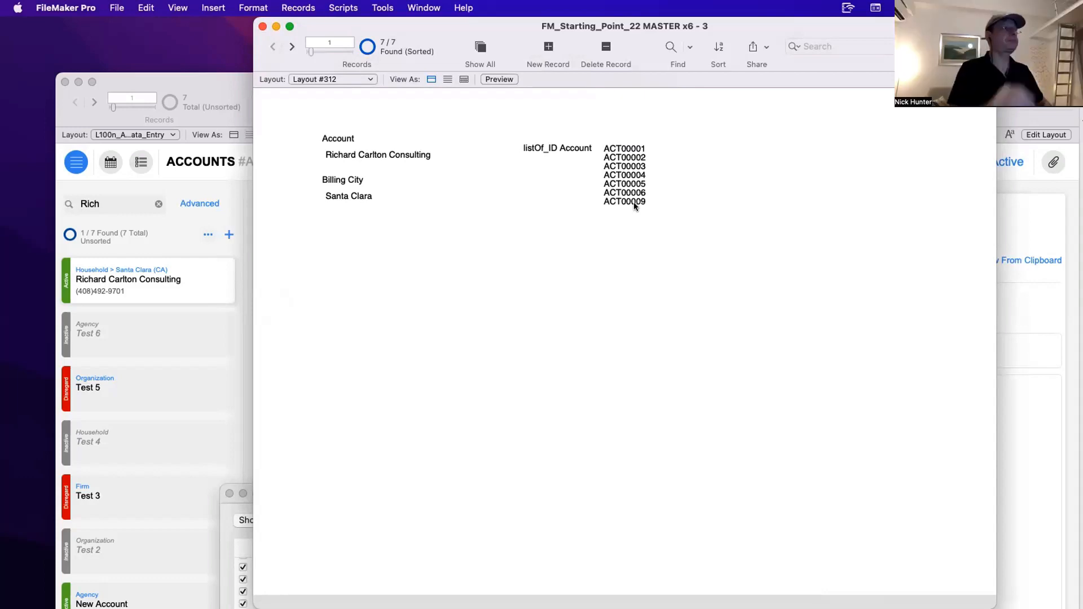
# Move the Layout #312 window out of the way and bring up the Script Workspace.
pyautogui.moveTo(611, 24); pyautogui.dragTo(711, 440)
pyautogui.click(624, 378)
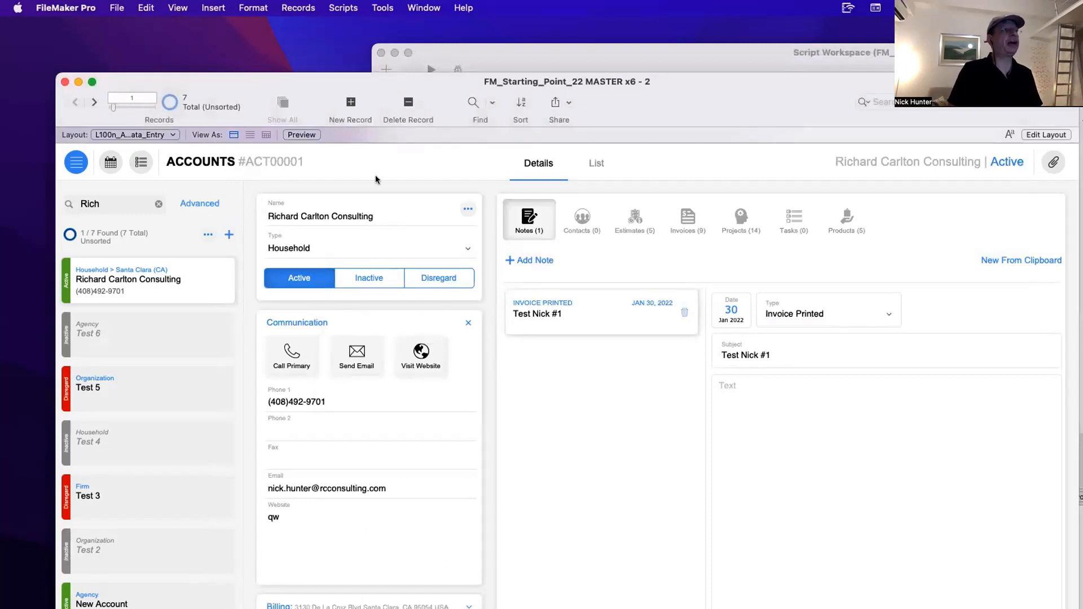
pyautogui.press('super+shift+s')
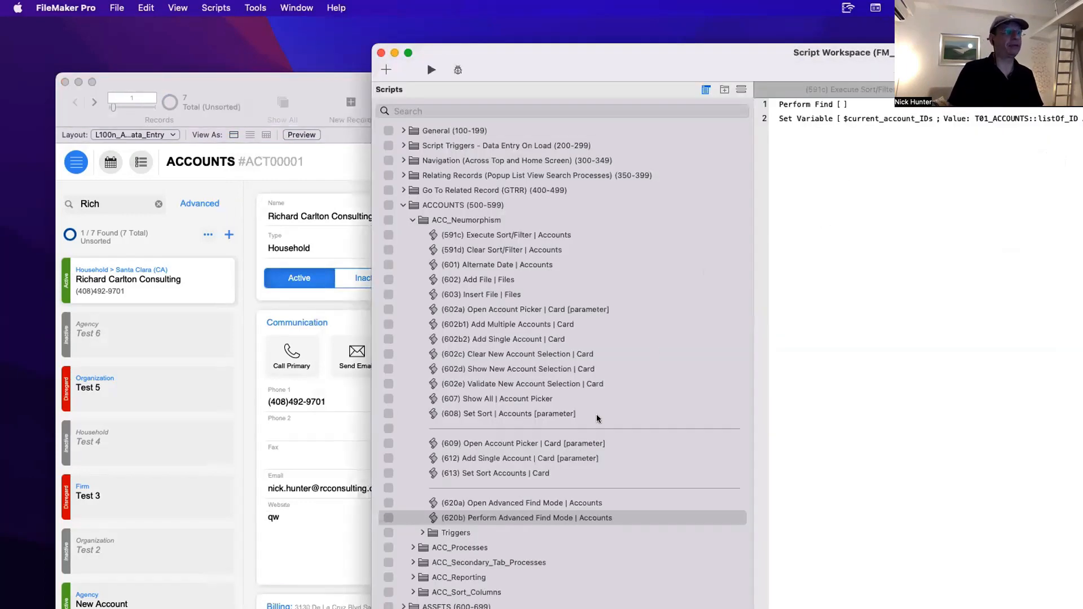
# Try placing Enter Find Mode before New Window in script (620a) Open Advanced Find Mode | Accounts.
pyautogui.click(536, 504)
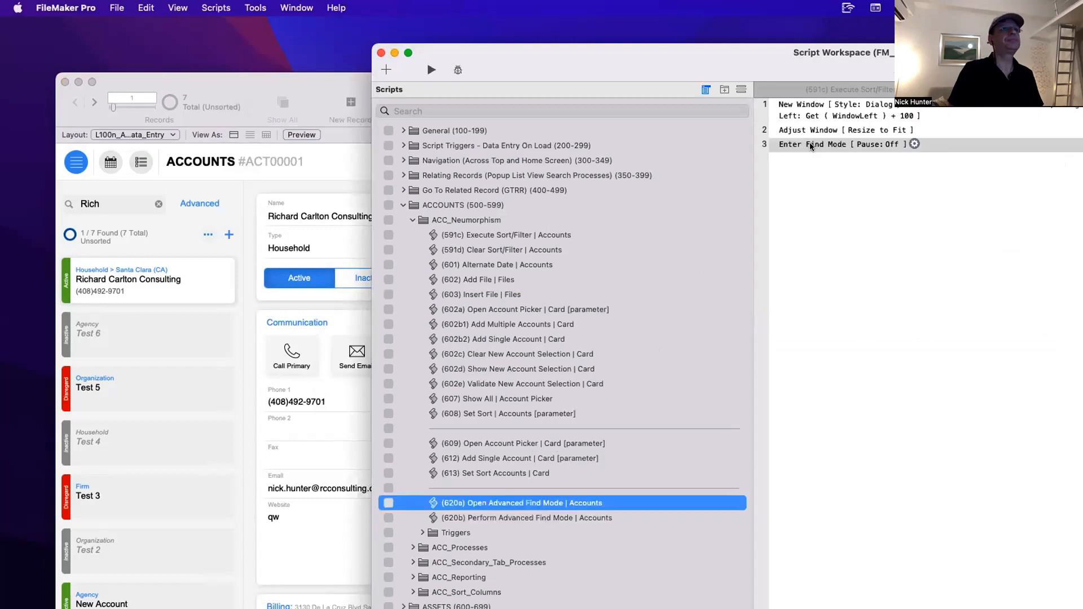
pyautogui.click(825, 110)
pyautogui.moveTo(826, 99); pyautogui.dragTo(826, 100)
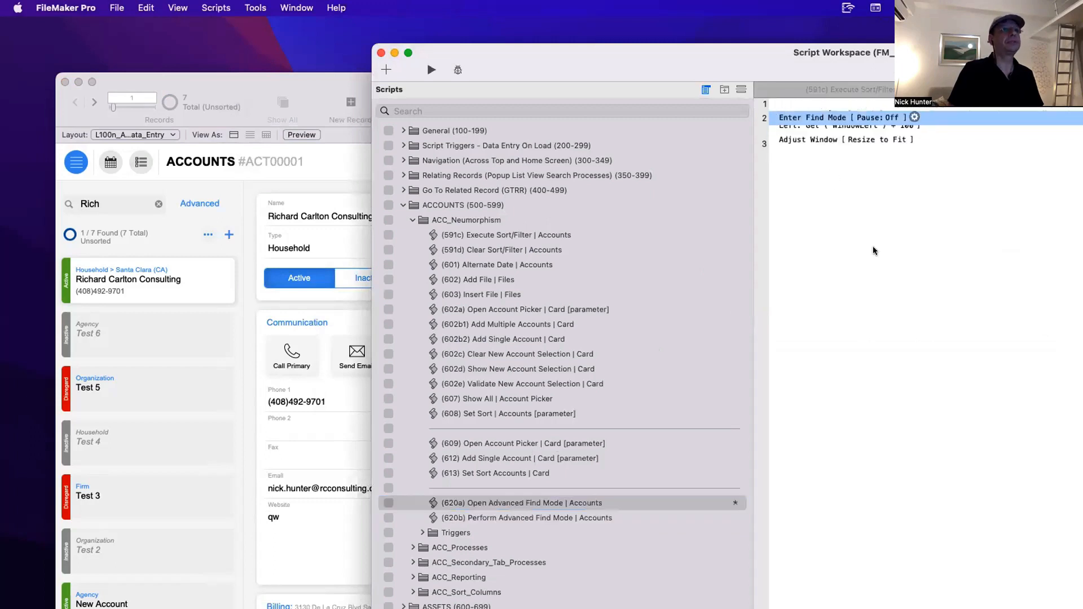
pyautogui.press('super+r')
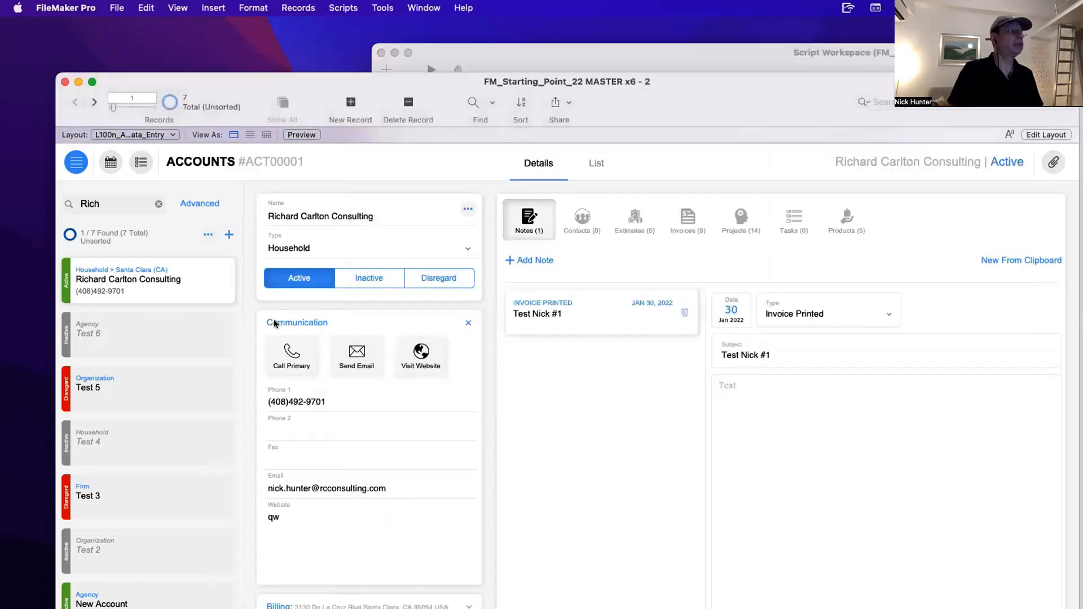
# Test the advanced account search with the reordered script, close its dialog window, and cancel the find in ACCOUNTS.
pyautogui.click(209, 204)
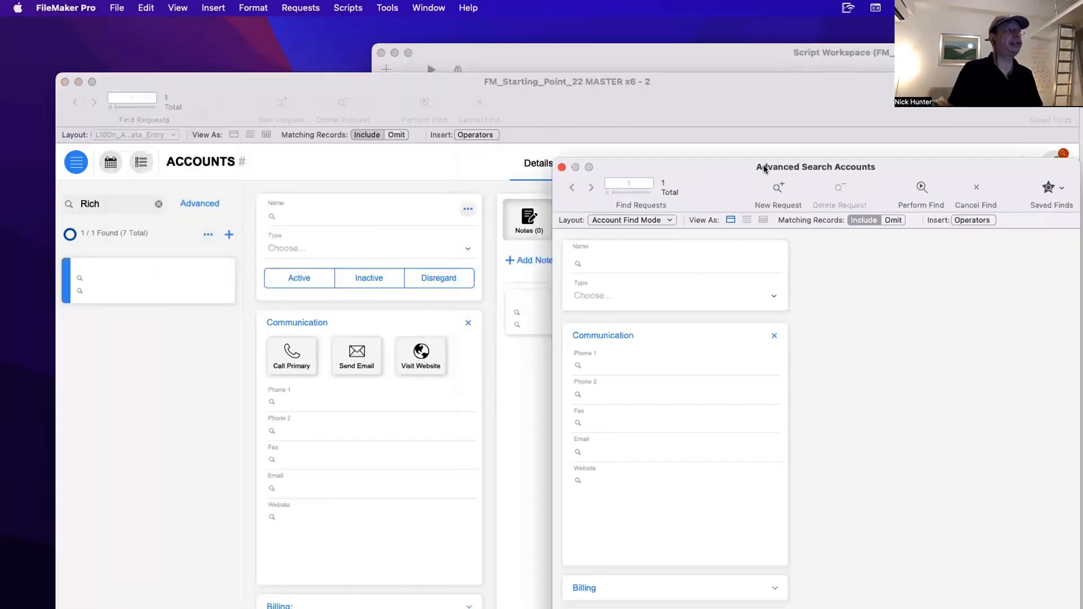
pyautogui.moveTo(765, 169); pyautogui.dragTo(767, 172)
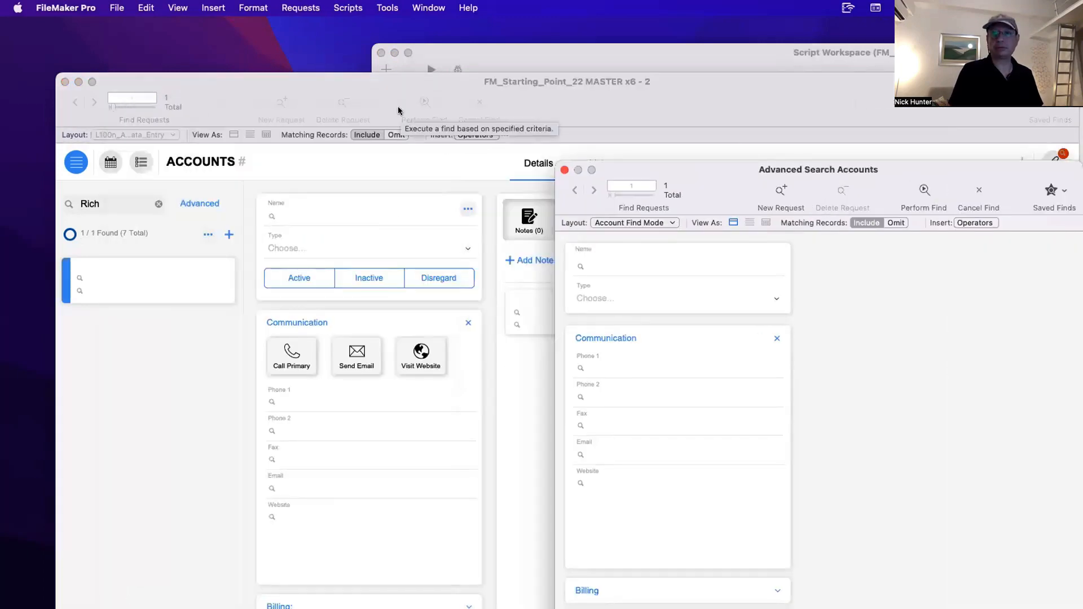
pyautogui.click(564, 170)
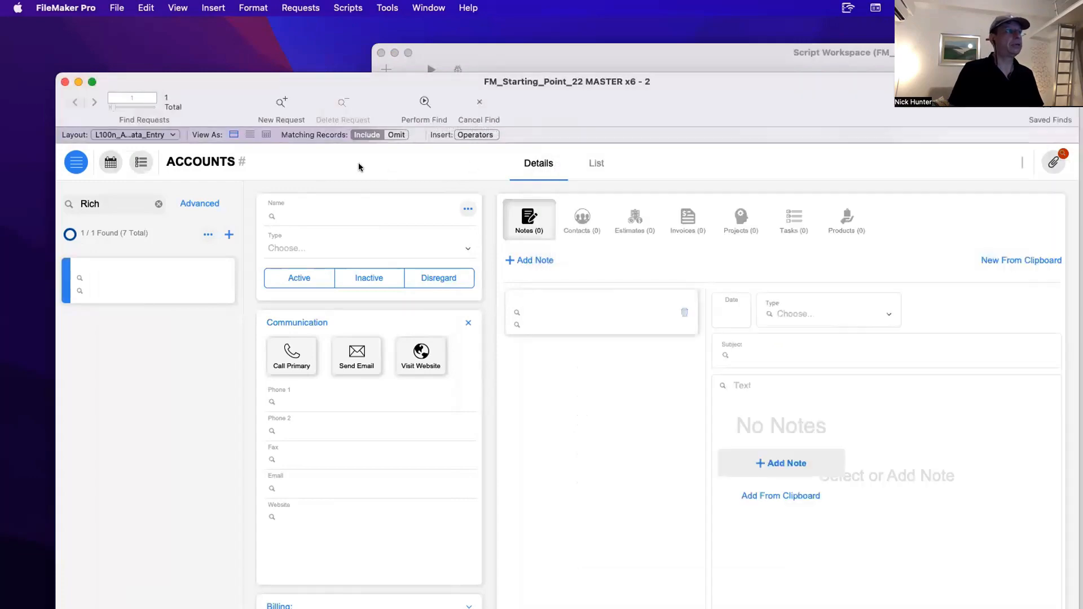
pyautogui.click(479, 104)
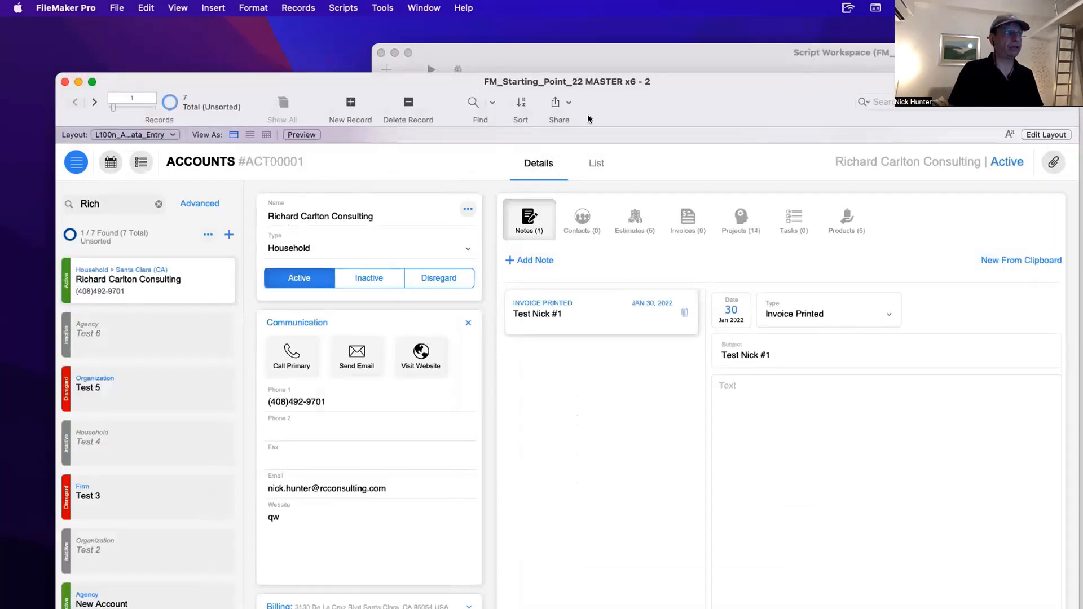
# Shift the ACCOUNTS window aside, move Enter Find Mode back below Adjust Window in script (620a), and save the script.
pyautogui.moveTo(663, 92); pyautogui.dragTo(706, 103)
pyautogui.click(759, 63)
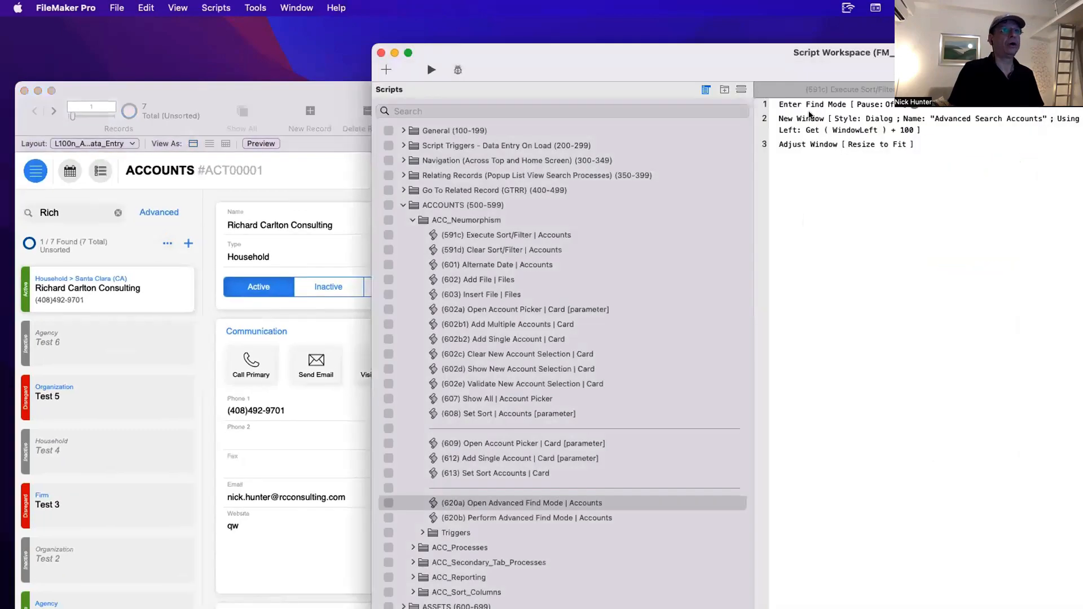
pyautogui.click(798, 106)
pyautogui.moveTo(794, 106); pyautogui.dragTo(789, 150)
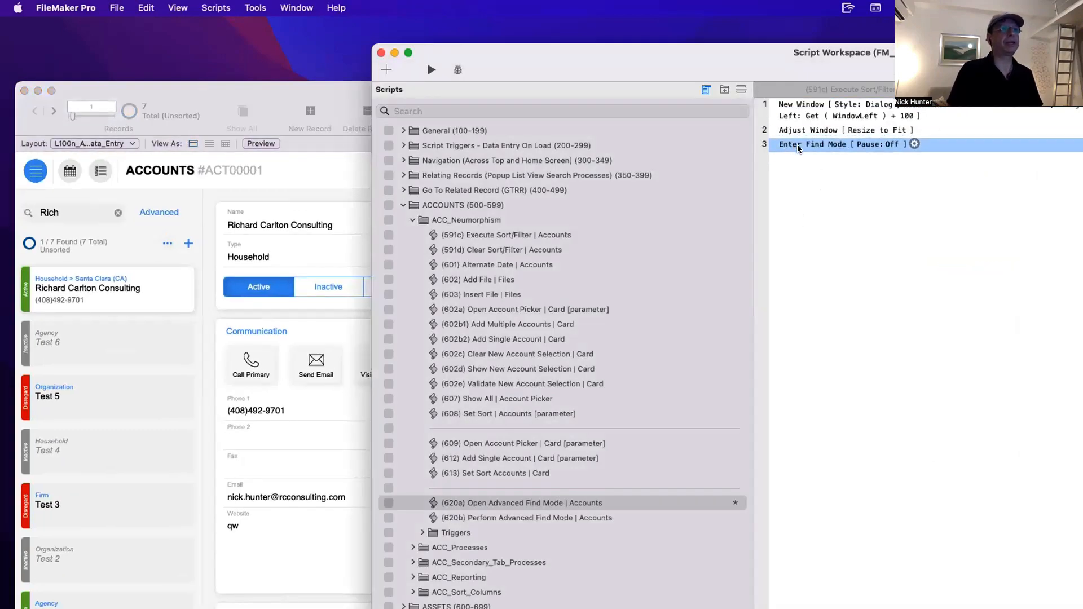
pyautogui.click(798, 104)
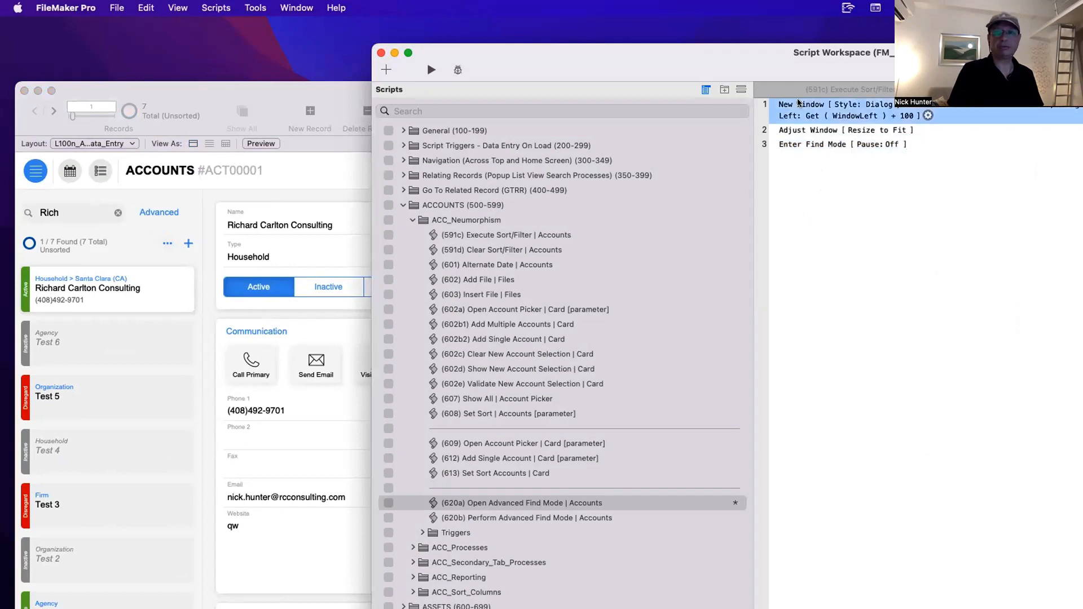
pyautogui.keyDown('shift'); pyautogui.click(807, 130); pyautogui.keyUp('shift')
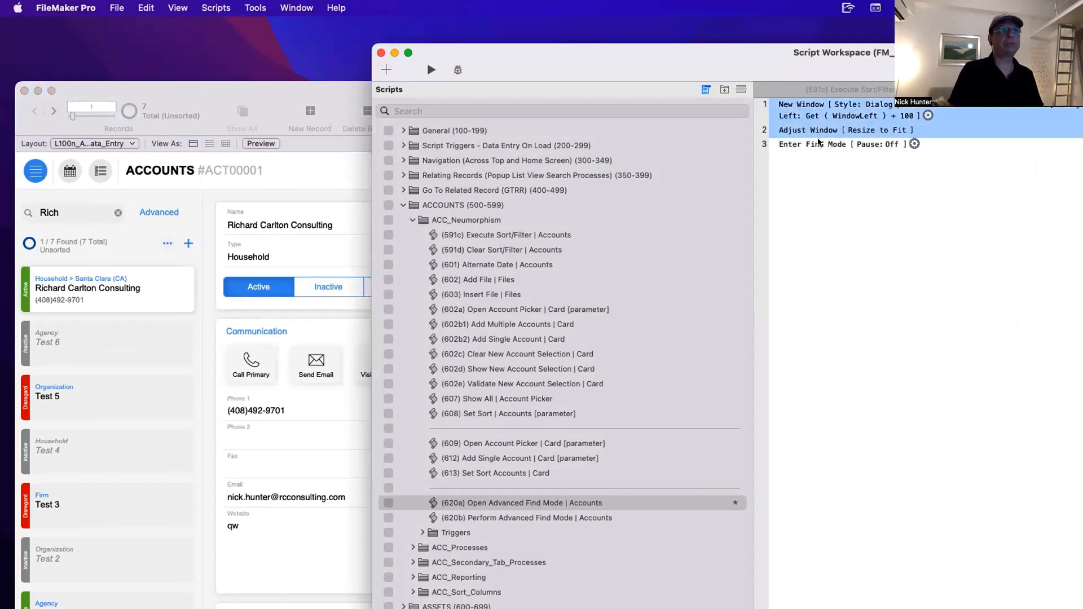
pyautogui.click(818, 145)
pyautogui.press('super+s')
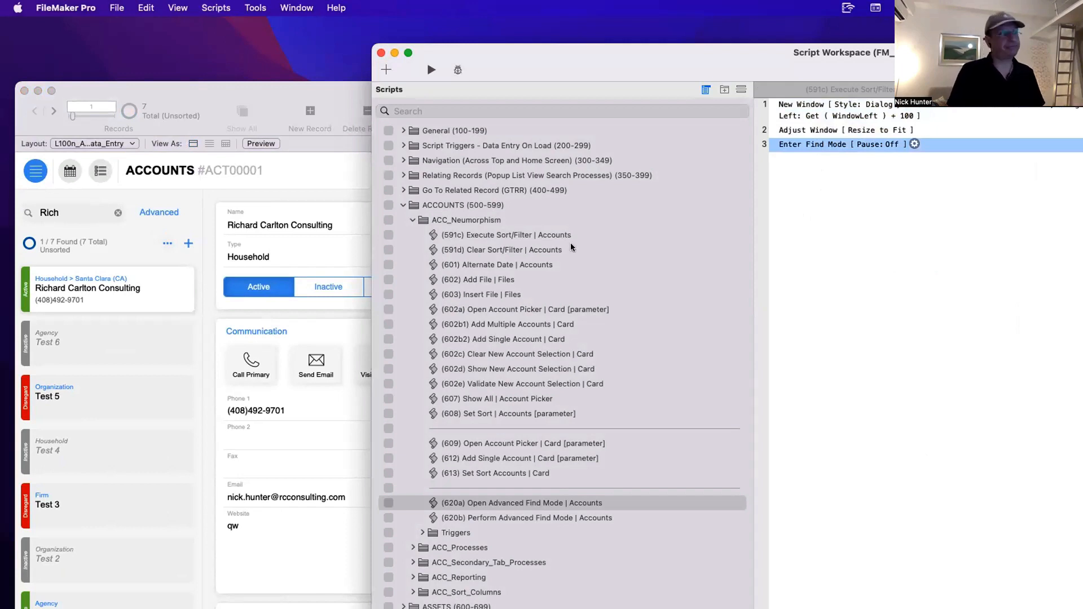
# Bring the ACCOUNTS window forward, move it higher, and launch the advanced account search with the Script Debugger enabled.
pyautogui.click(251, 220)
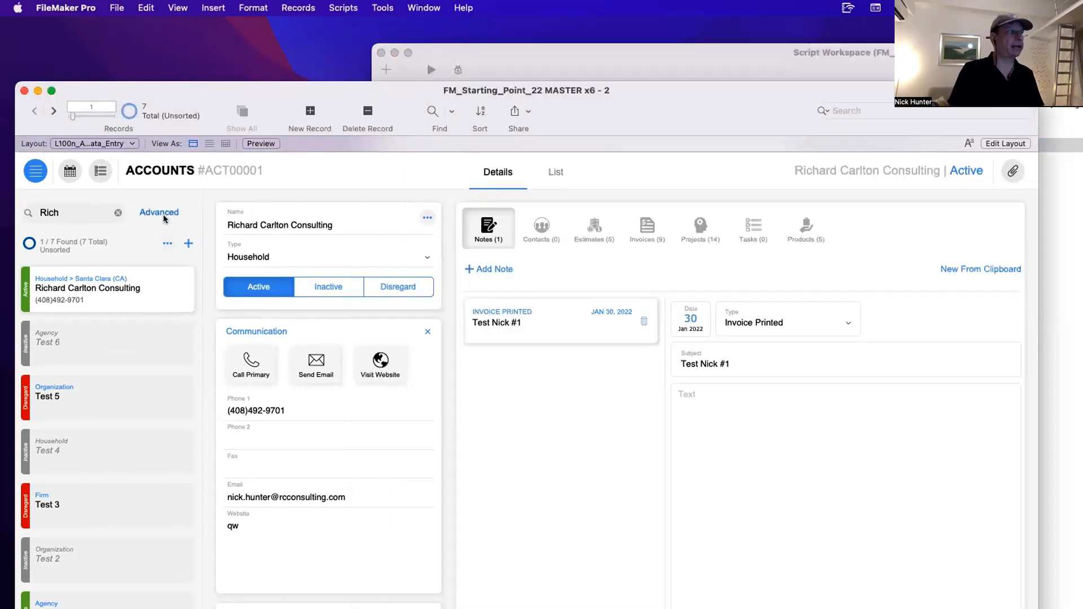
pyautogui.click(163, 217)
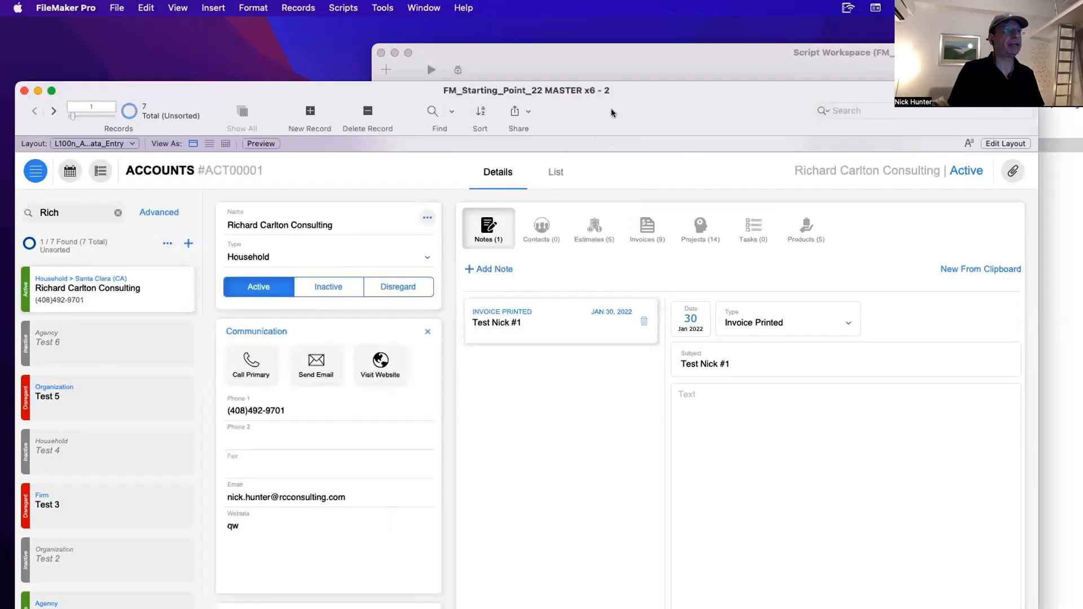
pyautogui.moveTo(611, 113); pyautogui.dragTo(611, 62)
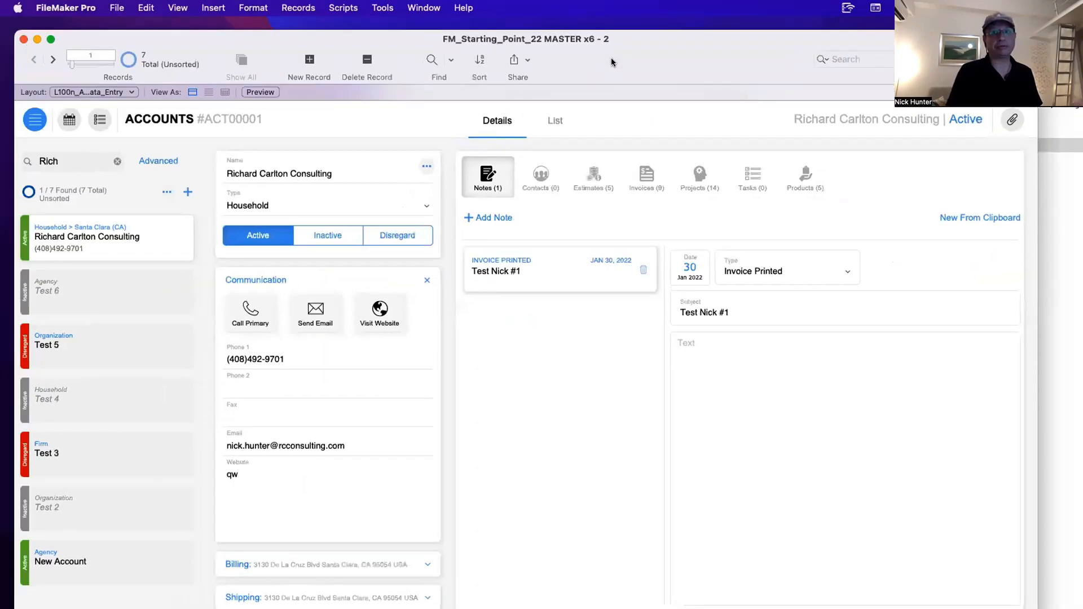
pyautogui.moveTo(610, 57); pyautogui.dragTo(614, 61)
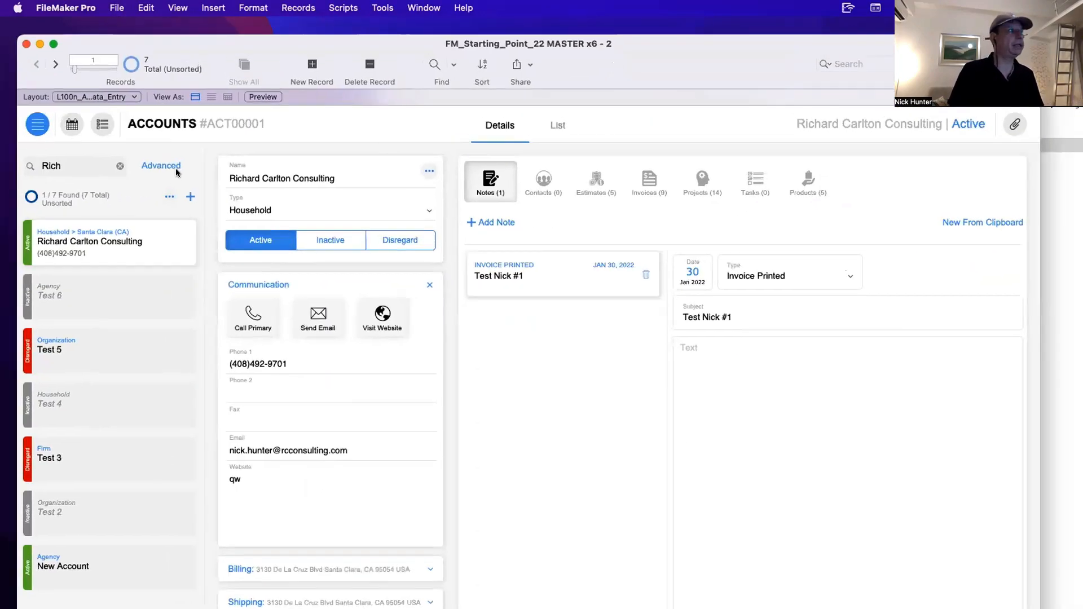
pyautogui.click(389, 8)
pyautogui.click(395, 28)
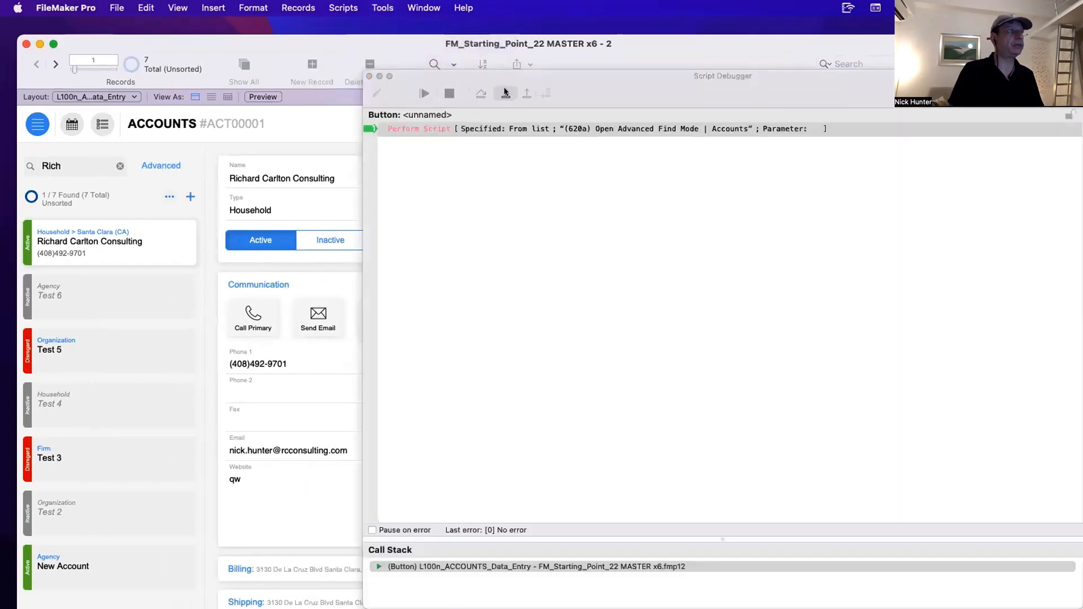
# Step through script (620a) Open Advanced Find Mode | Accounts in the debugger, closing the debugger and the search dialog at the end.
pyautogui.click(504, 92)
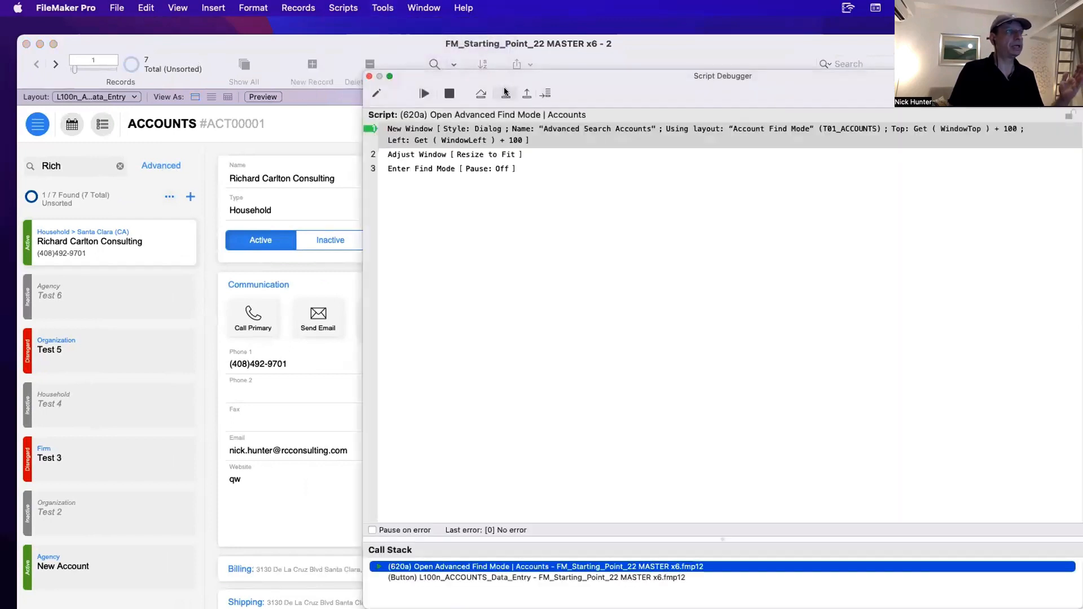
pyautogui.click(505, 92)
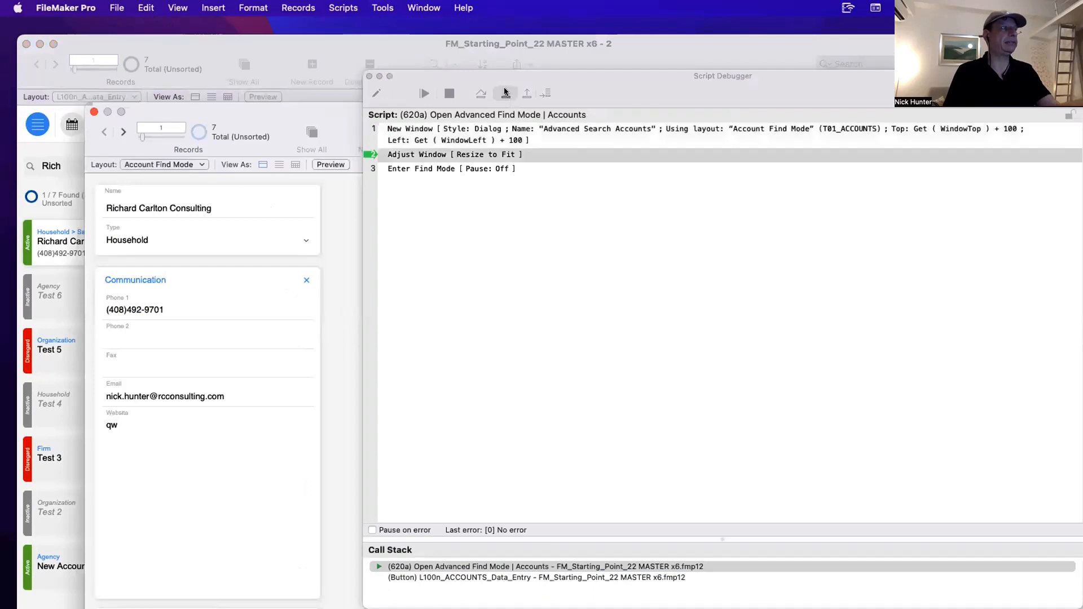
pyautogui.click(504, 92)
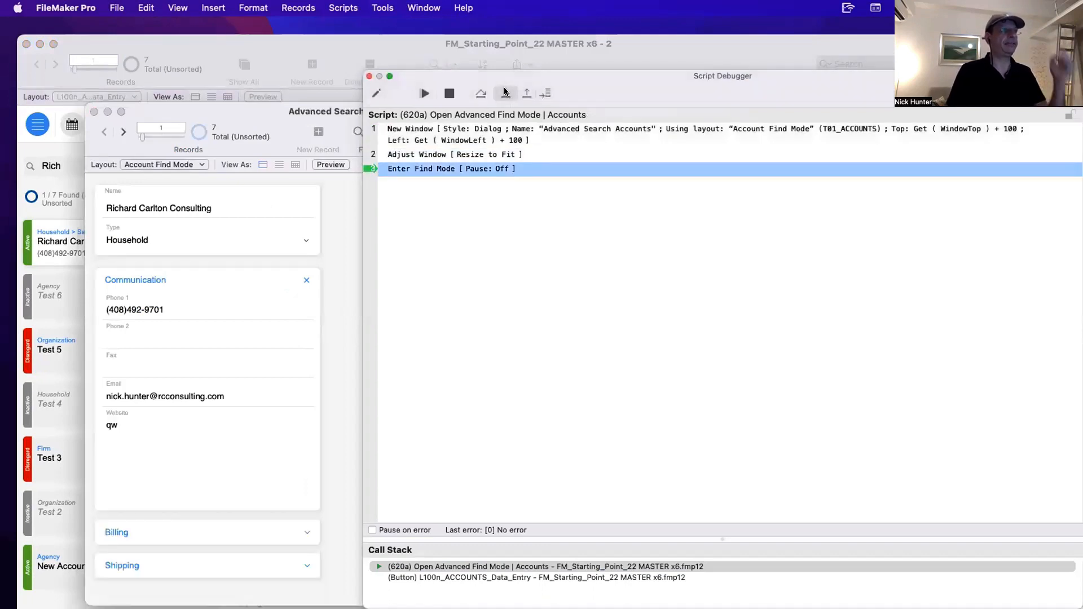
pyautogui.click(505, 92)
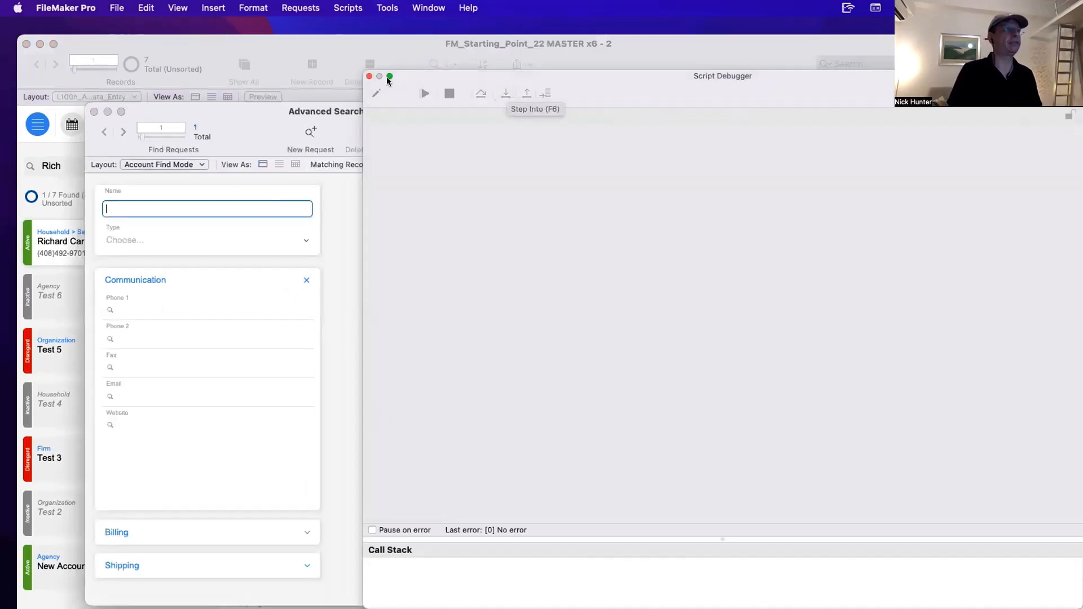
pyautogui.click(368, 77)
pyautogui.press('super+w')
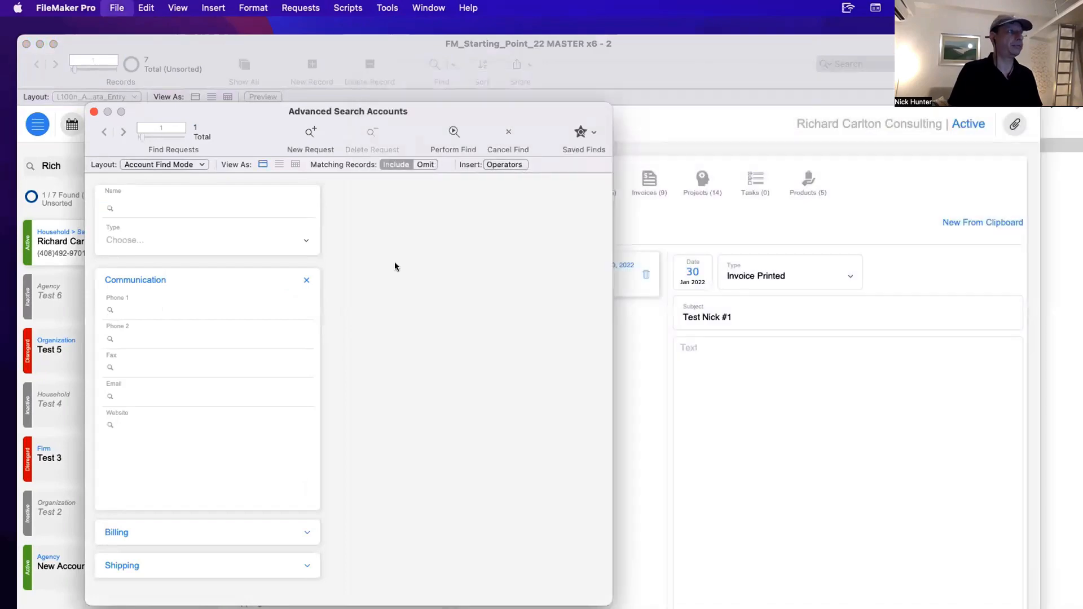
# Open script (620b) Perform Advanced Find Mode | Accounts in the Script Workspace and shift the window to reveal its full steps.
pyautogui.press('super+shift+s')
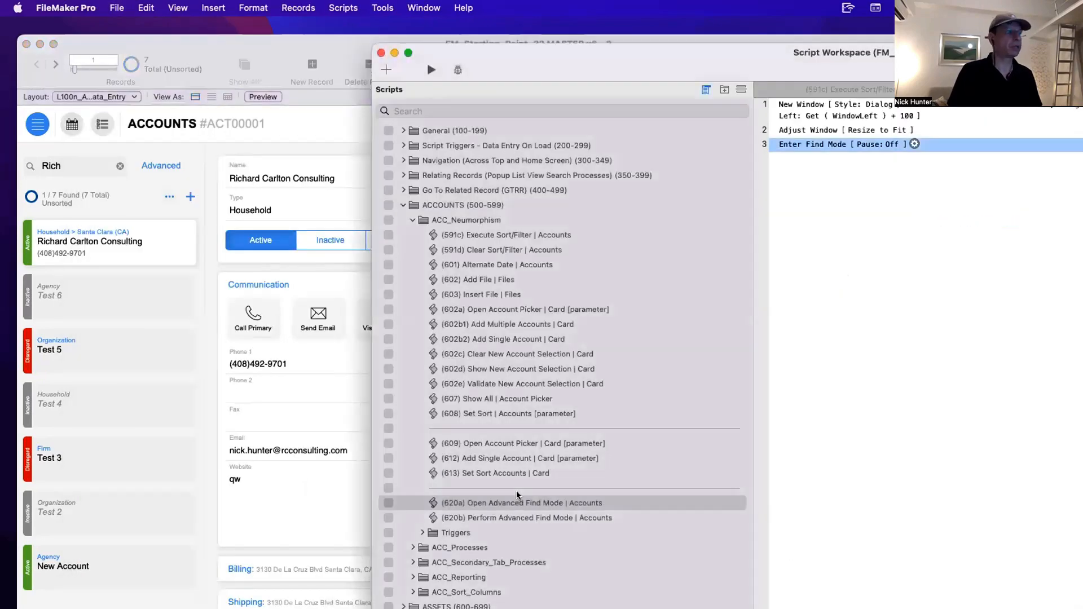
pyautogui.click(523, 517)
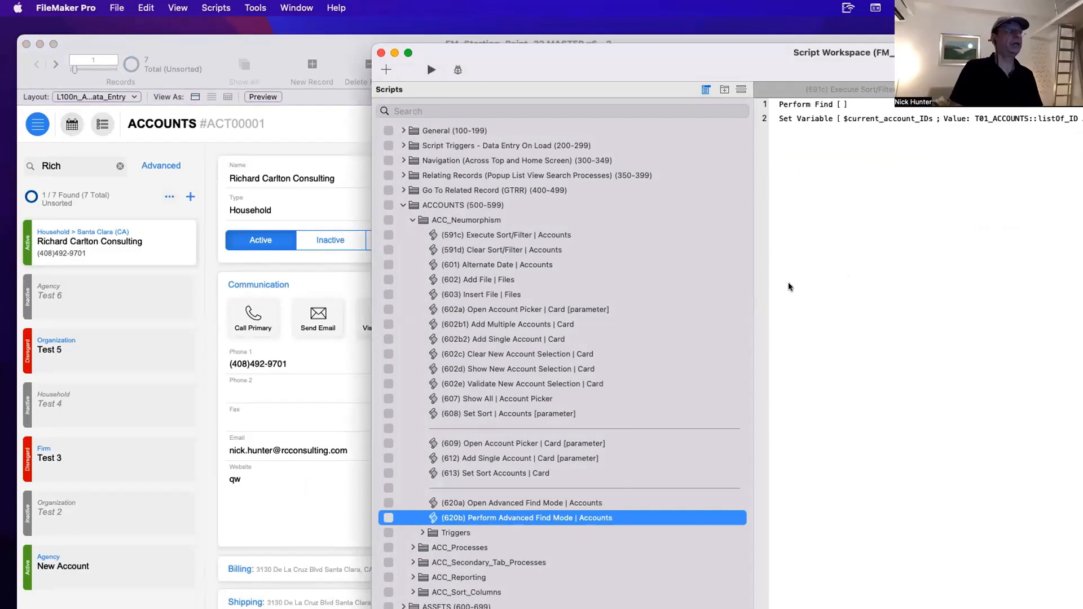
pyautogui.moveTo(784, 76); pyautogui.dragTo(608, 84)
pyautogui.click(728, 128)
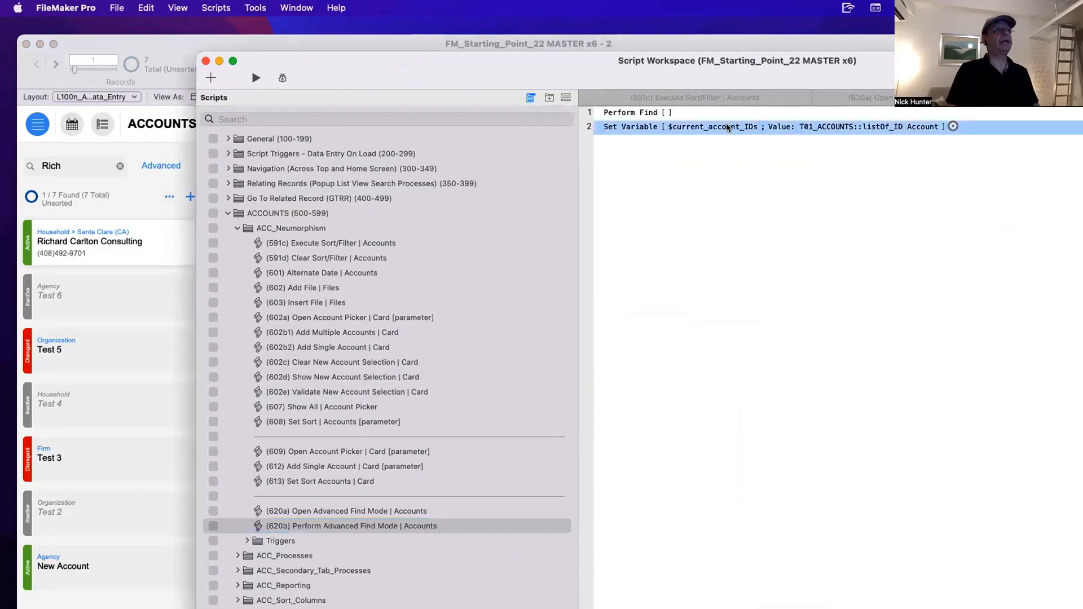
pyautogui.click(633, 114)
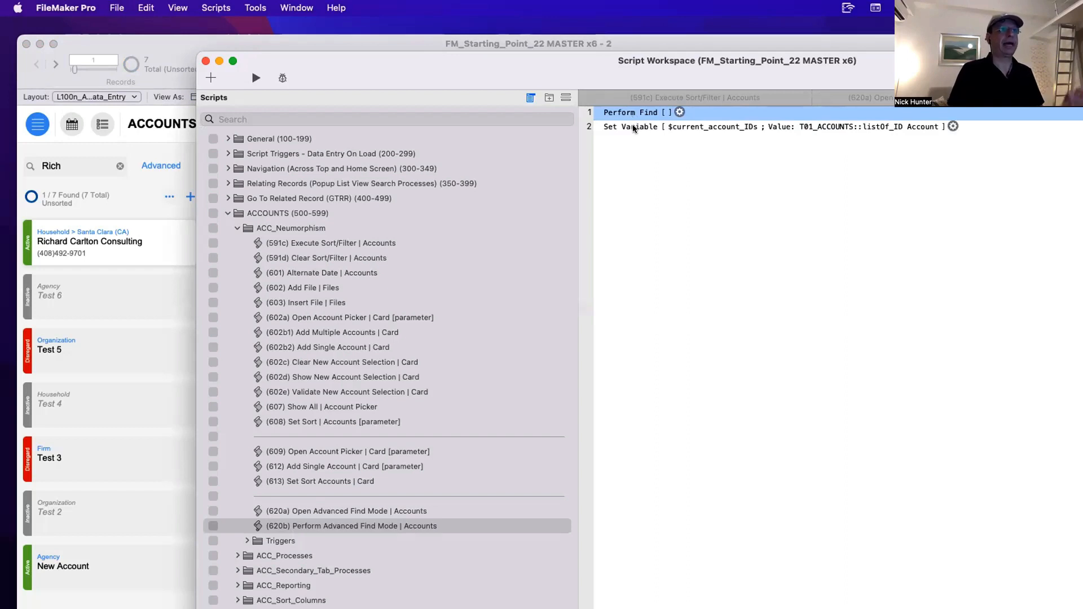
# Add a Close Window [Current Window] step after the Set Variable step in script (620b).
pyautogui.click(634, 129)
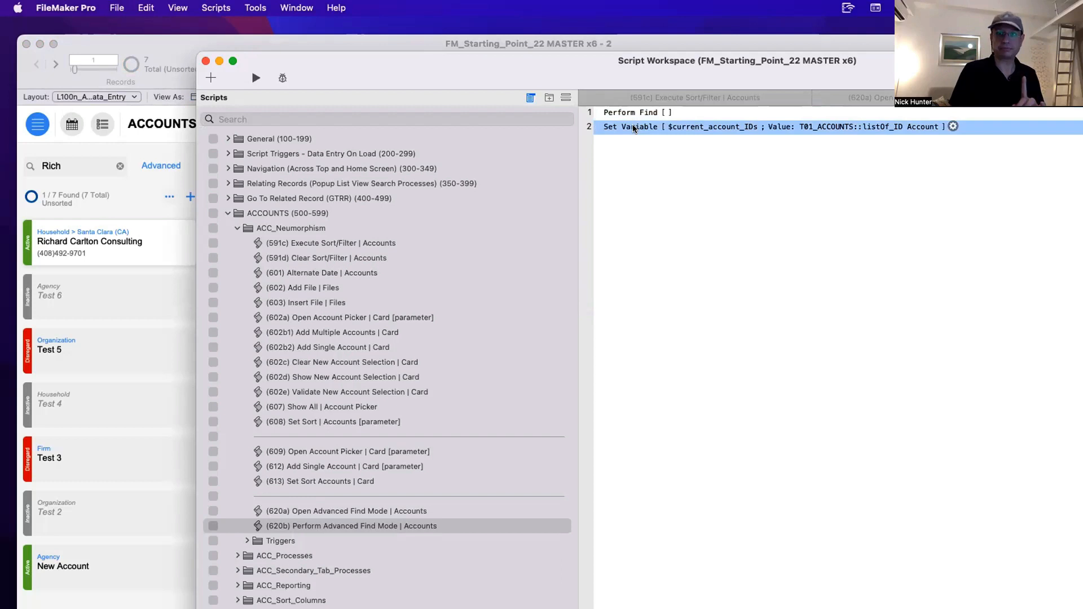
pyautogui.press('Return')
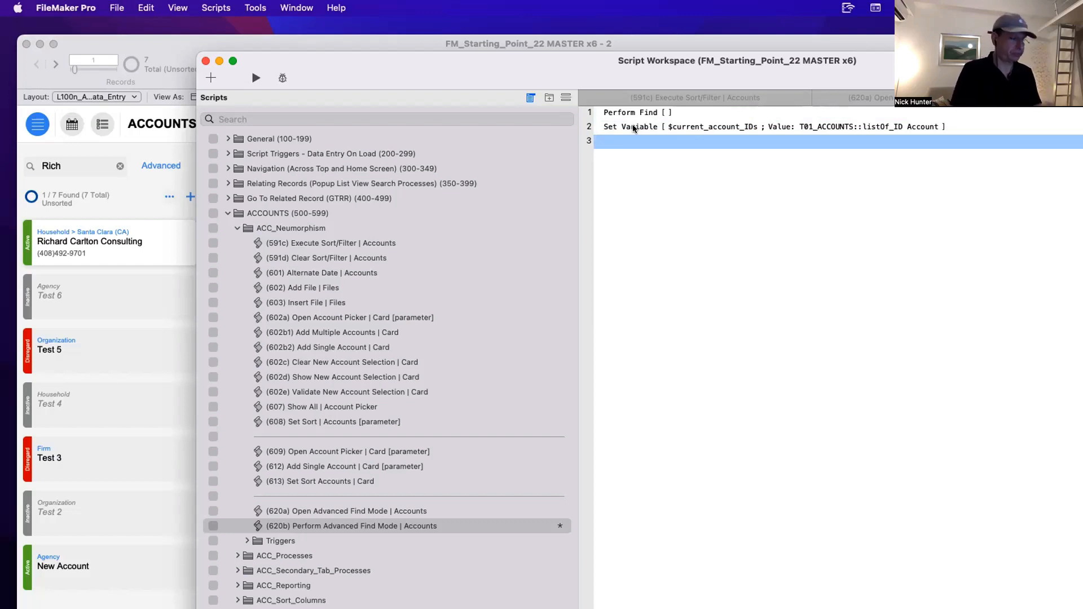
pyautogui.write('close')
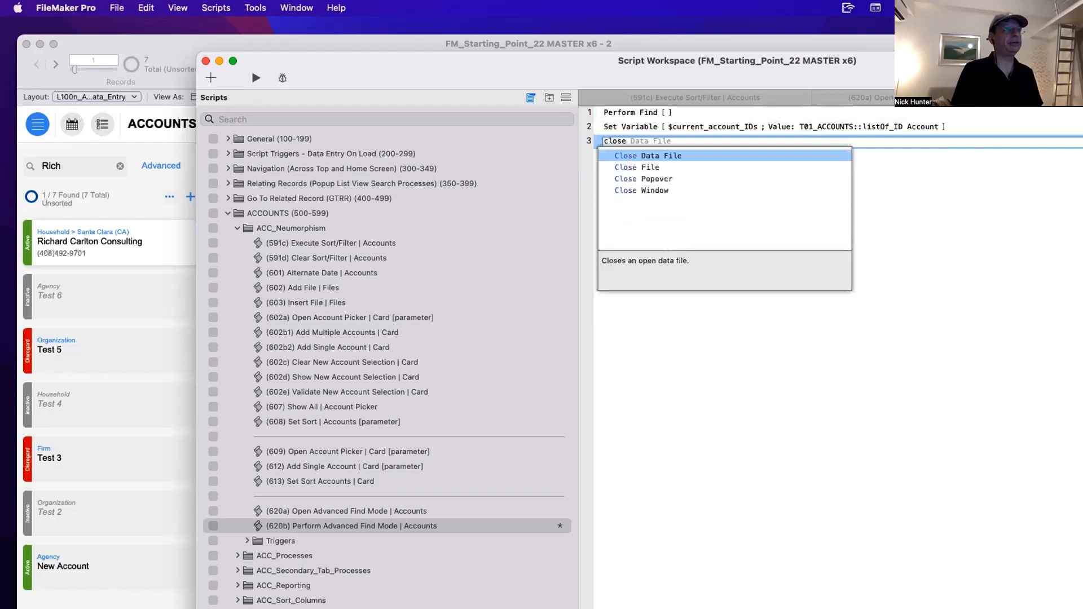
pyautogui.press('Down')
pyautogui.press('Down')
pyautogui.press('Down')
pyautogui.press('Return')
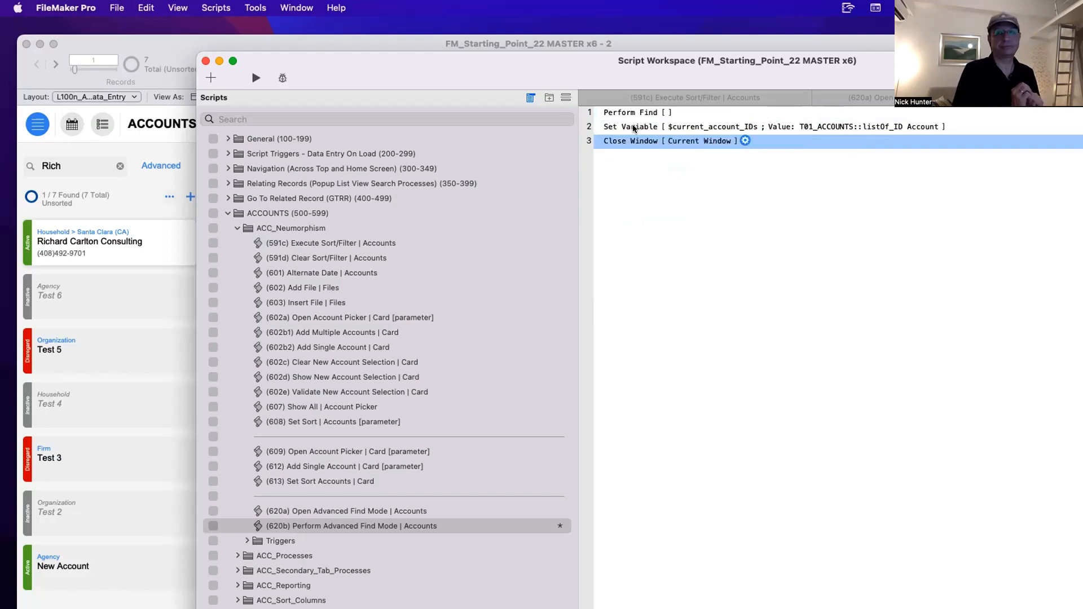
# Add a Set Field step after Close Window, targeting T01_ACCOUNTS::_link_Transfer of FoundSet | GtRR.
pyautogui.press('Down')
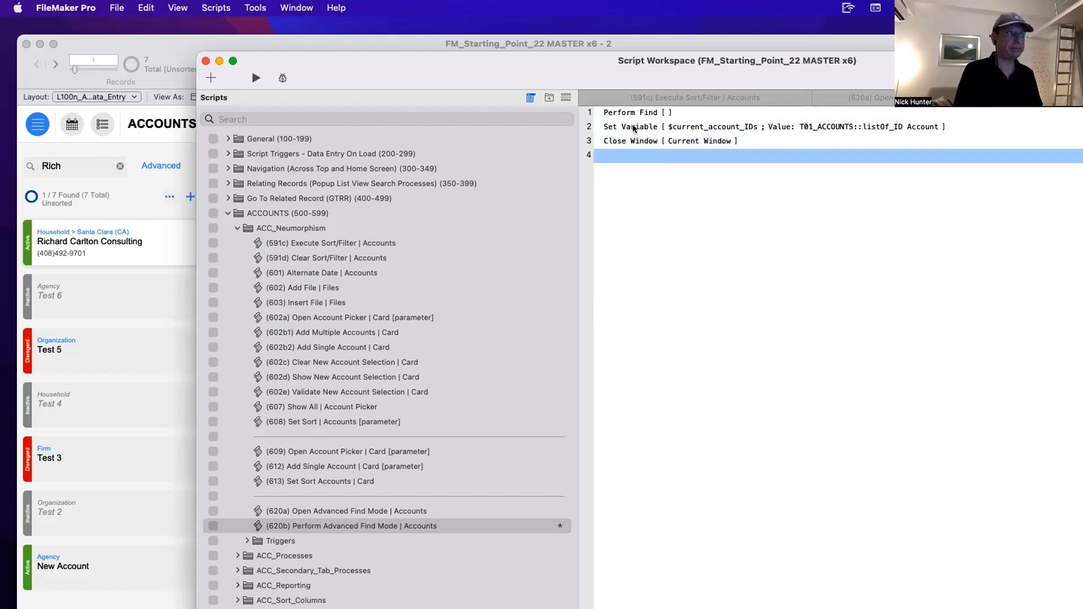
pyautogui.write('Set Field')
pyautogui.press('Return')
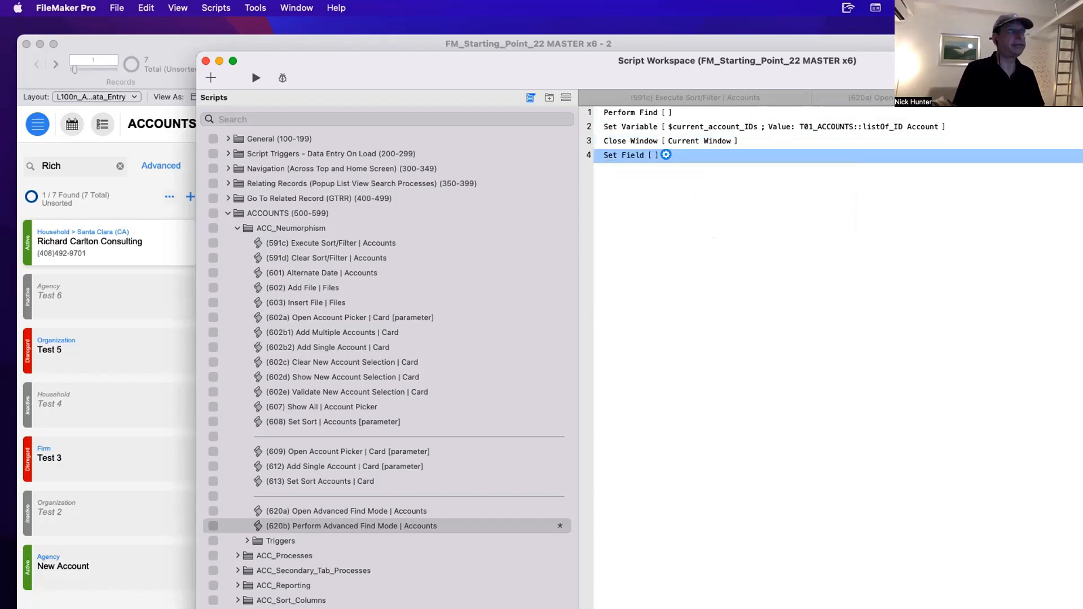
pyautogui.press('Return')
pyautogui.click(735, 179)
pyautogui.doubleClick(676, 129)
pyautogui.click(389, 560)
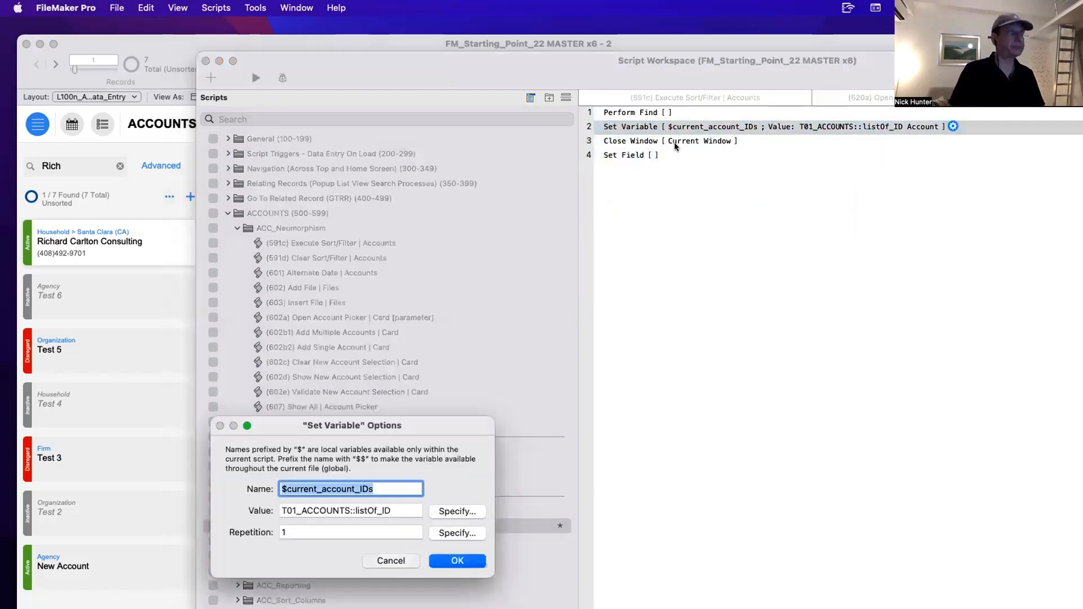
pyautogui.click(666, 155)
pyautogui.click(703, 183)
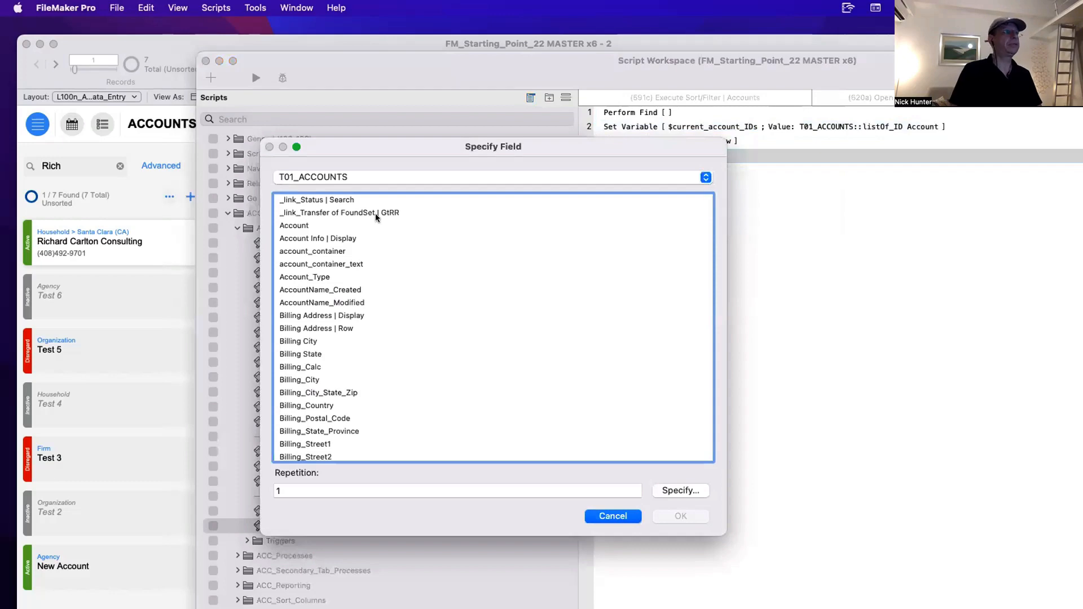
pyautogui.doubleClick(335, 214)
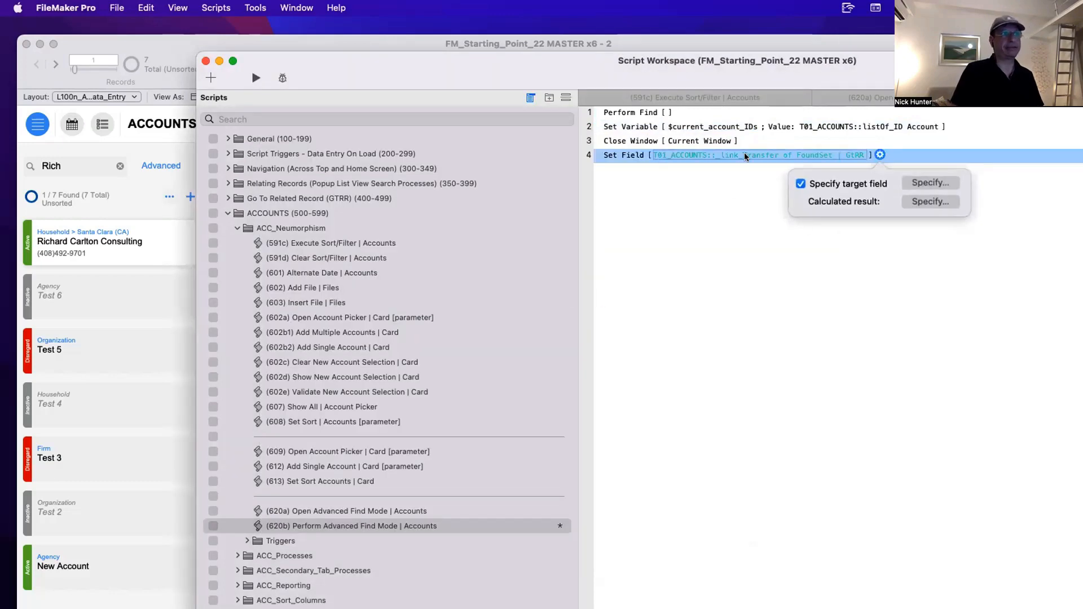
# Set the Set Field step's calculated result to $current_account_IDs and review the script's last three steps.
pyautogui.click(929, 203)
pyautogui.write('$current_account_IDs')
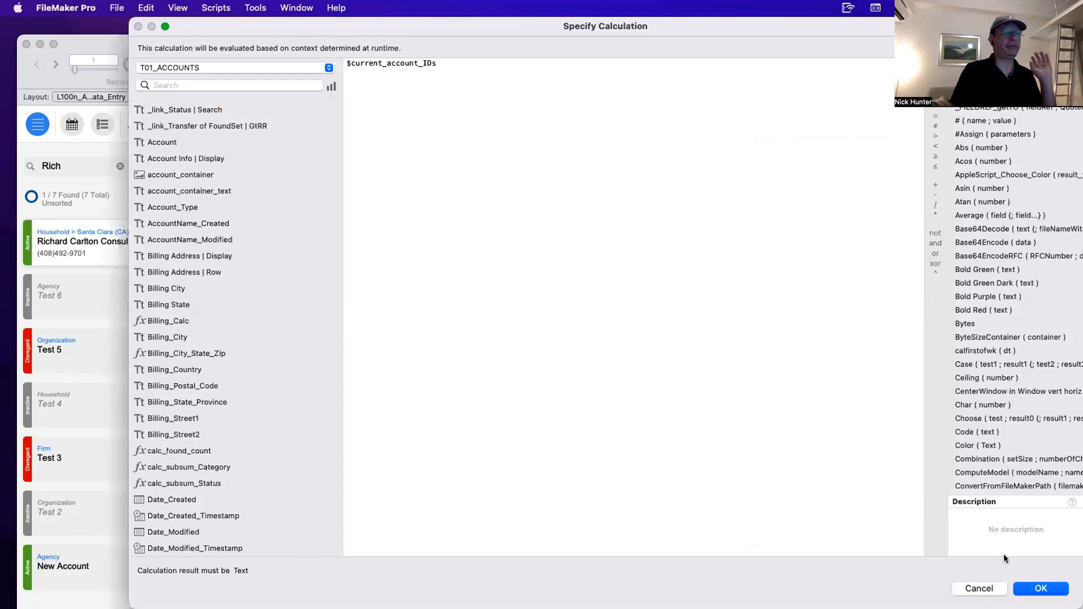
pyautogui.click(1040, 588)
pyautogui.click(718, 129)
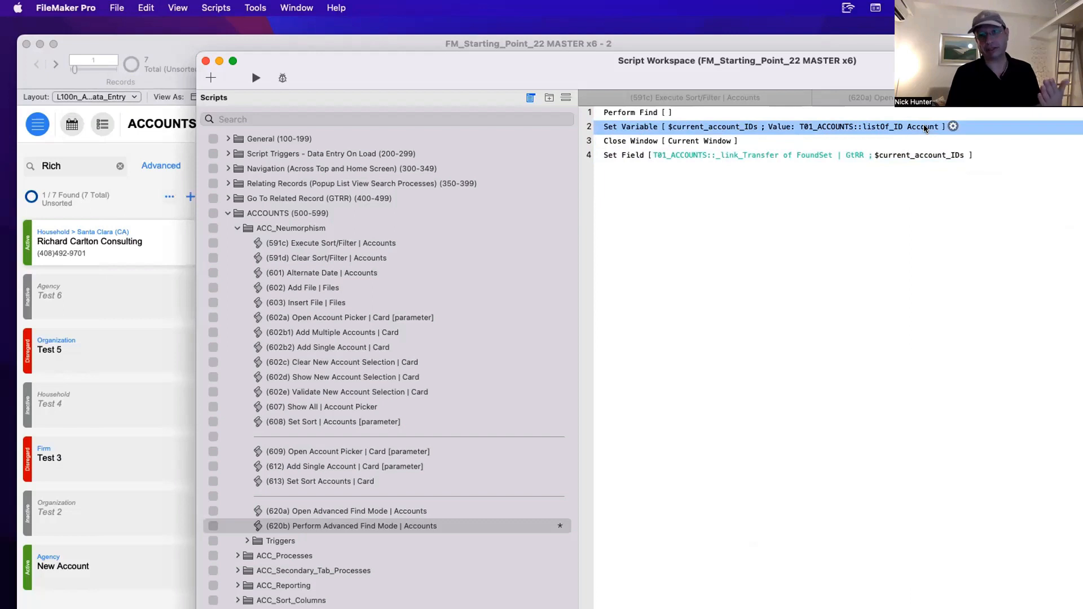
pyautogui.click(664, 142)
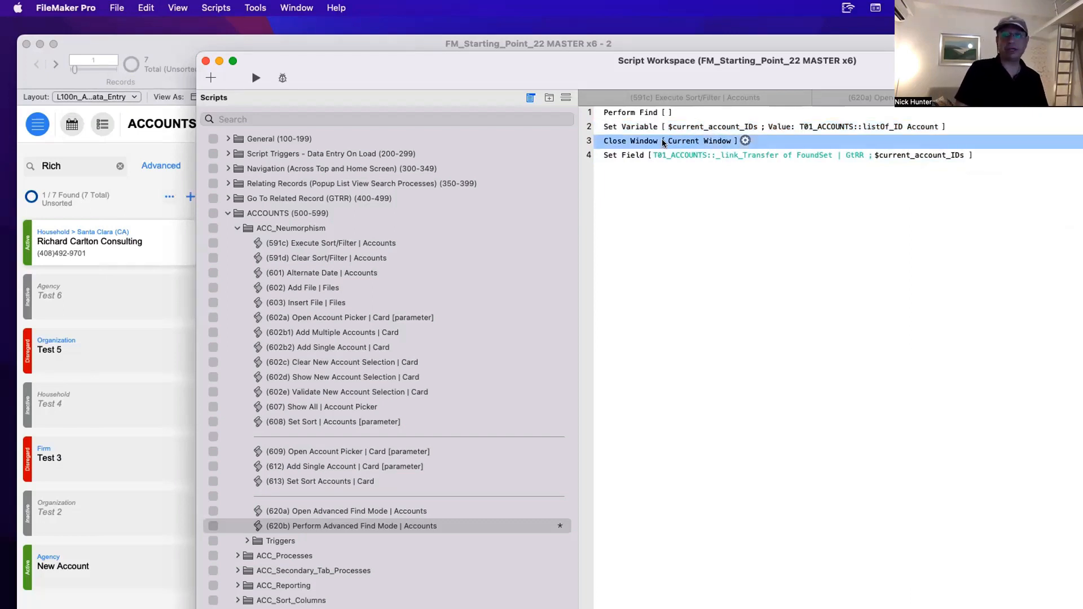
pyautogui.click(623, 157)
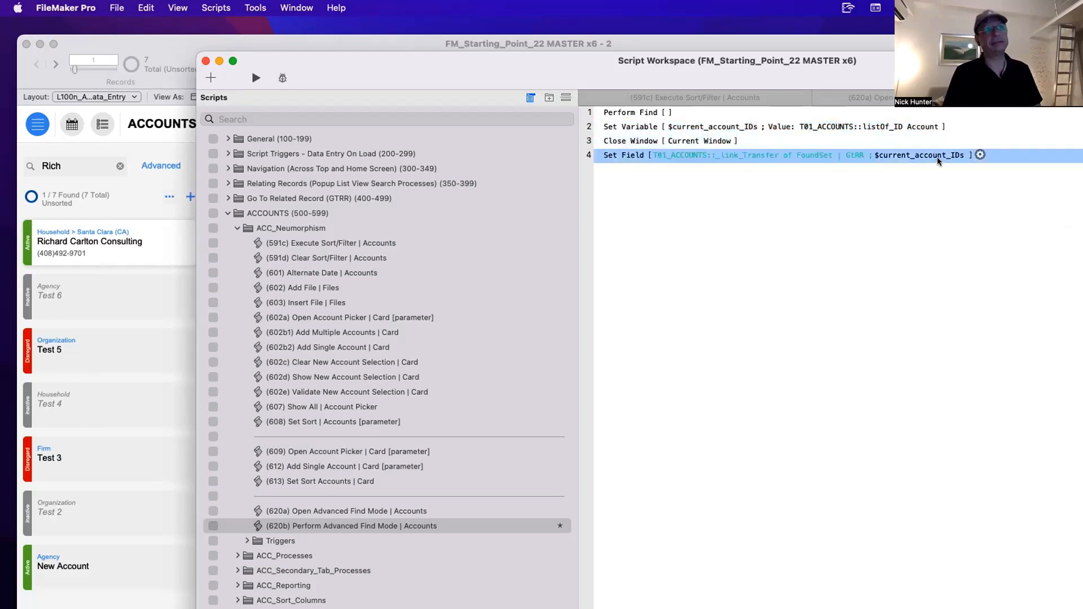
pyautogui.write('gt')
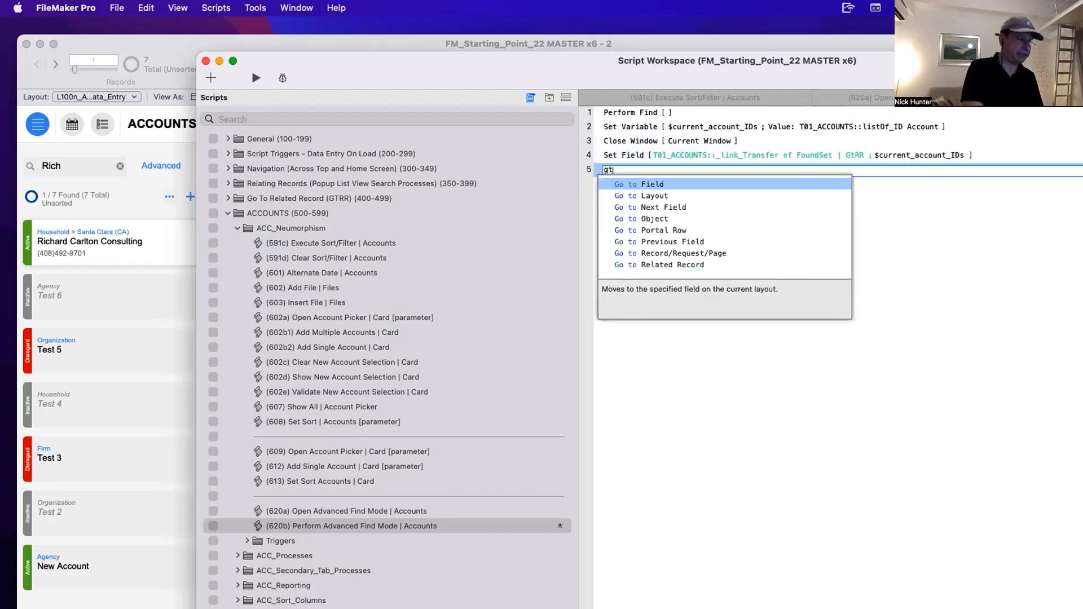
pyautogui.write('r')
pyautogui.press('Return')
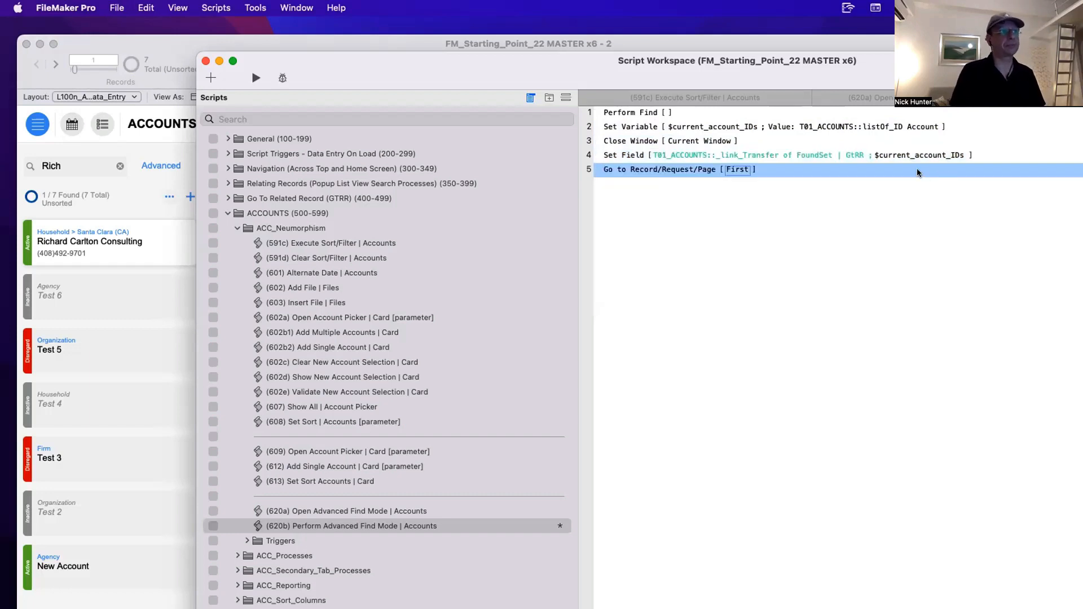
pyautogui.press('BackSpace')
# Add a Go to Related Record step from T01ac_accounts_ACCOUNTS||ID Account||Self_GtRR on the current layout, showing only related records and matching the current record only.
pyautogui.write('gtrr')
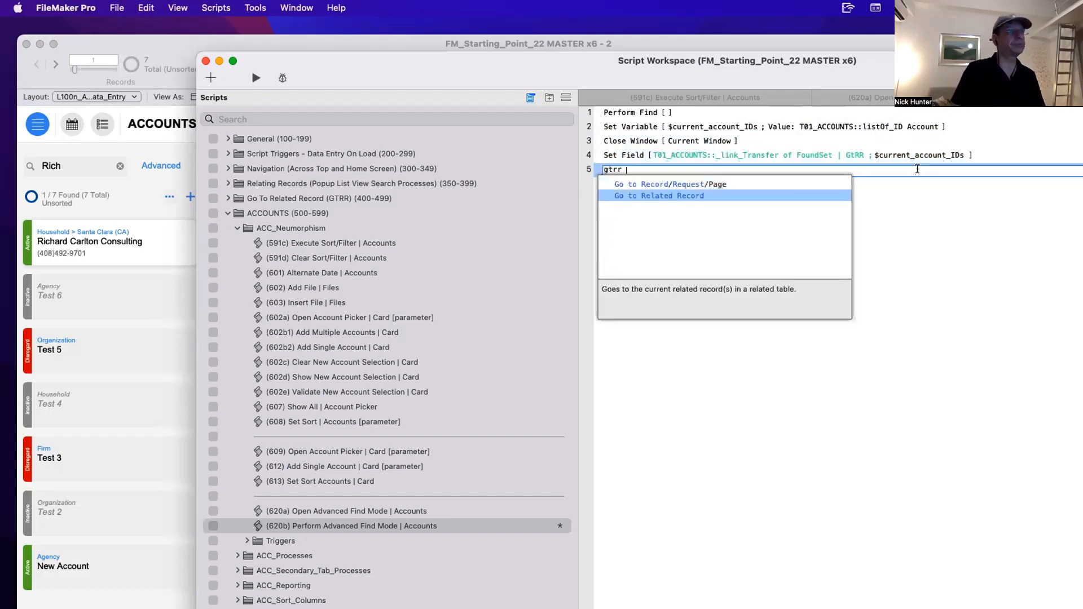
pyautogui.press('Return')
pyautogui.press('space')
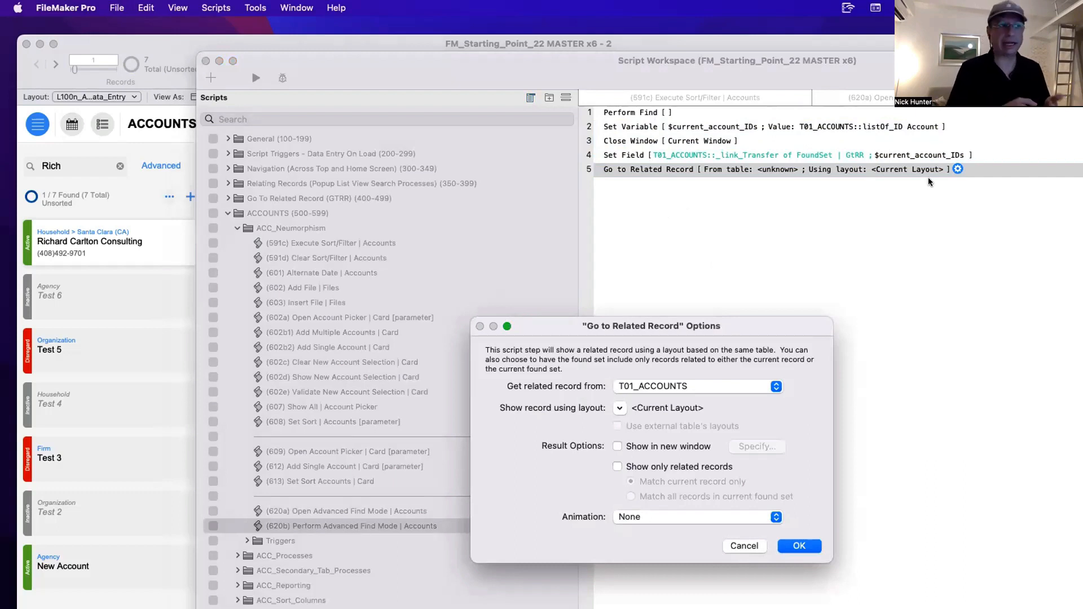
pyautogui.click(682, 386)
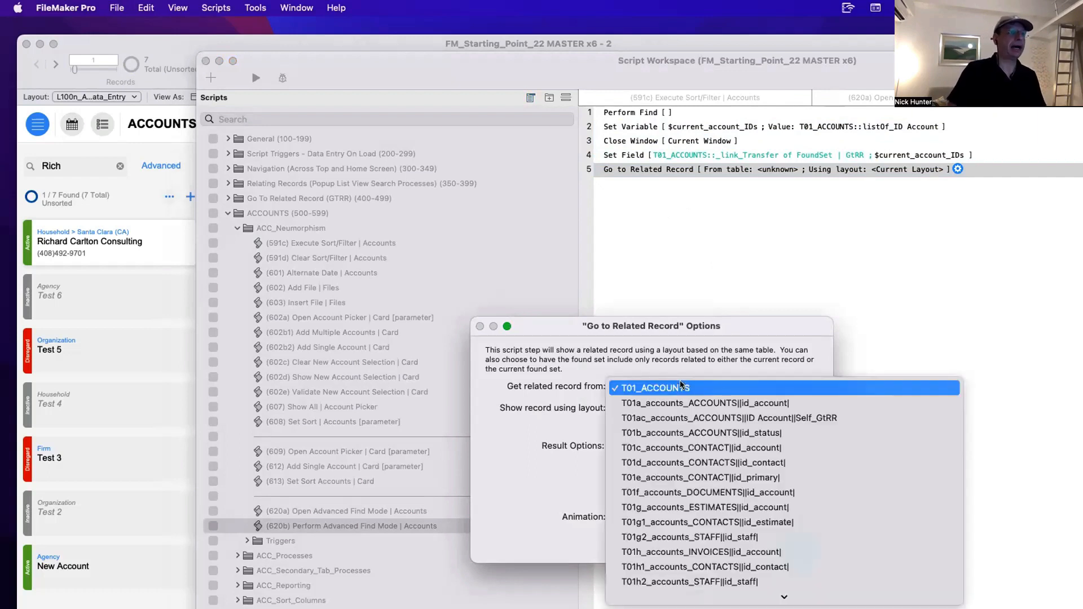
pyautogui.click(829, 418)
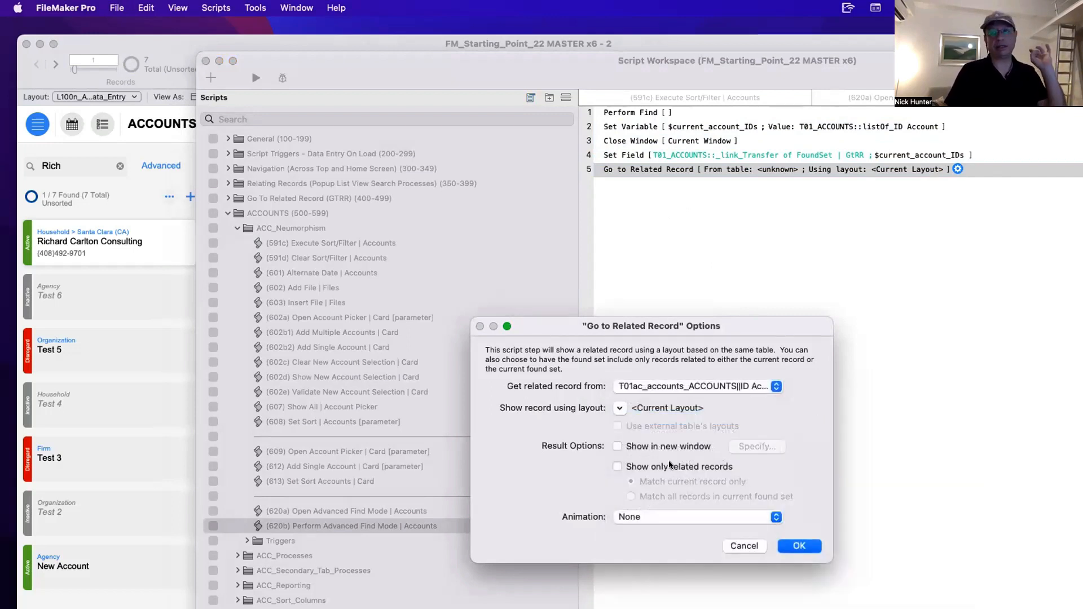
pyautogui.click(670, 464)
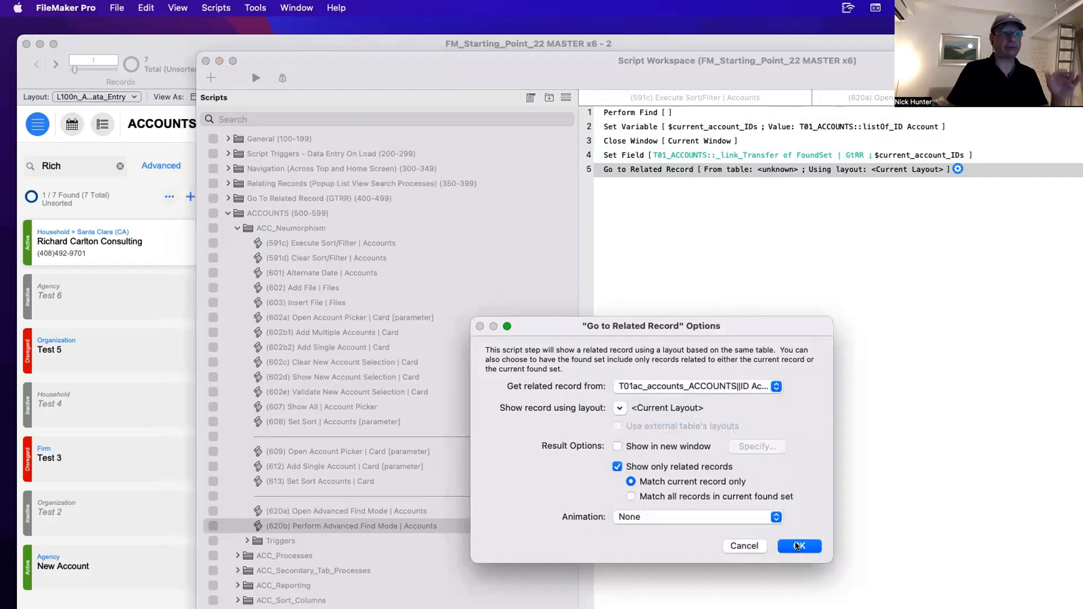
pyautogui.click(797, 546)
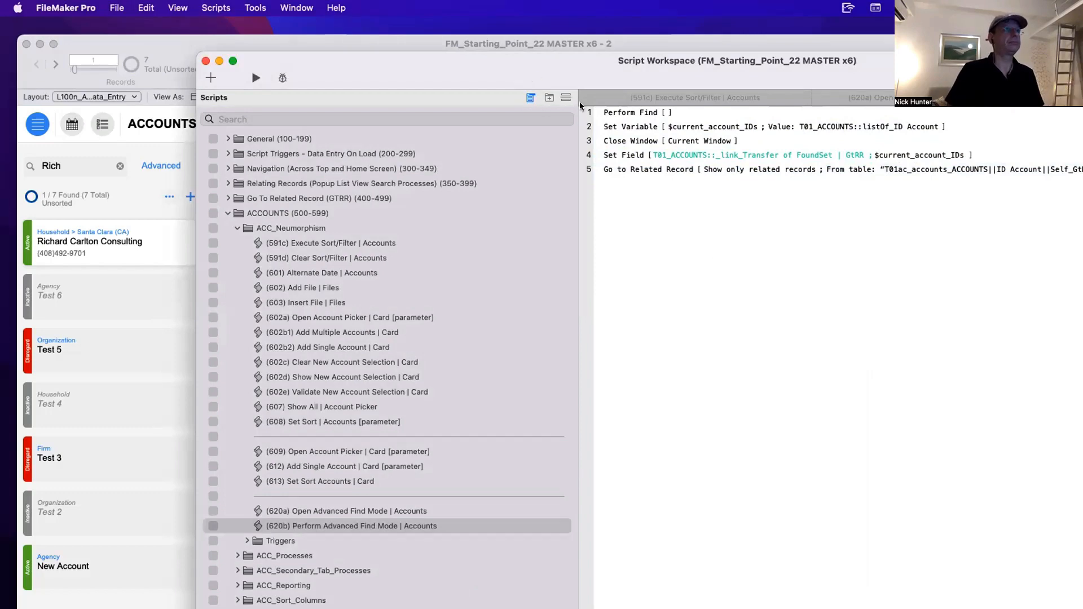
# Open the advanced account search from the main accounts window, cancel its find and close the search window.
pyautogui.moveTo(525, 77); pyautogui.dragTo(804, 330)
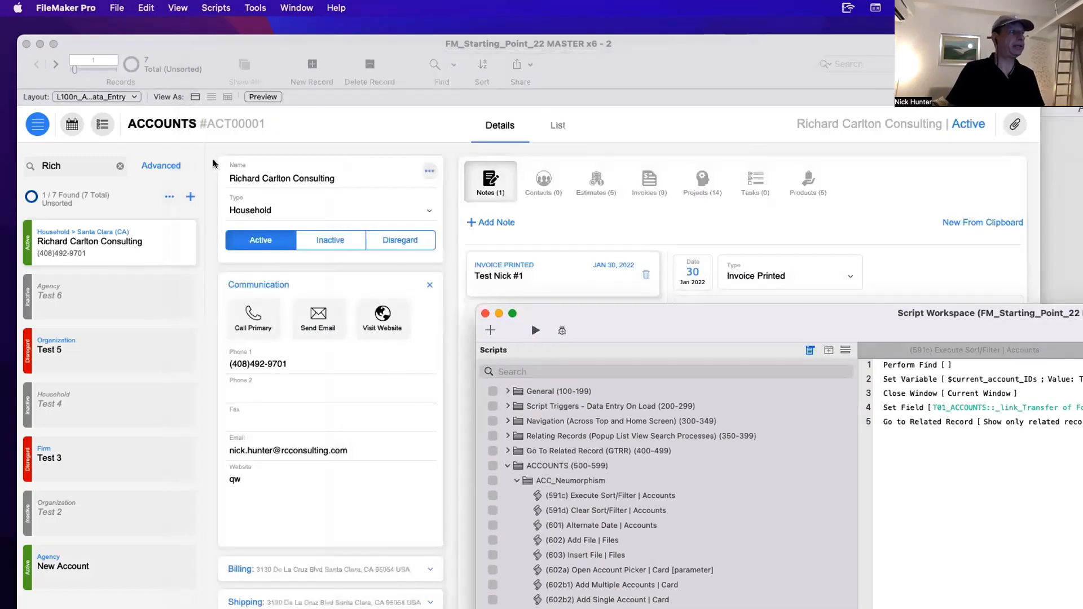
pyautogui.click(168, 165)
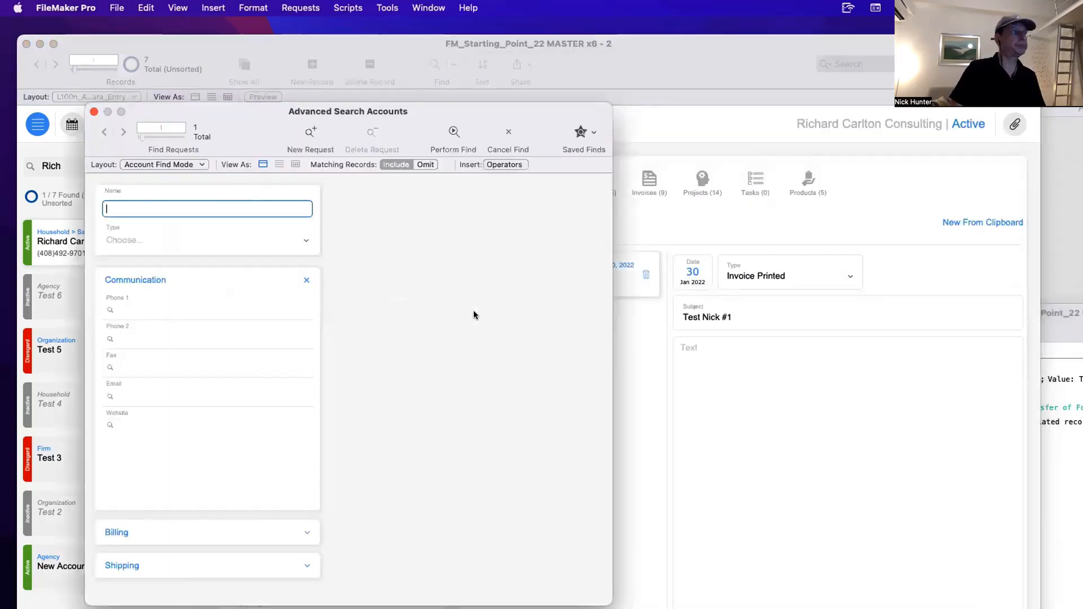
pyautogui.moveTo(335, 111); pyautogui.dragTo(439, 76)
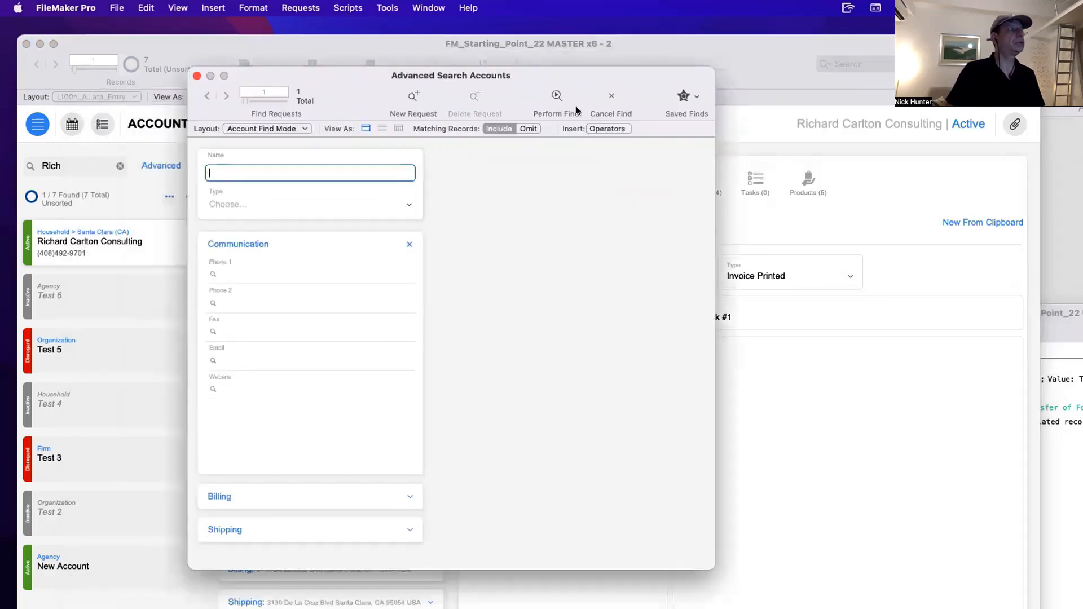
pyautogui.click(608, 117)
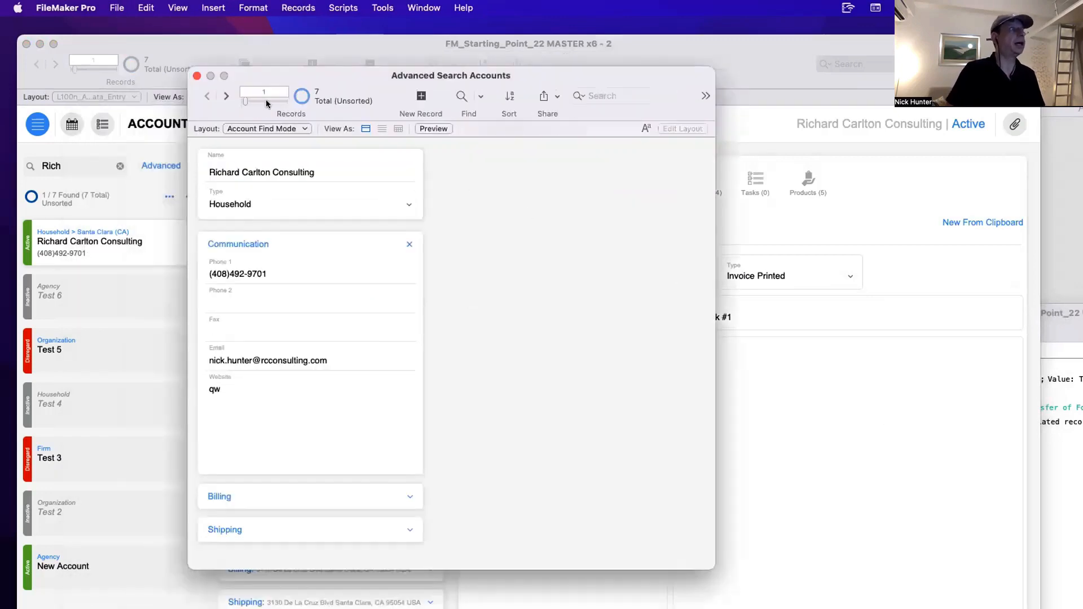
pyautogui.click(197, 76)
# Open the Account Find Mode layout from the Accounts Neumorphism folder in Manage Layouts.
pyautogui.press('super+shift+l')
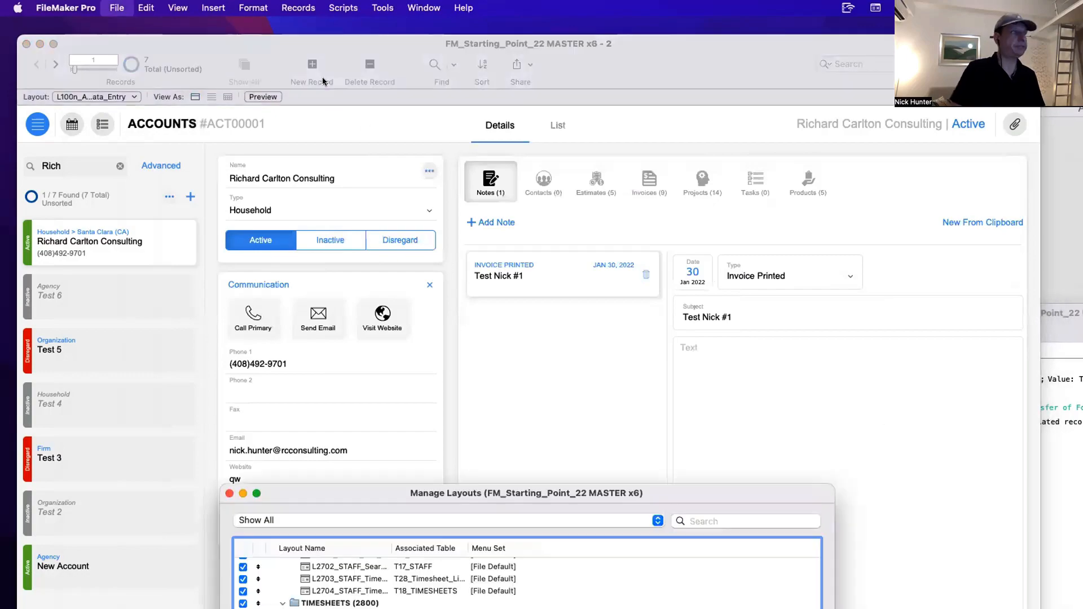
pyautogui.moveTo(430, 492); pyautogui.dragTo(388, 119)
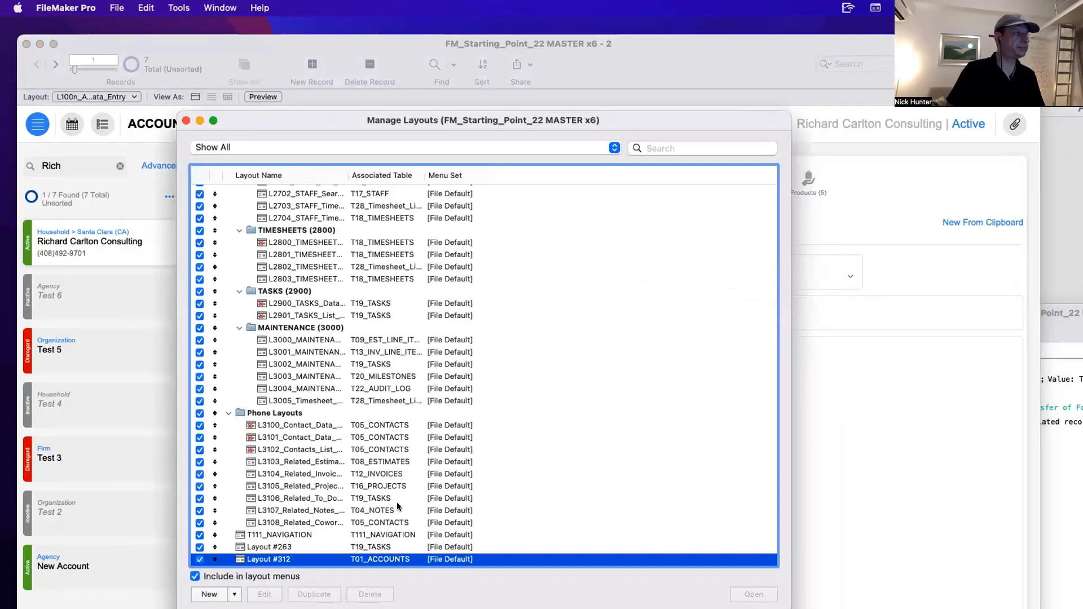
pyautogui.scroll(20, 370, 393)
pyautogui.scroll(-1, 363, 472)
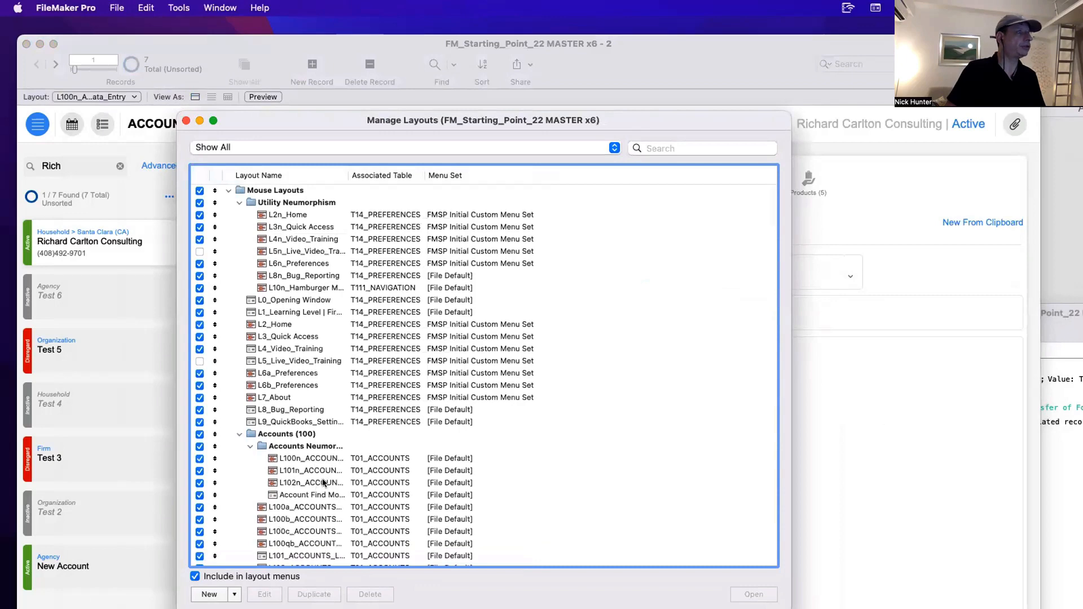
pyautogui.scroll(-7, 323, 482)
pyautogui.click(332, 407)
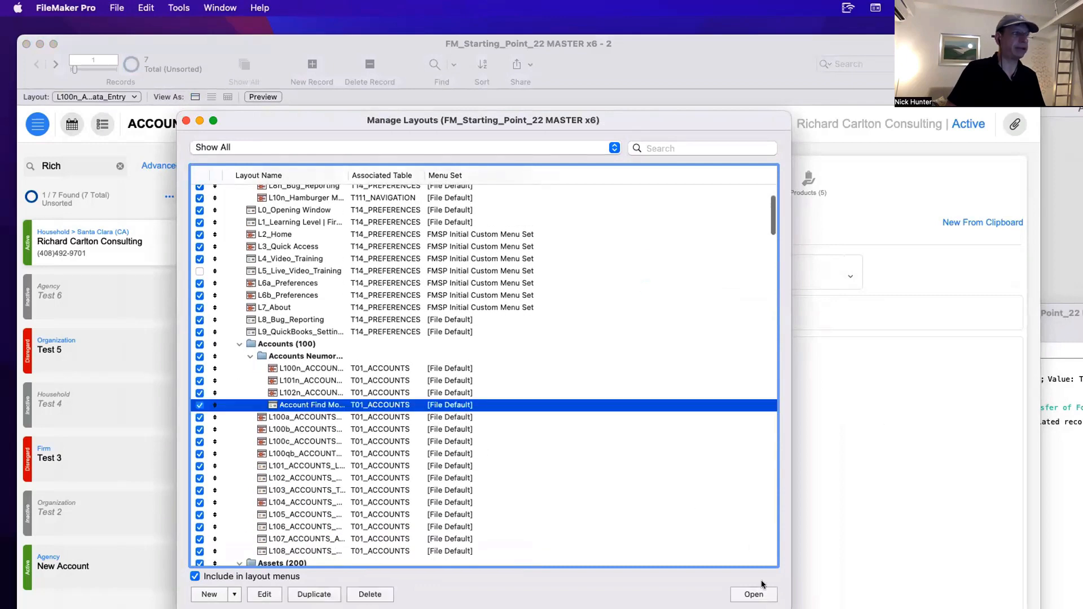
pyautogui.doubleClick(332, 406)
pyautogui.moveTo(578, 51); pyautogui.dragTo(568, 48)
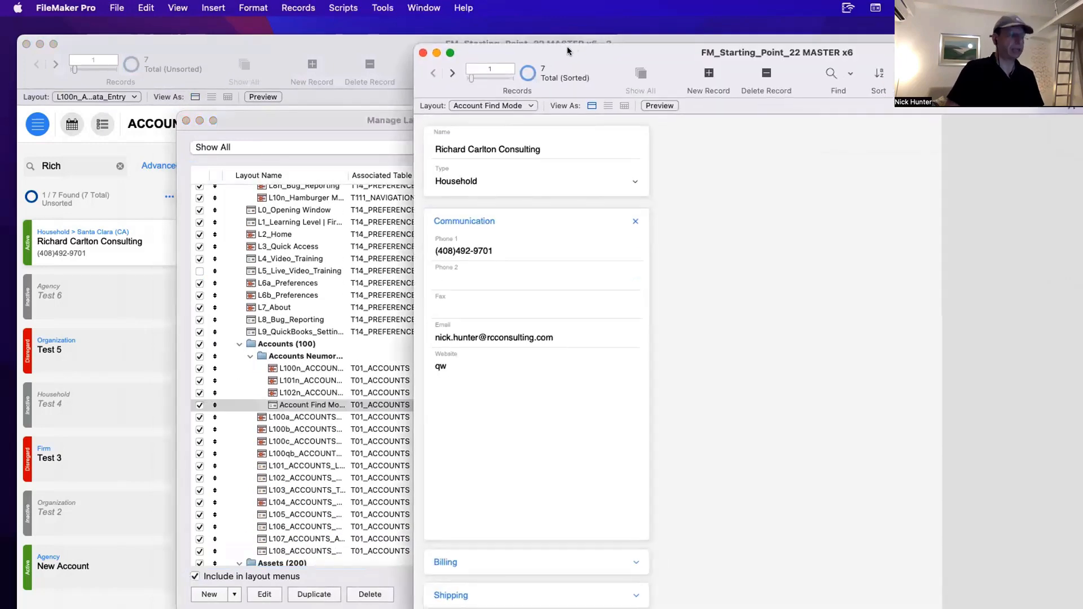
# Draw a button about 171 by 37 pt in the lower area of the Account Find Mode layout and label it Perform Find.
pyautogui.press('super+l')
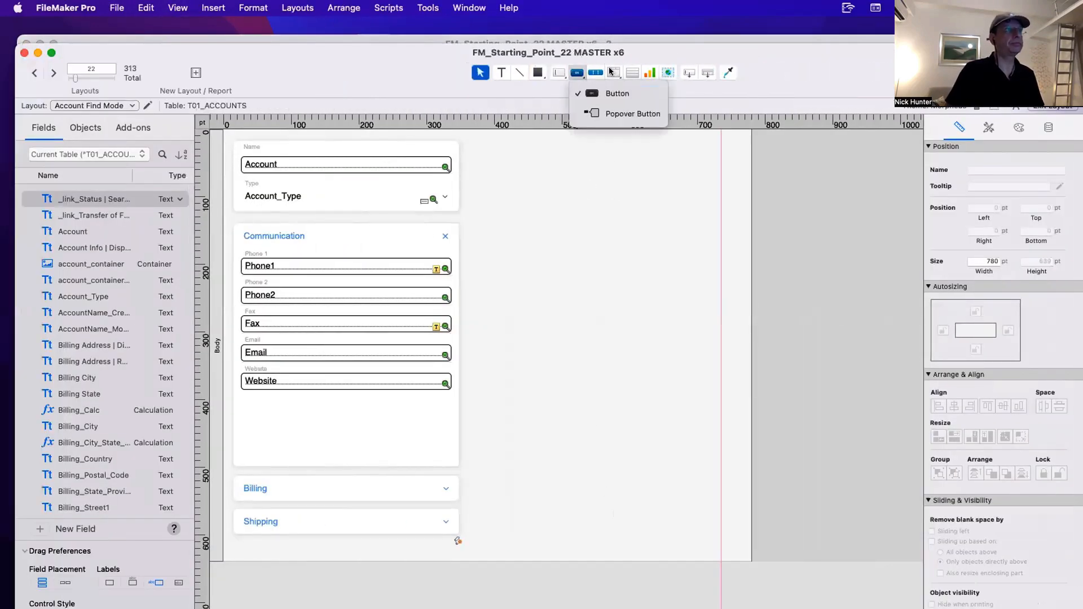
pyautogui.moveTo(599, 517); pyautogui.dragTo(714, 542)
pyautogui.write('Perf')
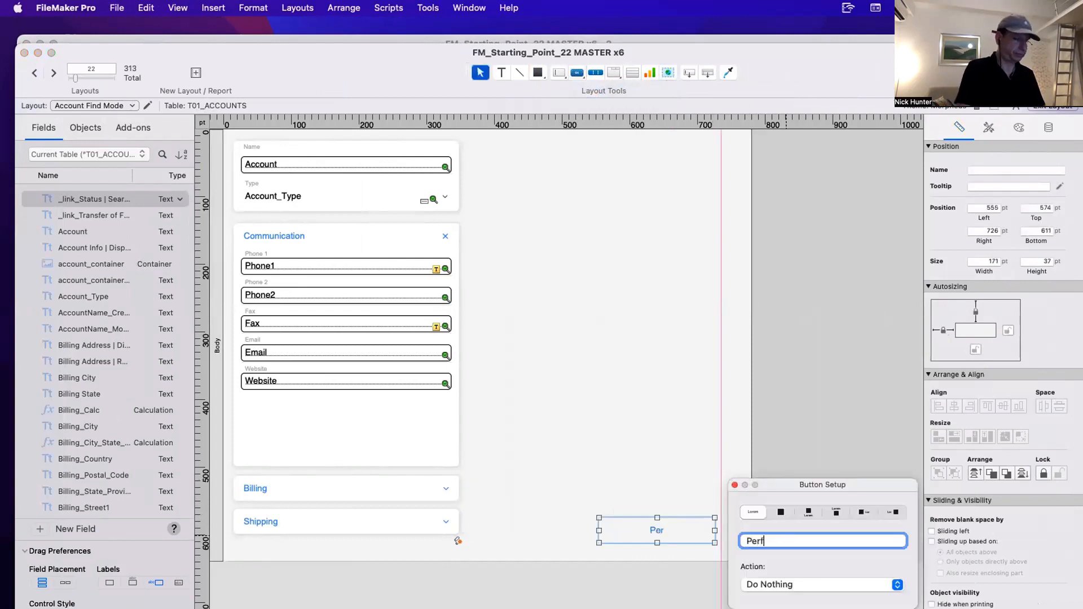
pyautogui.write('orm')
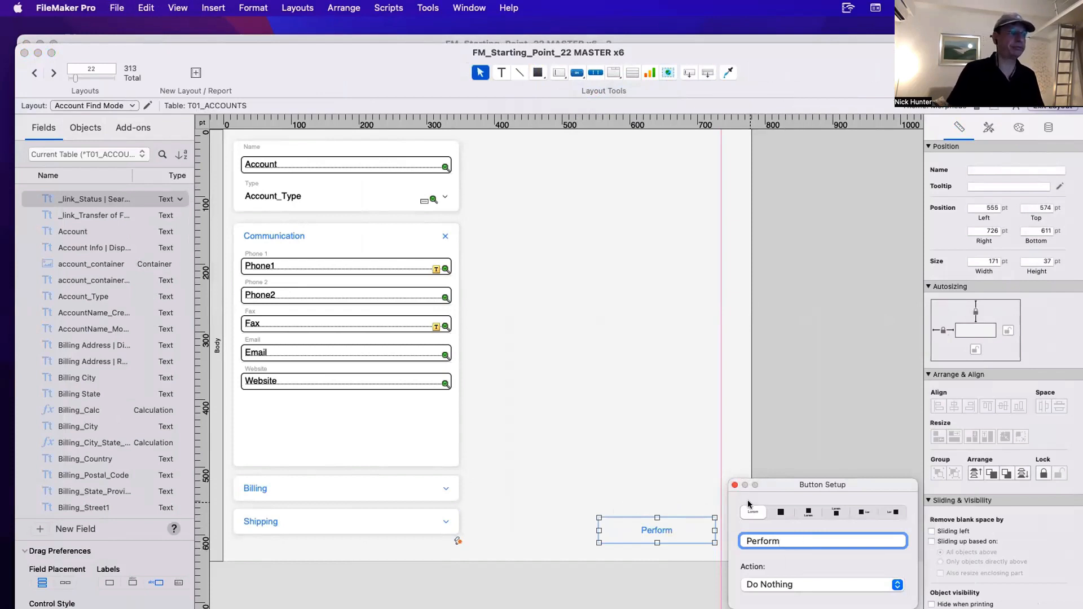
pyautogui.write('Find')
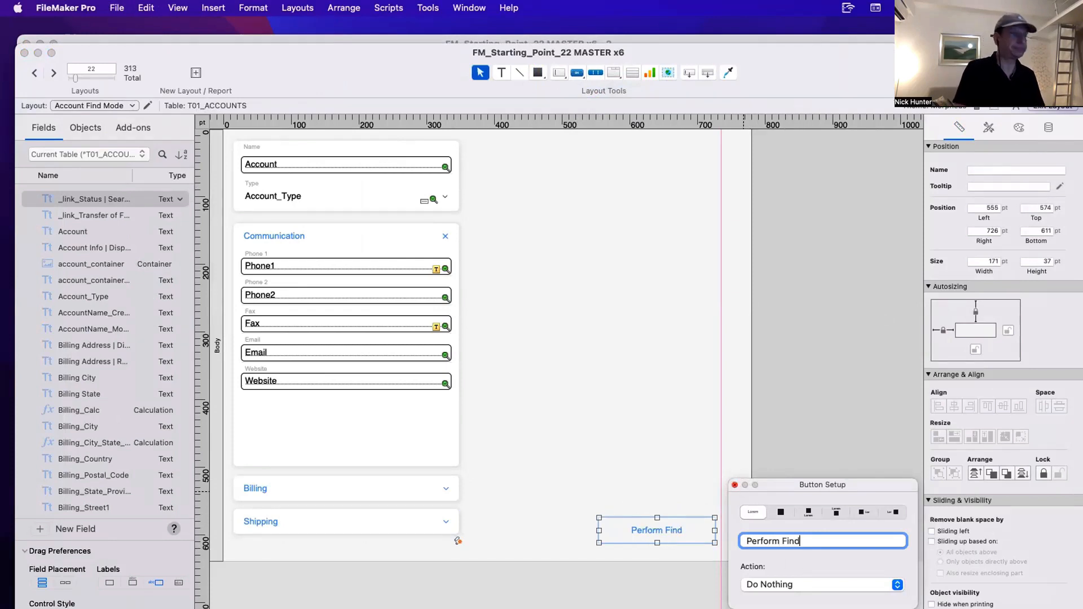
pyautogui.press('super+a')
pyautogui.click(733, 484)
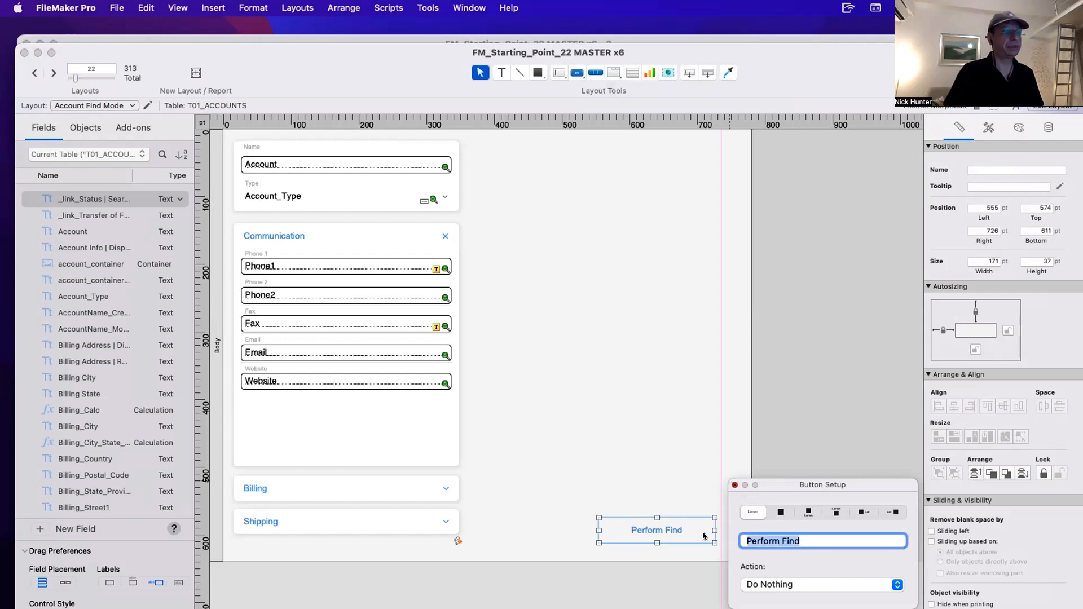
pyautogui.moveTo(667, 531); pyautogui.dragTo(651, 528)
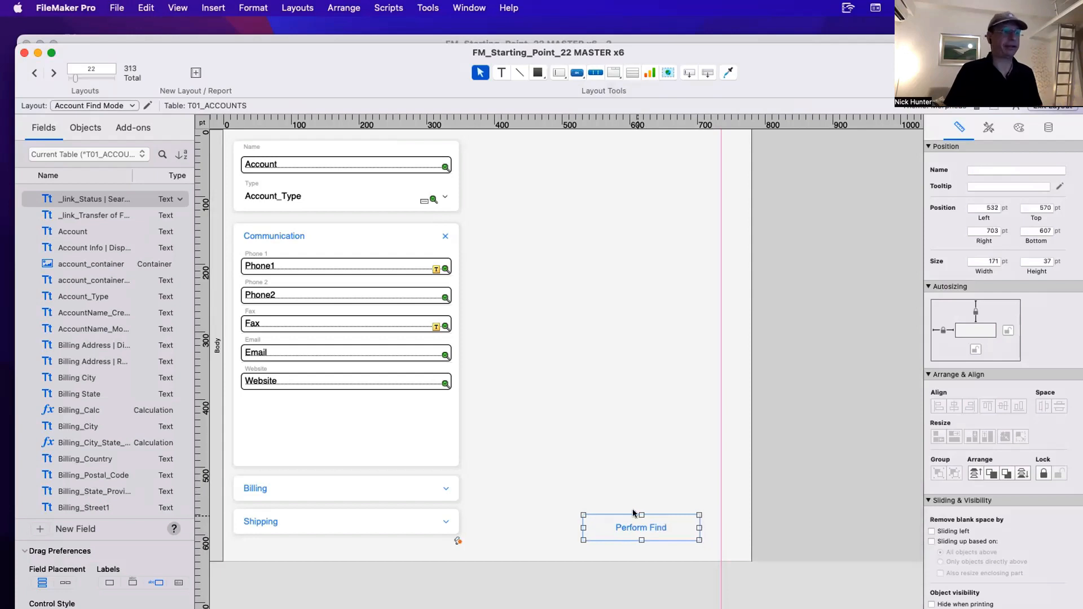
pyautogui.moveTo(640, 520); pyautogui.dragTo(625, 528)
# Set the Perform Find button's action to perform the script (620b) Perform Advanced Find Mode | Accounts.
pyautogui.doubleClick(625, 529)
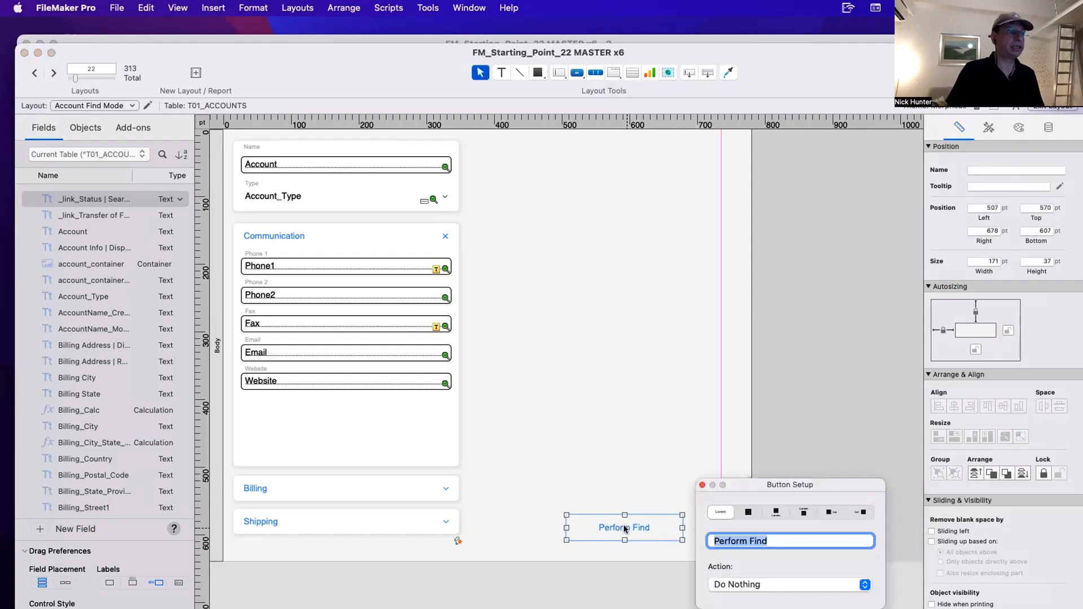
pyautogui.click(786, 584)
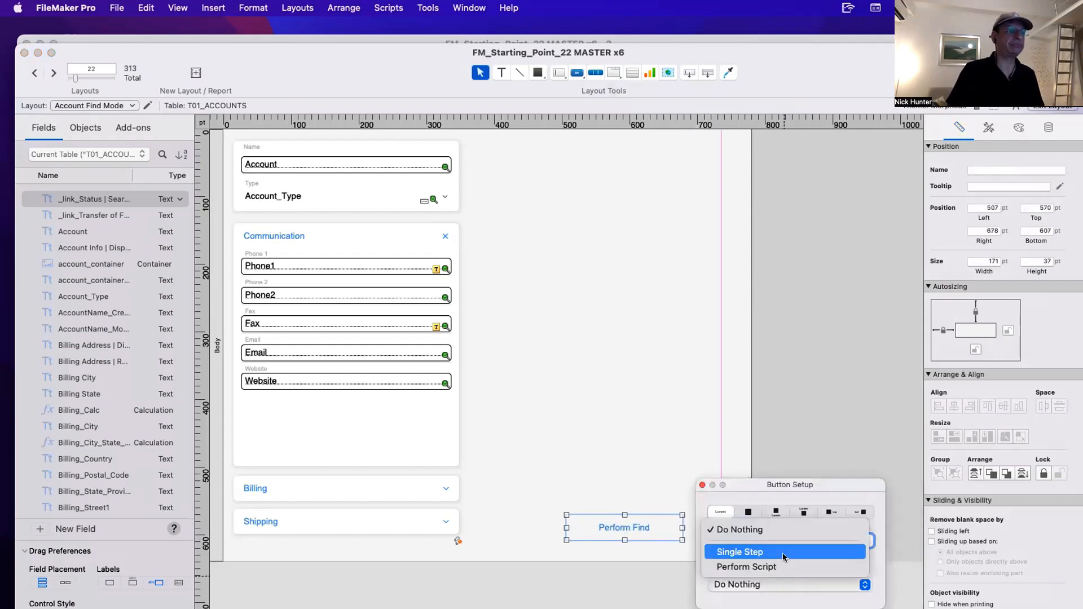
pyautogui.click(780, 567)
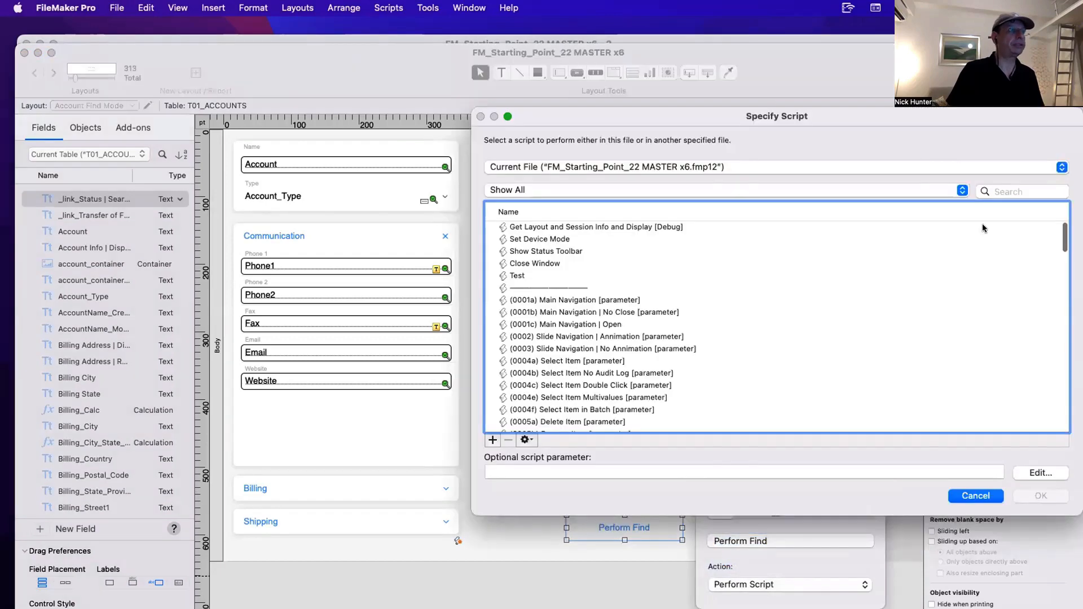
pyautogui.click(1010, 191)
pyautogui.write('620')
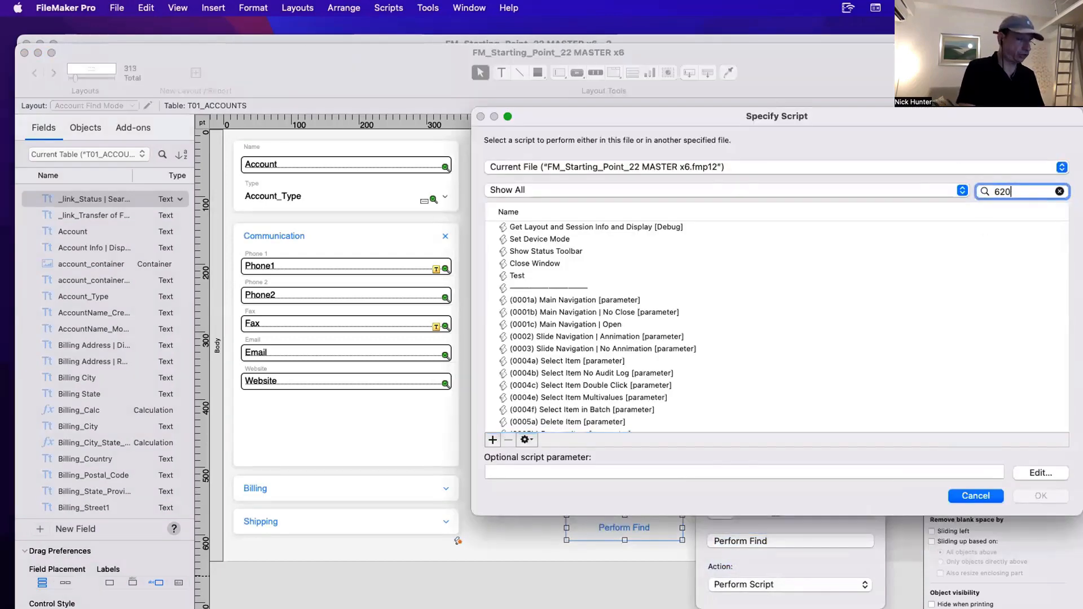
pyautogui.write('b')
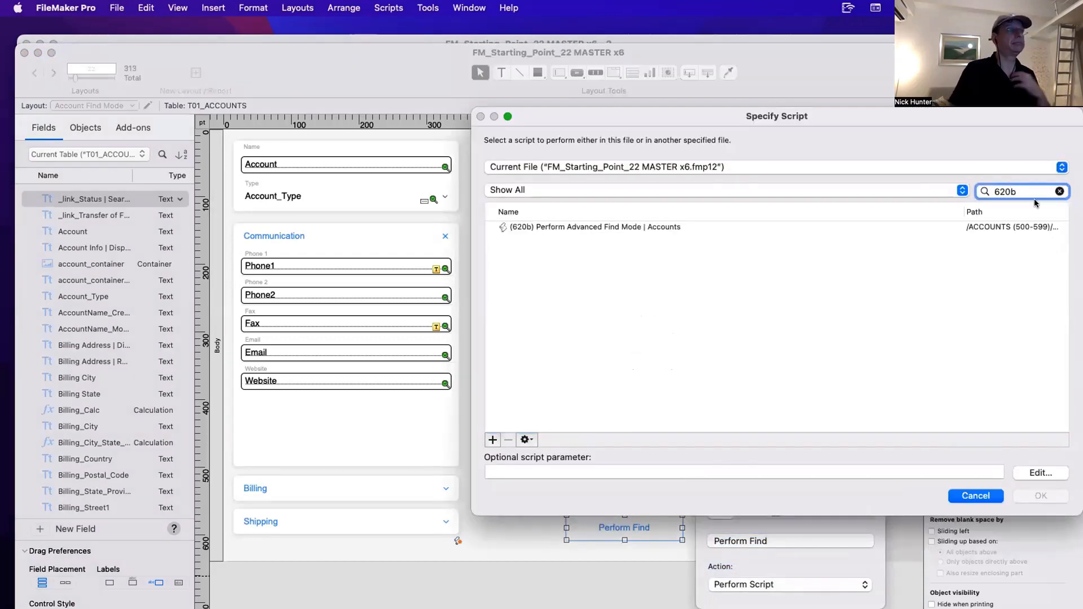
pyautogui.click(592, 227)
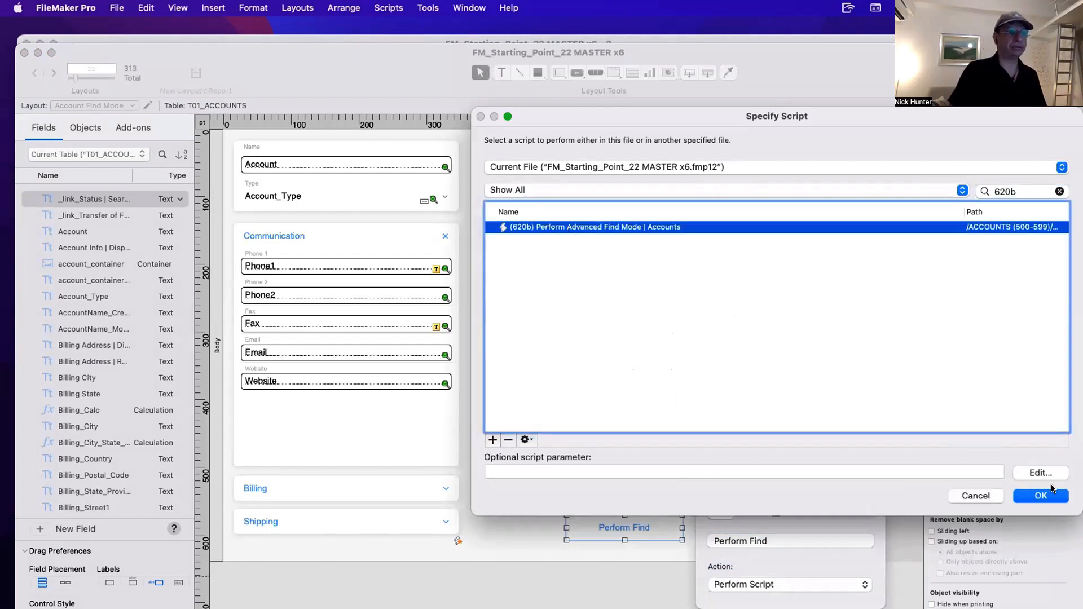
pyautogui.click(1041, 495)
# Move the Perform Find button up near the layout's upper edge, level with the Name field, and save the layout.
pyautogui.click(621, 539)
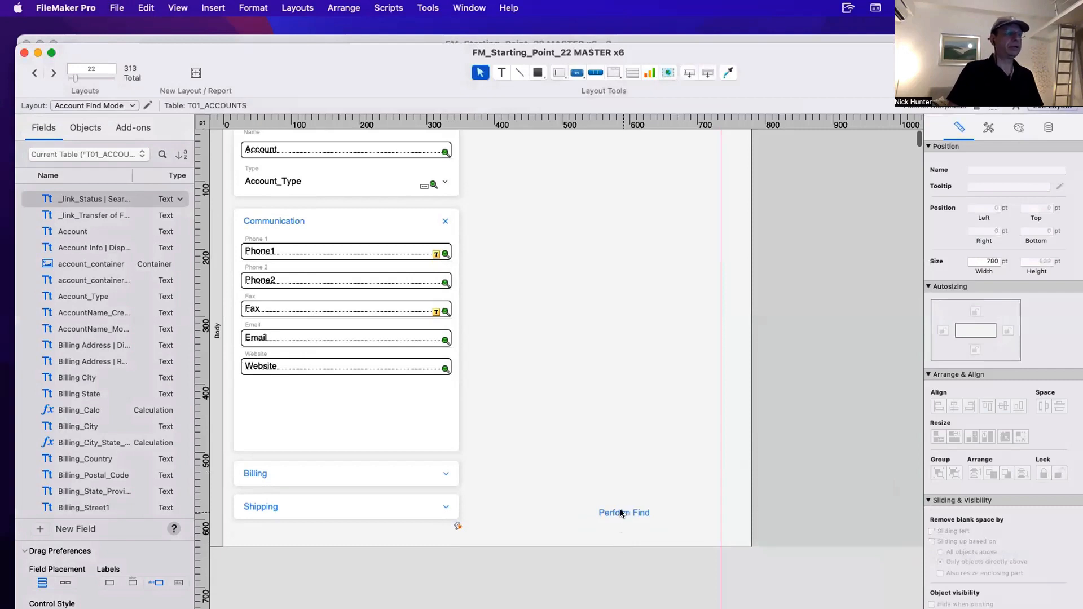
pyautogui.moveTo(621, 513); pyautogui.dragTo(654, 145)
pyautogui.press('super+s')
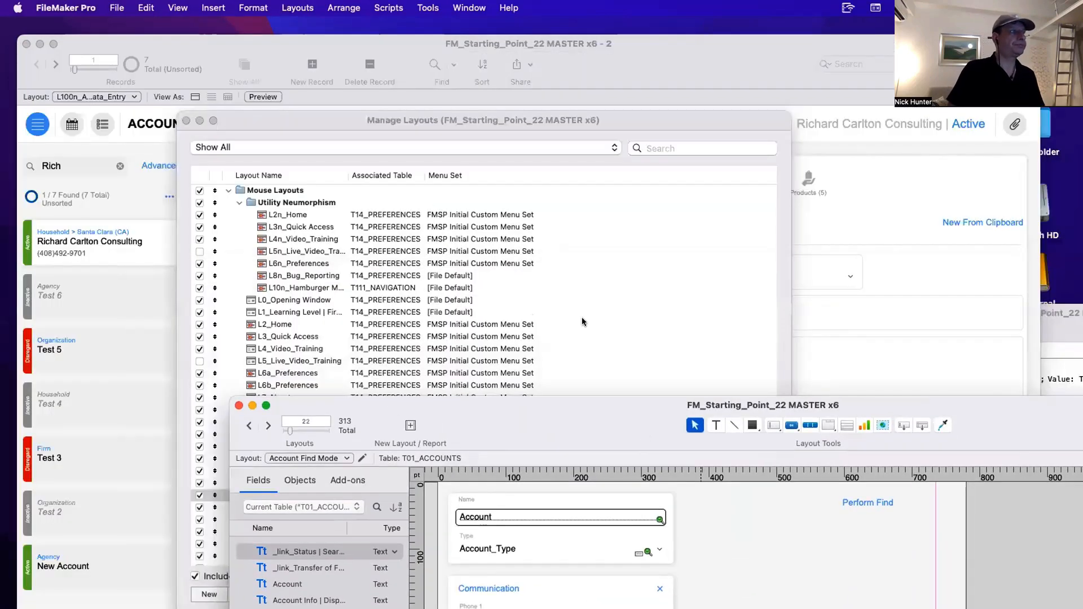
# Close Manage Layouts and open the advanced account search from the main accounts window.
pyautogui.click(584, 322)
pyautogui.press('super+w')
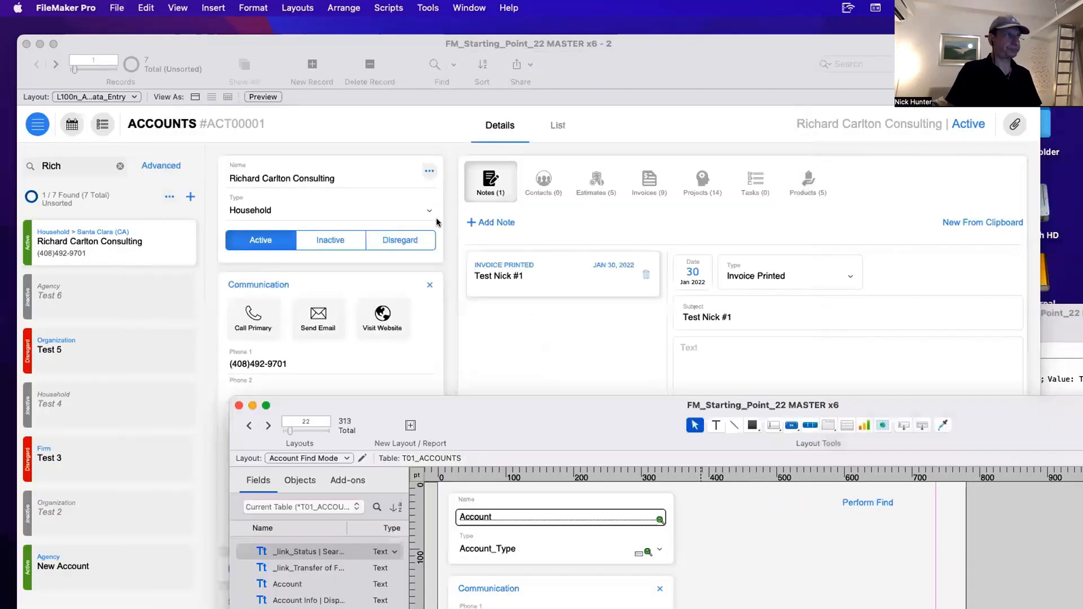
pyautogui.click(386, 142)
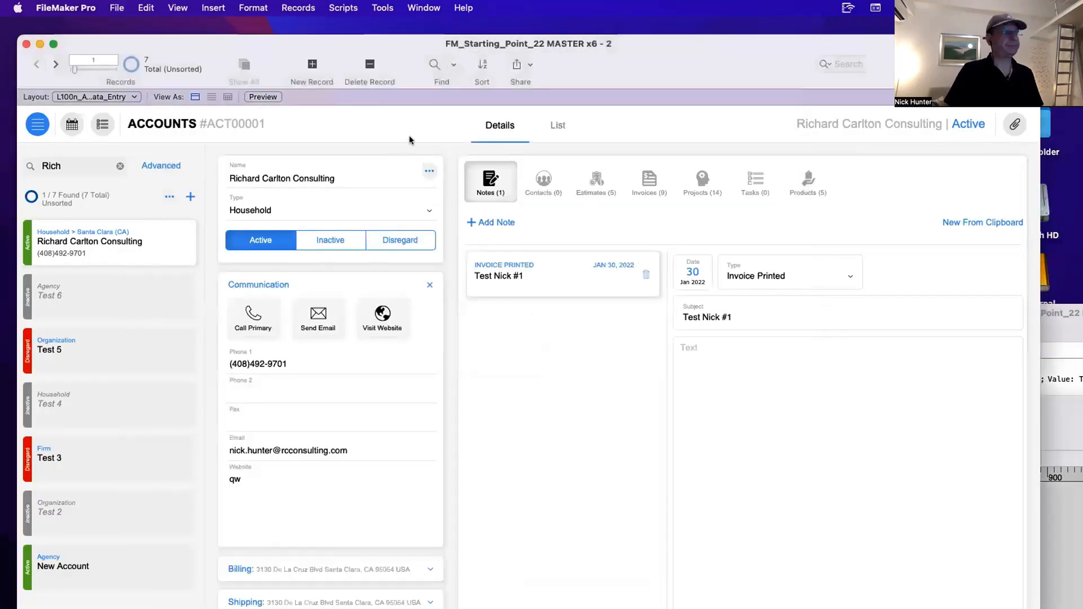
pyautogui.click(161, 166)
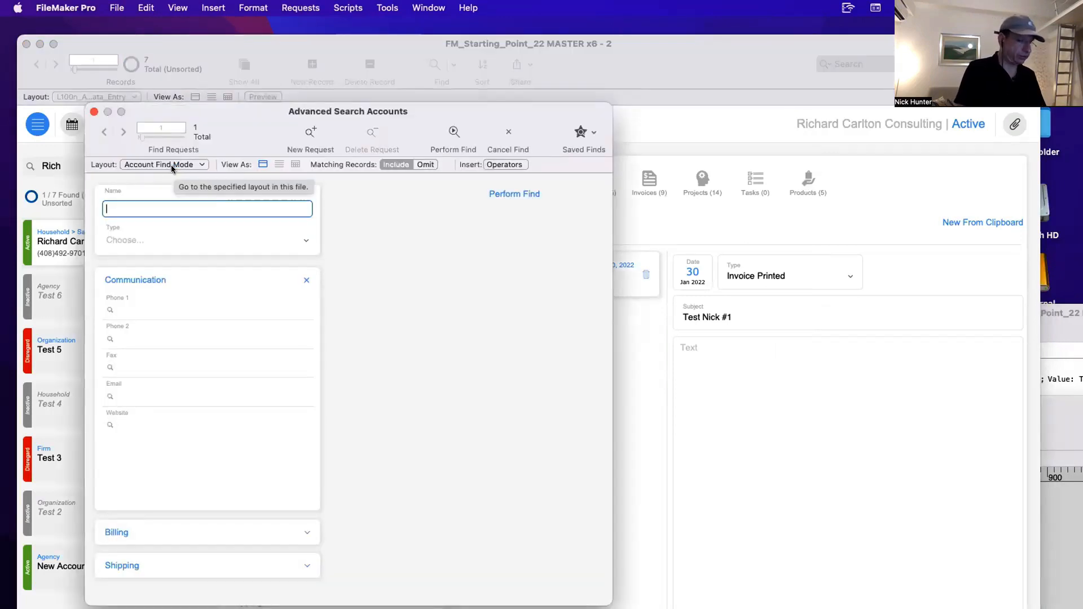
# Enter a first name as the Name criterion in the first find request, and add a second request with the Name Test.
pyautogui.write('Rci')
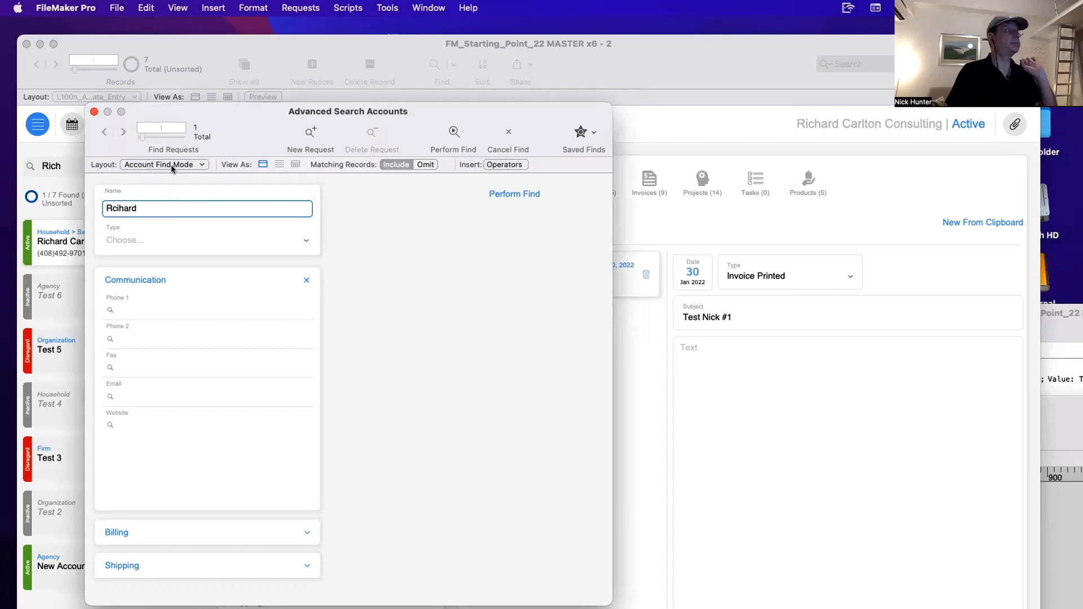
pyautogui.write('hard')
pyautogui.click(311, 135)
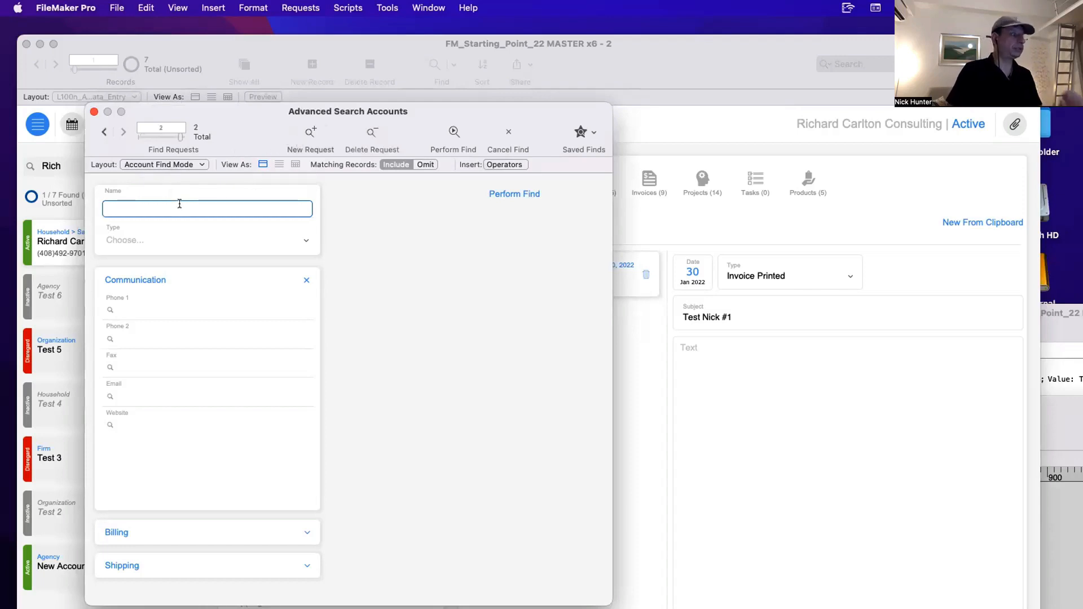
pyautogui.click(150, 240)
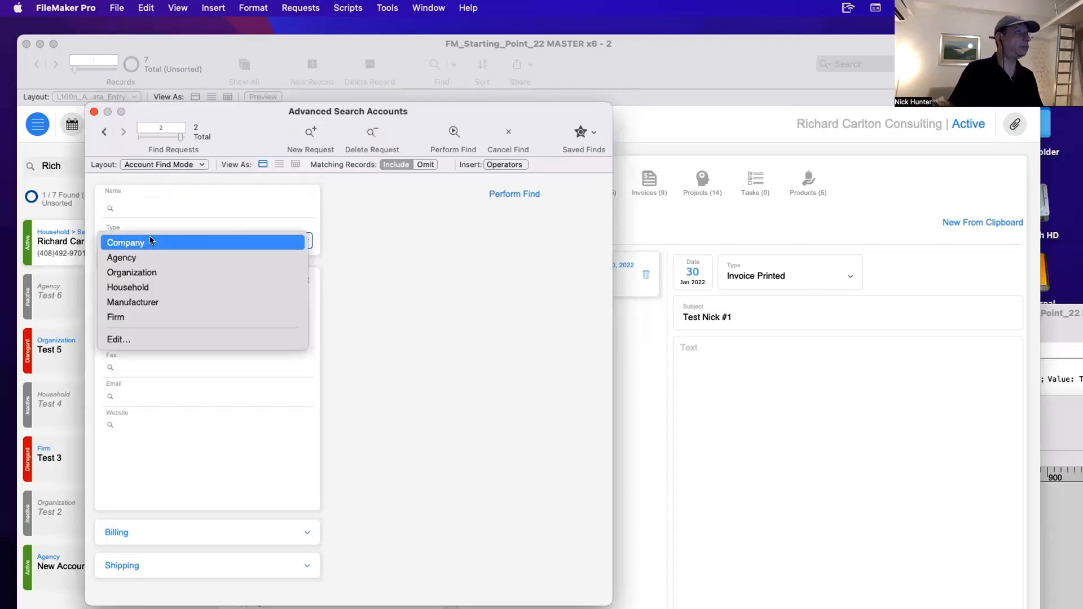
pyautogui.click(146, 210)
pyautogui.click(147, 207)
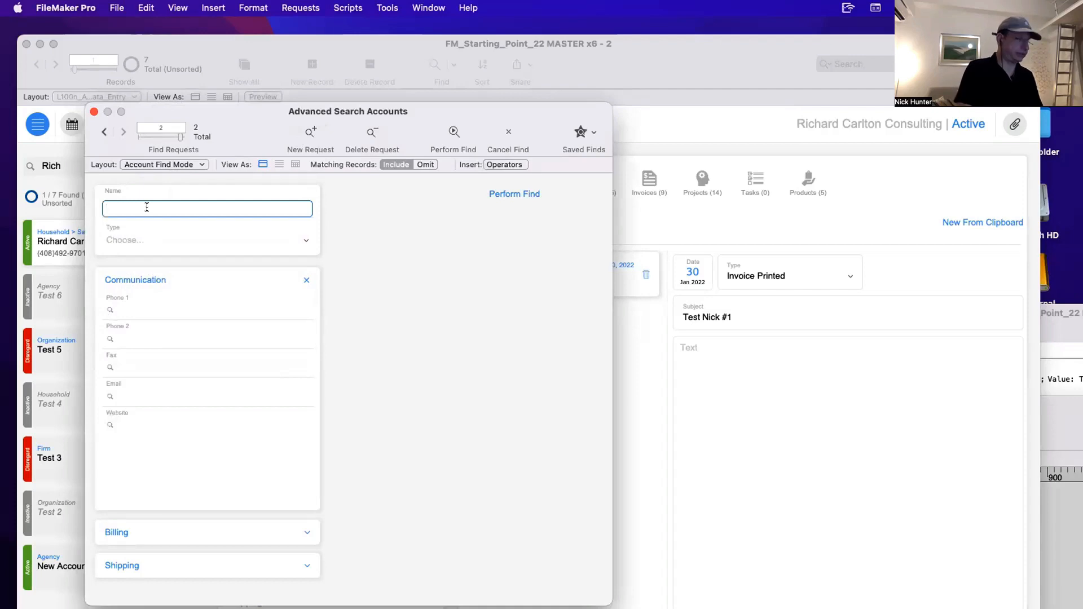
pyautogui.write('Test')
# Add a third find request with the Type Agency and set it to omit matching records.
pyautogui.press('super+n')
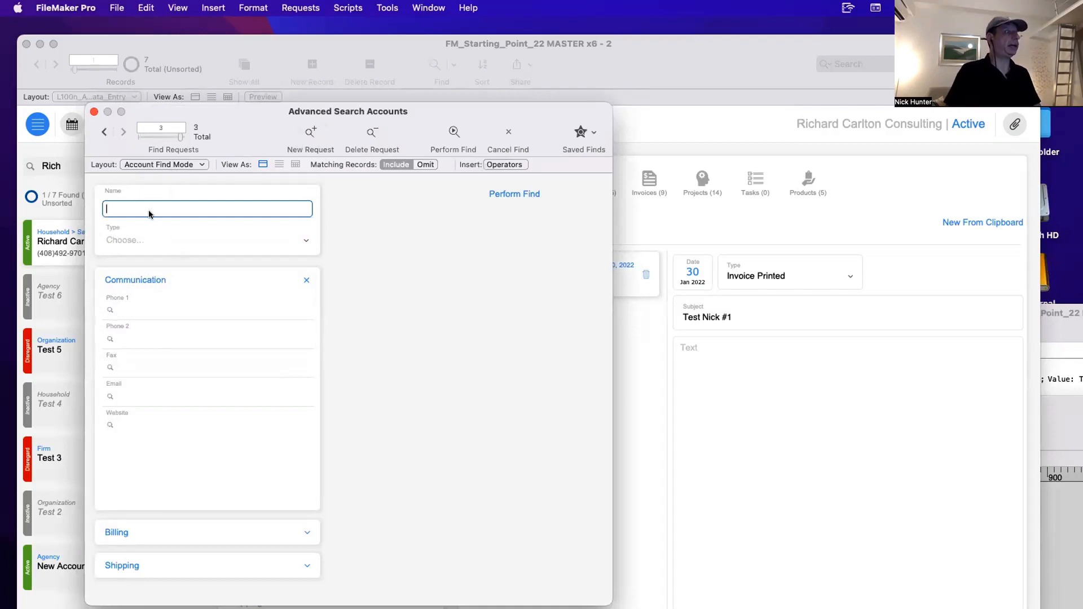
pyautogui.click(141, 239)
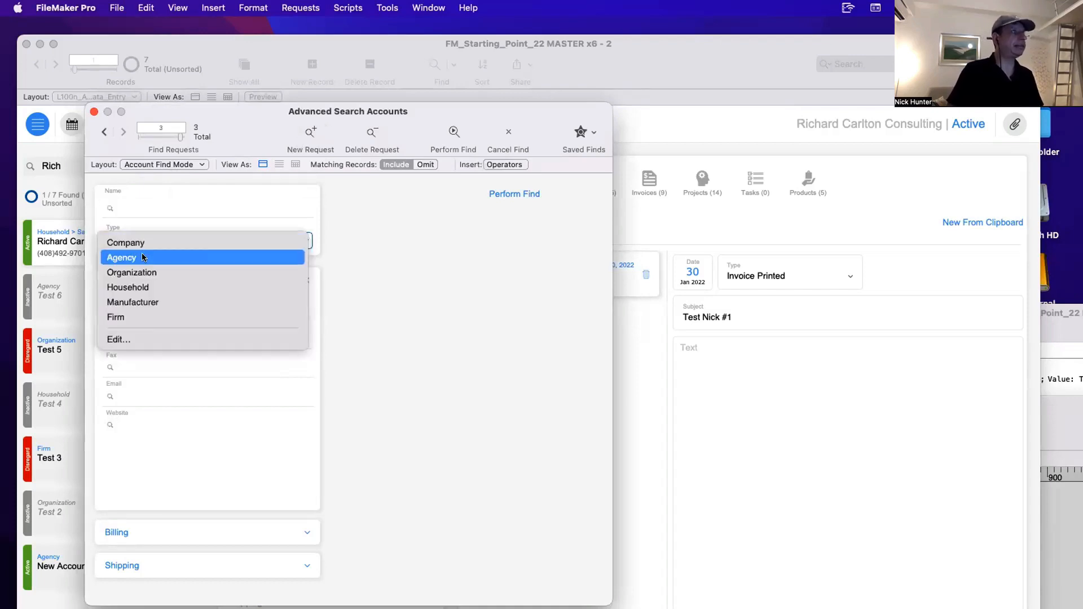
pyautogui.click(142, 255)
pyautogui.click(428, 164)
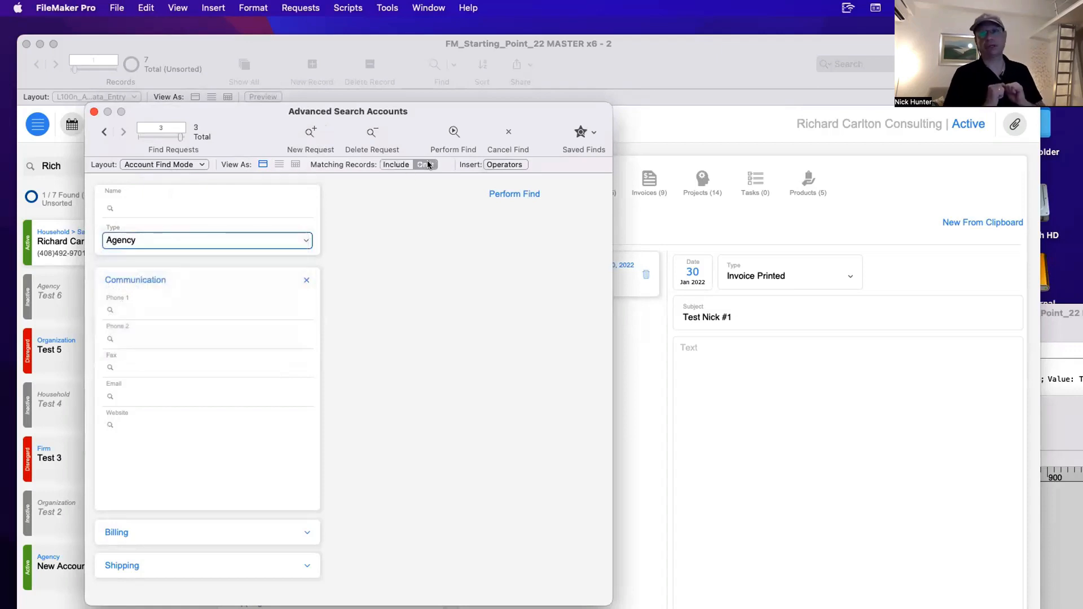
# Go back to the first find request and open the Script Debugger.
pyautogui.click(99, 134)
pyautogui.click(99, 134)
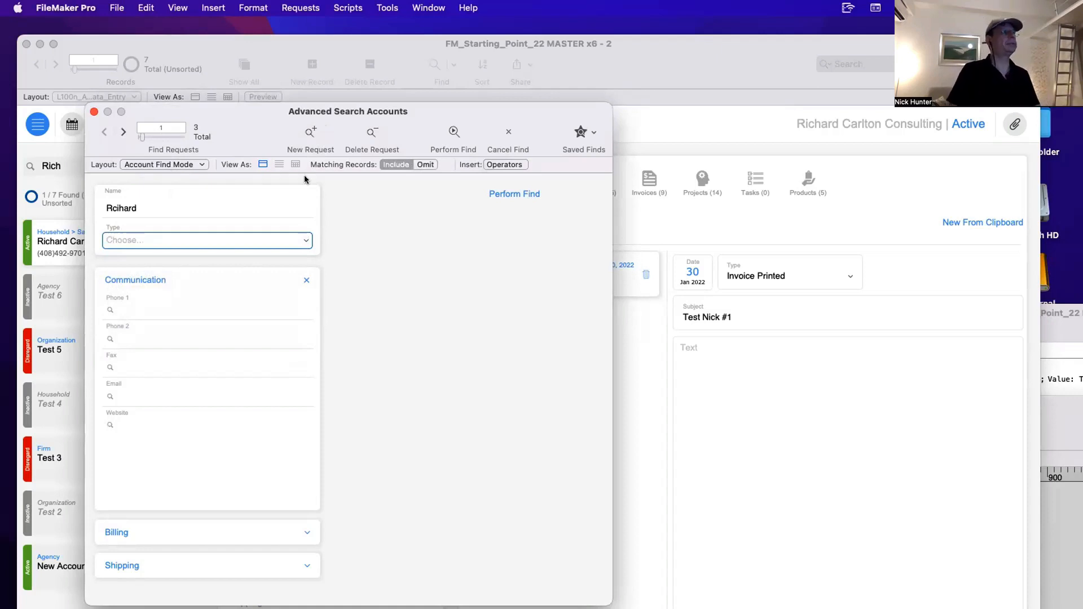
pyautogui.click(387, 7)
pyautogui.click(406, 27)
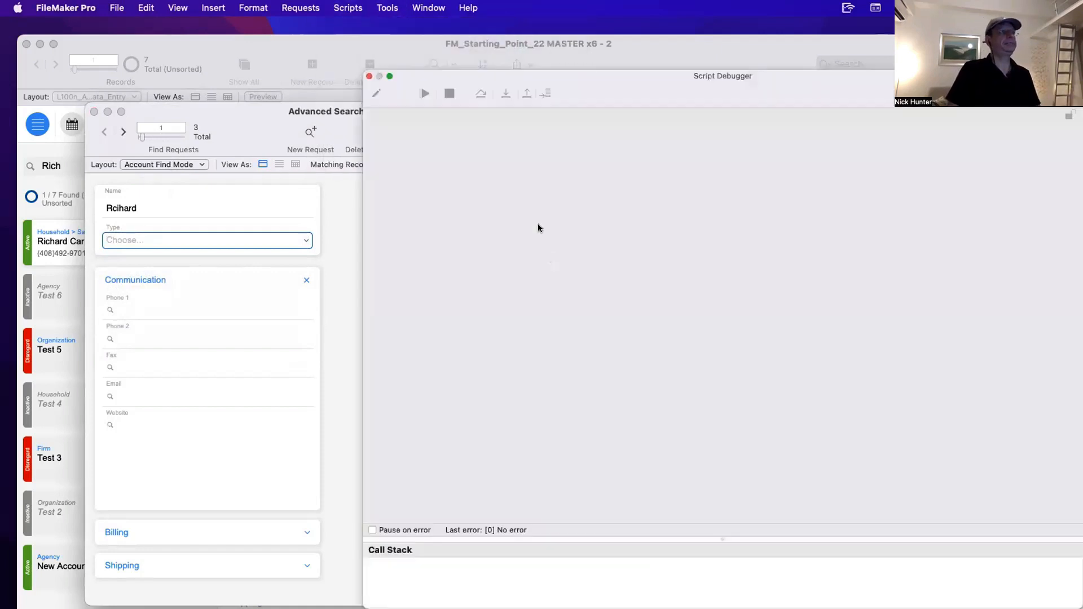
# Try a debugged run of the advanced account search from its Perform Find button, stepping past the script's Perform Find line.
pyautogui.moveTo(471, 79); pyautogui.dragTo(776, 77)
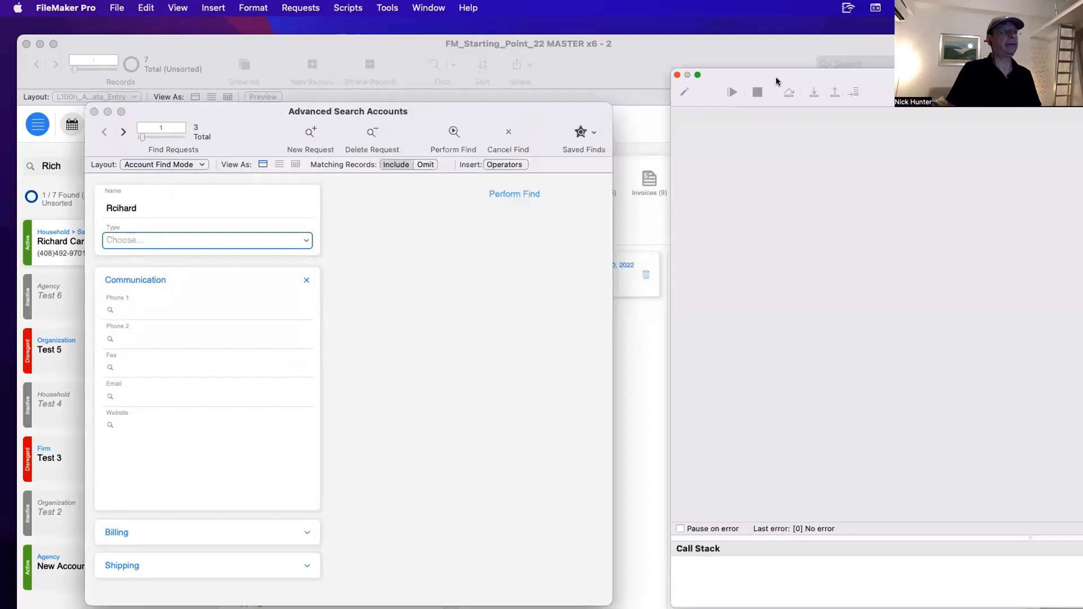
pyautogui.click(529, 195)
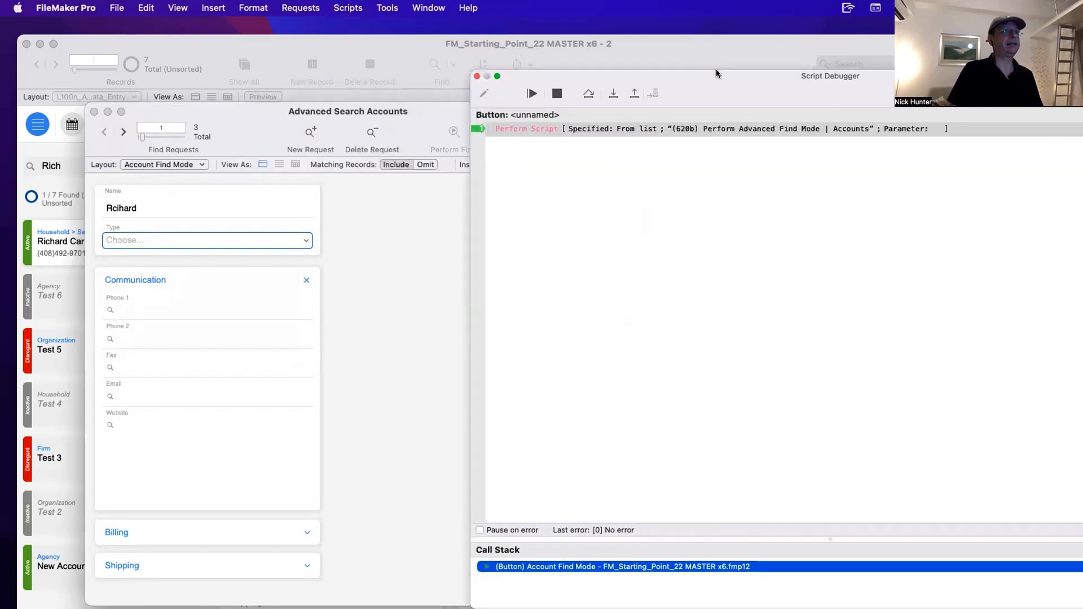
pyautogui.click(612, 93)
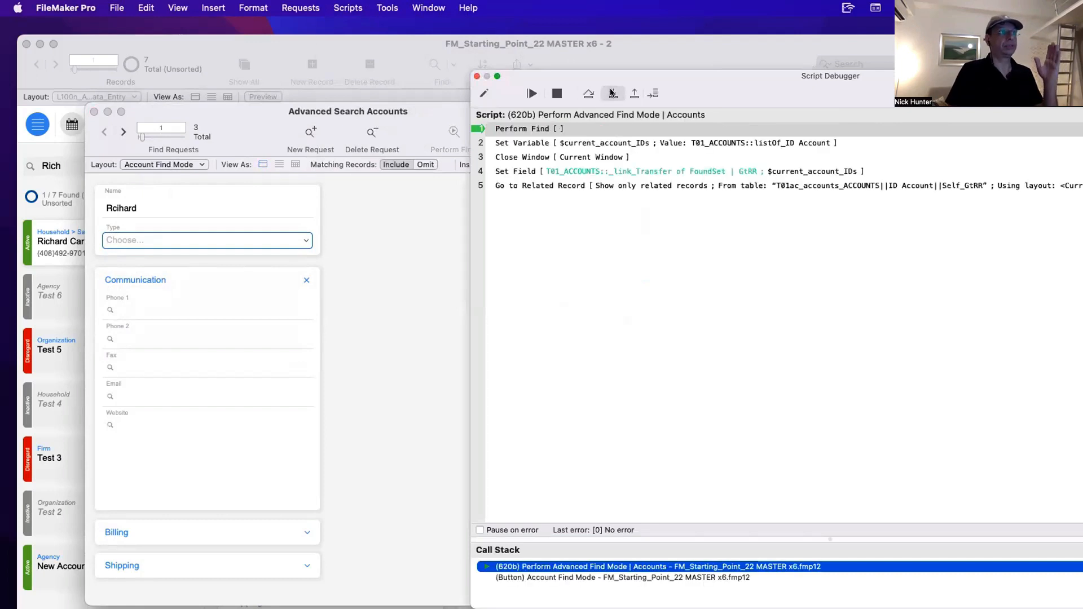
pyautogui.click(612, 93)
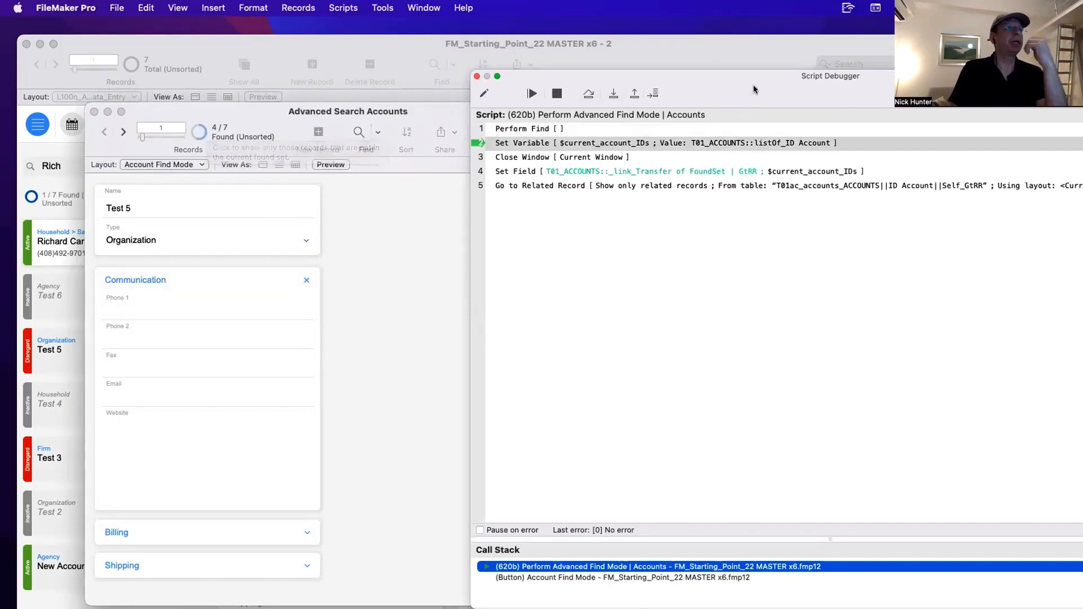
pyautogui.moveTo(549, 93); pyautogui.dragTo(411, 93)
pyautogui.click(415, 92)
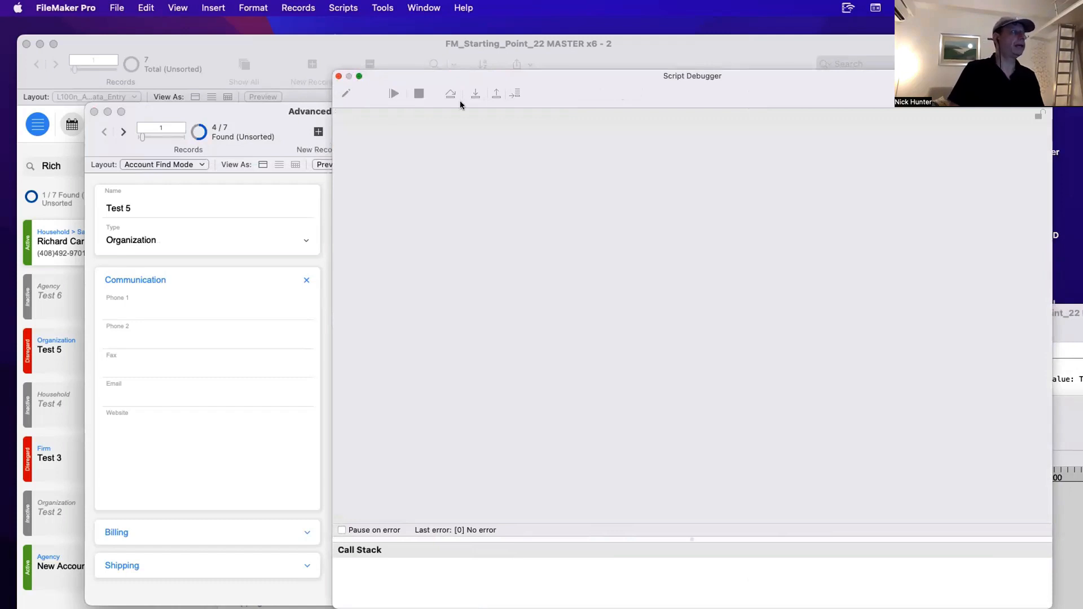
# Recall the last find requests, run Perform Find again, and step through the script up to its Close Window line.
pyautogui.moveTo(523, 92); pyautogui.dragTo(743, 144)
pyautogui.click(354, 199)
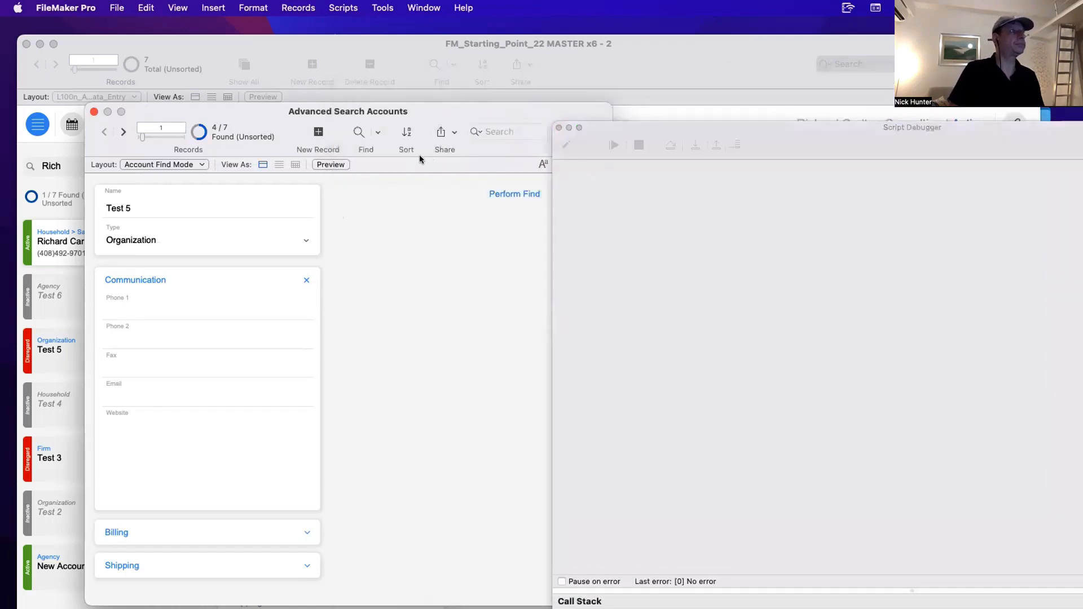
pyautogui.click(377, 133)
pyautogui.click(380, 174)
pyautogui.click(496, 194)
pyautogui.click(697, 144)
pyautogui.click(698, 144)
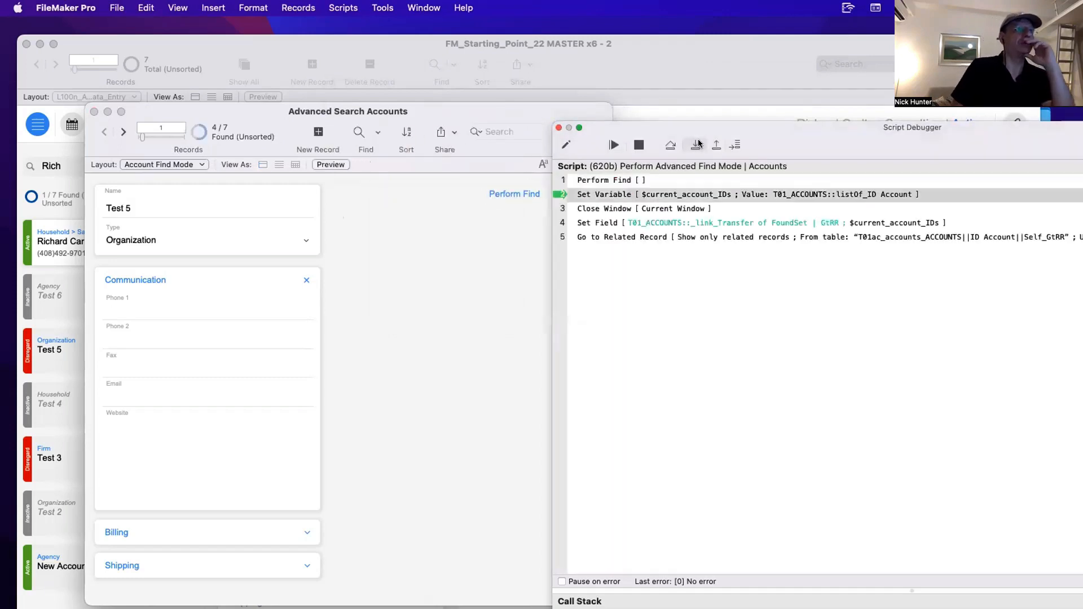
pyautogui.click(697, 145)
# Examine the full value of $current_account_IDs in the Data Viewer.
pyautogui.moveTo(835, 134); pyautogui.dragTo(564, 99)
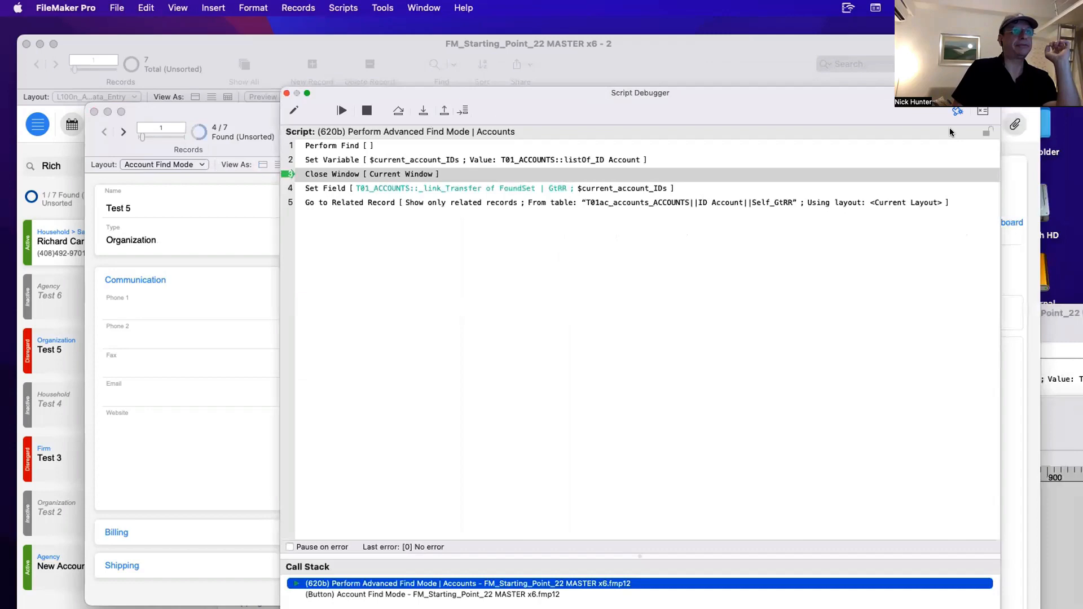
pyautogui.click(983, 111)
pyautogui.click(661, 176)
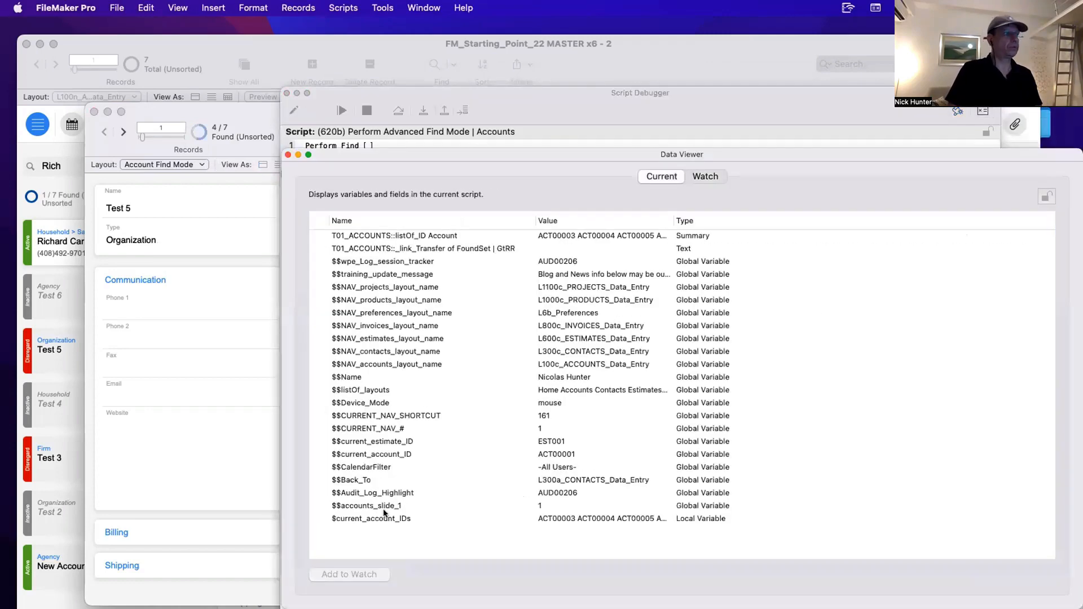
pyautogui.doubleClick(380, 517)
pyautogui.click(459, 271)
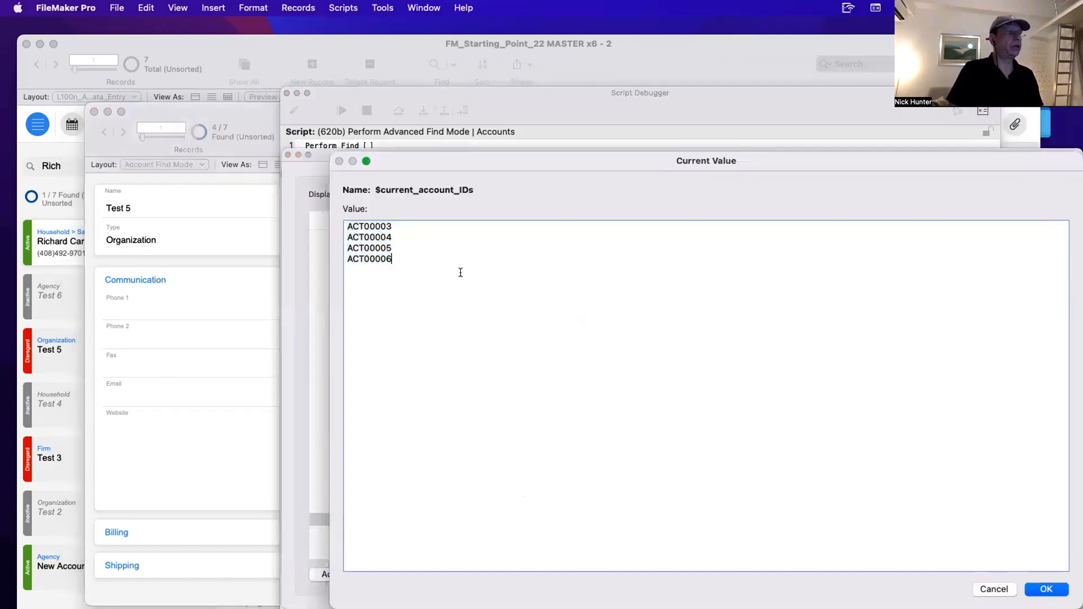
pyautogui.moveTo(402, 257); pyautogui.dragTo(320, 211)
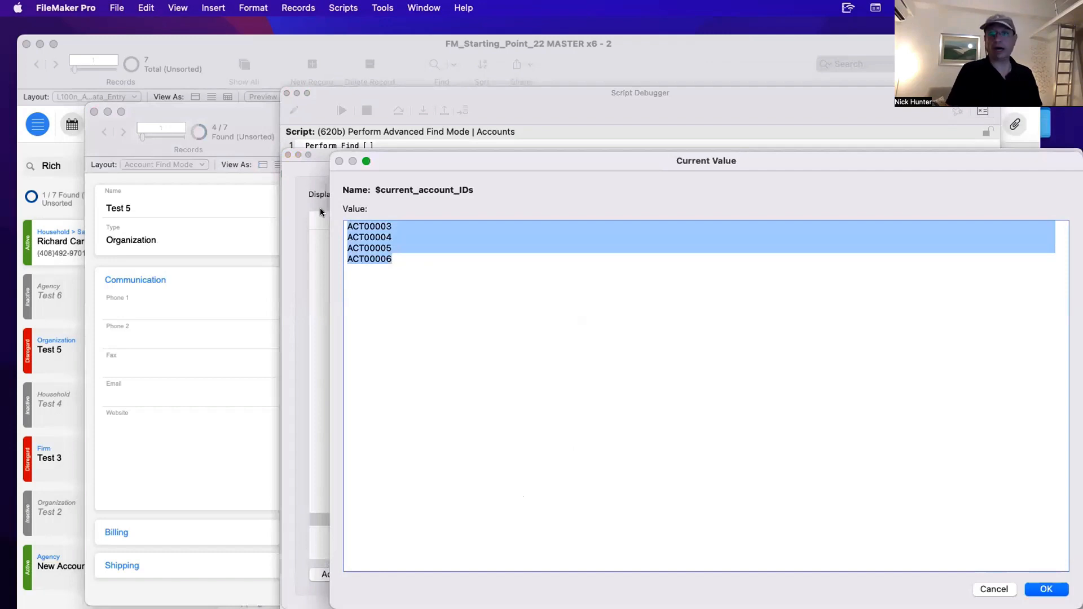
pyautogui.press('Right')
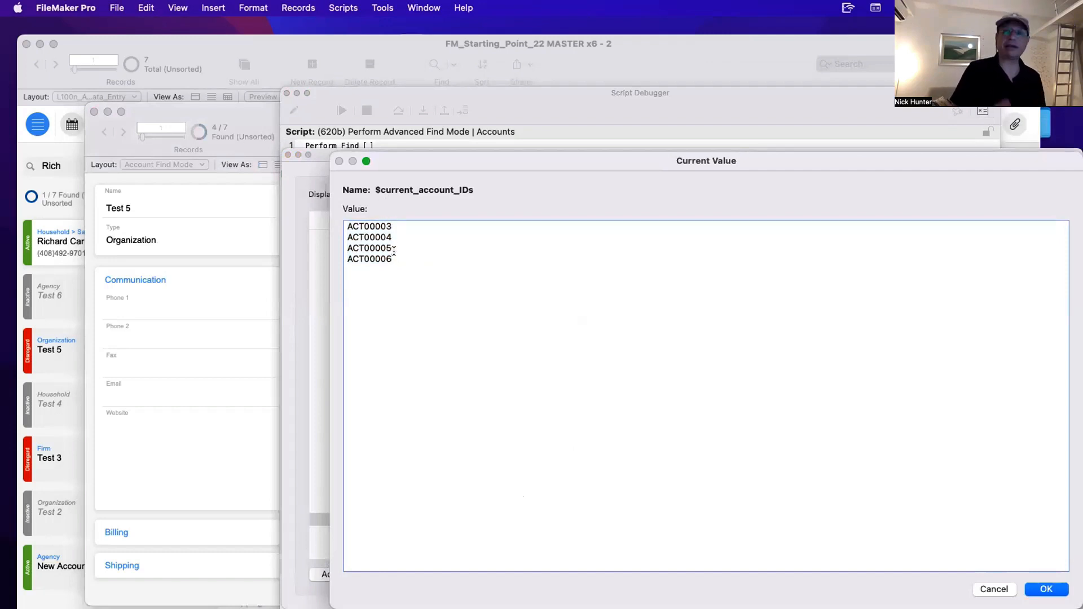
pyautogui.press('Escape')
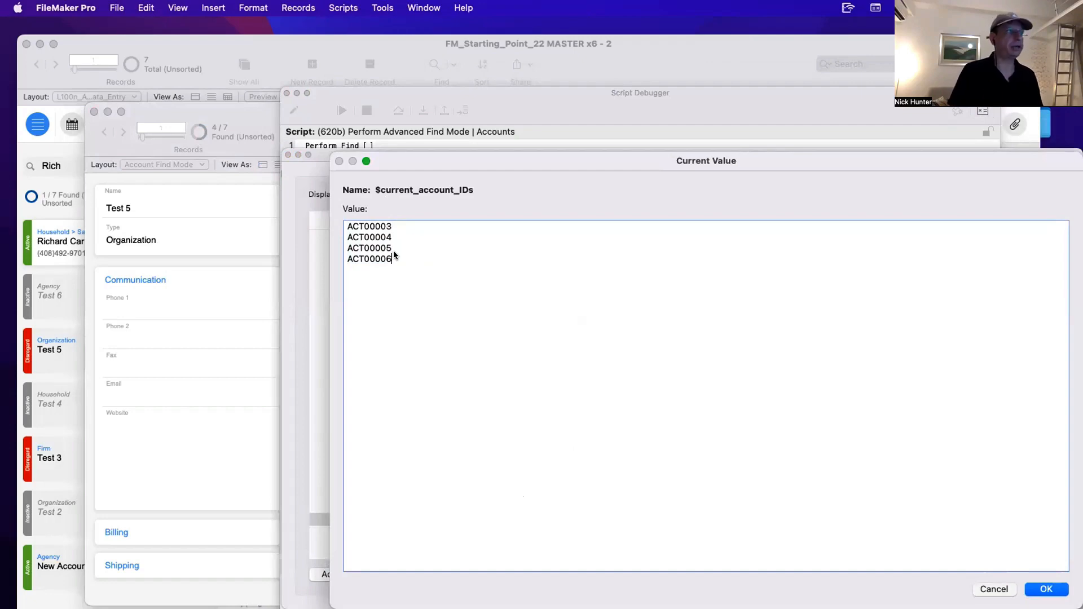
# Step through the Close Window, Set Field and Go to Related Record lines and finish the triggered OnRecordLoad script.
pyautogui.moveTo(395, 160); pyautogui.dragTo(767, 196)
pyautogui.click(401, 286)
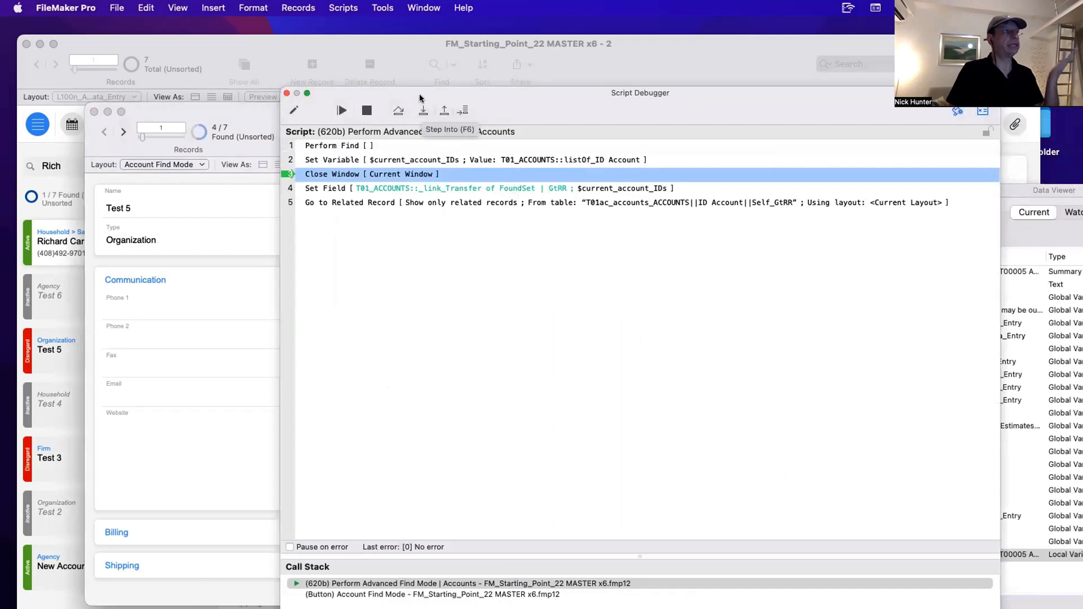
pyautogui.moveTo(423, 96); pyautogui.dragTo(611, 103)
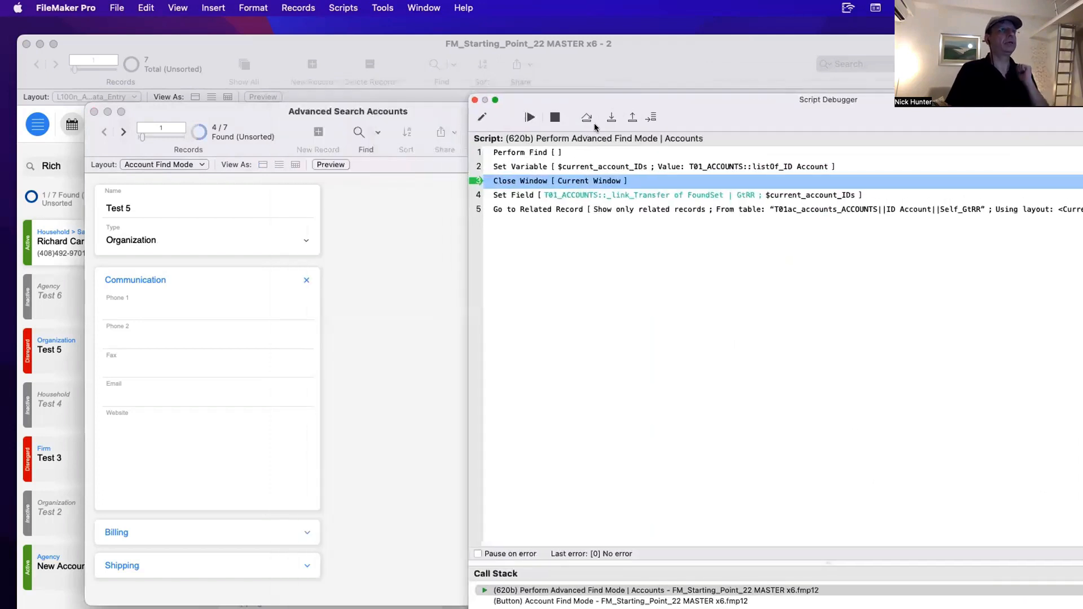
pyautogui.click(610, 118)
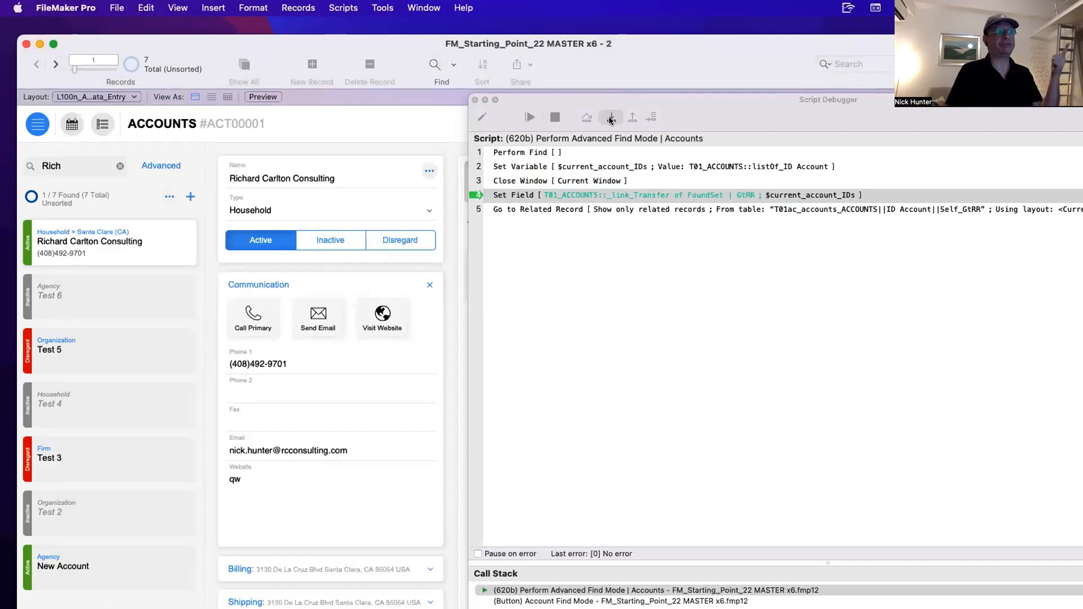
pyautogui.click(611, 118)
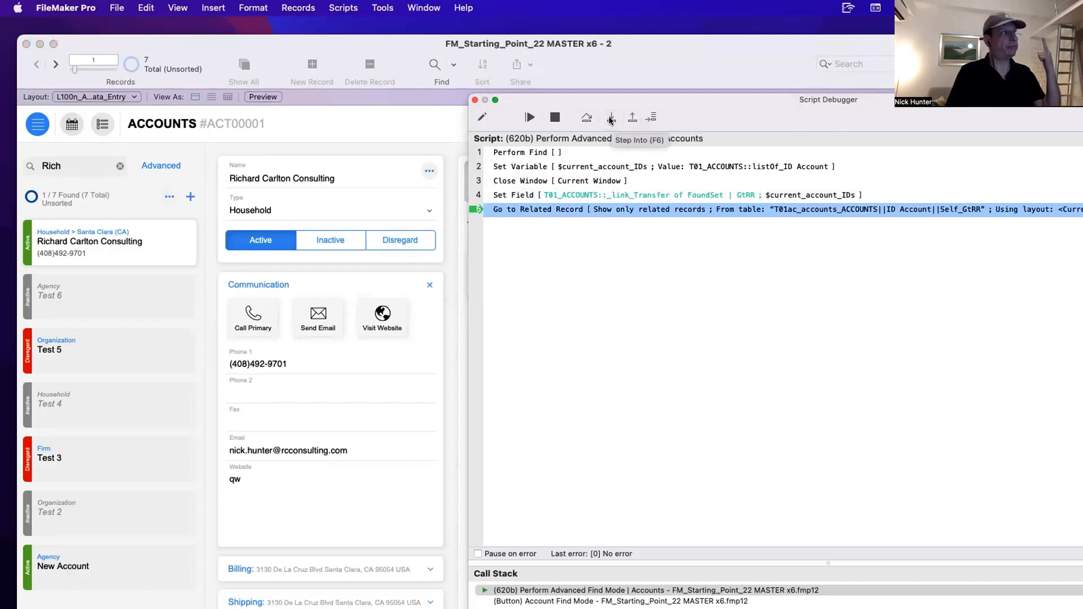
pyautogui.click(610, 119)
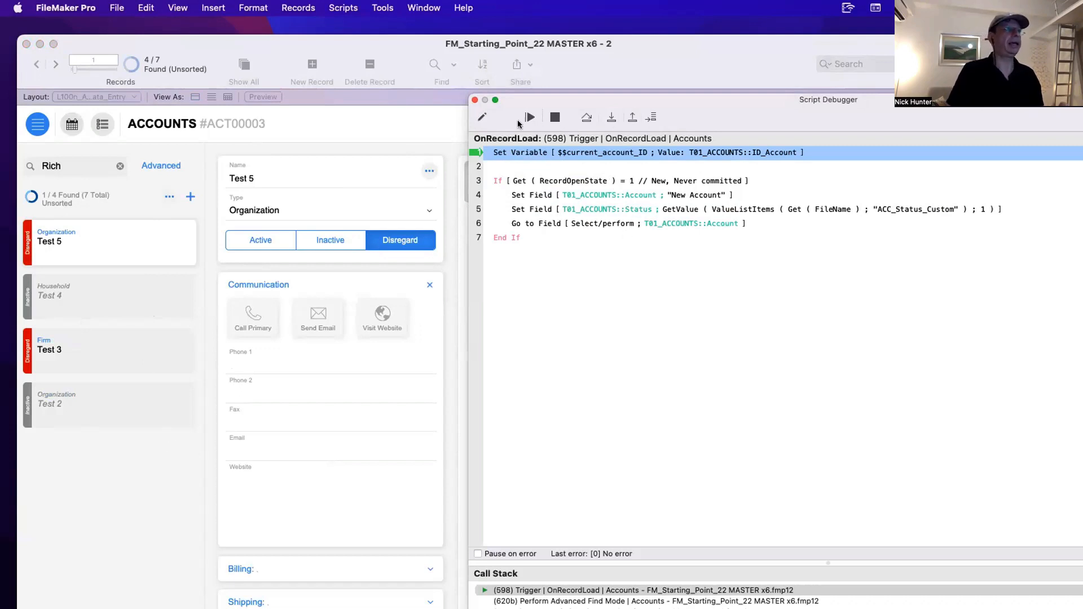
pyautogui.click(613, 116)
pyautogui.click(613, 117)
pyautogui.click(613, 116)
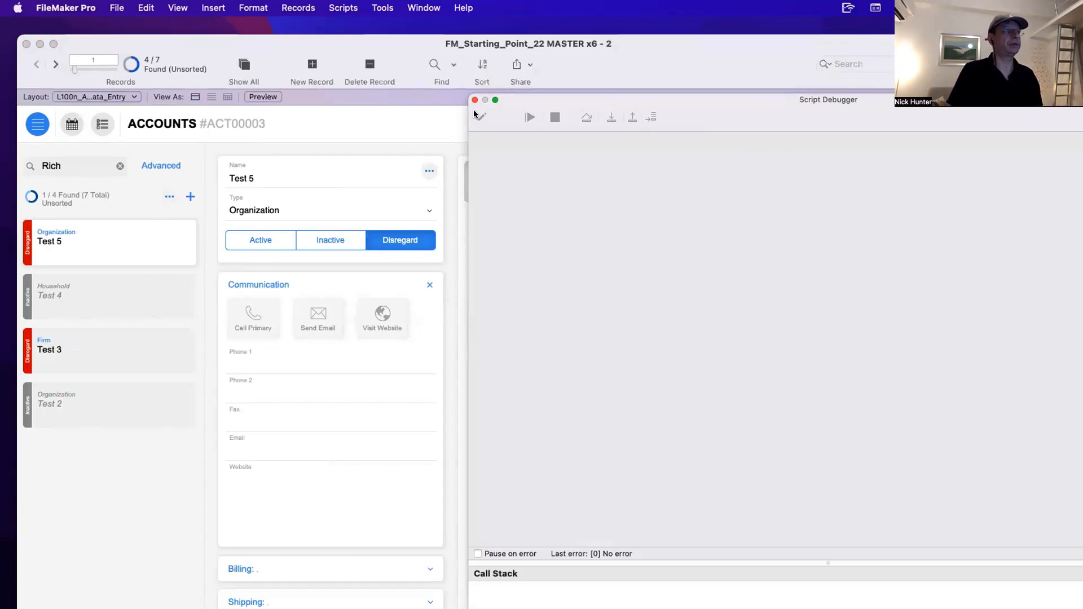
# Close the Data Viewer and reopen the advanced account search, stepping through the (620a) Open Advanced Find Mode script.
pyautogui.moveTo(516, 99); pyautogui.dragTo(844, 137)
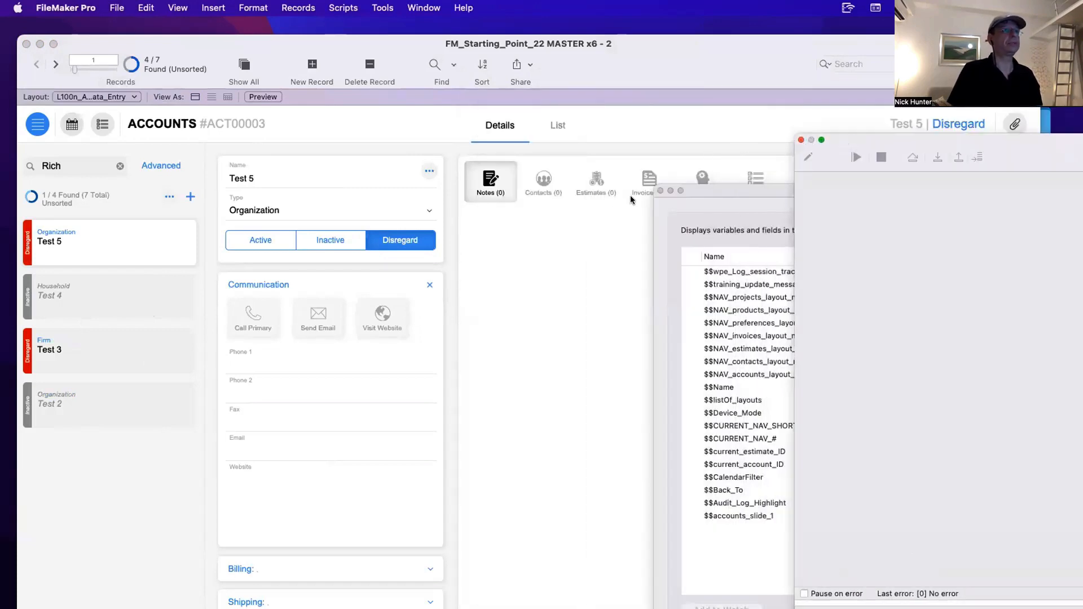
pyautogui.click(661, 190)
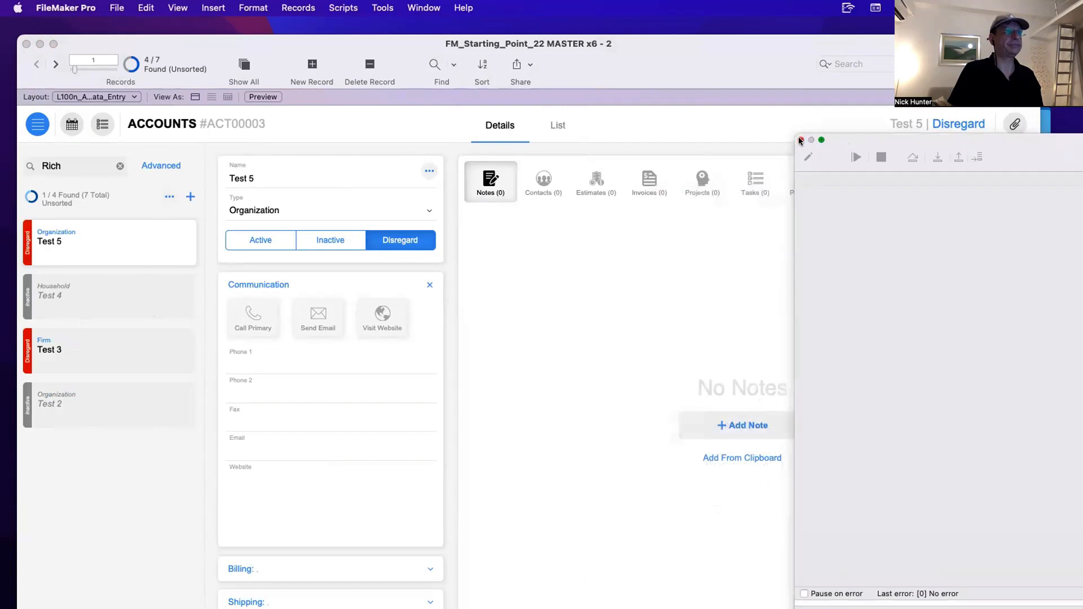
pyautogui.click(161, 165)
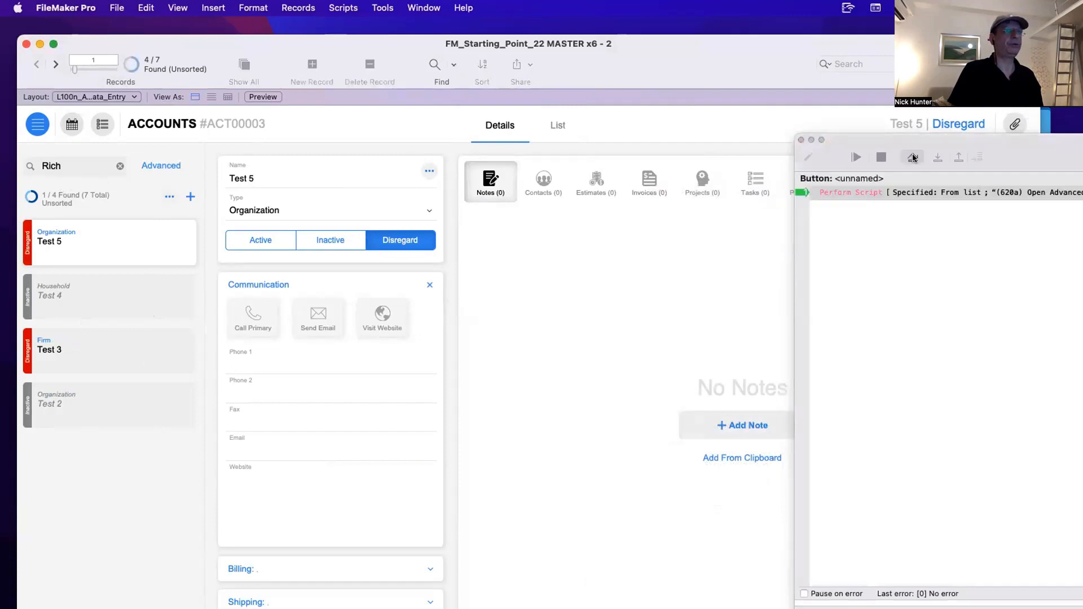
pyautogui.click(935, 157)
pyautogui.click(936, 157)
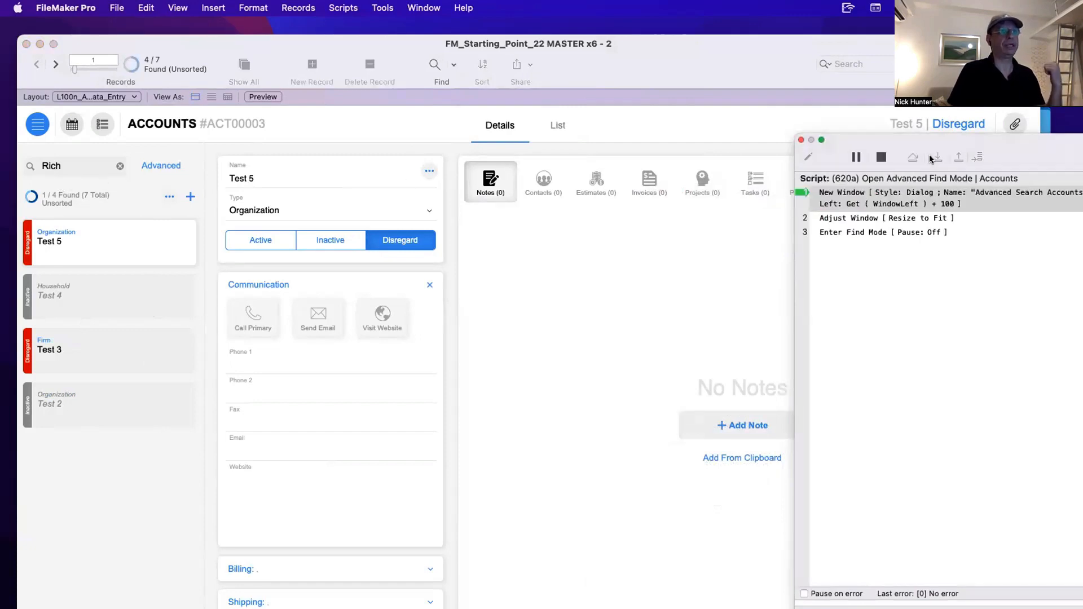
pyautogui.click(931, 159)
pyautogui.click(932, 159)
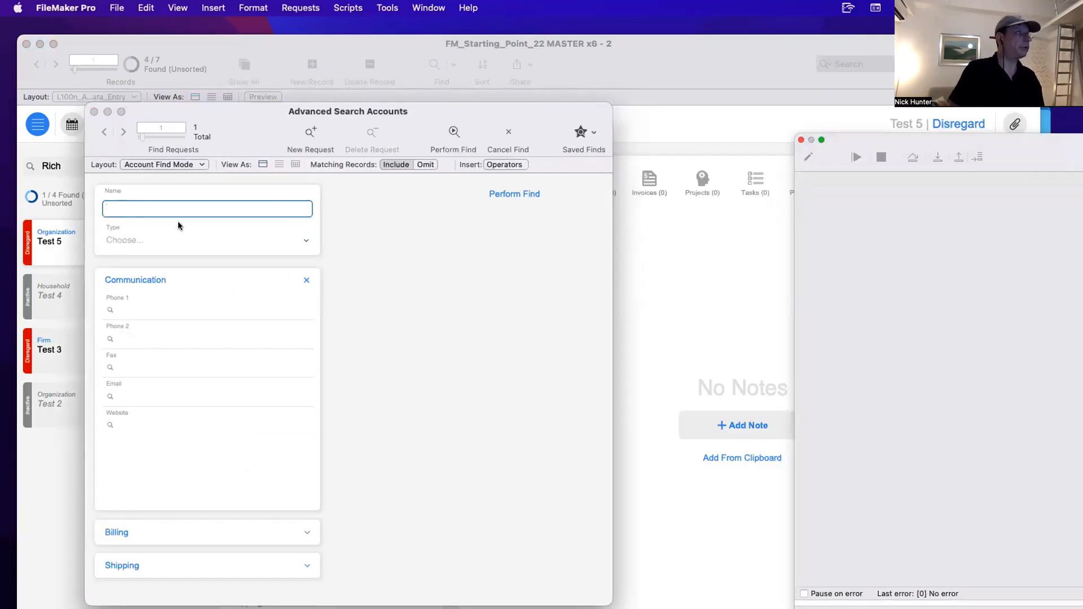
# Enter Test 3 as the Name in the first find request and add a second request with the Name Test 4.
pyautogui.click(177, 201)
pyautogui.write('Tet')
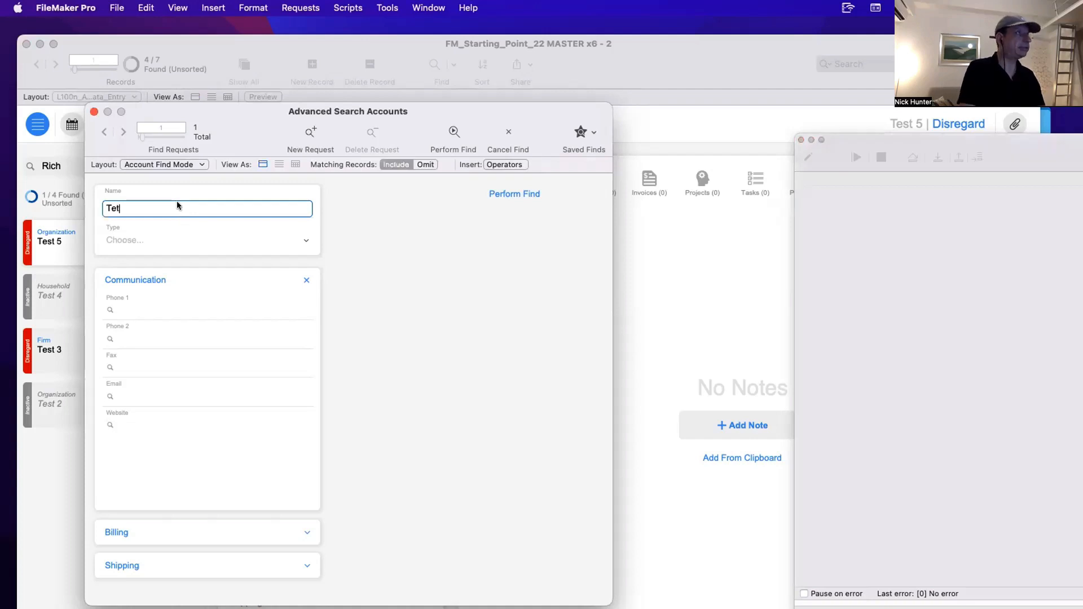
pyautogui.press('BackSpace')
pyautogui.write('st 3')
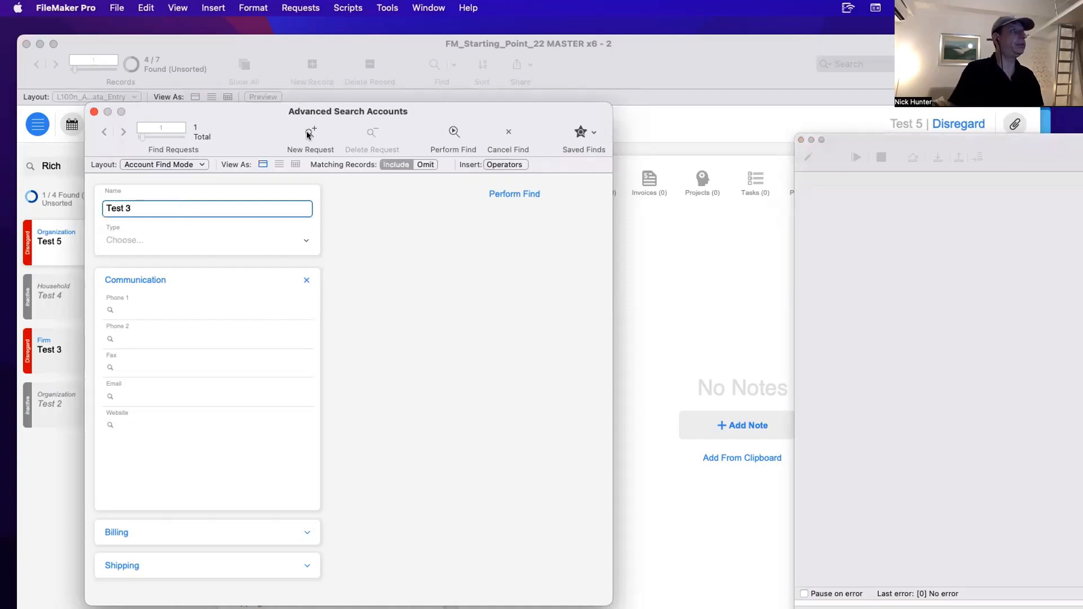
pyautogui.click(310, 134)
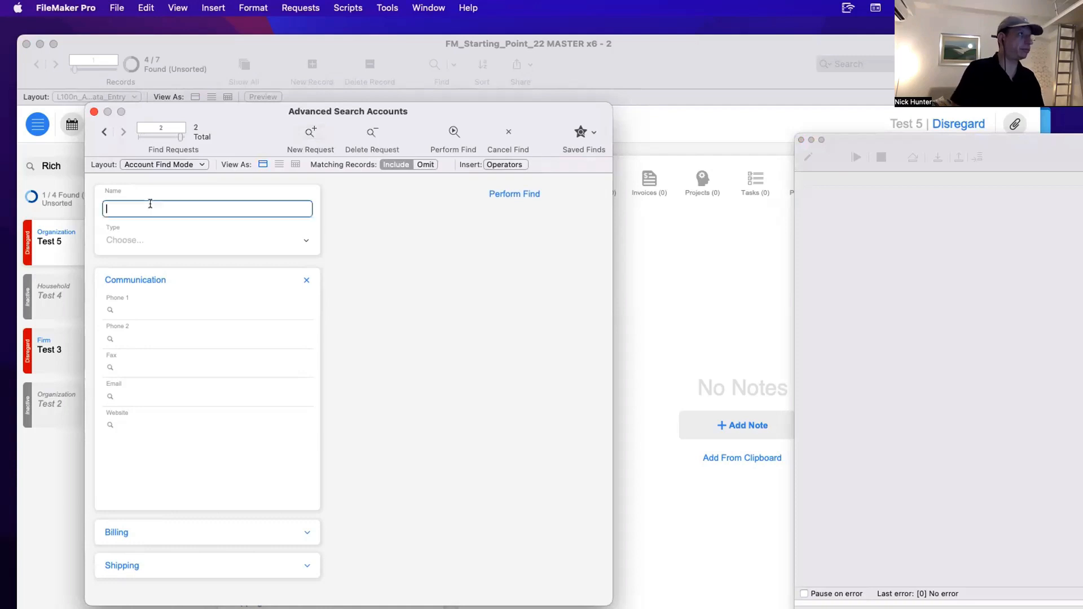
pyautogui.write('Test 4')
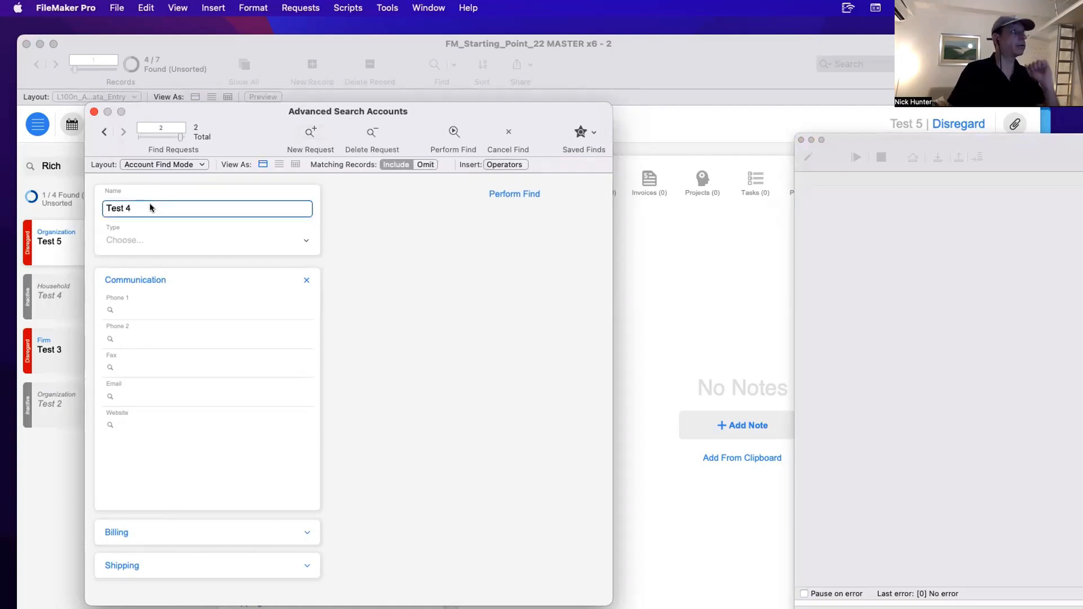
# Run the search with its Perform Find button and step through the script's Perform Find and Set Variable lines.
pyautogui.click(359, 221)
pyautogui.click(510, 195)
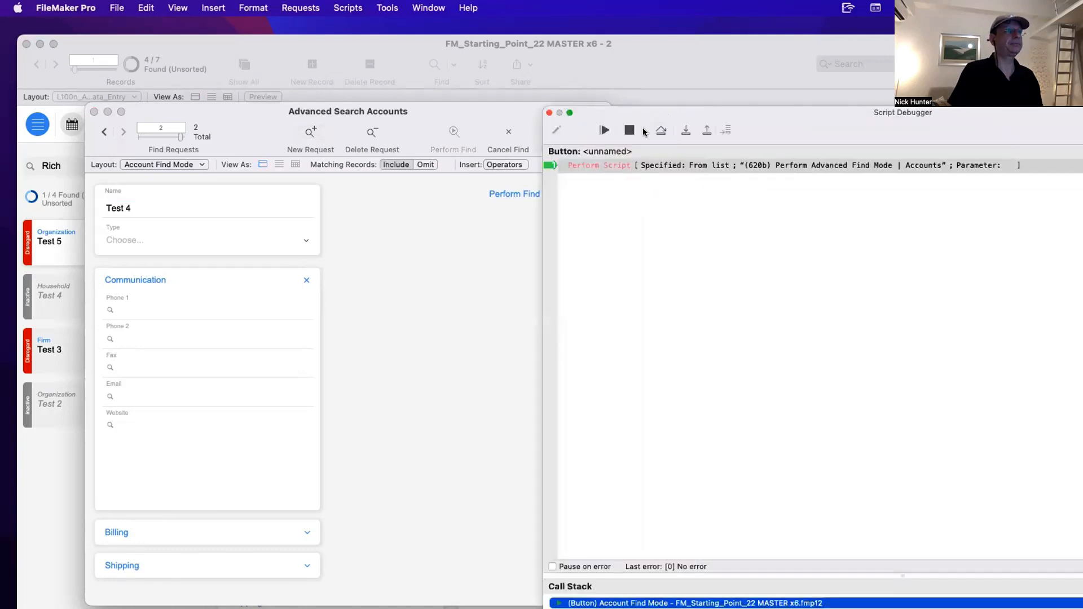
pyautogui.click(686, 131)
pyautogui.click(686, 130)
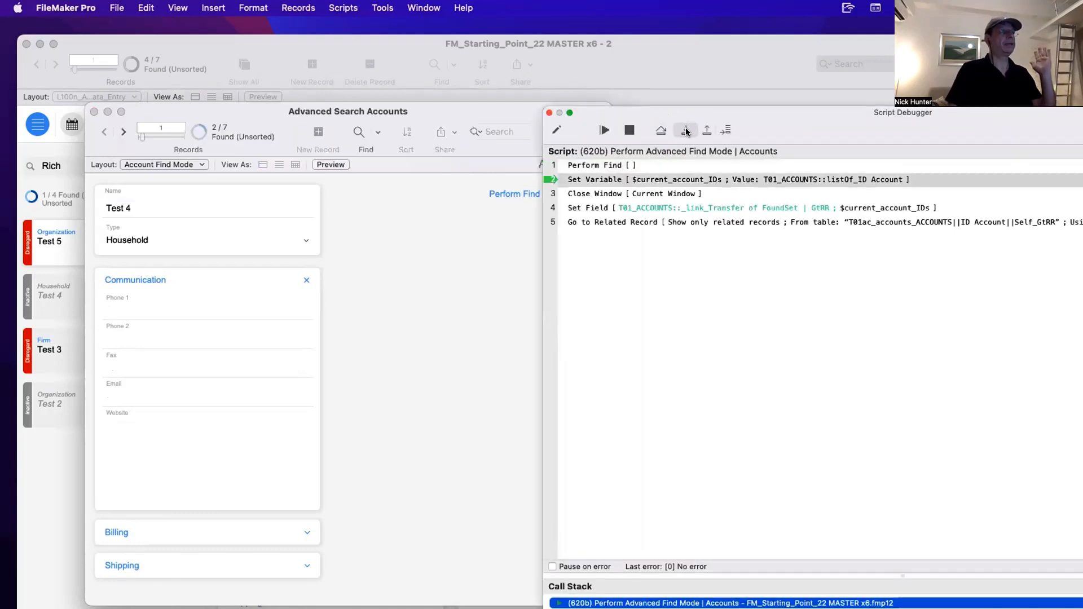
pyautogui.click(686, 131)
# Check the value of $current_account_IDs for the new search in the Data Viewer, and close the viewer.
pyautogui.moveTo(881, 129); pyautogui.dragTo(712, 135)
pyautogui.click(1074, 137)
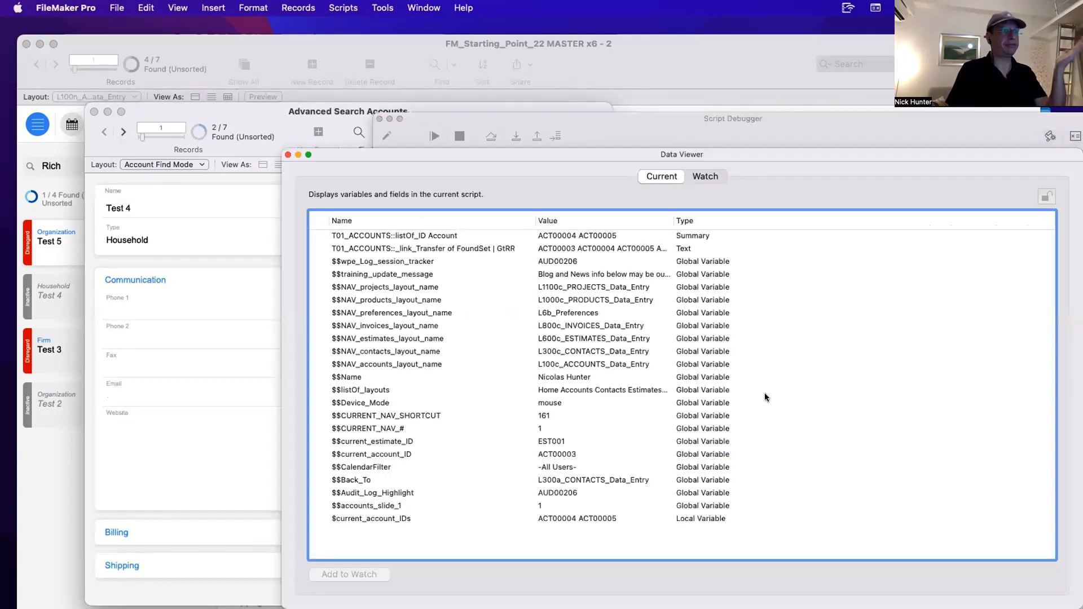
pyautogui.doubleClick(571, 518)
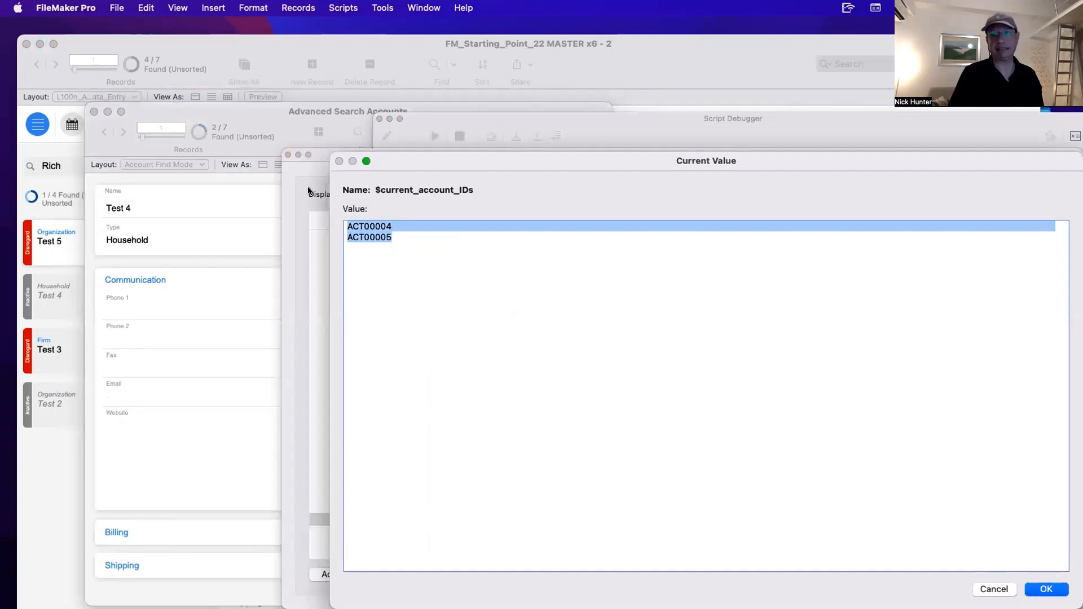
pyautogui.press('Escape')
pyautogui.press('Escape')
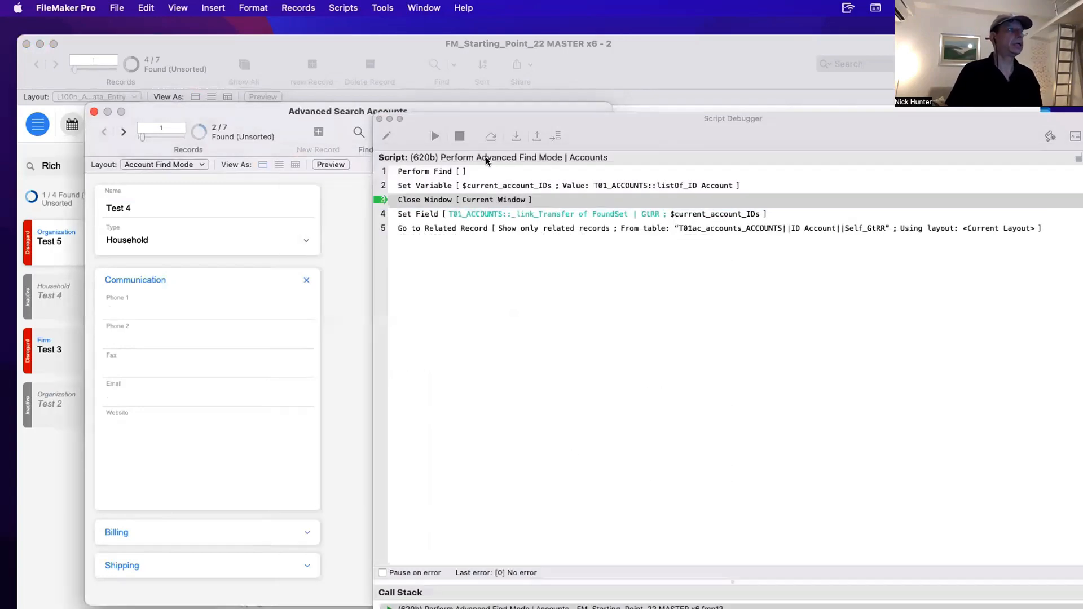
# Step through the Close Window, Set Field and Go to Related Record lines, finish the OnRecordLoad trigger, and close the Script Debugger.
pyautogui.click(549, 118)
pyautogui.click(514, 137)
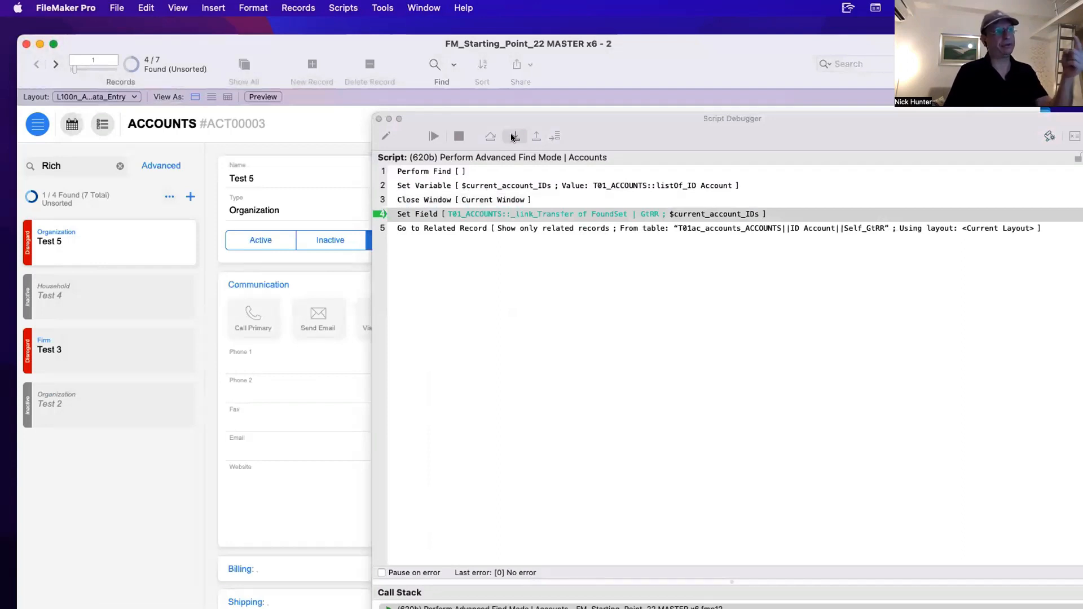
pyautogui.click(513, 137)
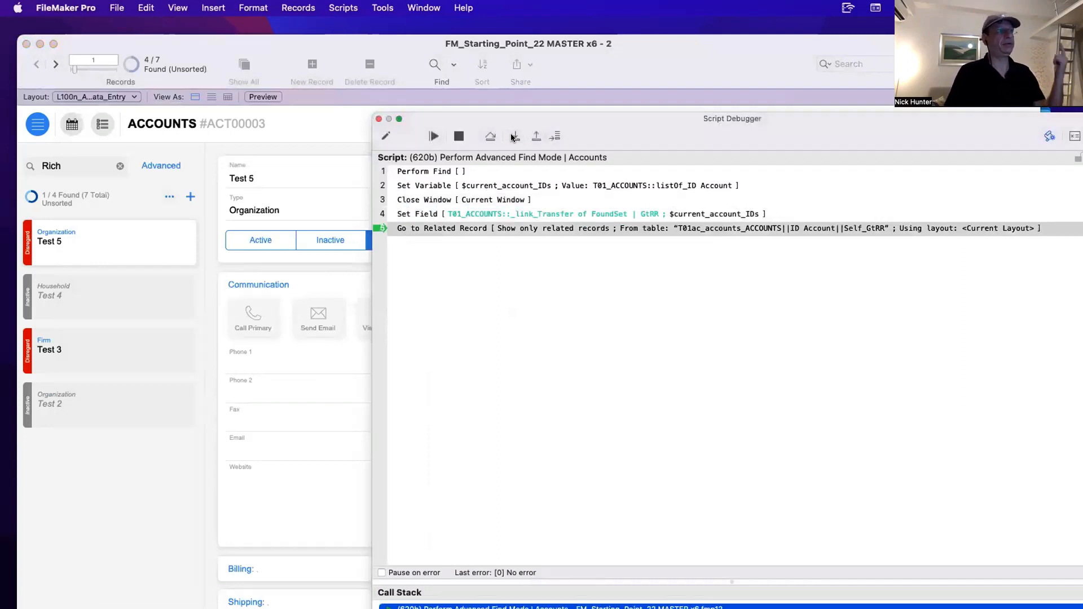
pyautogui.click(514, 137)
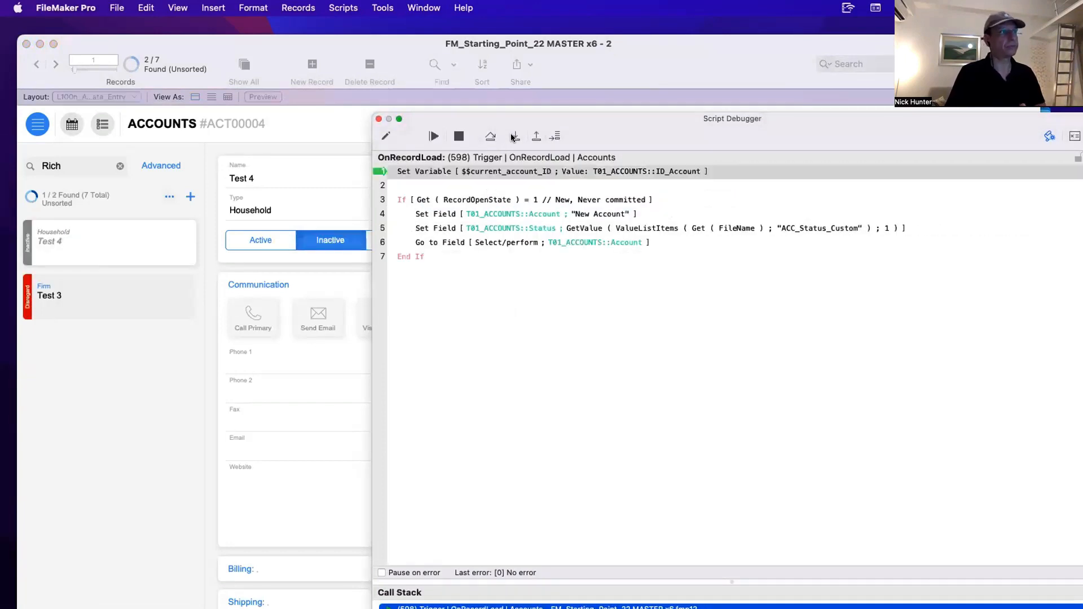
pyautogui.click(514, 136)
pyautogui.click(513, 136)
pyautogui.click(513, 136)
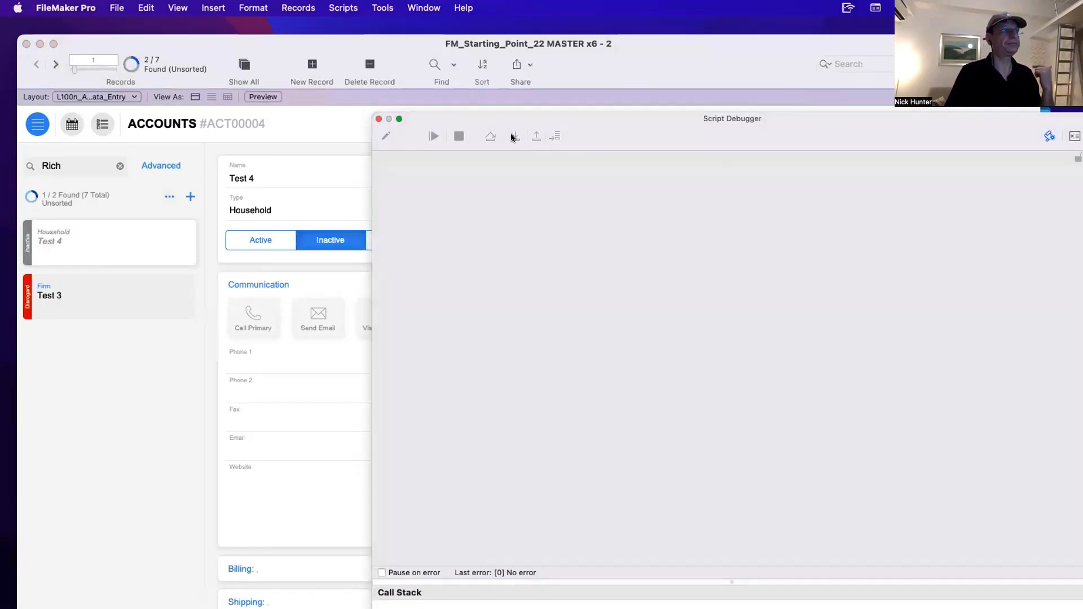
pyautogui.click(378, 119)
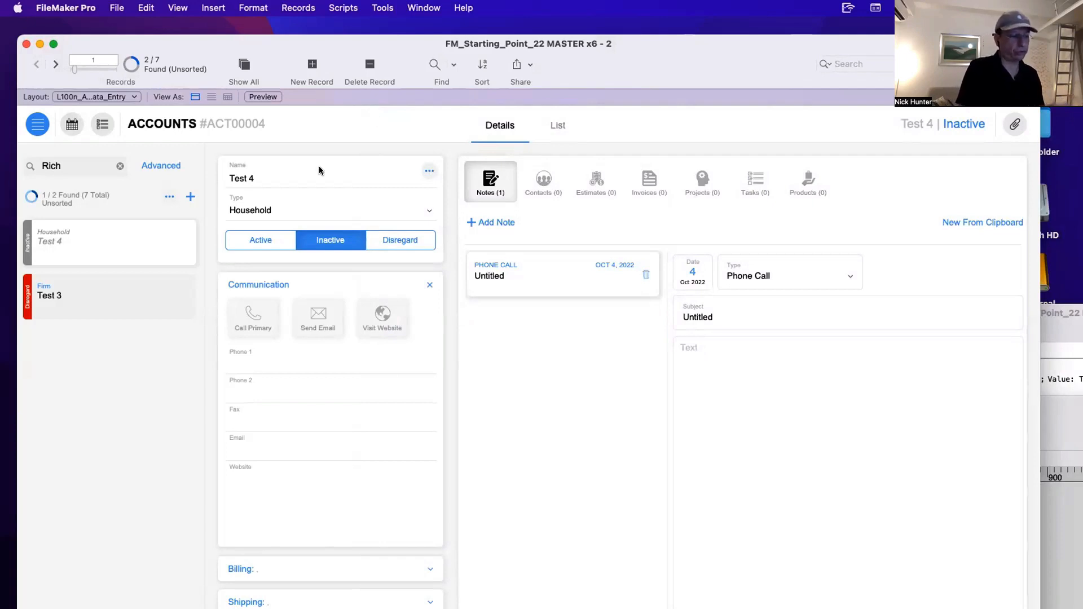
# Try out an independent found set in a new window by showing all accounts and omitting three records, and close that window.
pyautogui.click(427, 7)
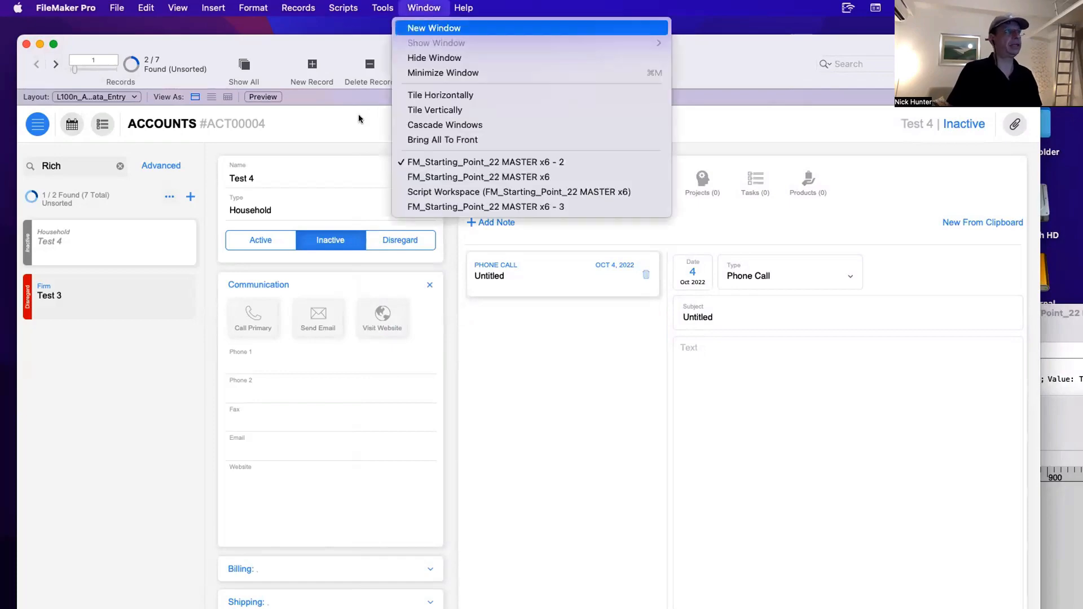
pyautogui.press('Return')
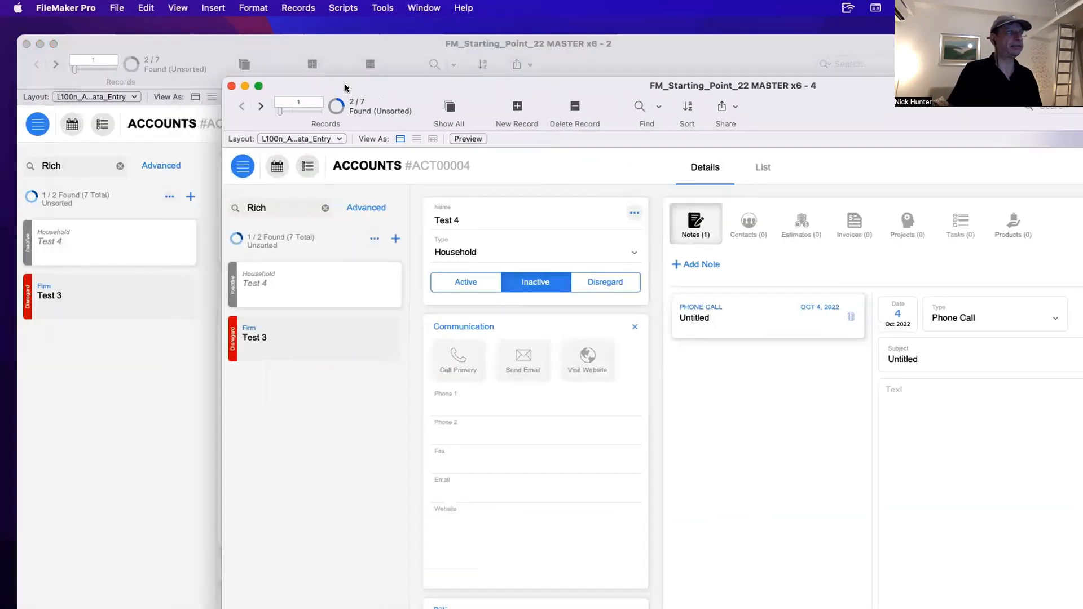
pyautogui.click(450, 107)
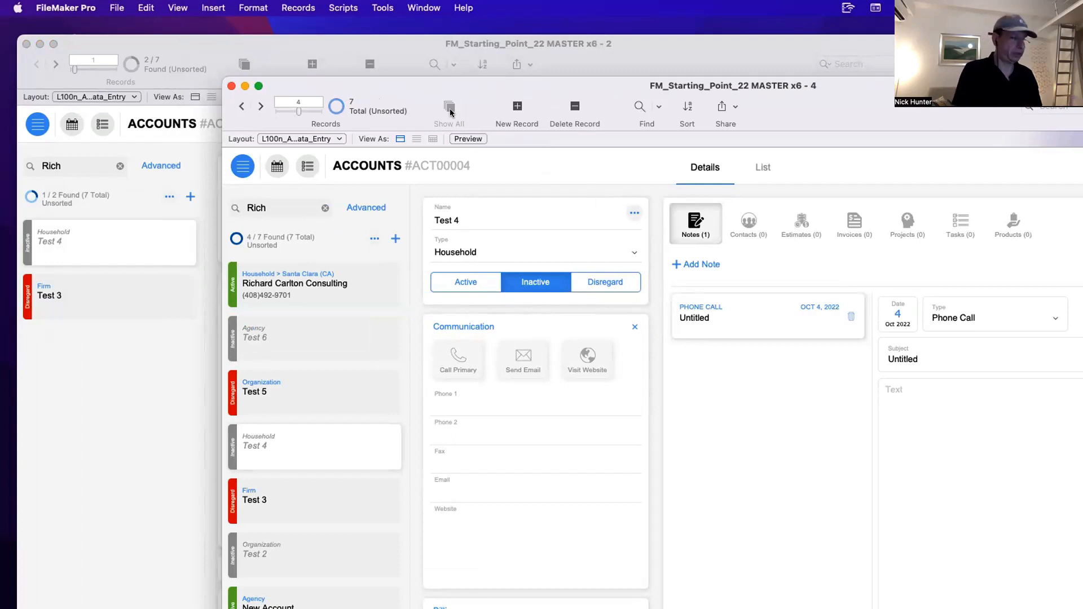
pyautogui.press('super+t')
pyautogui.press('super+t')
pyautogui.press('super+t')
pyautogui.moveTo(372, 84); pyautogui.dragTo(570, 64)
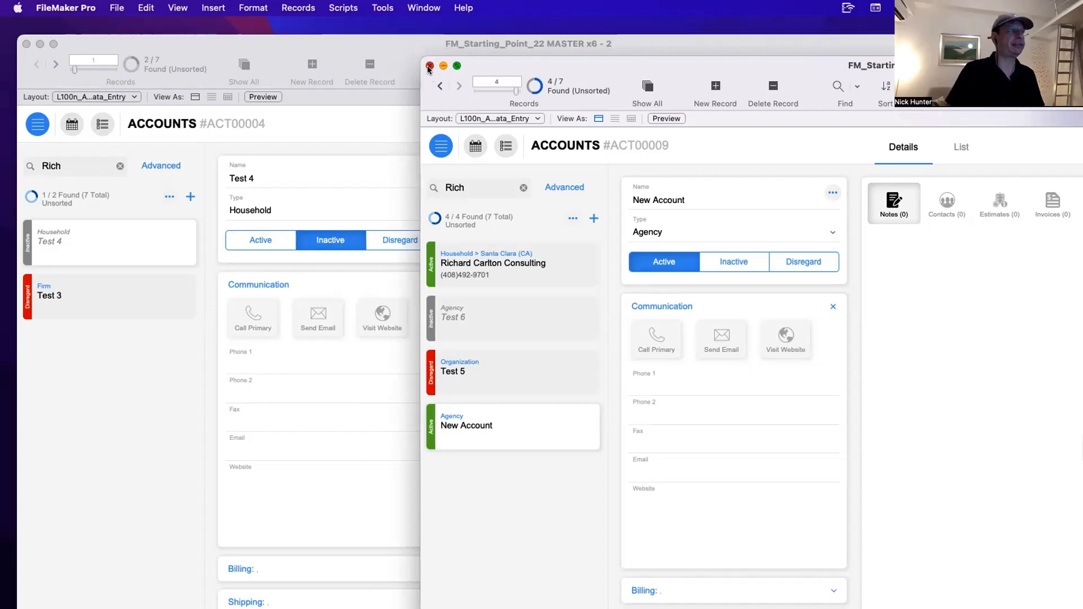
pyautogui.click(429, 65)
# Place the _link_Transfer of FoundSet | GtRR field without its label below the status buttons on the account layout and enlarge it.
pyautogui.press('super+l')
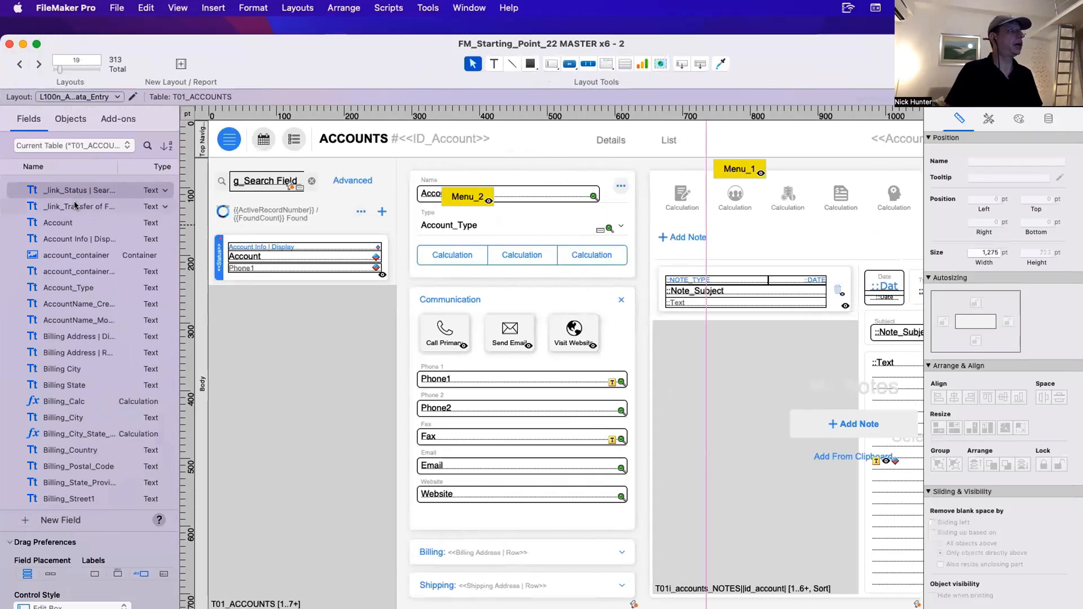
pyautogui.moveTo(79, 206); pyautogui.dragTo(458, 277)
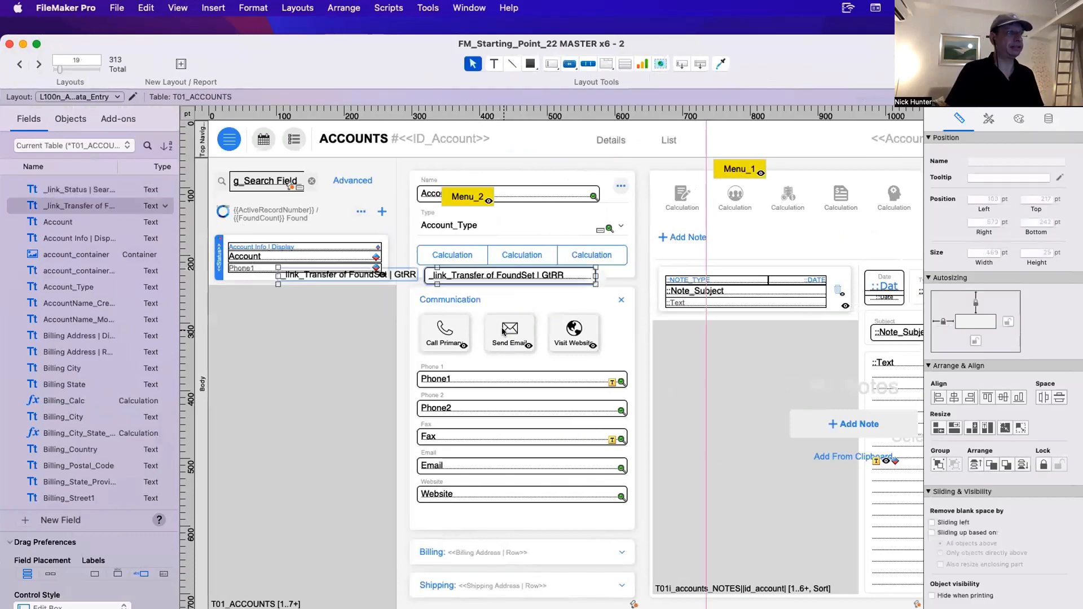
pyautogui.click(363, 310)
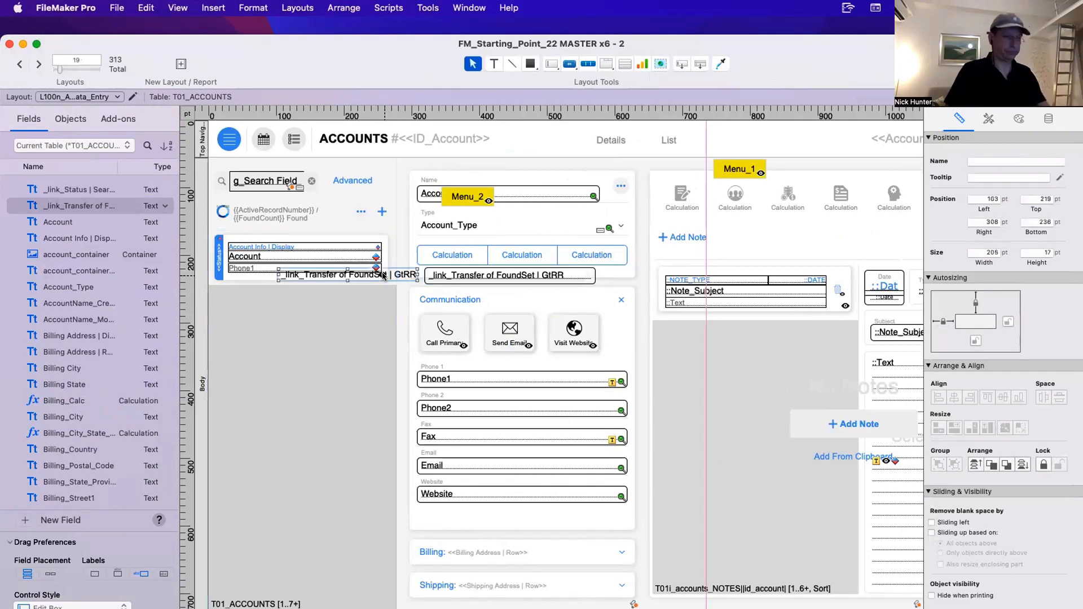
pyautogui.click(581, 282)
pyautogui.moveTo(595, 283); pyautogui.dragTo(661, 463)
# Give the transfer field a white fill, position it over the Communication section, and check its contents in Browse mode.
pyautogui.click(1018, 120)
pyautogui.click(960, 280)
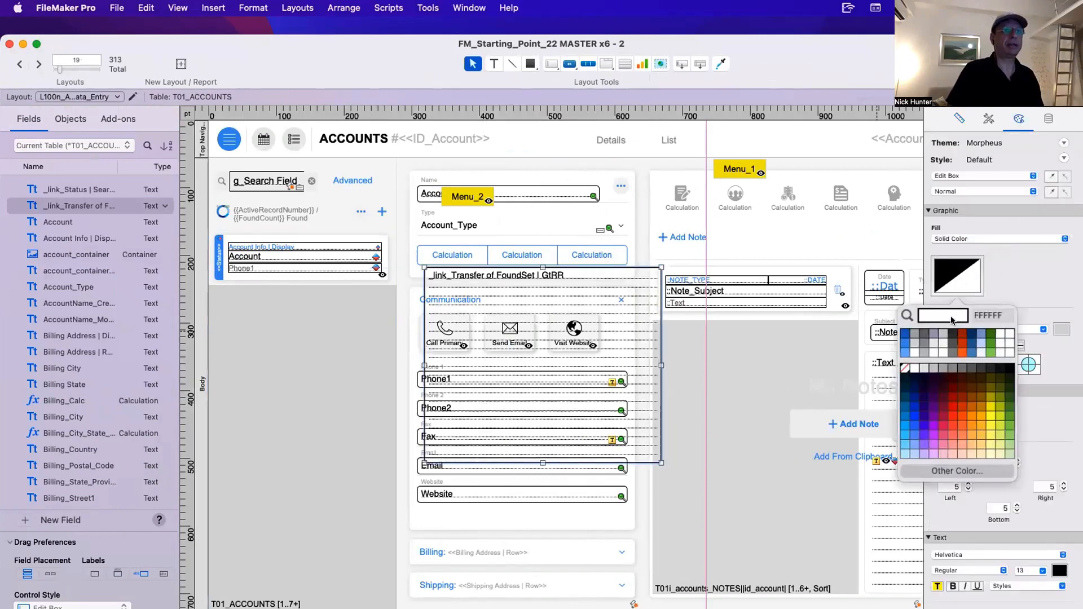
pyautogui.click(913, 363)
pyautogui.moveTo(565, 276); pyautogui.dragTo(547, 293)
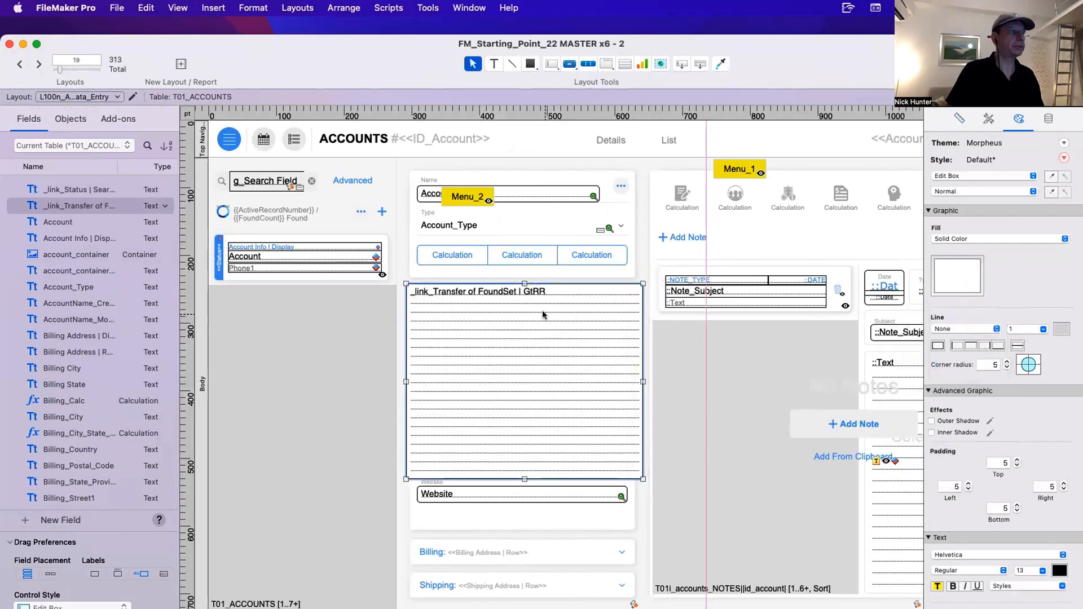
pyautogui.press('super+b')
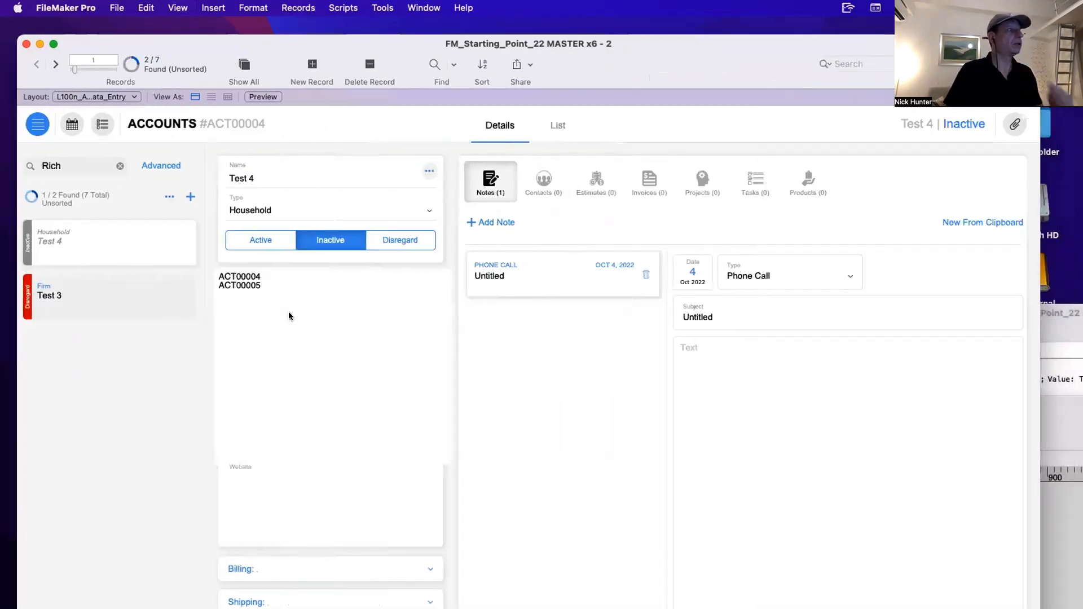
pyautogui.click(324, 302)
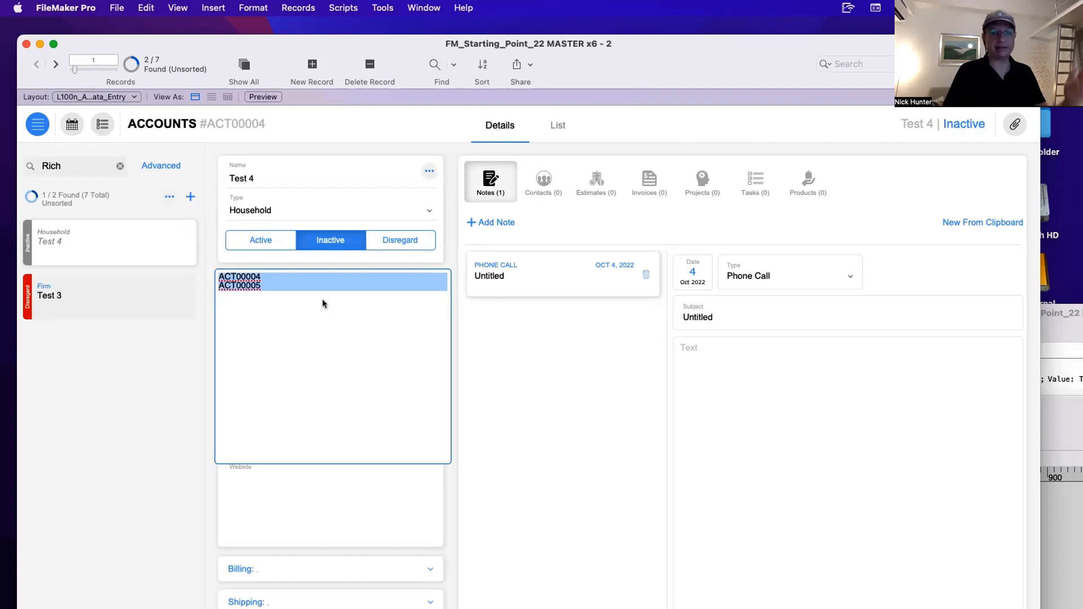
pyautogui.click(354, 150)
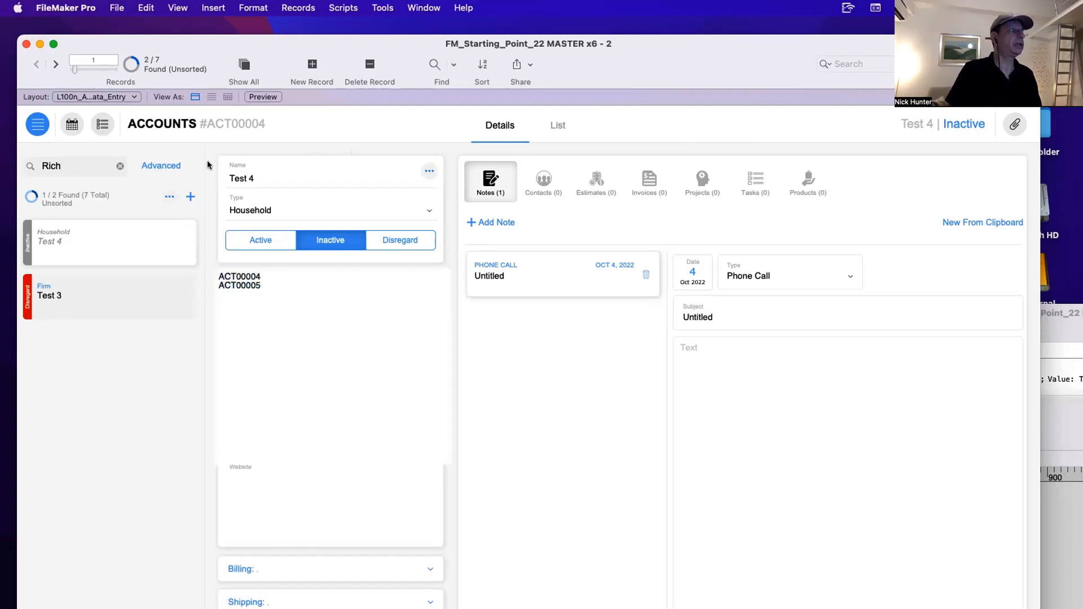
# Open the advanced account search, set Type to Company, and show the Script Debugger beside it.
pyautogui.click(169, 164)
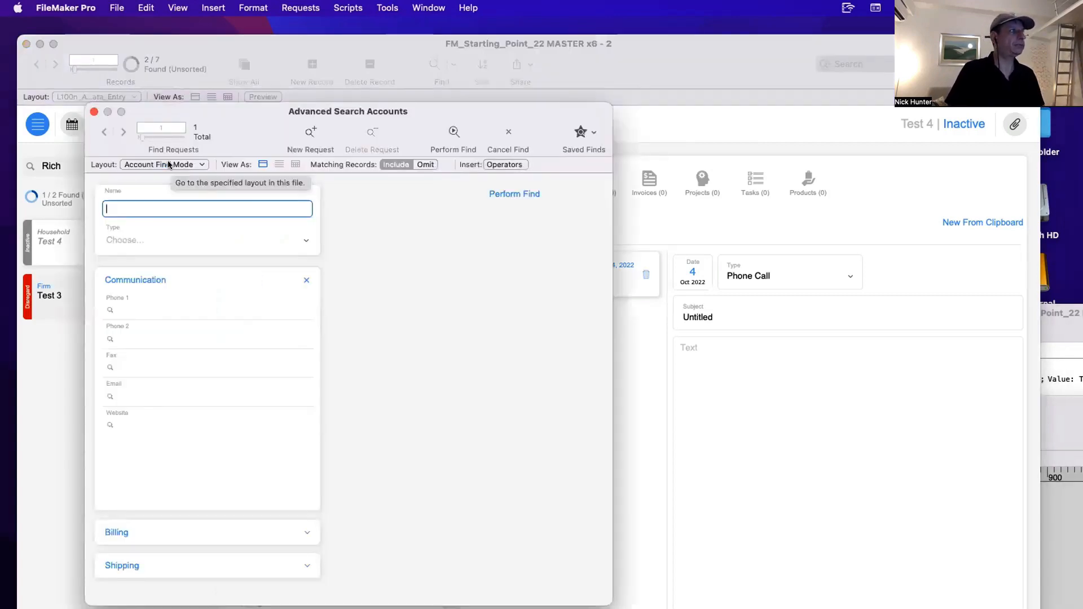
pyautogui.click(156, 238)
pyautogui.click(157, 240)
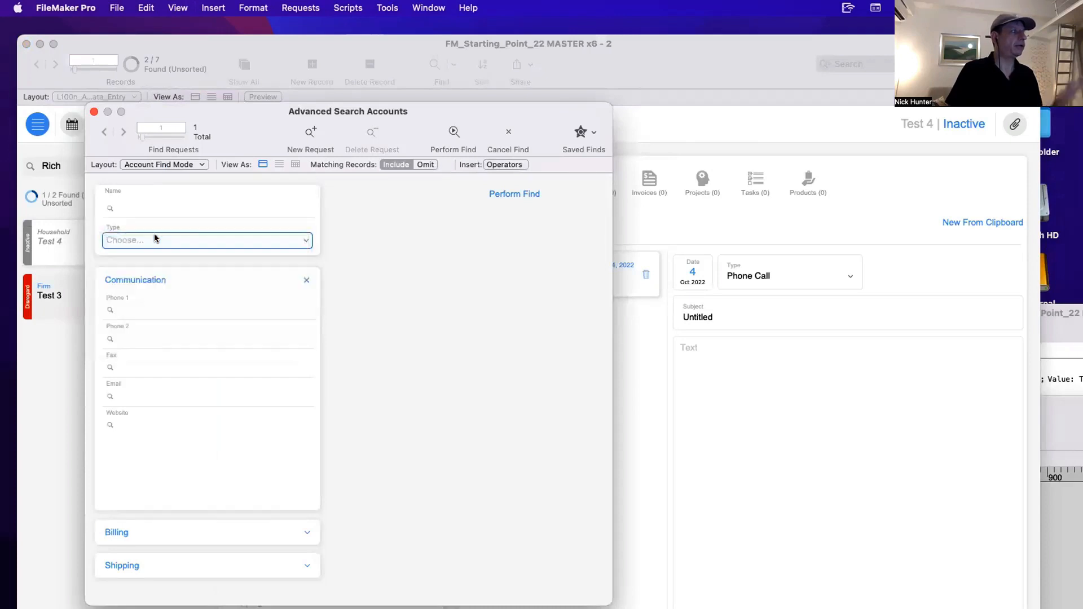
pyautogui.click(387, 7)
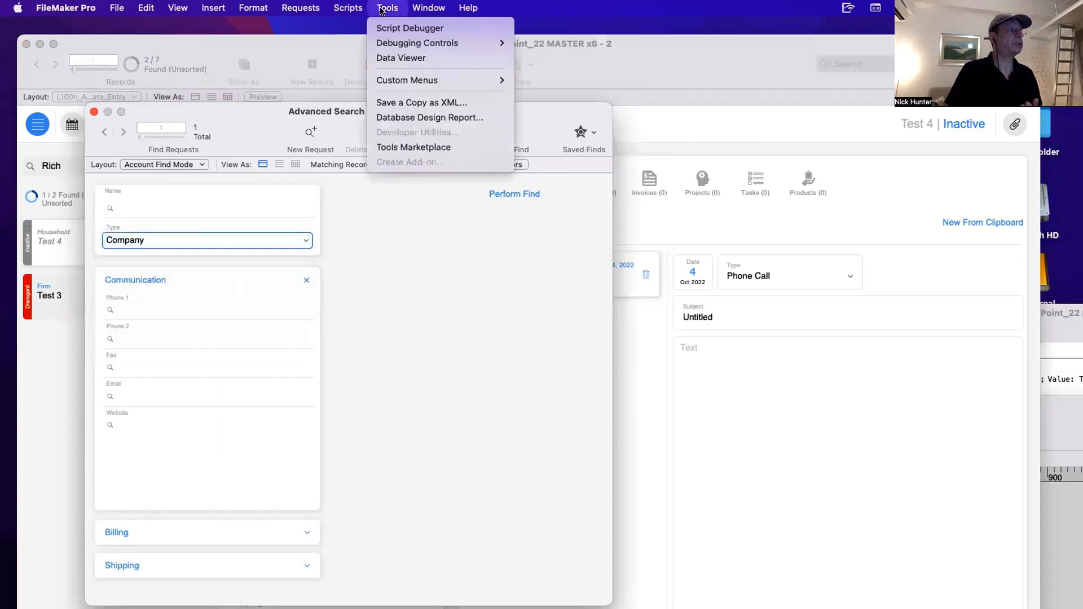
pyautogui.click(411, 26)
pyautogui.moveTo(473, 78); pyautogui.dragTo(706, 106)
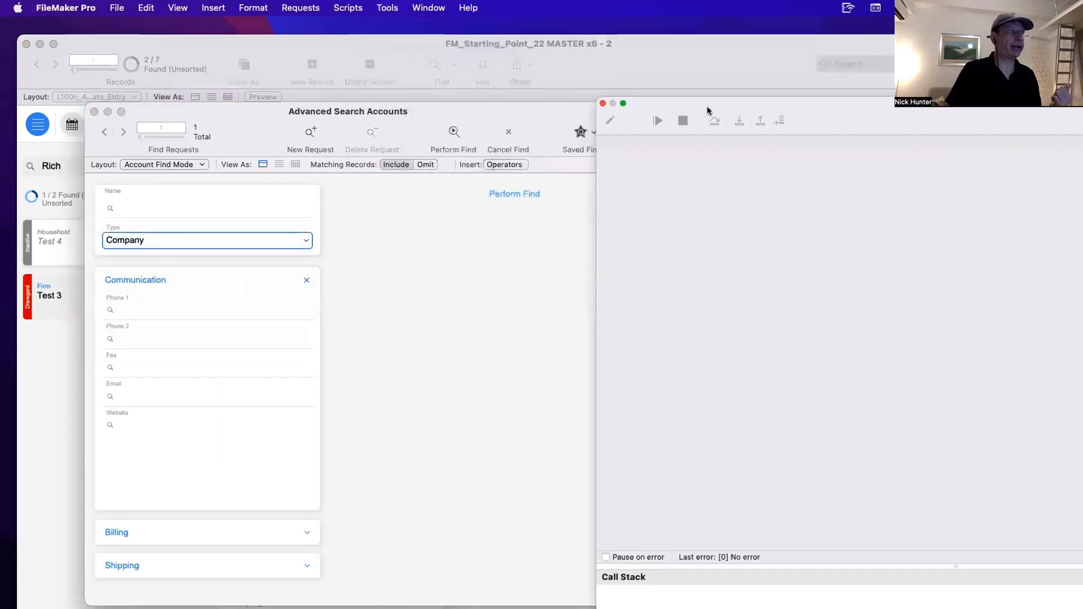
# Try to run the Company search in the debugger, halt the script after its Perform Find line, and close the debugger.
pyautogui.click(531, 194)
pyautogui.click(740, 121)
pyautogui.click(740, 120)
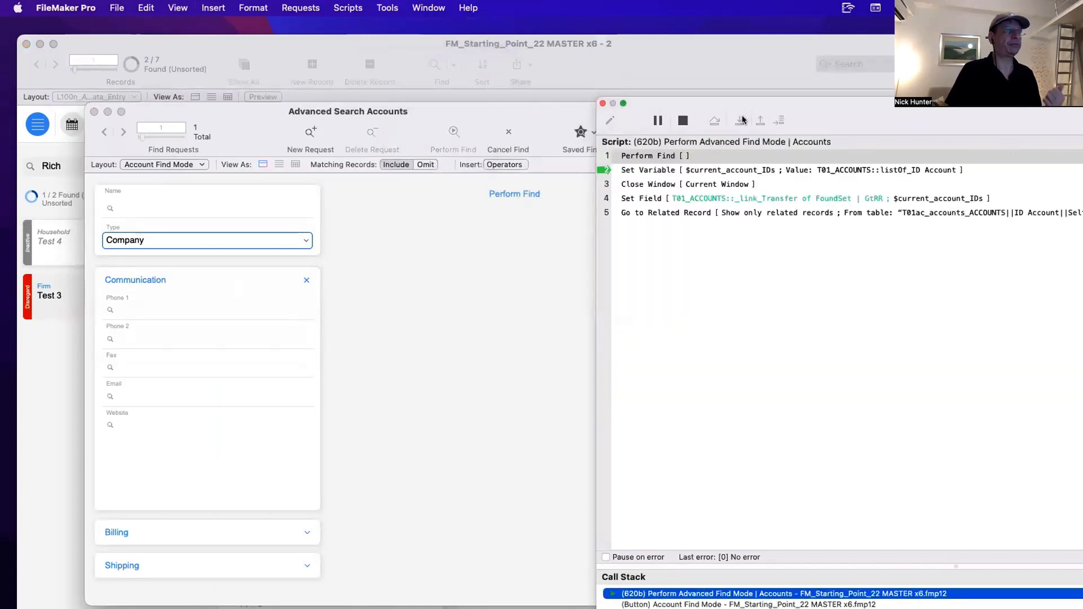
pyautogui.click(787, 278)
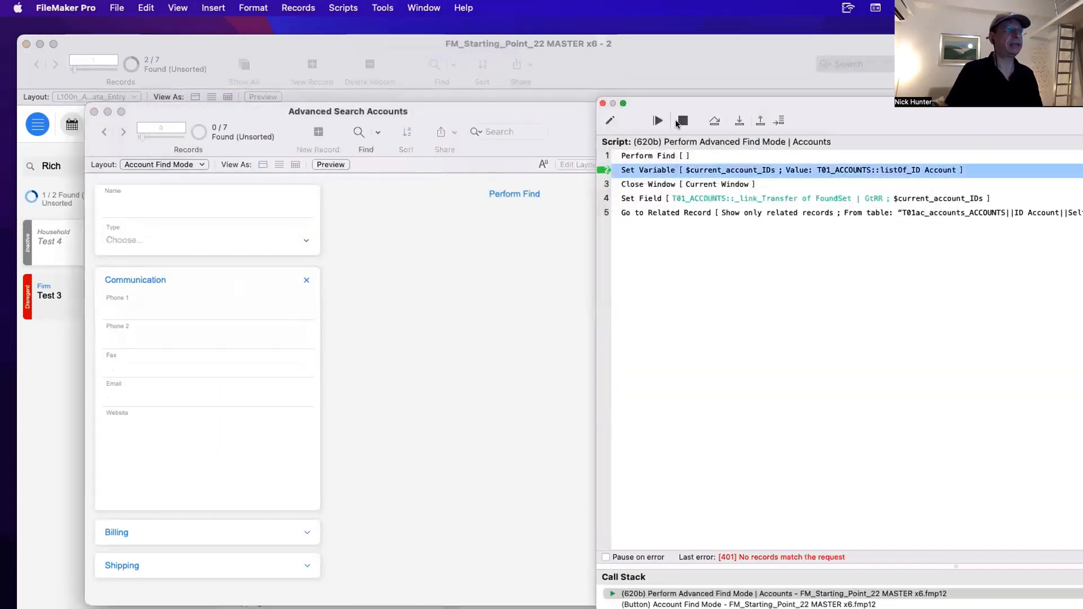
pyautogui.click(681, 122)
pyautogui.click(603, 104)
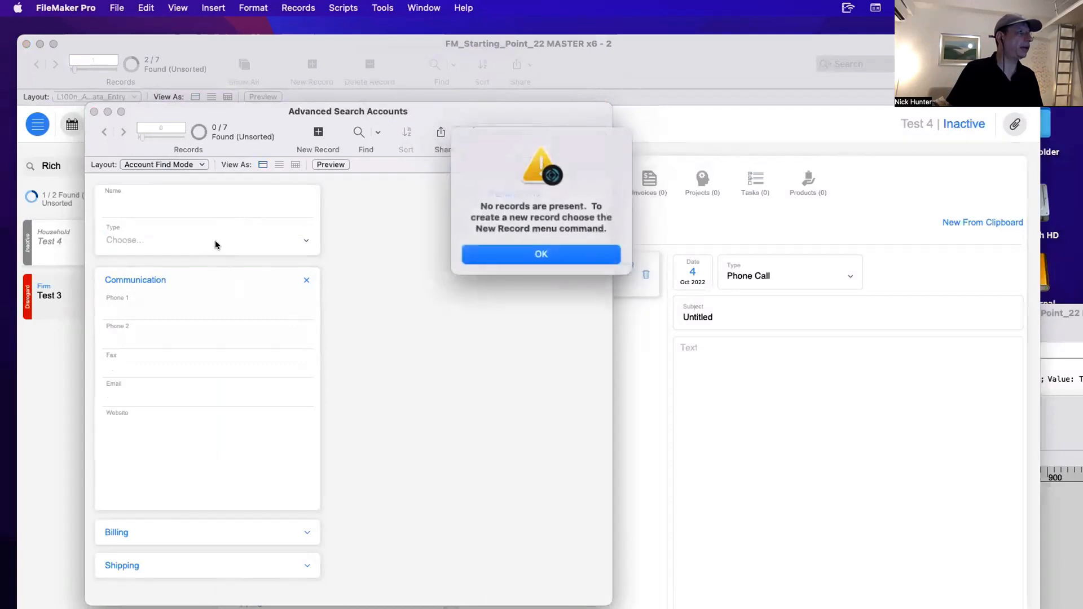
pyautogui.press('Return')
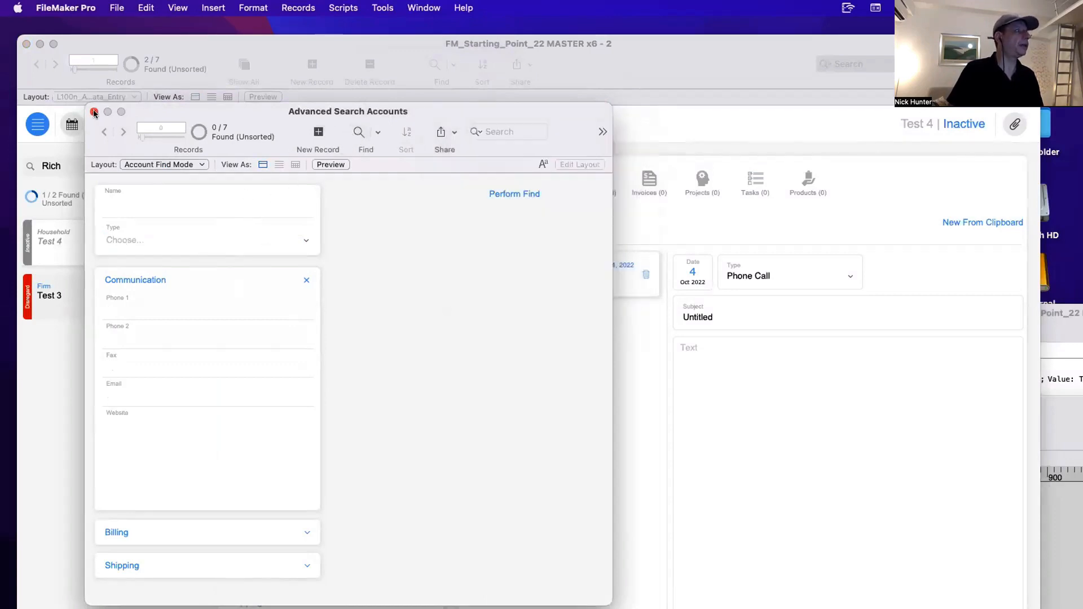
# Start a new find with Type set to Agency and reopen the Script Debugger beside the search window.
pyautogui.click(358, 132)
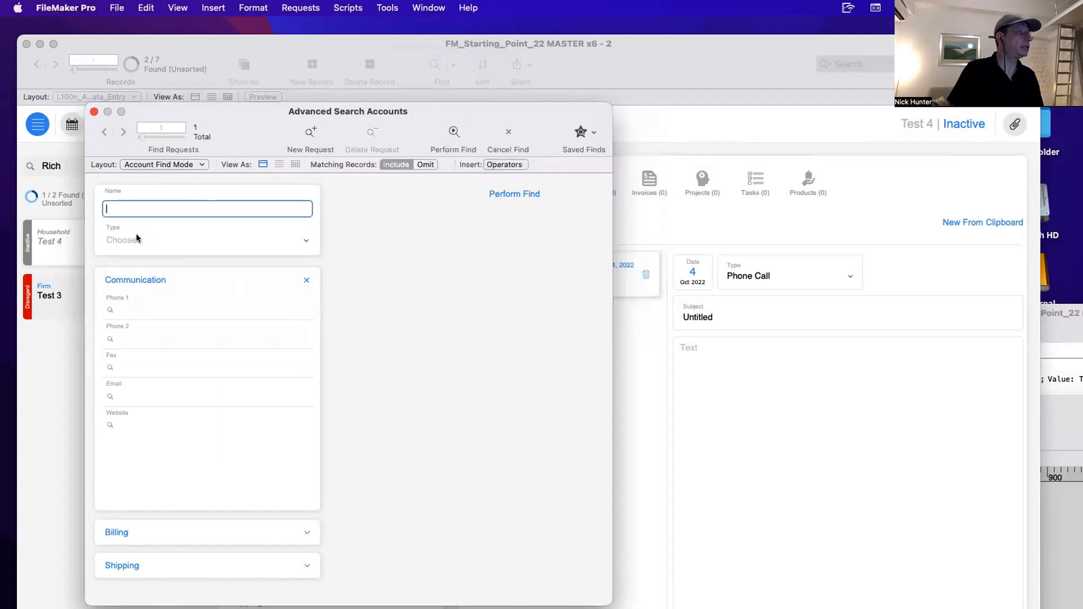
pyautogui.click(138, 240)
pyautogui.click(482, 212)
pyautogui.click(403, 5)
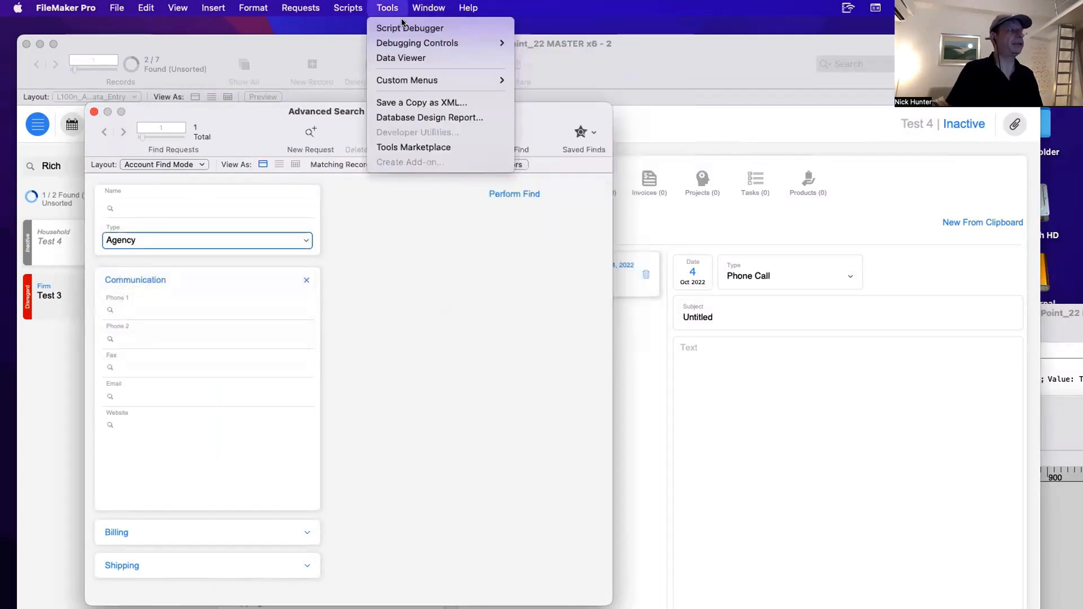
pyautogui.click(404, 29)
pyautogui.moveTo(483, 66); pyautogui.dragTo(689, 124)
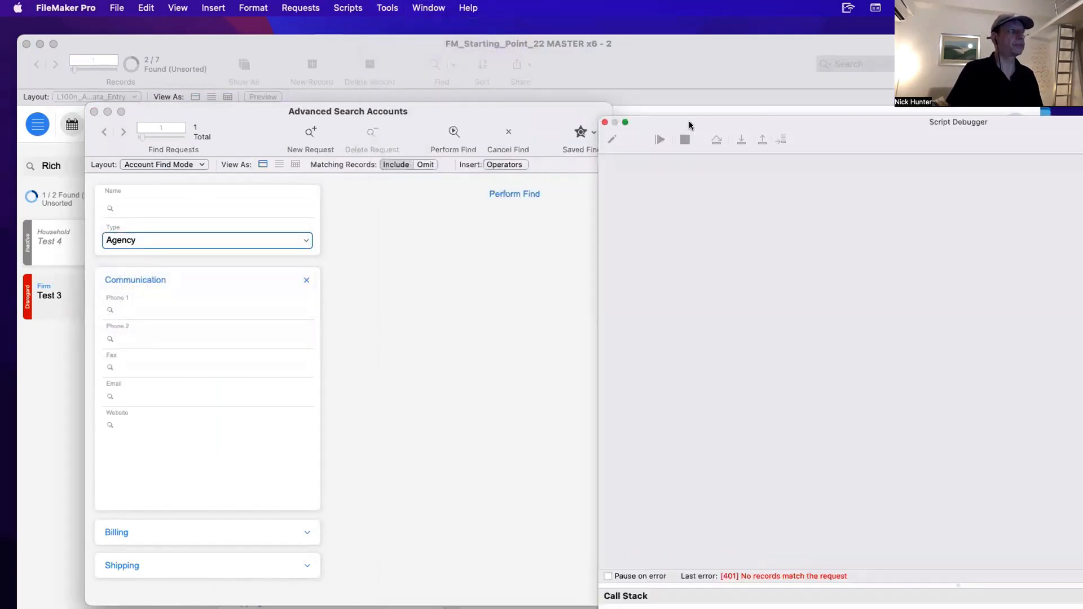
# Run the Agency search with its Perform Find button and step through the script up to and including the Set Field line.
pyautogui.click(533, 193)
pyautogui.click(740, 140)
pyautogui.click(740, 139)
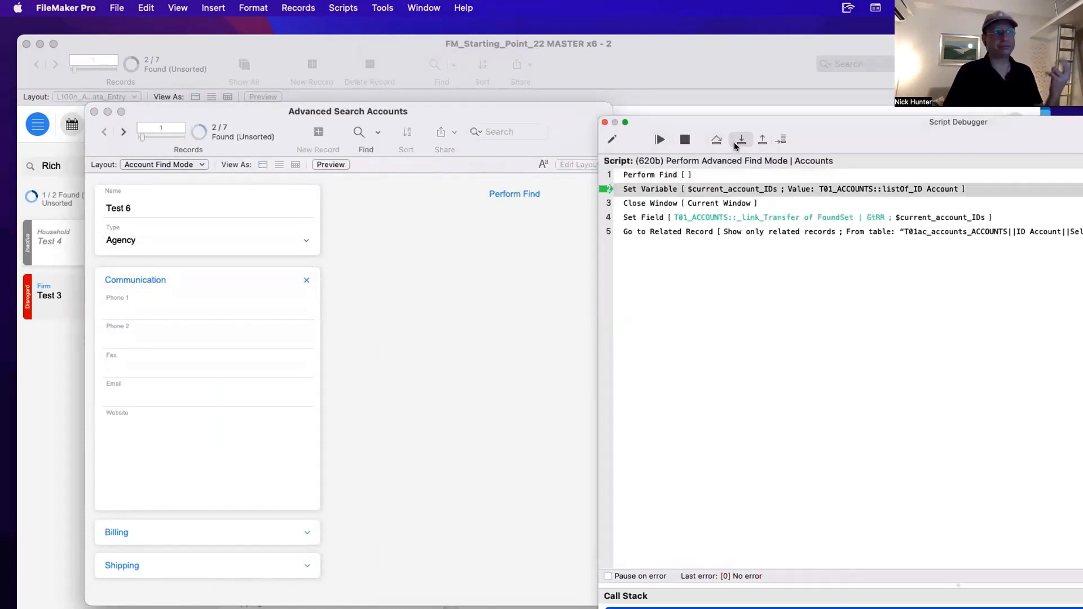
pyautogui.click(740, 140)
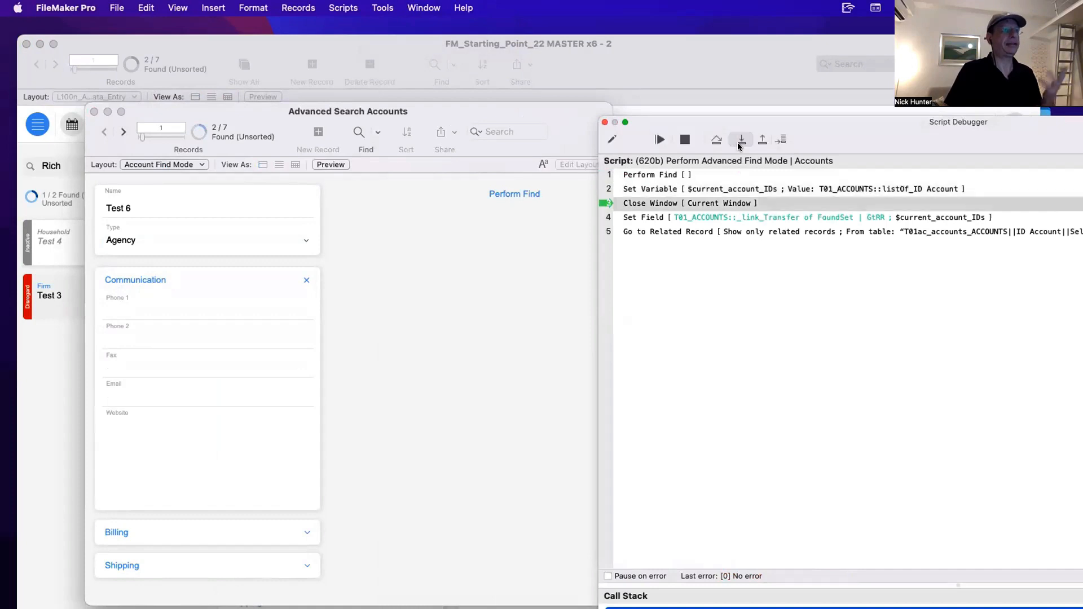
pyautogui.click(740, 141)
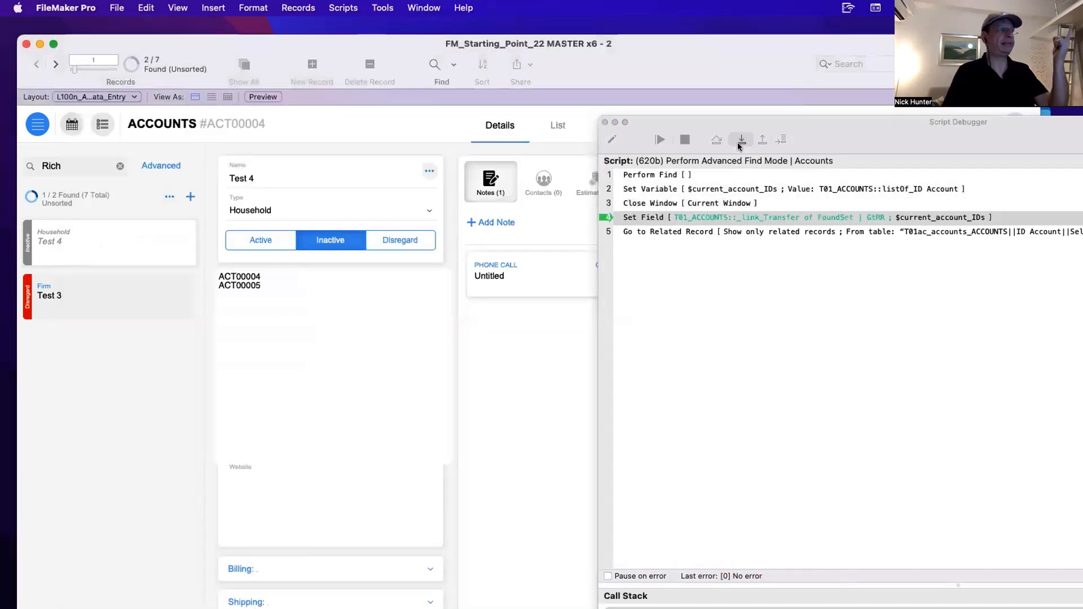
pyautogui.click(739, 145)
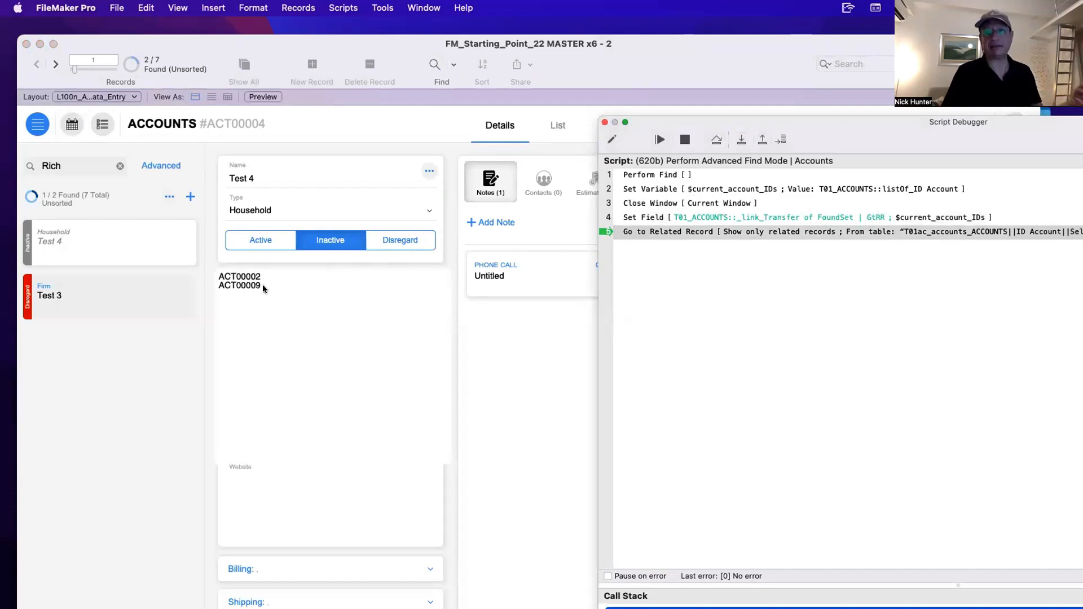
# Step through Go to Related Record and the OnRecordLoad trigger to the end, and close the Script Debugger.
pyautogui.click(740, 140)
pyautogui.click(739, 141)
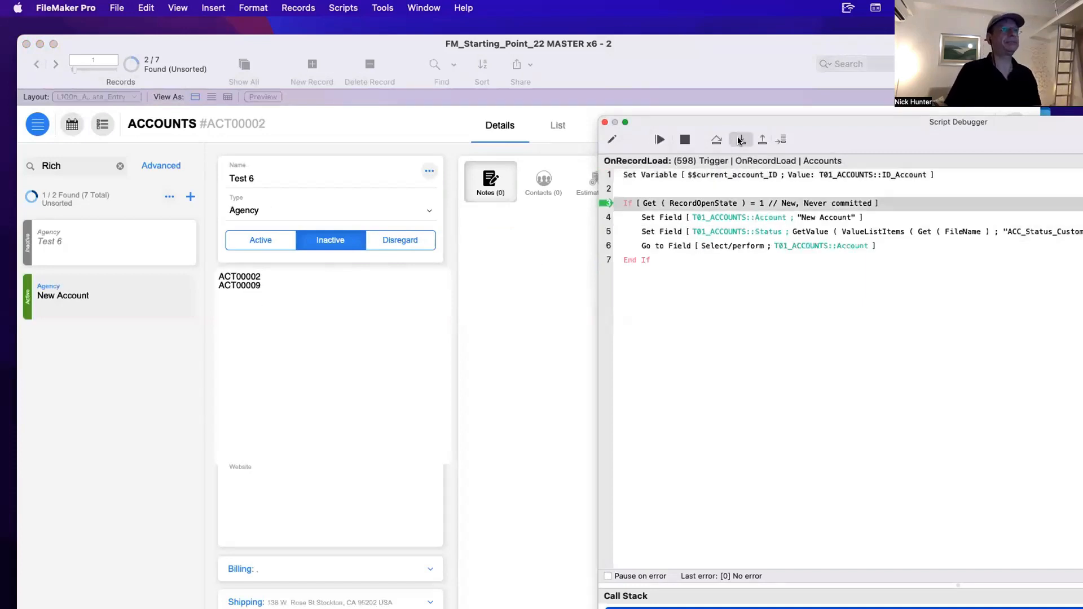
pyautogui.click(739, 141)
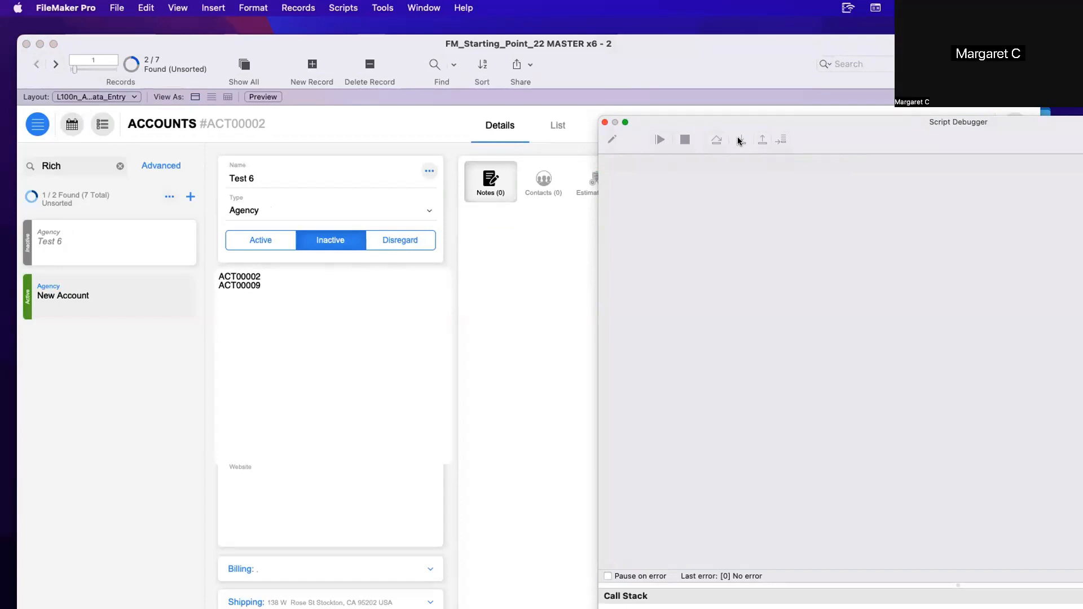
pyautogui.click(604, 123)
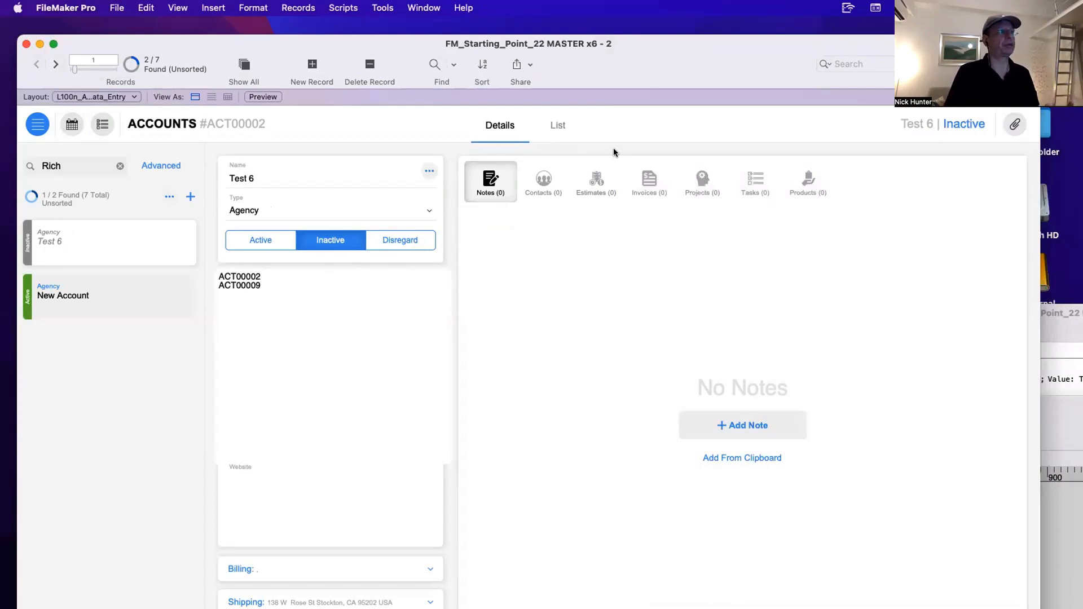
# Open and close the advanced account search window, and enter and leave Find Mode in the main Accounts window.
pyautogui.click(175, 165)
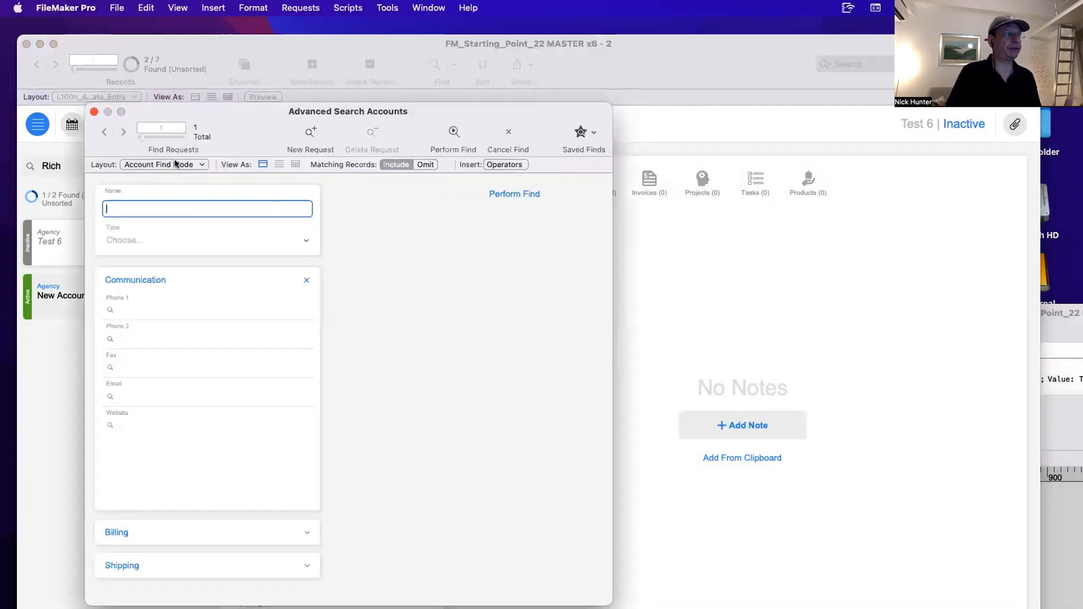
pyautogui.click(94, 112)
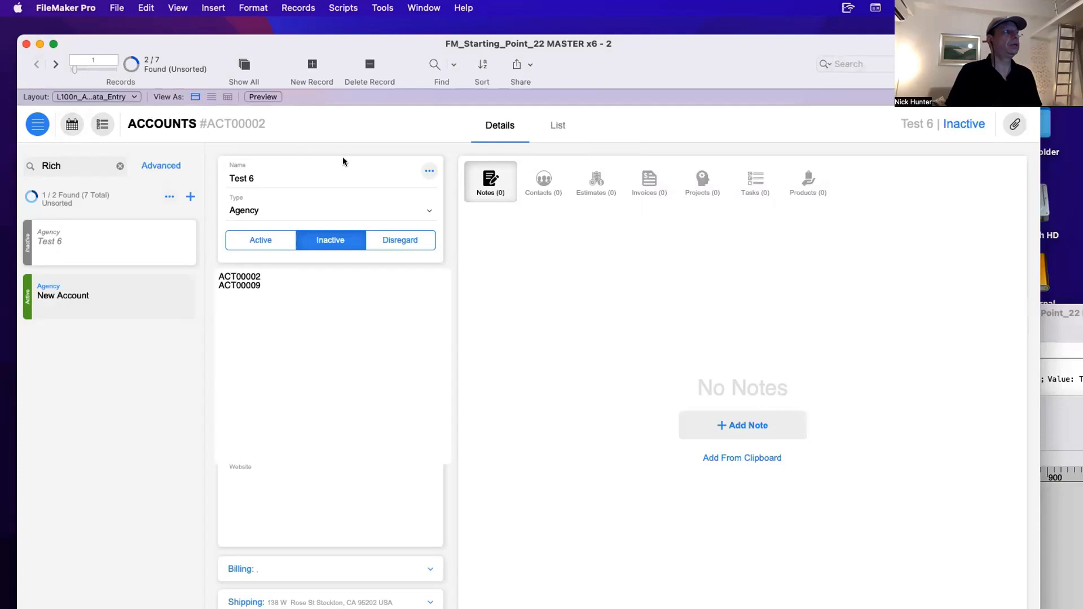
pyautogui.click(146, 8)
pyautogui.moveTo(178, 8)
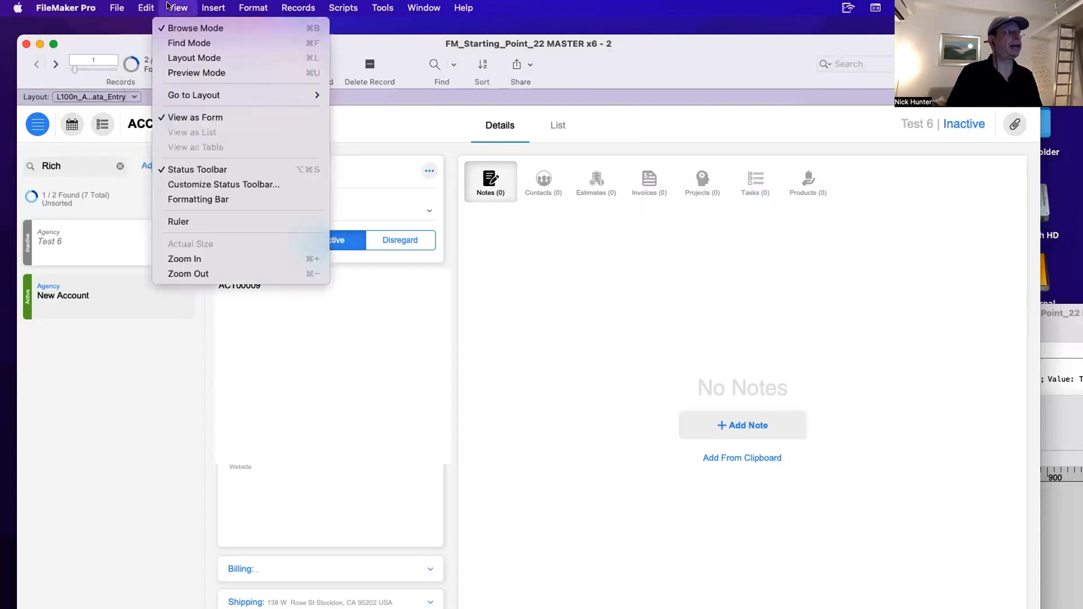
pyautogui.click(172, 43)
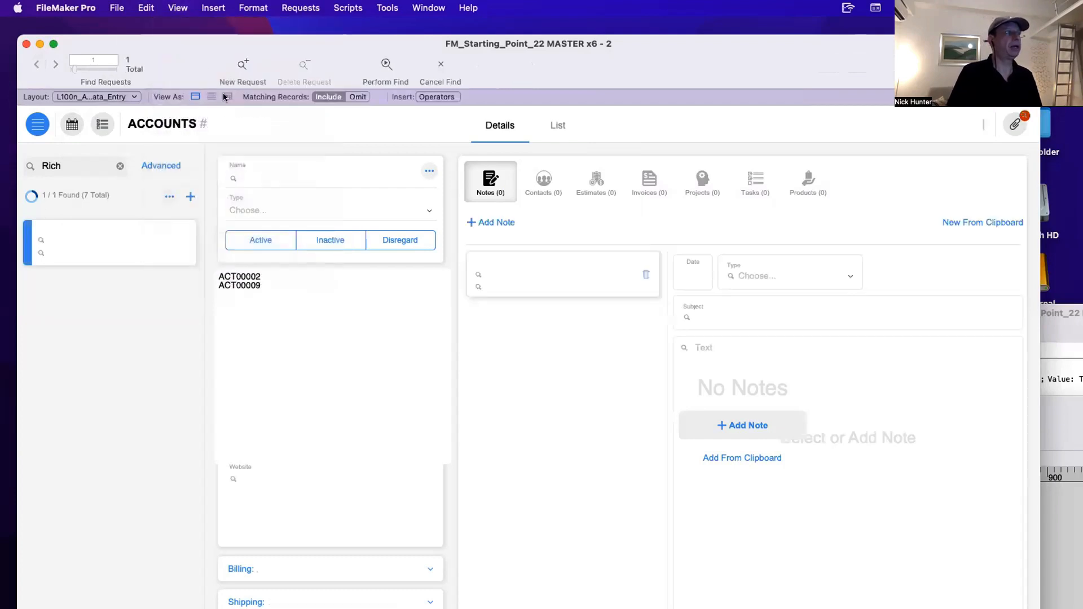
pyautogui.click(397, 74)
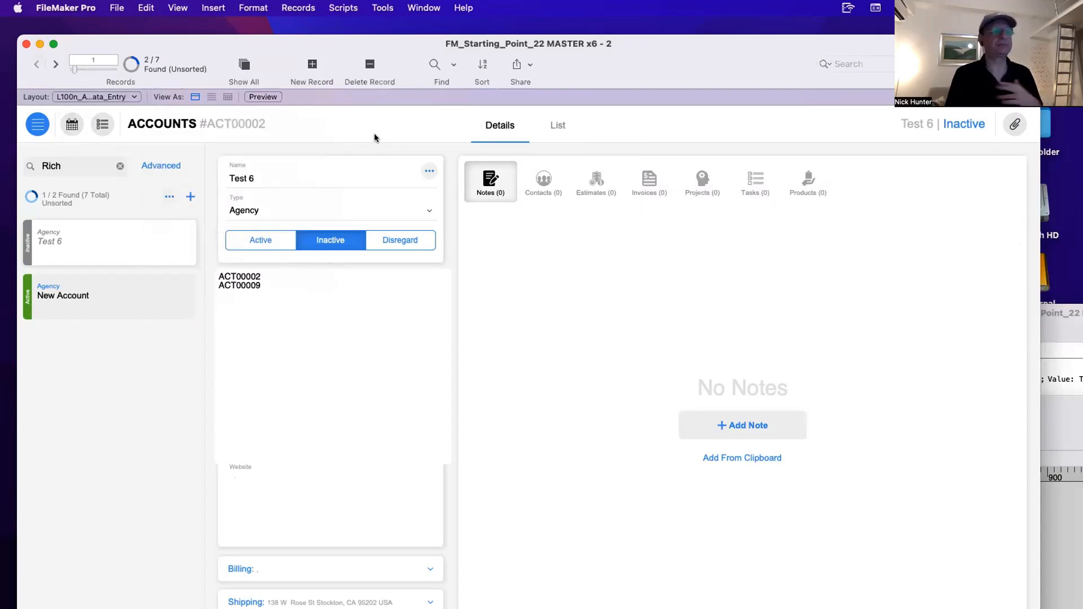
# Create a new custom menu set named New Default in the file's custom menu management.
pyautogui.click(377, 7)
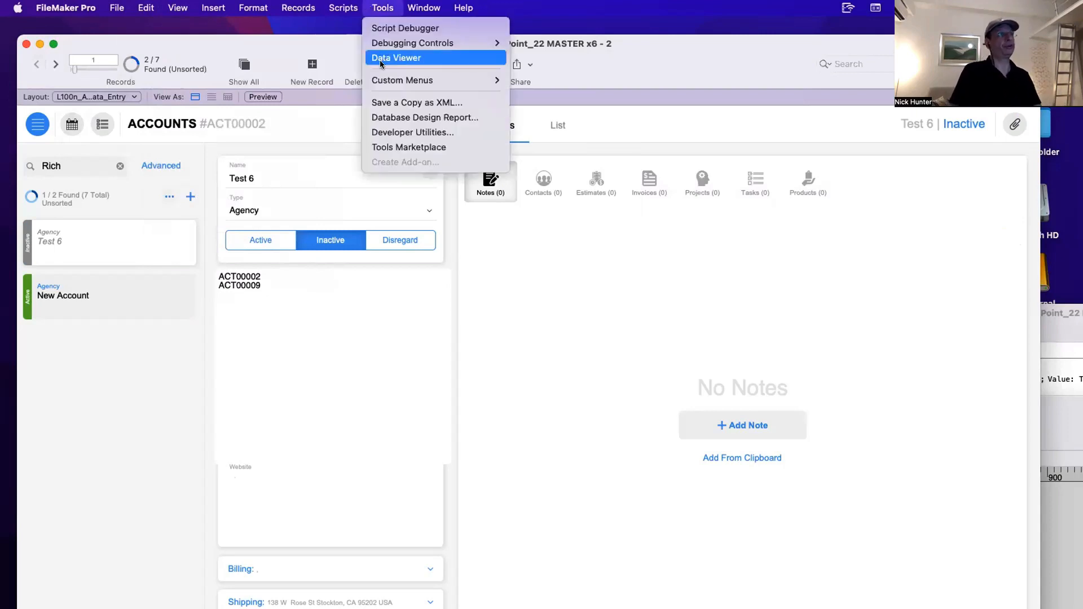
pyautogui.moveTo(478, 84)
pyautogui.click(570, 118)
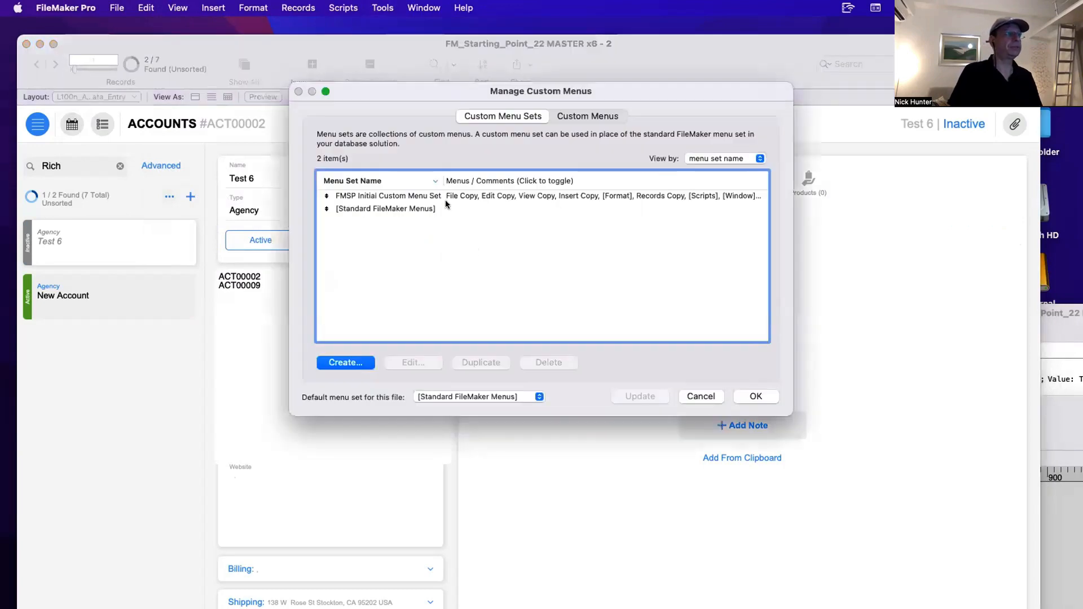
pyautogui.click(349, 363)
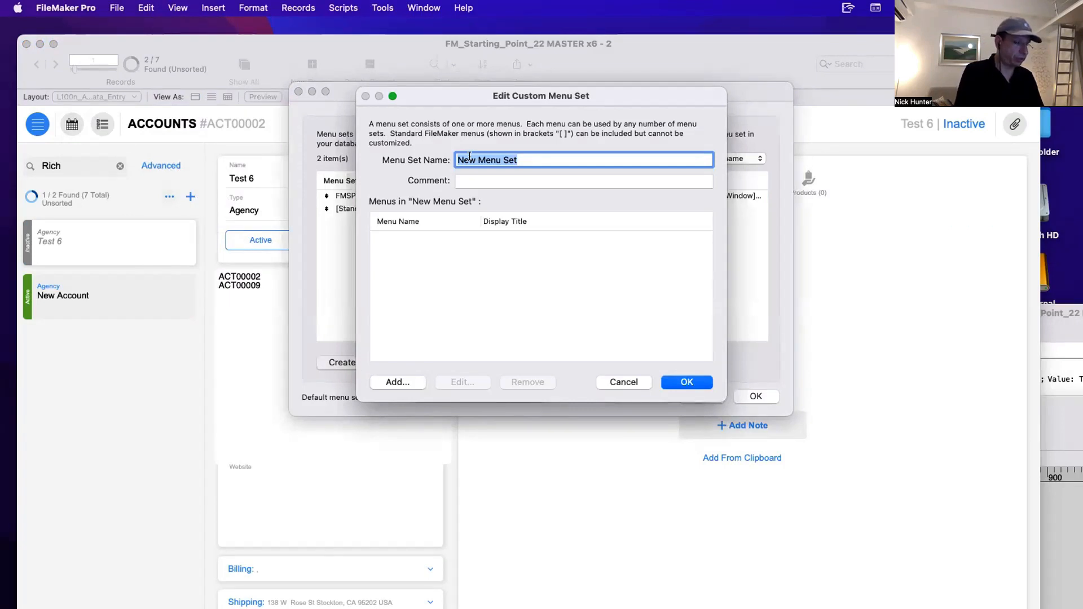
pyautogui.write('New Default')
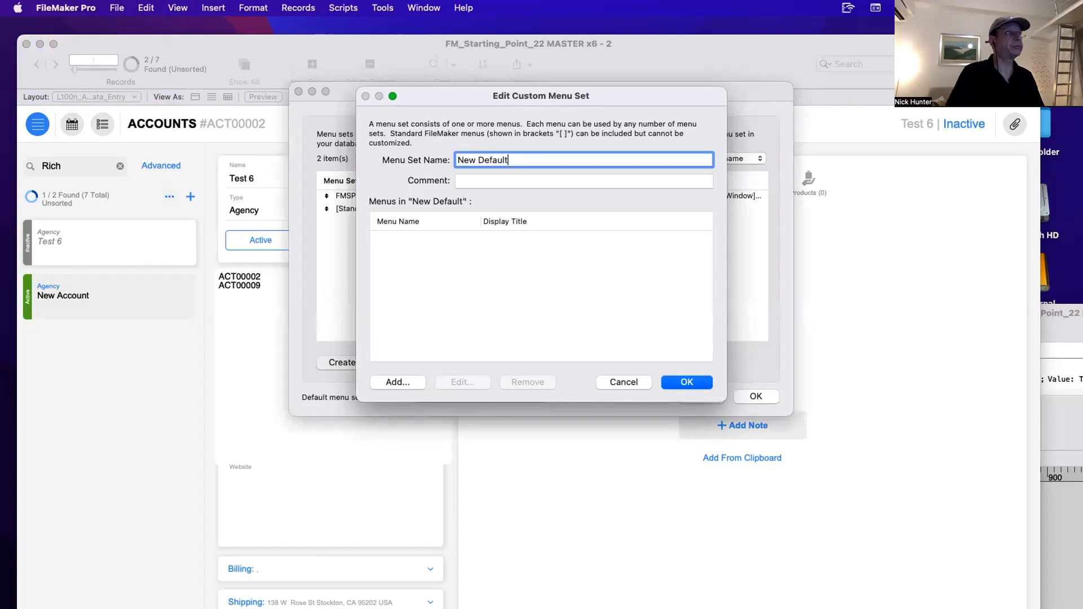
pyautogui.click(483, 232)
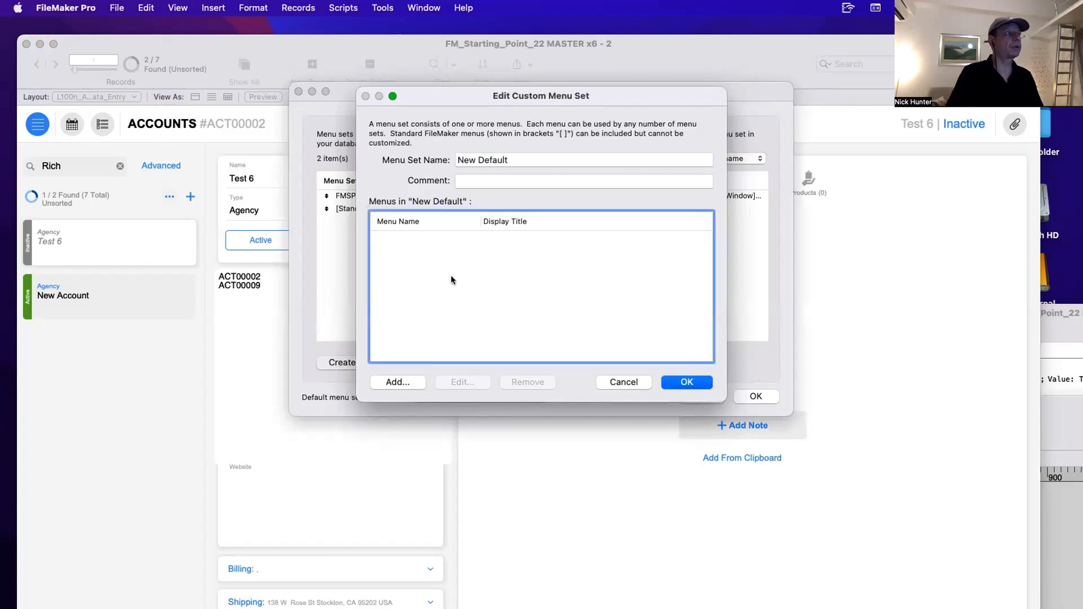
# Add the standard [Window] menu to the New Default menu set.
pyautogui.click(396, 382)
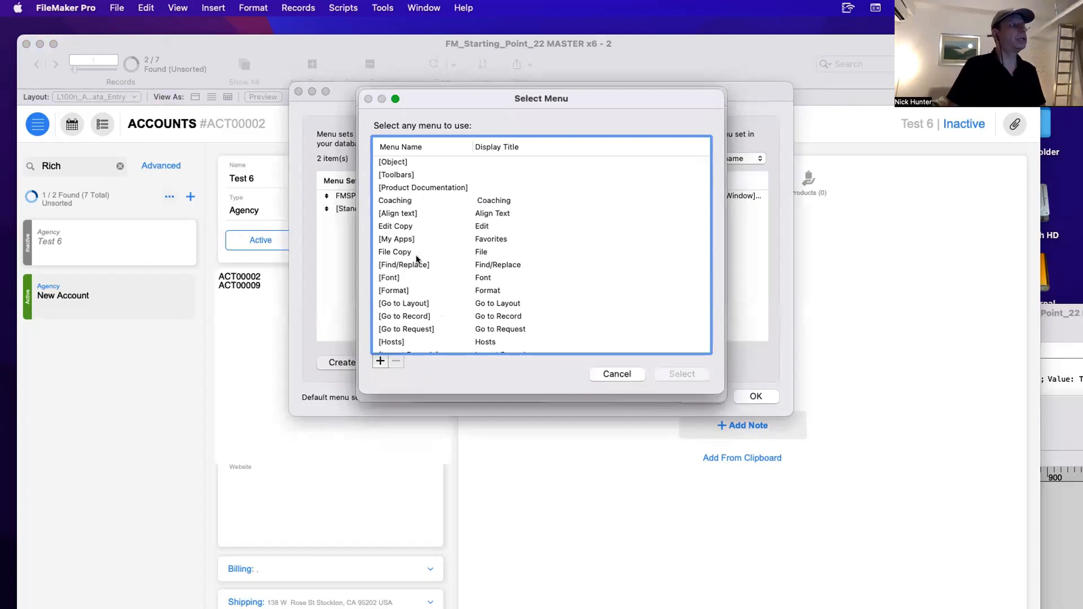
pyautogui.scroll(-5, 415, 218)
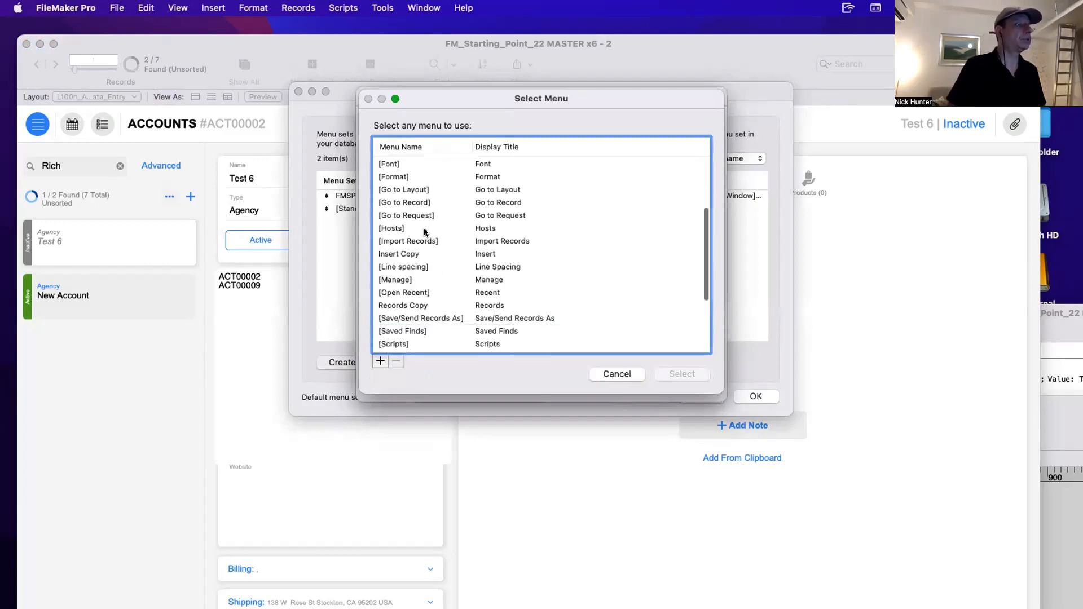
pyautogui.scroll(-4, 424, 228)
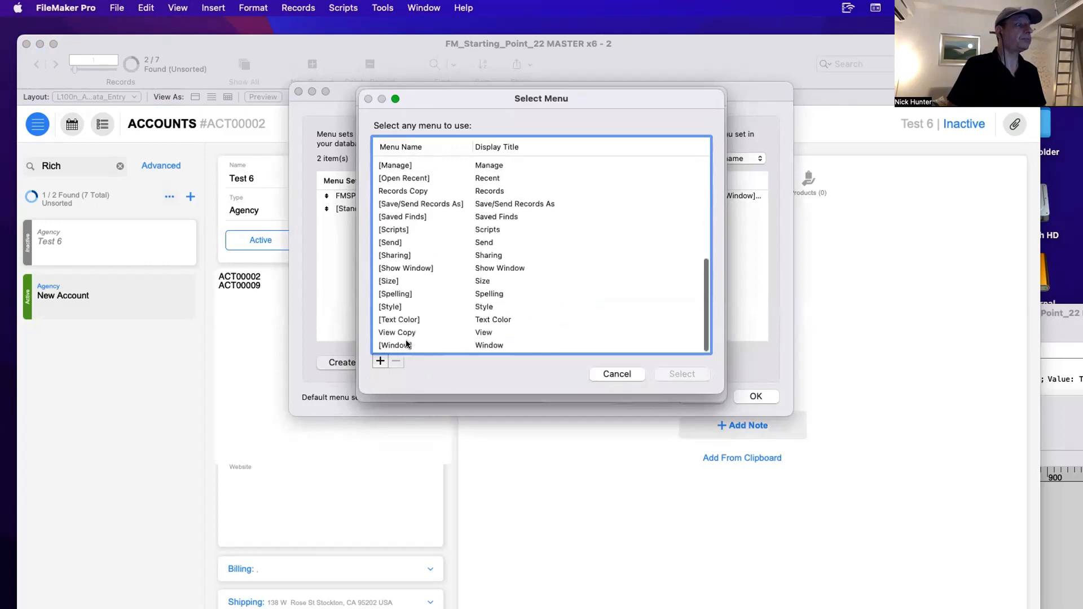
pyautogui.click(406, 344)
pyautogui.doubleClick(404, 345)
# Add the File Copy menu to the New Default menu set.
pyautogui.click(384, 375)
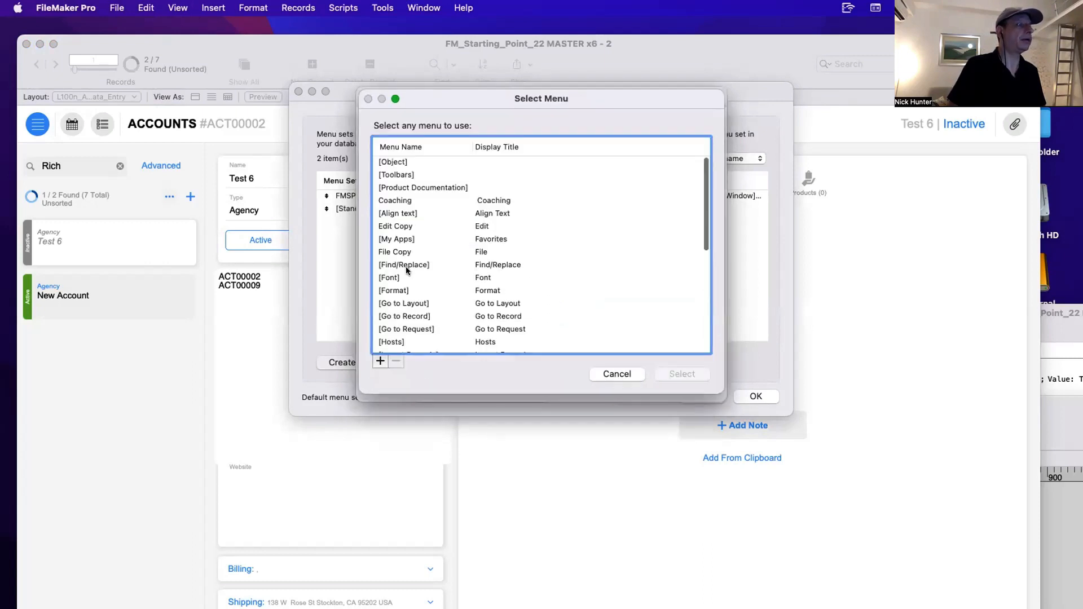
pyautogui.scroll(2, 408, 265)
pyautogui.click(407, 218)
pyautogui.press('f')
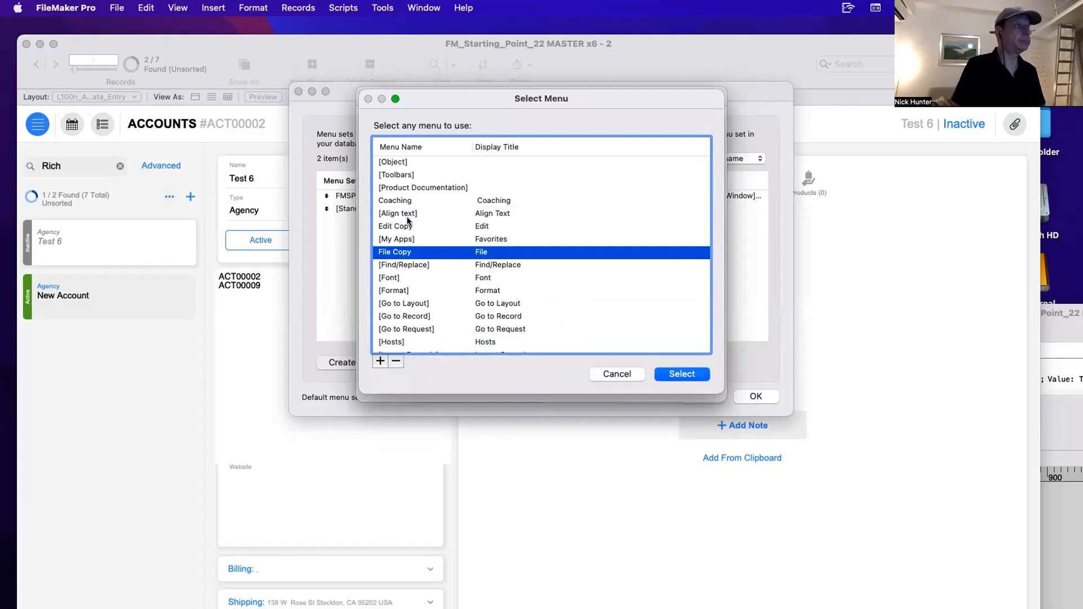
pyautogui.doubleClick(410, 256)
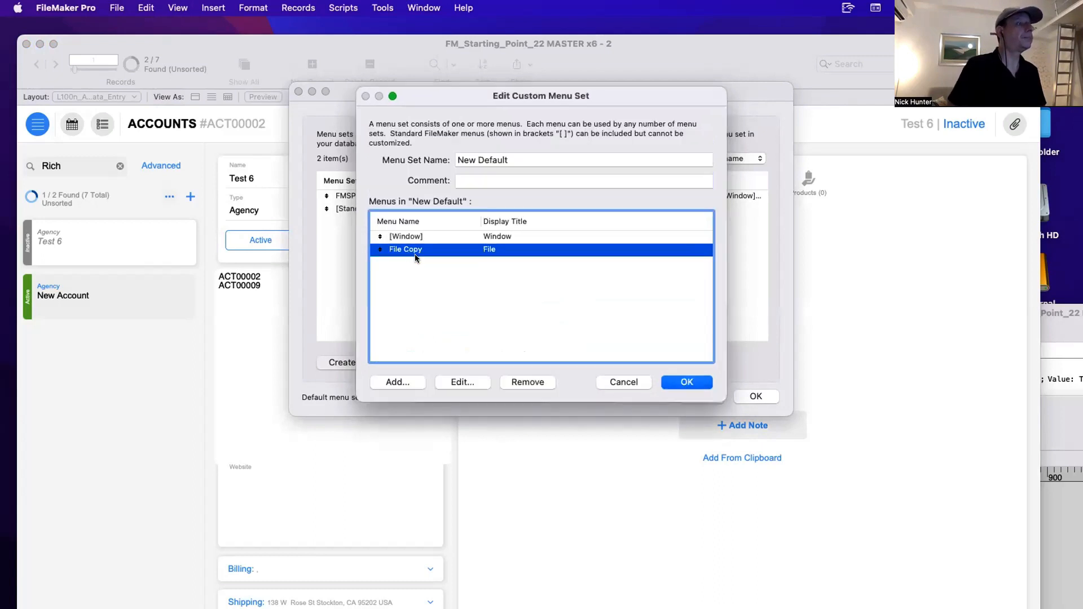
# Add the Edit Copy menu to the set and move [Window] to the end of the menu order.
pyautogui.click(414, 380)
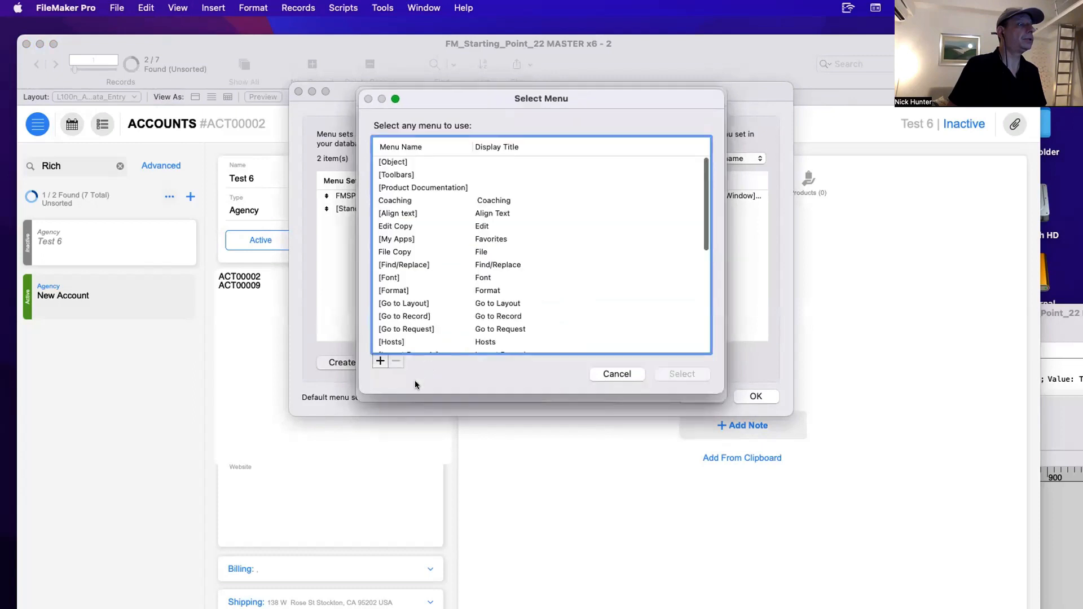
pyautogui.doubleClick(405, 227)
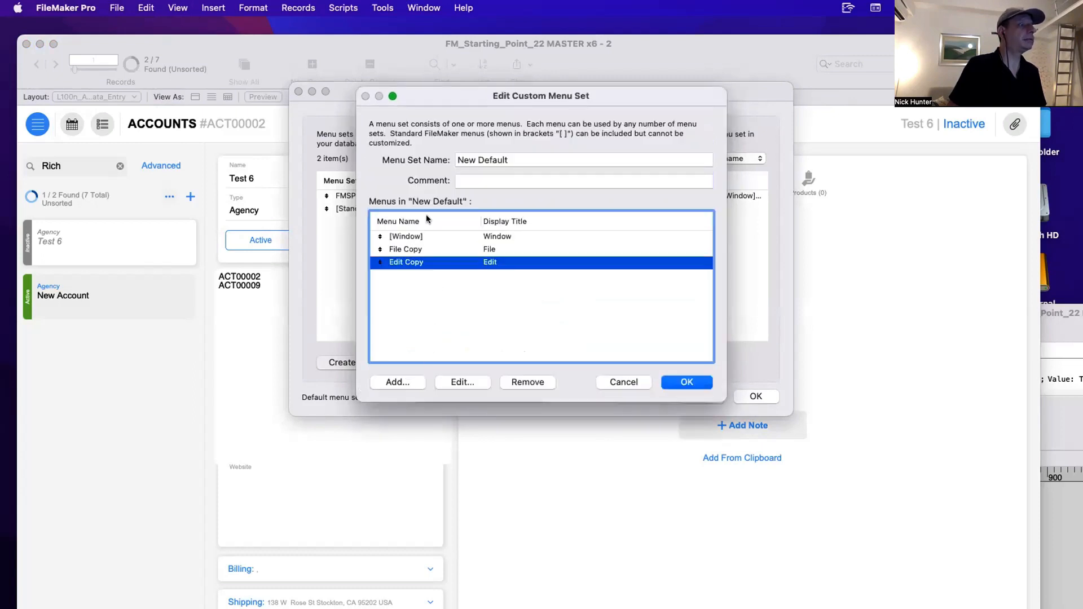
pyautogui.moveTo(394, 236); pyautogui.dragTo(415, 262)
# Add the View Copy and Insert Copy menus after Edit Copy in the New Default set.
pyautogui.click(416, 249)
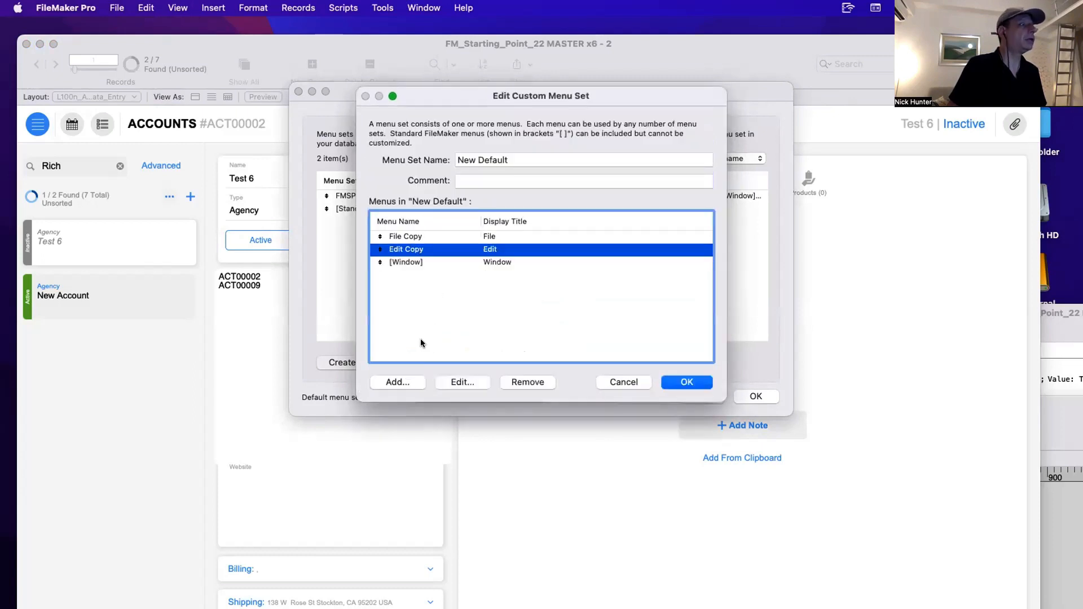
pyautogui.click(401, 383)
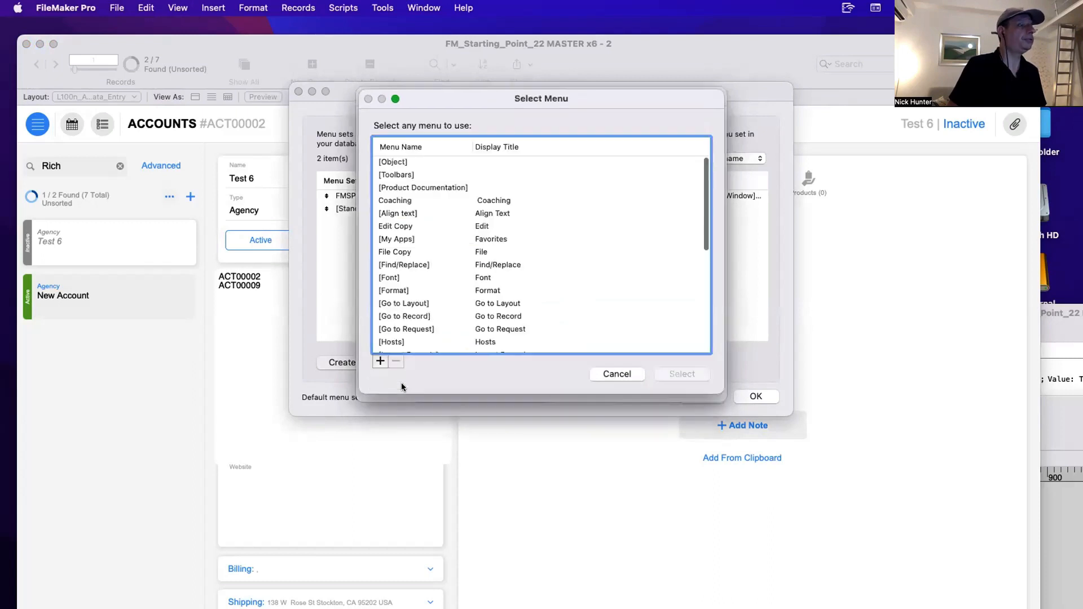
pyautogui.click(442, 299)
pyautogui.press('v')
pyautogui.doubleClick(414, 342)
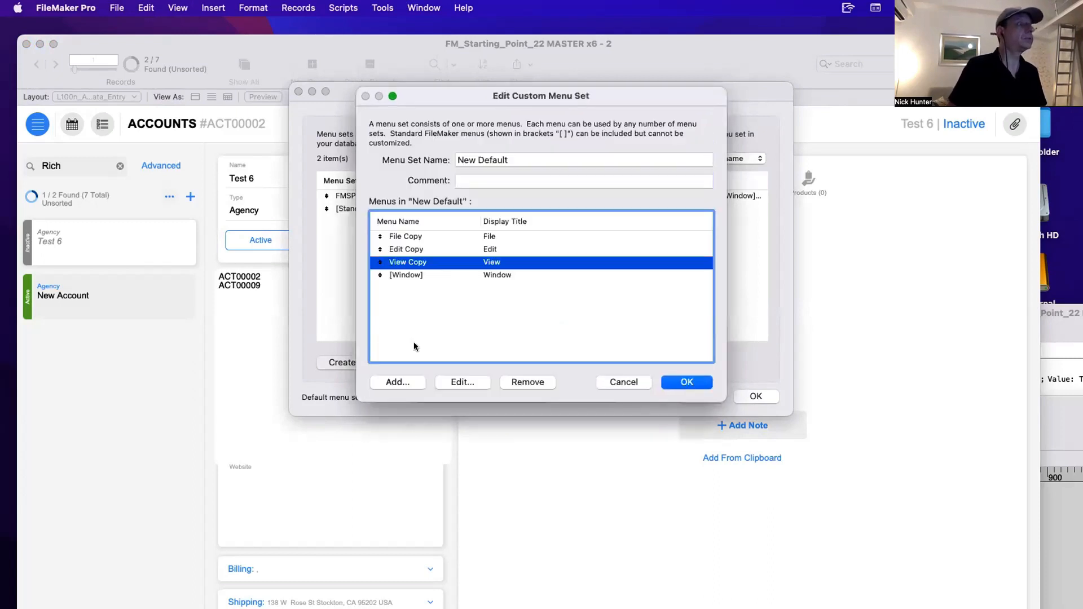
pyautogui.click(402, 380)
pyautogui.click(487, 238)
pyautogui.press('i')
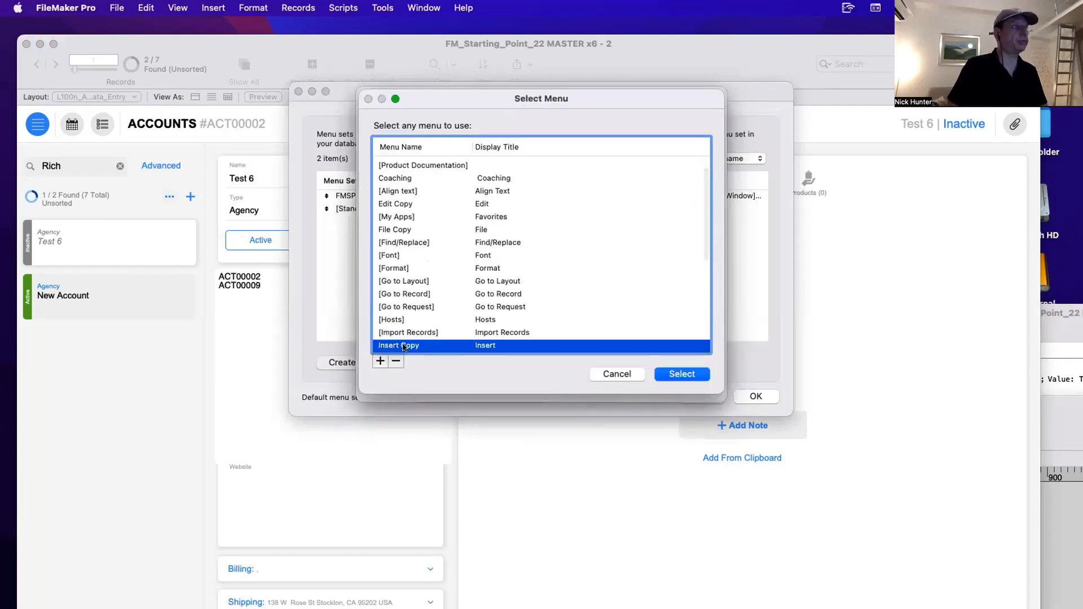
pyautogui.click(682, 374)
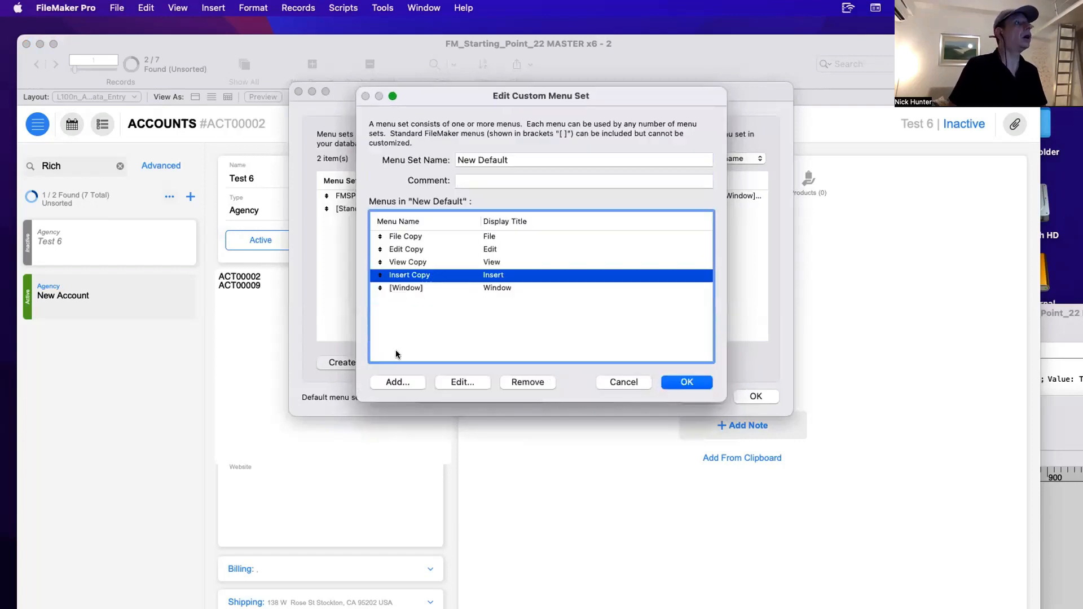
# Add the Records Copy menu after Insert Copy in the New Default set.
pyautogui.click(399, 379)
pyautogui.click(461, 266)
pyautogui.press('r')
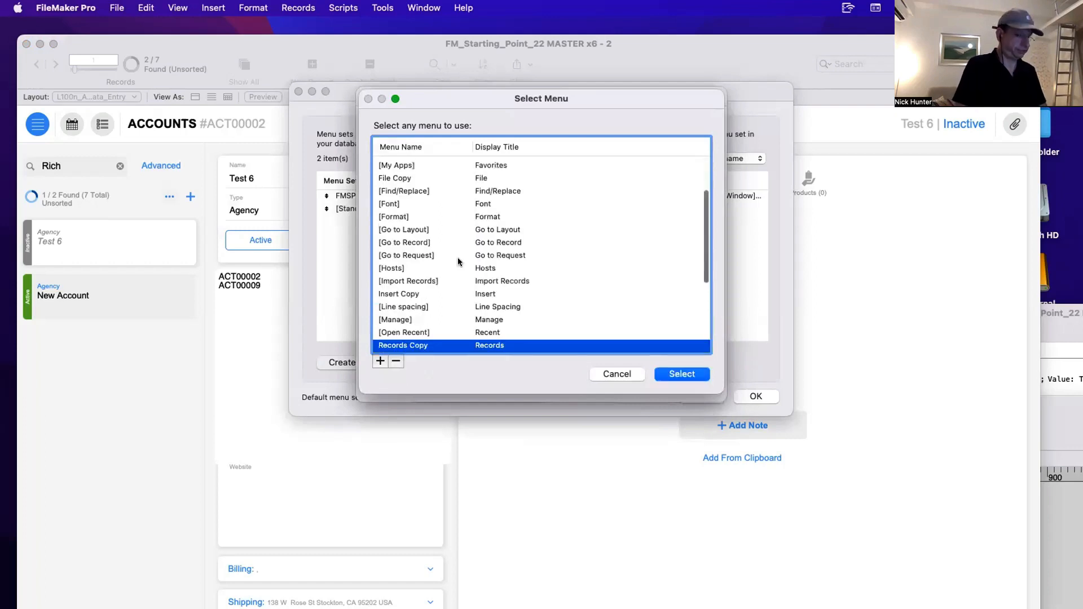
pyautogui.scroll(1, 458, 257)
pyautogui.scroll(-3, 442, 332)
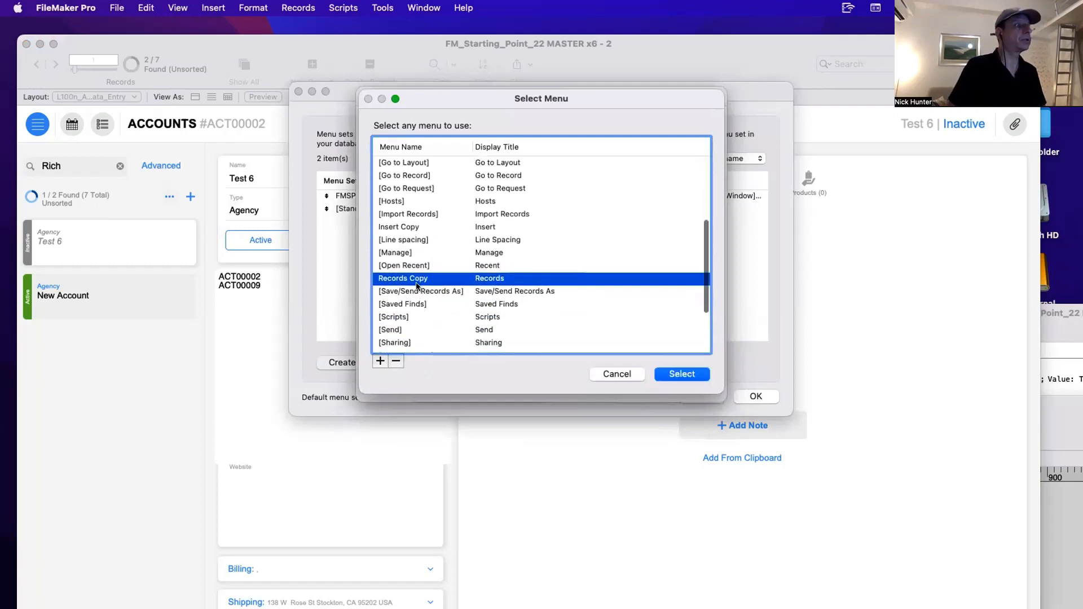
pyautogui.doubleClick(417, 278)
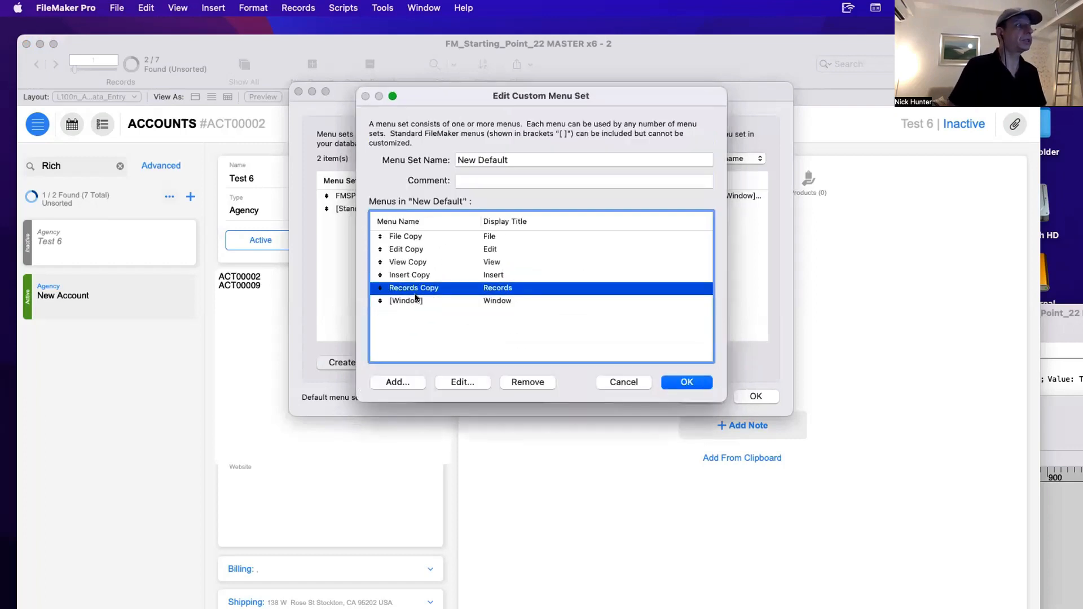
# Add the standard [Scripts] menu between Records Copy and [Window] in the set.
pyautogui.click(397, 382)
pyautogui.click(446, 279)
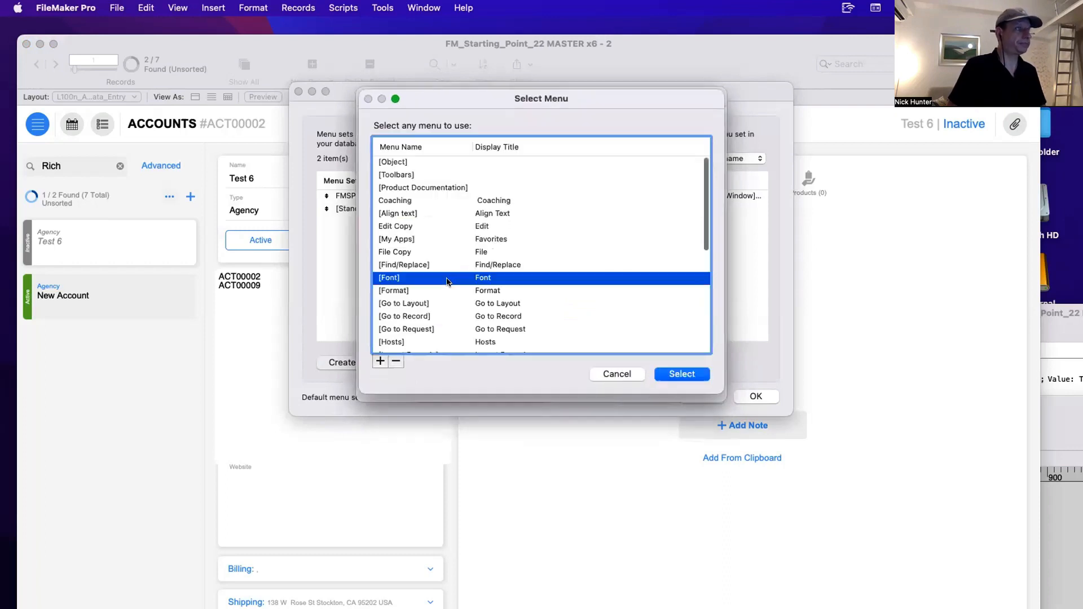
pyautogui.scroll(-5, 416, 296)
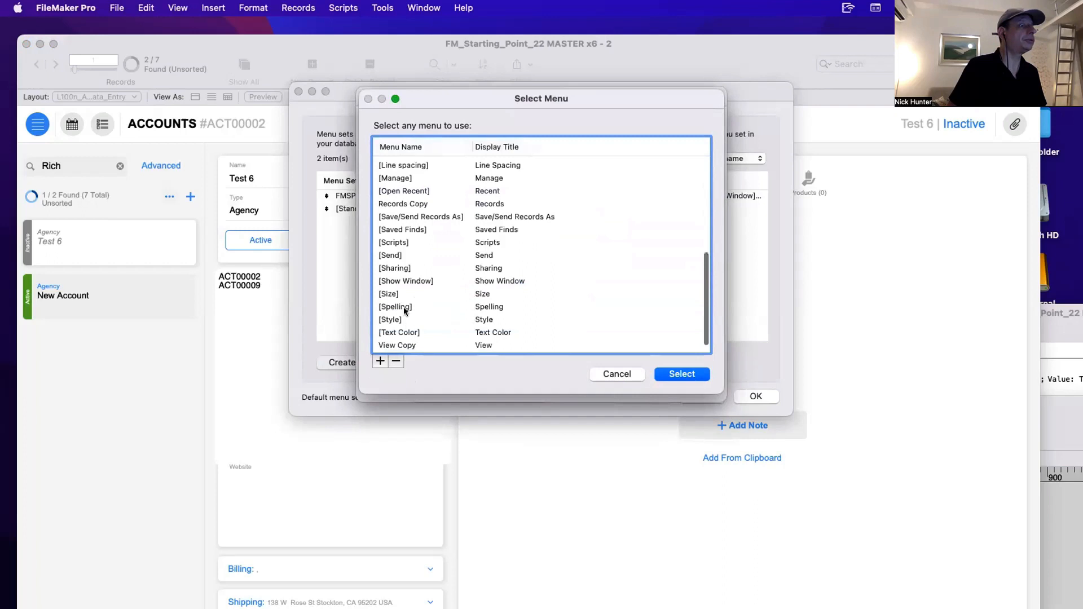
pyautogui.scroll(-1, 404, 307)
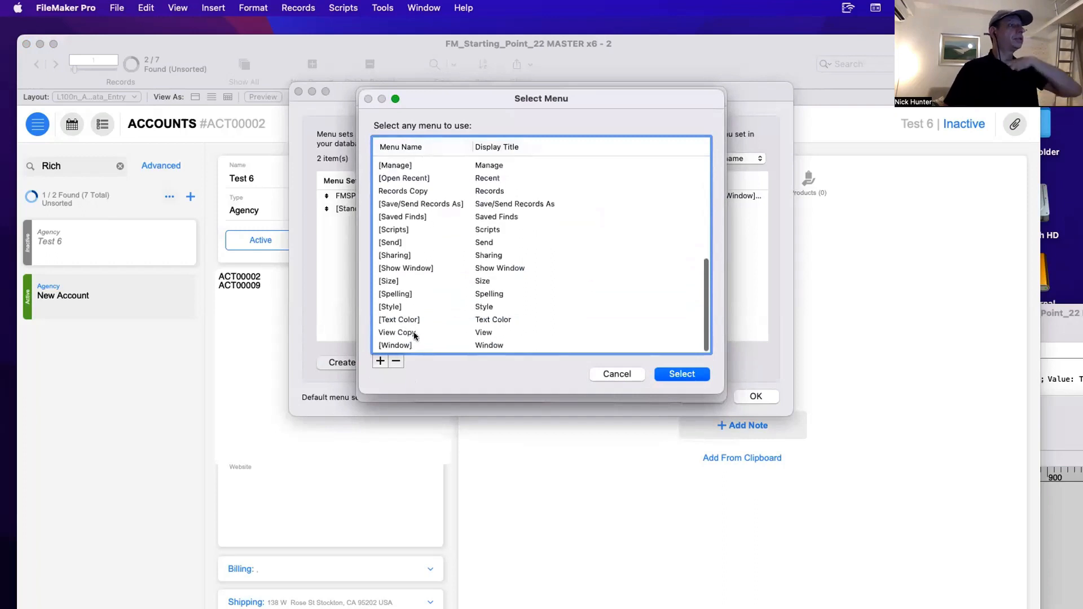
pyautogui.doubleClick(386, 228)
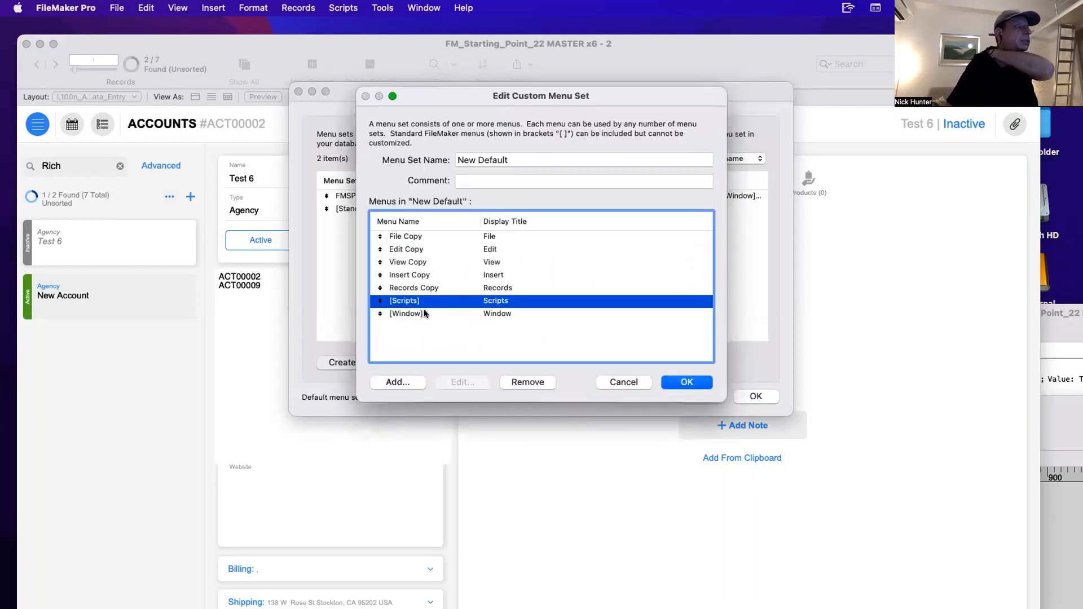
pyautogui.click(410, 384)
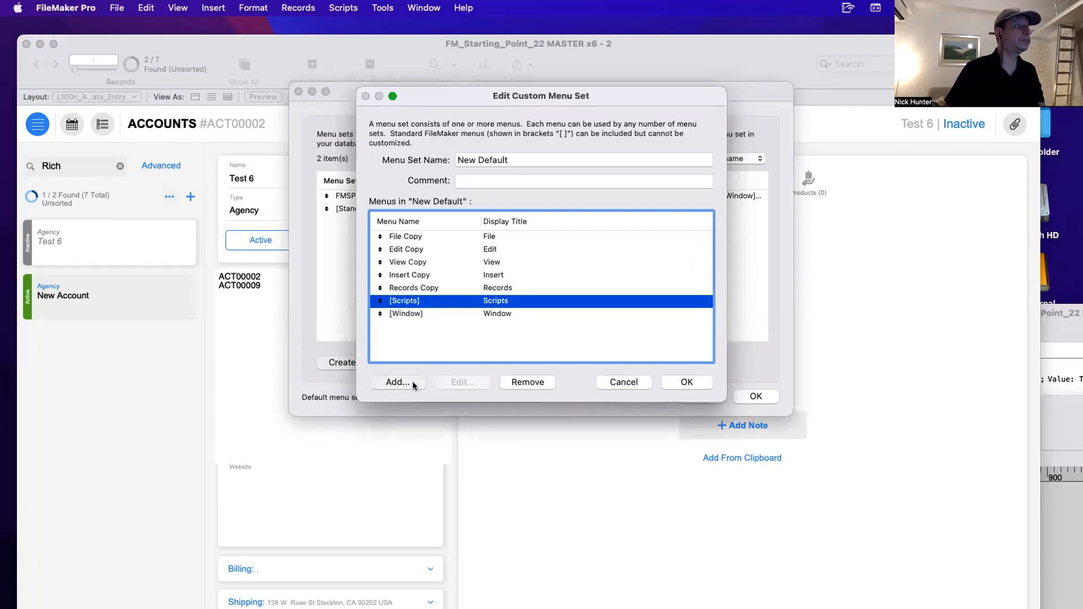
pyautogui.scroll(-10, 425, 327)
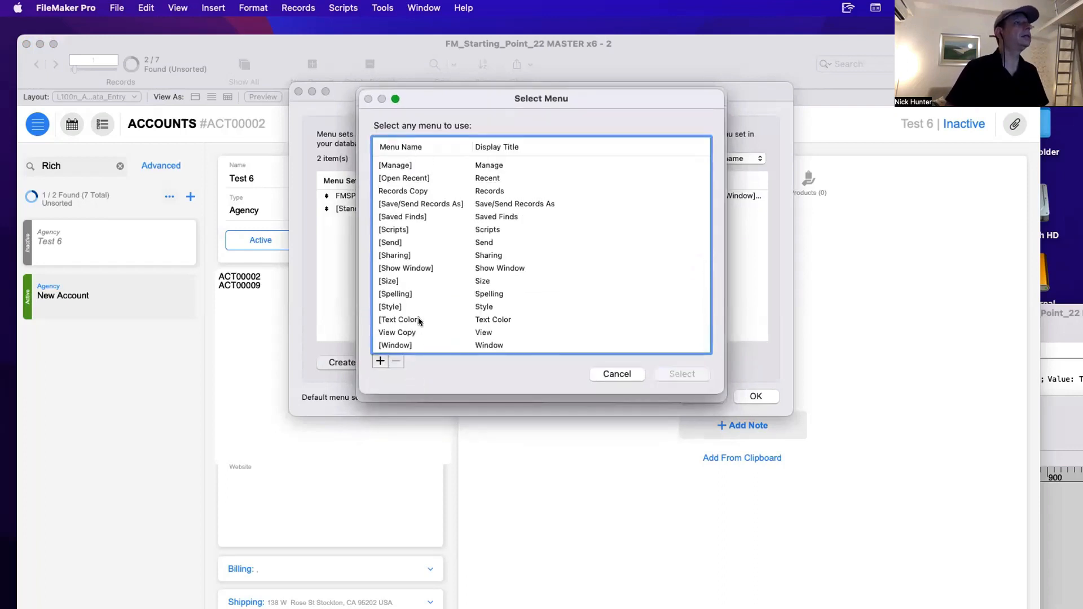
pyautogui.click(442, 320)
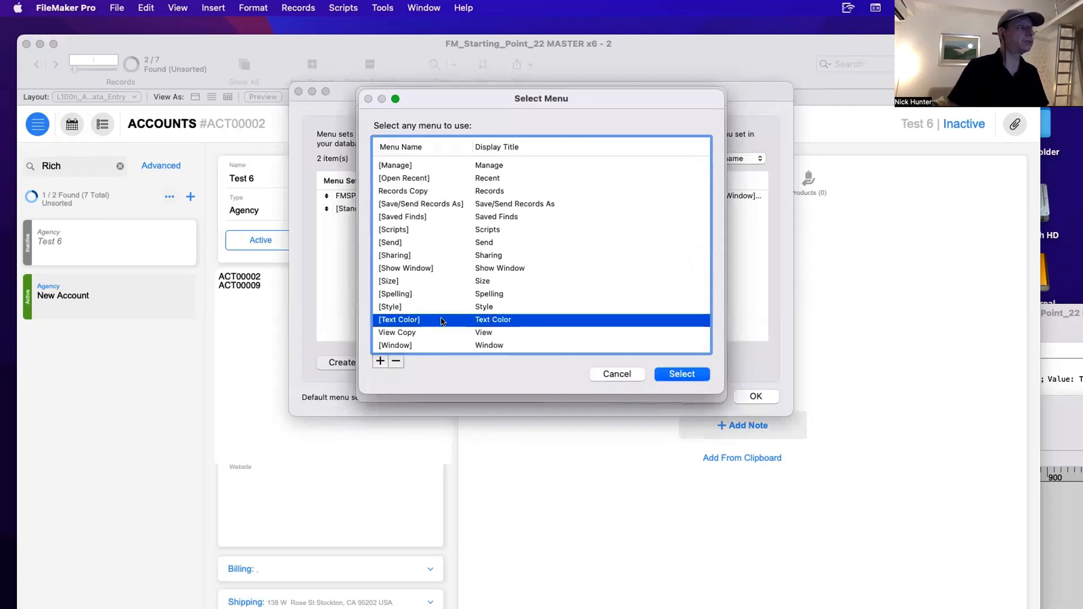
pyautogui.scroll(-2, 442, 322)
pyautogui.press('Escape')
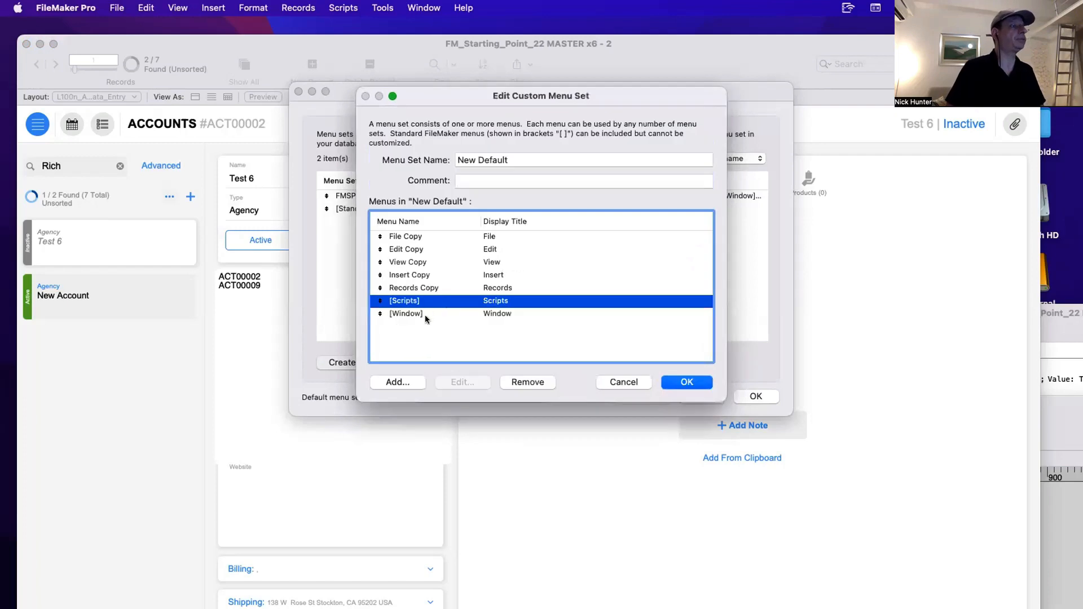
pyautogui.click(424, 313)
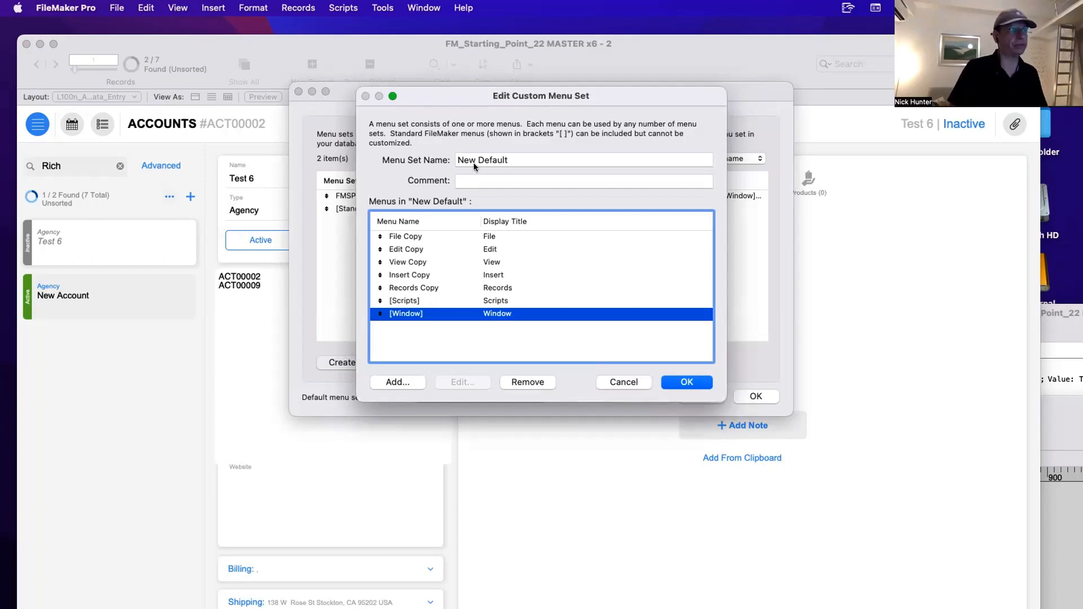
# Rename the menu set as New Default Menu and save it.
pyautogui.click(500, 160)
pyautogui.write('Menu')
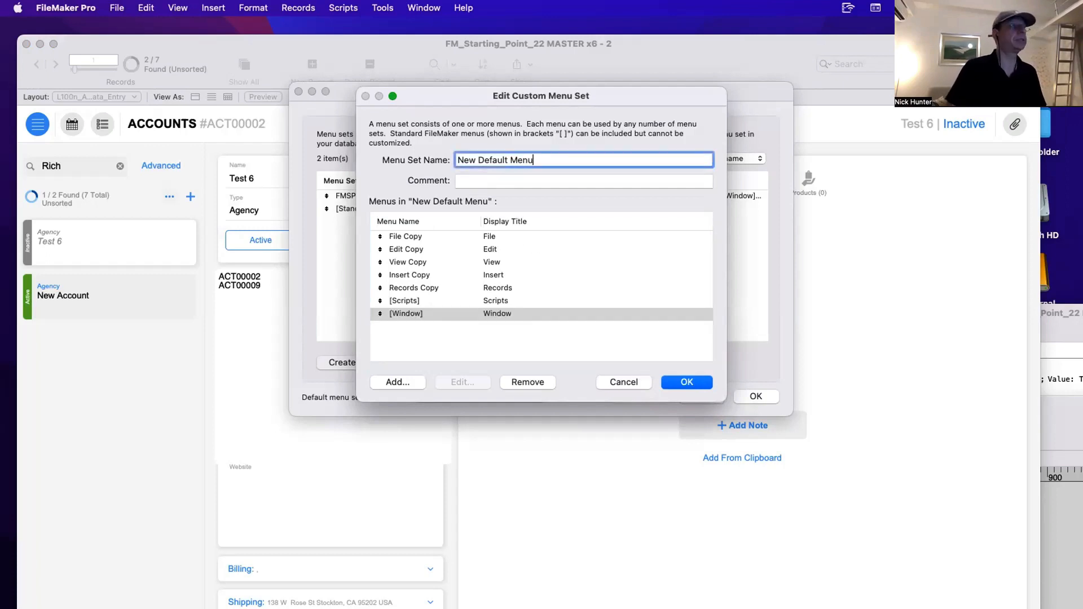
pyautogui.click(664, 378)
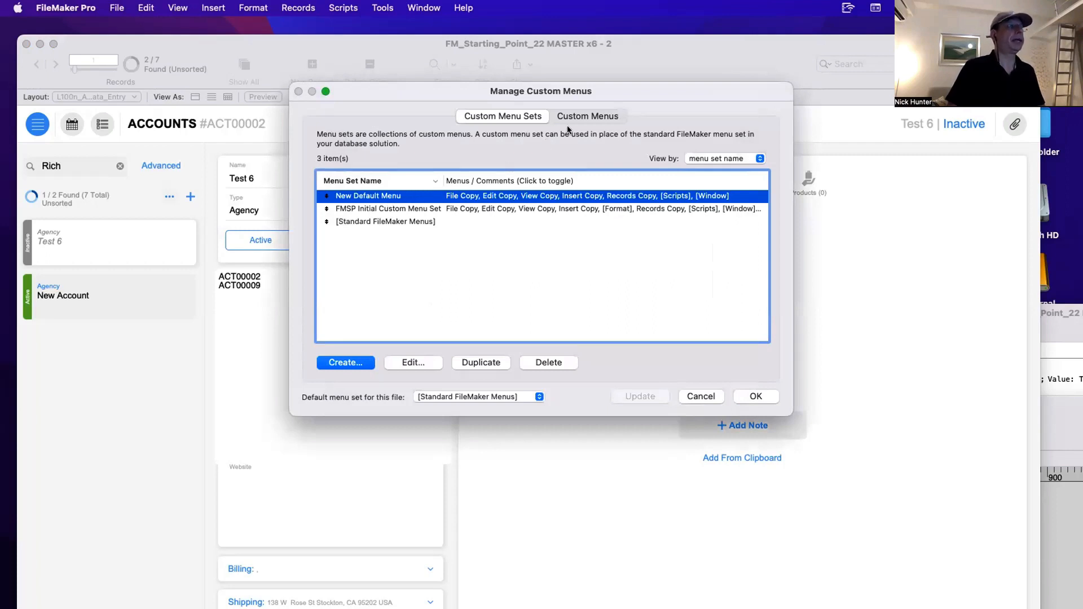
# Examine the Find Mode item of the View Copy custom menu, checking its item type, base command and action override.
pyautogui.click(614, 117)
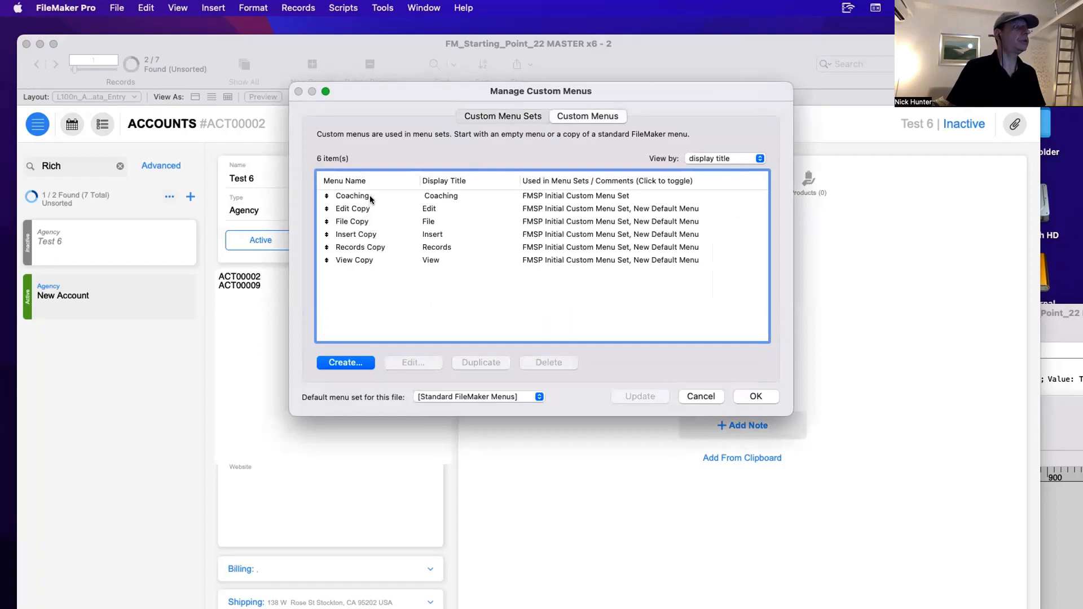
pyautogui.click(364, 260)
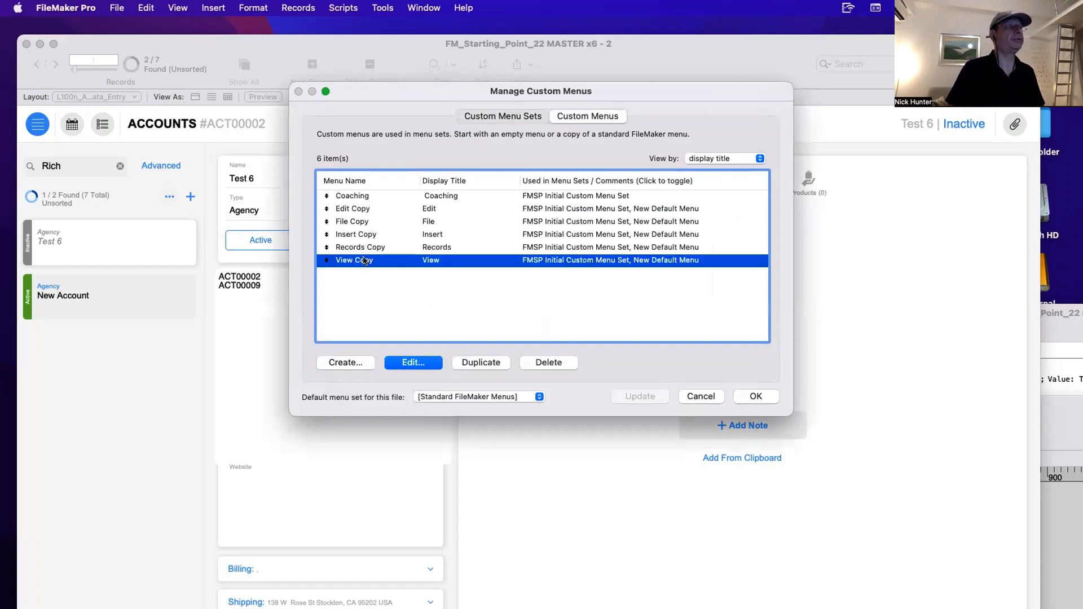
pyautogui.doubleClick(364, 260)
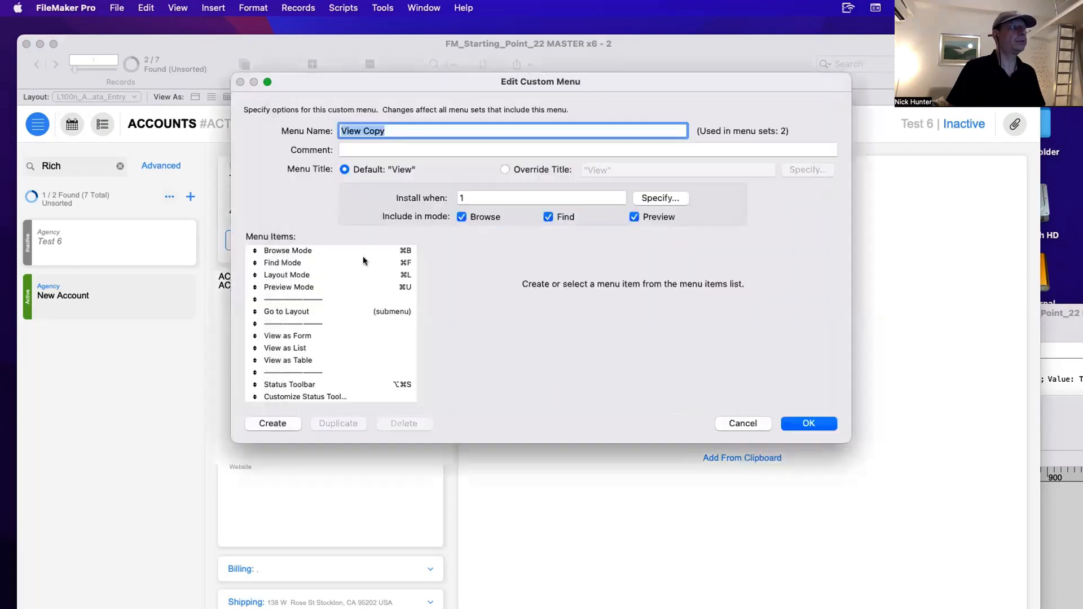
pyautogui.click(297, 263)
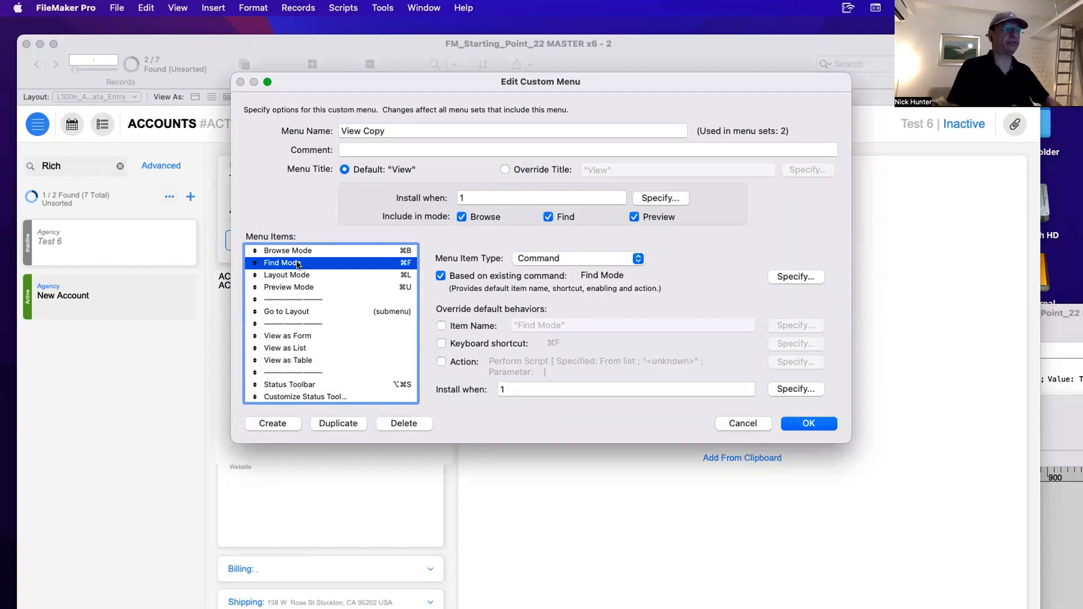
pyautogui.click(543, 255)
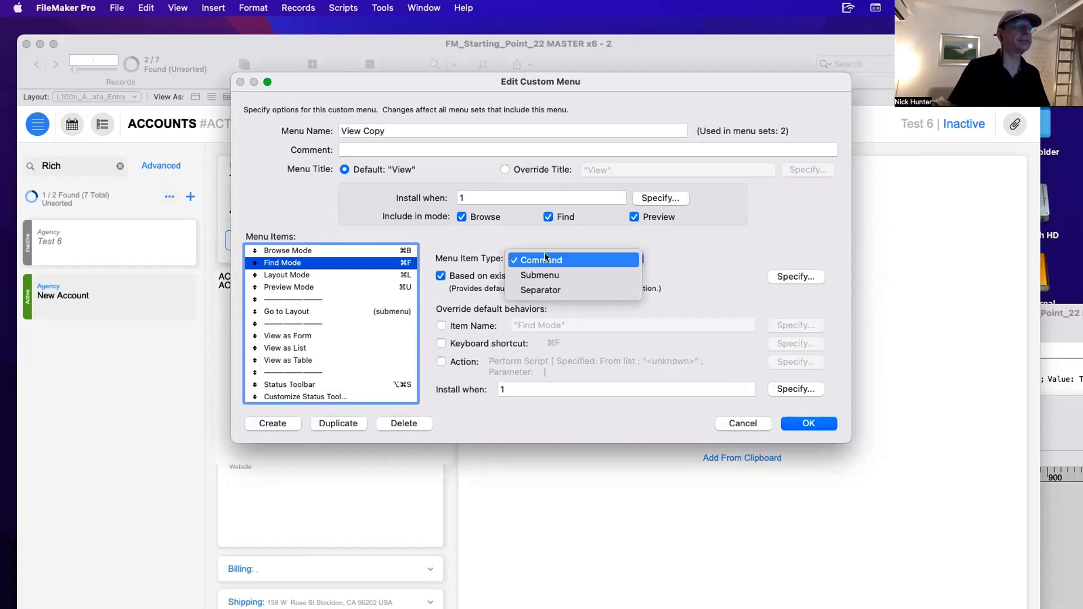
pyautogui.click(544, 253)
pyautogui.click(787, 271)
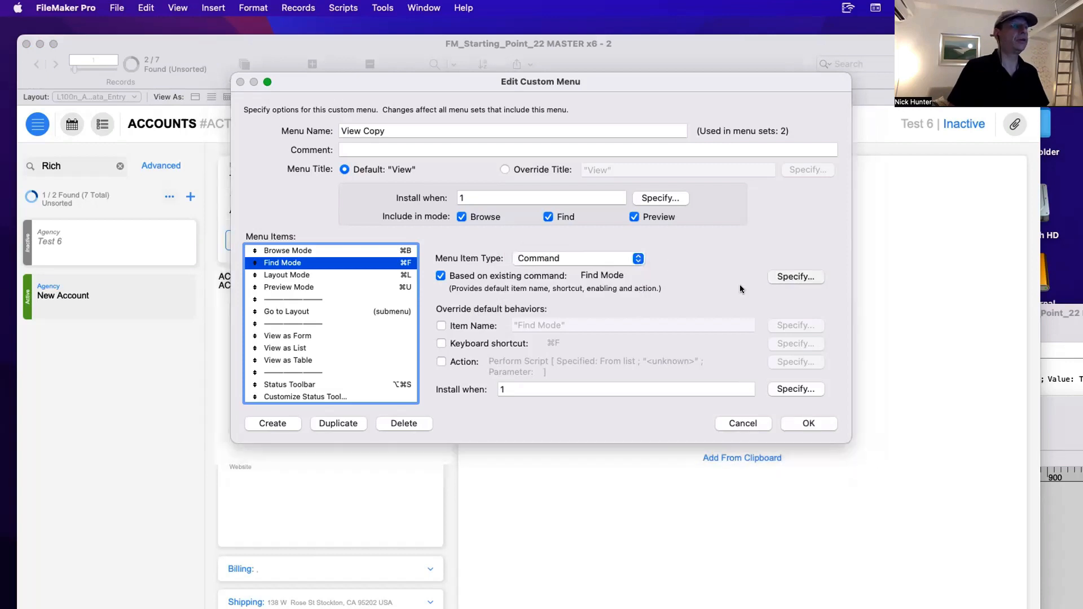
pyautogui.scroll(-3, 548, 271)
pyautogui.press('Return')
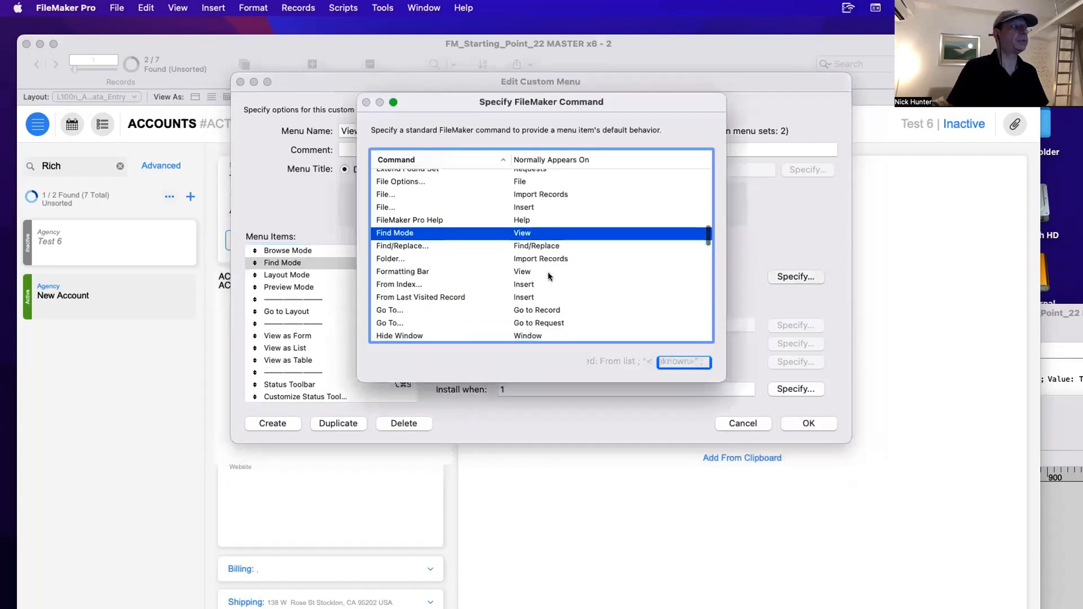
pyautogui.click(468, 361)
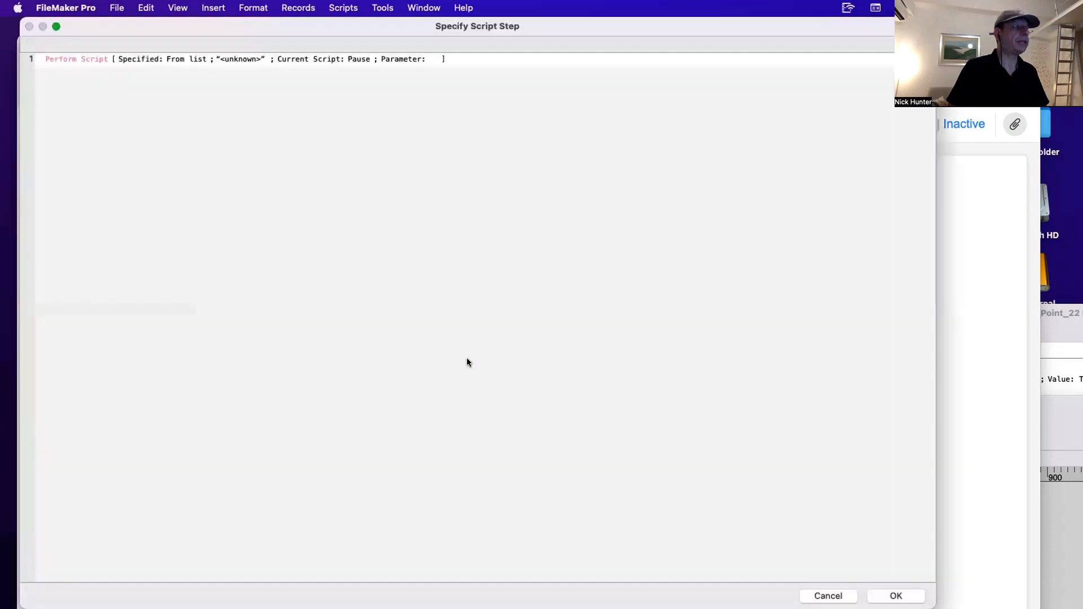
pyautogui.press('Escape')
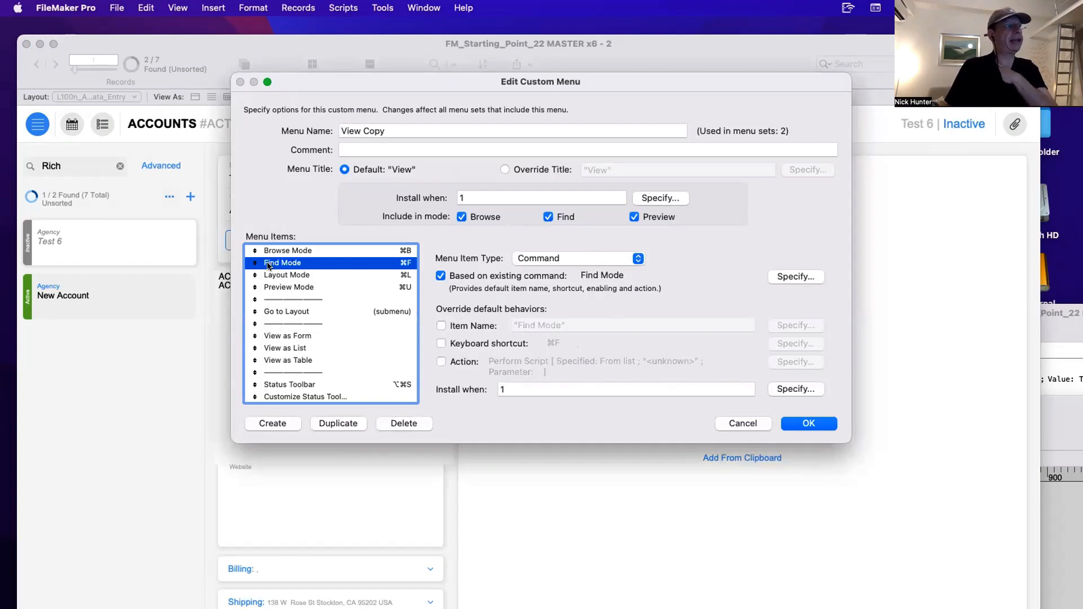
pyautogui.click(441, 363)
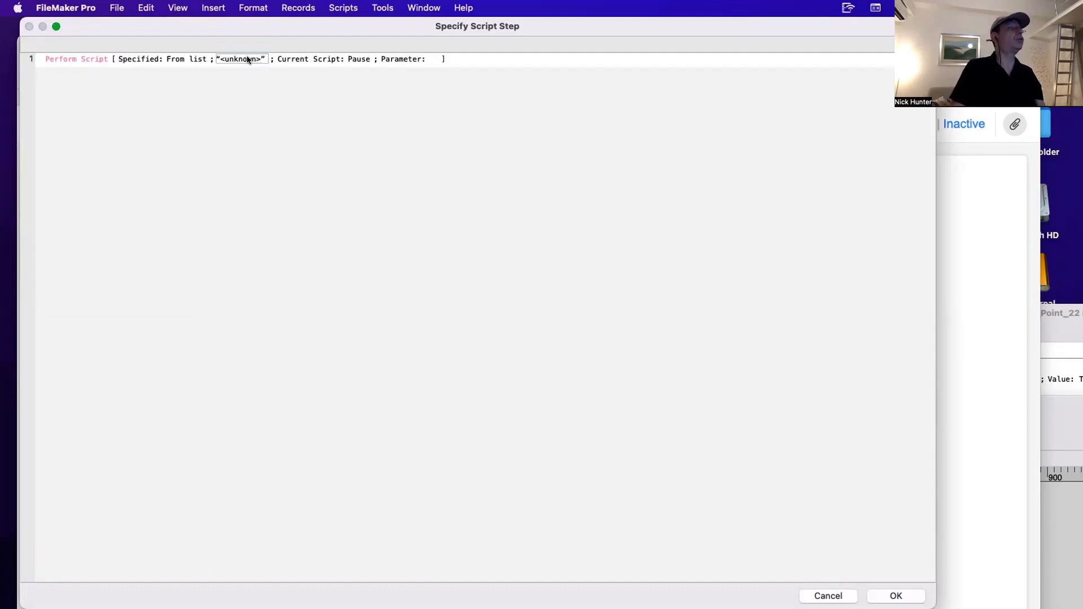
pyautogui.click(193, 59)
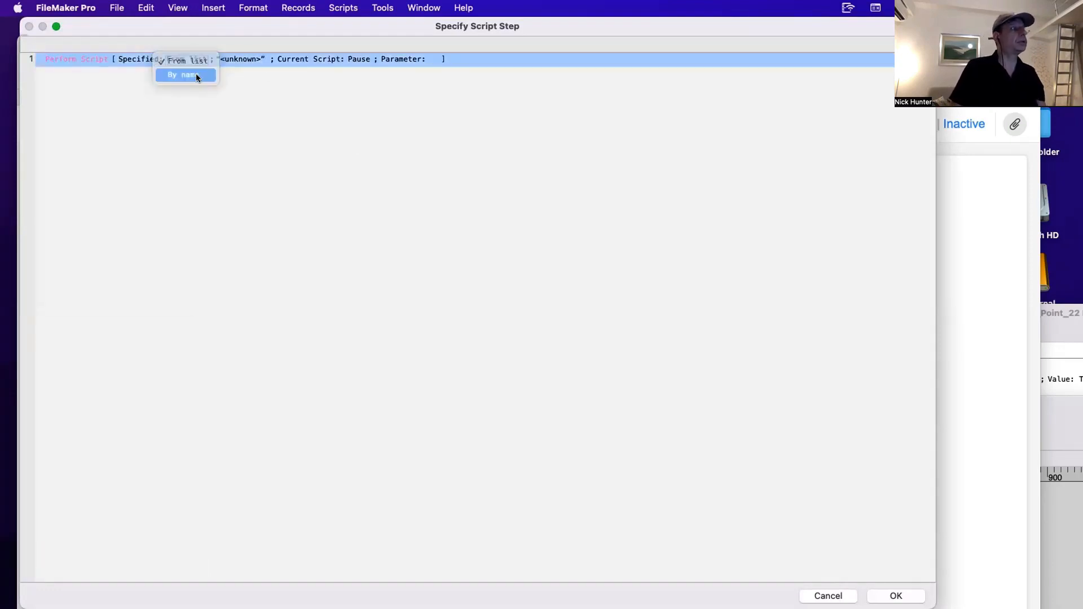
pyautogui.click(196, 74)
pyautogui.click(213, 59)
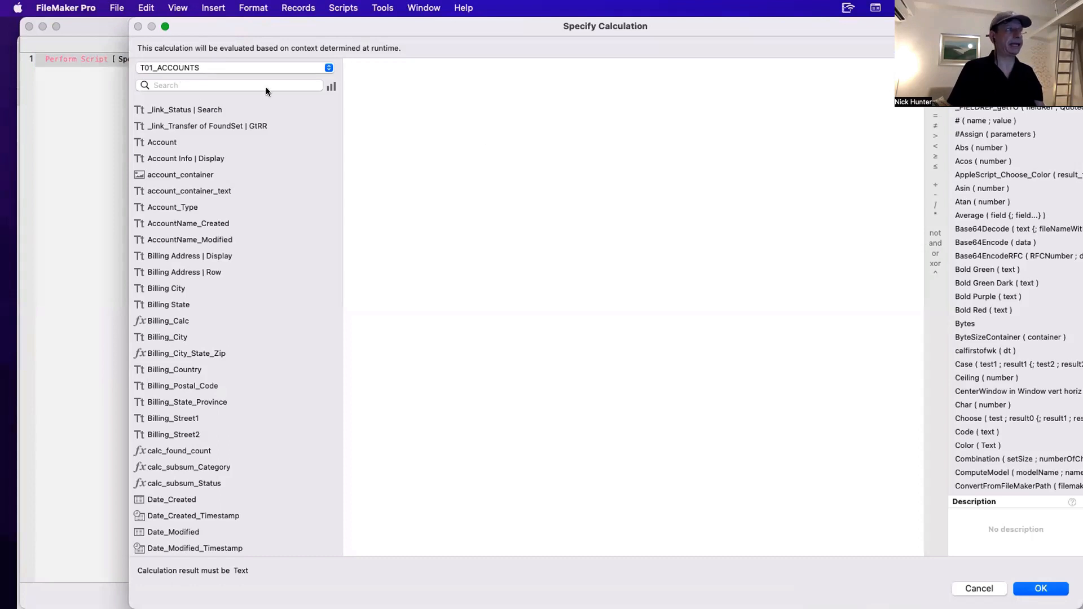
pyautogui.press('Escape')
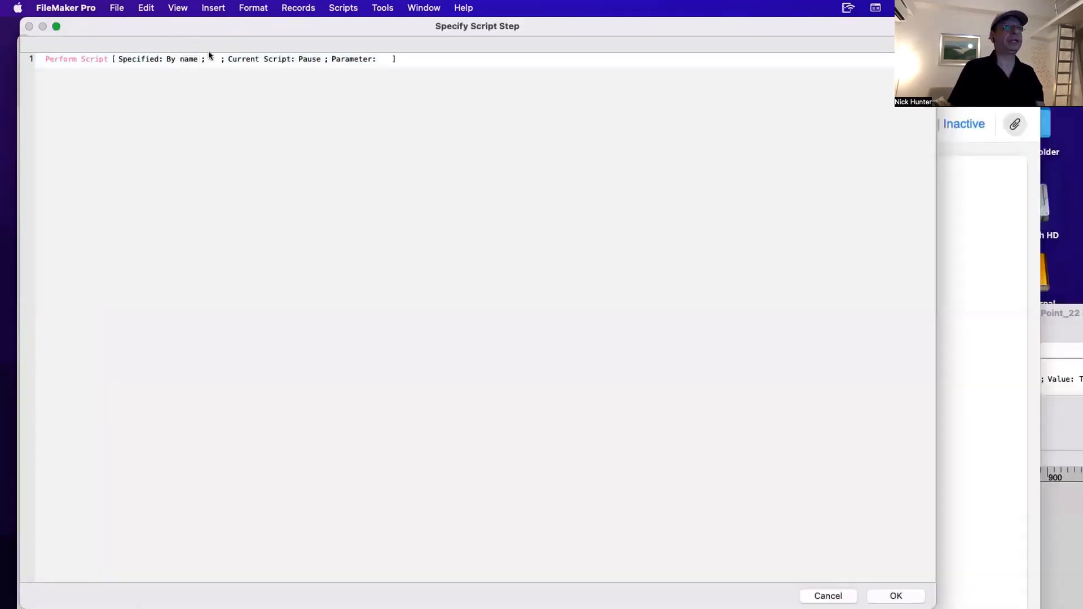
pyautogui.press('Escape')
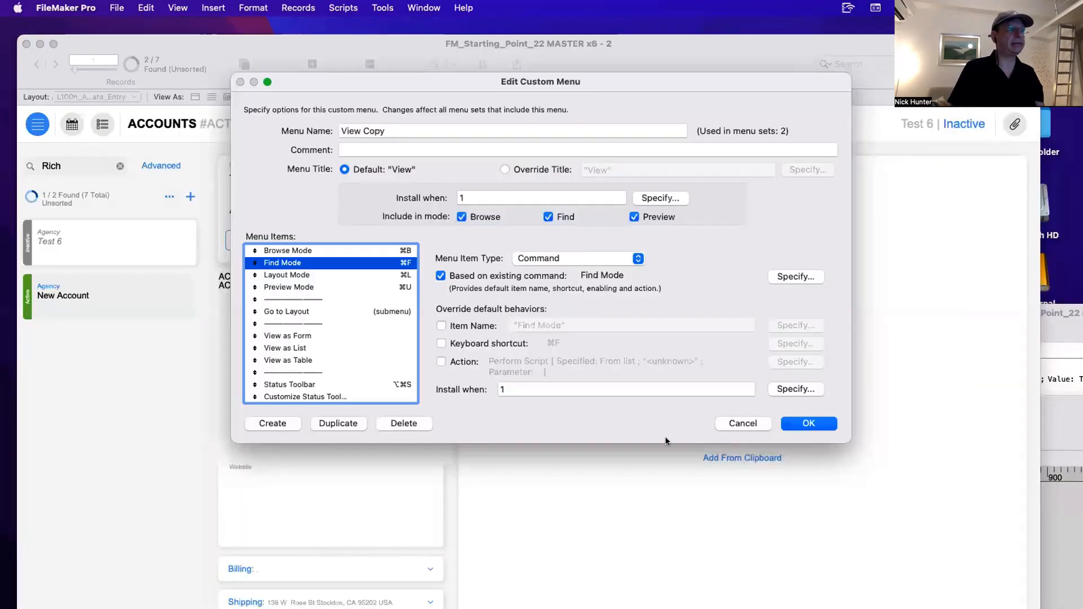
# Accept the View Copy menu and save the custom menu changes.
pyautogui.click(790, 423)
pyautogui.click(755, 397)
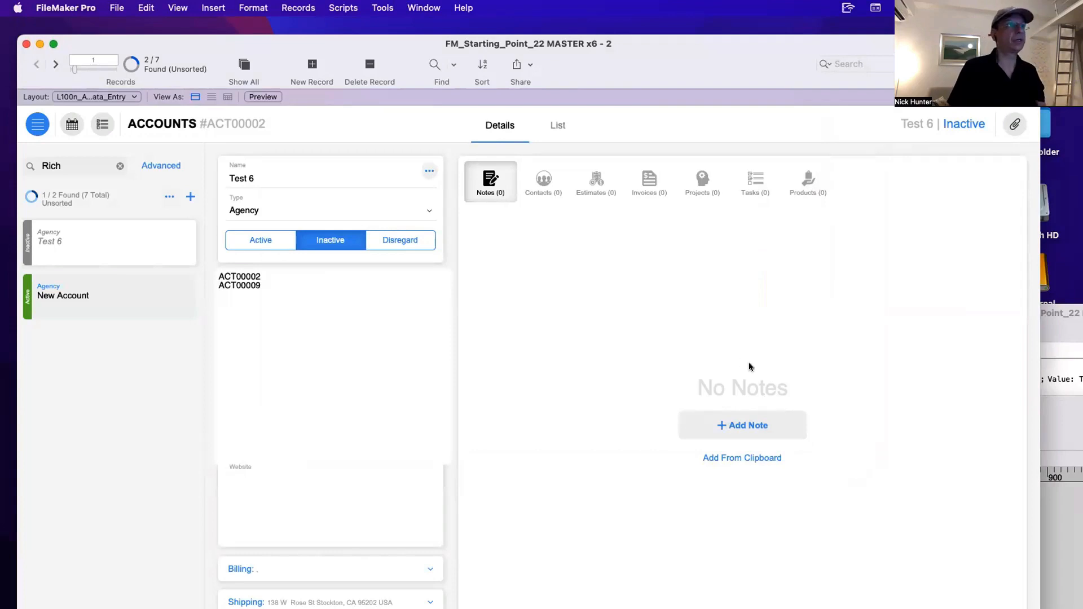
pyautogui.click(973, 8)
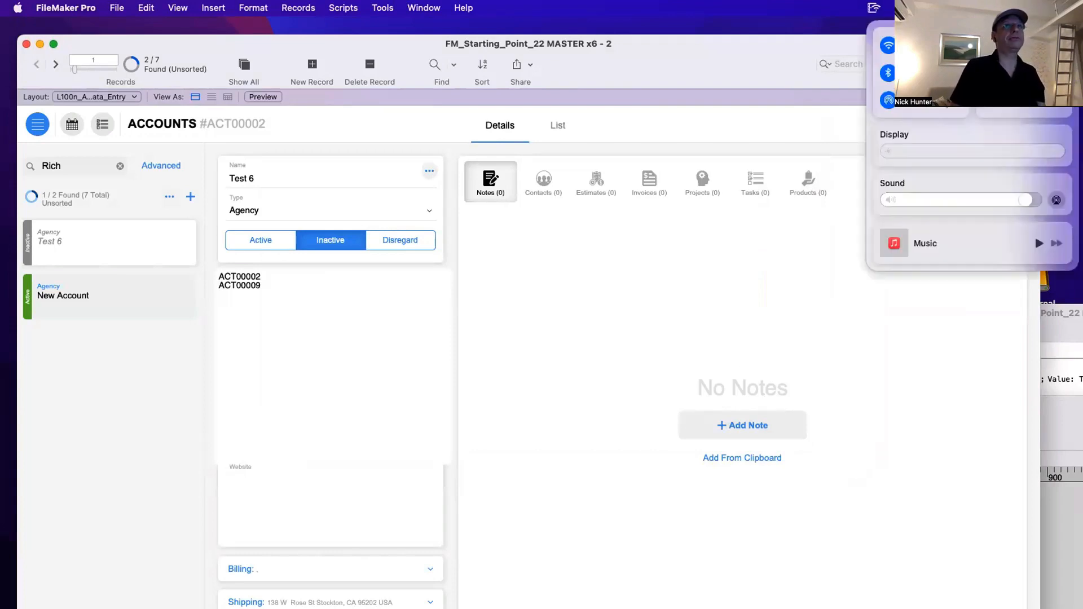
pyautogui.click(1024, 46)
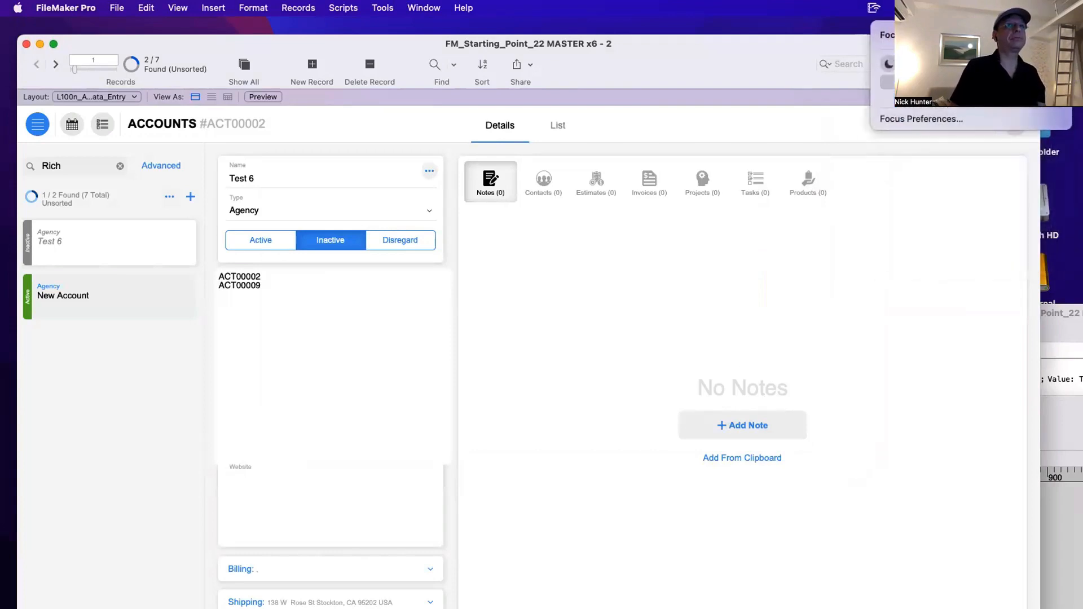
pyautogui.click(907, 288)
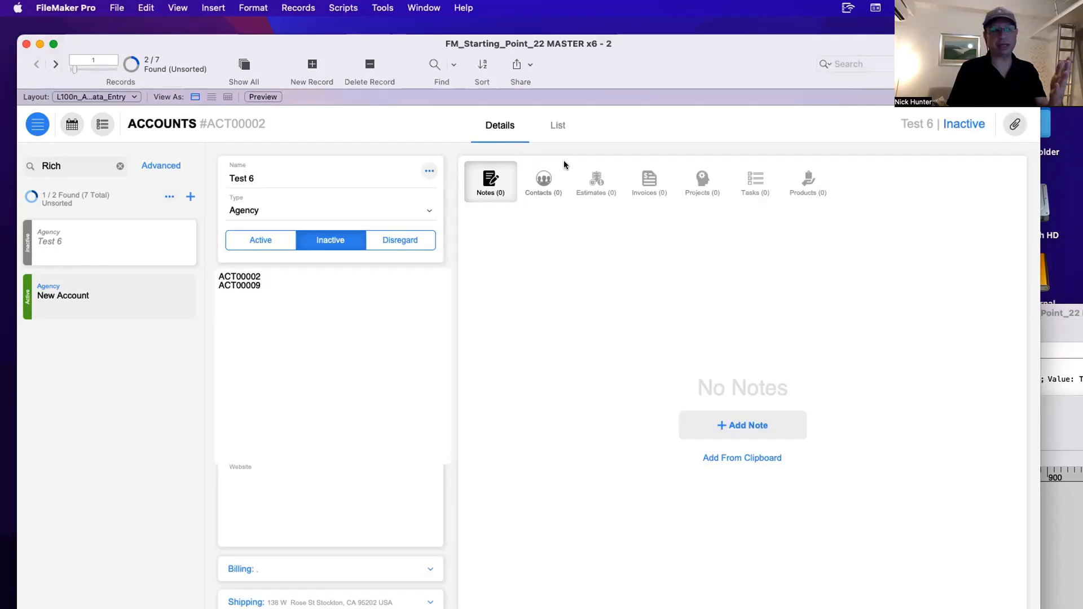
# Copy the name of the script "(620a) Open Advanced Find Mode | Accounts" from the Script Workspace, leaving it unrenamed.
pyautogui.press('super+shift+s')
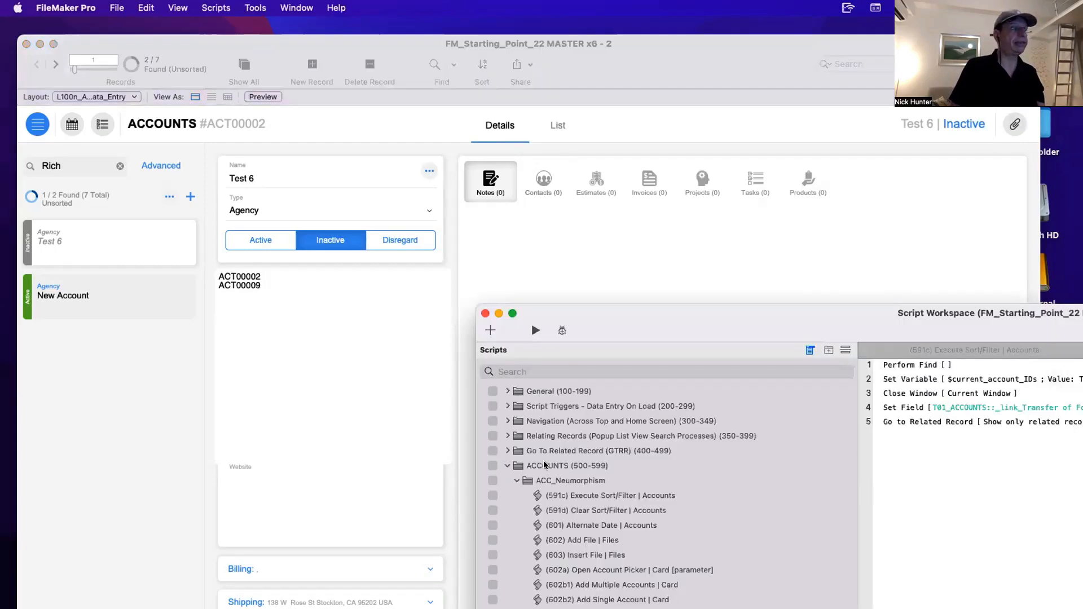
pyautogui.moveTo(665, 329); pyautogui.dragTo(576, 128)
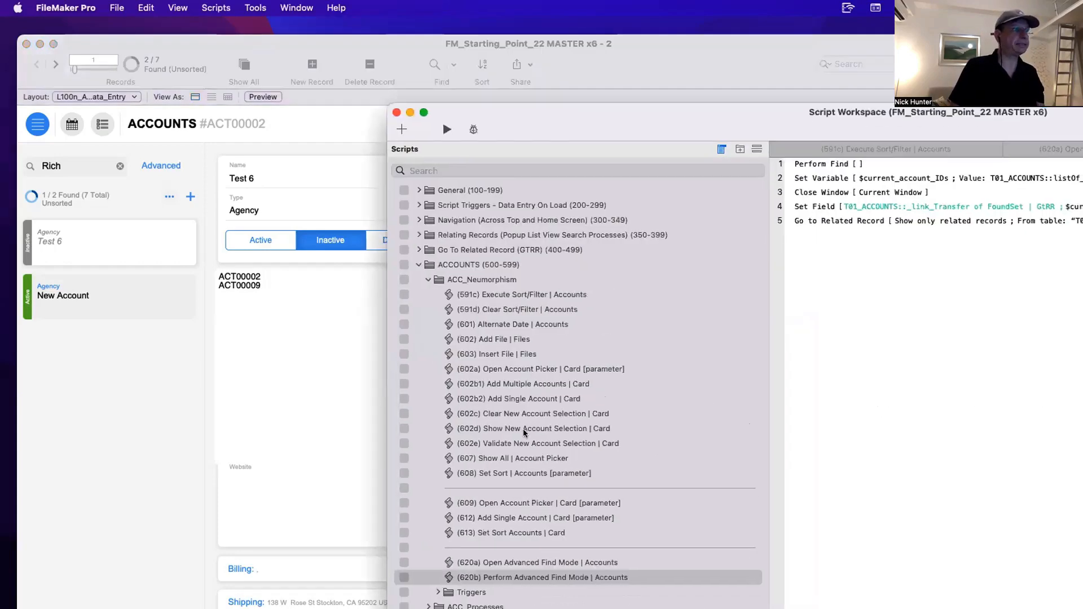
pyautogui.click(501, 564)
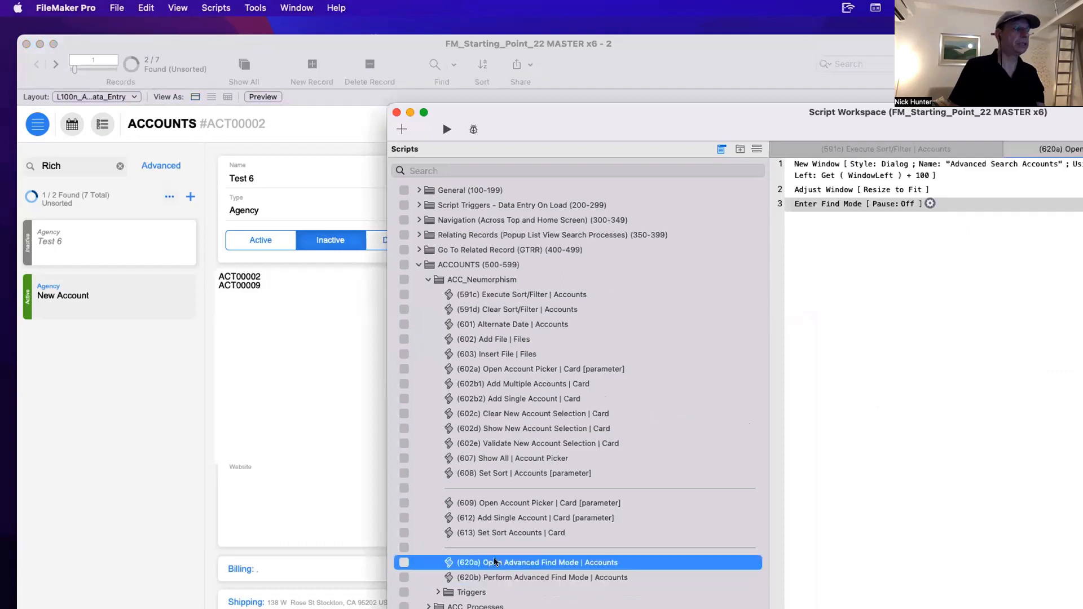
pyautogui.click(496, 562)
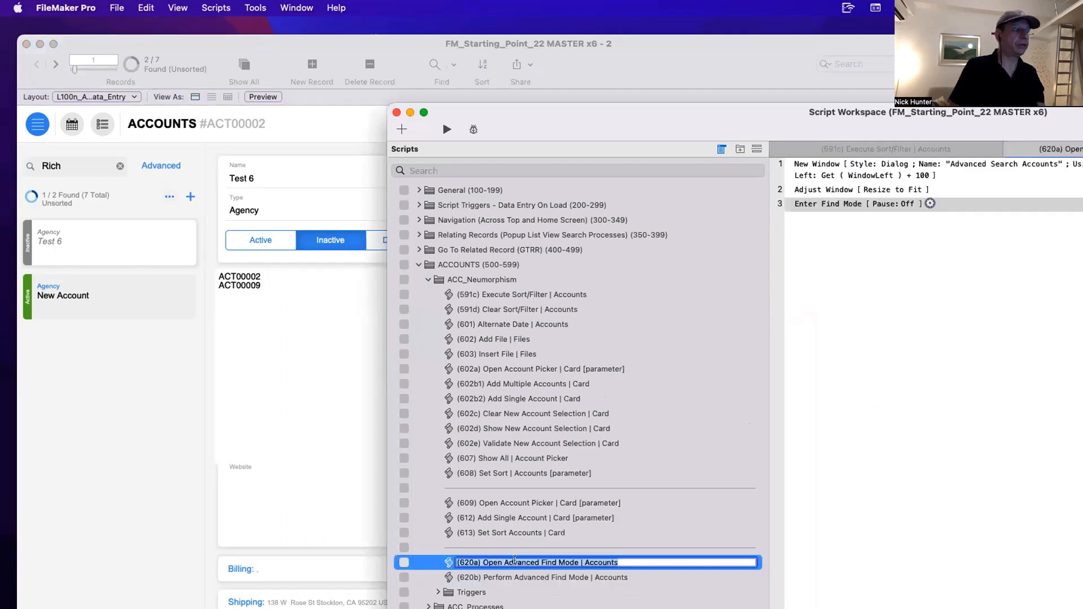
pyautogui.click(660, 550)
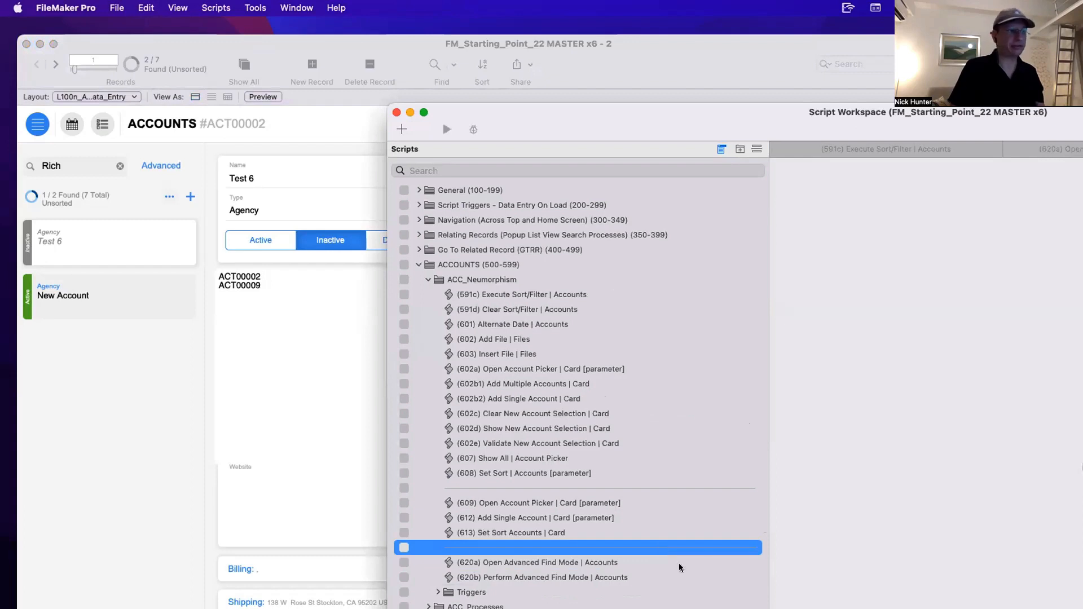
# Reopen custom menu management from the Accounts window and select the Find Mode item in the View Copy menu.
pyautogui.click(265, 392)
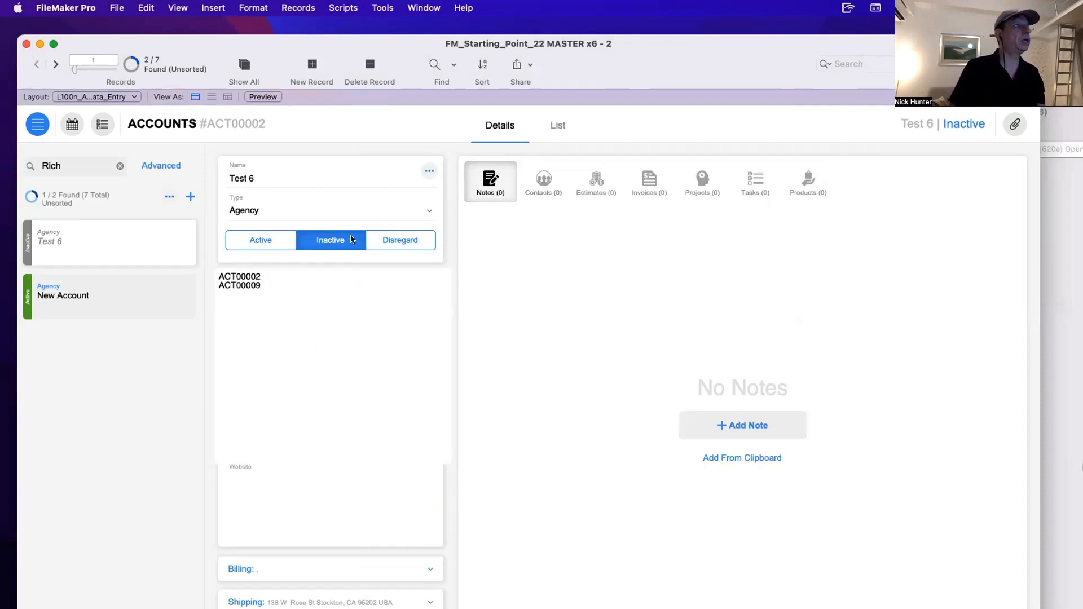
pyautogui.click(375, 7)
pyautogui.moveTo(389, 79)
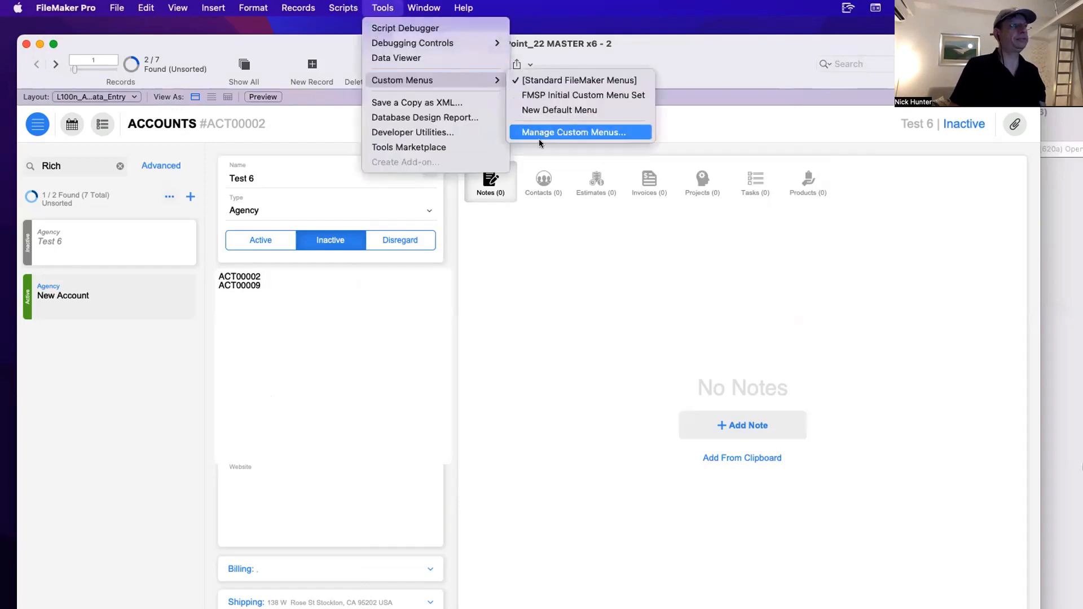
pyautogui.click(539, 139)
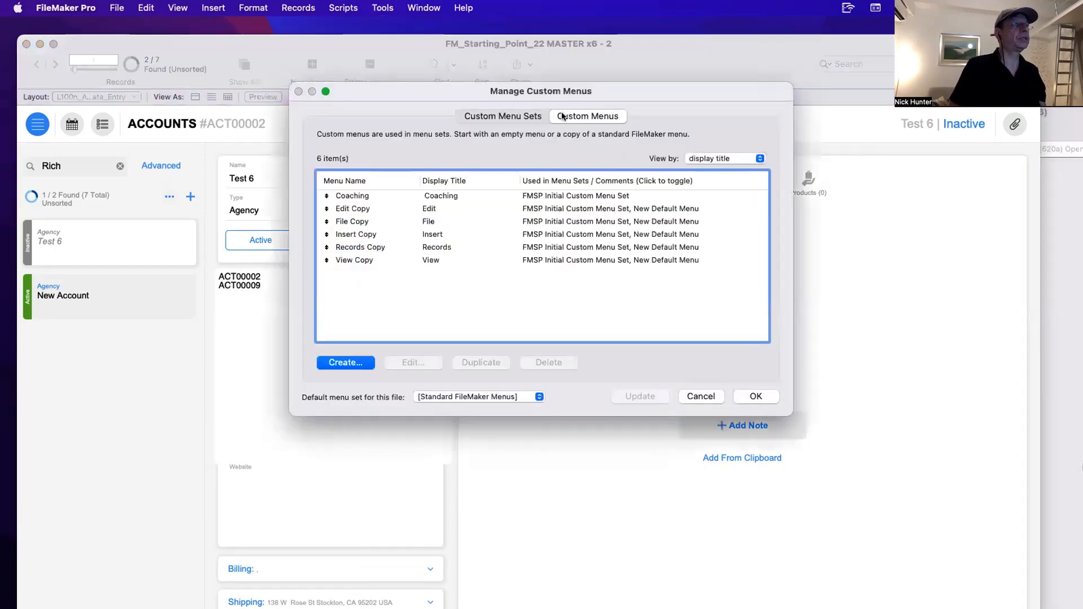
pyautogui.doubleClick(406, 221)
pyautogui.press('Escape')
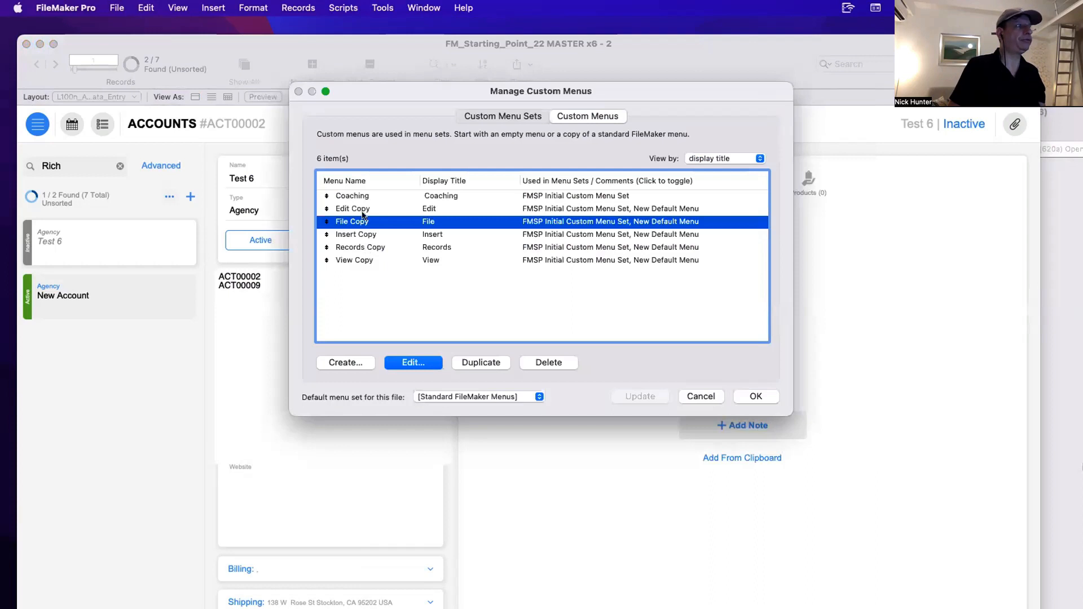
pyautogui.doubleClick(366, 260)
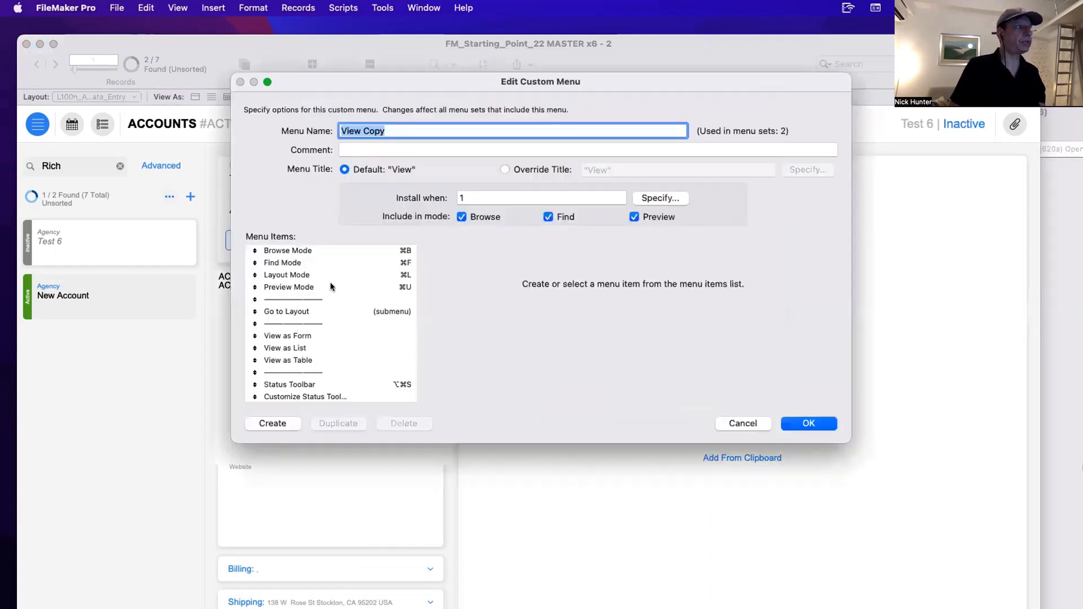
pyautogui.click(324, 266)
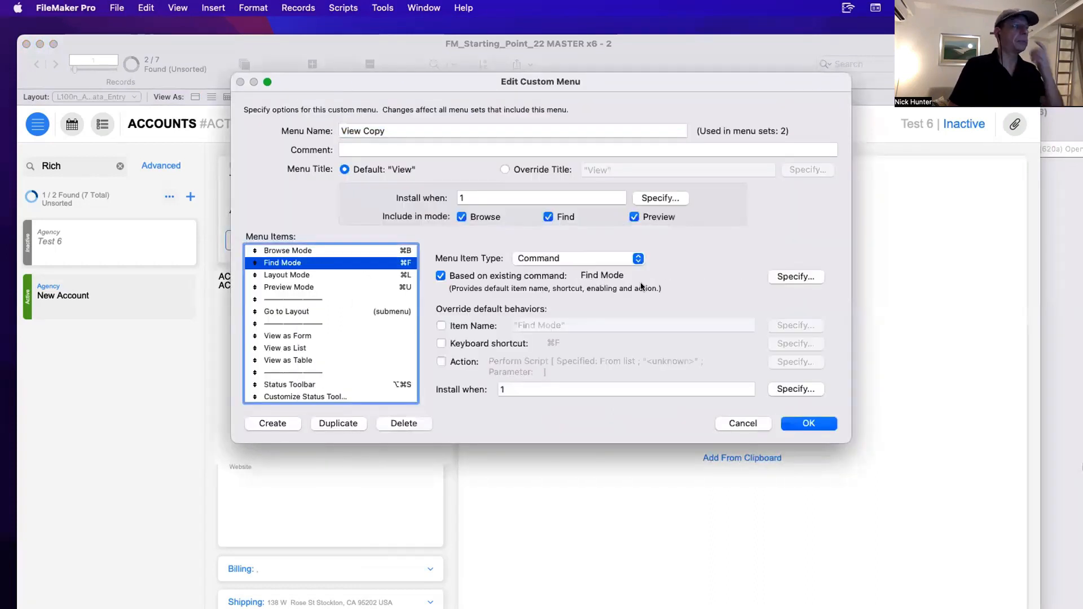
# Override the Find Mode item's action with a Perform Script step specified by name, and open its script name calculation.
pyautogui.click(459, 361)
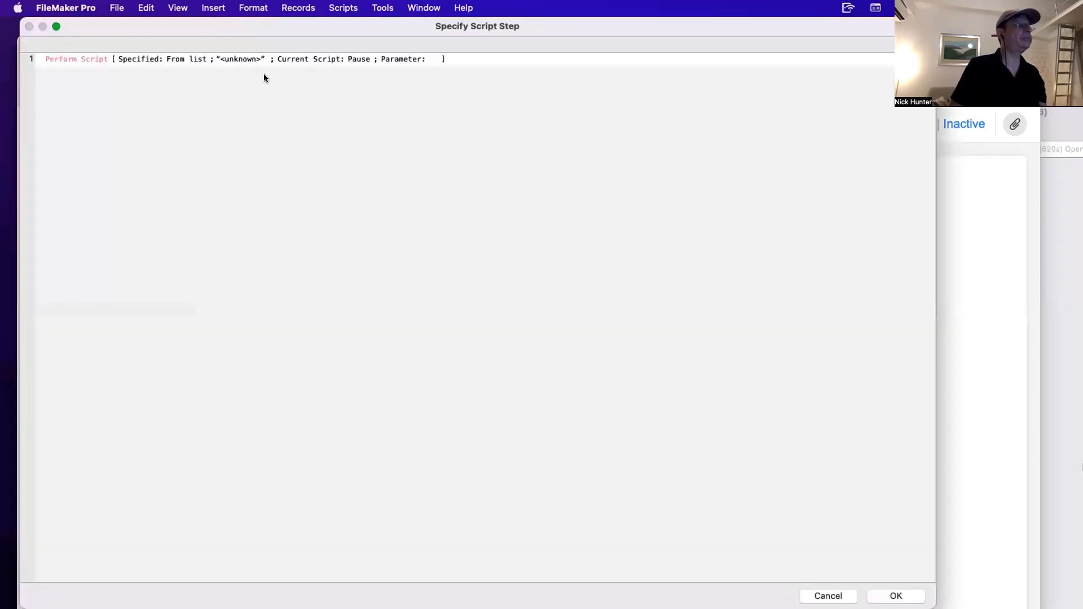
pyautogui.click(198, 59)
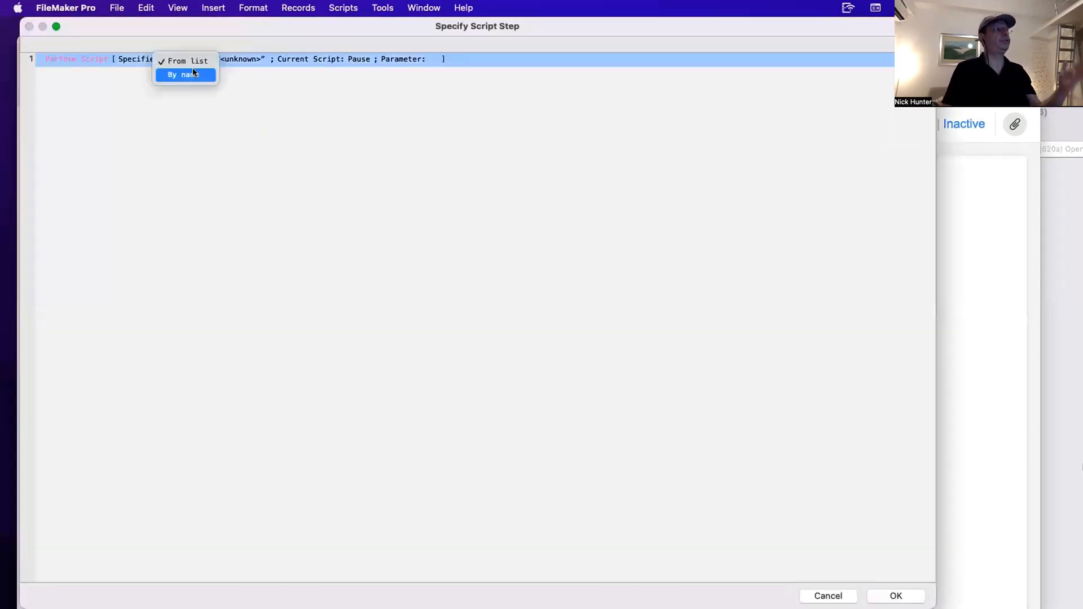
pyautogui.click(192, 74)
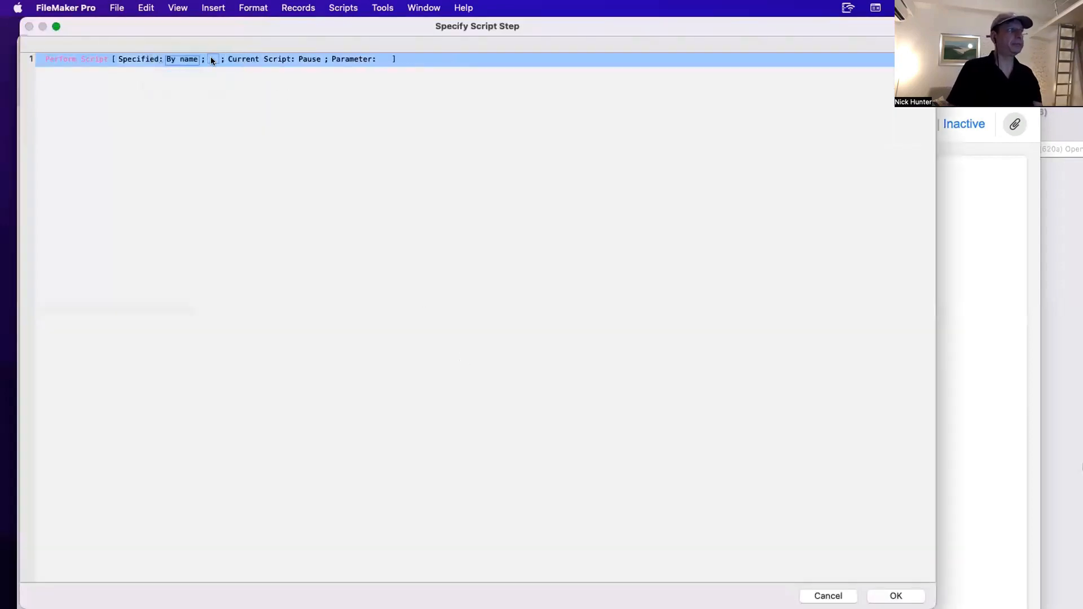
pyautogui.click(213, 60)
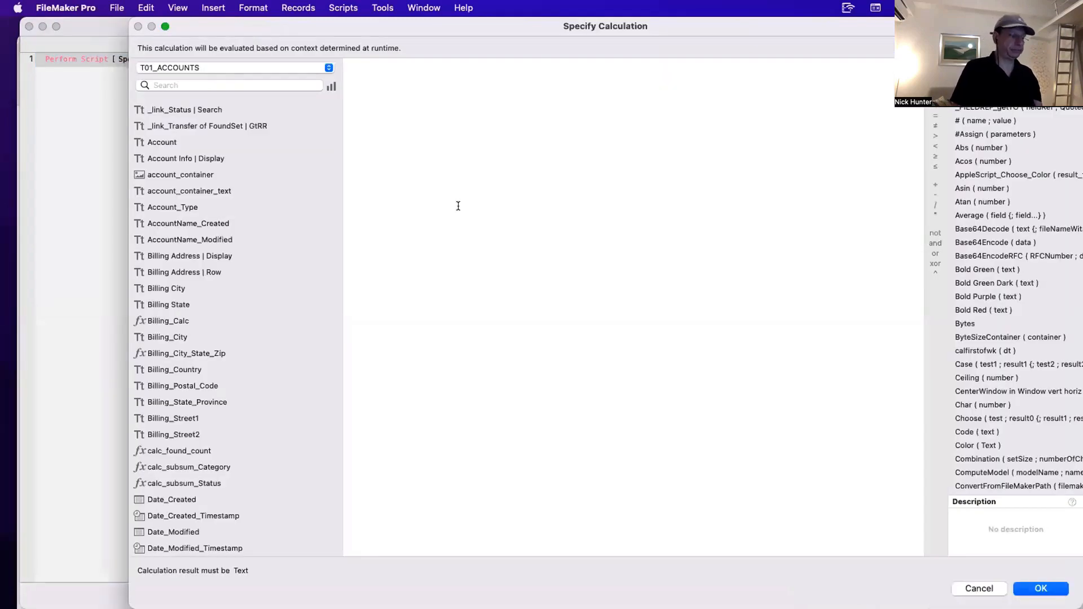
# Start the script name calculation with an If function that tests Get ( LayoutTableName ).
pyautogui.write('if')
pyautogui.press('Return')
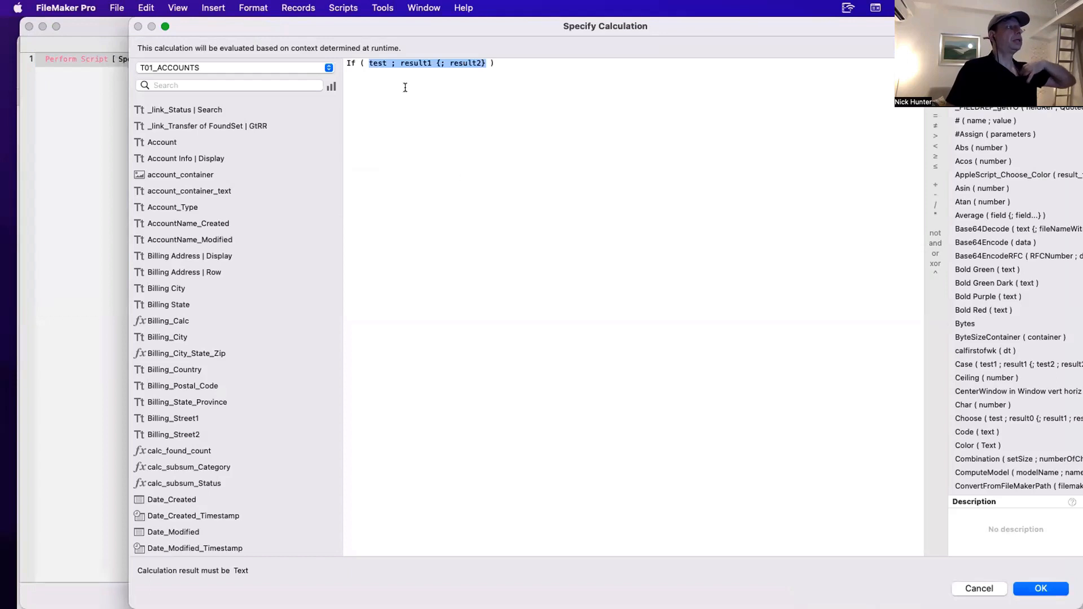
pyautogui.doubleClick(379, 62)
pyautogui.write('get')
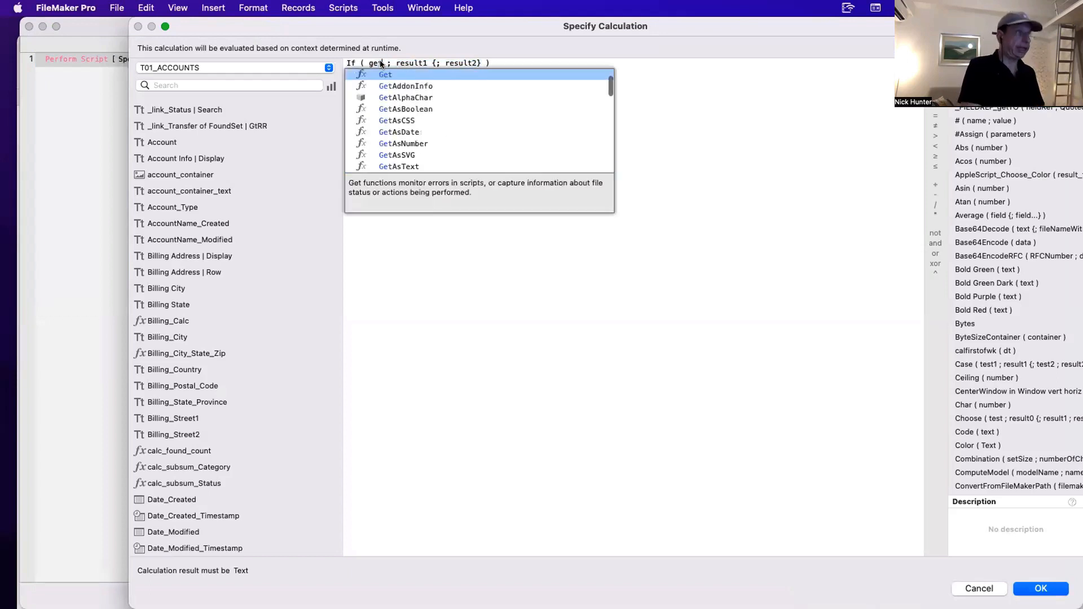
pyautogui.press('Return')
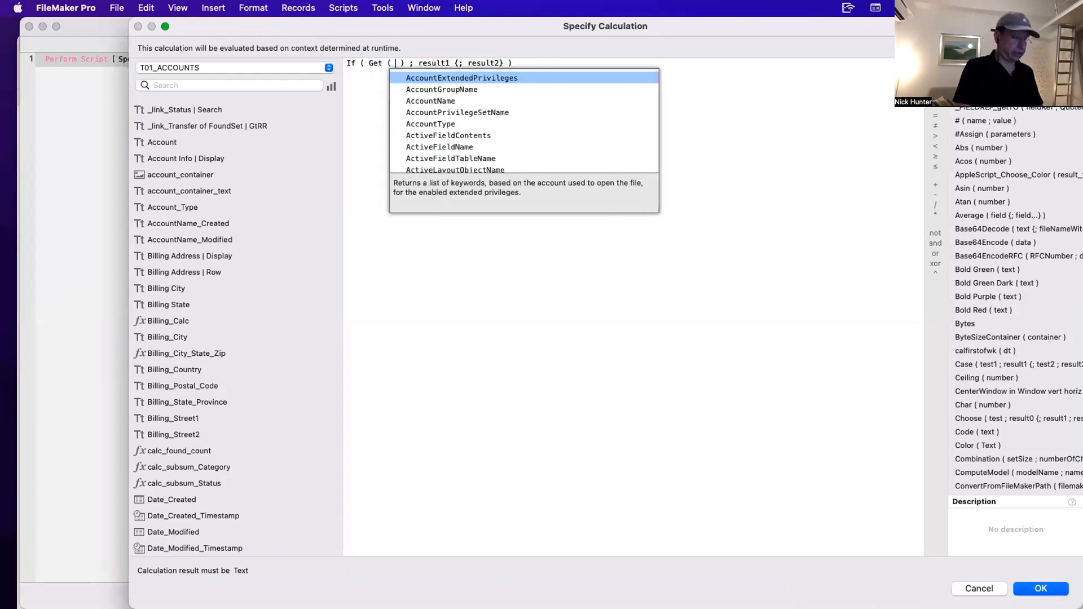
pyautogui.write('table')
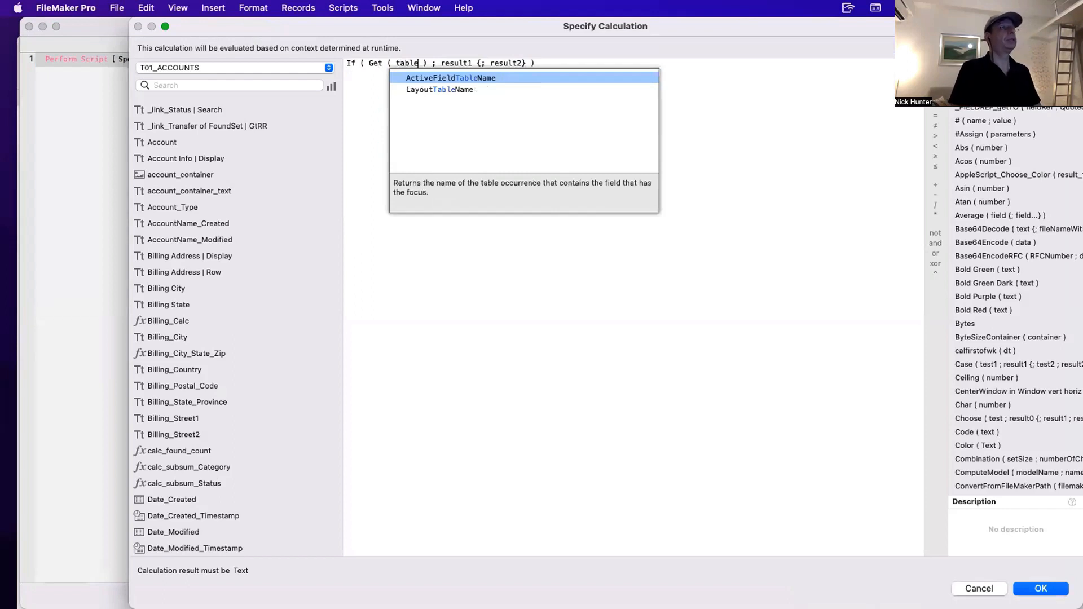
pyautogui.press('Down')
pyautogui.press('Return')
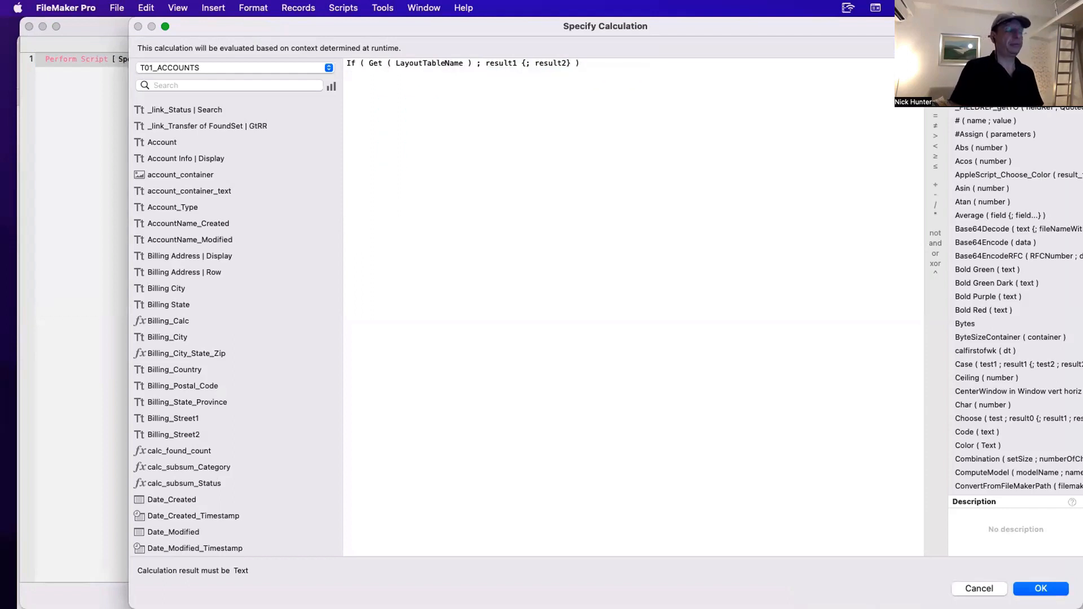
# Compare the layout table name in the test with "T01_ACCOUNTS".
pyautogui.write('=  ')
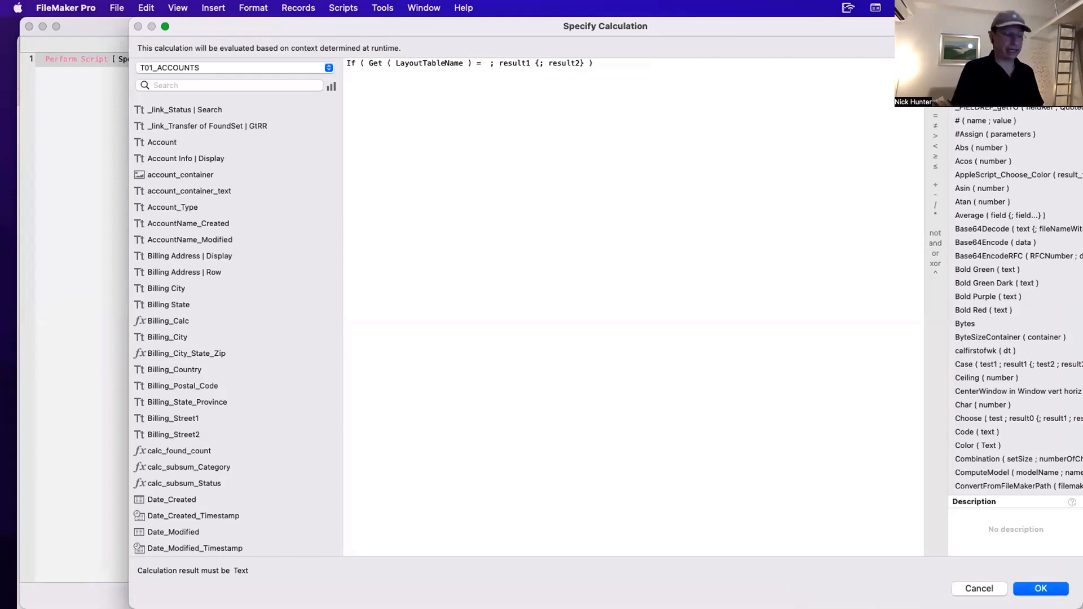
pyautogui.write('"t')
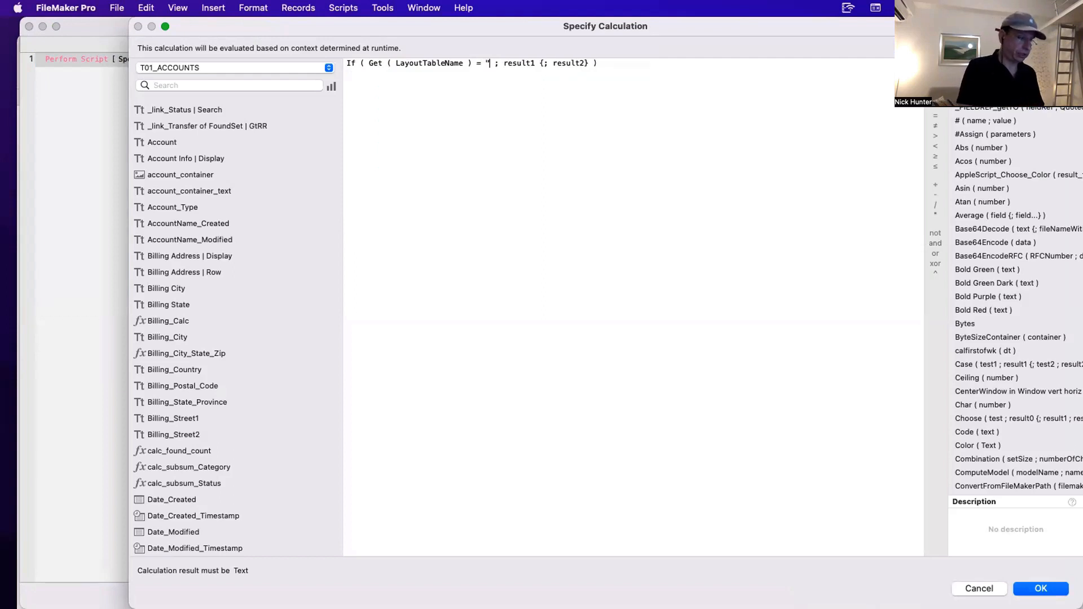
pyautogui.press('BackSpace')
pyautogui.write('T01_A')
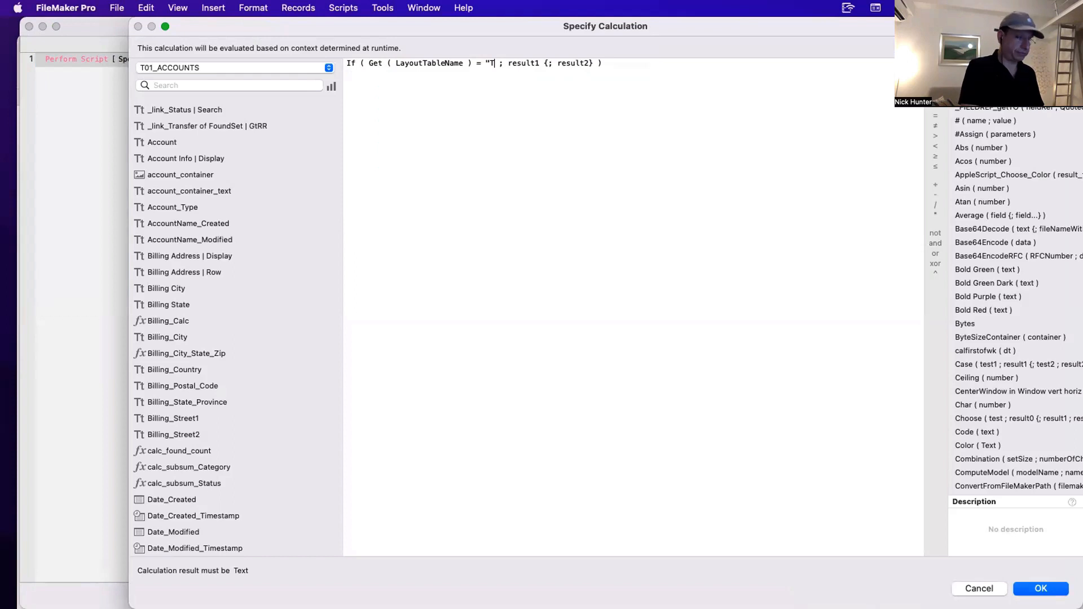
pyautogui.write('CCOUNTS')
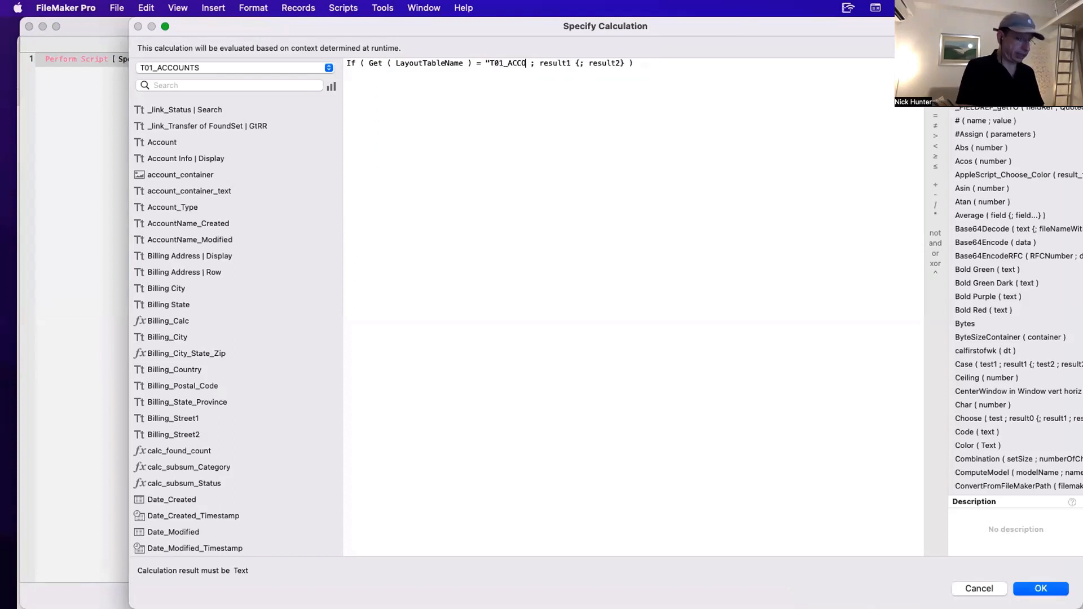
pyautogui.write('"')
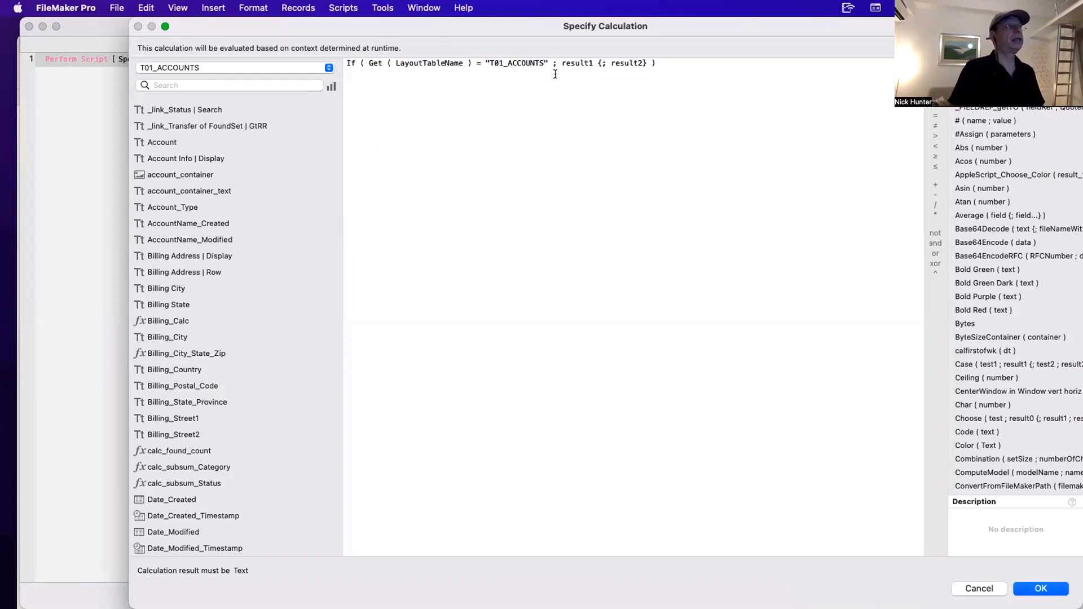
# Replace the result placeholders with the copied script name in quotes, "(620a) Open Advanced Find Mode | Accounts".
pyautogui.moveTo(560, 59); pyautogui.dragTo(644, 58)
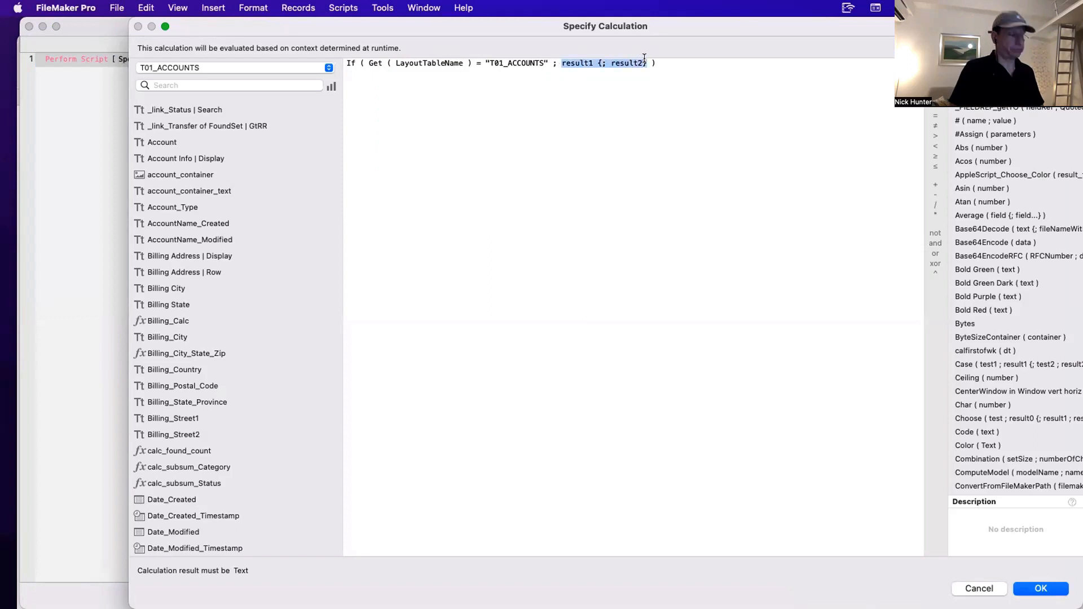
pyautogui.write('"')
pyautogui.press('cmd+v')
pyautogui.write('"')
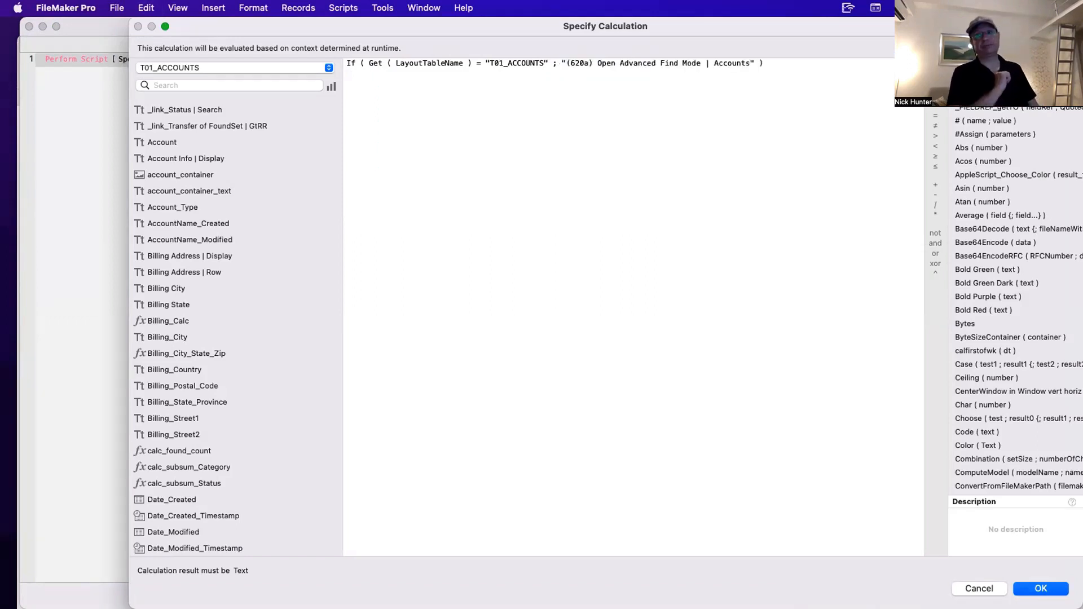
# Change the If function to Case and put its condition on an indented line of its own.
pyautogui.doubleClick(351, 62)
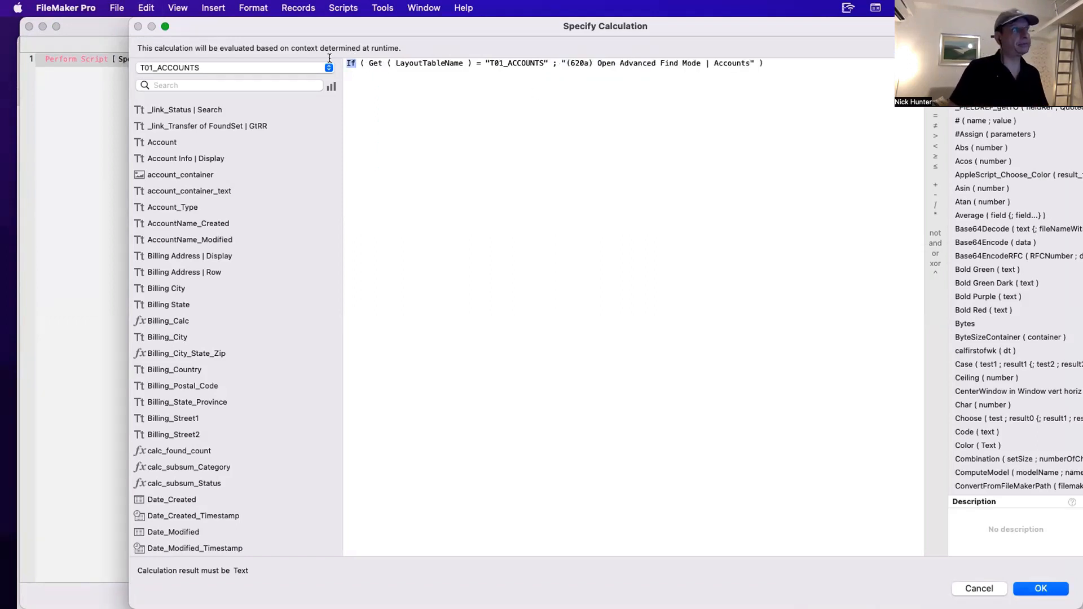
pyautogui.write('Case')
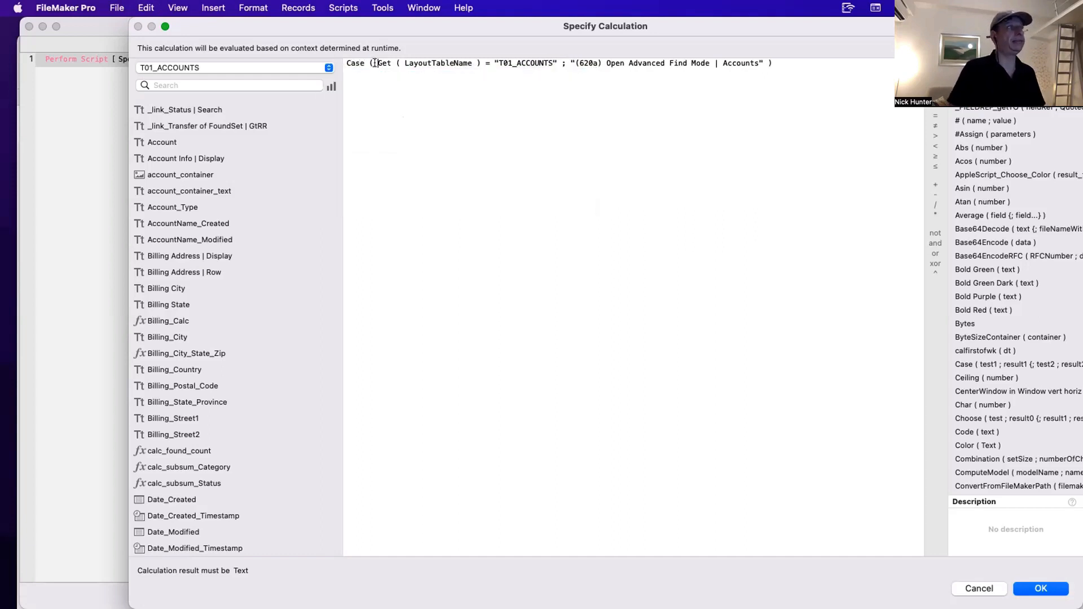
pyautogui.click(375, 62)
pyautogui.press('Return')
pyautogui.press('Tab')
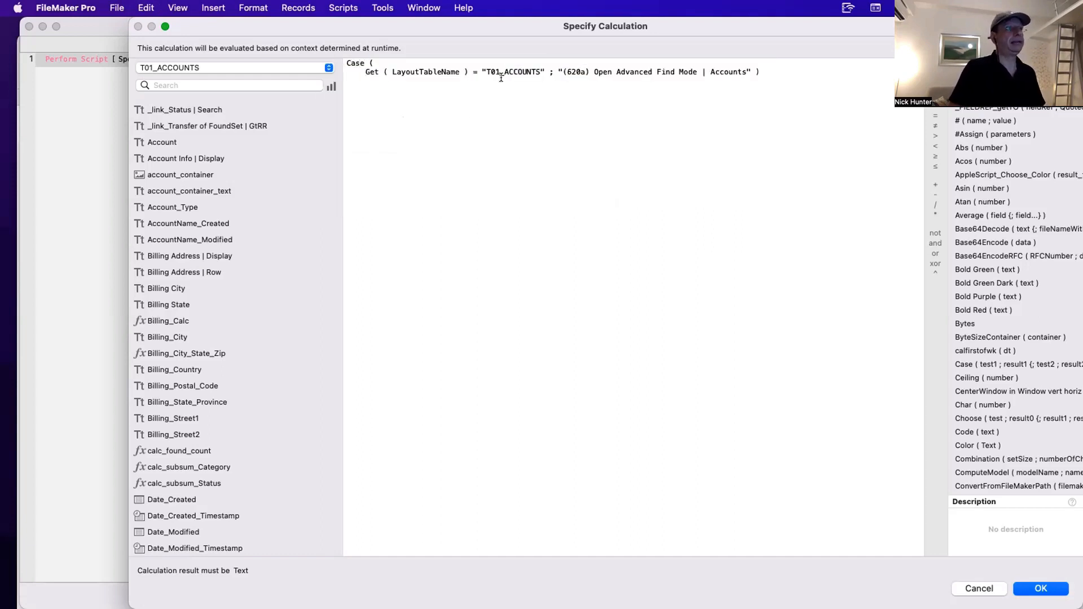
# Add an empty text "" default result after the Accounts condition, with a blank line between them and the closing parenthesis on its own line.
pyautogui.click(558, 72)
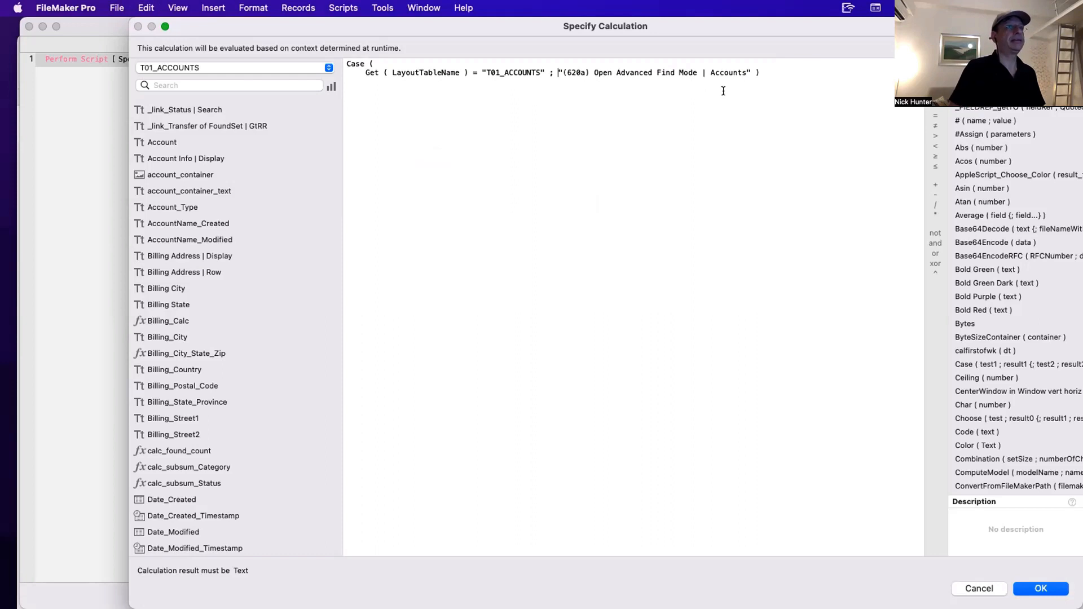
pyautogui.click(750, 72)
pyautogui.write(';')
pyautogui.press('Return')
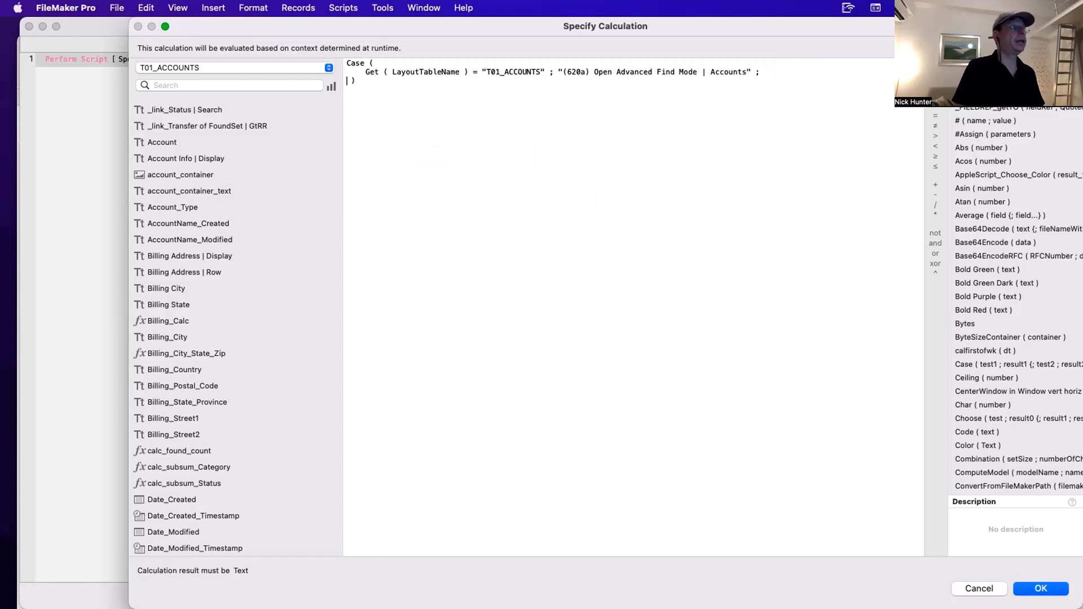
pyautogui.write('""')
pyautogui.press('Return')
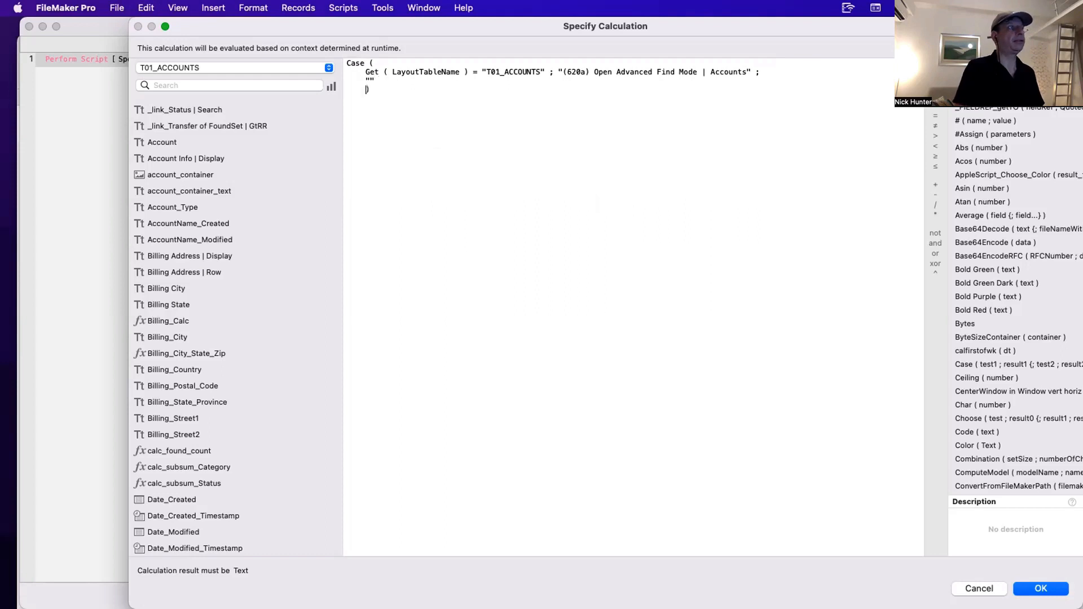
pyautogui.press('Return')
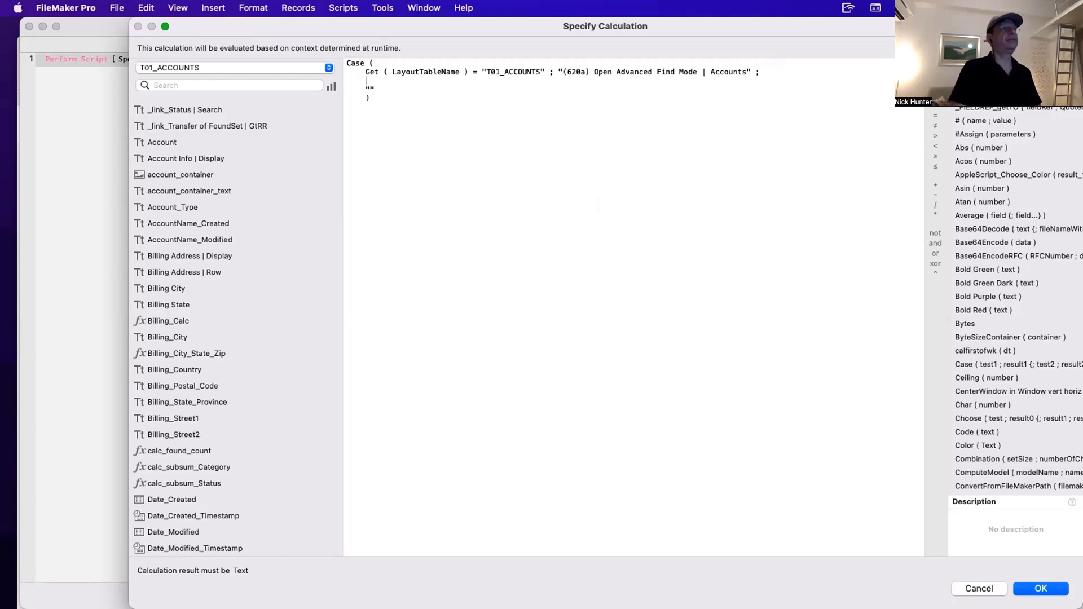
# Duplicate the T01_ACCOUNTS condition line directly beneath itself in the Case function.
pyautogui.moveTo(777, 69); pyautogui.dragTo(320, 67)
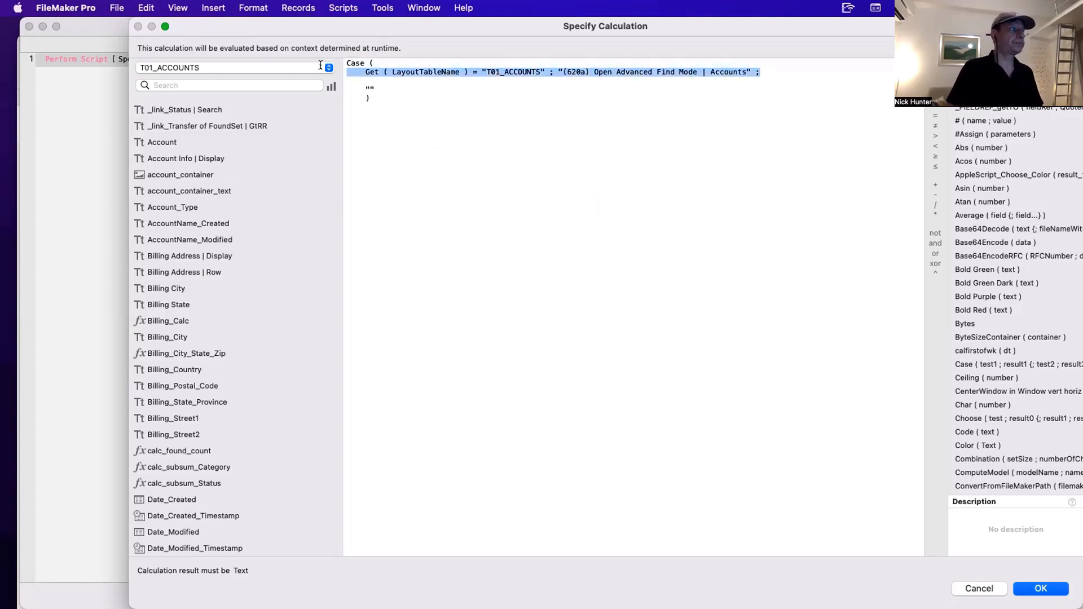
pyautogui.click(349, 82)
pyautogui.press('super+v')
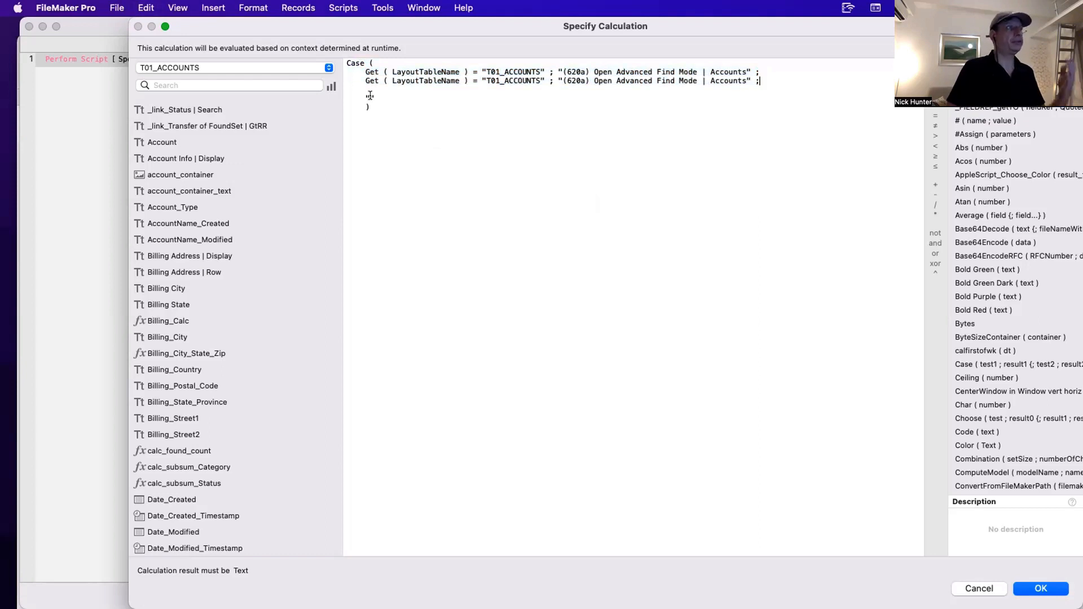
# Change the duplicated line to test for "T05_CONTACTS" and return "(820a) Open Advanced Find Mode | Contacts", checking the table occurrence name.
pyautogui.click(199, 66)
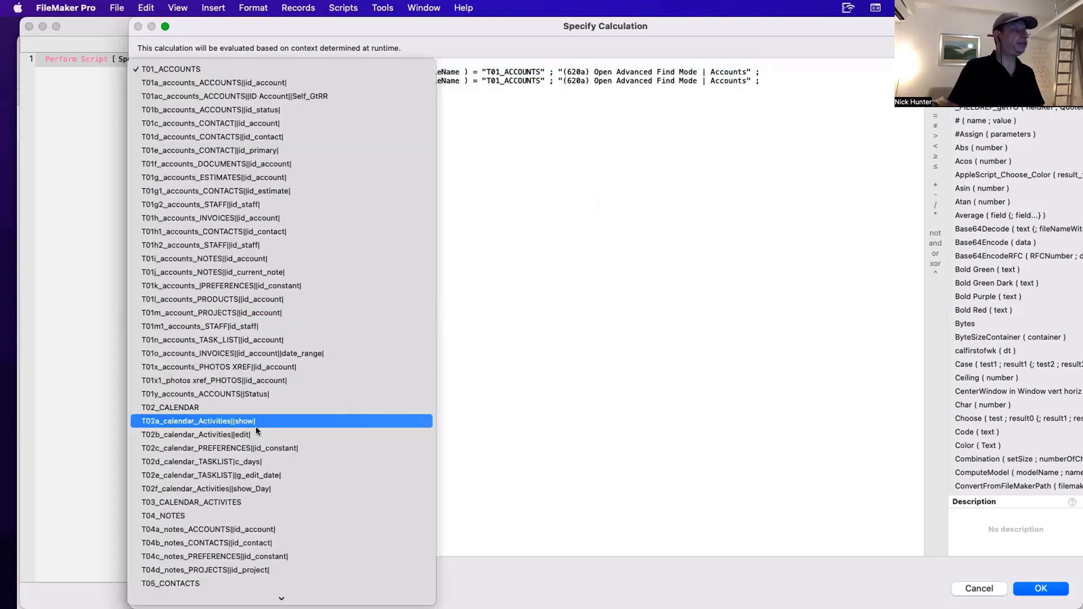
pyautogui.scroll(-5, 232, 422)
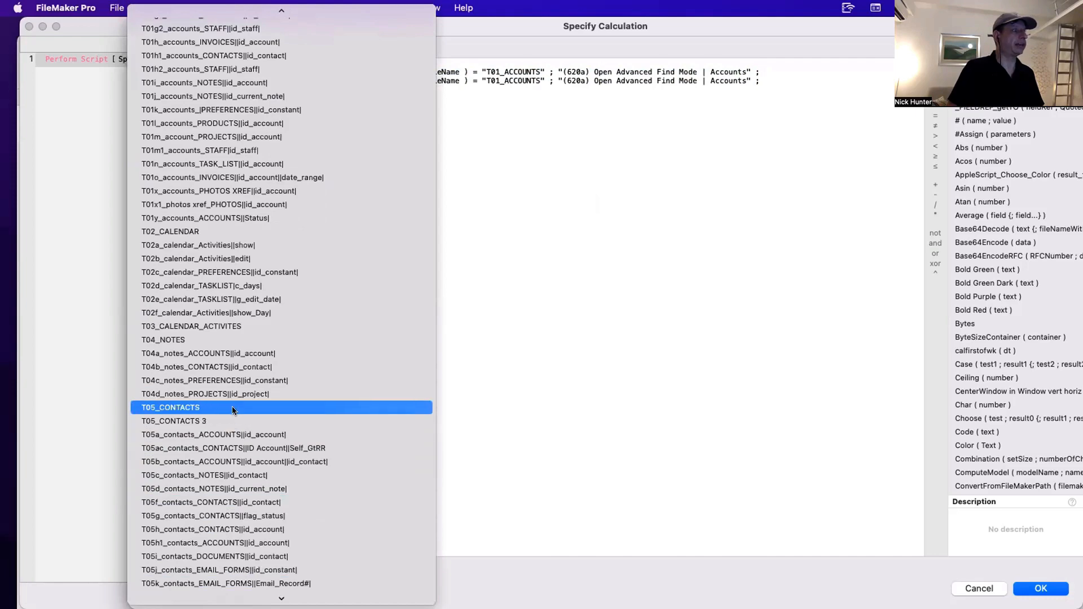
pyautogui.click(742, 176)
pyautogui.moveTo(495, 81); pyautogui.dragTo(542, 80)
pyautogui.write('5_CONTACTS" ; "(')
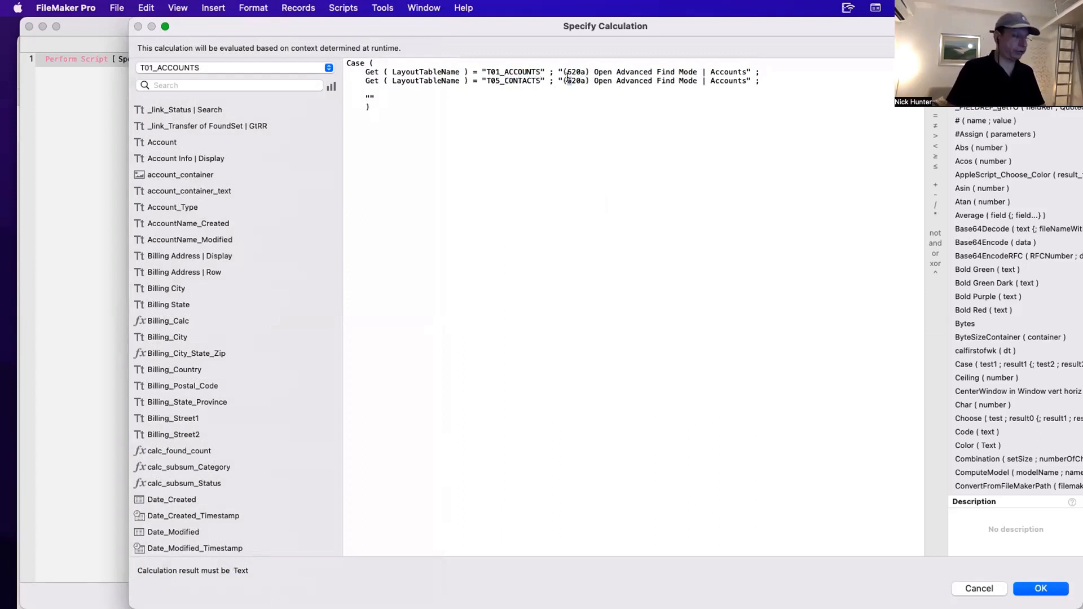
pyautogui.write('8')
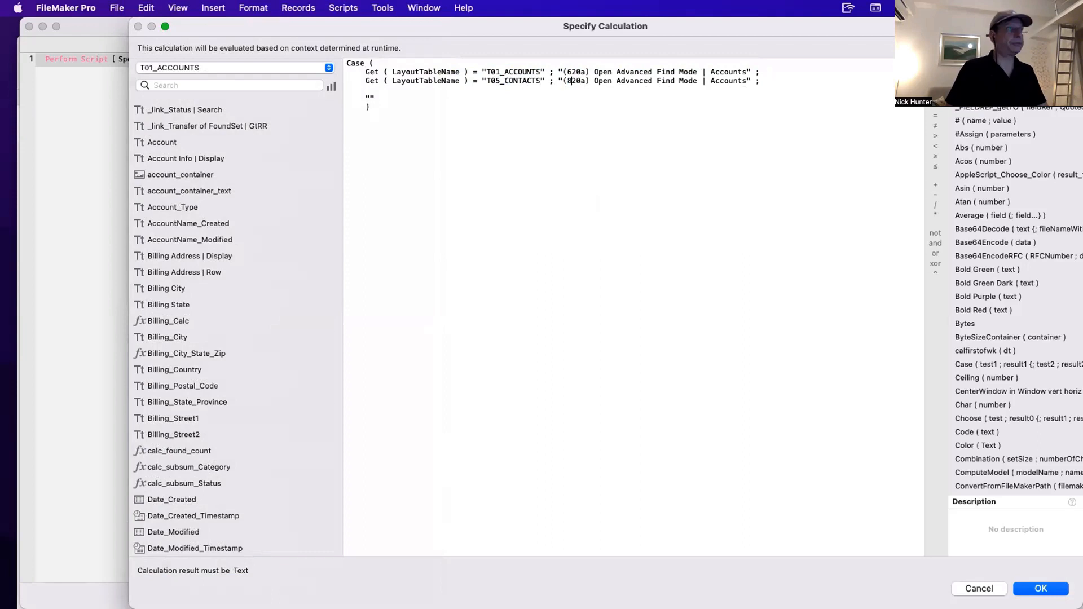
pyautogui.doubleClick(733, 81)
pyautogui.write('Contacts')
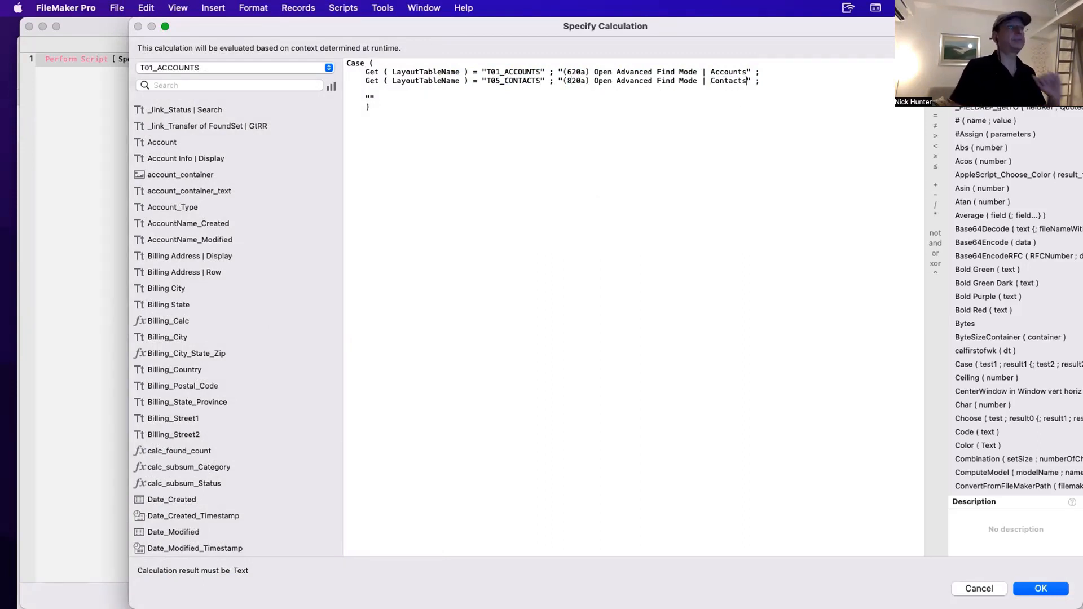
# Remove the blank line above the empty default result, keeping the semicolon after the Contacts condition.
pyautogui.click(764, 238)
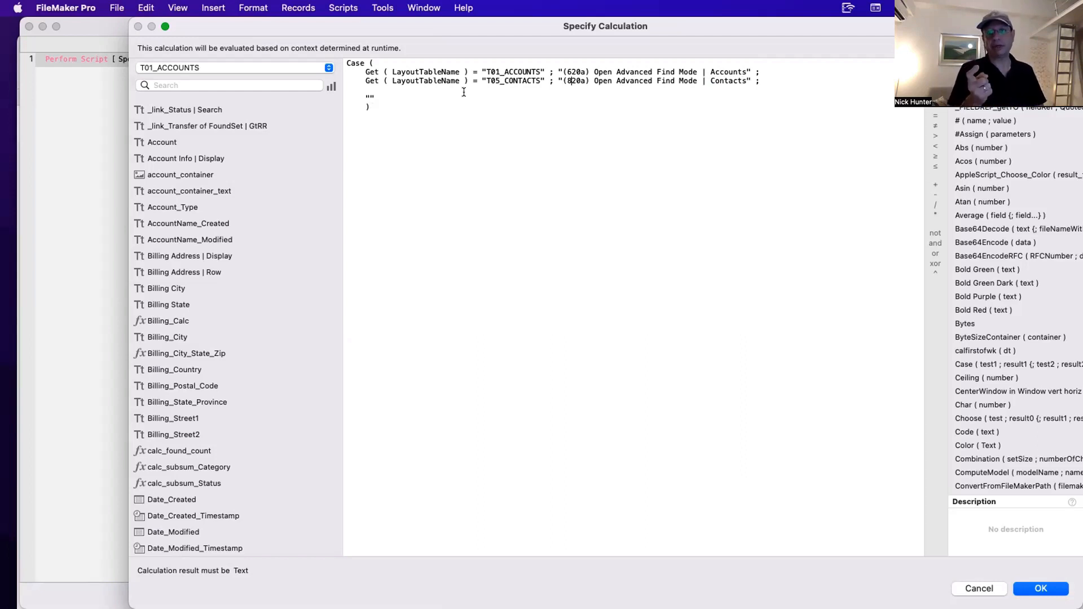
pyautogui.click(401, 86)
pyautogui.press('BackSpace')
pyautogui.press('BackSpace')
pyautogui.write(';')
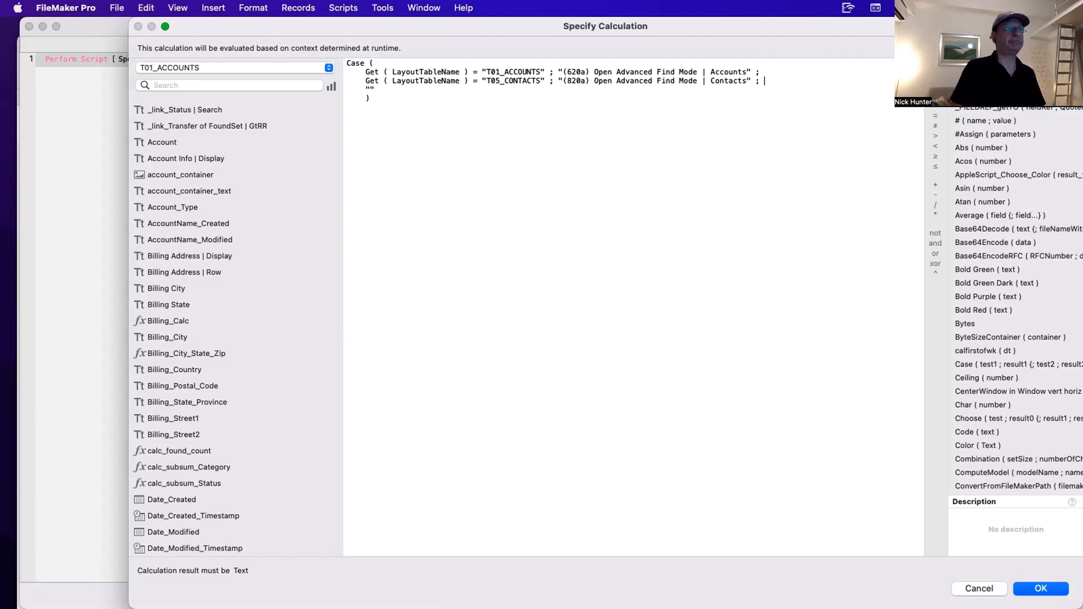
# Accept the Case calculation and the Perform Script step as the Find Mode item's action.
pyautogui.click(1040, 588)
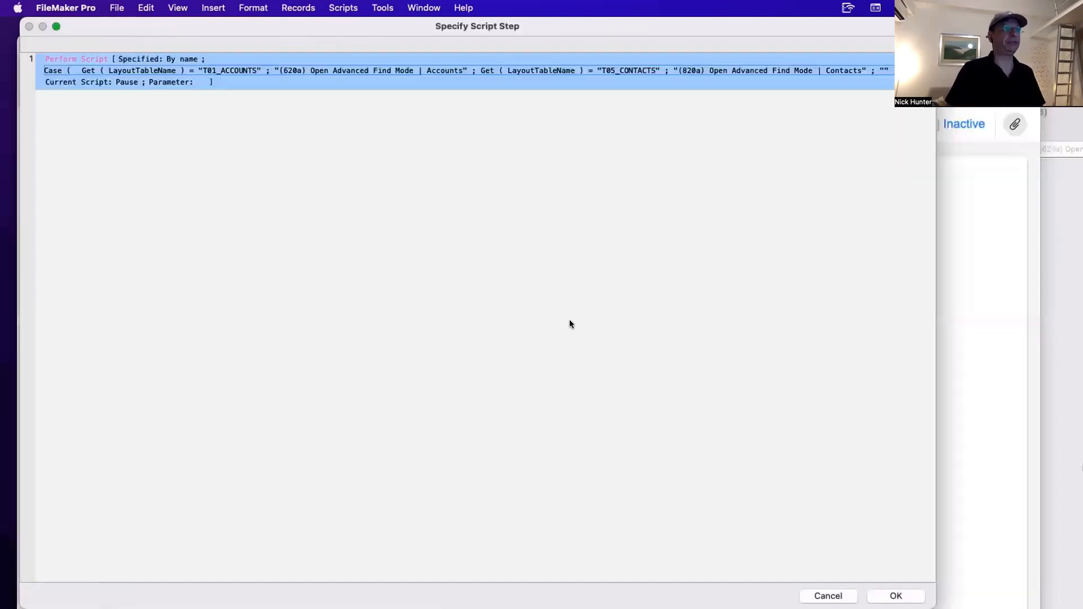
pyautogui.click(289, 96)
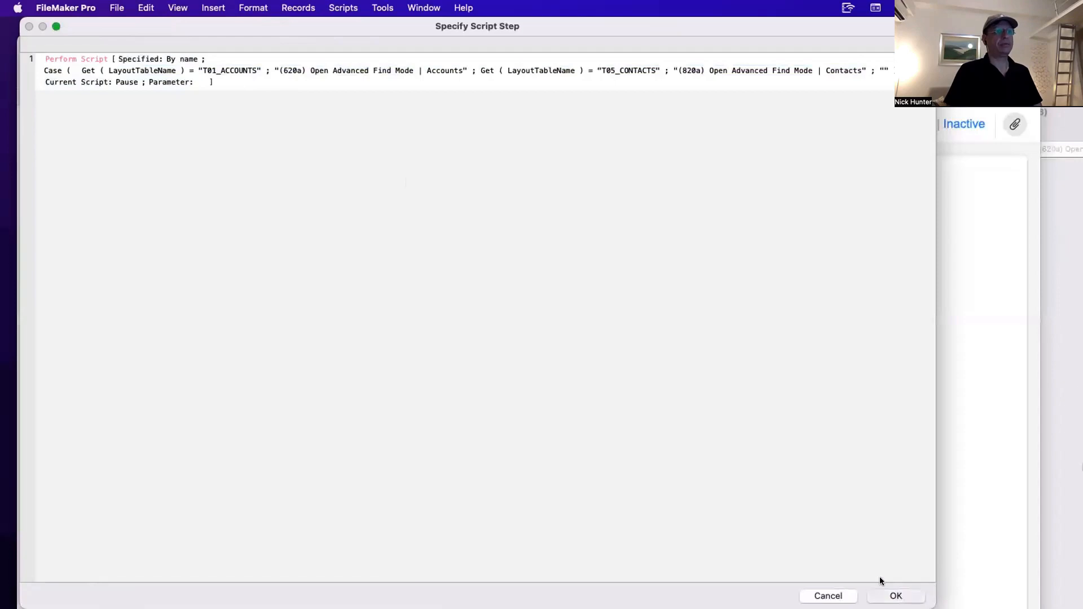
pyautogui.click(896, 596)
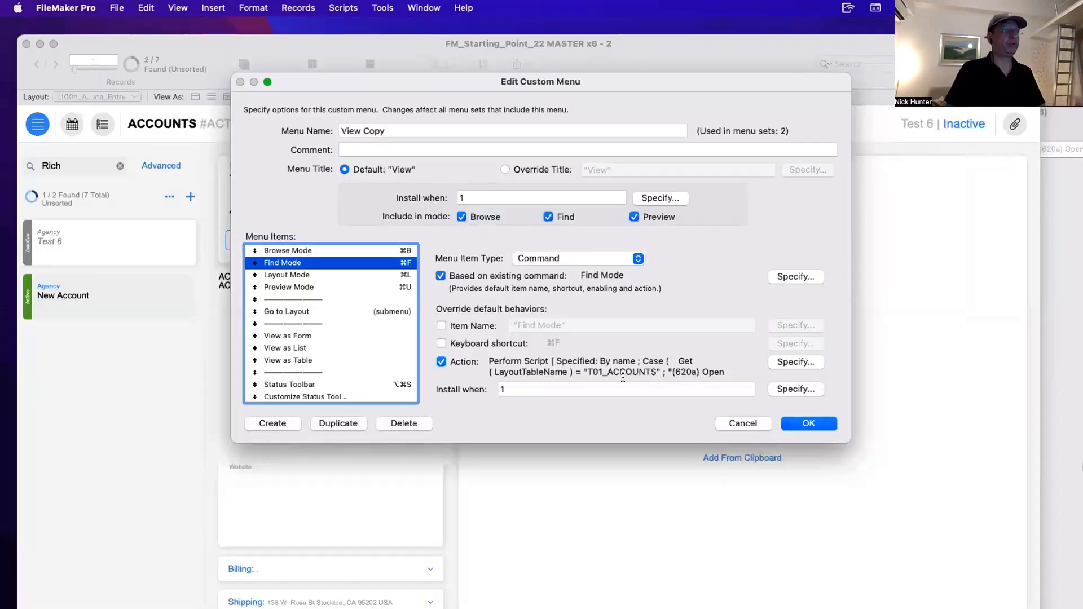
# Save the View Copy menu with its overridden Find Mode item and close custom menu management.
pyautogui.click(823, 425)
pyautogui.click(756, 396)
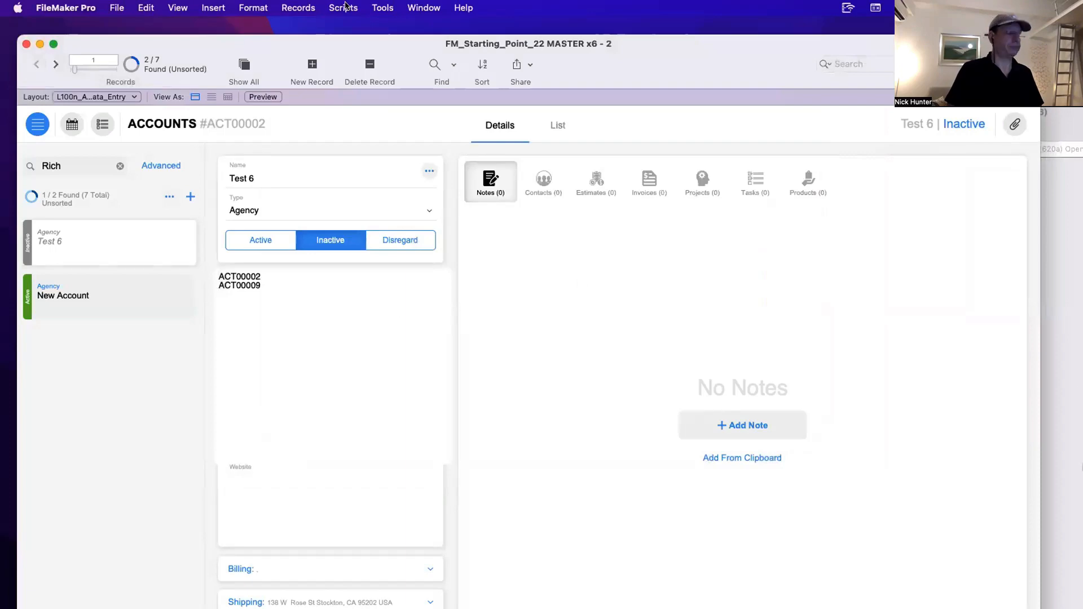
# Assign the New Default Menu set to the L100n_ACCOUNTS_Data_Entry layout in Layout Setup and return to Browse mode.
pyautogui.press('super+l')
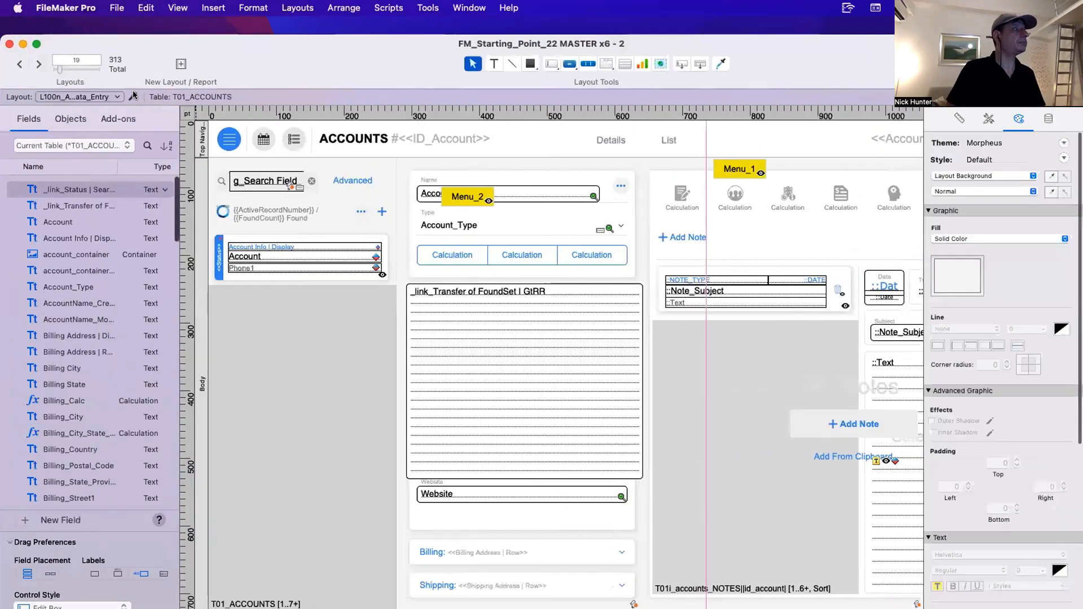
pyautogui.click(133, 96)
pyautogui.click(503, 382)
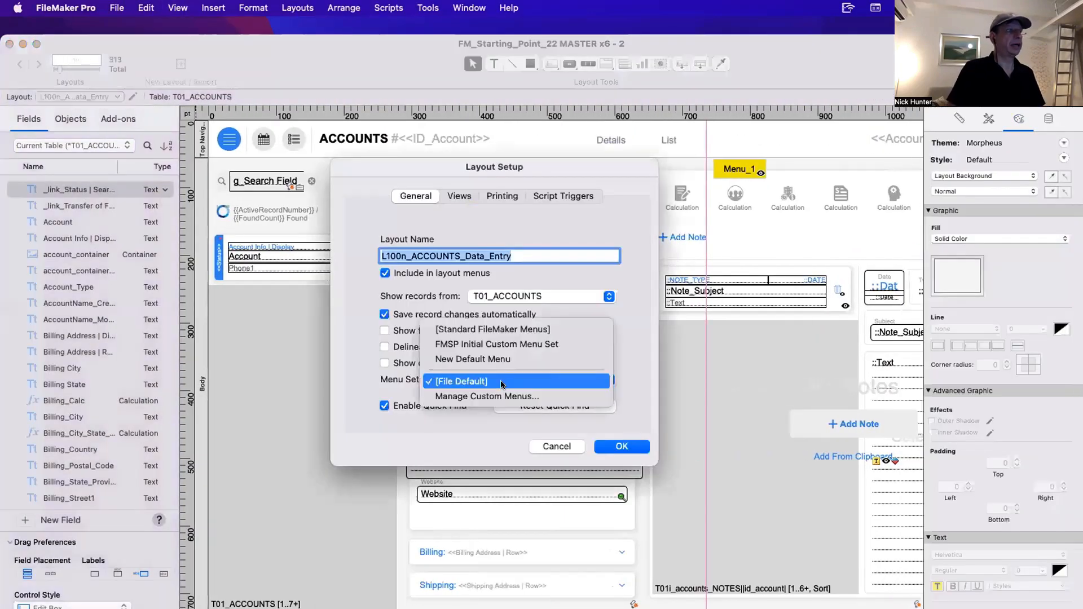
pyautogui.click(503, 359)
pyautogui.press('Return')
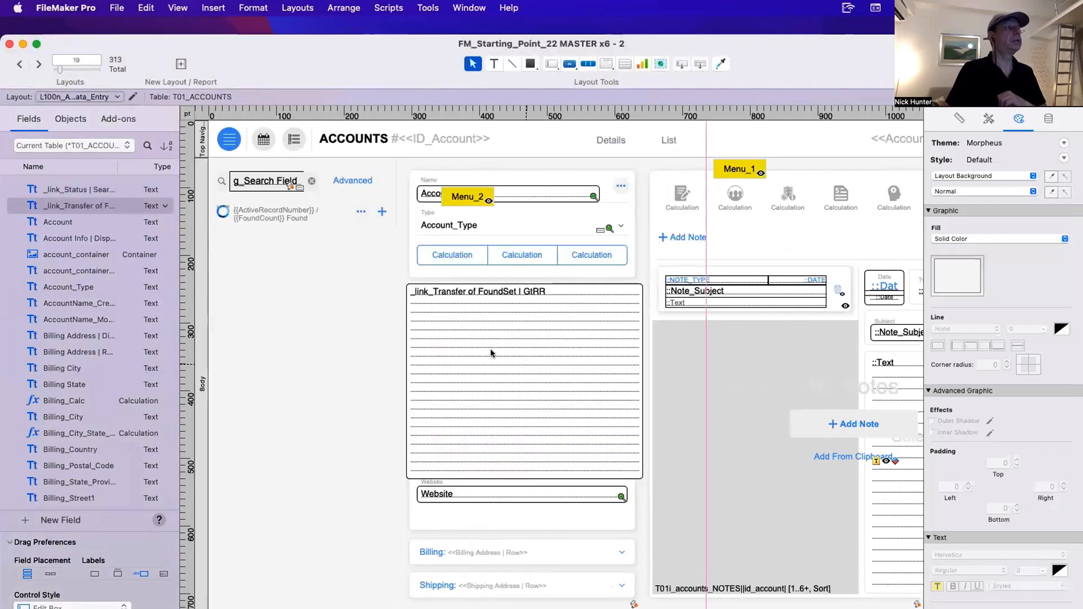
pyautogui.press('super+b')
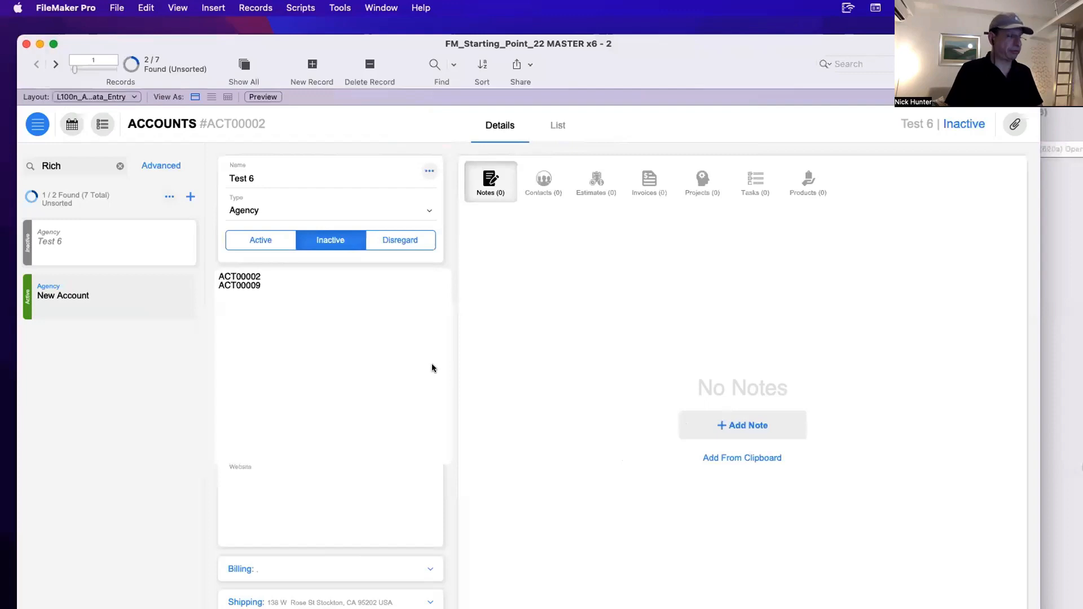
# Test the overridden Find Mode command through each standard way of invoking it, closing the Advanced Search Accounts window after each test.
pyautogui.press('super+f')
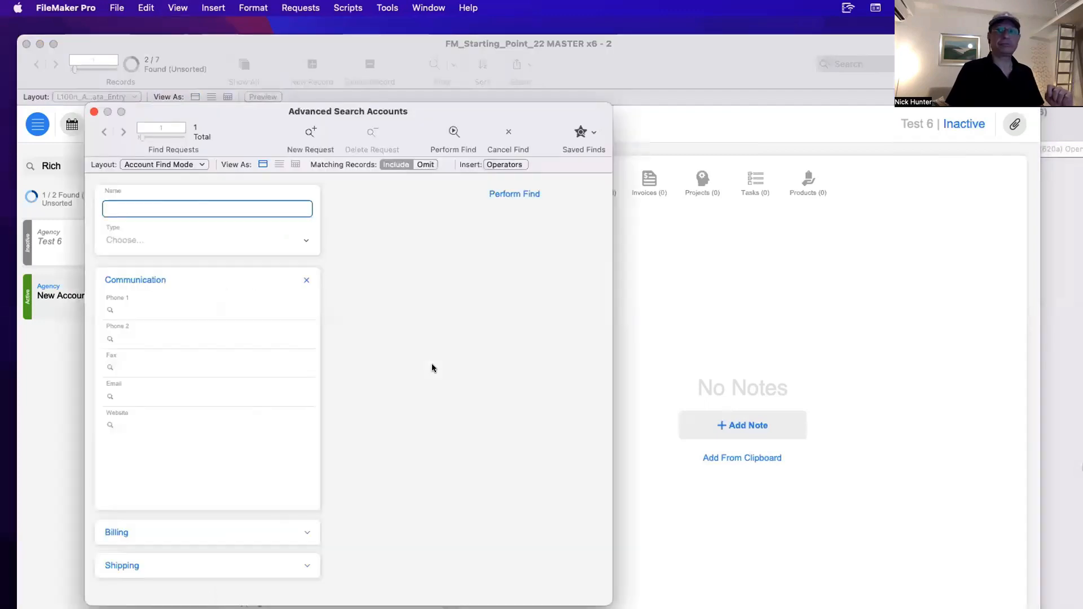
pyautogui.click(94, 112)
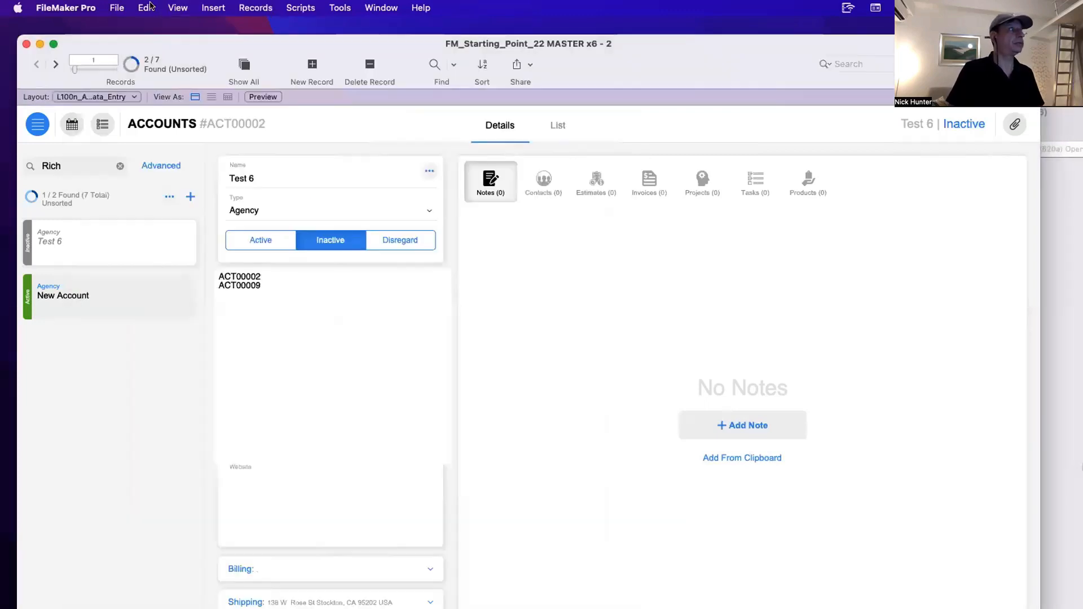
pyautogui.click(150, 8)
pyautogui.moveTo(178, 7)
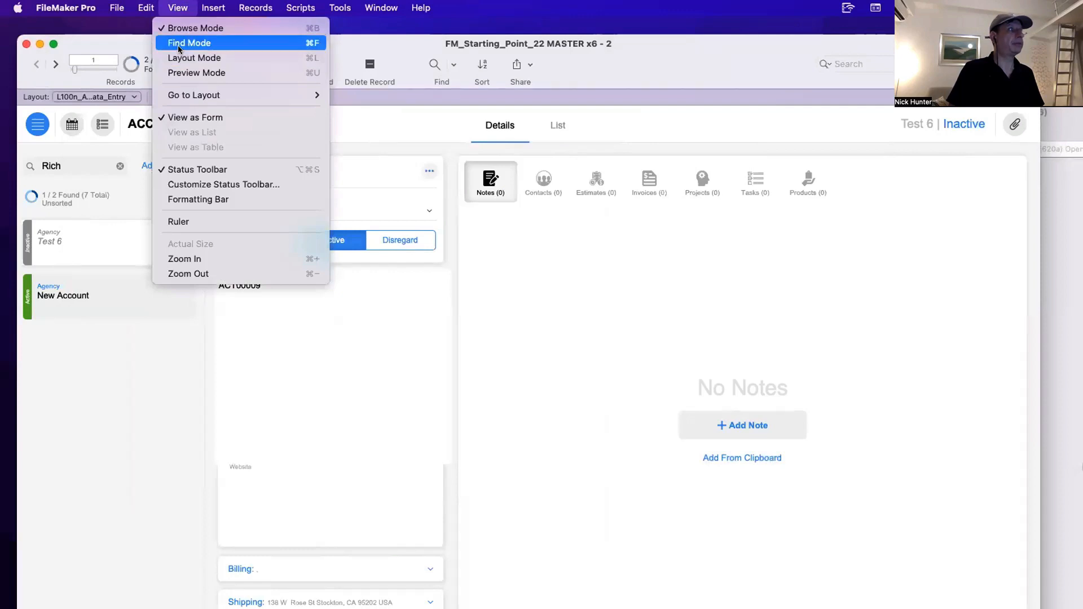
pyautogui.click(178, 45)
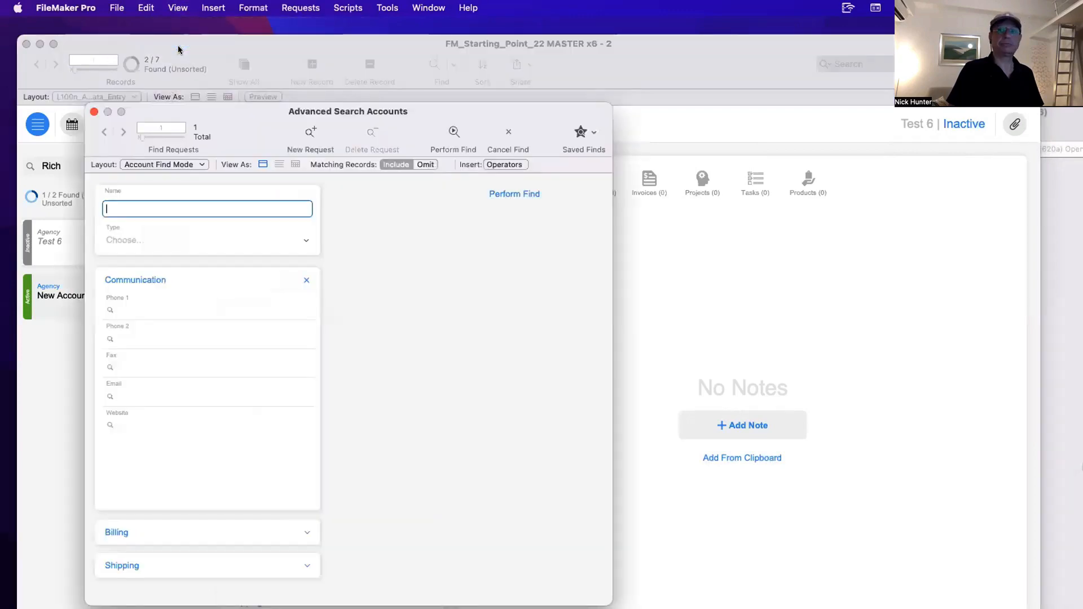
pyautogui.click(94, 111)
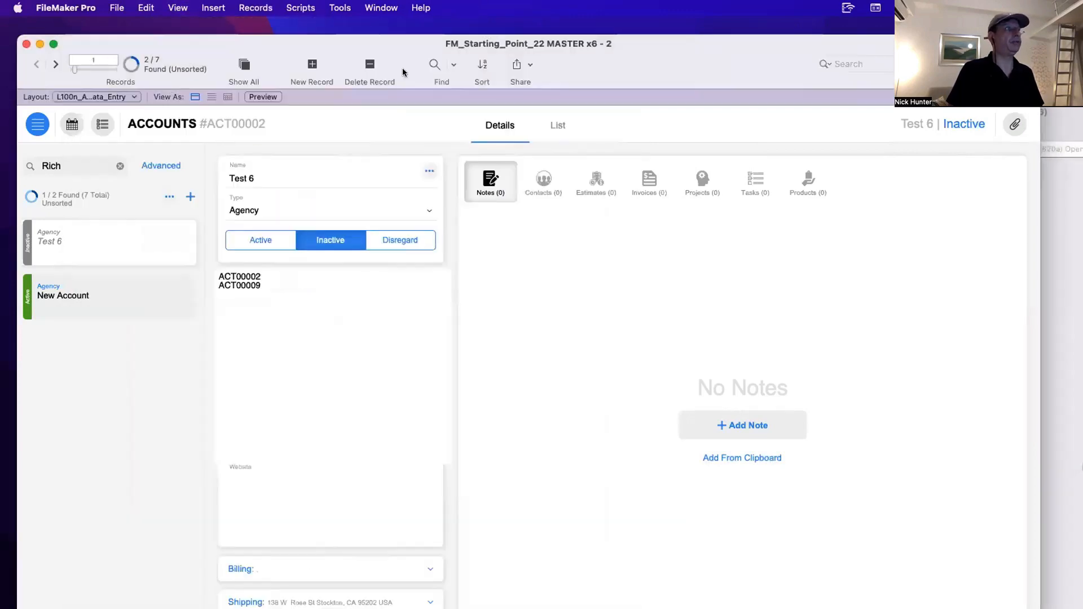
pyautogui.click(434, 64)
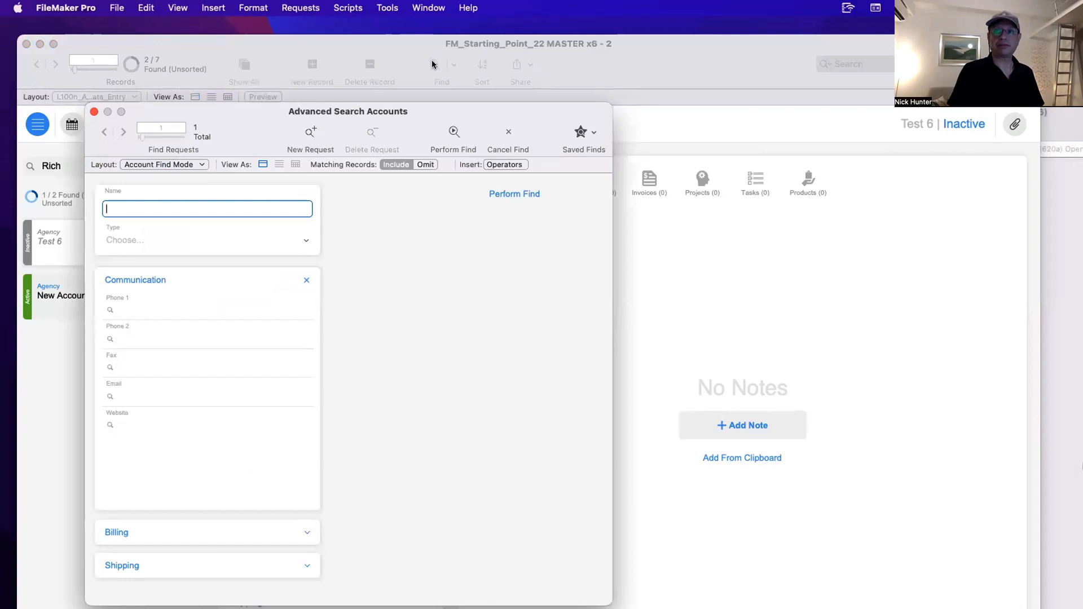
pyautogui.click(94, 113)
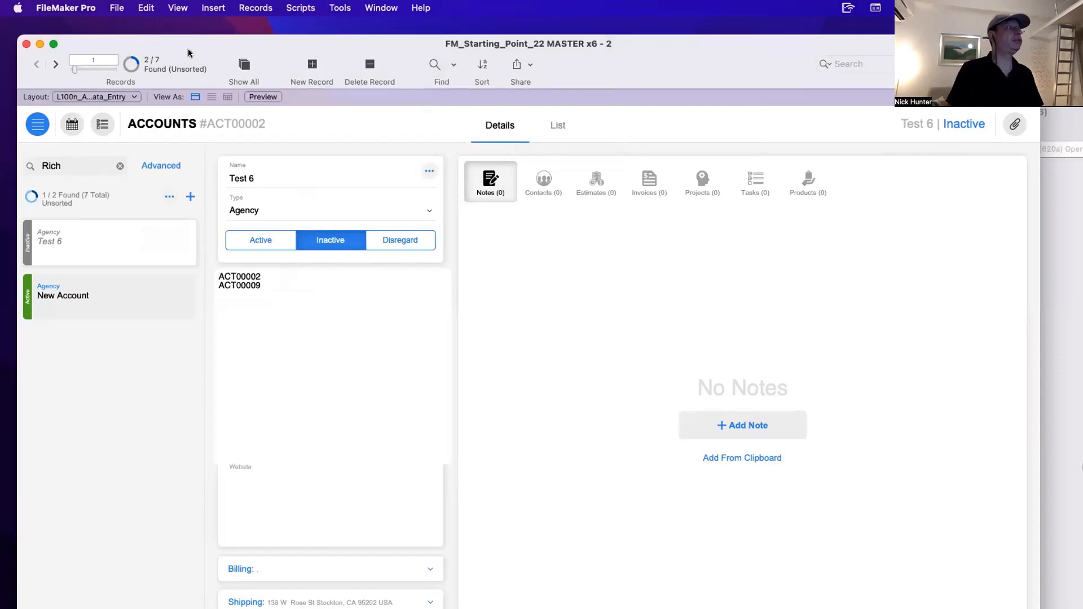
# Invoke Find Mode again, try entering text in the Name field, clear it and close the Advanced Search Accounts window.
pyautogui.moveTo(189, 50); pyautogui.dragTo(188, 33)
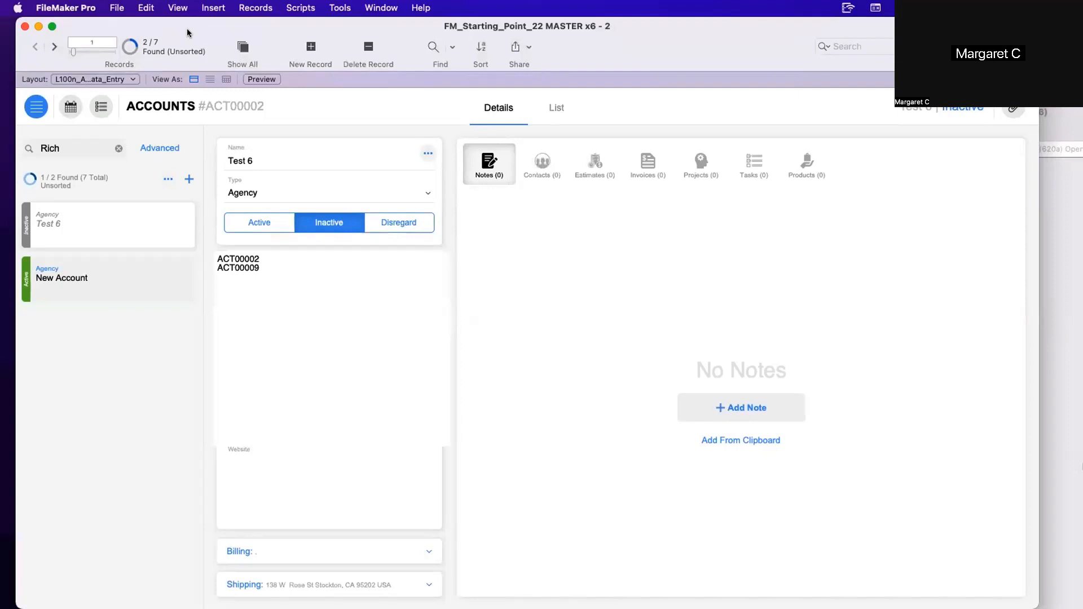
pyautogui.press('super+f')
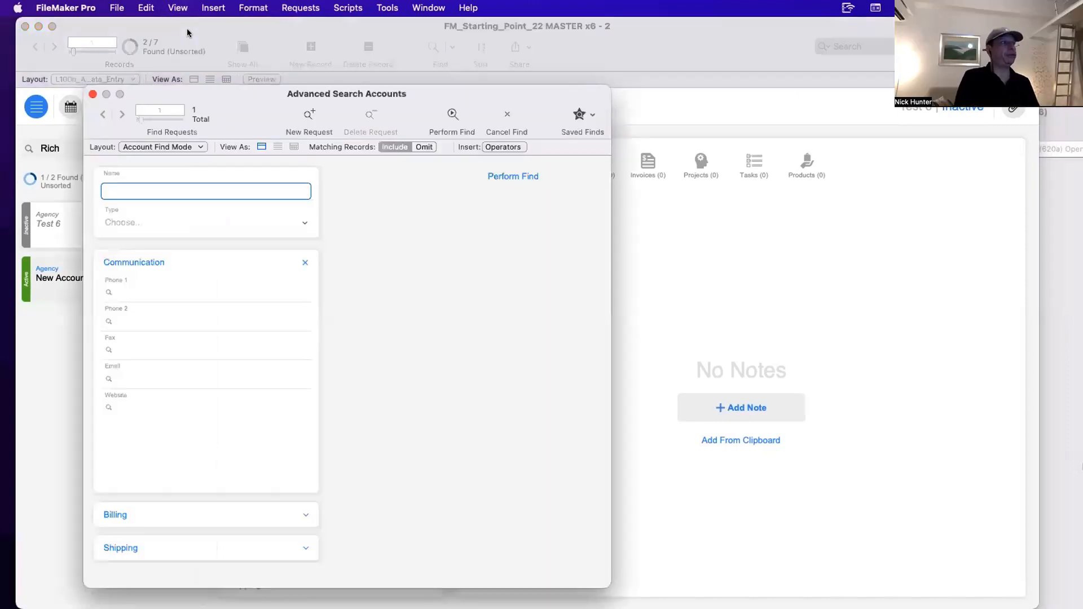
pyautogui.write('dfjdjf')
pyautogui.press('BackSpace')
pyautogui.press('BackSpace')
pyautogui.press('BackSpace')
pyautogui.press('BackSpace')
pyautogui.press('BackSpace')
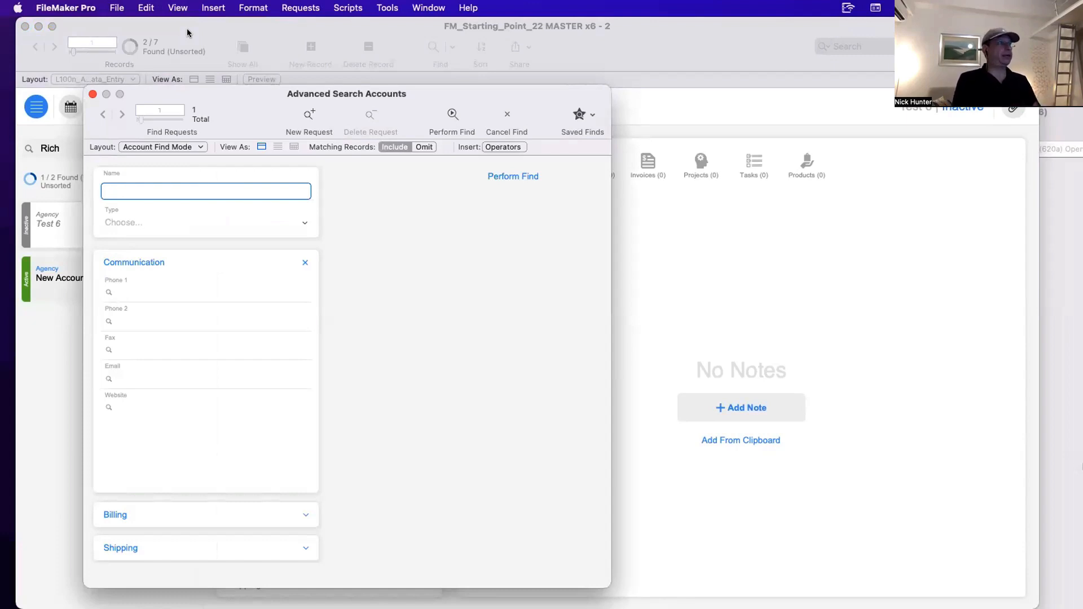
pyautogui.click(452, 115)
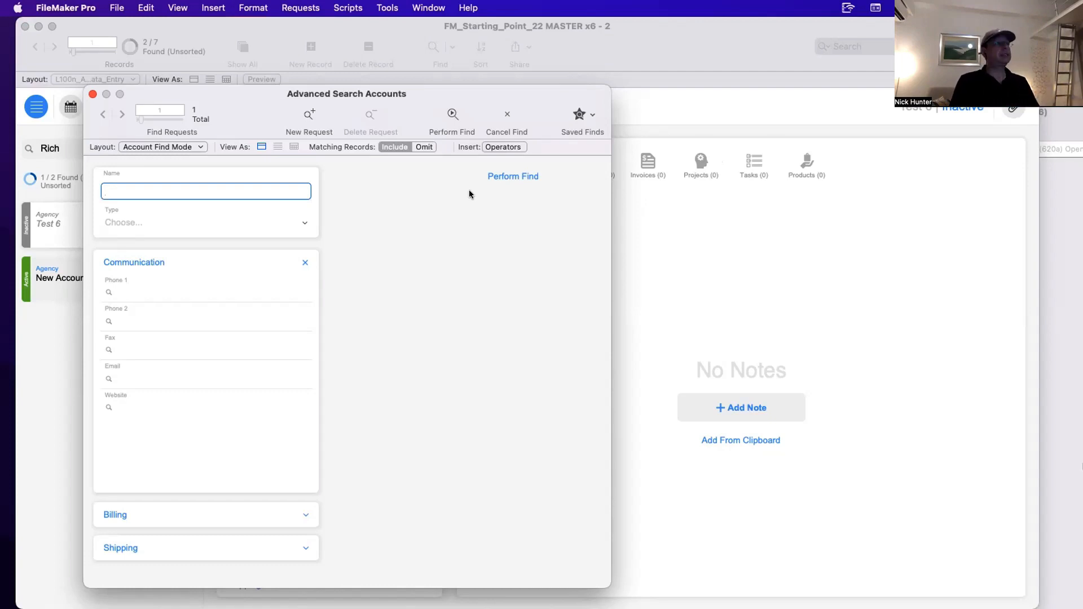
pyautogui.moveTo(267, 96); pyautogui.dragTo(372, 80)
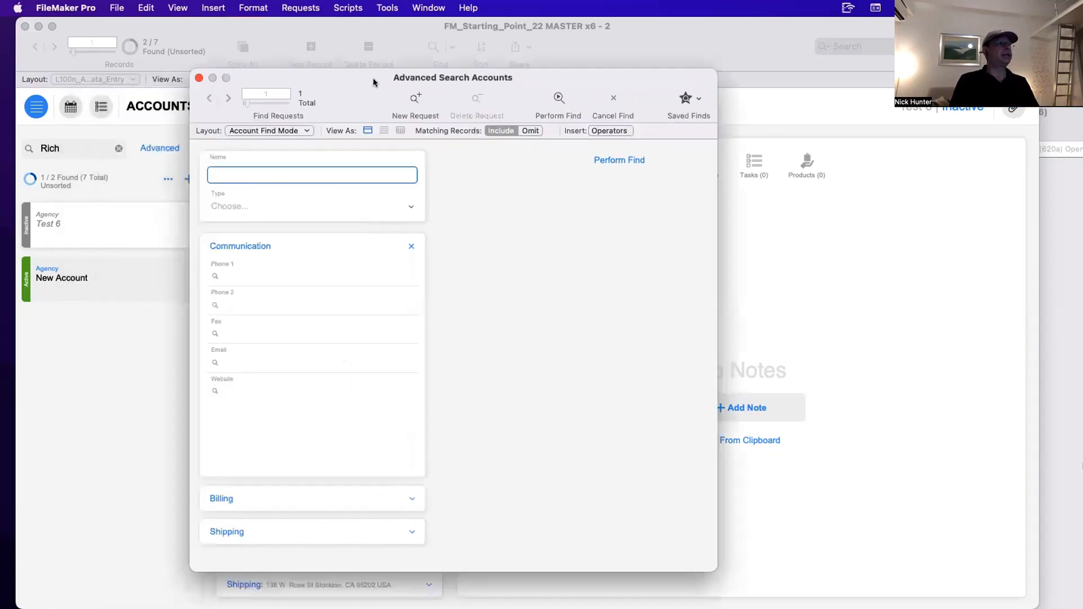
pyautogui.click(198, 78)
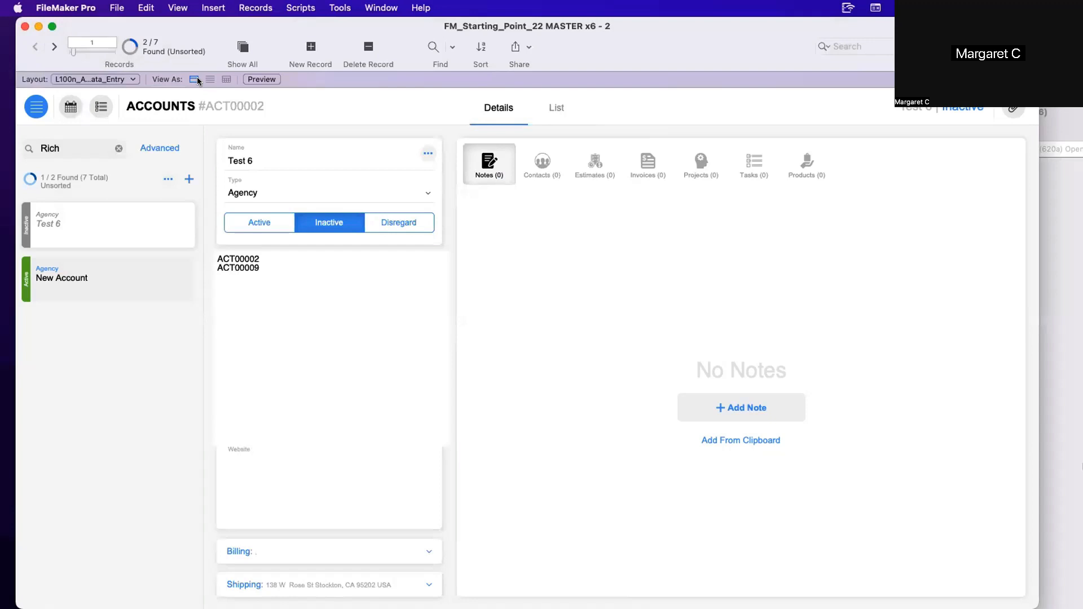
# Test the Accounts layout's own Advanced search link and close the search window it opens.
pyautogui.click(159, 148)
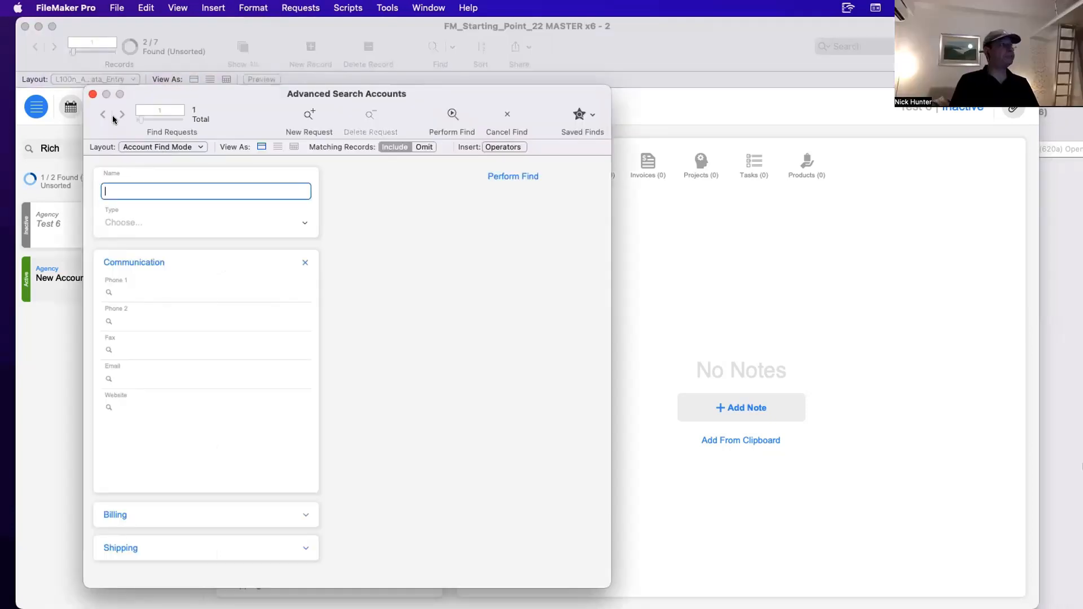
pyautogui.click(92, 94)
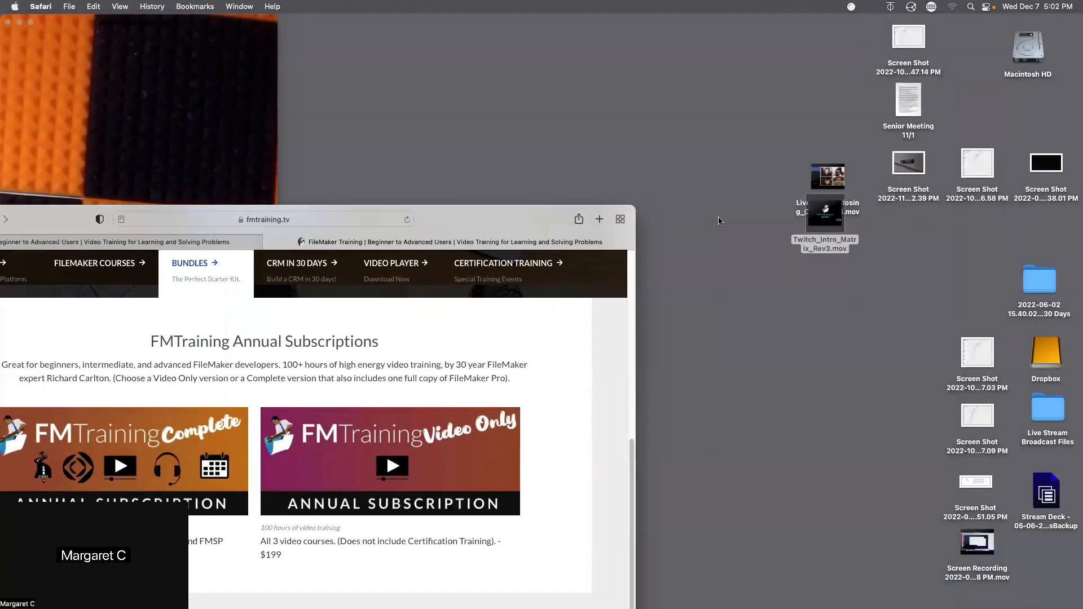
# Switch to the desktop, open the livestream closing credits movie file and play it from the start.
pyautogui.click(825, 179)
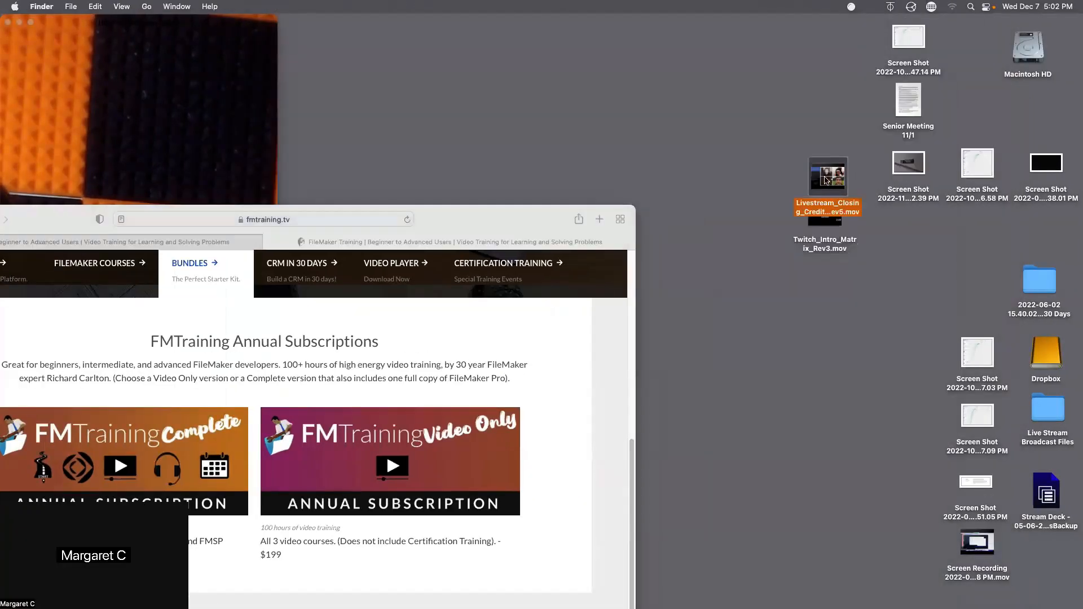
pyautogui.doubleClick(826, 179)
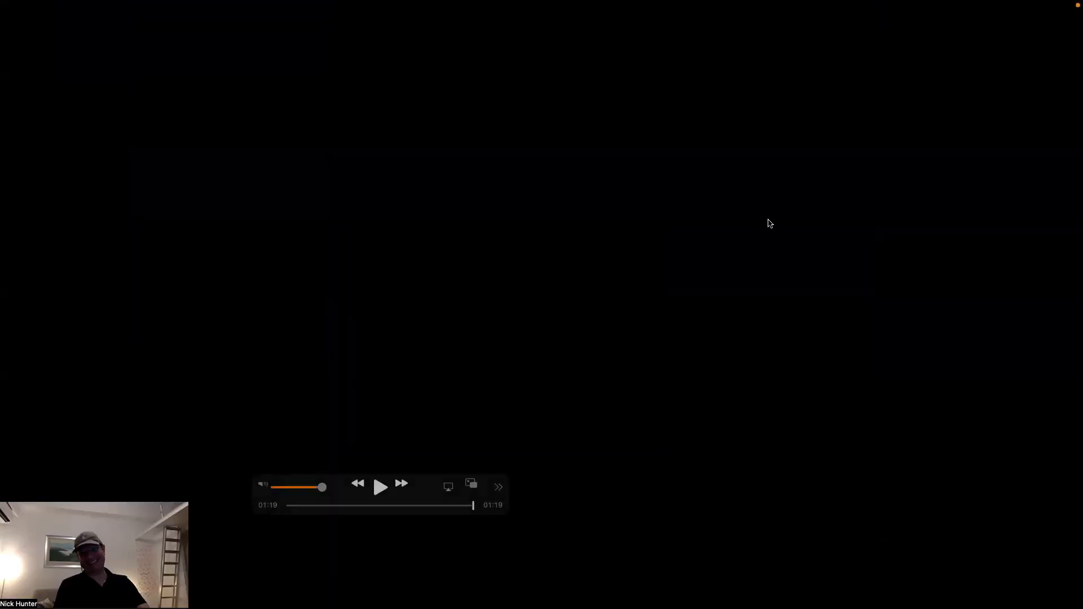
pyautogui.click(381, 487)
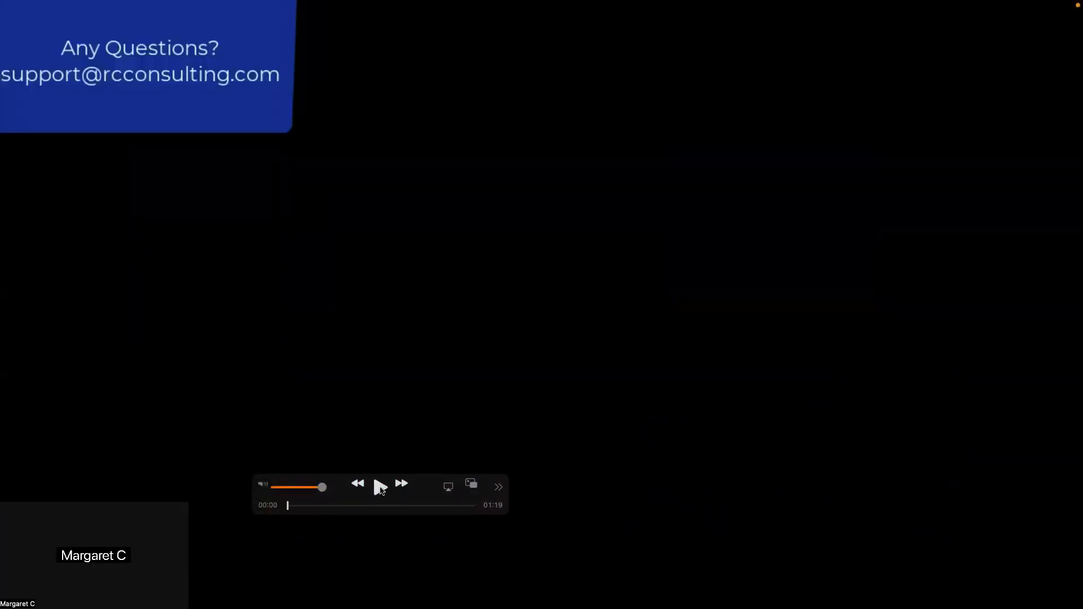